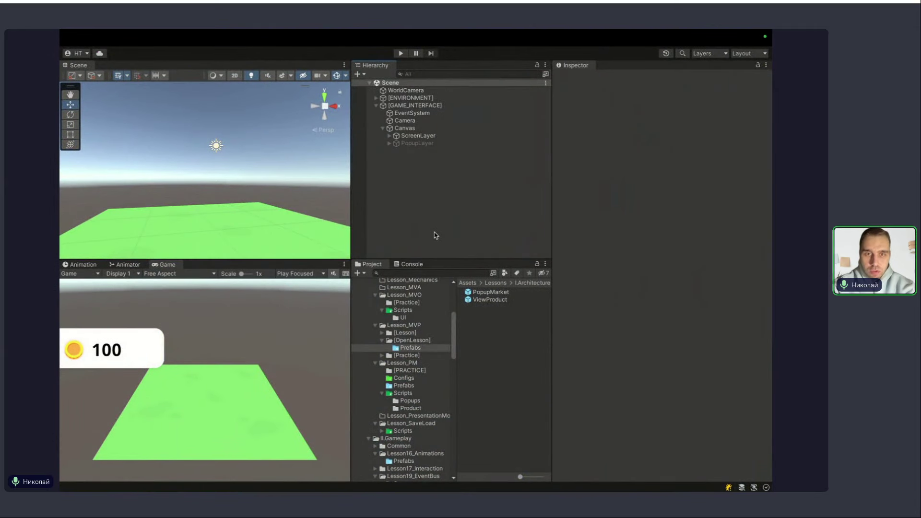
Leave Unity for the JetBrains Rider space showing CurrencyPanel.cs, after a brief look at the chat.
key("ctrl+Up")
left_click(729, 376)
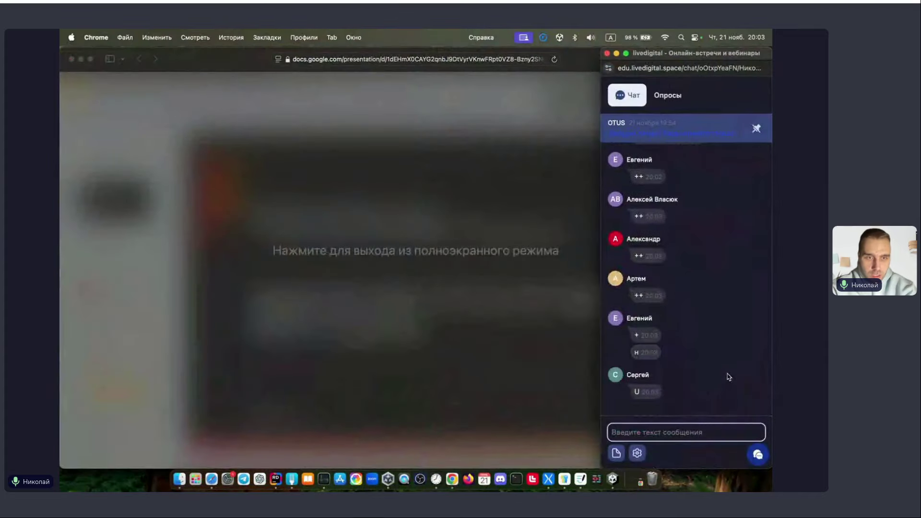
key("ctrl+Up")
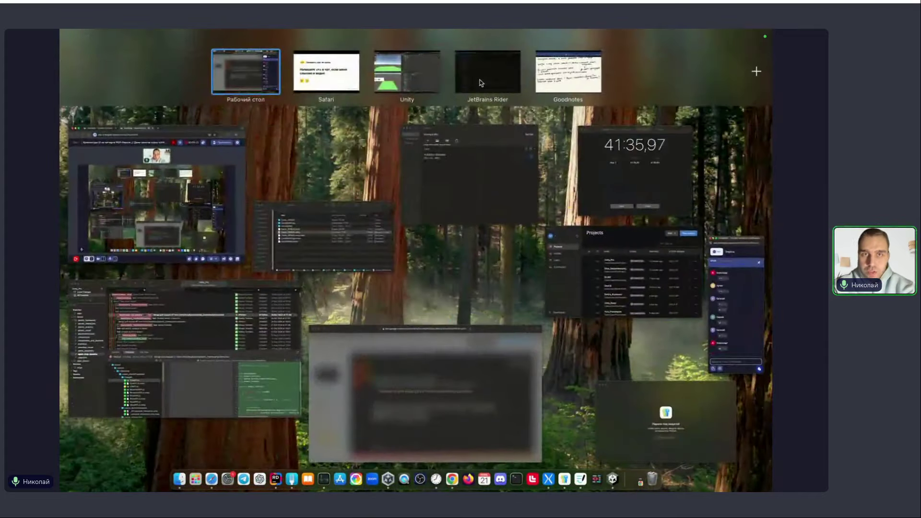
left_click(481, 81)
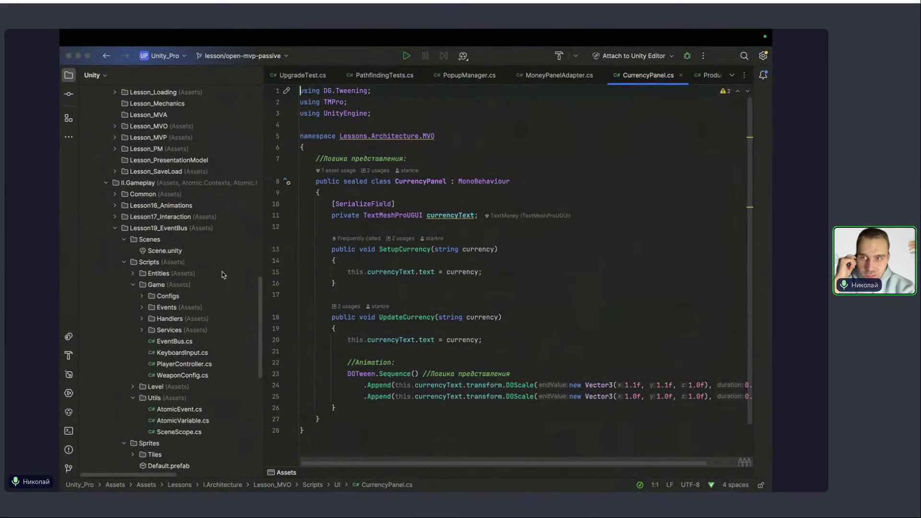
Expand Lesson_MVP and its [OpenLesson] folder in Rider's project tree.
scroll(166, 252, "up", 5)
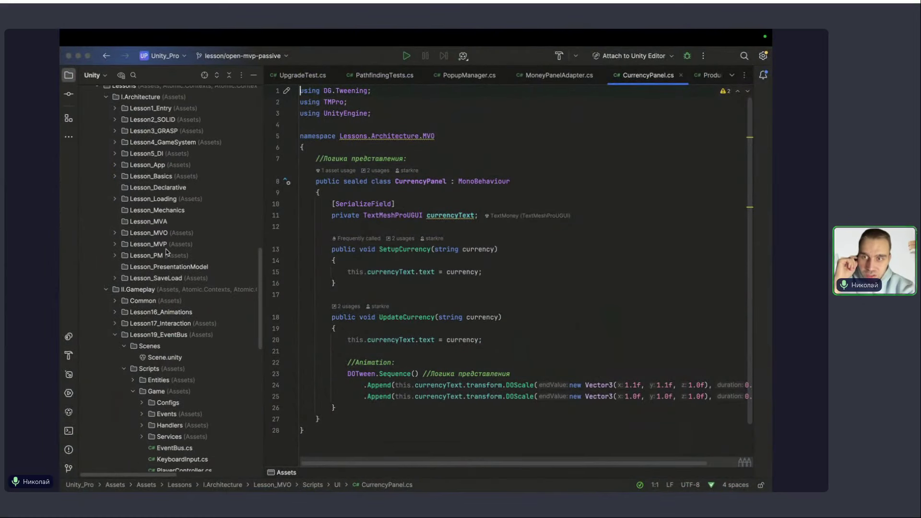
left_click(115, 244)
left_click(124, 267)
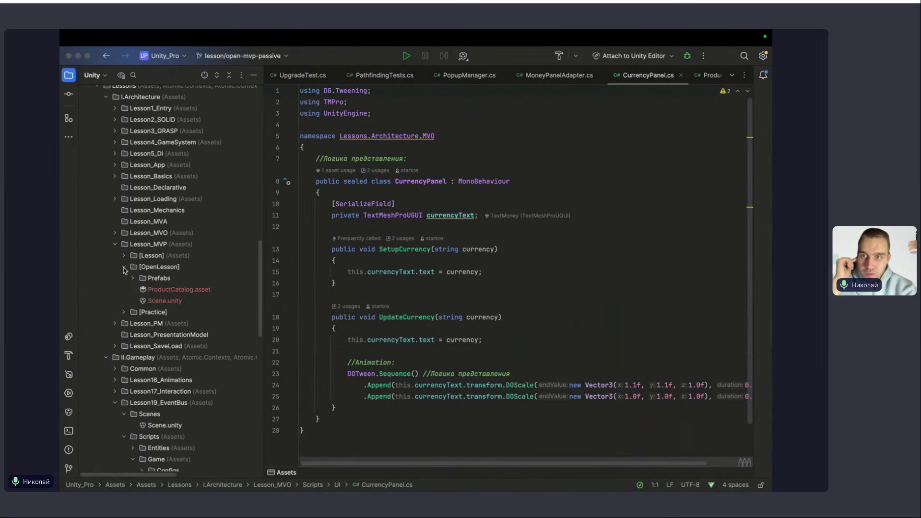
right_click(147, 268)
Close all open code tabs via Close All Tabs on the UpgradeTest.cs tab.
mouse_move(192, 273)
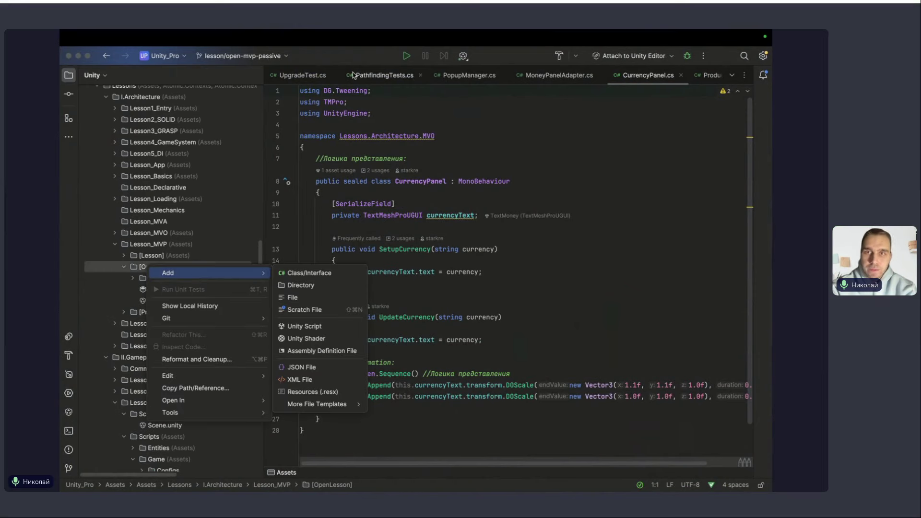
left_click(308, 77)
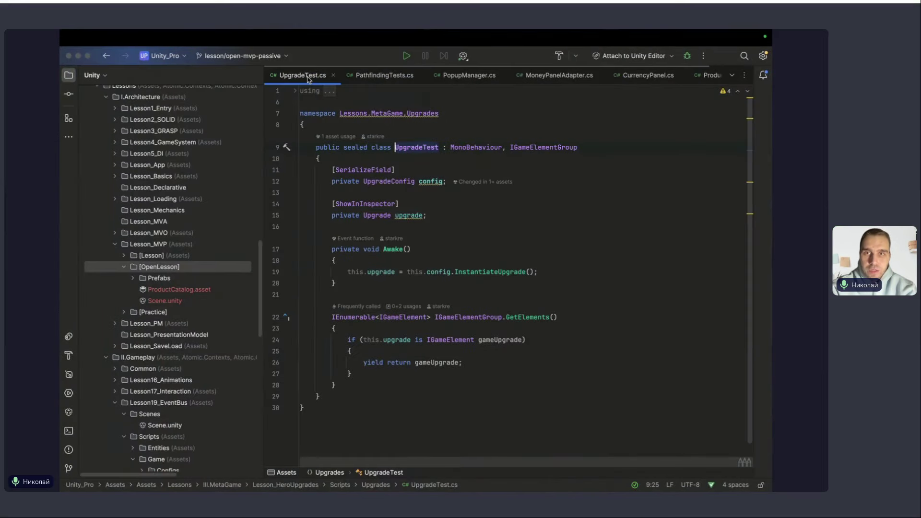
right_click(310, 78)
left_click(343, 108)
Check the livedigital chat, then return to the fullscreen Google Slides and advance one slide.
key("ctrl+Up")
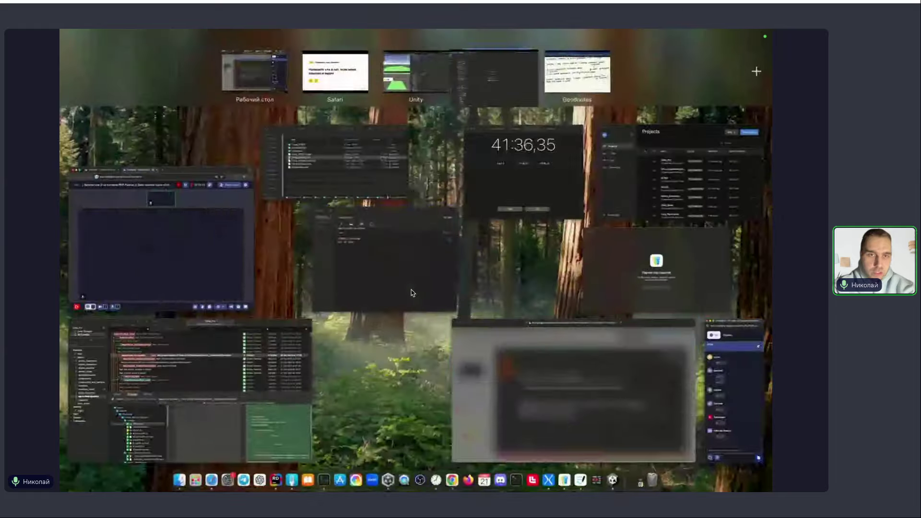
left_click(733, 403)
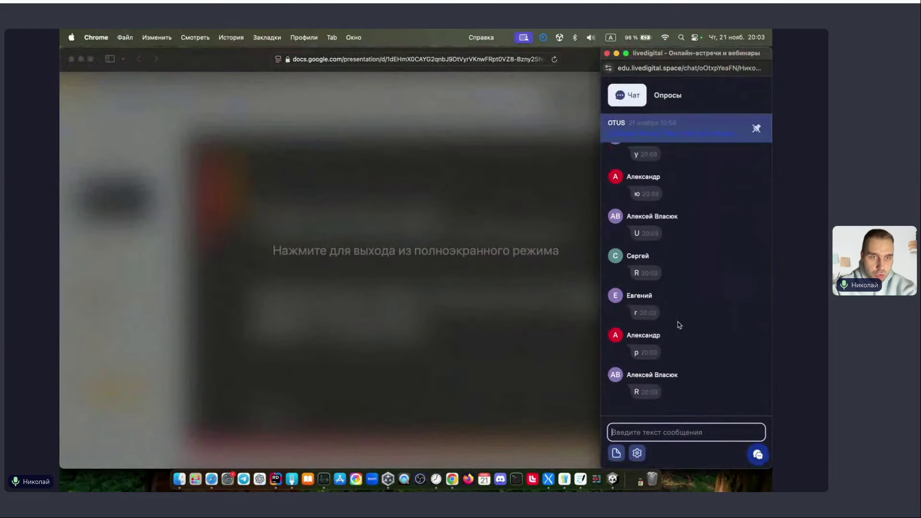
key("ctrl+Up")
left_click(323, 77)
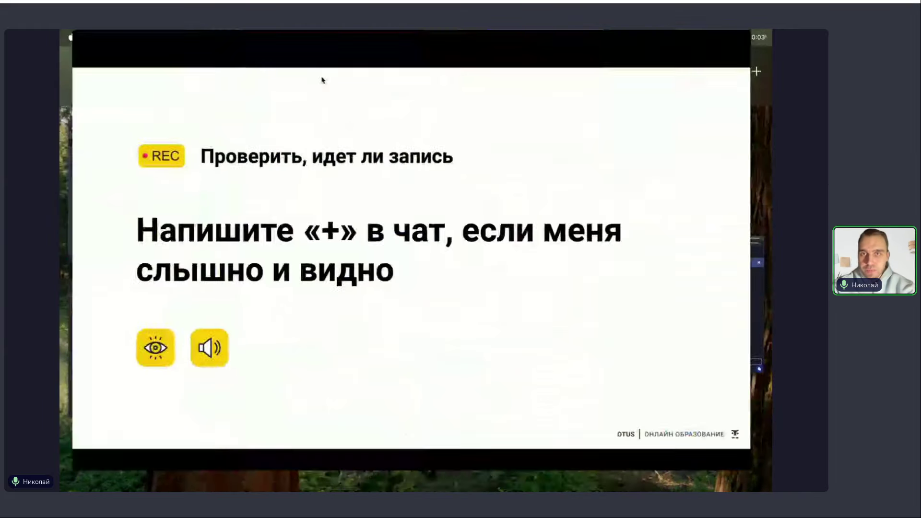
key("Right")
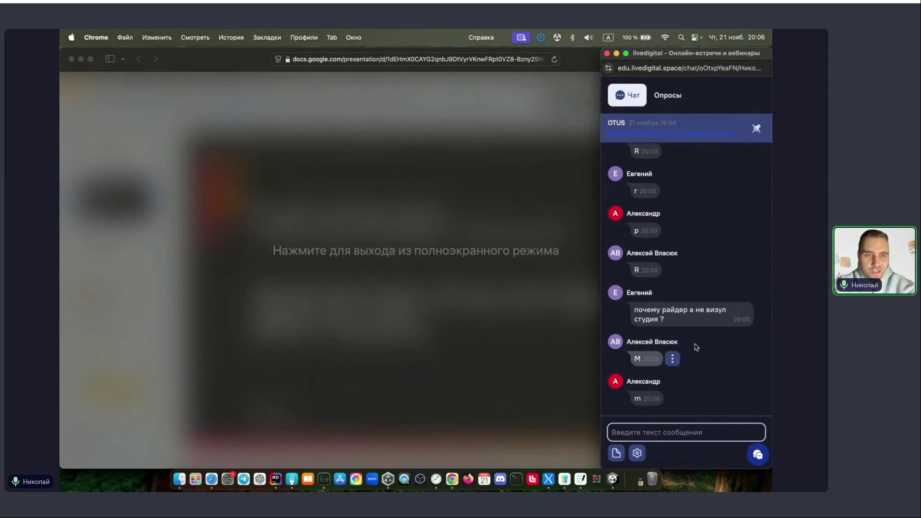
Check the livedigital chat, then bring up the Clock stopwatch and close it.
scroll(697, 347, "up", 1)
scroll(696, 347, "down", 2)
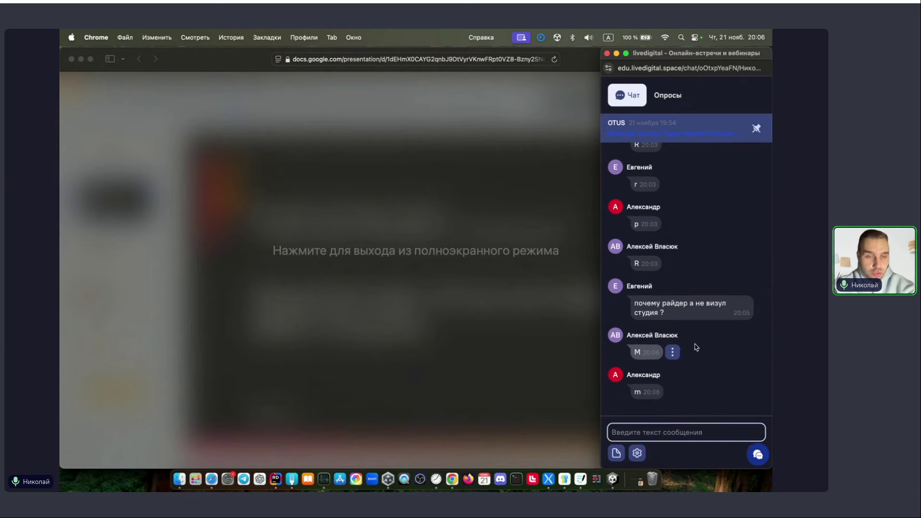
key("ctrl+Up")
left_click(726, 313)
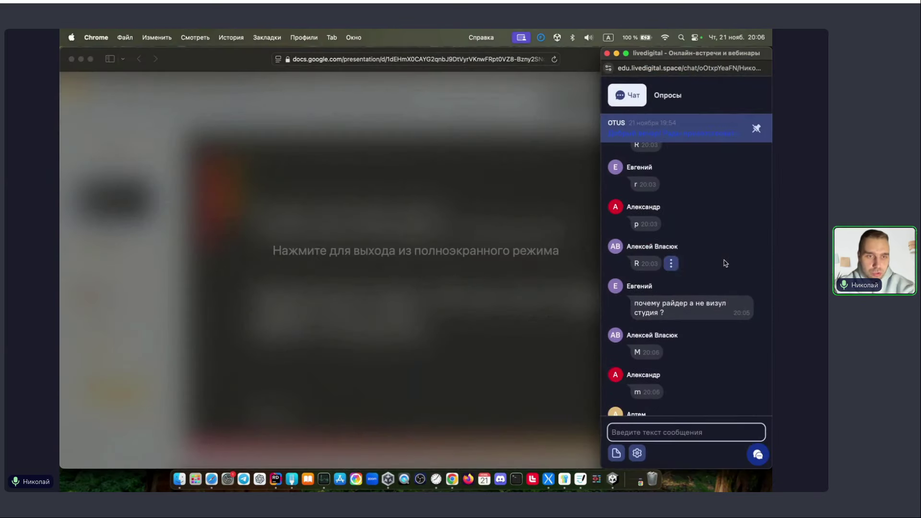
key("ctrl+Up")
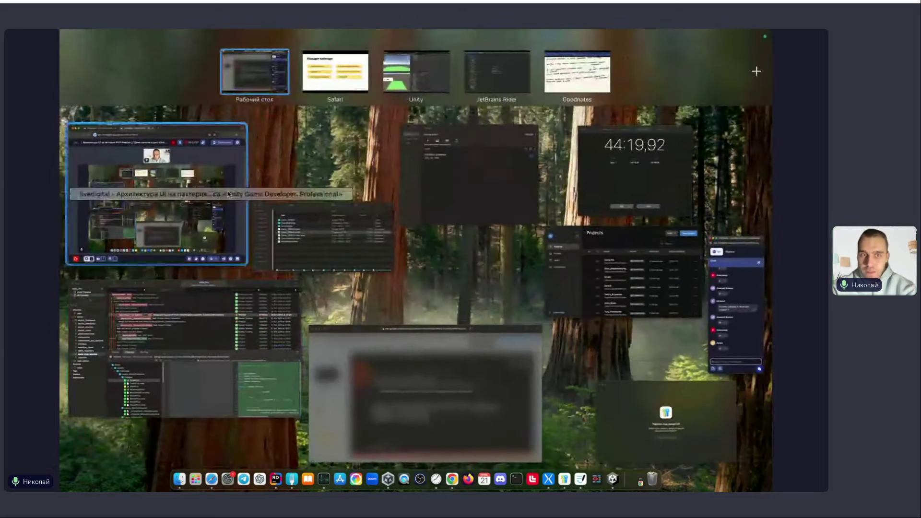
left_click(605, 160)
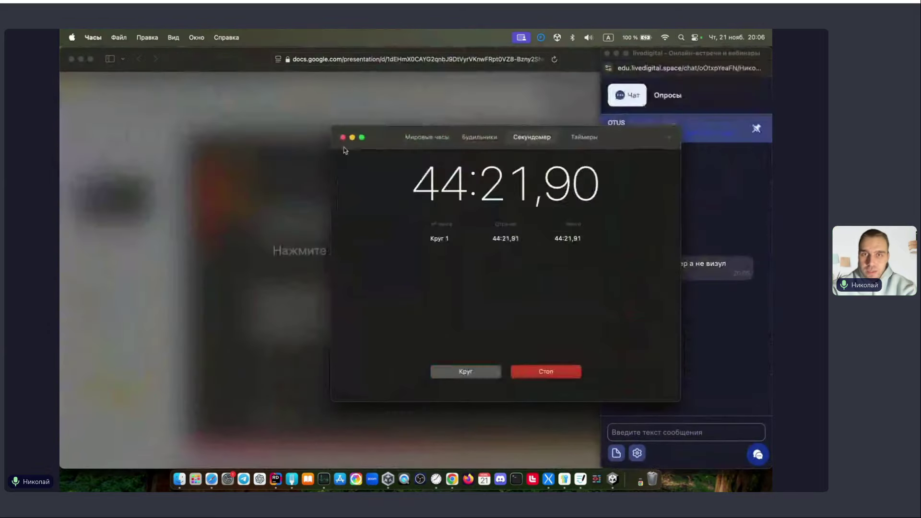
left_click(351, 142)
Return to the fullscreen presentation and advance to the 'Расскажите о себе' slide.
key("ctrl+Up")
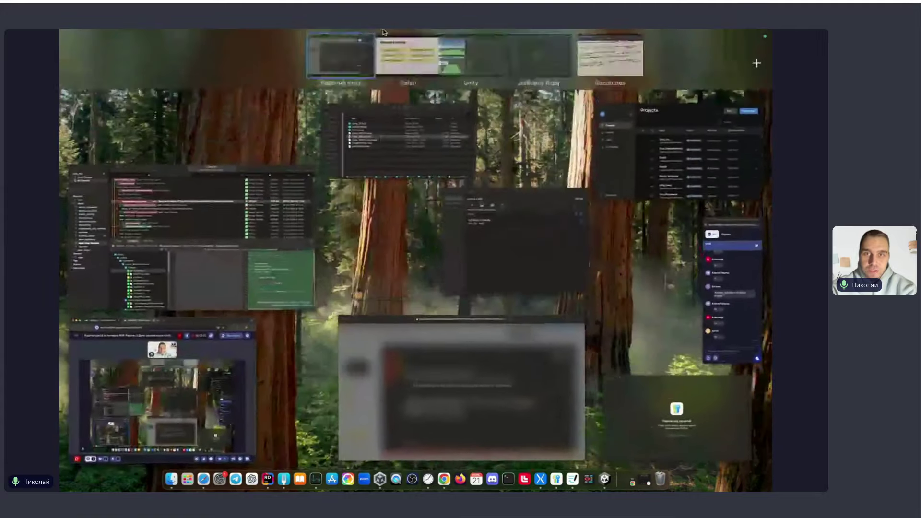
left_click(410, 333)
key("Right")
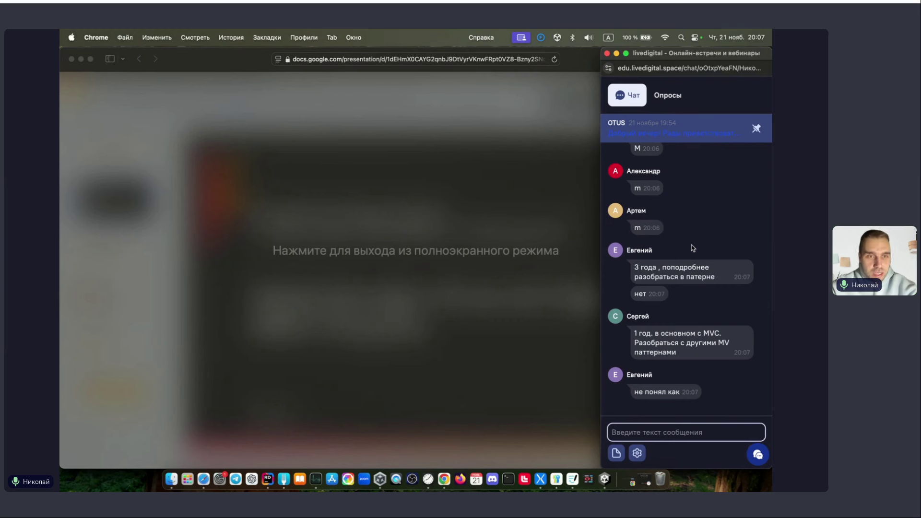
Scroll through participants' chat replies about Unity experience and MVP usage.
scroll(693, 251, "up", 1)
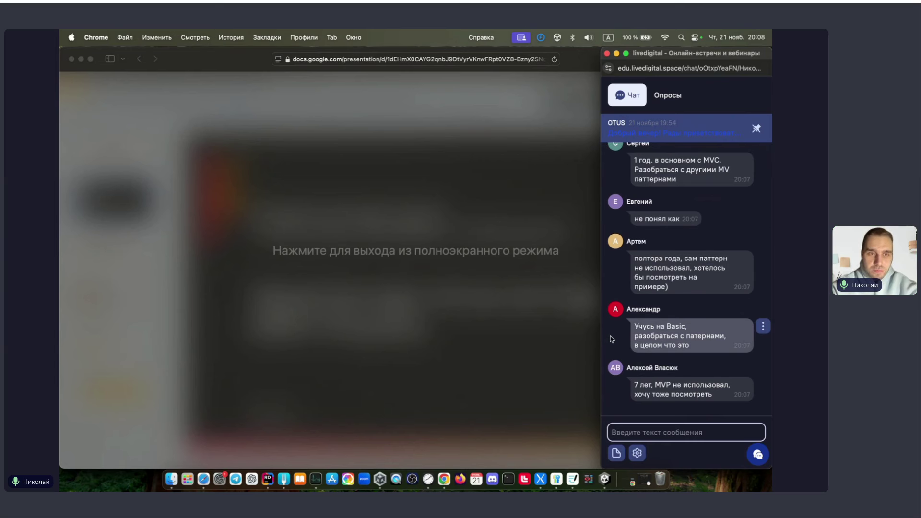
Scroll back and forth through the livedigital chat to read attendees' newest replies.
scroll(610, 336, "up", 2)
scroll(610, 336, "down", 2)
scroll(610, 338, "up", 2)
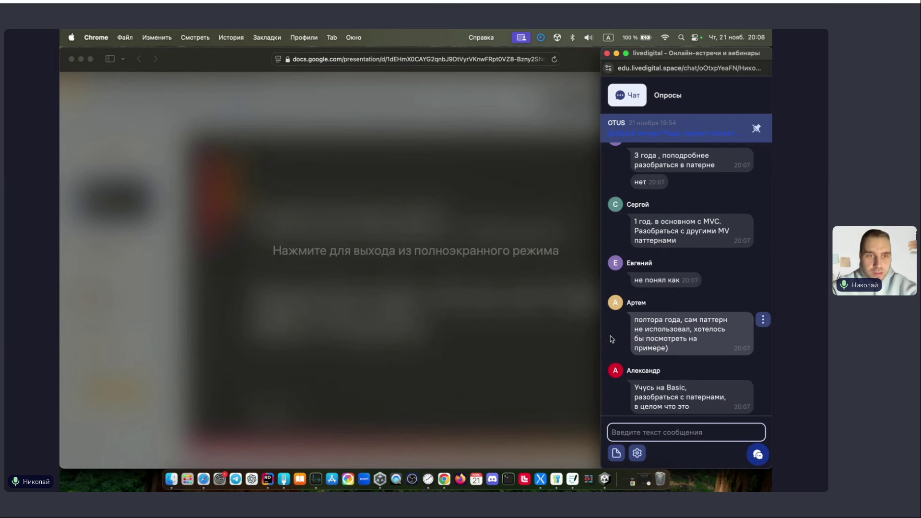
scroll(610, 339, "down", 2)
scroll(611, 339, "up", 2)
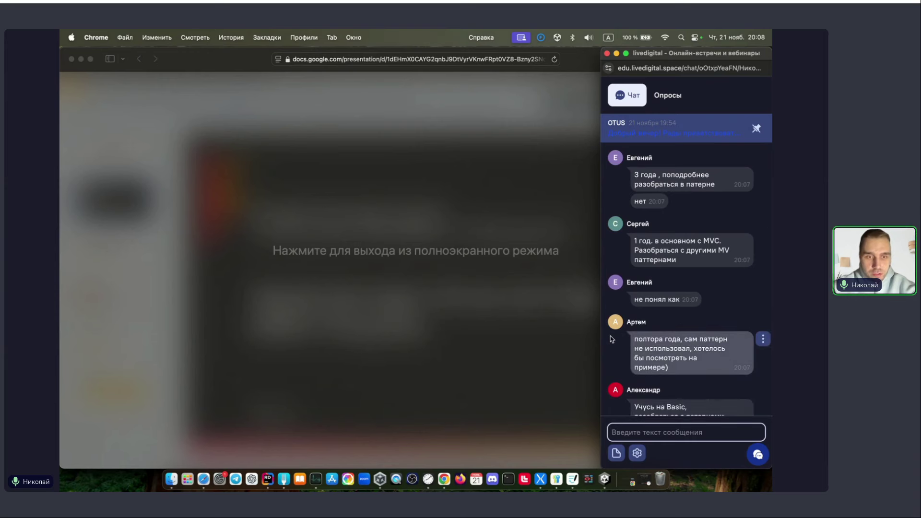
scroll(612, 339, "down", 3)
scroll(611, 339, "up", 3)
scroll(612, 339, "down", 1)
scroll(610, 338, "down", 3)
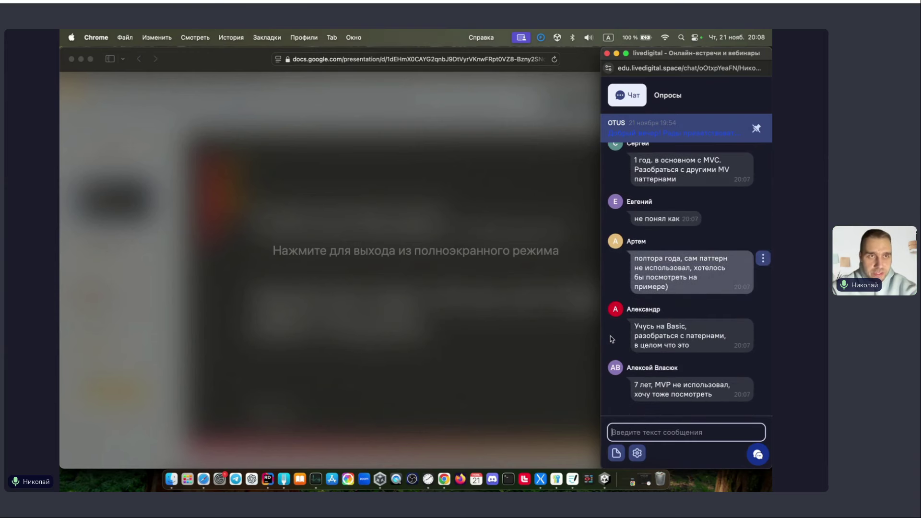
scroll(611, 338, "up", 4)
scroll(611, 339, "up", 1)
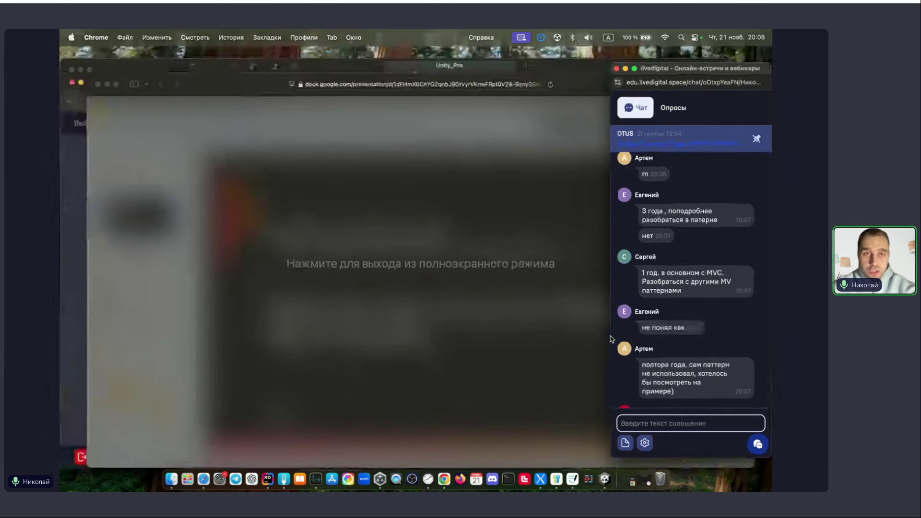
Return to the fullscreen presentation, then scroll the chat to the fresh 'MVP' replies.
key("ctrl+Up")
left_click(286, 77)
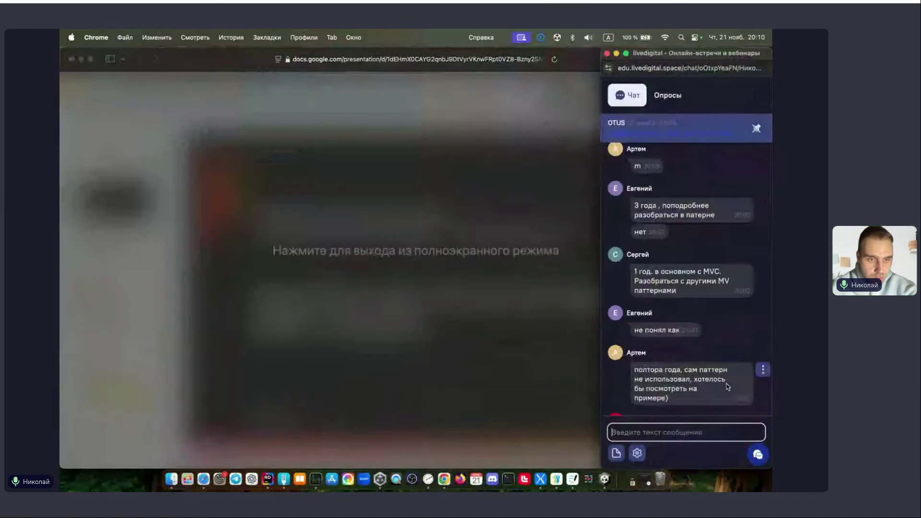
scroll(694, 315, "down", 3)
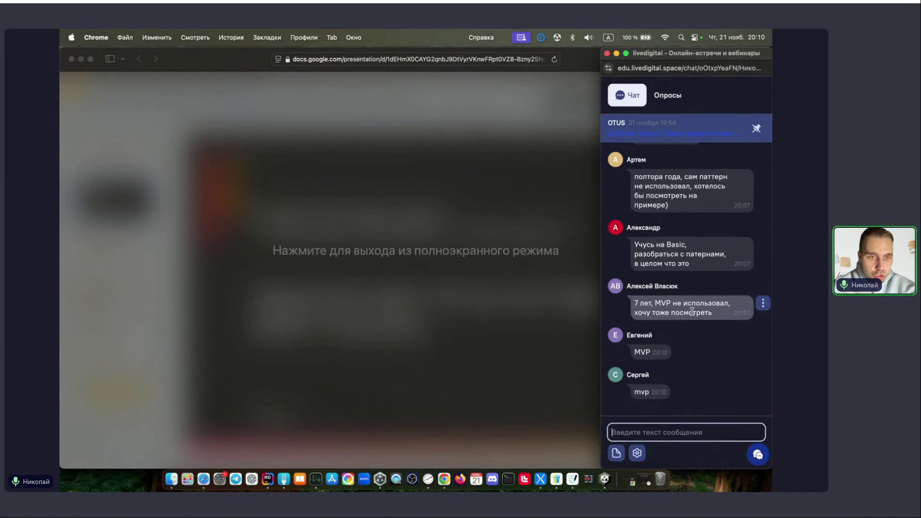
scroll(692, 311, "up", 1)
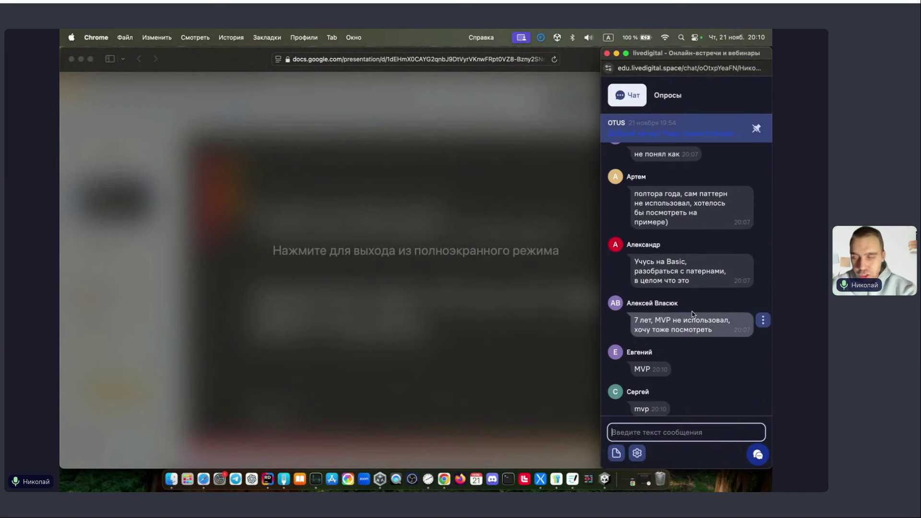
scroll(692, 314, "down", 1)
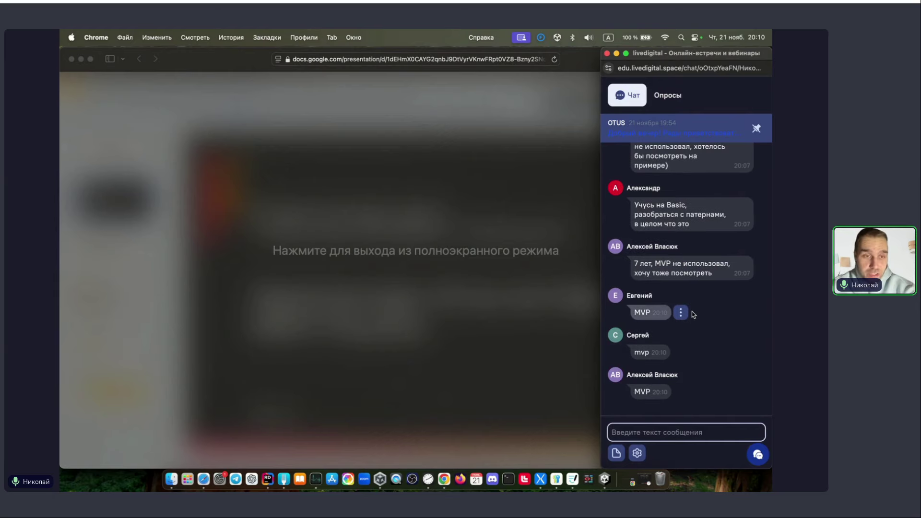
Switch to the Unity editor window showing the [OpenLesson] Prefabs folder.
key("ctrl+Up")
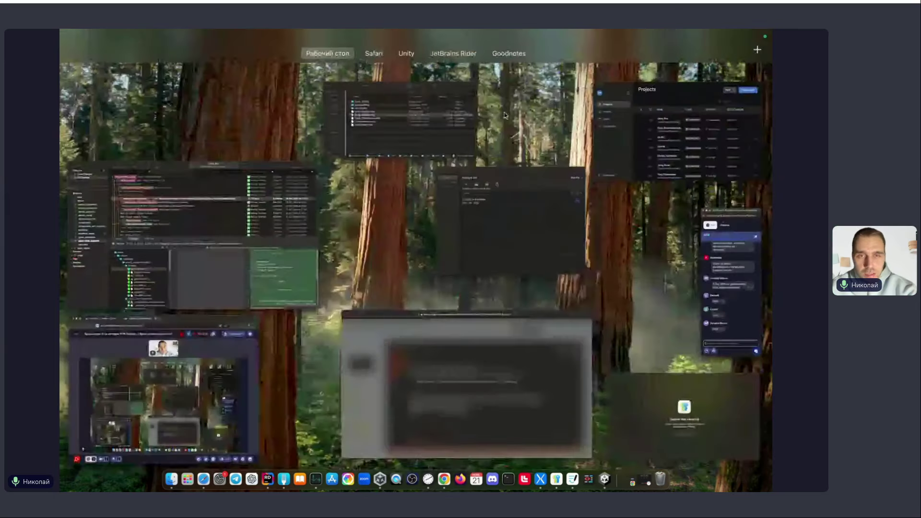
left_click(297, 73)
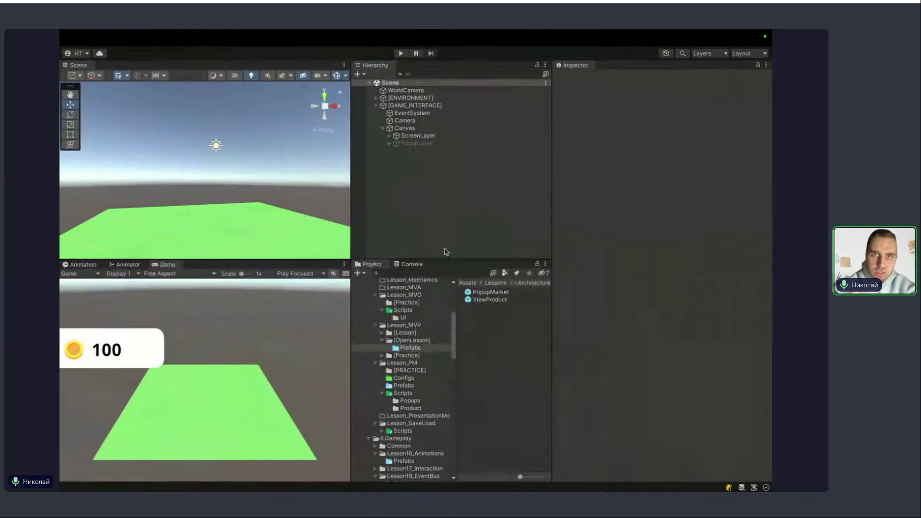
Open the PopupMarket prefab, then the ViewProduct prefab, orbiting to frame the product card.
double_click(479, 295)
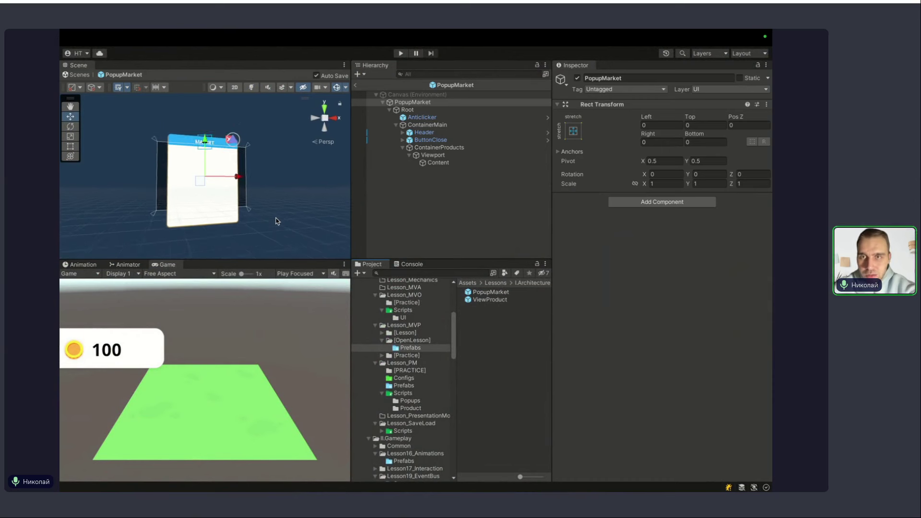
left_click_drag(277, 221, 237, 234, "alt")
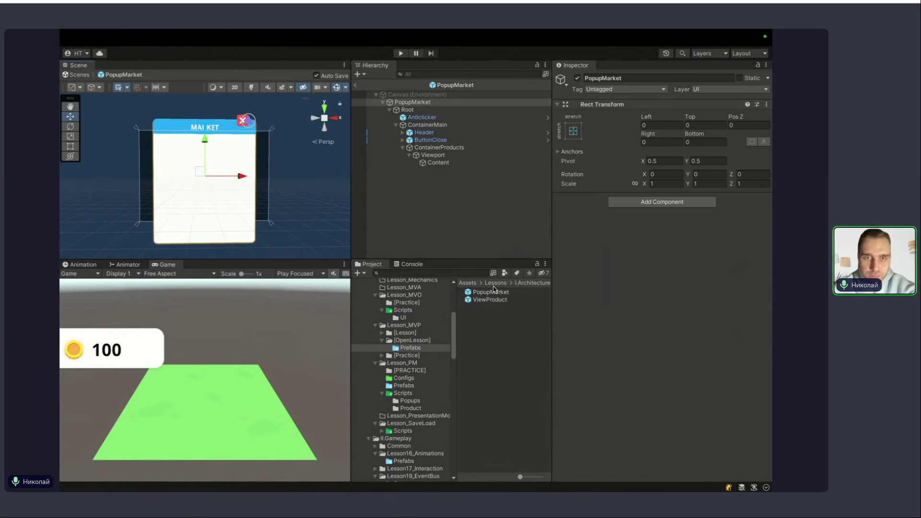
double_click(490, 299)
scroll(268, 219, "up", 3)
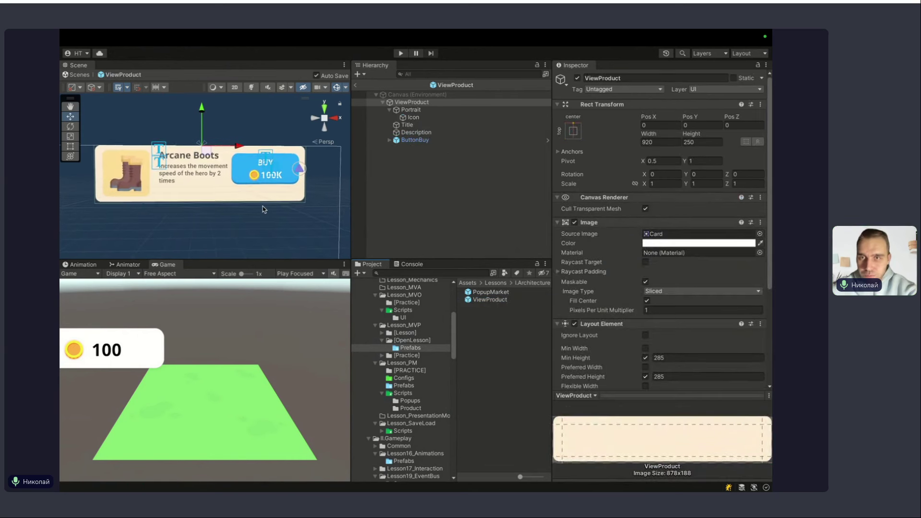
scroll(263, 210, "down", 3)
mouse_move(263, 209)
left_mouse_down("alt")
mouse_move(233, 217)
mouse_move(222, 207)
mouse_move(282, 211)
left_mouse_up("alt")
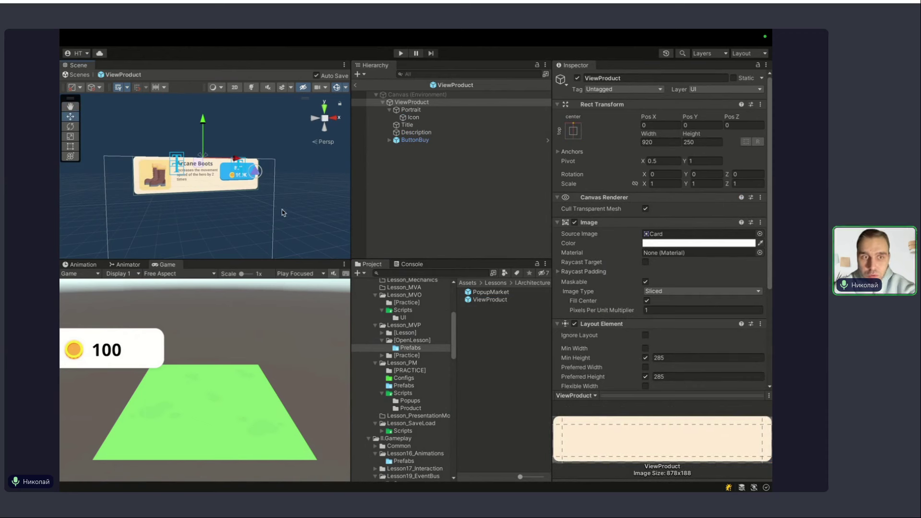
Remove the Product View (Script) component from the ViewProduct prefab.
scroll(627, 270, "down", 1)
scroll(627, 271, "down", 3)
scroll(628, 271, "up", 1)
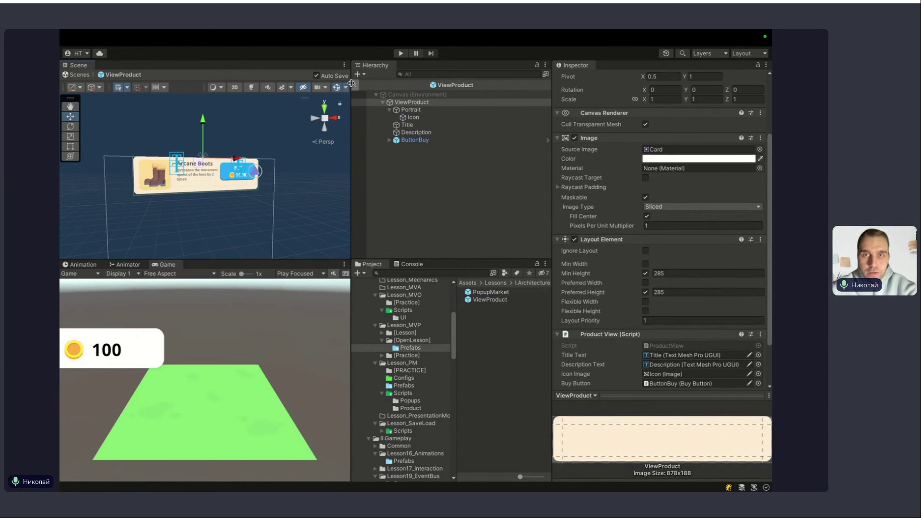
left_click(760, 335)
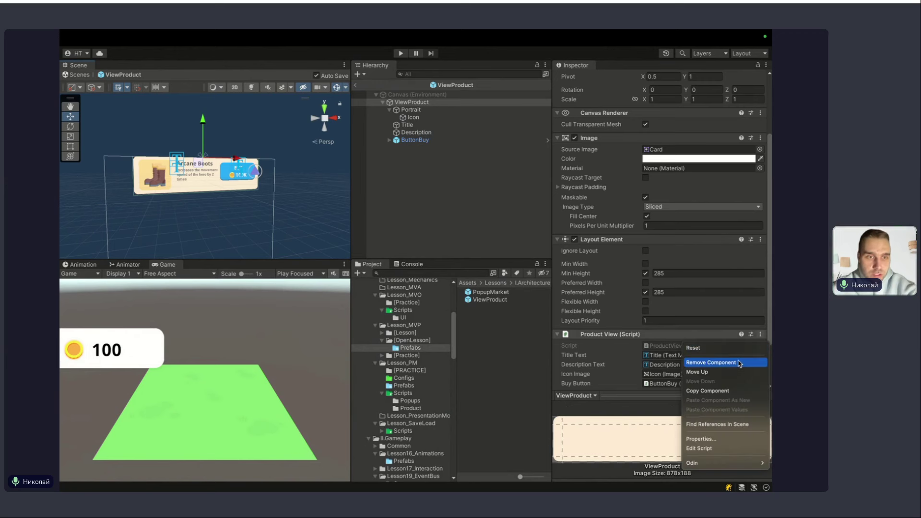
left_click(711, 363)
Return to the scene, expand PopupLayer and activate both PopupProduct and PopupMarket.
left_click(356, 87)
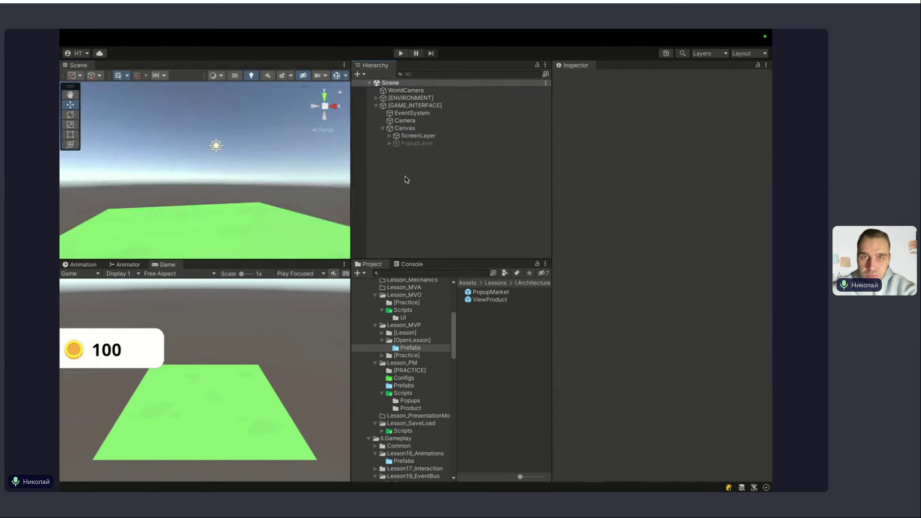
left_click(417, 143)
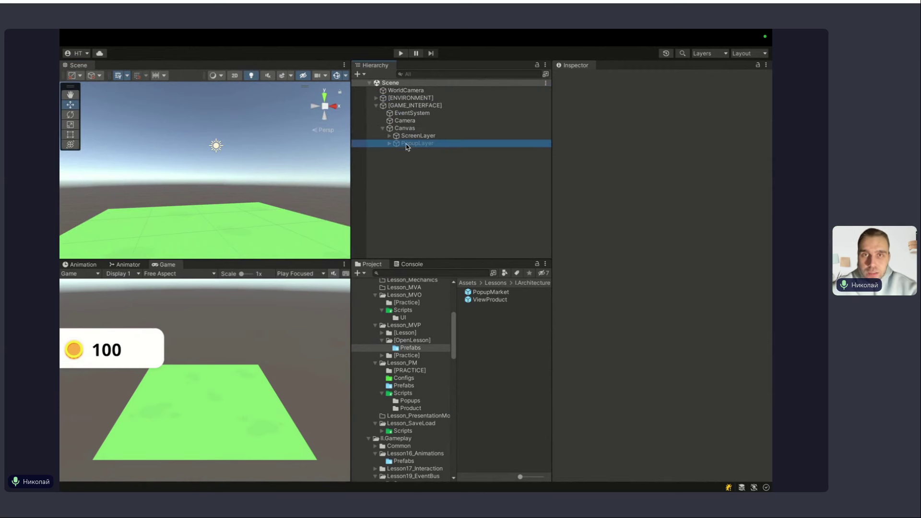
left_click(390, 143)
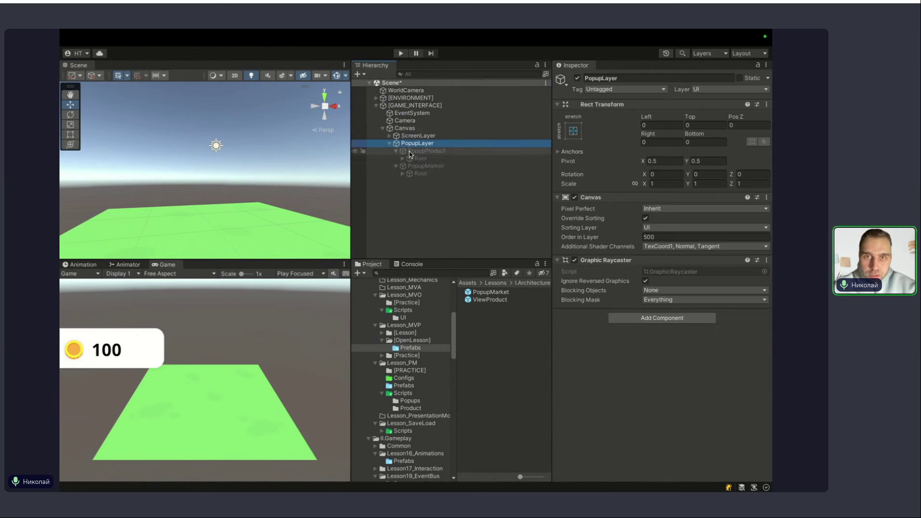
left_click(424, 166)
double_click(417, 150)
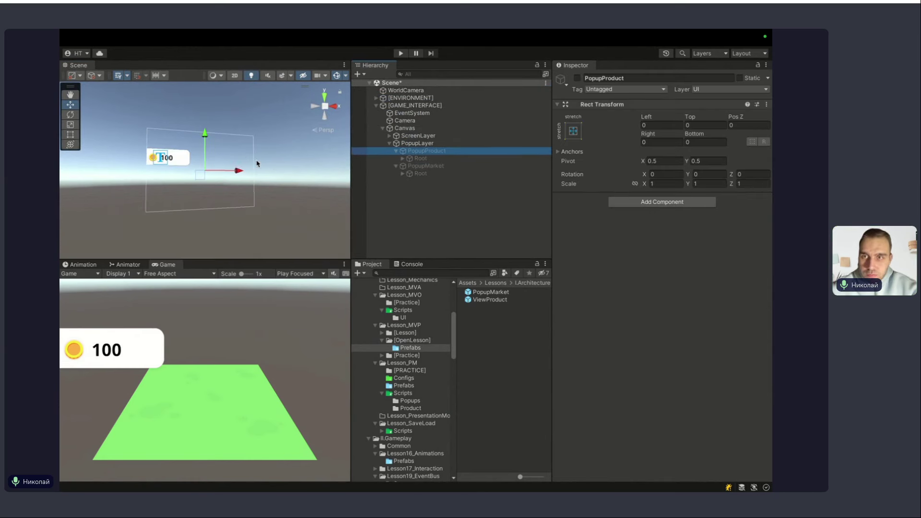
left_click(459, 159)
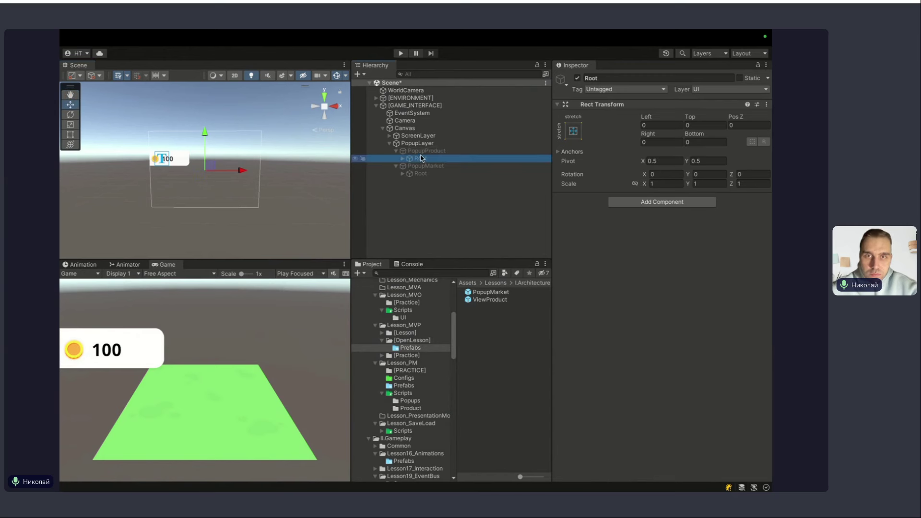
left_click(426, 150)
left_click(426, 165, "ctrl")
left_click(577, 78)
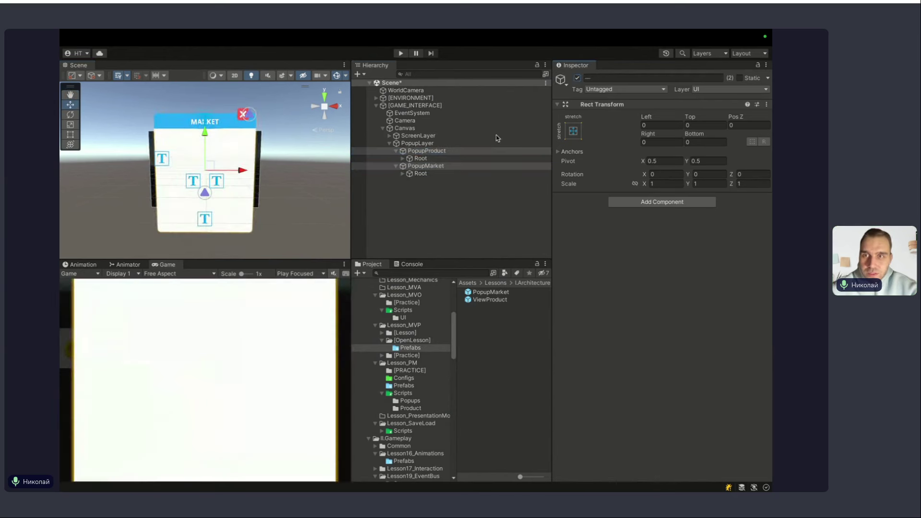
Inspect PopupProduct's Root object and its TextTitle child in the Hierarchy.
left_click(420, 193)
left_click(417, 143)
left_click(426, 151)
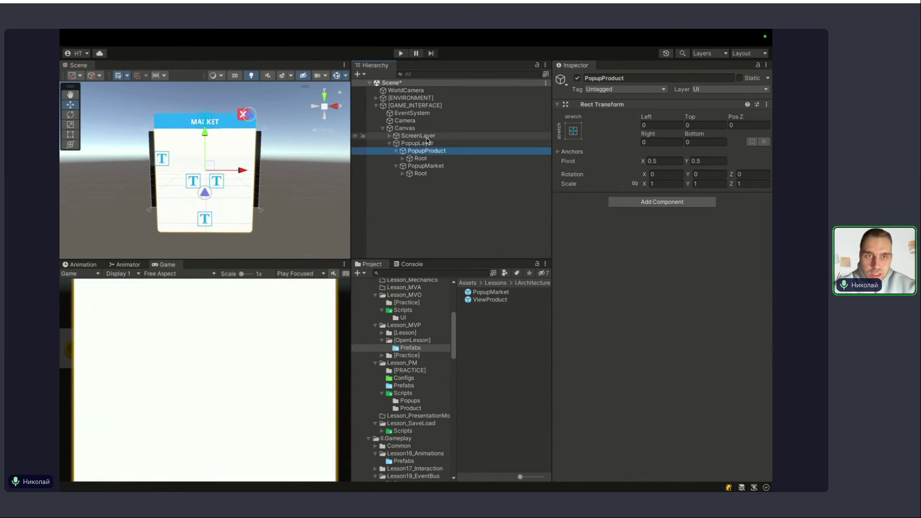
left_click(433, 159)
left_click(403, 159)
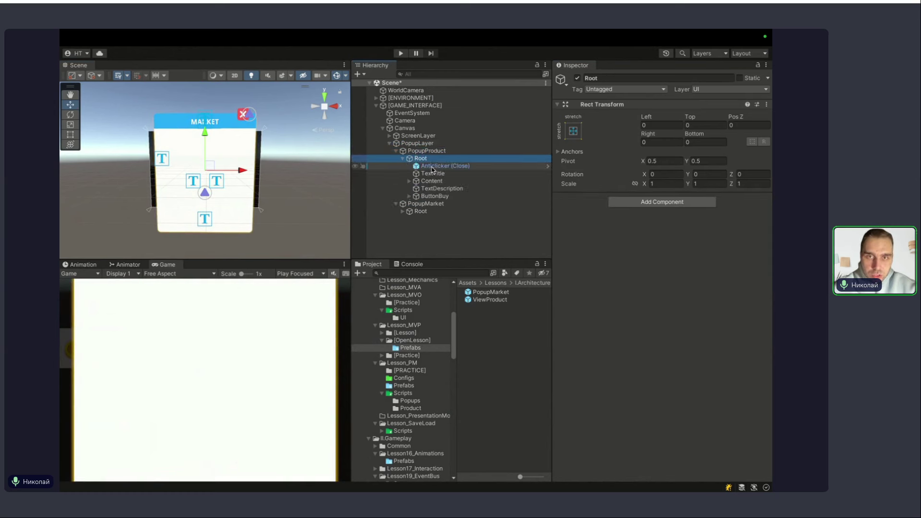
left_click(432, 173)
left_click(430, 159)
left_click(433, 152)
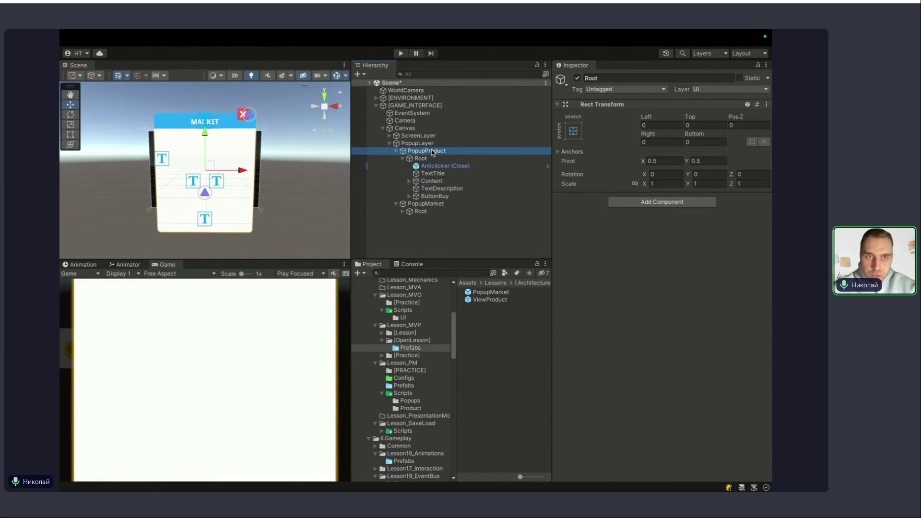
key("Up")
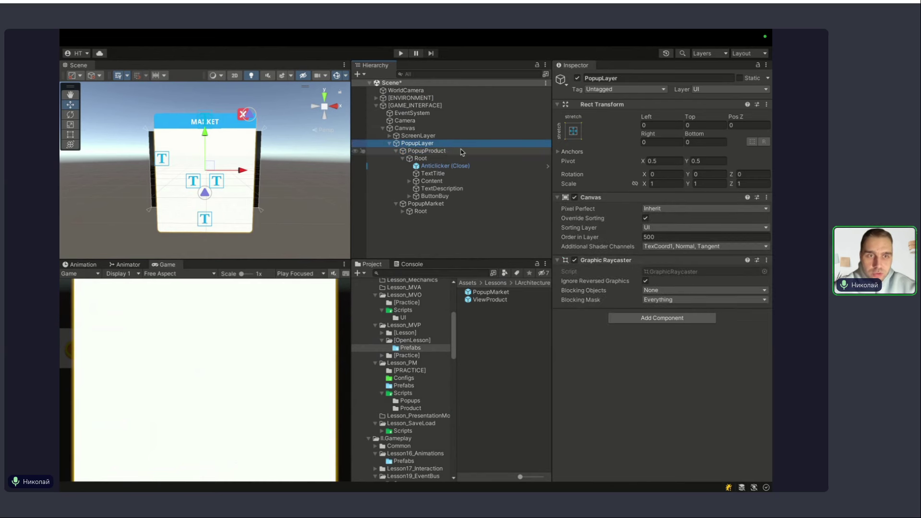
Collapse the popups in the Hierarchy and select the ProductCatalog asset in [OpenLesson].
left_click(420, 151)
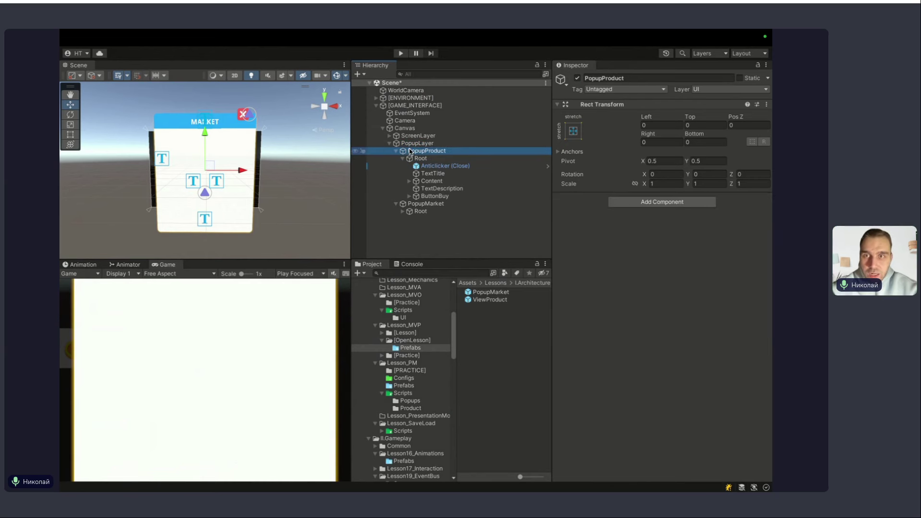
scroll(199, 153, "up", 1)
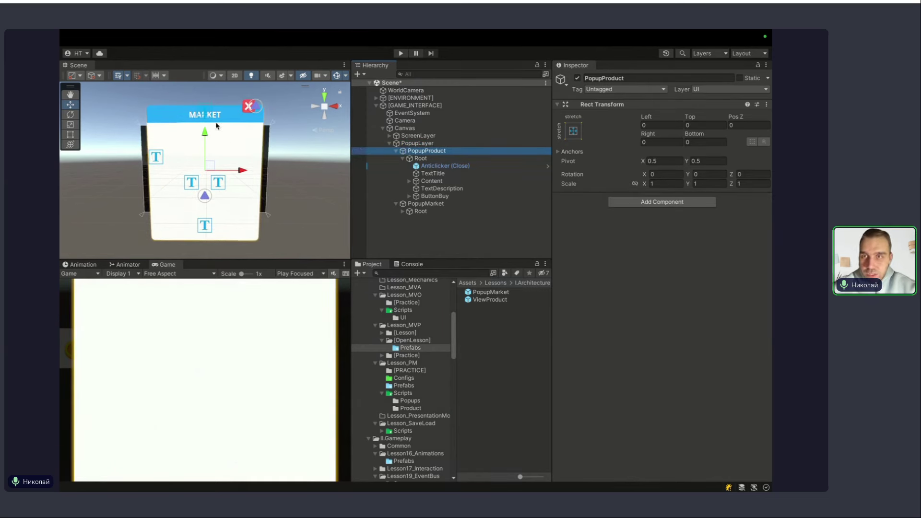
left_click(389, 143)
left_click(389, 144)
left_click(396, 151)
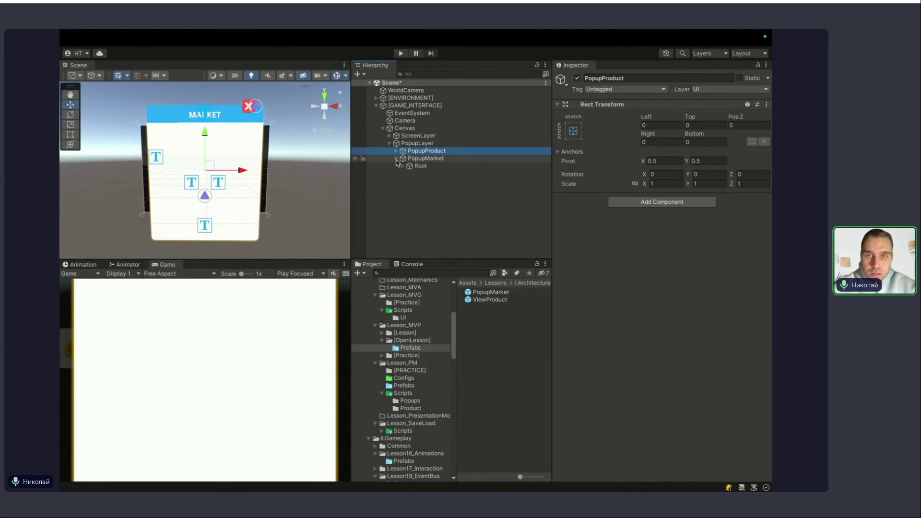
left_click(396, 158)
left_click(406, 186)
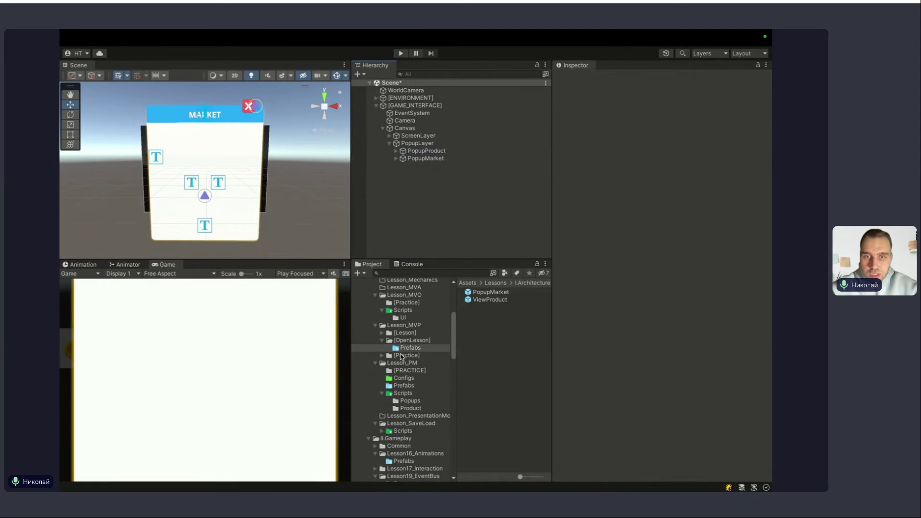
left_click(412, 340)
left_click(495, 299)
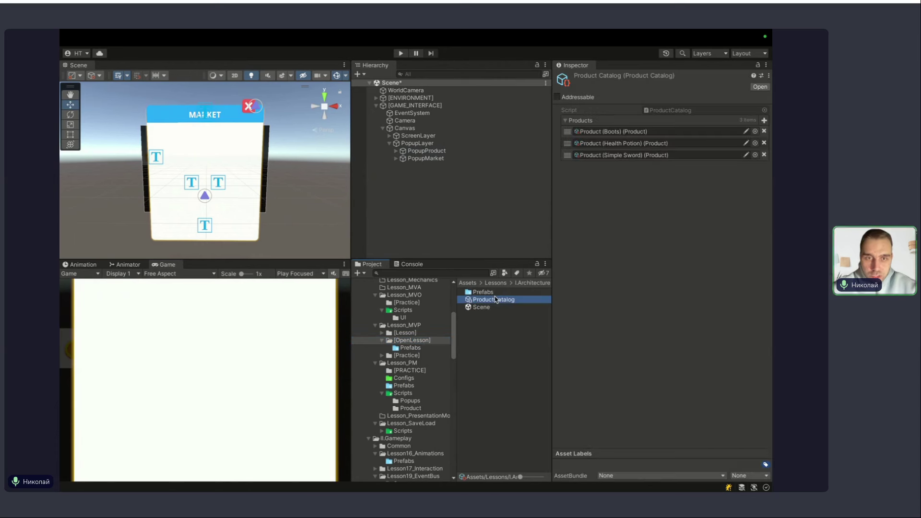
left_click(625, 132)
left_click(624, 143)
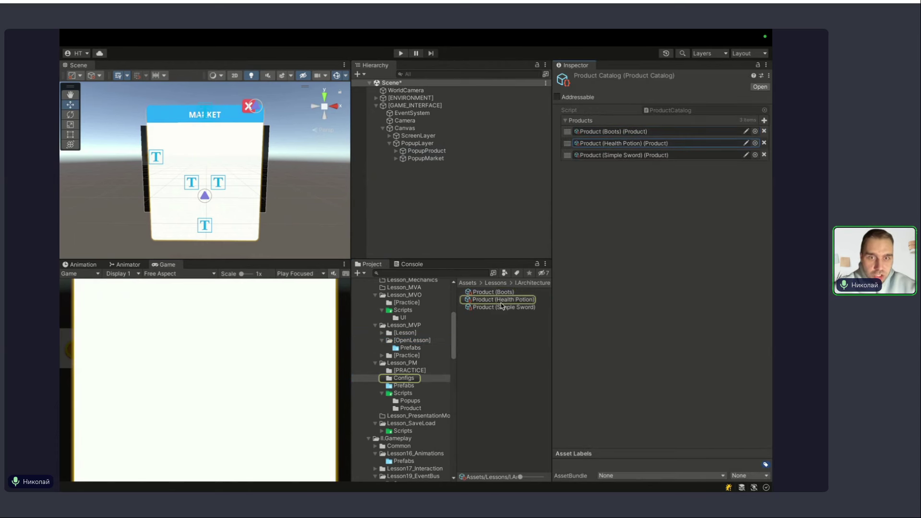
left_click(501, 300)
left_click(503, 291)
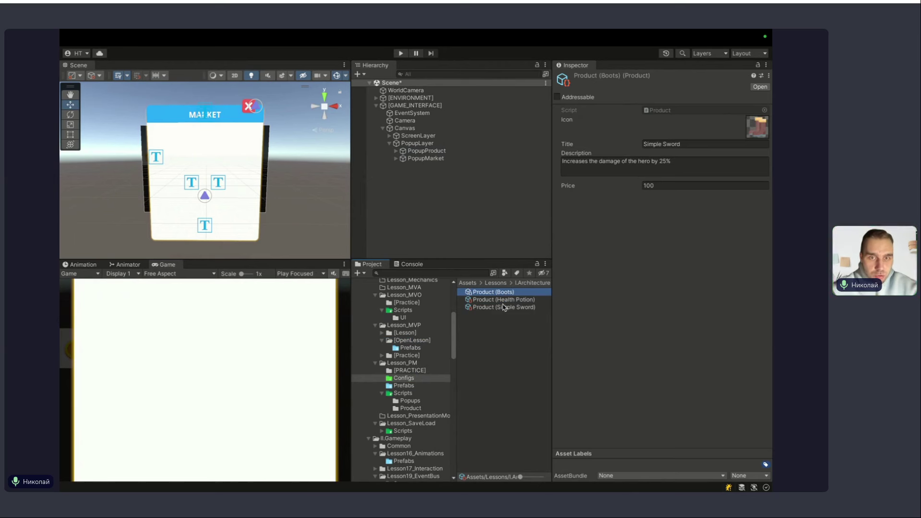
left_click(502, 300)
left_click(503, 307)
left_click(500, 299)
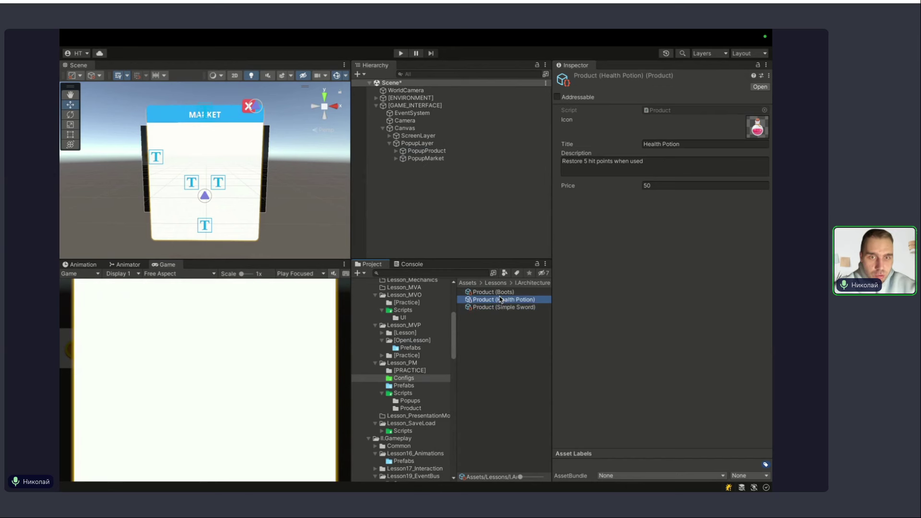
left_click(499, 291)
left_click(500, 300)
left_click(500, 307)
left_click(500, 300)
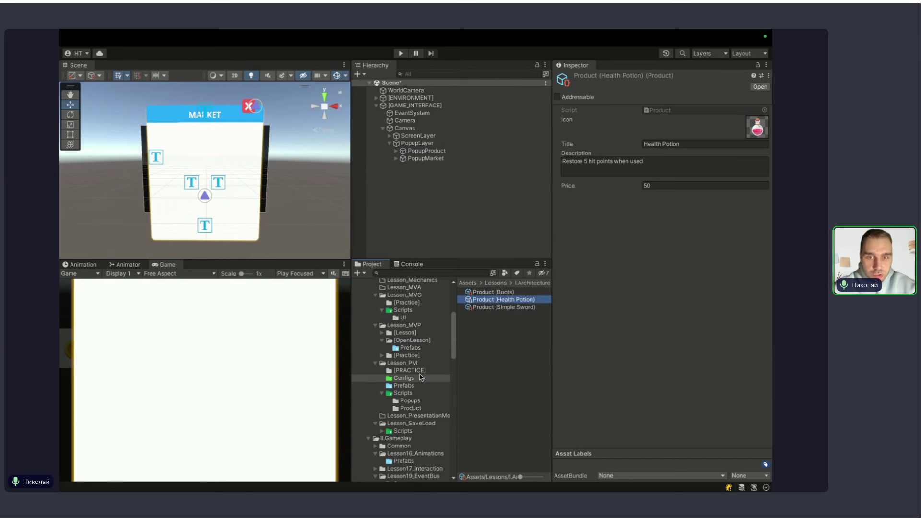
left_click(405, 363)
left_click(406, 379)
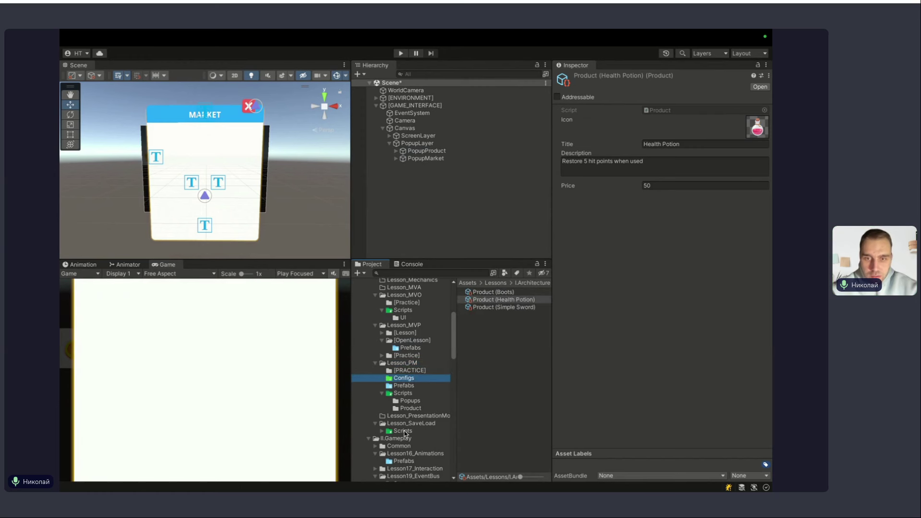
left_click(409, 347)
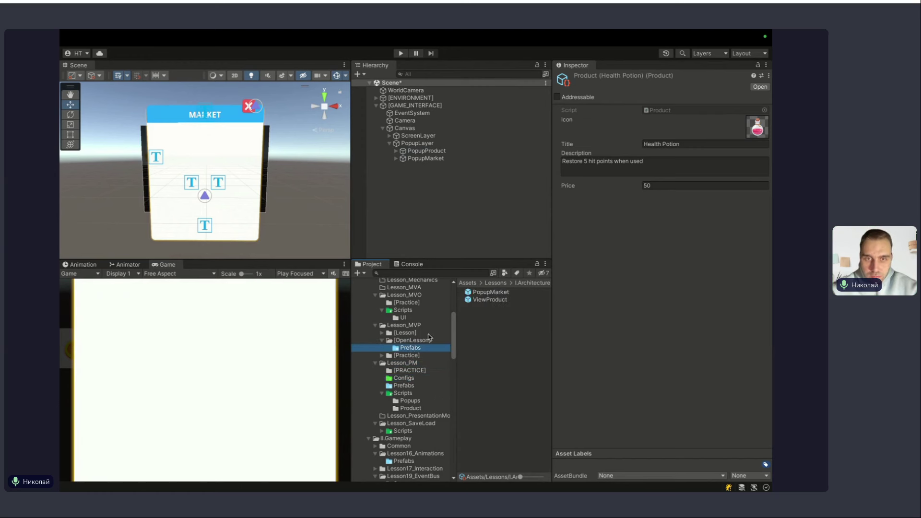
left_click(424, 339)
left_click(494, 300)
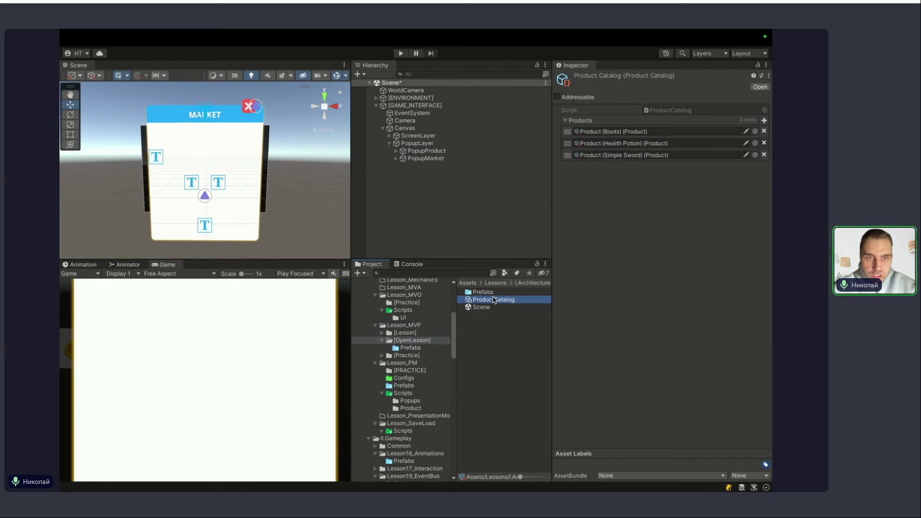
double_click(683, 112)
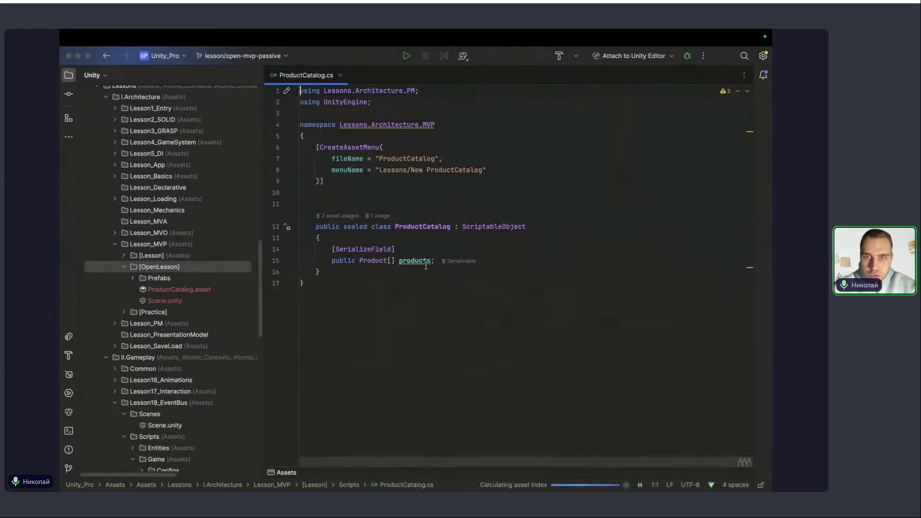
Review the Product class fields from icon to price in Rider, then return to Unity and select PopupProduct.
left_click(366, 261, "ctrl")
left_click_drag(331, 216, 400, 364)
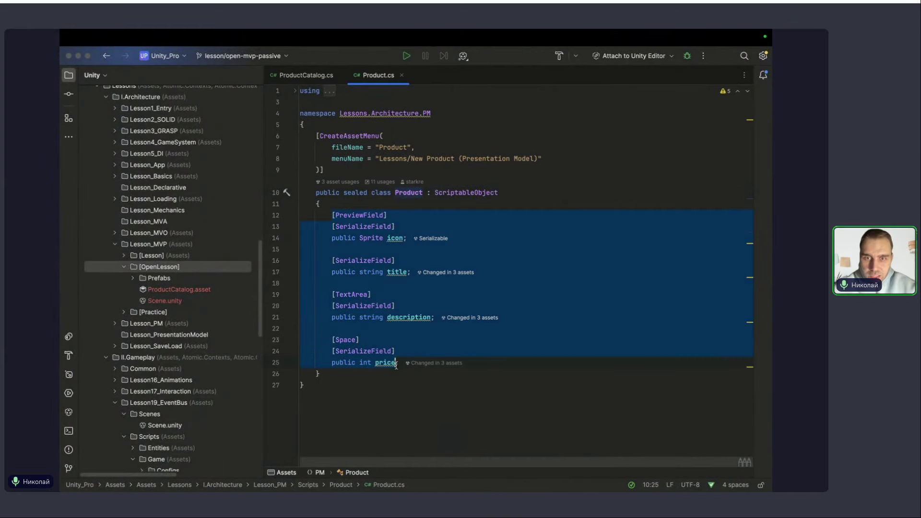
left_click(400, 371)
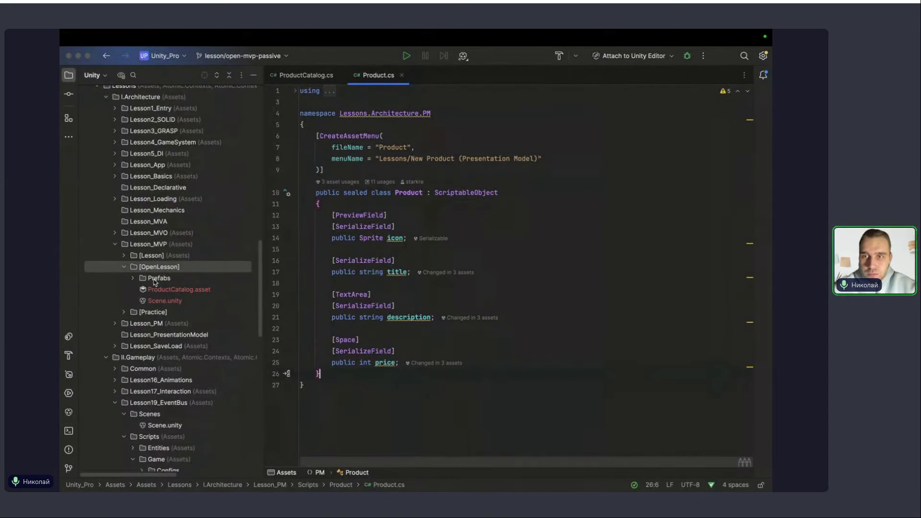
key("super+Tab")
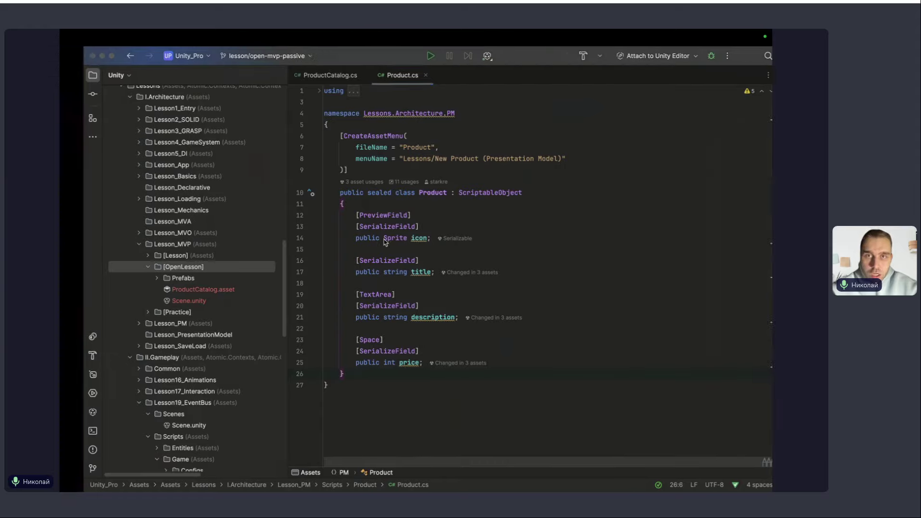
left_click(426, 151)
Select PopupProduct and PopupMarket, deactivate both, and save the scene.
left_click(425, 158, "shift")
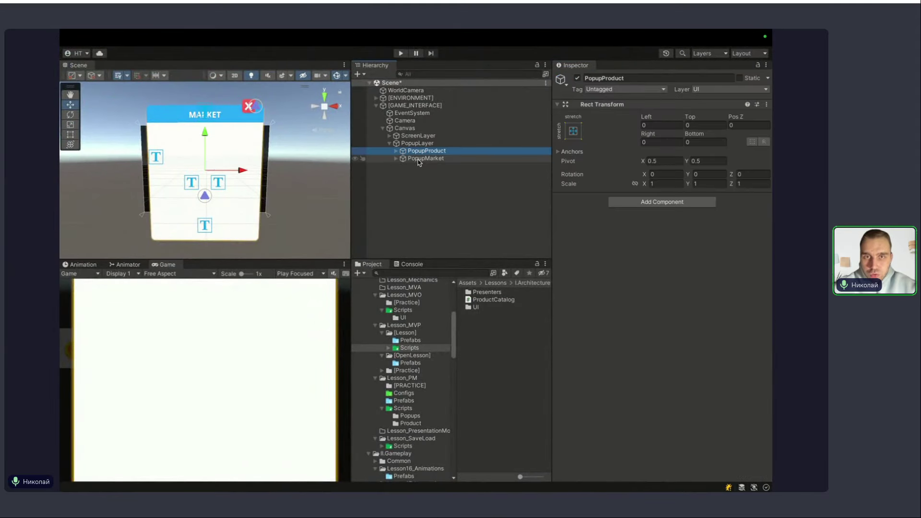
left_click(577, 79)
left_click(578, 79)
left_click(362, 226)
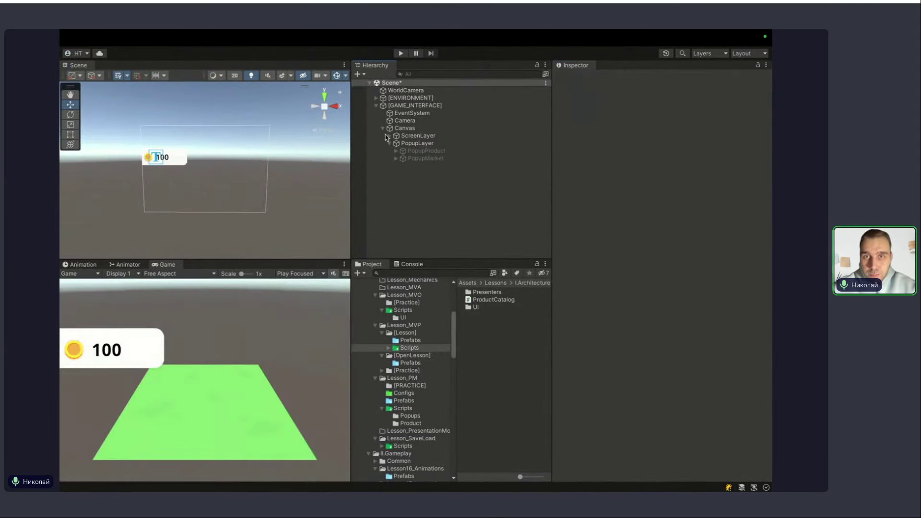
key("ctrl+s")
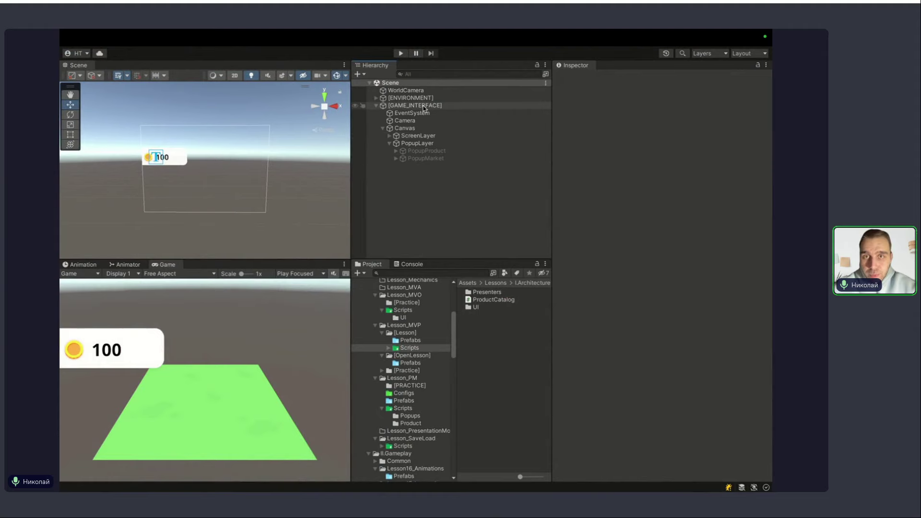
Glance at the slide presentation desktop, then return to the Unity Editor.
key("ctrl+Up")
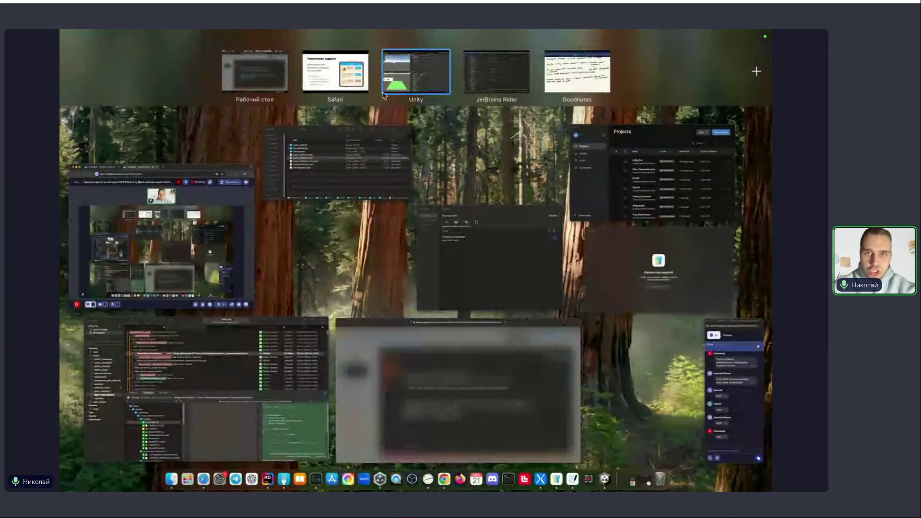
left_click(354, 81)
key("ctrl+Up")
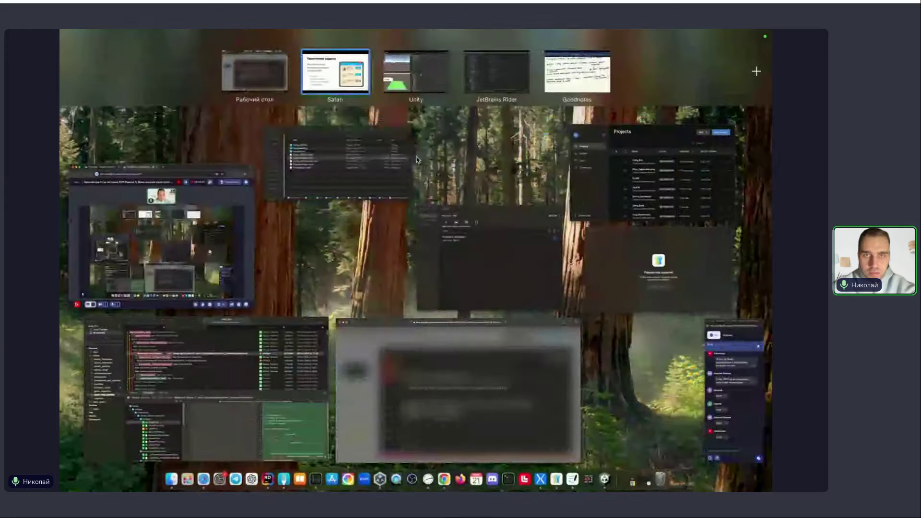
left_click(416, 157)
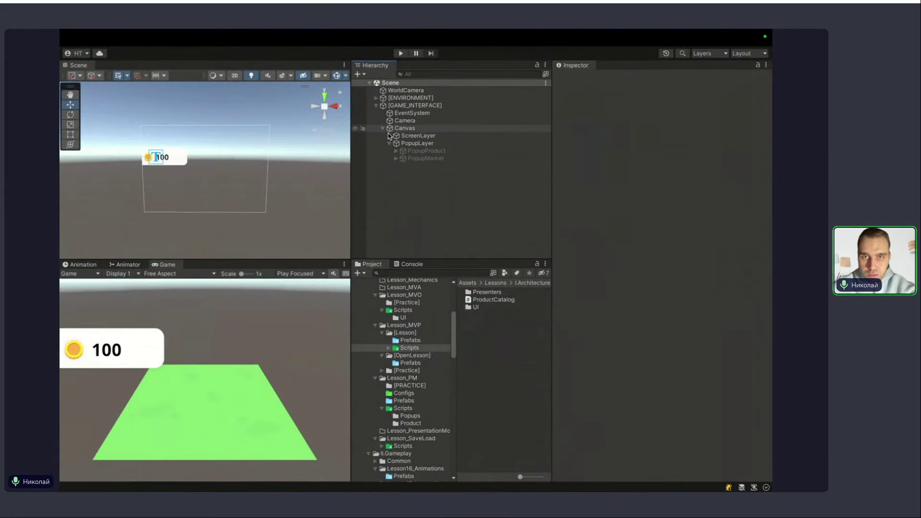
Expand ScreenLayer and inspect WidgetMoney with its coin Icon and TextMoney children.
left_click(389, 136)
left_click(425, 143)
left_click(413, 152)
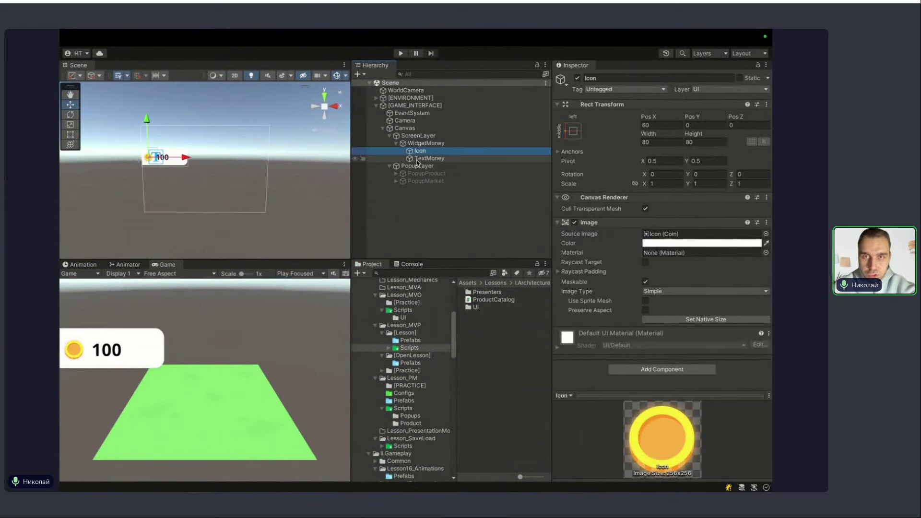
left_click(429, 159)
left_click(426, 144)
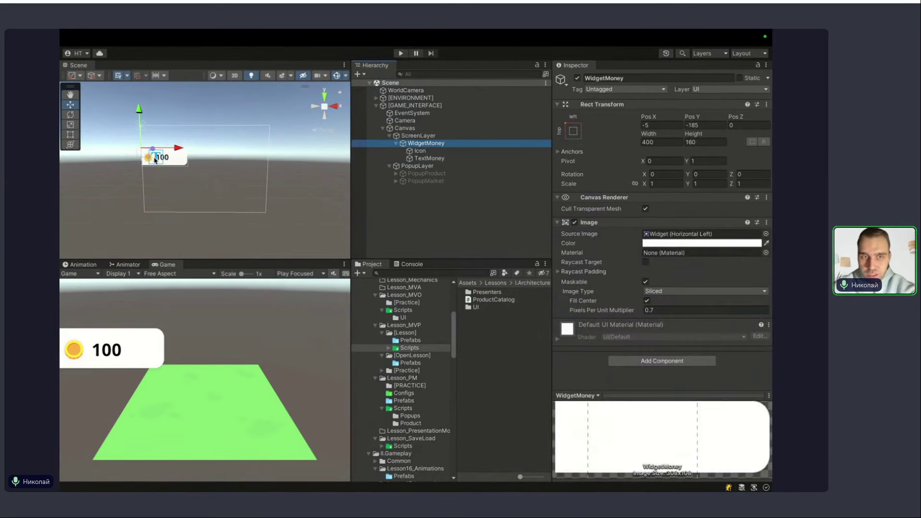
key("ctrl+Up")
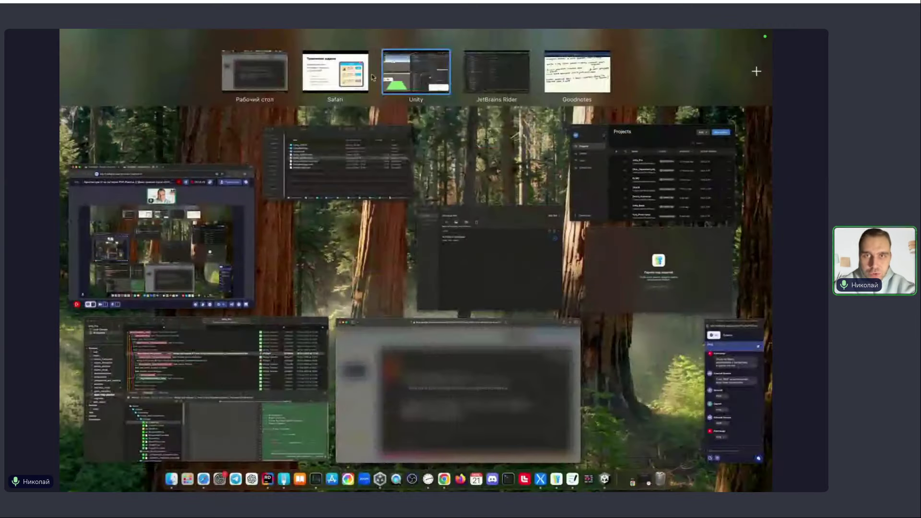
Present the Техническое задание slide with the market mockup, briefly checking the livedigital chat.
left_click(333, 72)
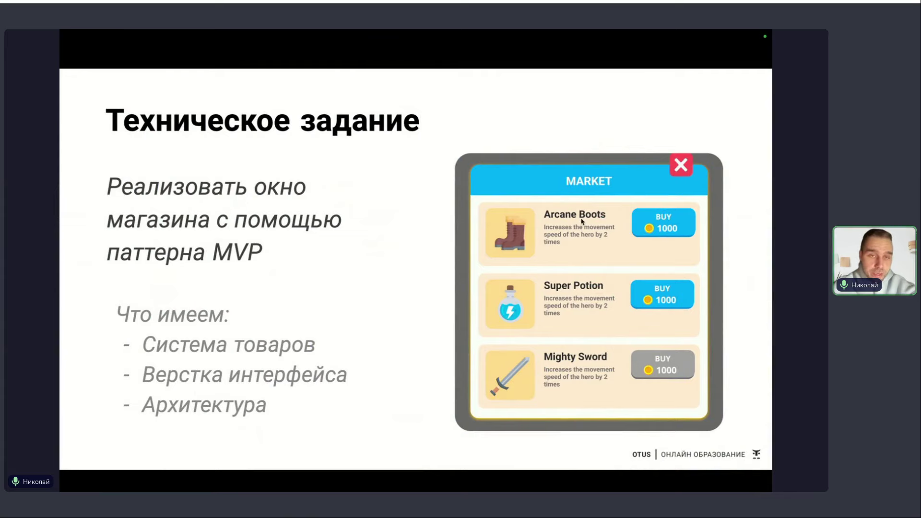
key("ctrl+Up")
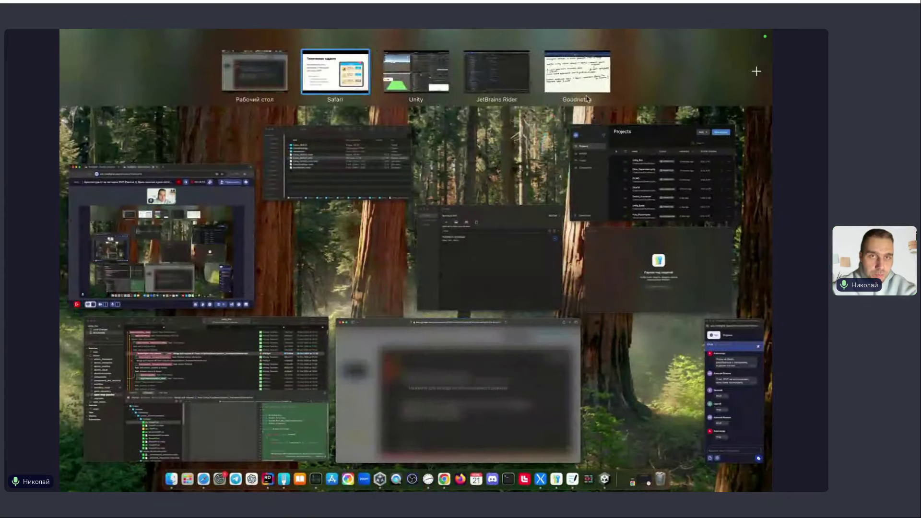
left_click(708, 343)
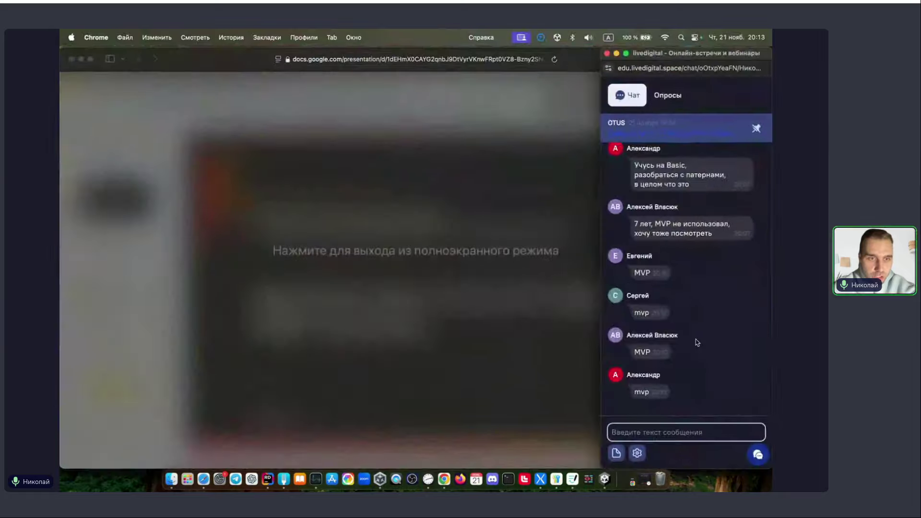
key("ctrl+Up")
left_click(321, 70)
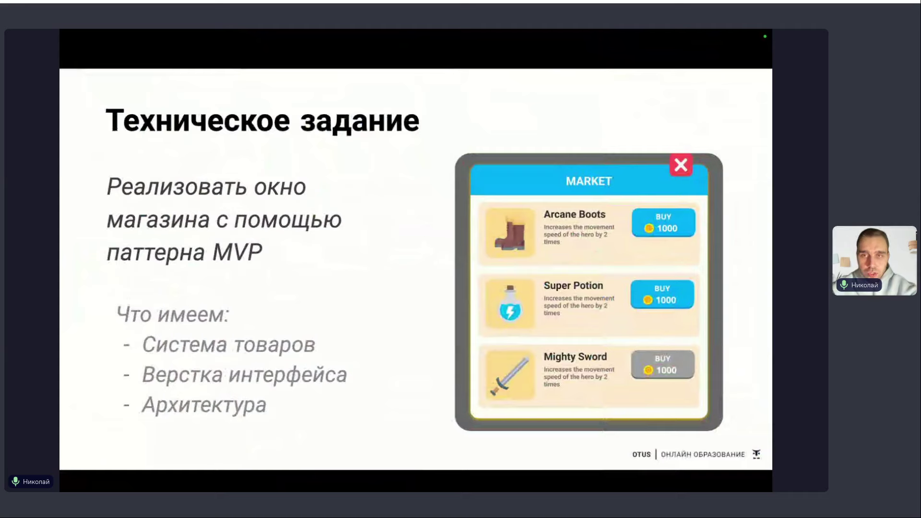
Read the livedigital chat, then bring Unity back and select PopupMarket.
key("ctrl+Up")
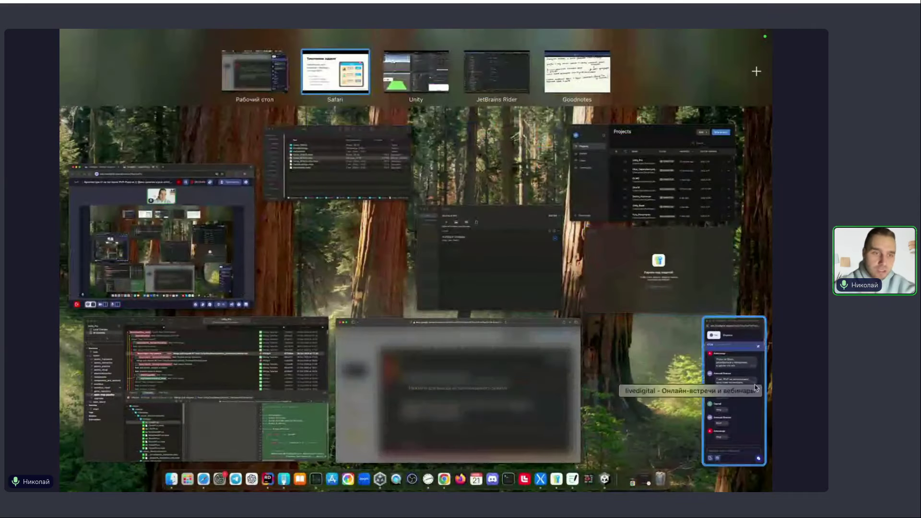
left_click(747, 388)
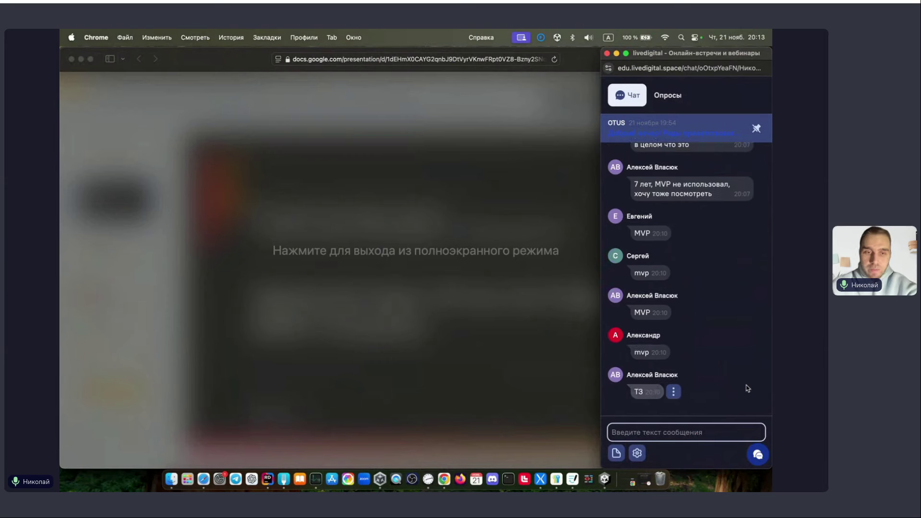
left_click(710, 331)
key("ctrl+Up")
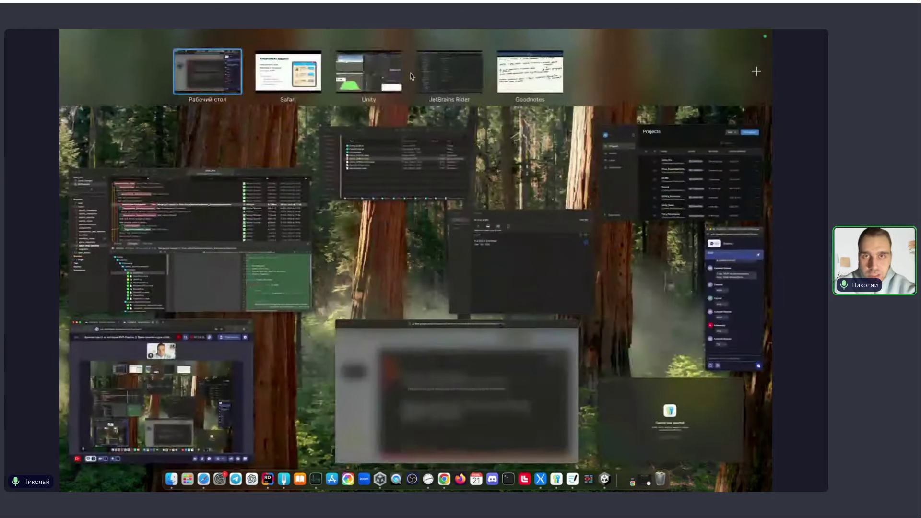
left_click(415, 187)
left_click(413, 182)
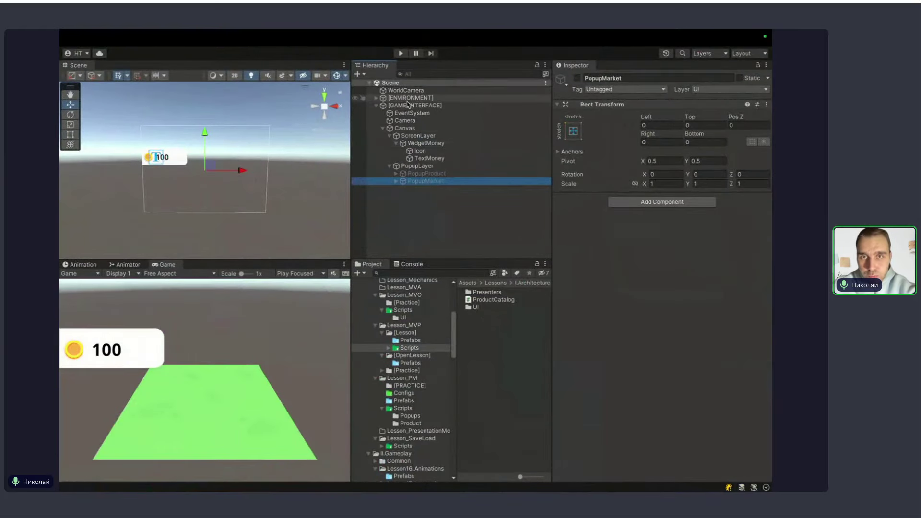
Expand [ENVIRONMENT] and inspect the WorldCamera settings.
left_click(376, 98)
left_click(406, 91)
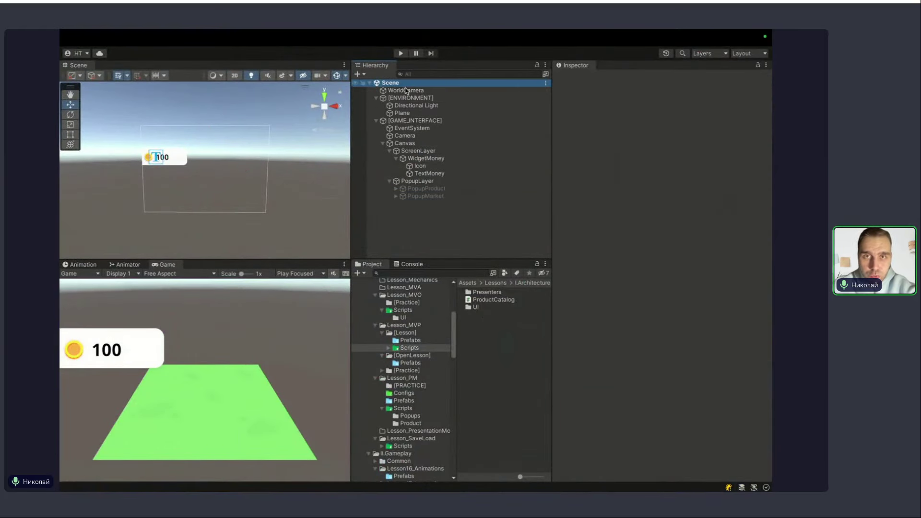
scroll(657, 240, "down", 2)
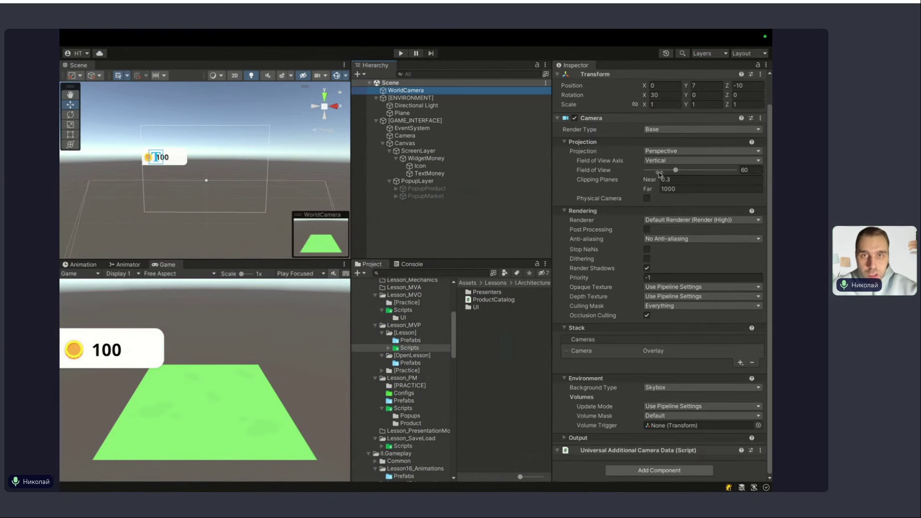
left_click(434, 98)
Inspect [GAME_INTERFACE], Canvas, ScreenLayer, WidgetMoney, PopupLayer and both popups, then collapse ScreenLayer.
left_click(417, 121)
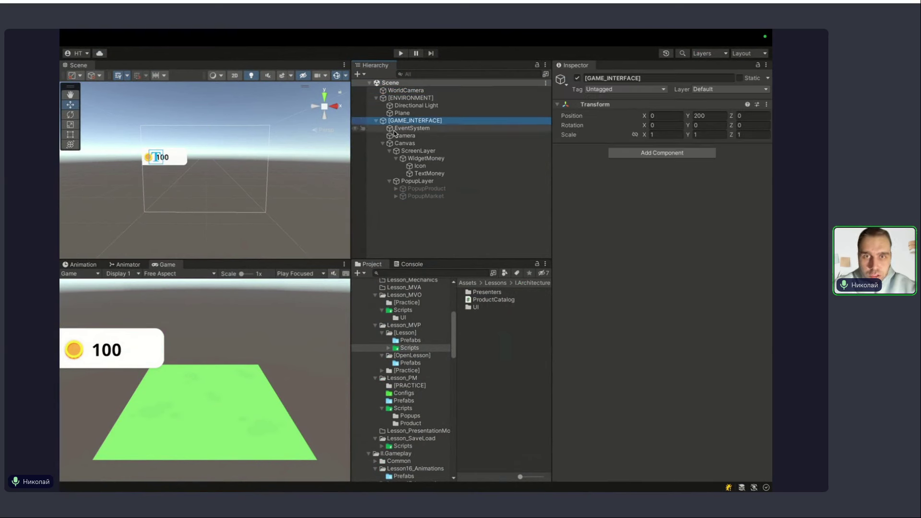
left_click(404, 144)
left_click(417, 150)
left_click(425, 158)
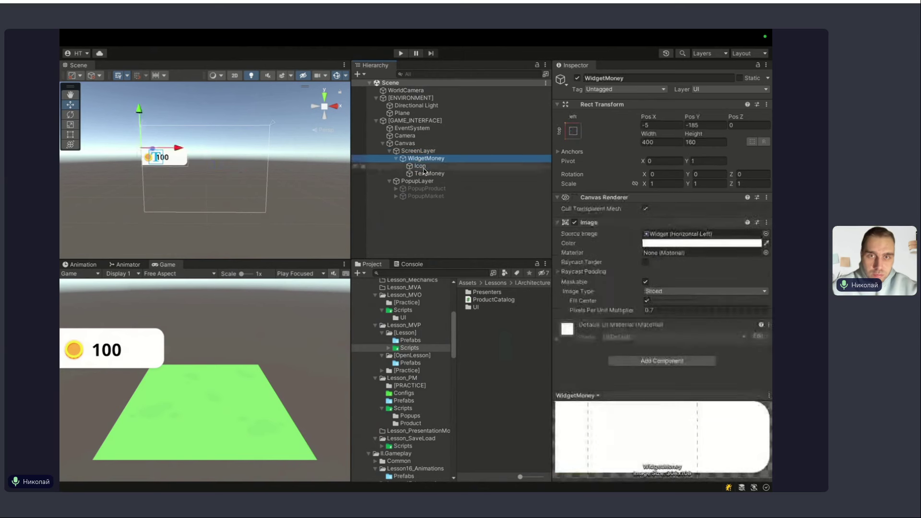
left_click(420, 166)
left_click(422, 182)
left_click(424, 188)
left_click(424, 196)
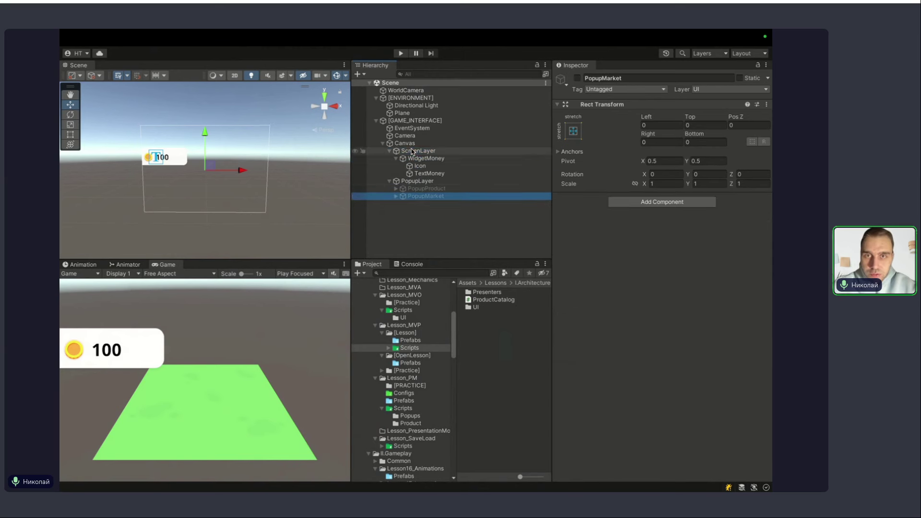
left_click(415, 144)
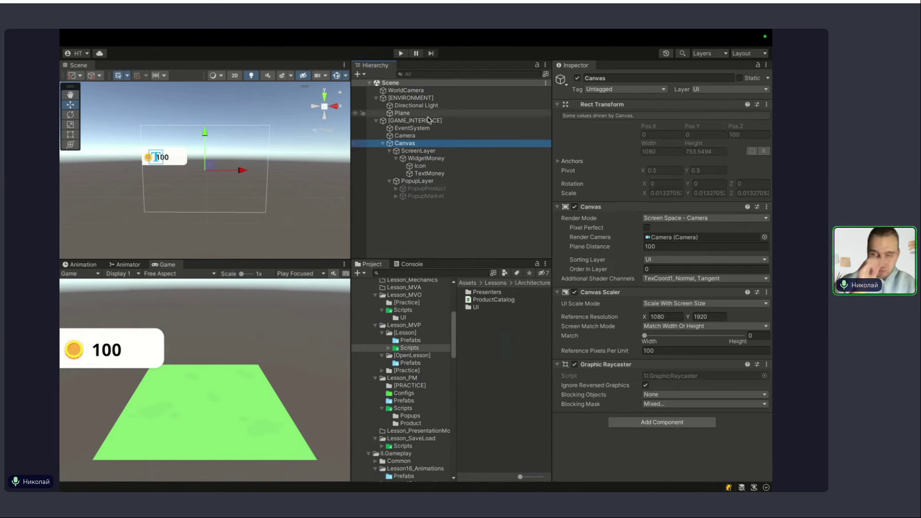
left_click(432, 218)
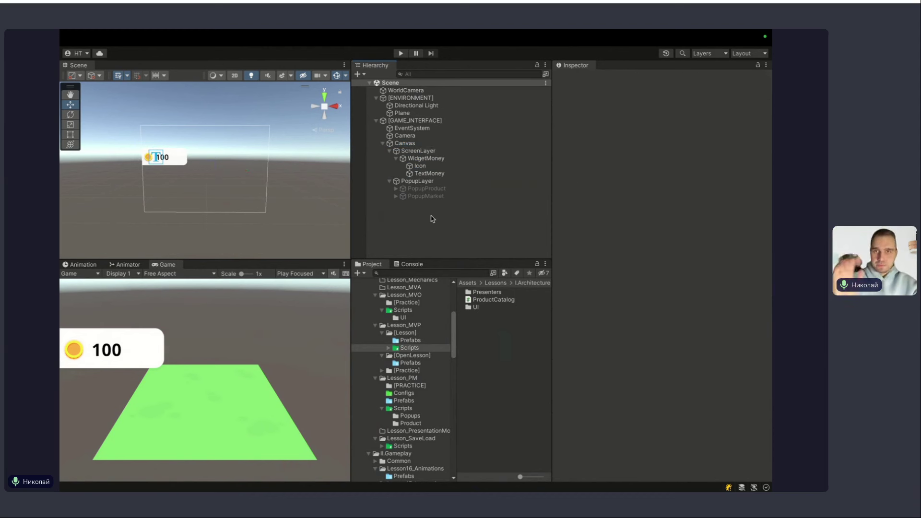
left_click(389, 152)
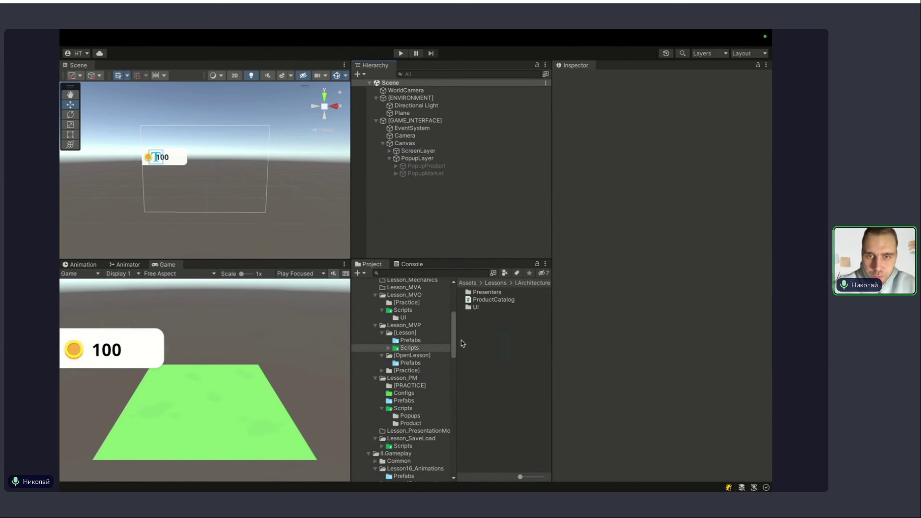
Open the [OpenLesson] folder in the Project window to add a new asset.
left_click(405, 363)
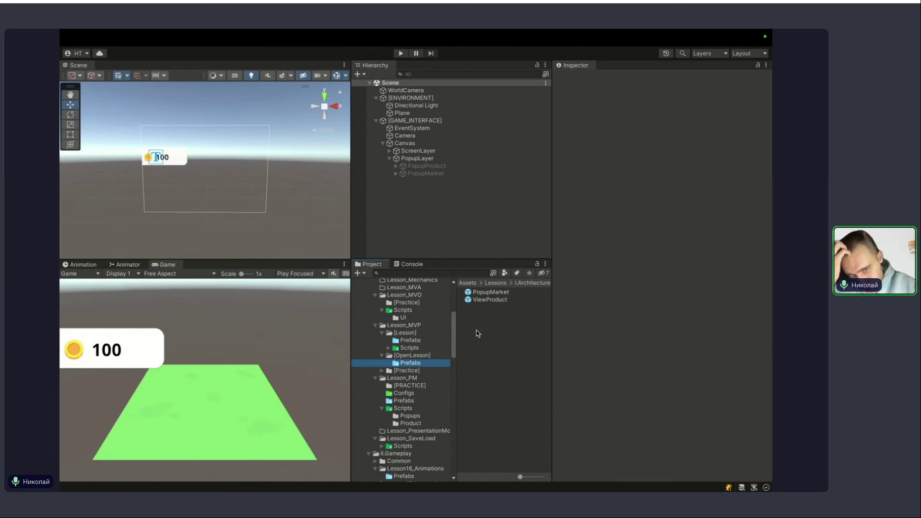
left_click(400, 355)
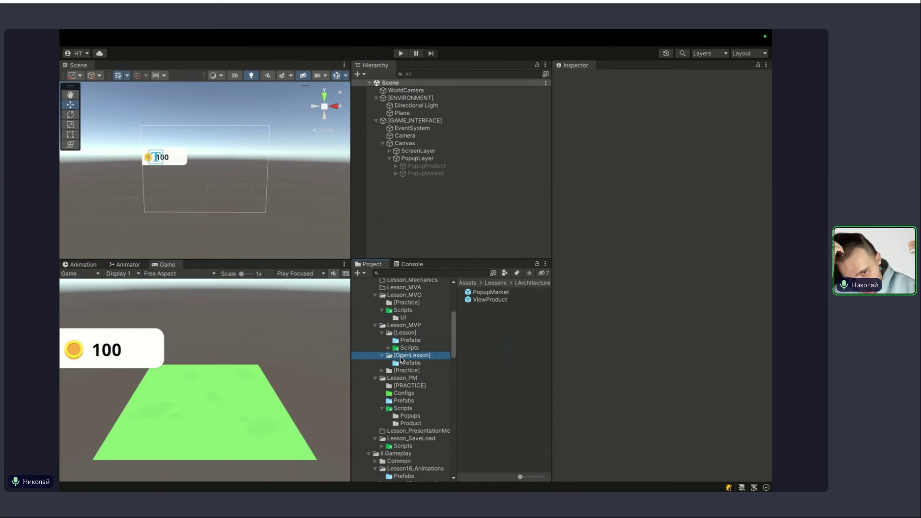
right_click(478, 327)
Create a new folder named Scripts inside [OpenLesson] via Create > Folder.
mouse_move(548, 190)
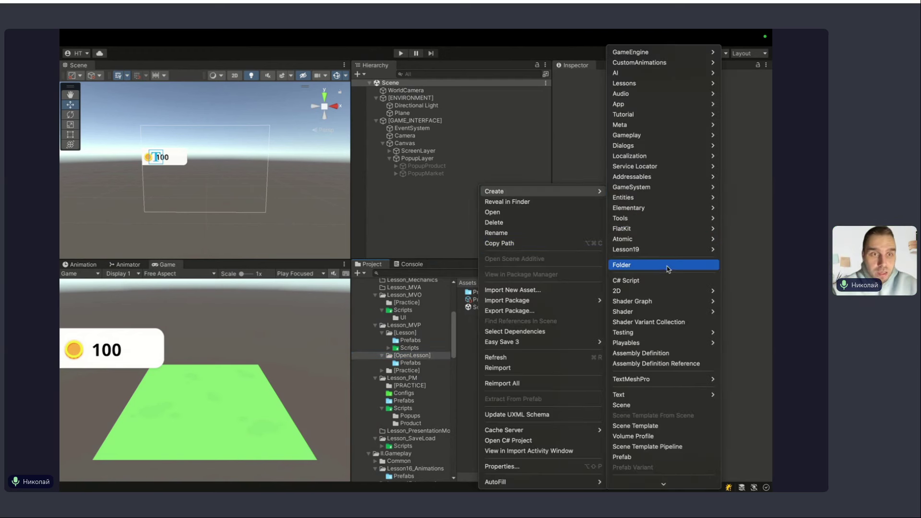
left_click(663, 267)
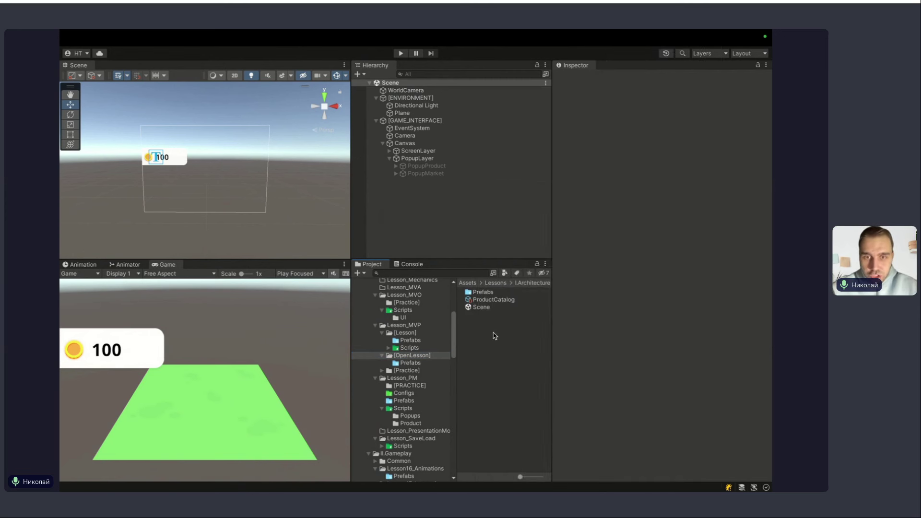
right_click(471, 339)
mouse_move(555, 193)
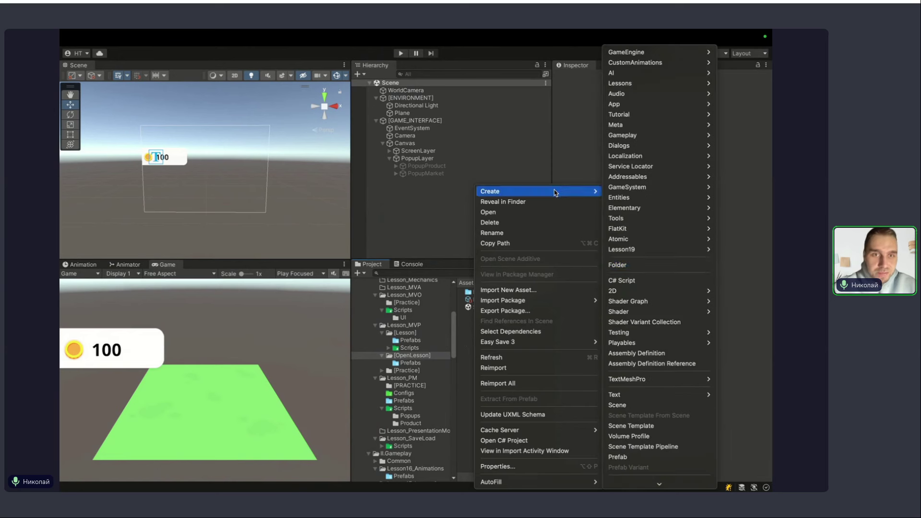
left_click(656, 266)
type("Scripts")
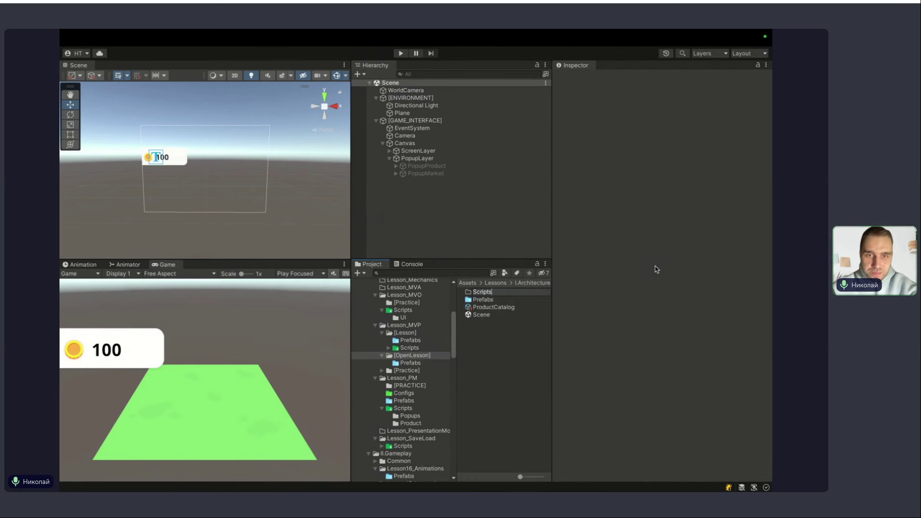
key("Return")
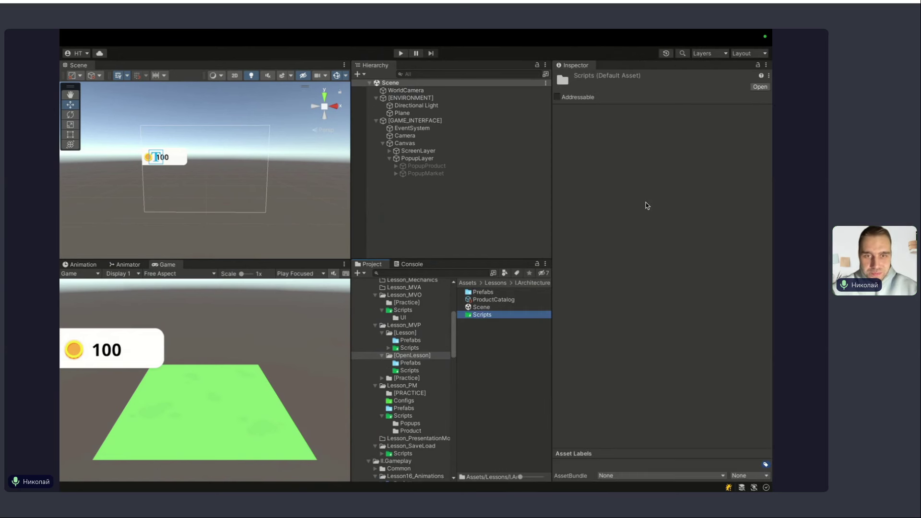
left_click(517, 336)
key("ctrl+Up")
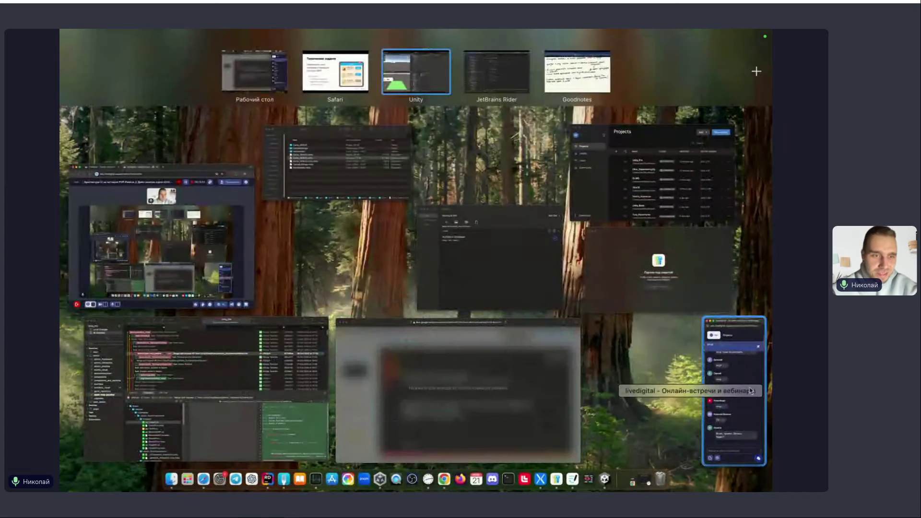
left_click(743, 351)
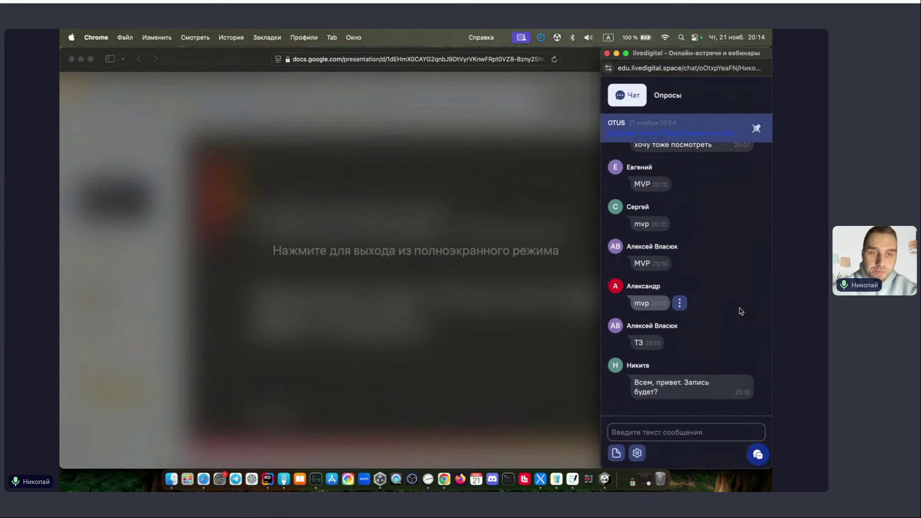
key("ctrl+Up")
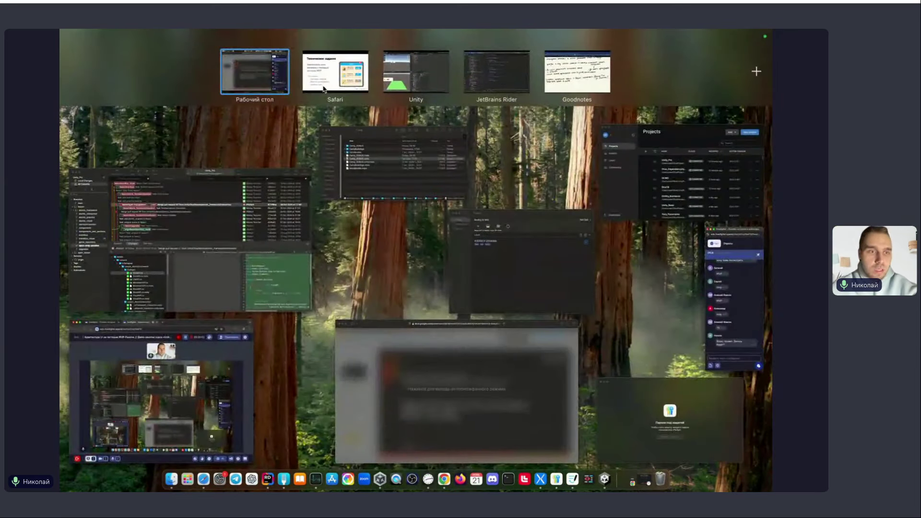
left_click(324, 90)
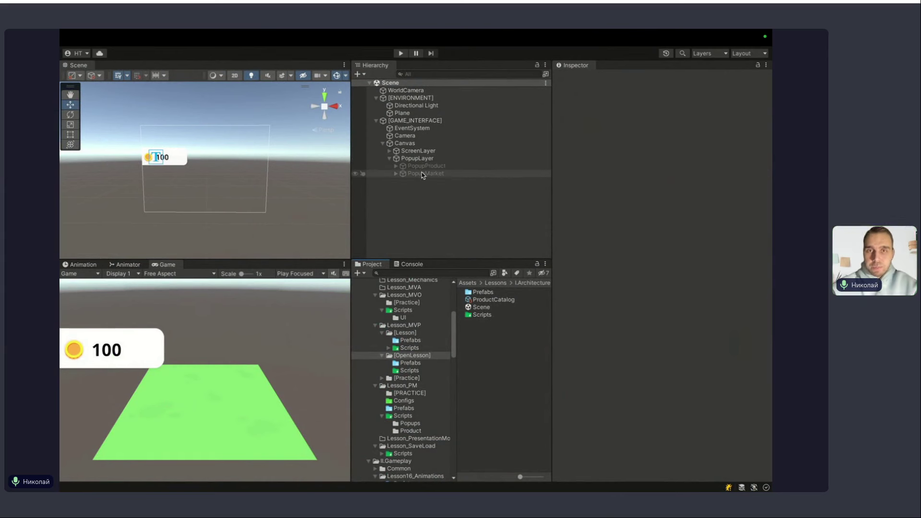
Activate both PopupProduct and PopupMarket, then expand PopupProduct.
left_click(422, 166)
left_click(418, 173, "shift")
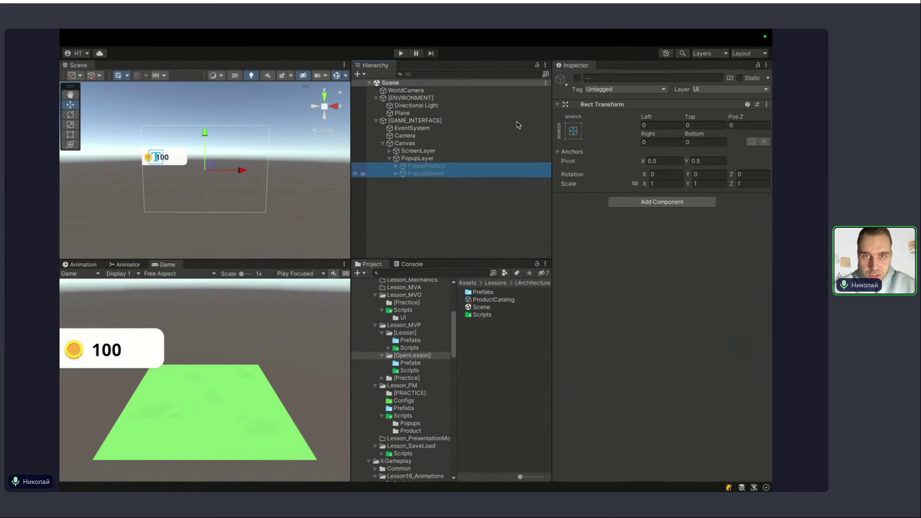
left_click(577, 77)
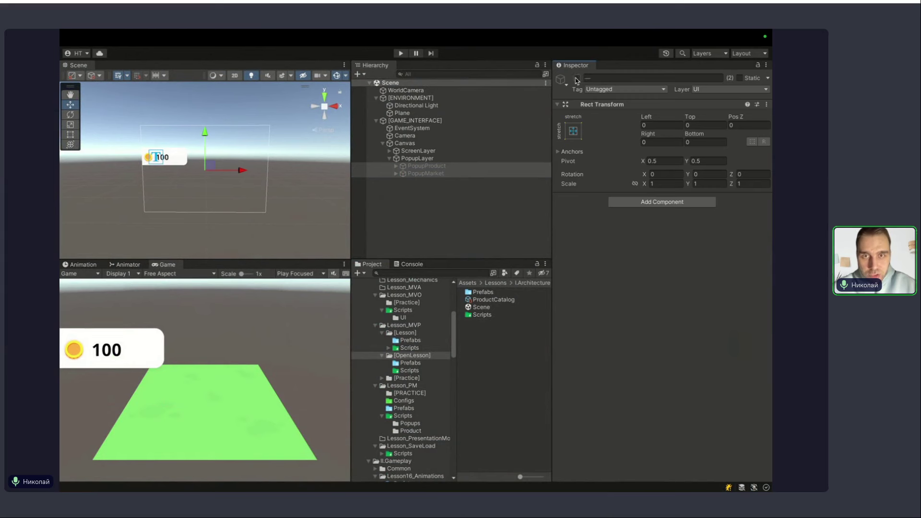
left_click(422, 166)
left_click(396, 166)
Inspect the product popup's Root, TextDescription, ButtonBuy and TextTitle, switching to the Rect Tool.
left_click(420, 174)
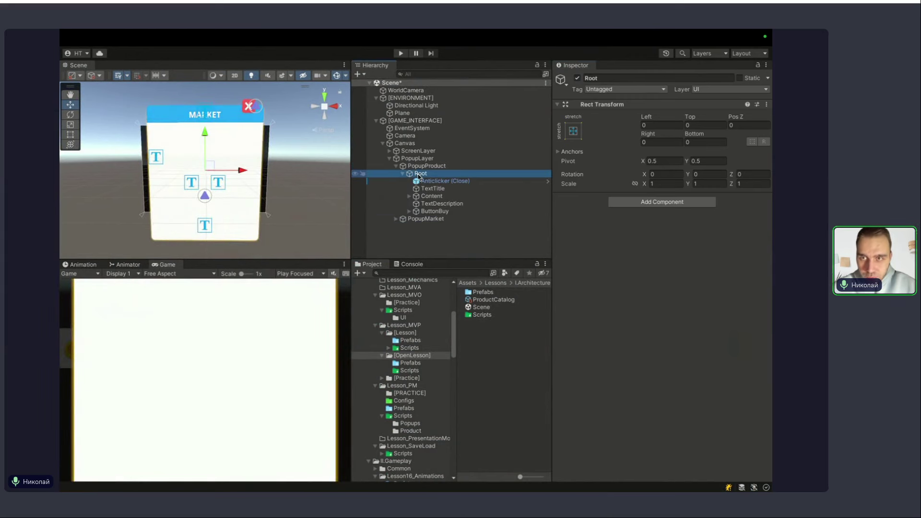
left_click(454, 166)
left_click(437, 204)
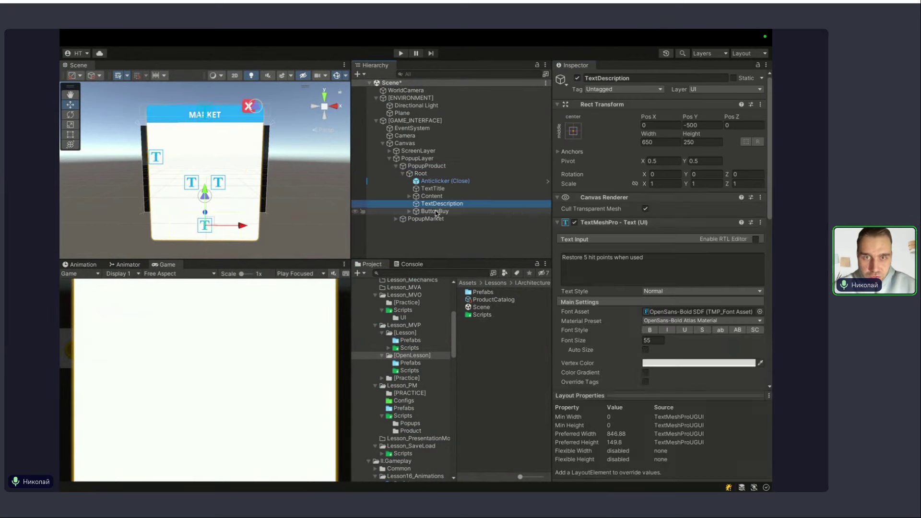
left_click(435, 211)
left_click(432, 189)
left_click(431, 175)
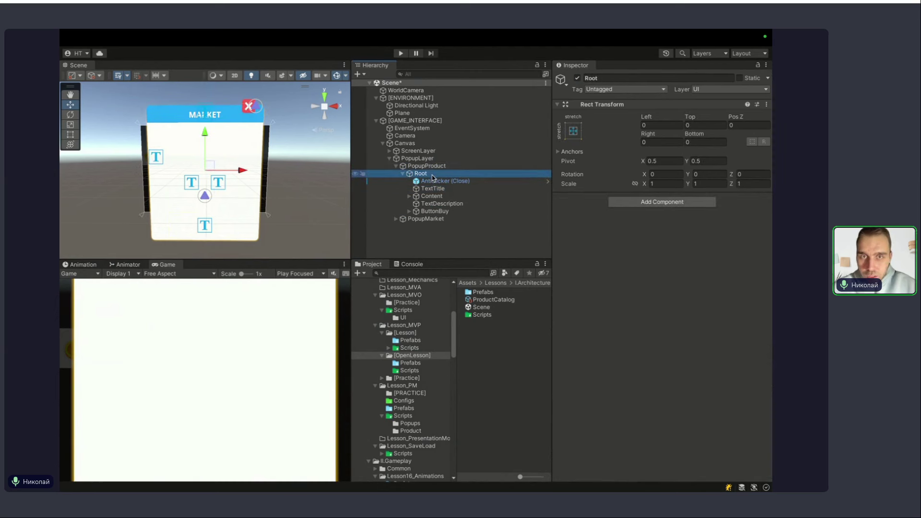
key("t")
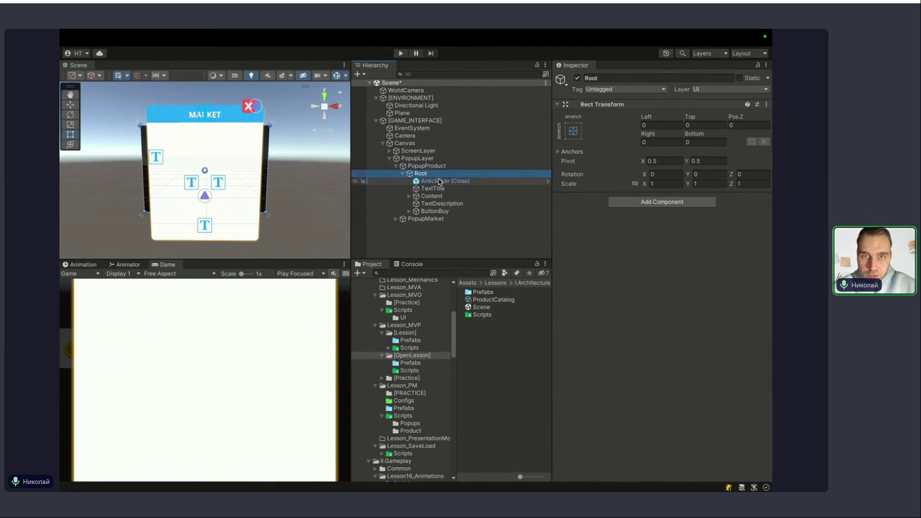
Review the popup's Anticlicker, Content and TextDescription elements and the market's ContainerMain.
left_click(440, 181)
left_click(441, 196)
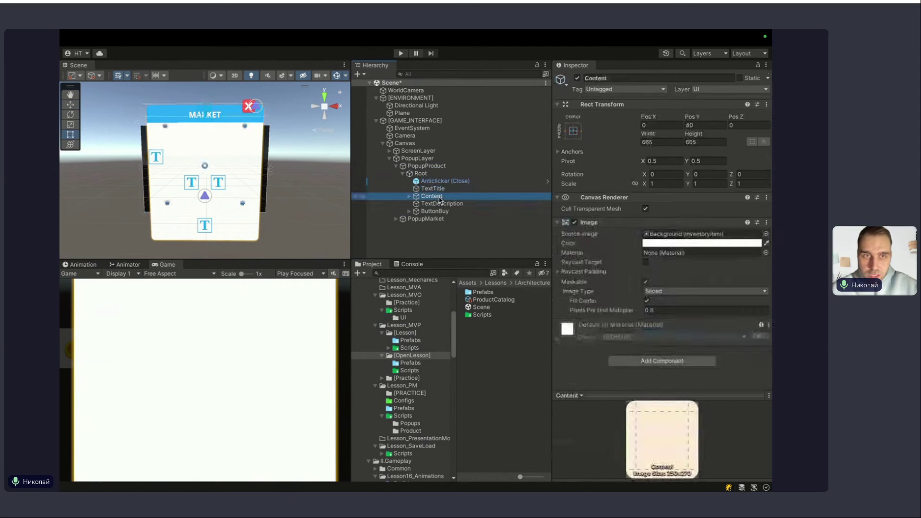
left_click(443, 204)
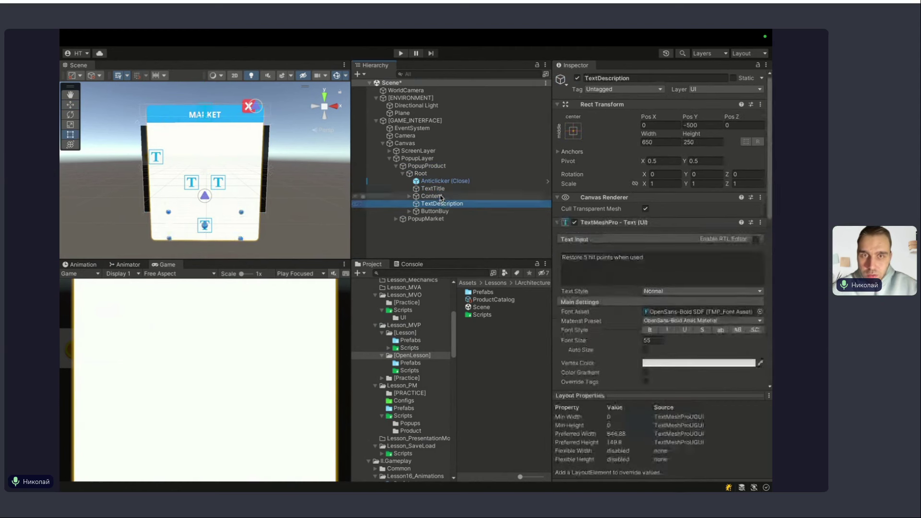
left_click(441, 196)
left_click(421, 173)
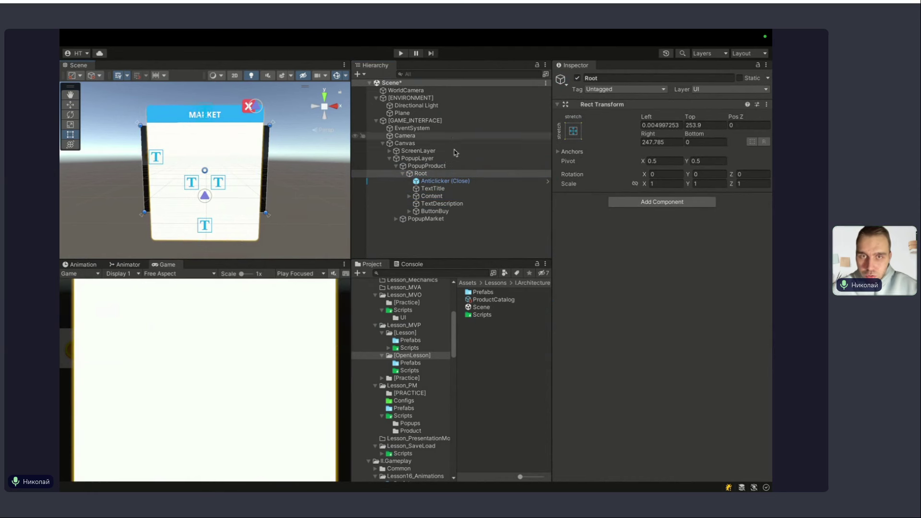
left_click(420, 165)
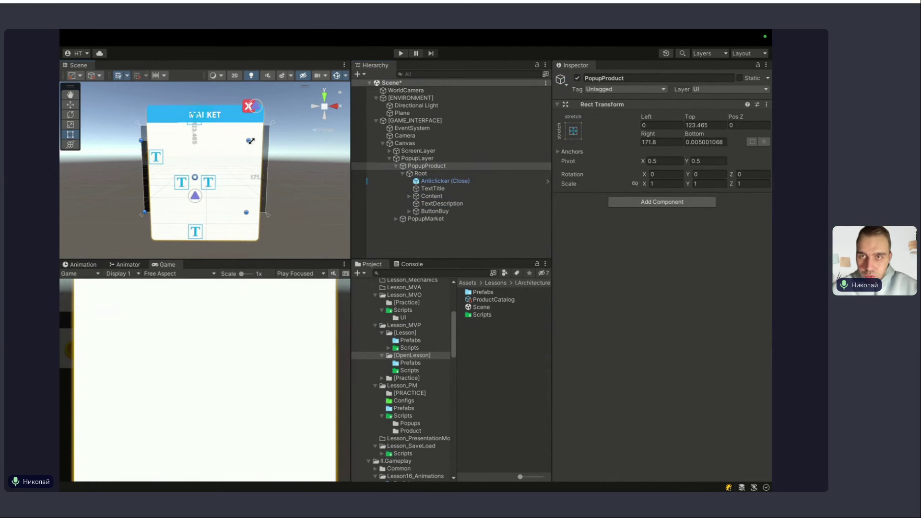
left_click(245, 109)
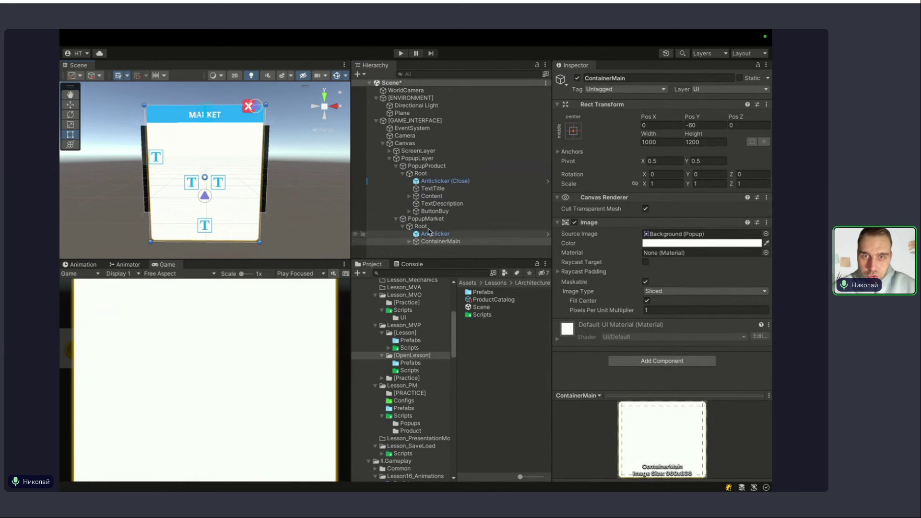
left_click(430, 220)
Disable PopupMarket and inspect the product popup's Root, TextDescription, Content and ButtonBuy.
left_click(577, 78)
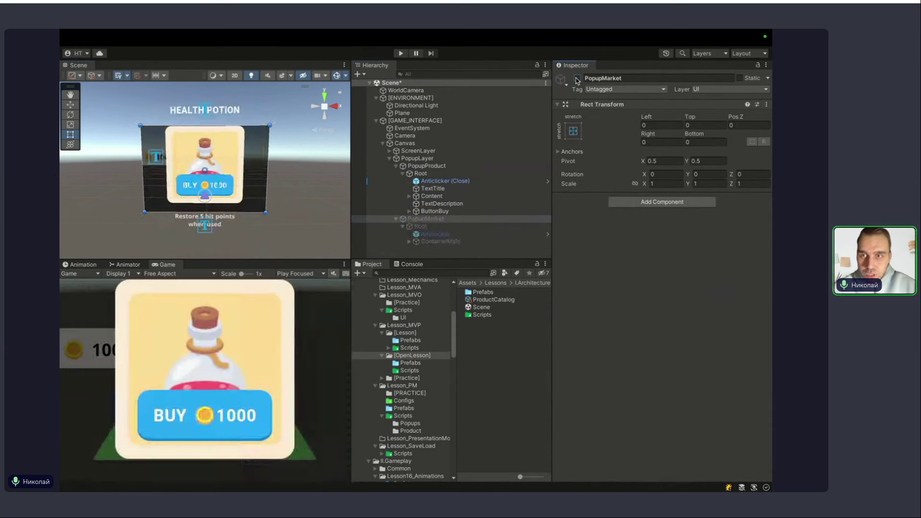
left_click(450, 174)
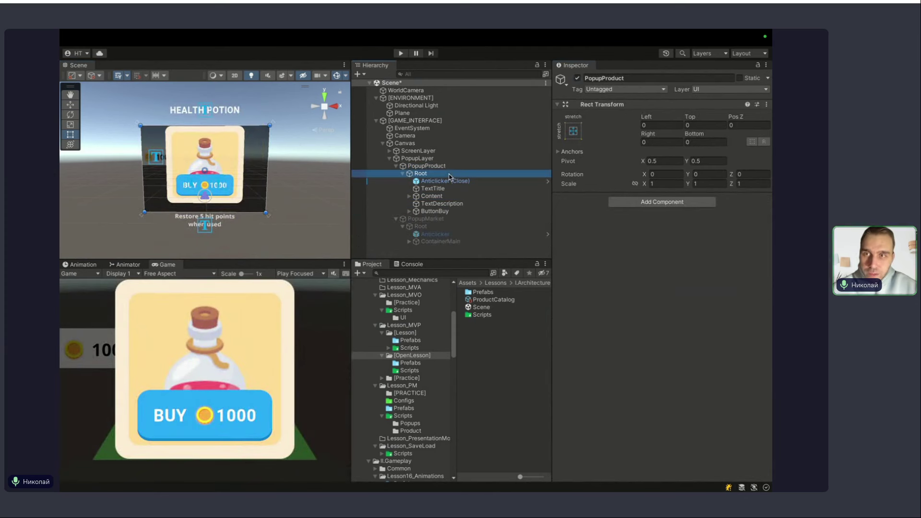
left_click(450, 203)
left_click(432, 196)
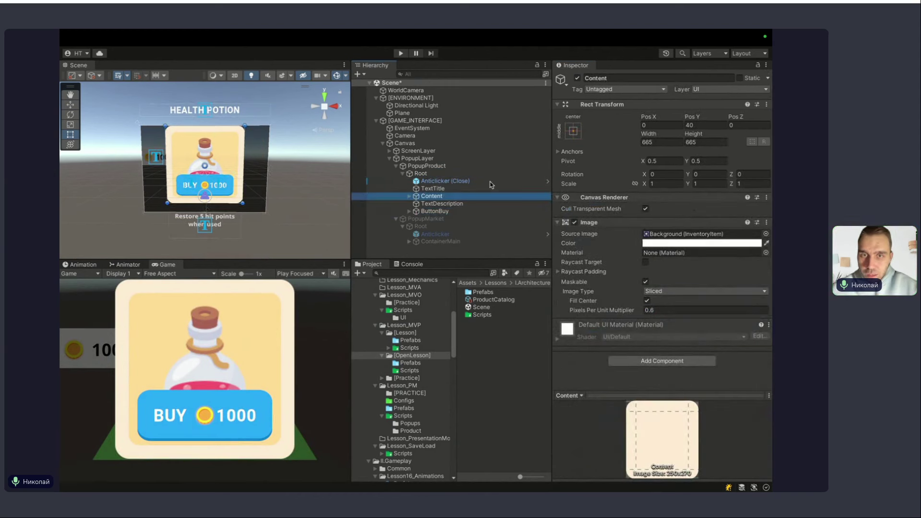
left_click(449, 174)
left_click(436, 211)
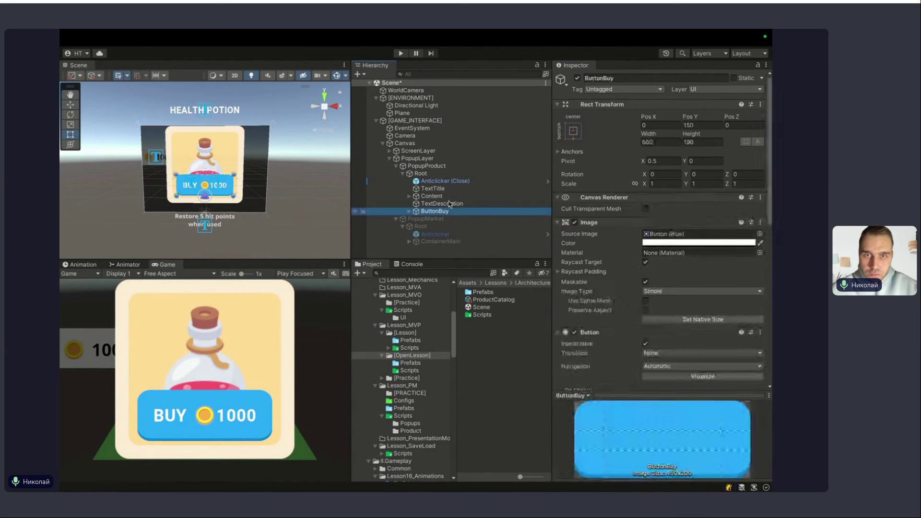
left_click(432, 173)
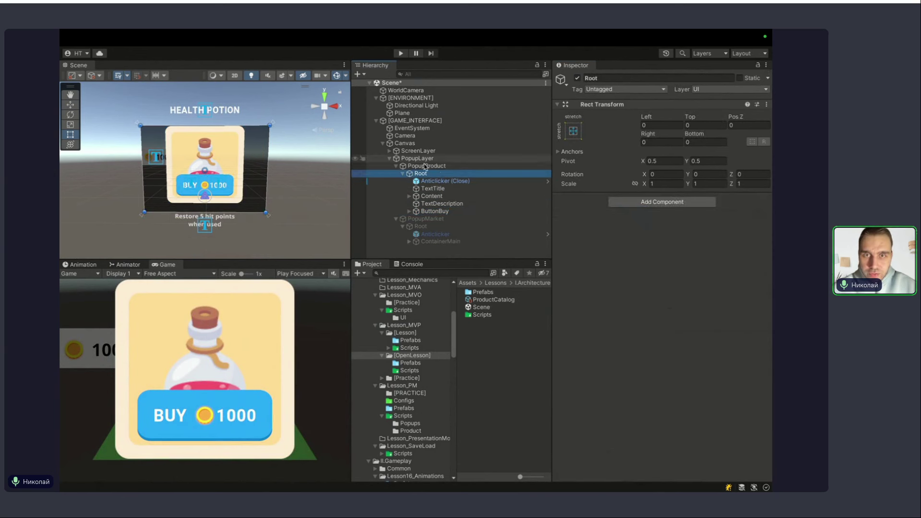
left_click(439, 165)
left_click(438, 159)
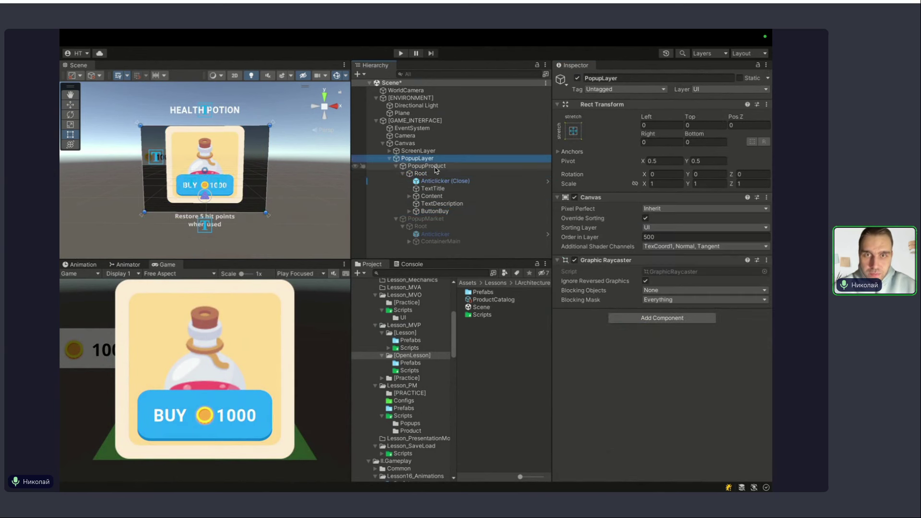
left_click(432, 166)
Anchor PopupProduct middle-centre, narrow it to about 1038 wide, then deactivate and collapse it.
left_click(573, 130)
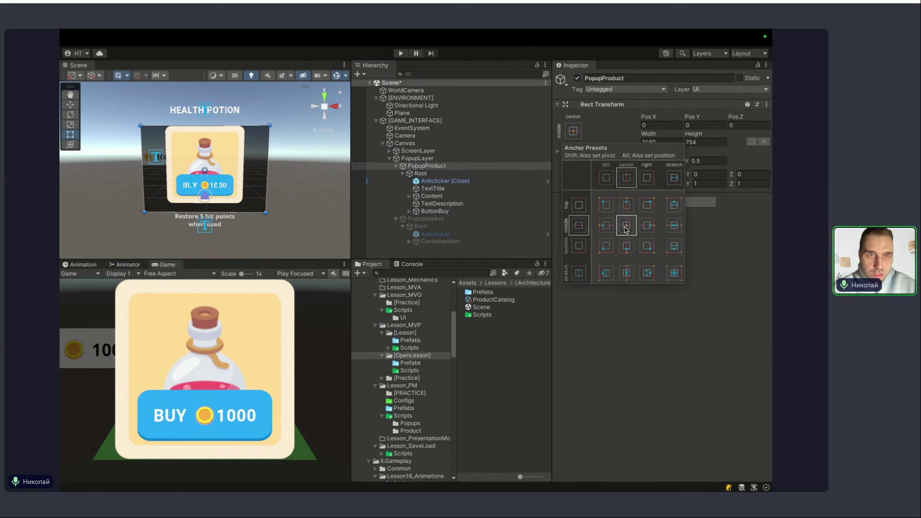
left_click(741, 259)
left_click_drag(271, 125, 269, 124)
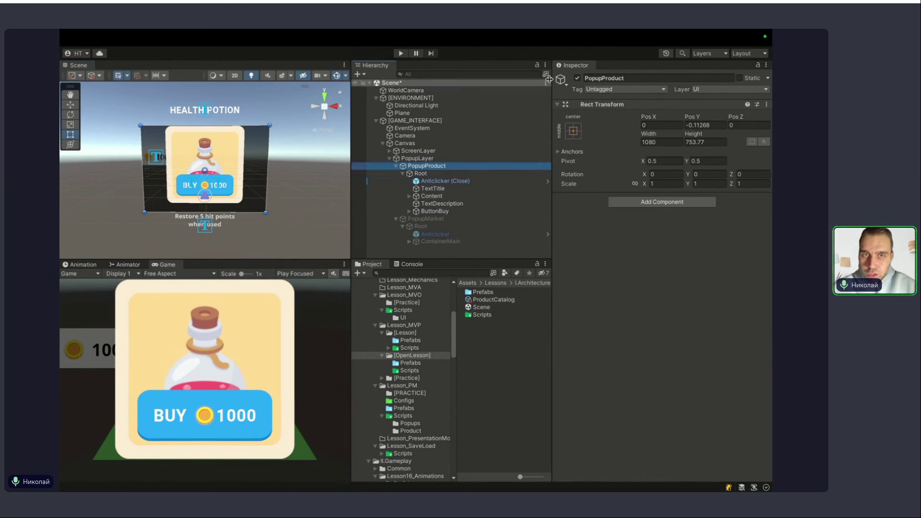
left_click(577, 78)
left_click(396, 166)
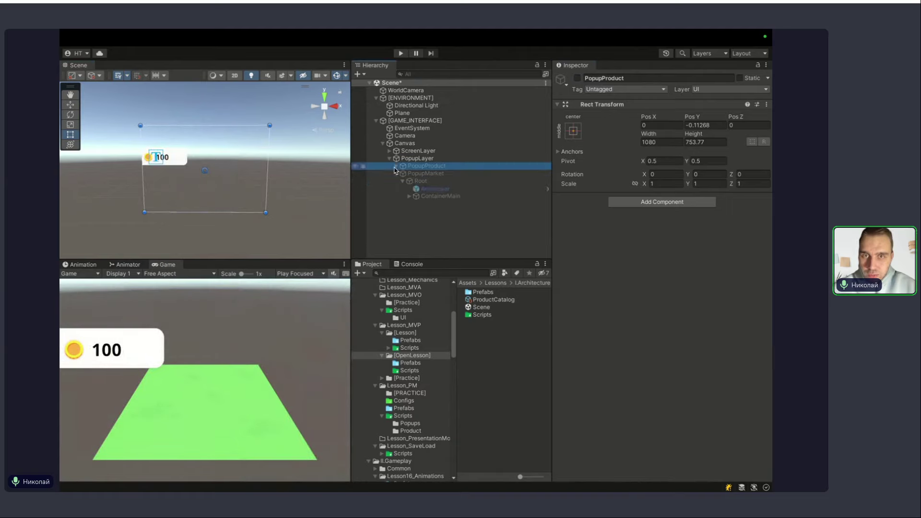
left_click(422, 173)
Activate PopupMarket to show the empty MARKET window, then switch the shared screen to the slides.
left_click(577, 78)
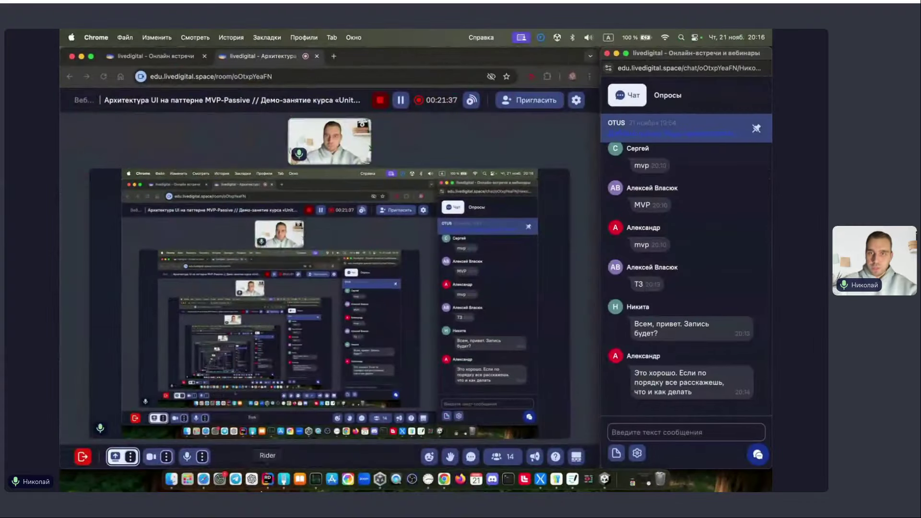
left_click(203, 479)
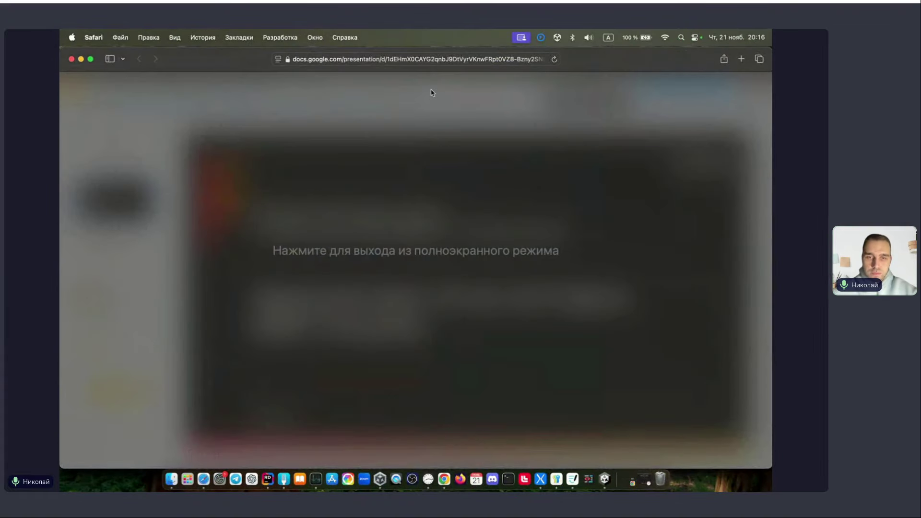
key("ctrl+Up")
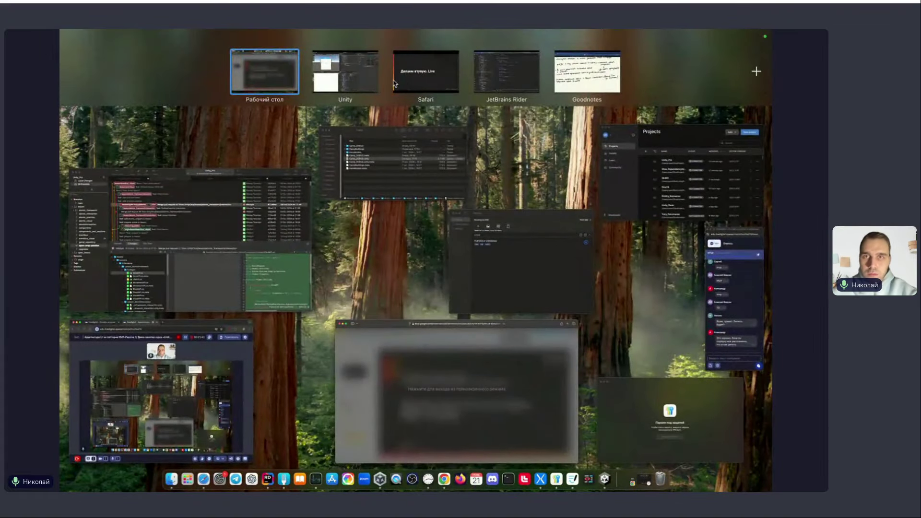
left_click(417, 85)
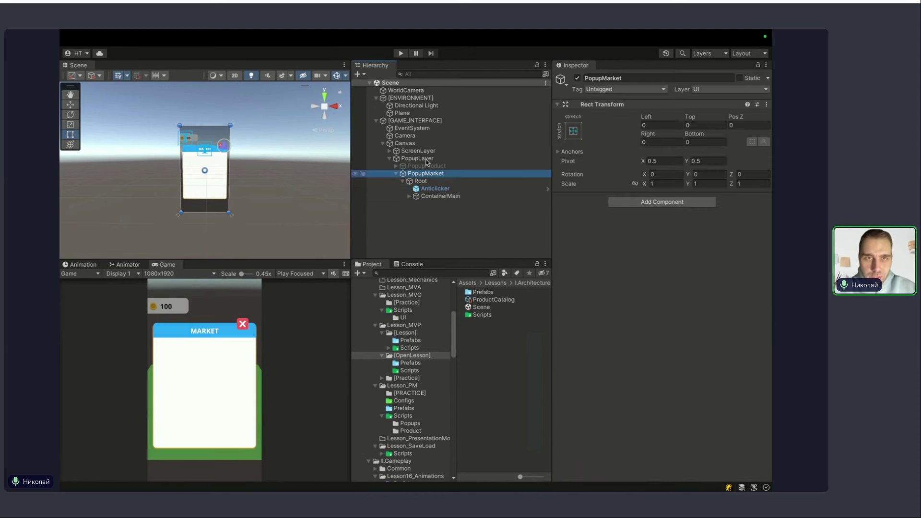
Create a C# script named MarketSystem in the [OpenLesson] Scripts folder.
left_click(422, 121)
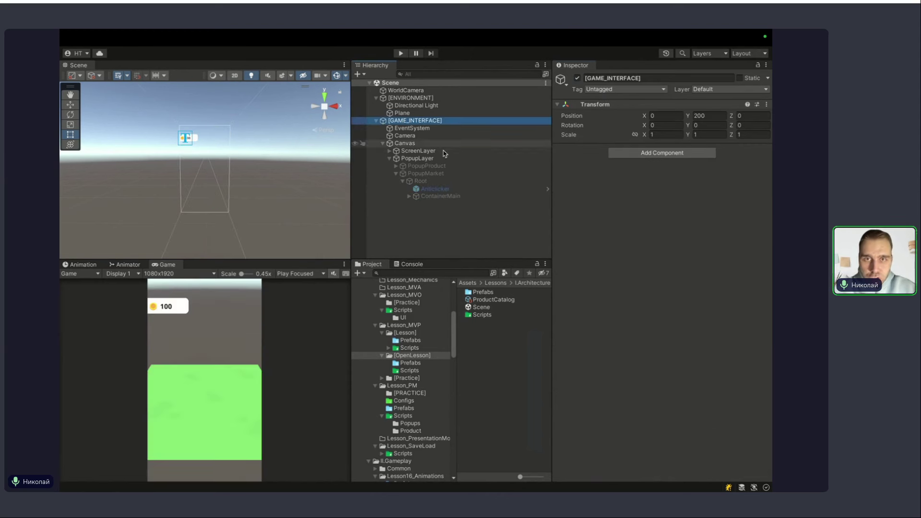
double_click(482, 314)
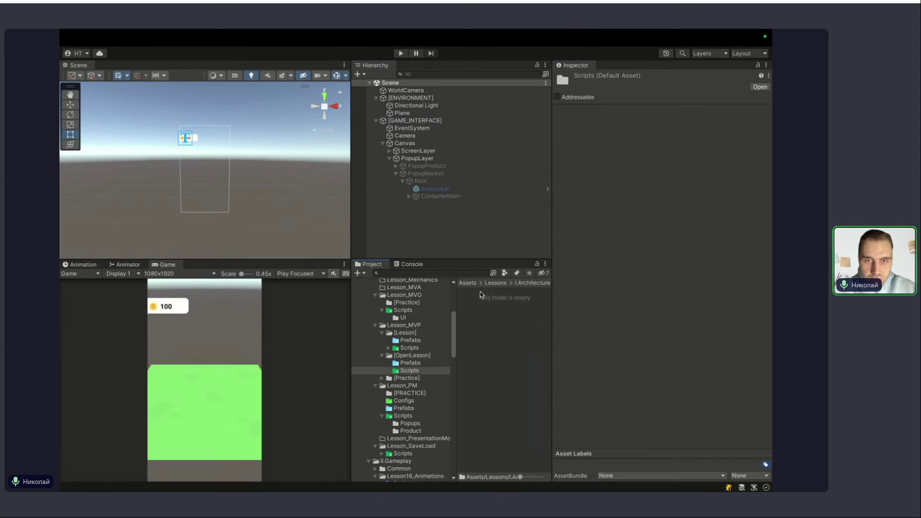
right_click(483, 336)
mouse_move(552, 192)
left_click(631, 280)
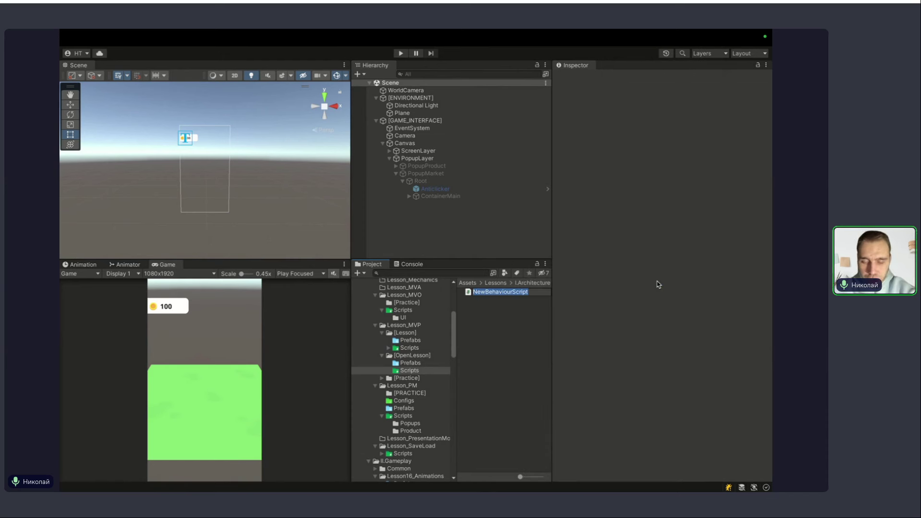
type("Mar")
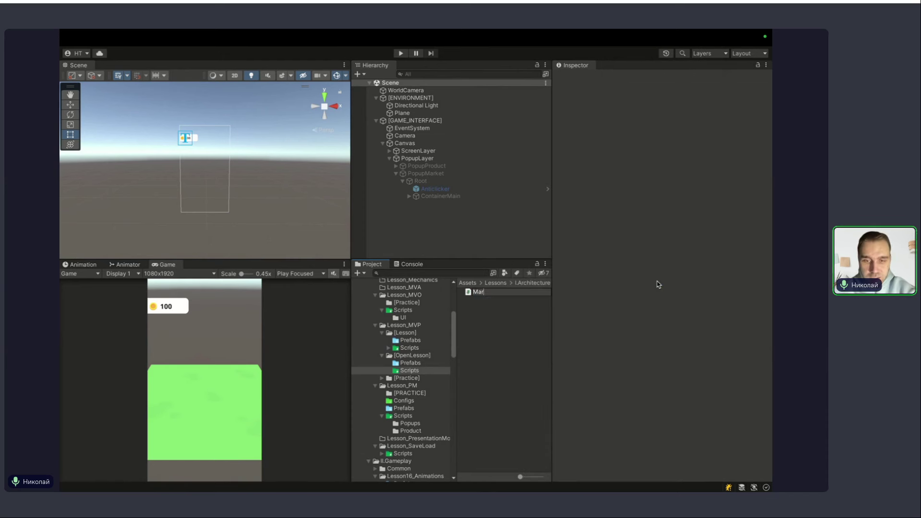
type("ketSystem")
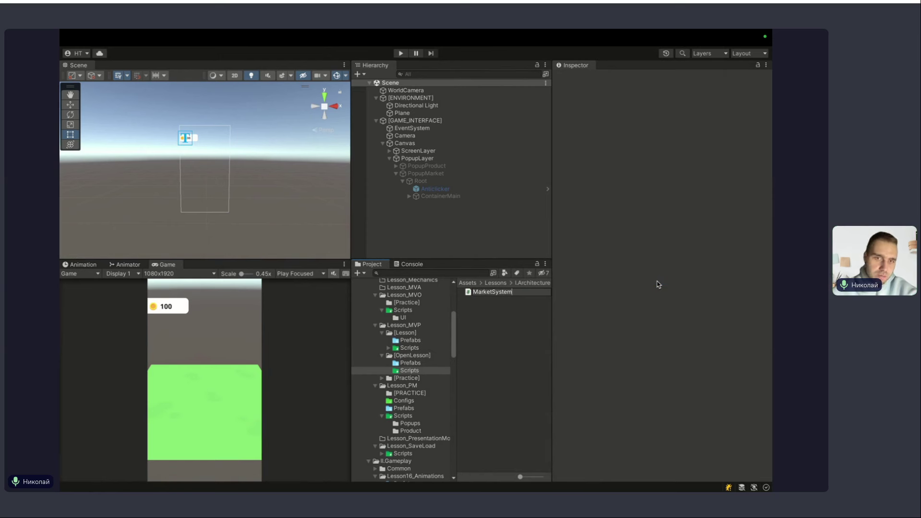
key("Return")
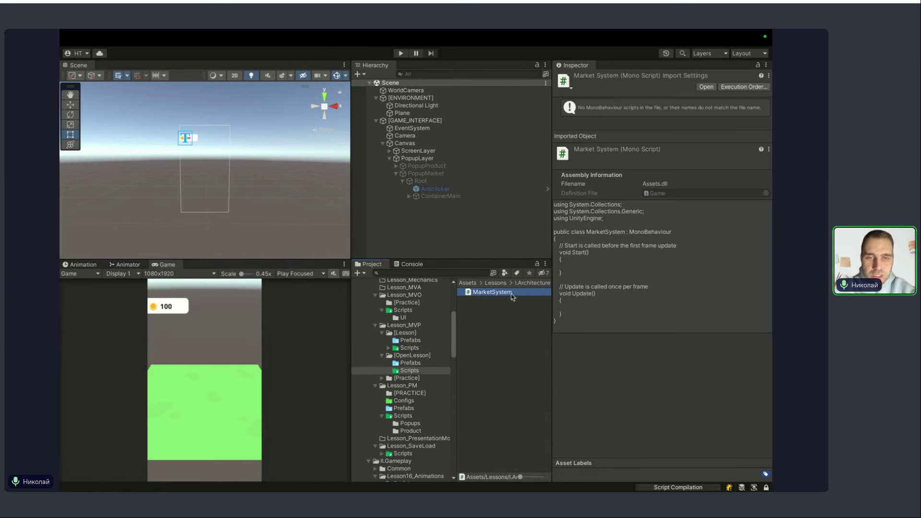
Open MarketSystem in Rider and wrap the class in a matching namespace.
double_click(512, 293)
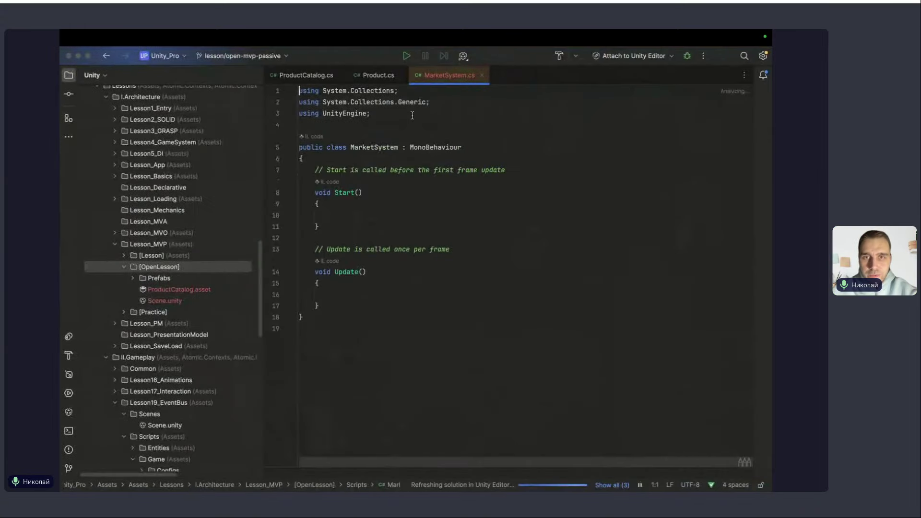
left_click(379, 147)
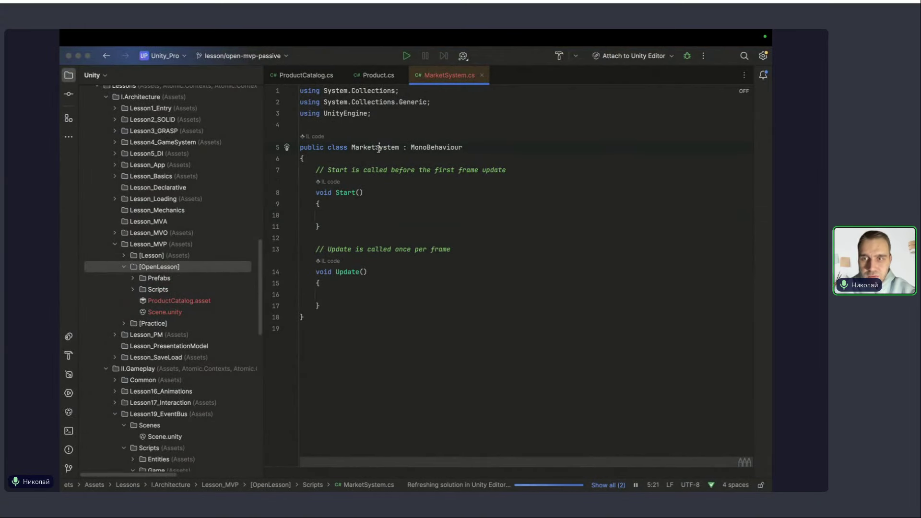
key("alt+Return")
key("Return")
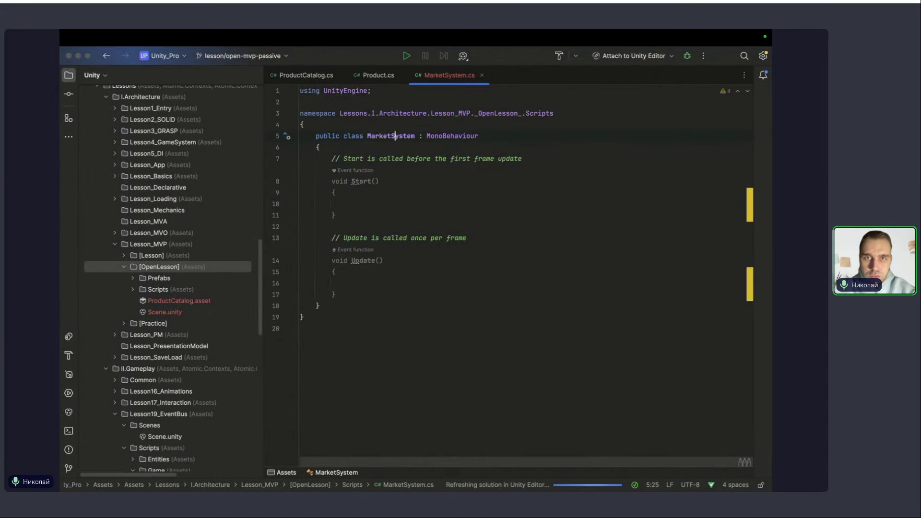
Trim the namespace to Lessons.I.Architecture.Lesson_MVP.OpenLesson and delete the Start and Update methods.
left_click_drag(522, 113, 555, 113)
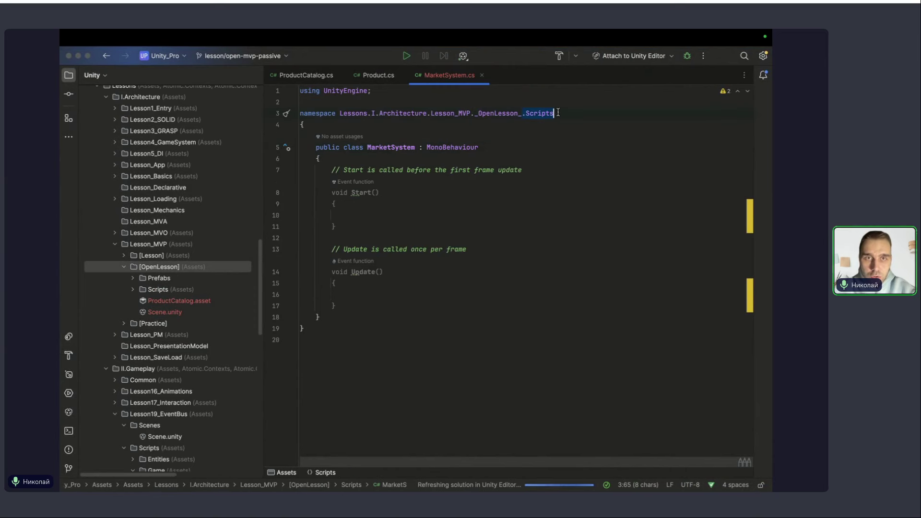
key("BackSpace")
left_click(497, 114)
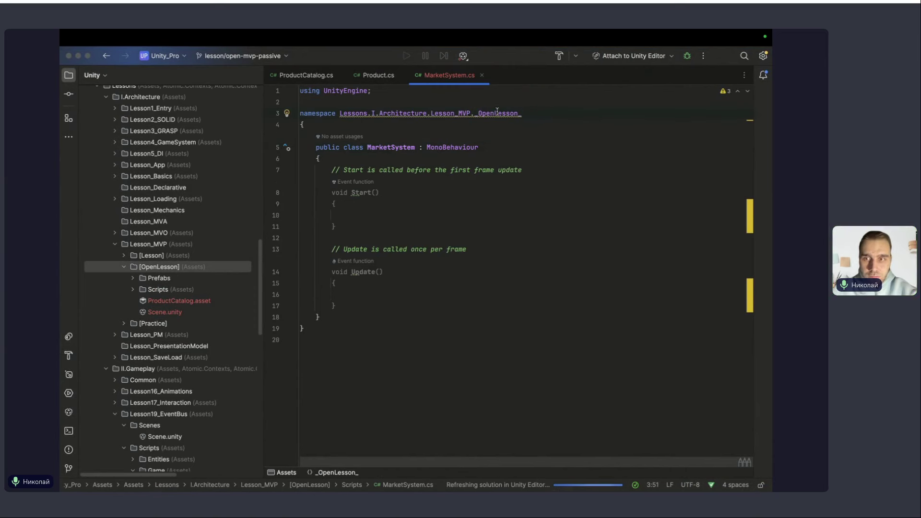
left_click(474, 170)
left_click(479, 113)
key("BackSpace")
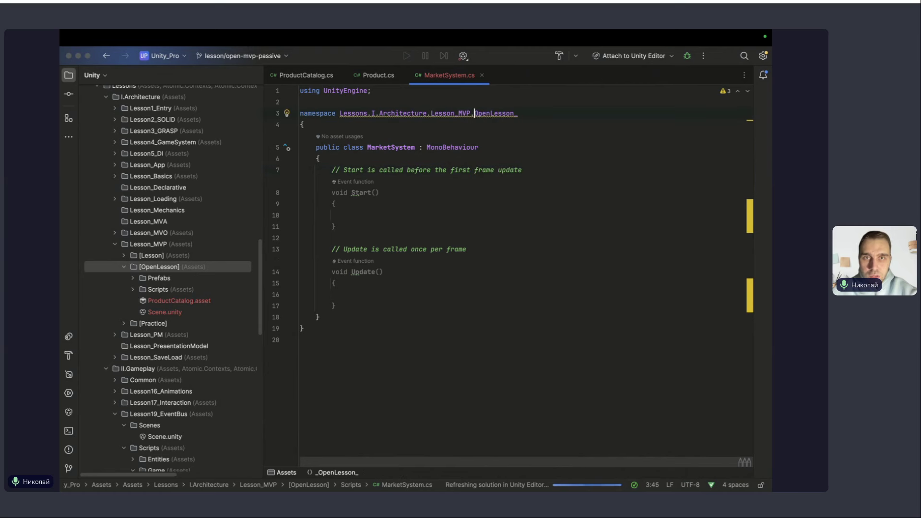
left_click(518, 114)
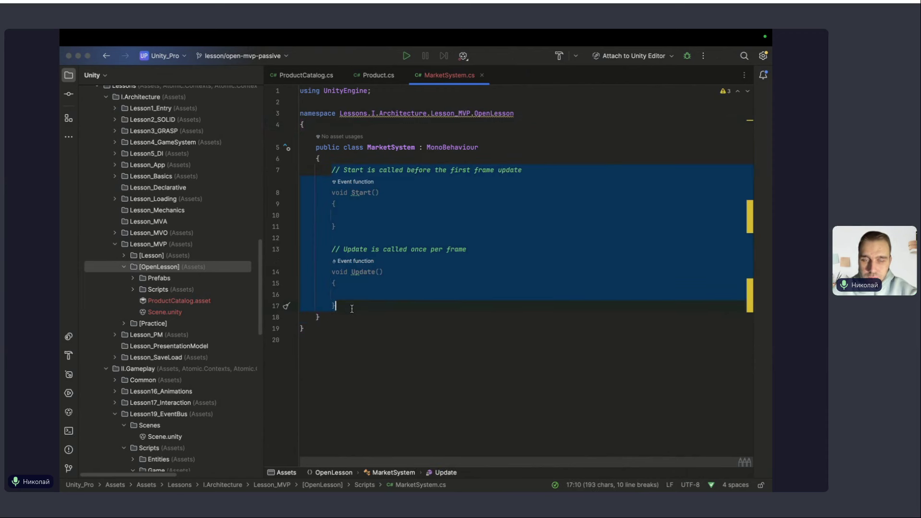
key("BackSpace")
Check the Unity space and the task description slide, then return to MarketSystem.cs in Rider.
key("ctrl+Up")
left_click(335, 72)
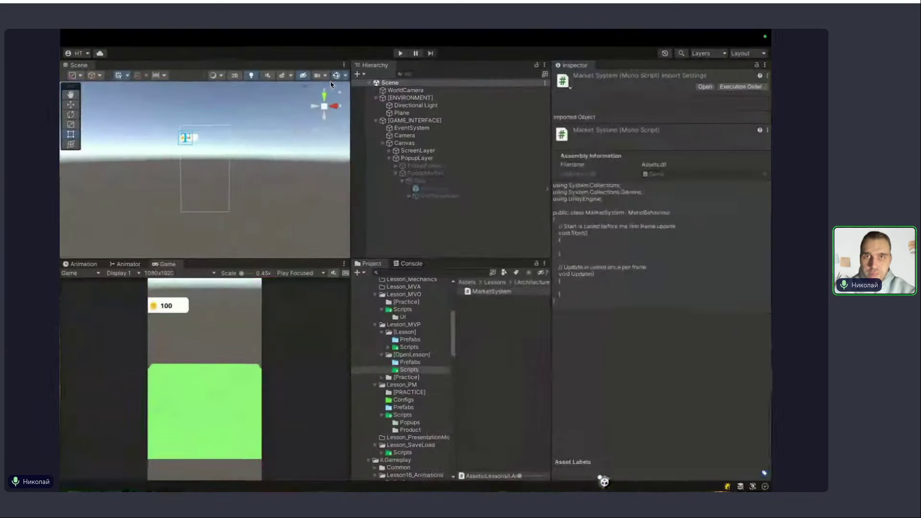
key("ctrl+Up")
left_click(504, 59)
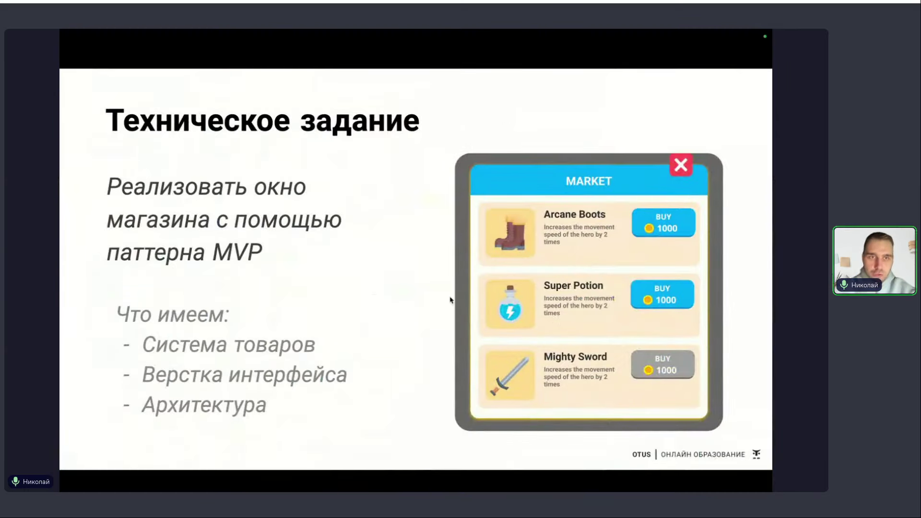
key("ctrl+Up")
left_click(372, 184)
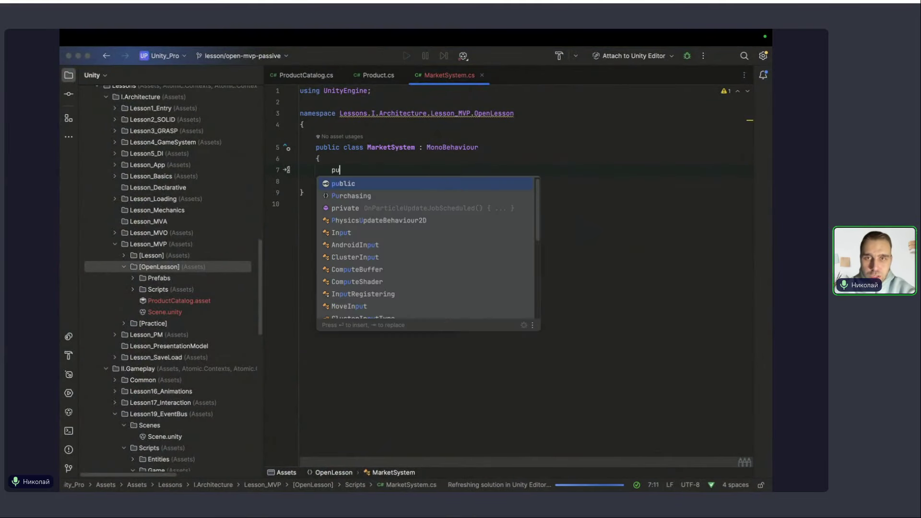
Add a public GameObject MarketPopup field to MarketSystem.
type("public Game")
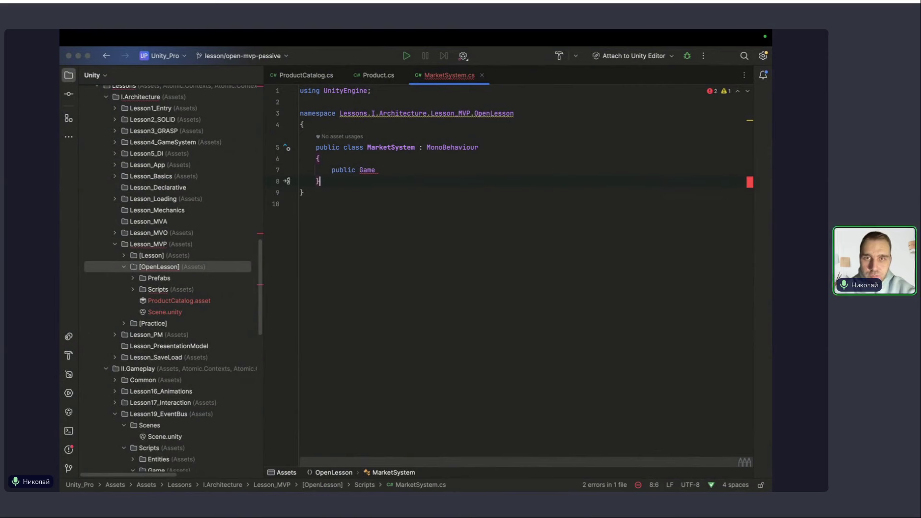
type("O")
key("Return")
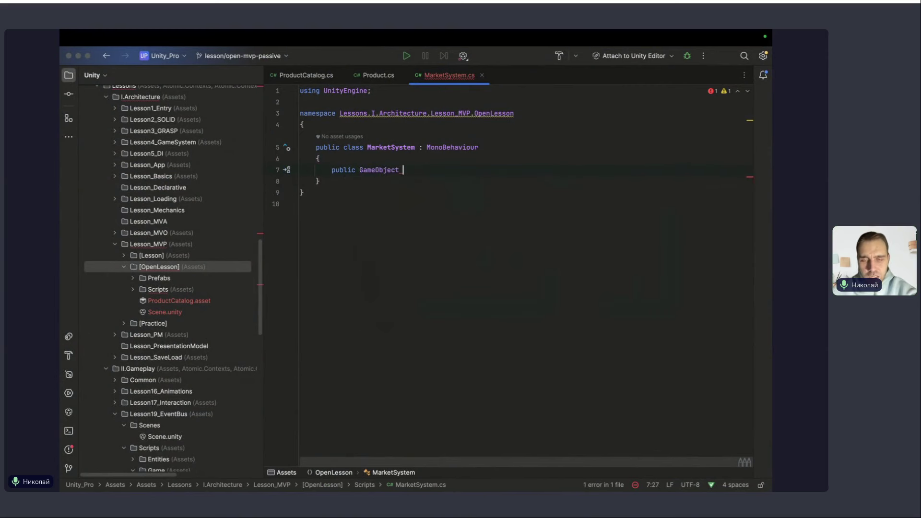
type("P")
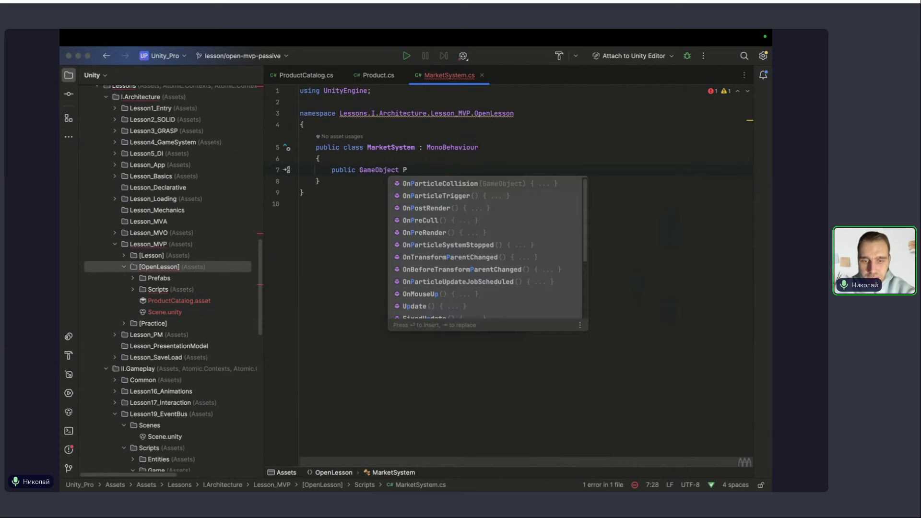
type("opup")
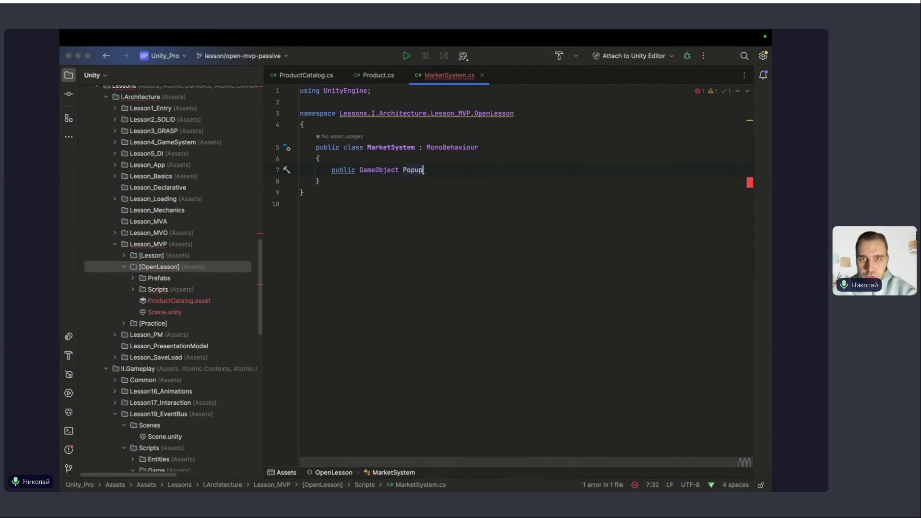
left_click(403, 170)
type("Market")
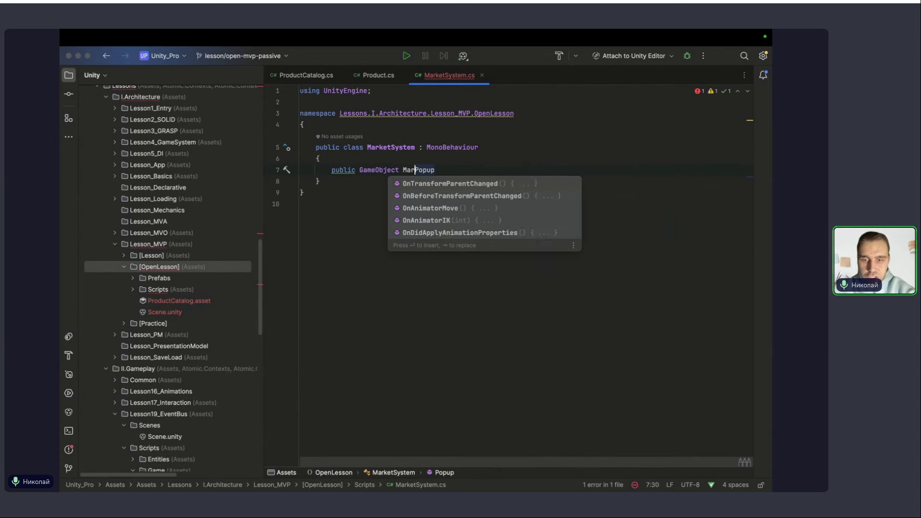
key("End")
type(";")
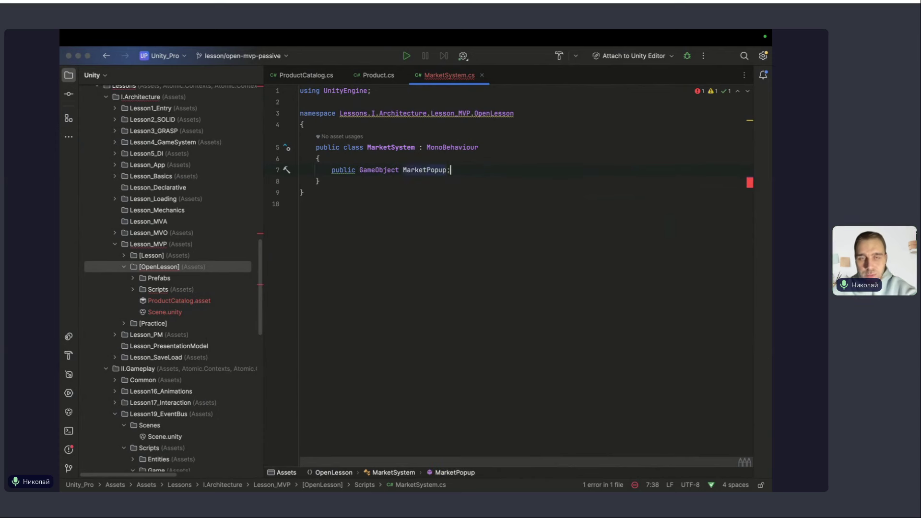
key("Return")
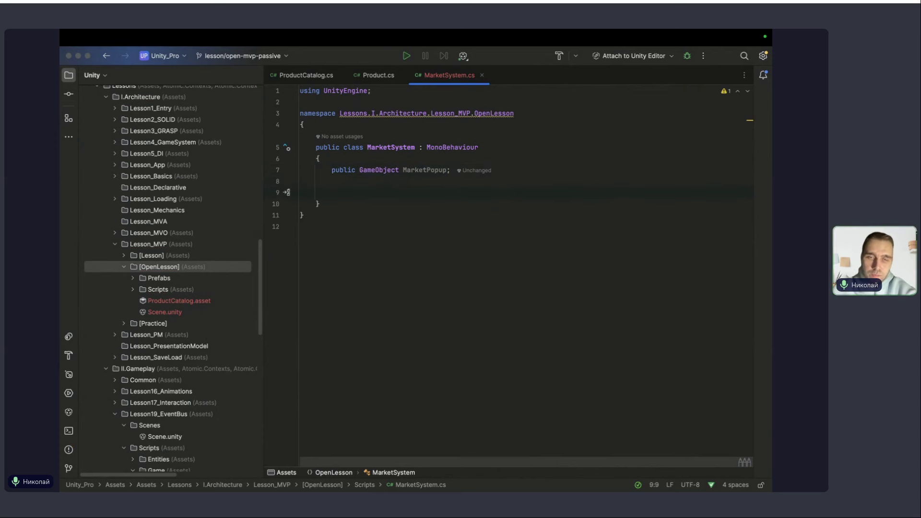
Declare a public void ShowMarket() method with its opening brace.
type("public ")
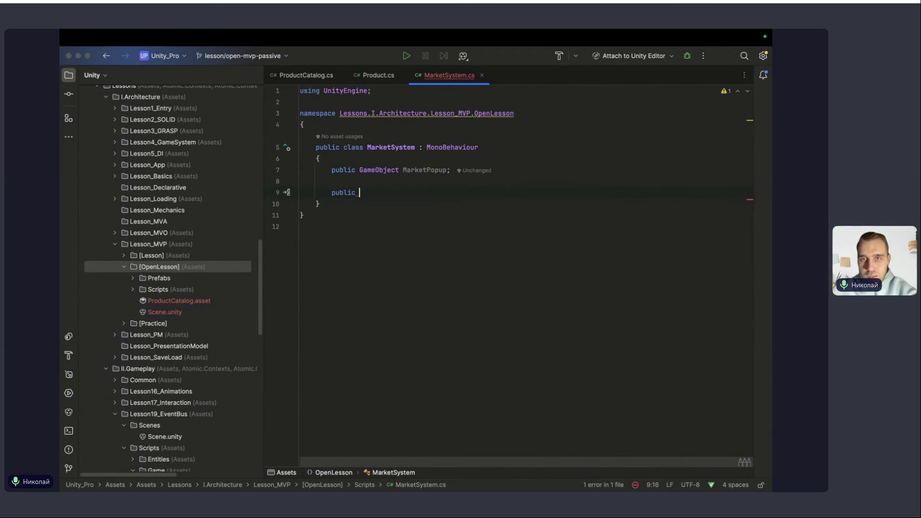
type("void Show")
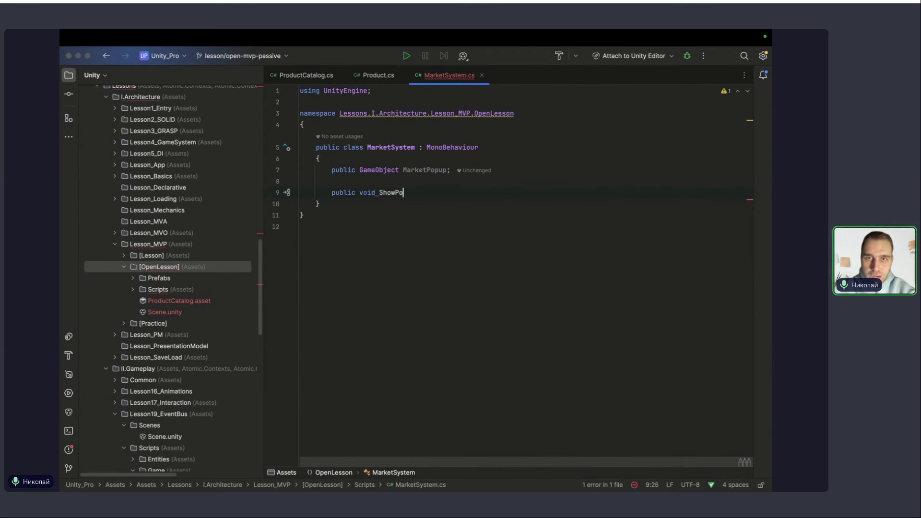
type("Markt")
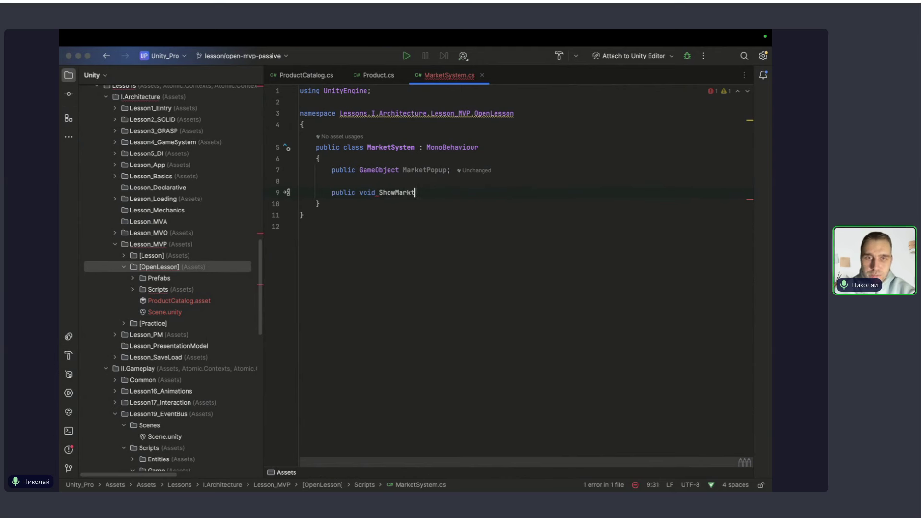
key("BackSpace")
type("et(){")
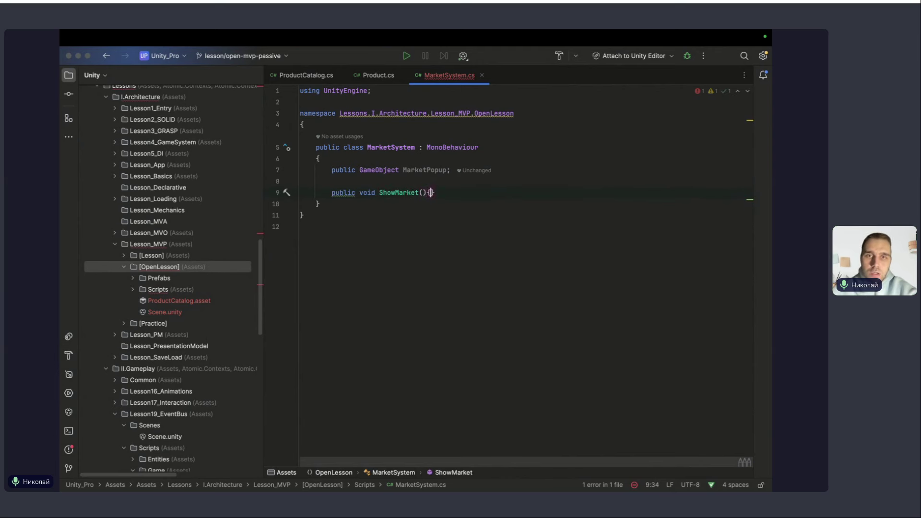
key("Return")
type("{")
Mark ShowMarket with [Button] and make it call MarketPopup.SetActive(true).
key("Up")
key("Return")
type("[")
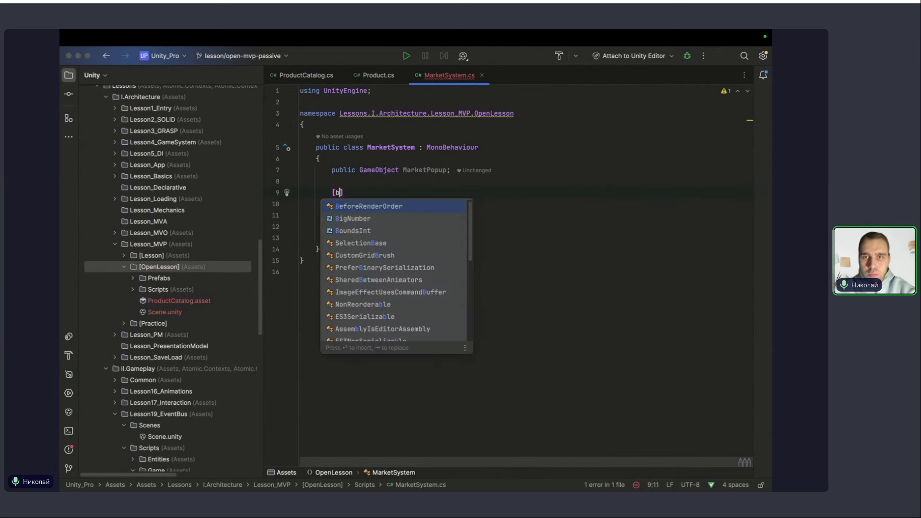
type("Butt")
key("Return")
type("public void ShowMarket(")
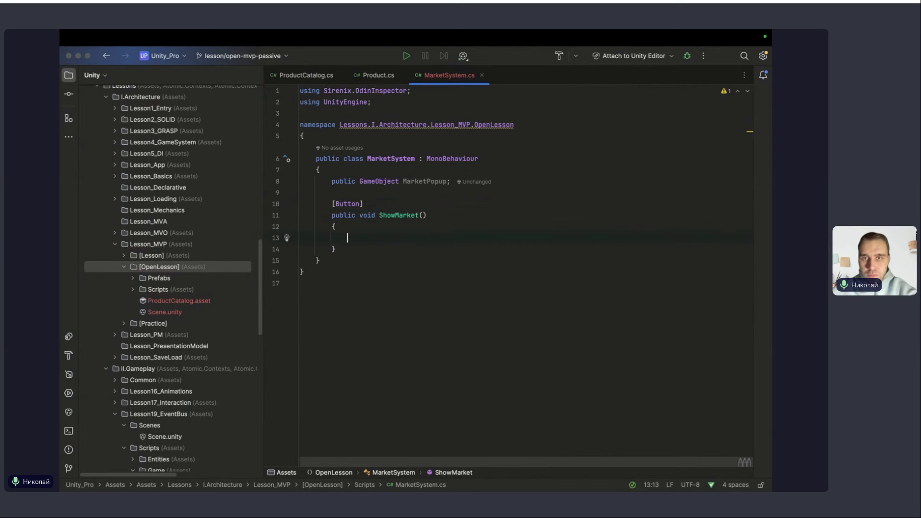
type("M")
key("Return")
type(".set")
key("Return")
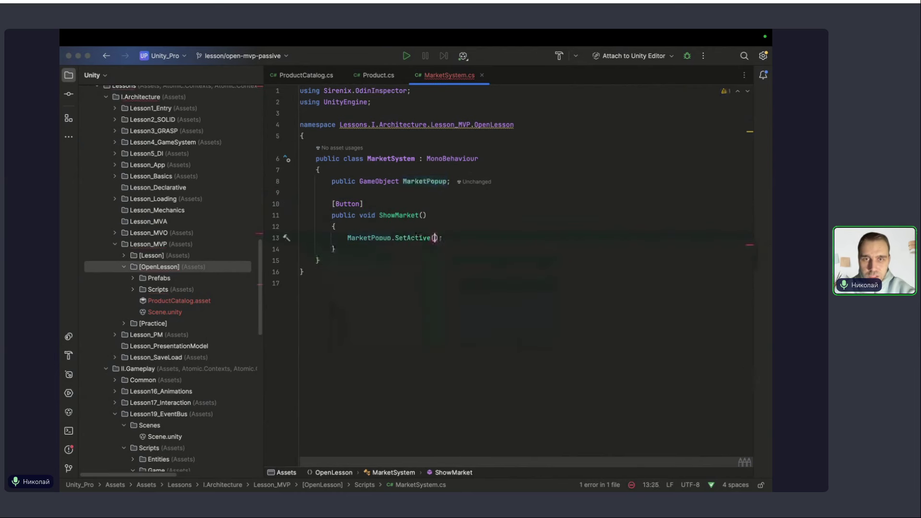
type("tru")
key("Return")
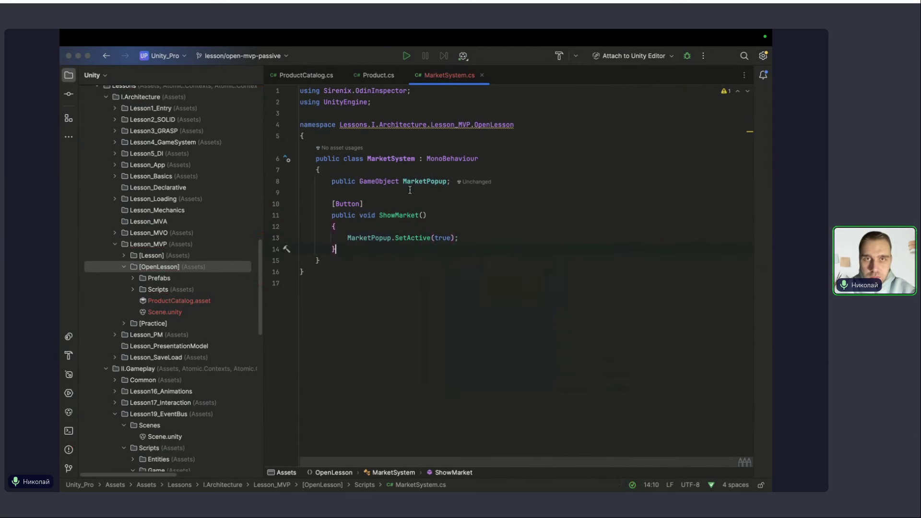
key("ctrl+Up")
Attach MarketSystem to [GAME_INTERFACE] and assign PopupMarket as its Market Popup.
left_click(404, 274)
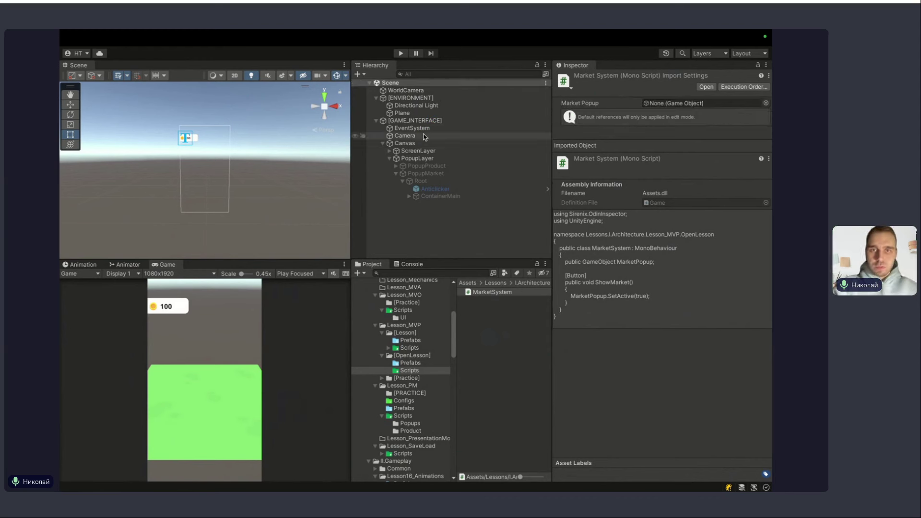
left_click(416, 120)
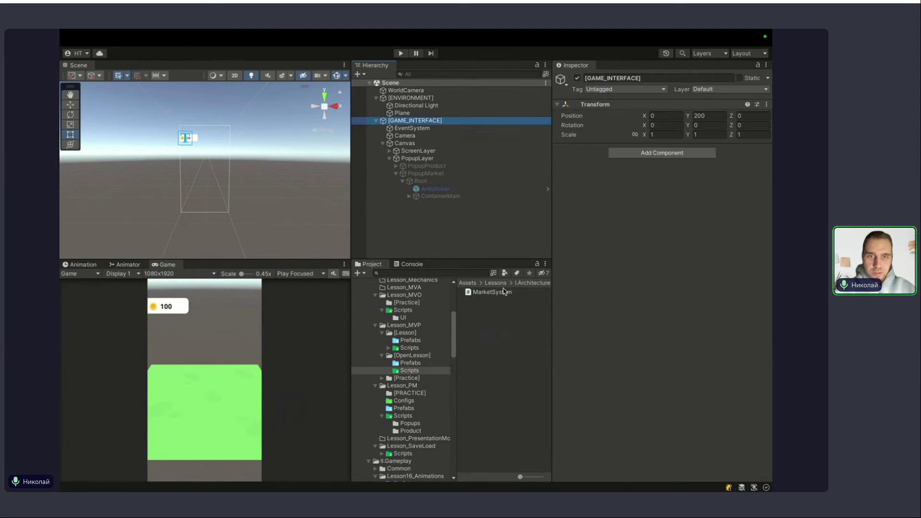
left_click_drag(503, 291, 619, 239)
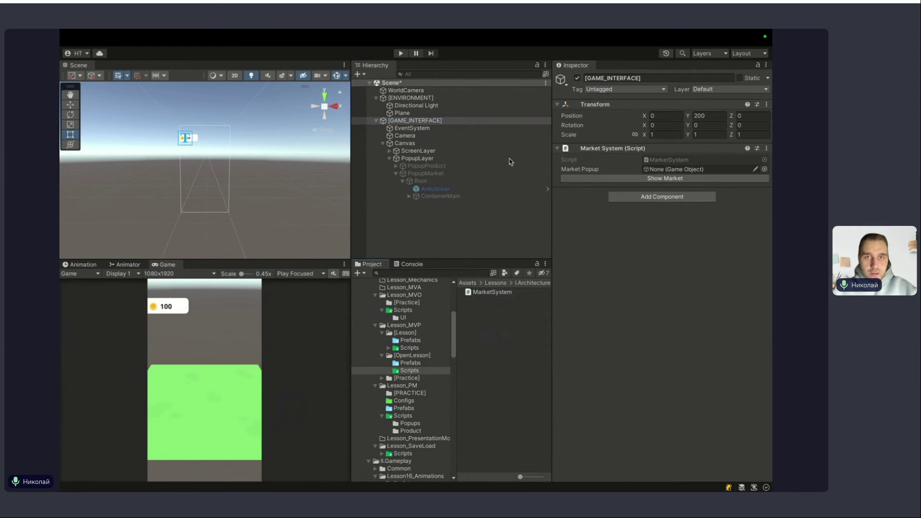
left_click_drag(426, 173, 434, 170)
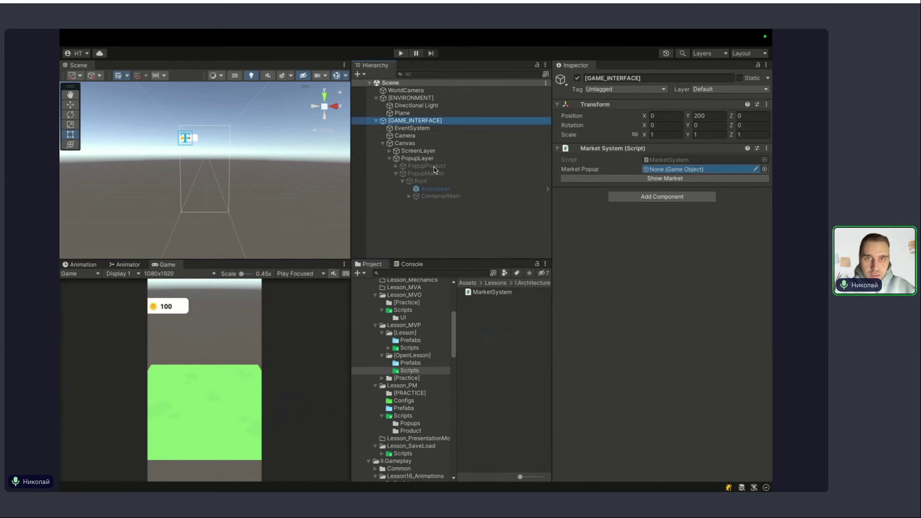
Delete the PopupProduct object, reselect [GAME_INTERFACE], and run the scene in Play mode.
left_click(426, 166)
left_click(578, 78)
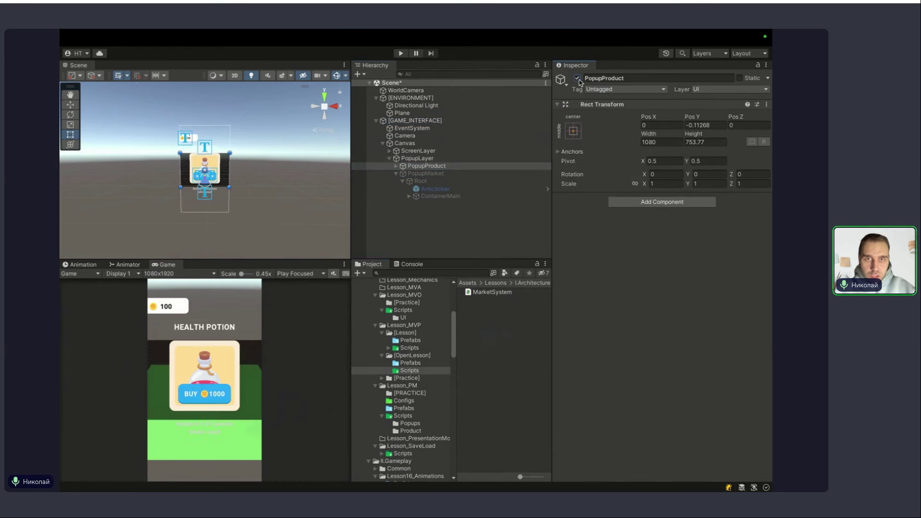
left_click(578, 78)
left_click(463, 168)
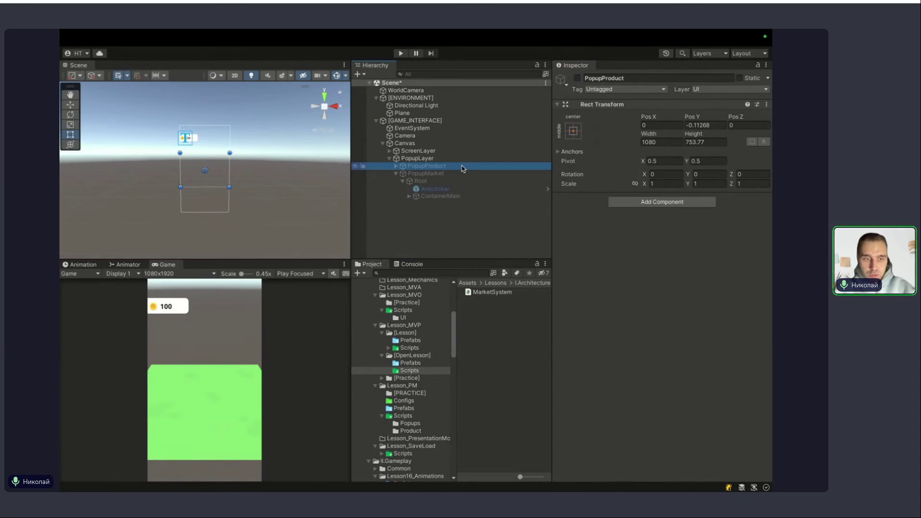
key("Delete")
left_click(423, 120)
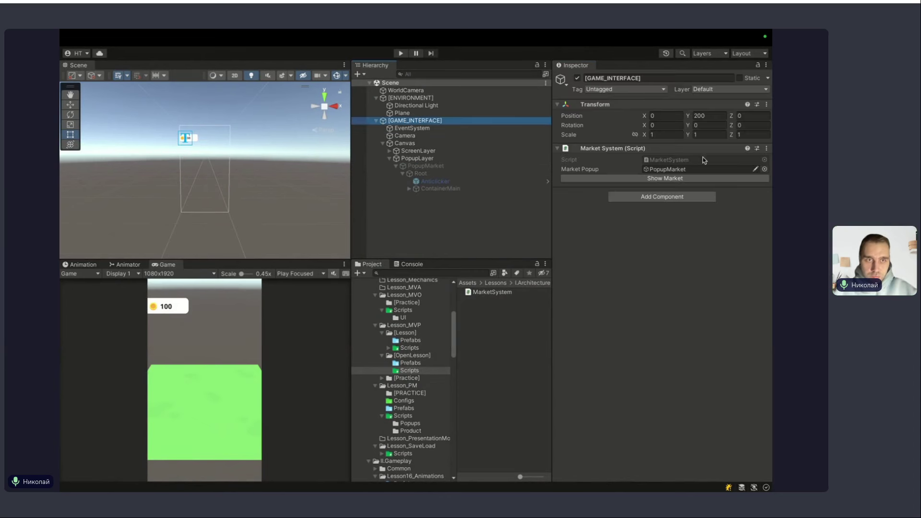
key("ctrl+p")
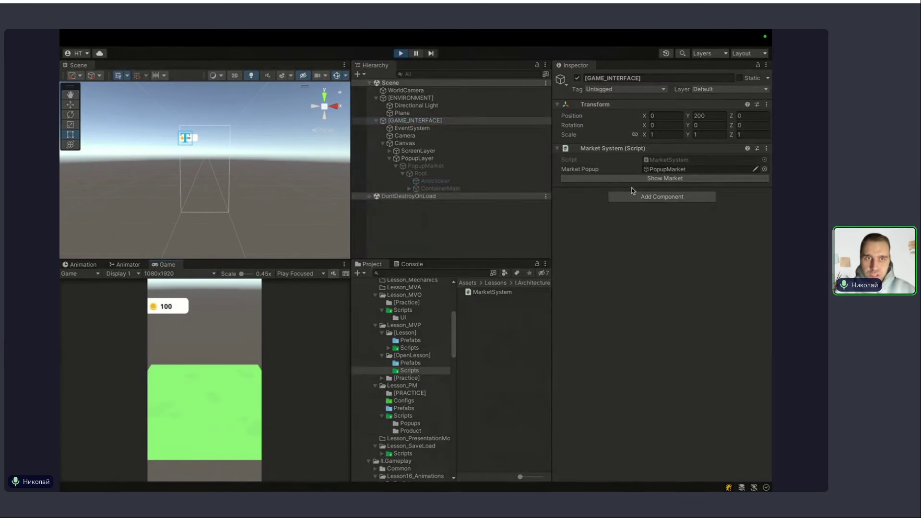
Press Show Market in Play mode and inspect the NullReferenceException in the Console.
left_click(649, 178)
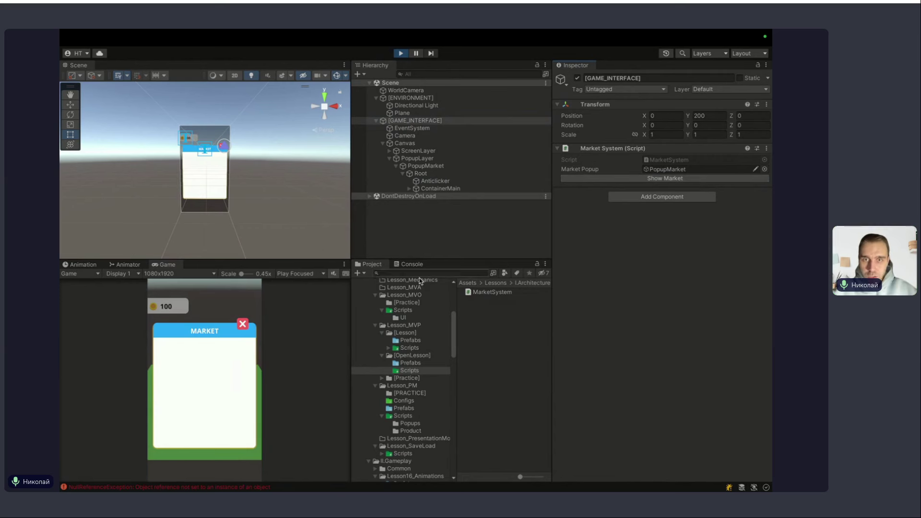
left_click(405, 264)
left_click(418, 284)
Remove the Scroll Rect Animation Locker and Product List Adapter components from ContainerProducts.
left_click(456, 212)
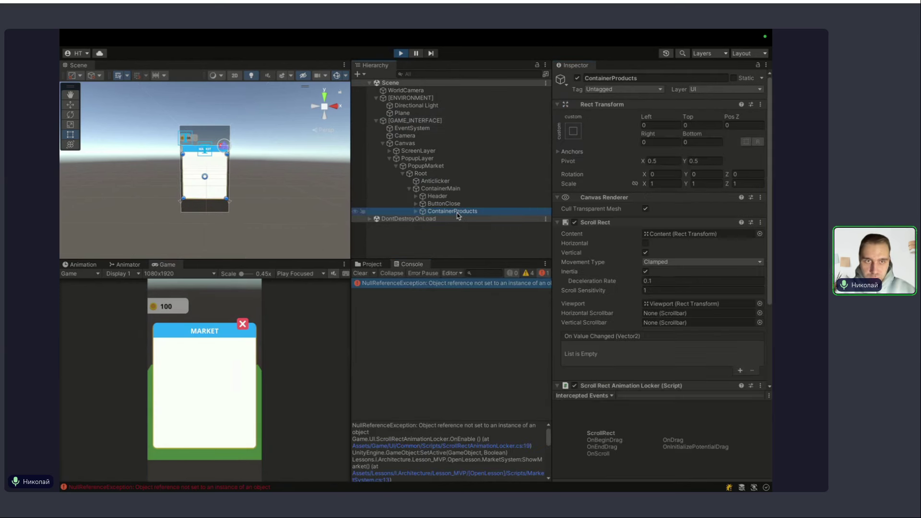
scroll(638, 267, "down", 5)
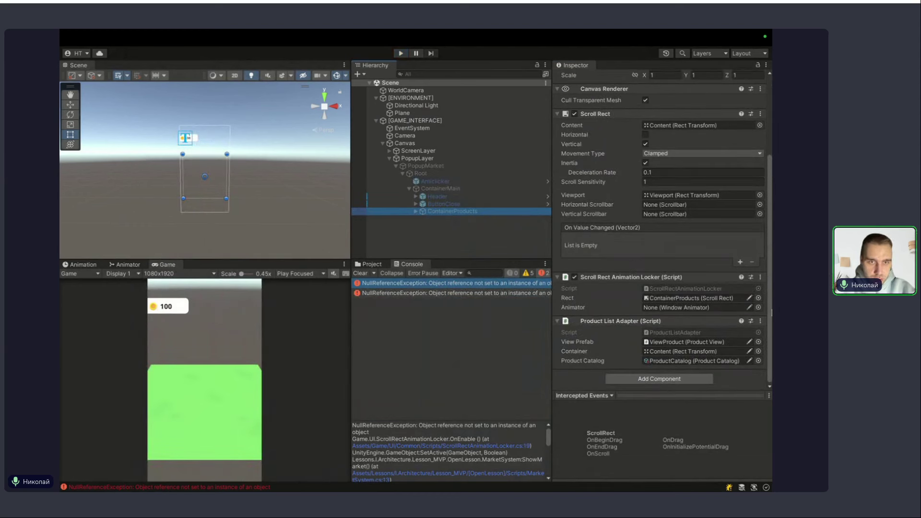
left_click(760, 277)
left_click(750, 309)
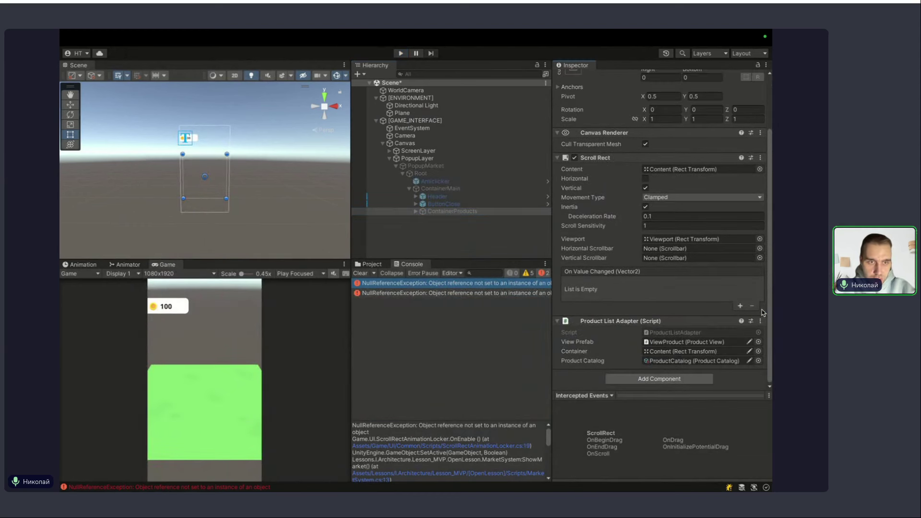
left_click(760, 321)
left_click(719, 346)
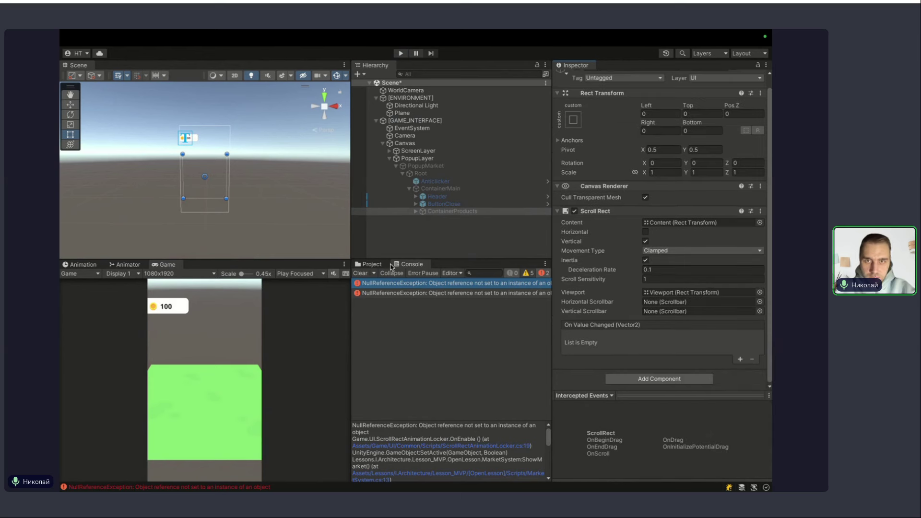
Clear the Console, save the scene, and replay it to open the market popup again.
left_click(360, 273)
key("ctrl+s")
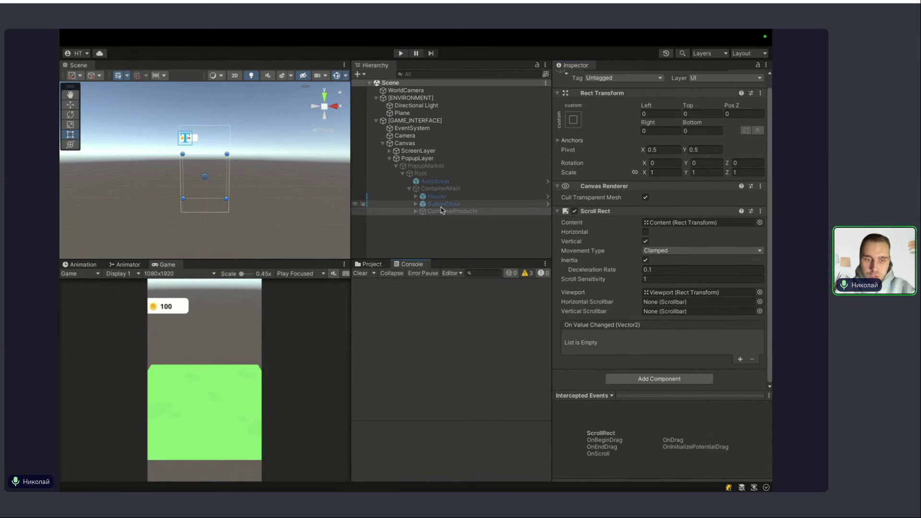
key("ctrl+p")
left_click(432, 121)
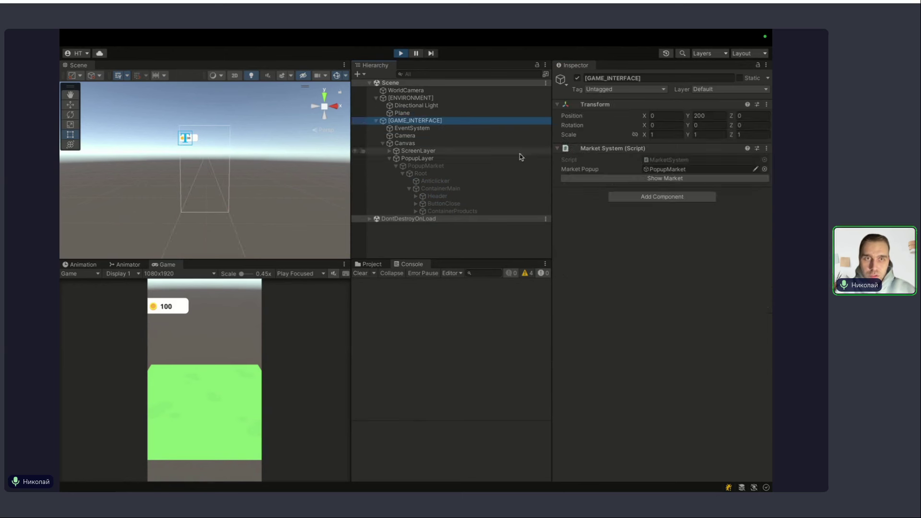
left_click(665, 178)
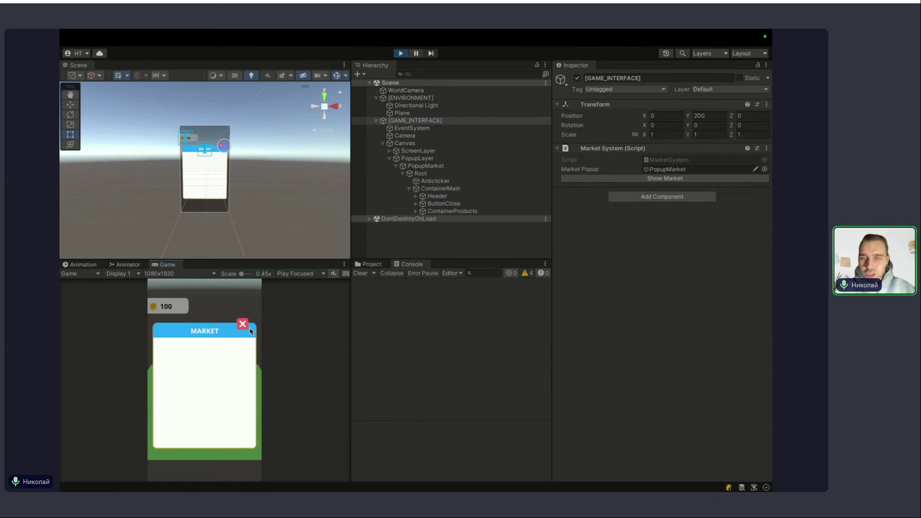
Stop Play mode and return to MarketSystem.cs in Rider.
key("ctrl+p")
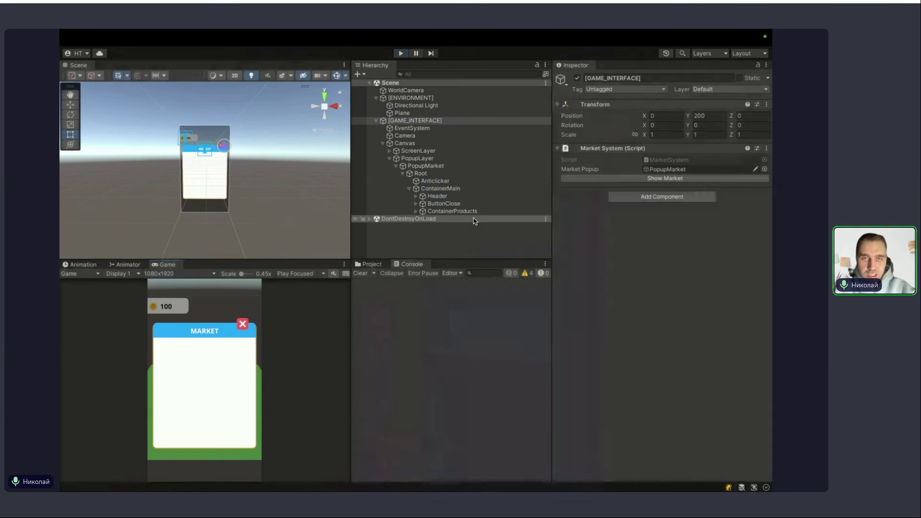
left_click(460, 161)
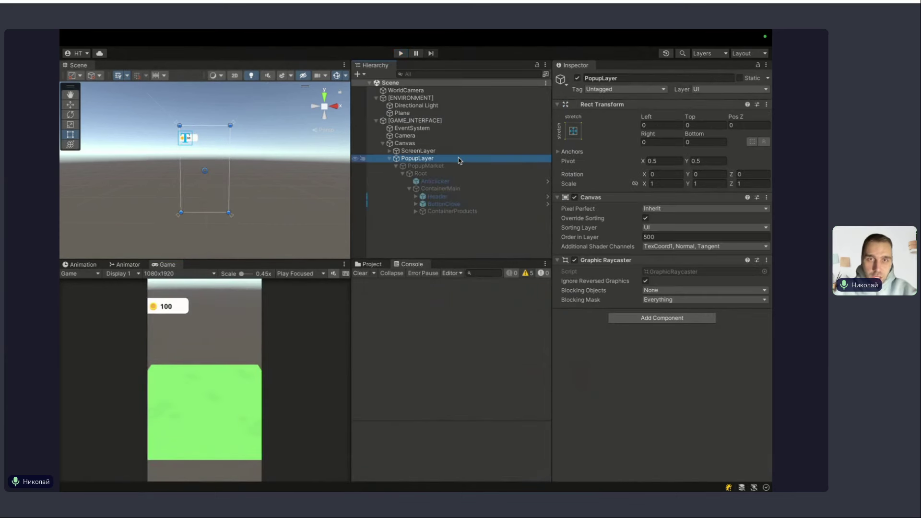
key("ctrl+Up")
left_click(389, 183)
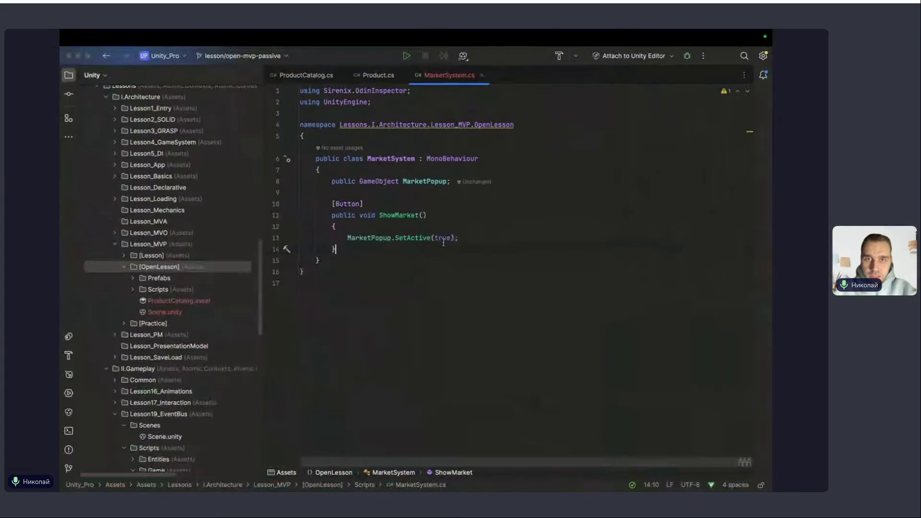
Add a public Button CloseButtonPopup field below the MarketPopup field.
double_click(388, 182)
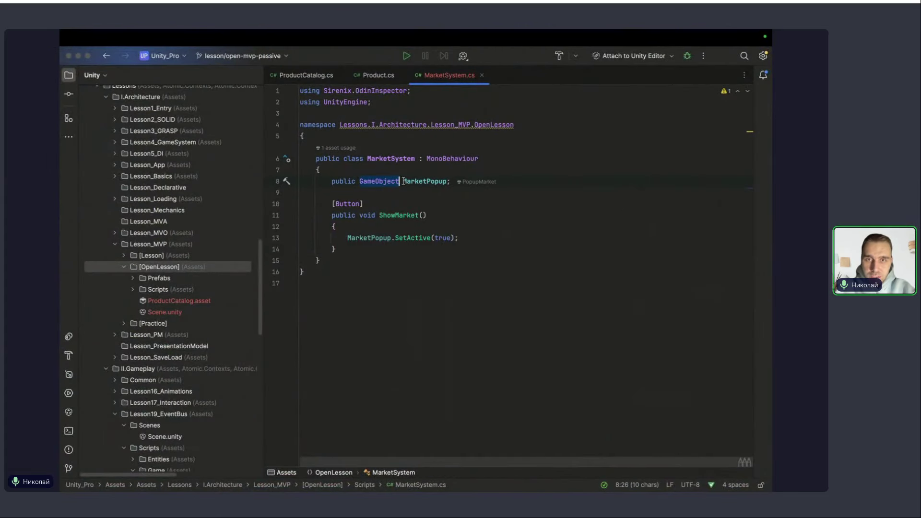
left_click(454, 185)
key("Return")
type("public b")
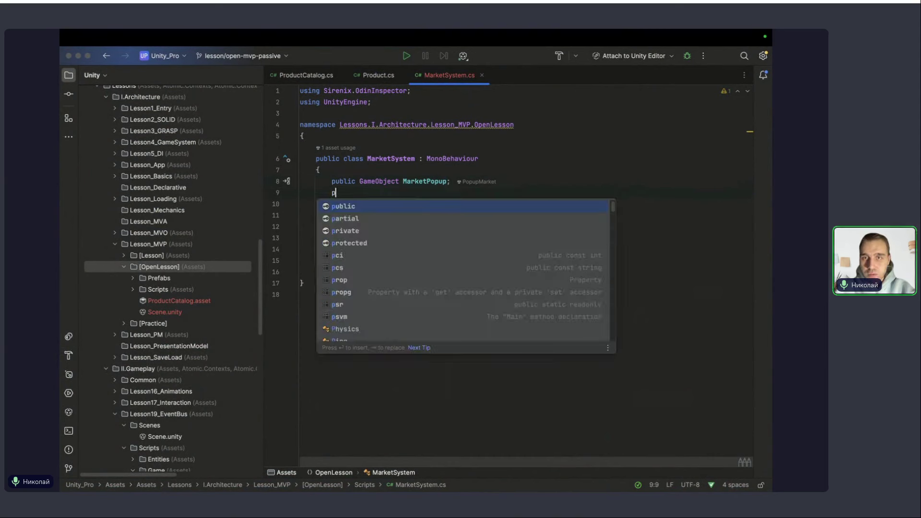
key("BackSpace")
type("B")
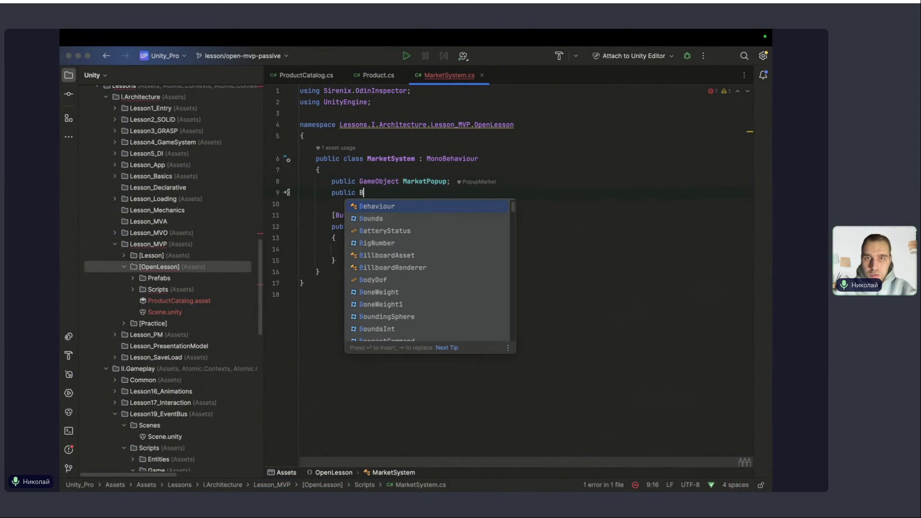
type("utton CloseBu")
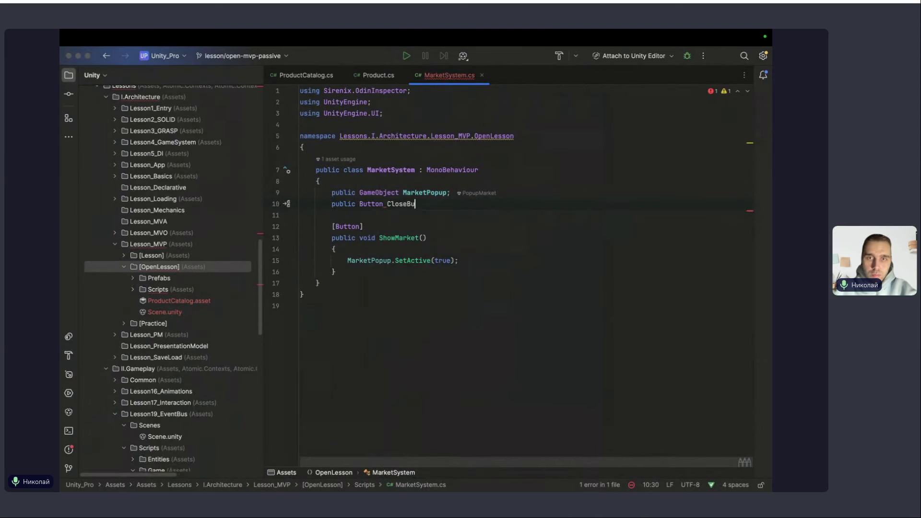
type("ttonPopup")
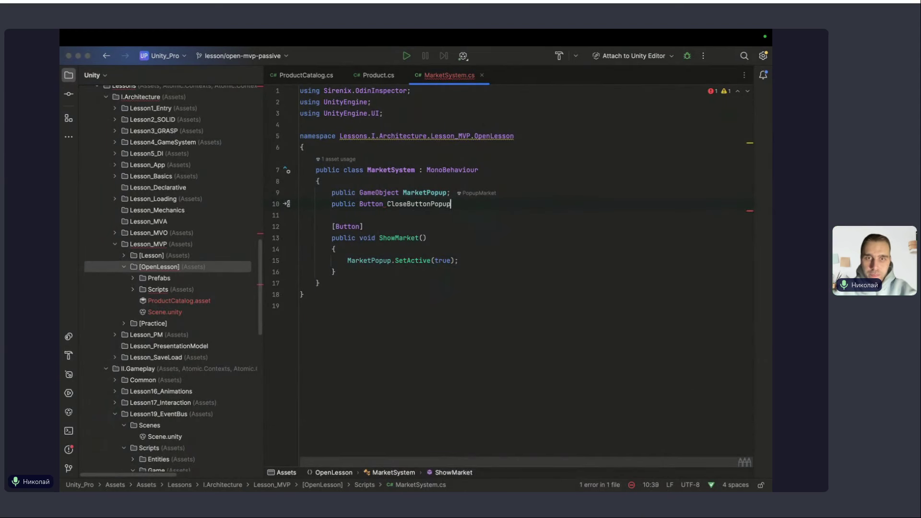
type(";")
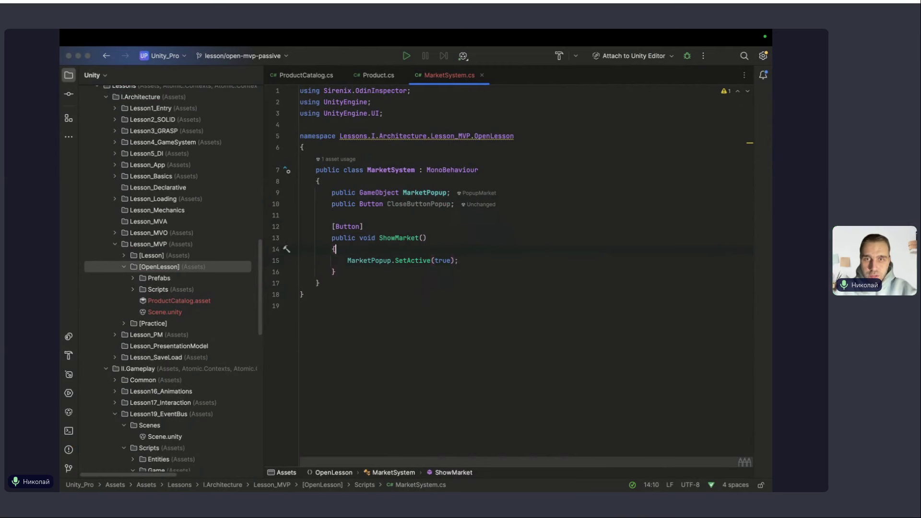
Add an Awake() method and rename the button field to ClosePopupButton.
key("Up")
key("Up")
key("Return")
type("awa")
key("Return")
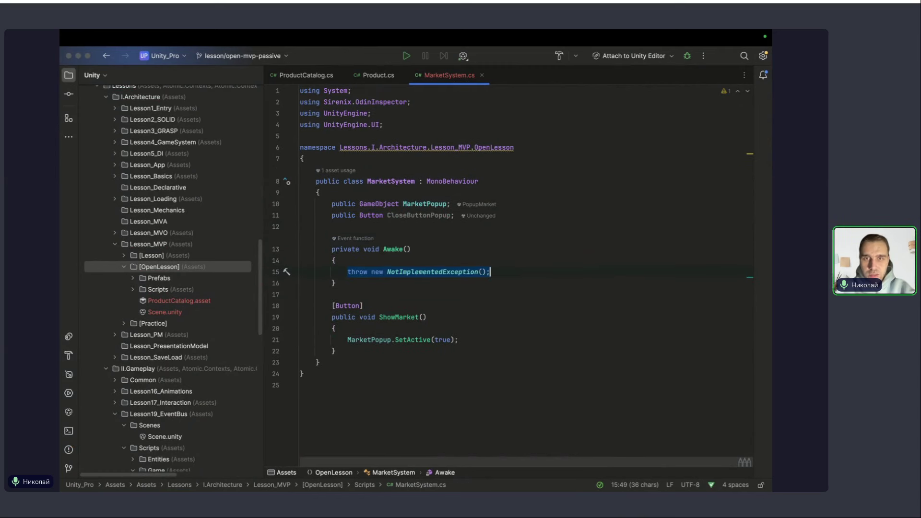
type("Clo")
key("Return")
key("shift+F6")
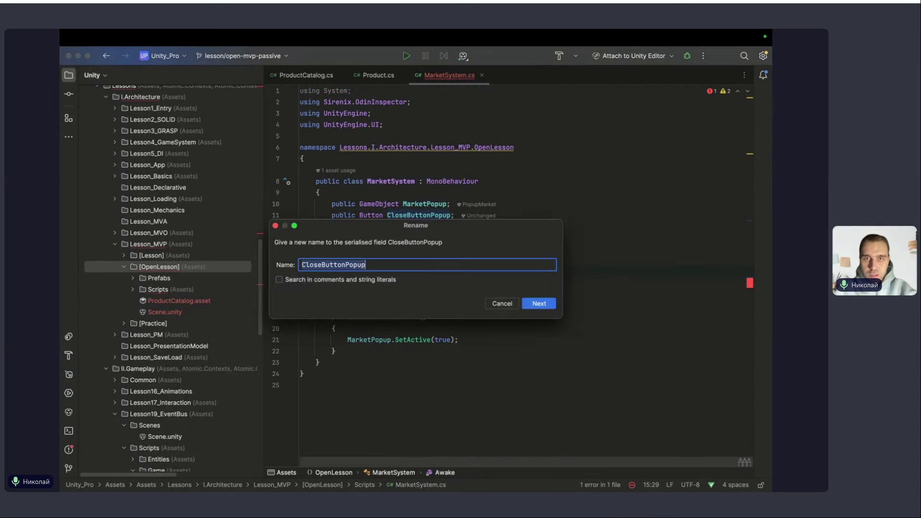
type("Pop")
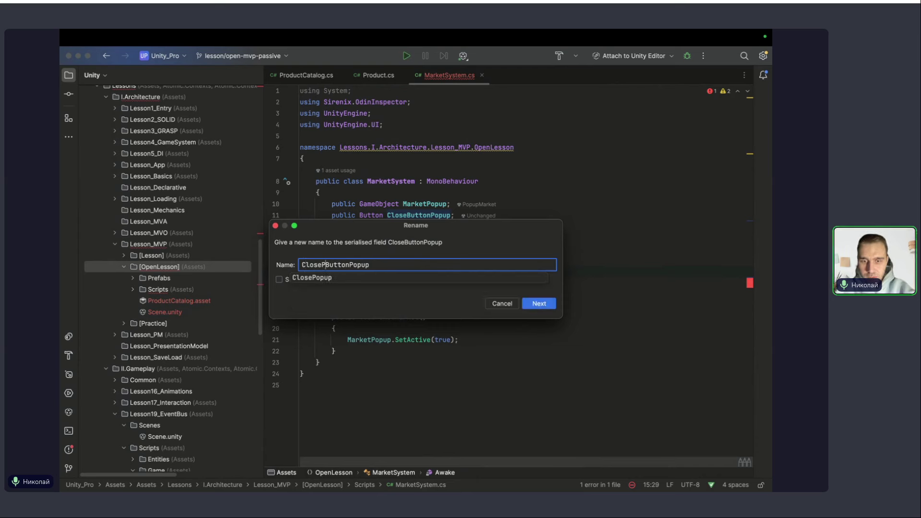
type("up")
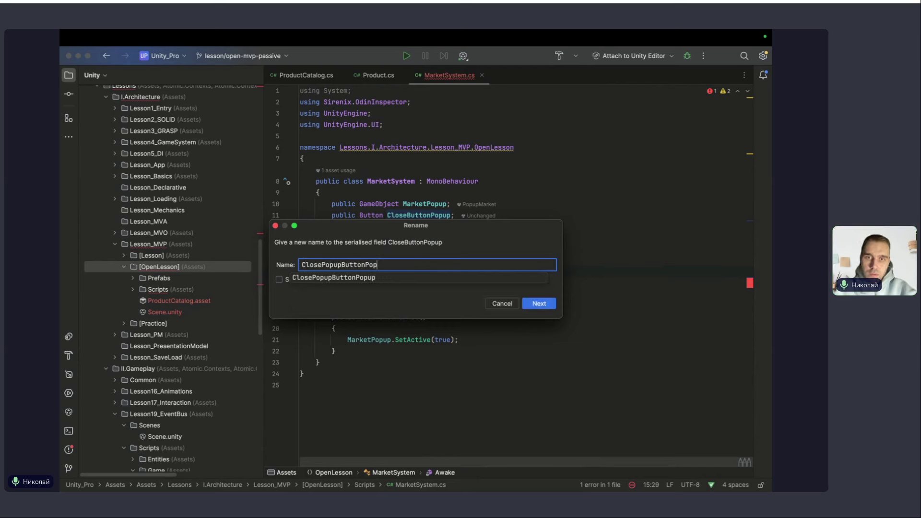
key("BackSpace")
key("BackSpace")
key("BackSpace")
key("Return")
In Awake, add a ClosePopupButton.onClick listener that calls MarketPopup.SetActive(false).
type(".Add")
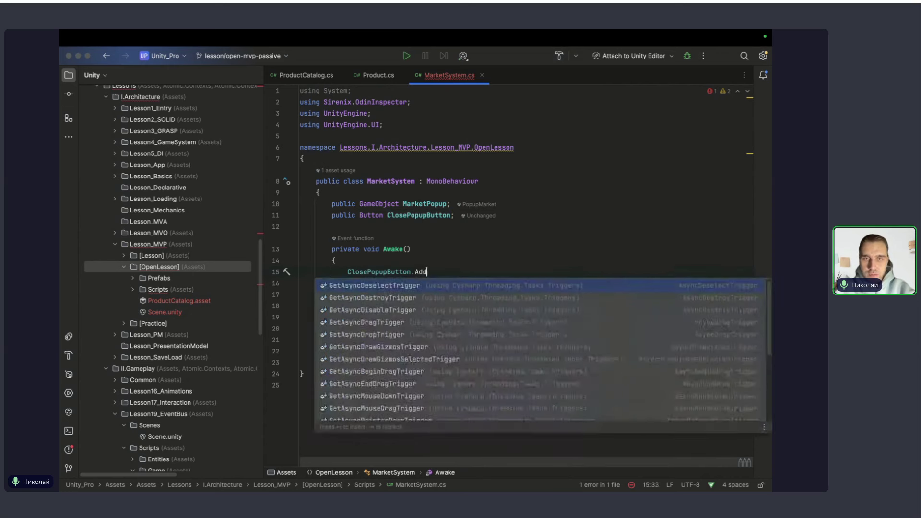
key("BackSpace")
key("BackSpace")
key("BackSpace")
type(".onClick.Ad")
key("Return")
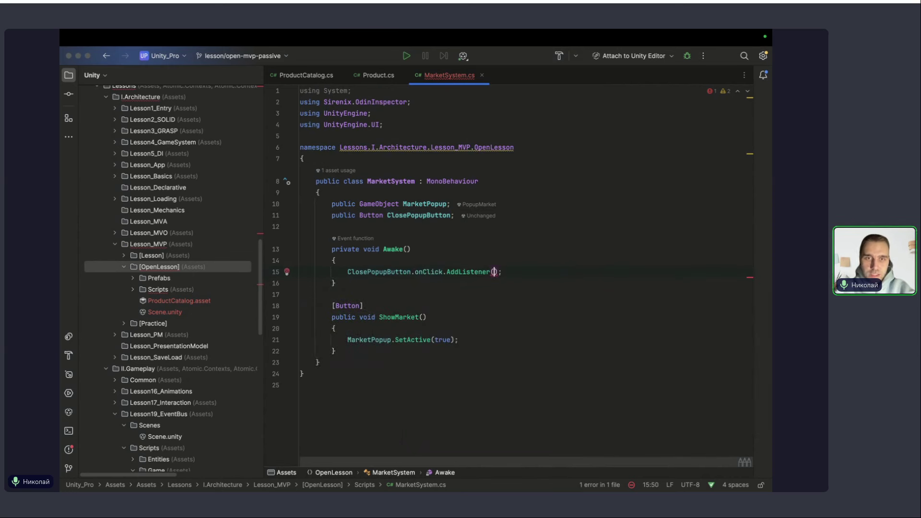
type("=> {")
key("Return")
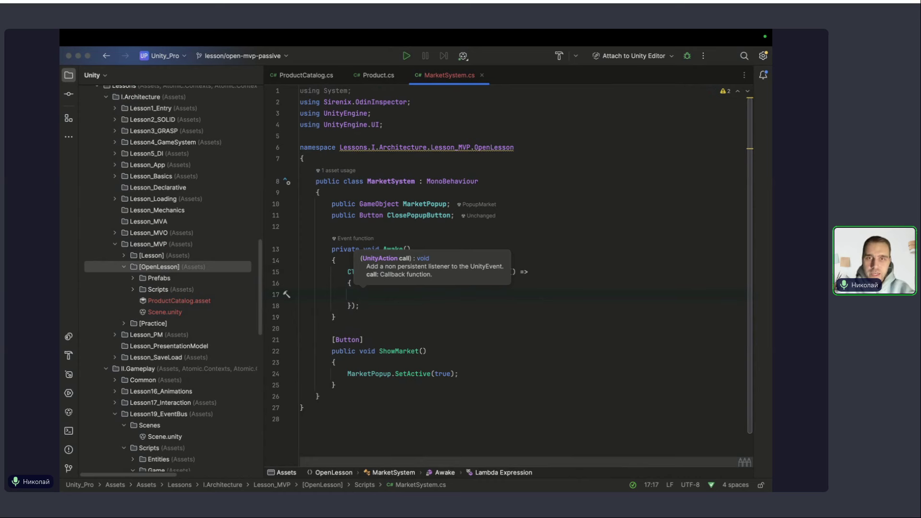
type("Ma")
key("Return")
type(".")
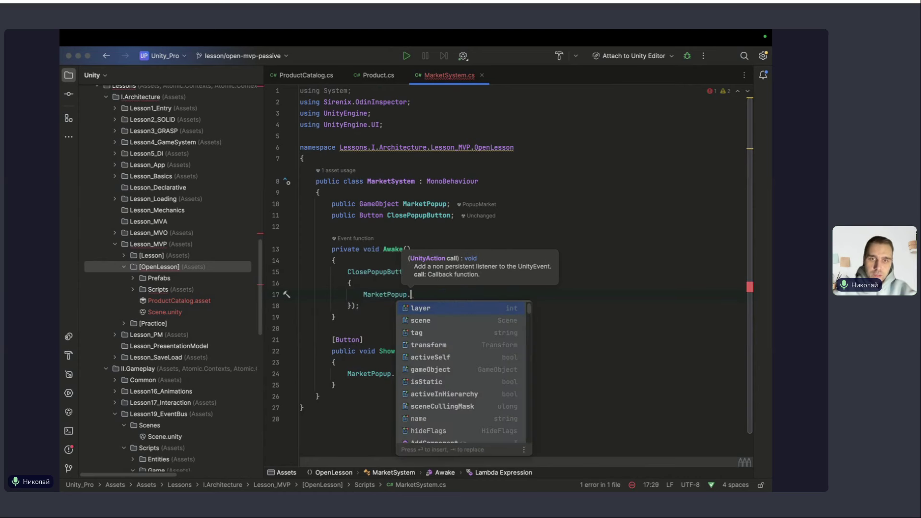
type("setA")
key("Return")
type("false);")
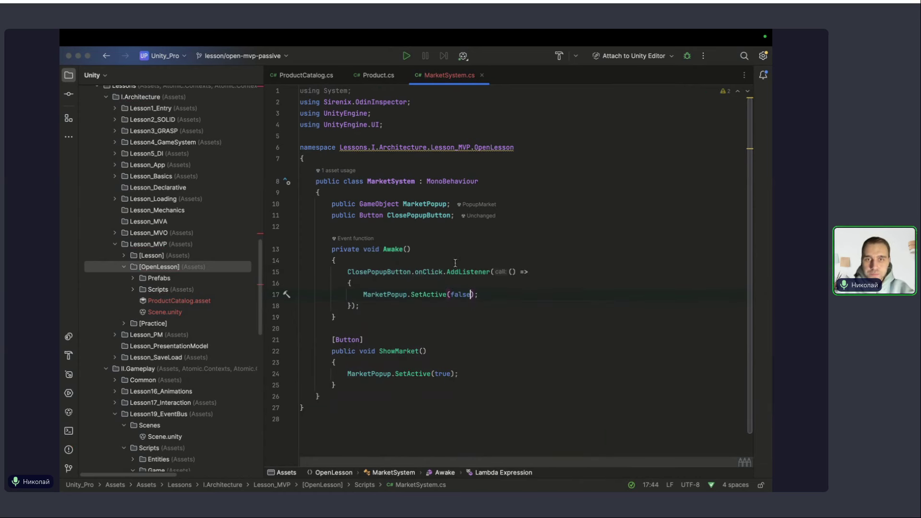
key("Down")
Return to Unity after recompiling and view the empty Close Popup Button field on [GAME_INTERFACE].
key("ctrl+Up")
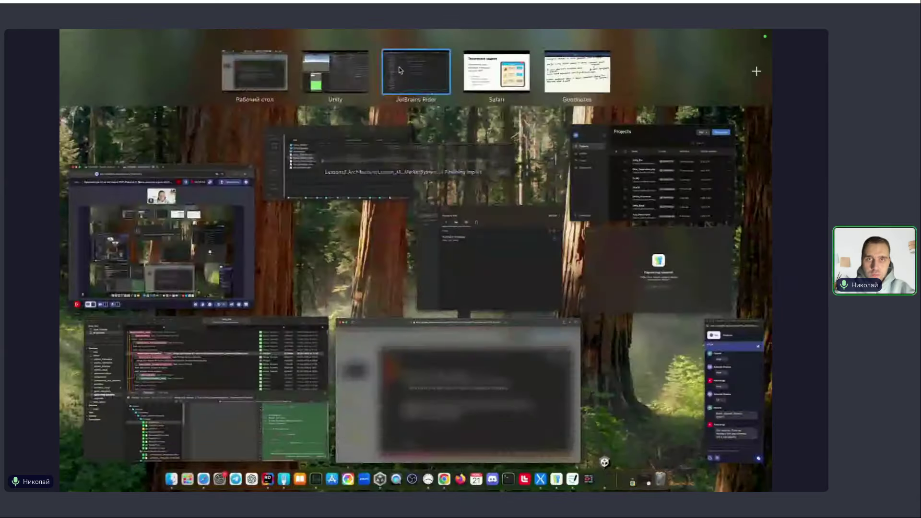
left_click(397, 262)
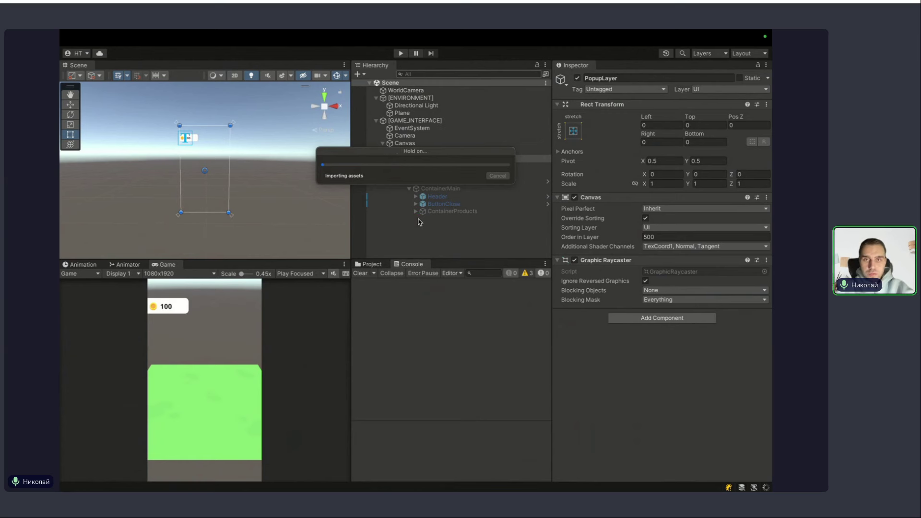
key("ctrl+Up")
key("ctrl+Up")
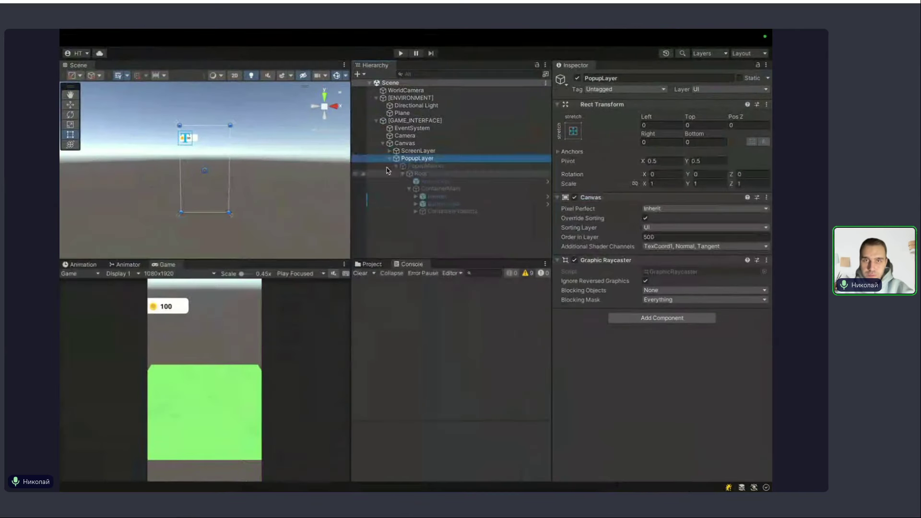
left_click(415, 120)
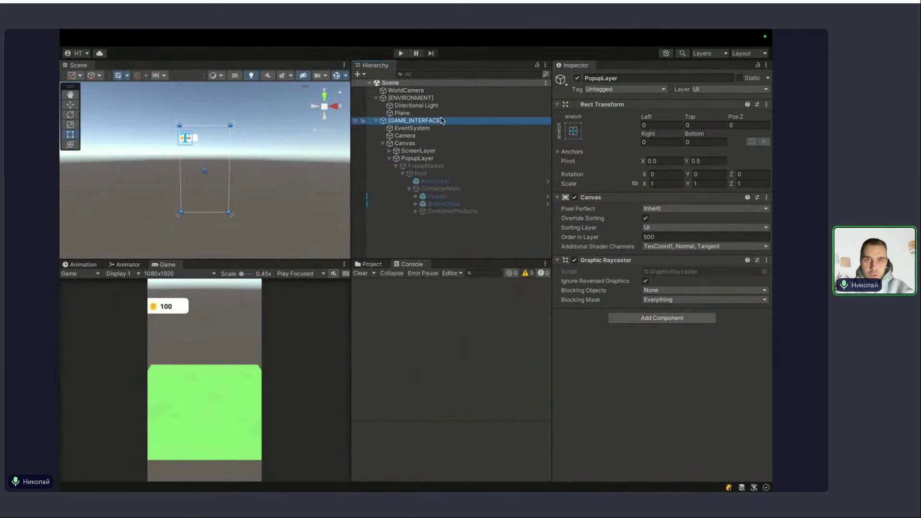
left_click(694, 179)
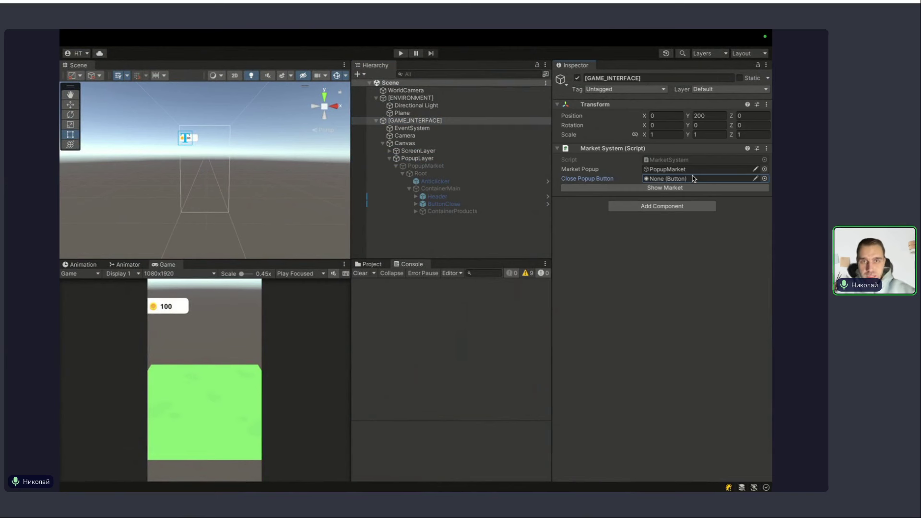
Select ButtonClose and remove all four of its On Click callbacks.
left_click(422, 196)
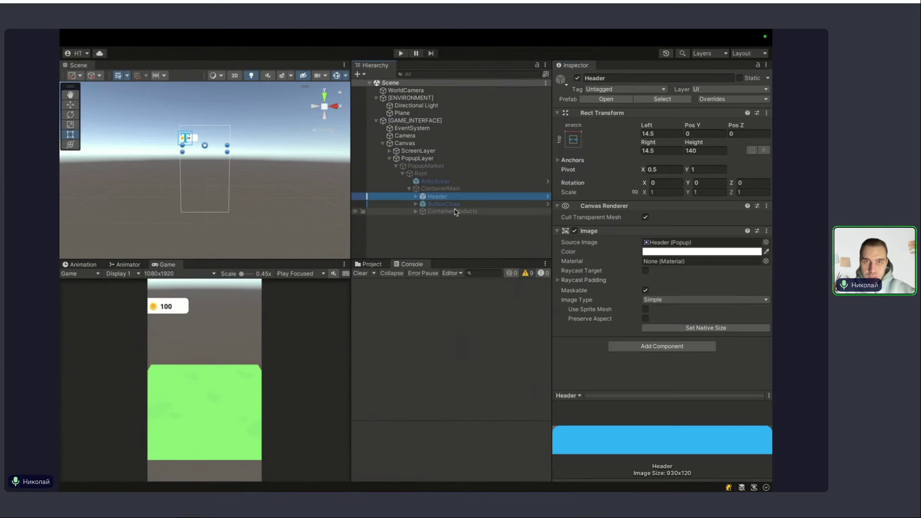
left_click(444, 204)
scroll(664, 266, "down", 10)
scroll(663, 265, "up", 5)
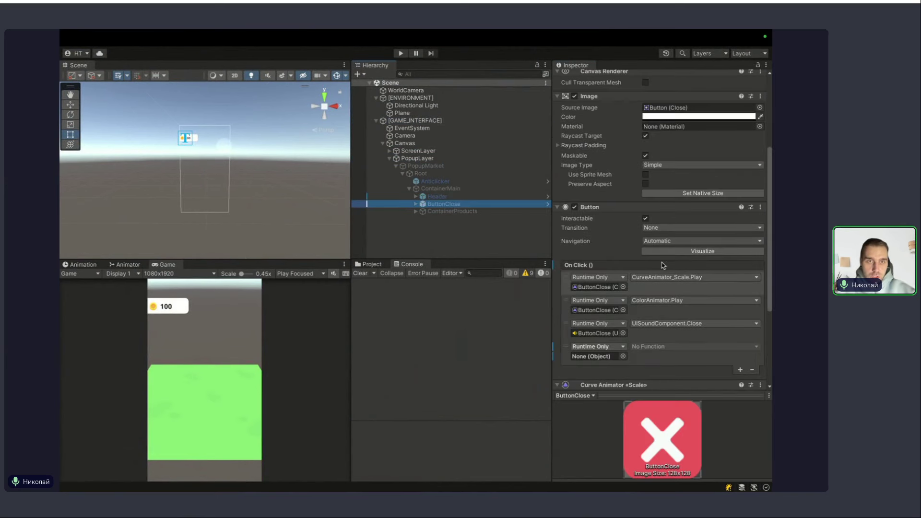
left_click(752, 369)
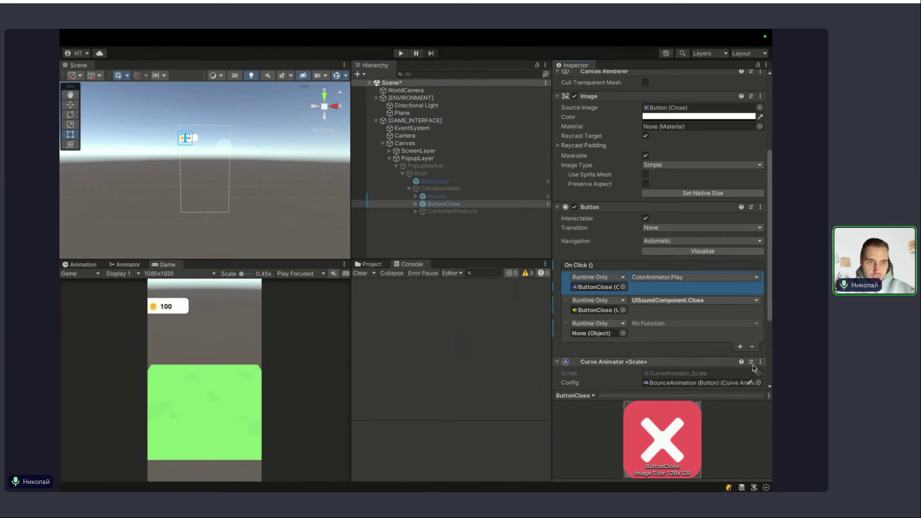
left_click(752, 346)
left_click(753, 323)
left_click(753, 301)
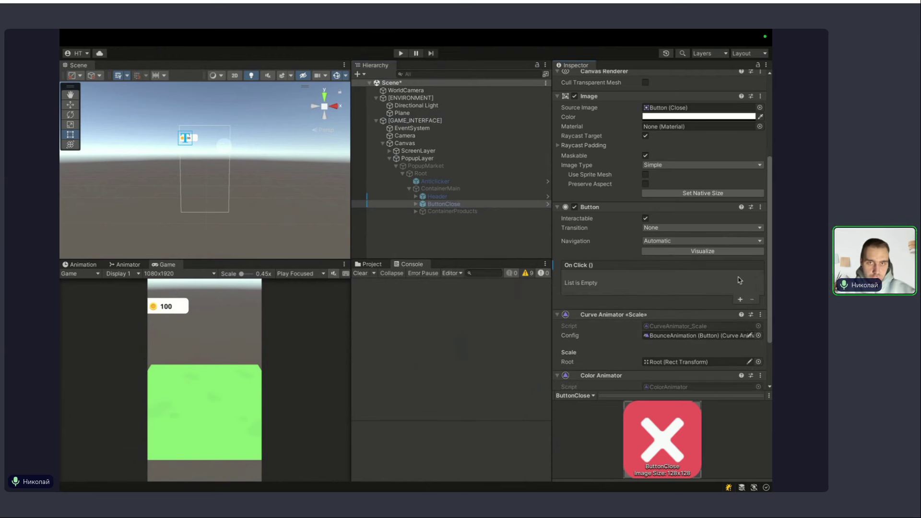
Unpack ButtonClose from its prefab and remove Curve Animator, Color Animator and UI Sound Component.
scroll(662, 288, "down", 3)
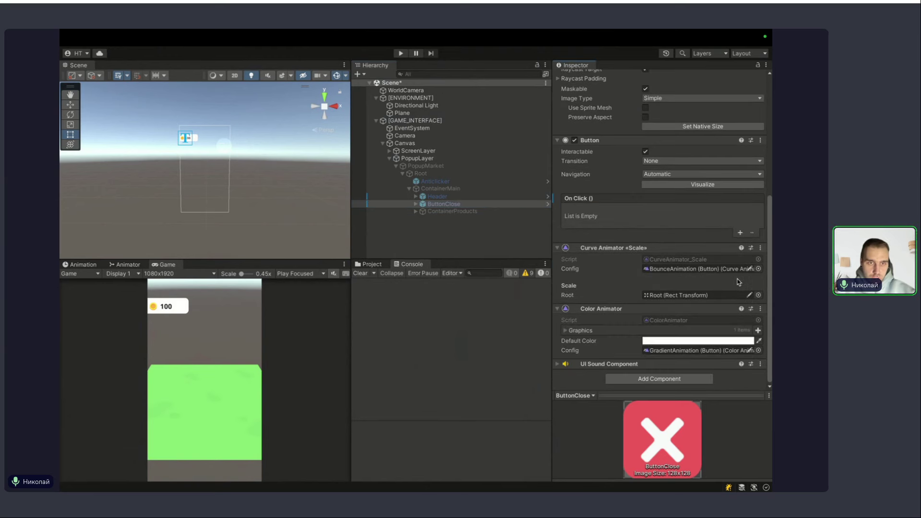
right_click(469, 206)
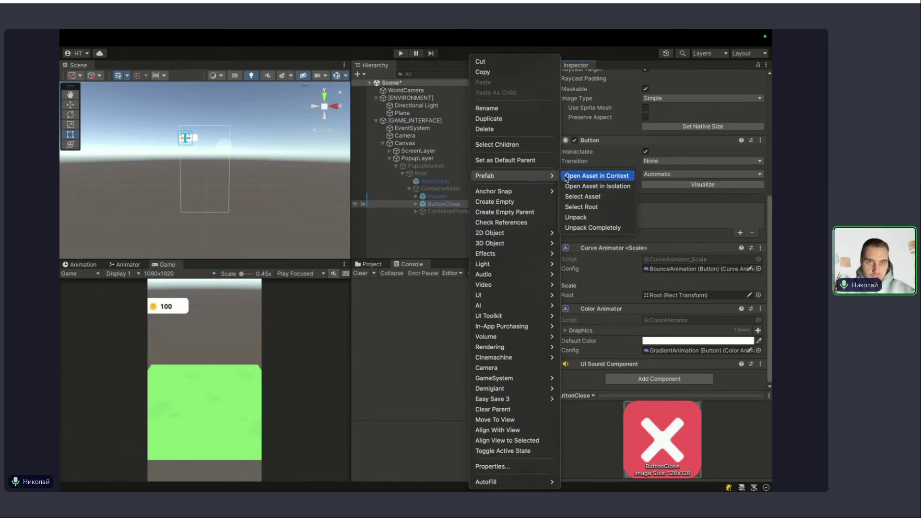
left_click(580, 217)
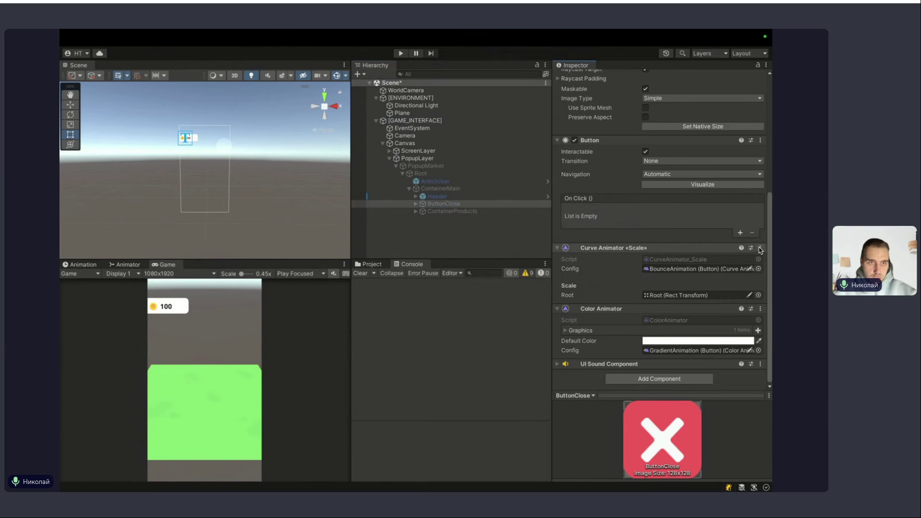
left_click(760, 248)
left_click(748, 277)
left_click(760, 308)
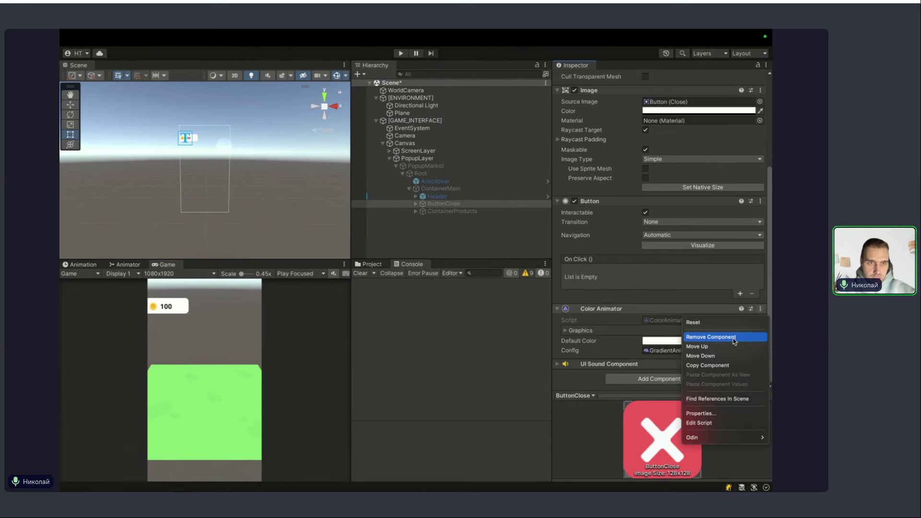
left_click(734, 337)
left_click(760, 364)
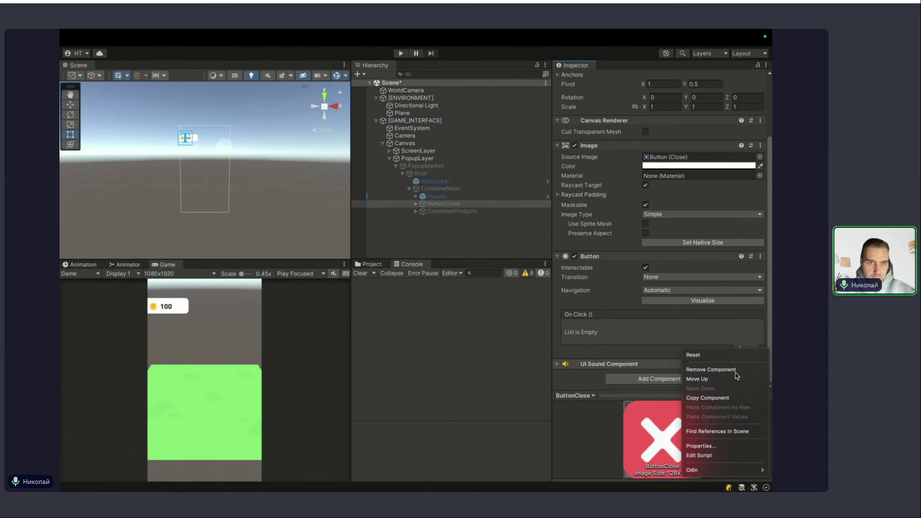
left_click(719, 369)
Reselect ButtonClose to check its remaining components, then select Canvas.
left_click(437, 196)
left_click(441, 203)
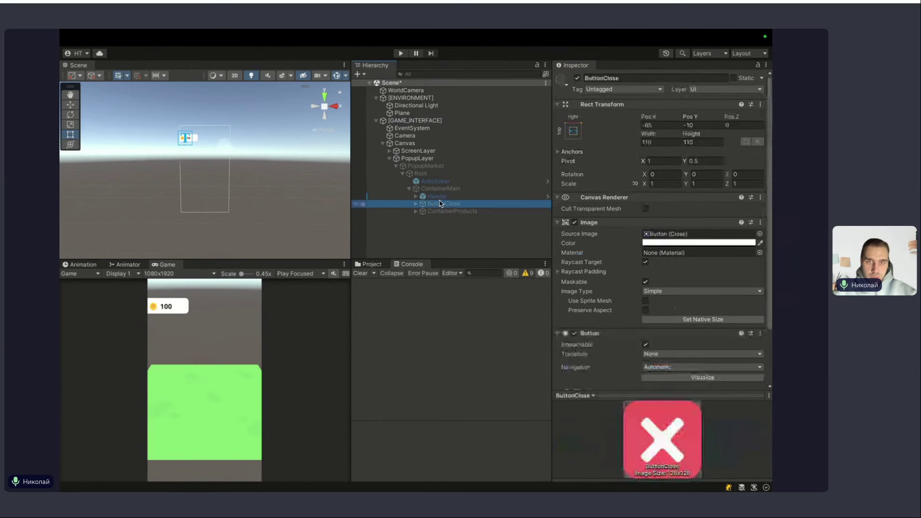
scroll(679, 313, "down", 3)
left_click(417, 158)
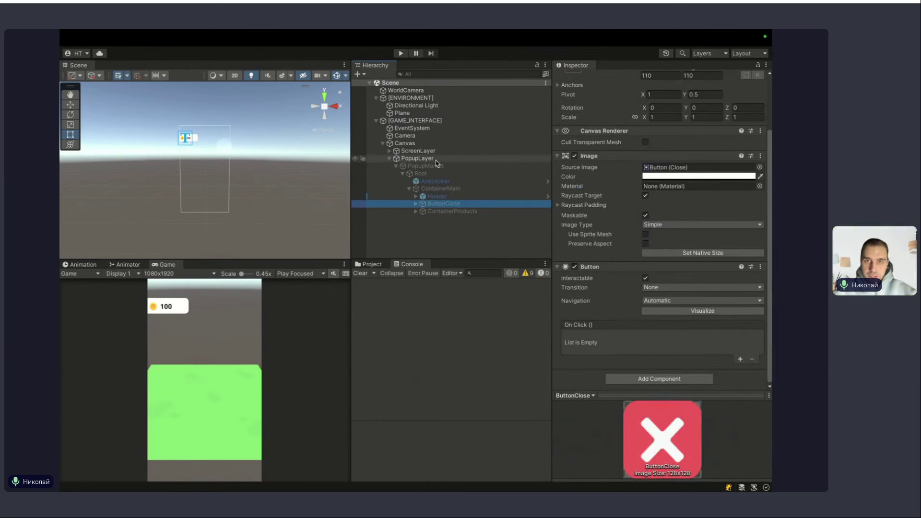
left_click(424, 143)
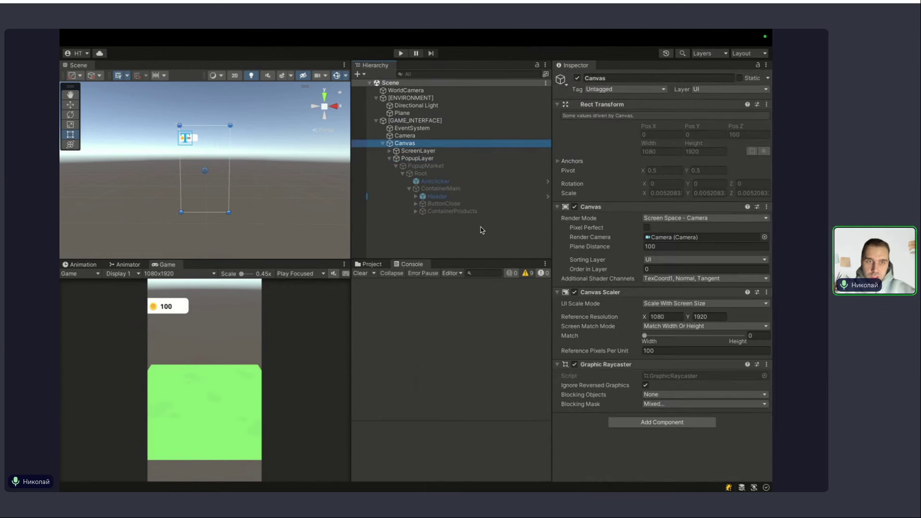
Assign ButtonClose to Close Popup Button, then play-test opening and closing the market popup.
left_click(415, 121)
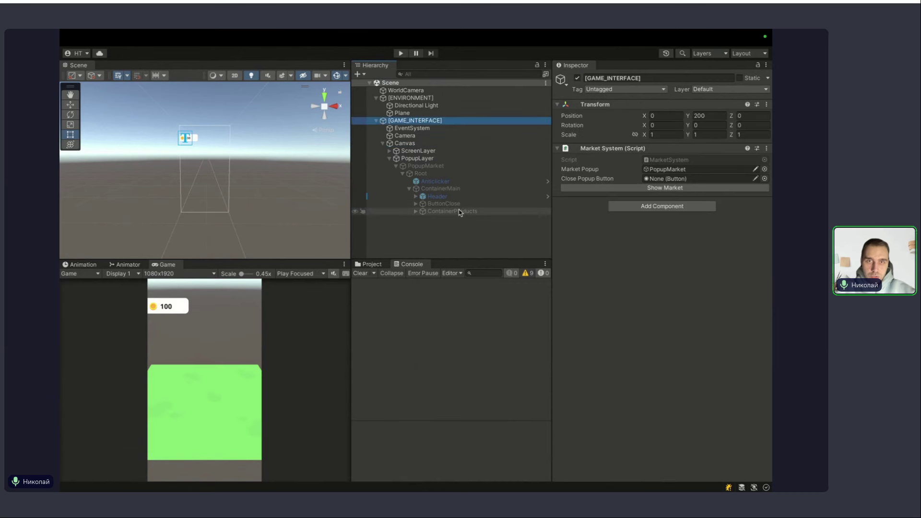
left_click_drag(444, 203, 694, 180)
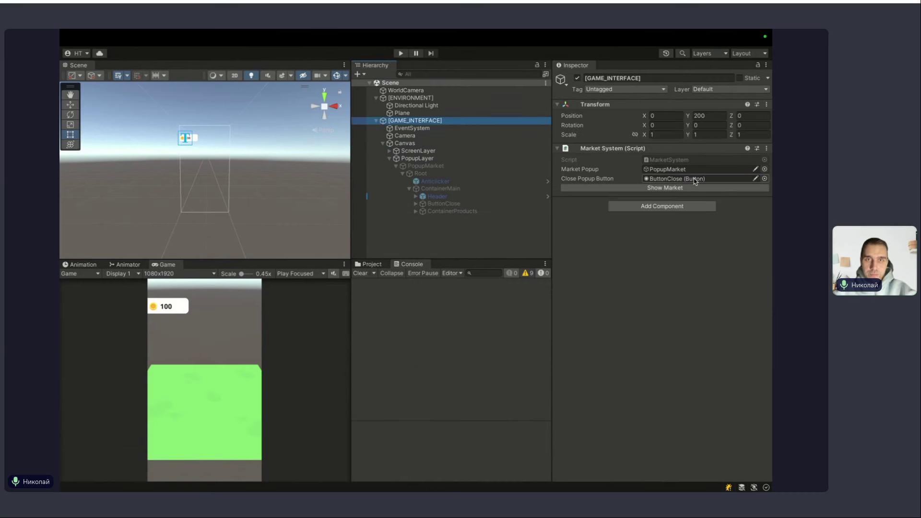
key("ctrl+p")
left_click(678, 186)
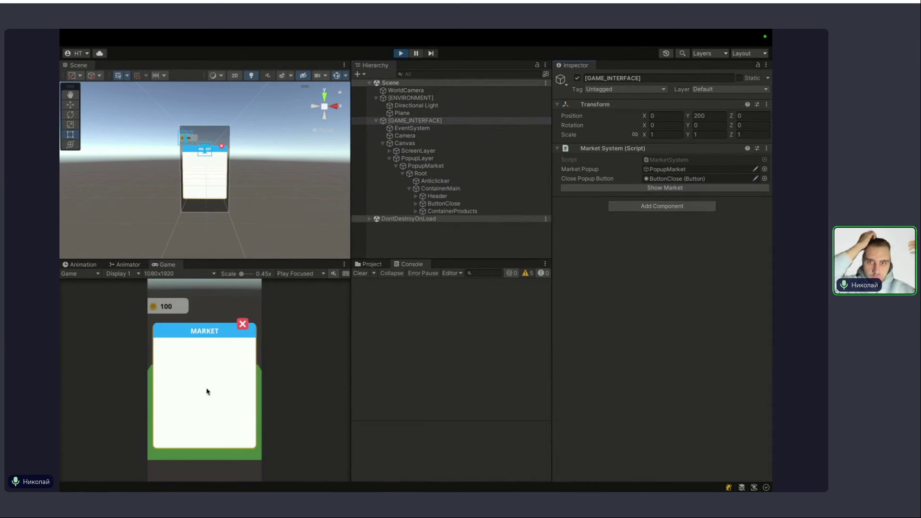
left_click(248, 321)
left_click(615, 190)
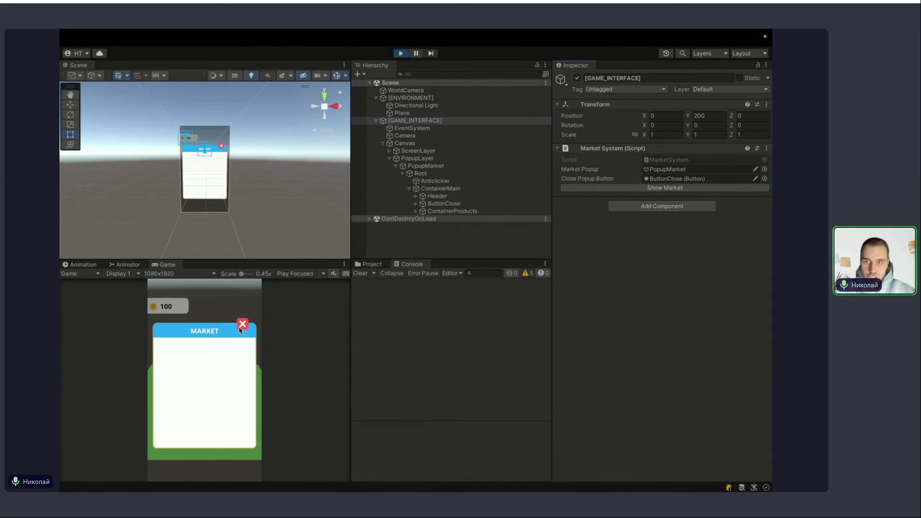
left_click(242, 326)
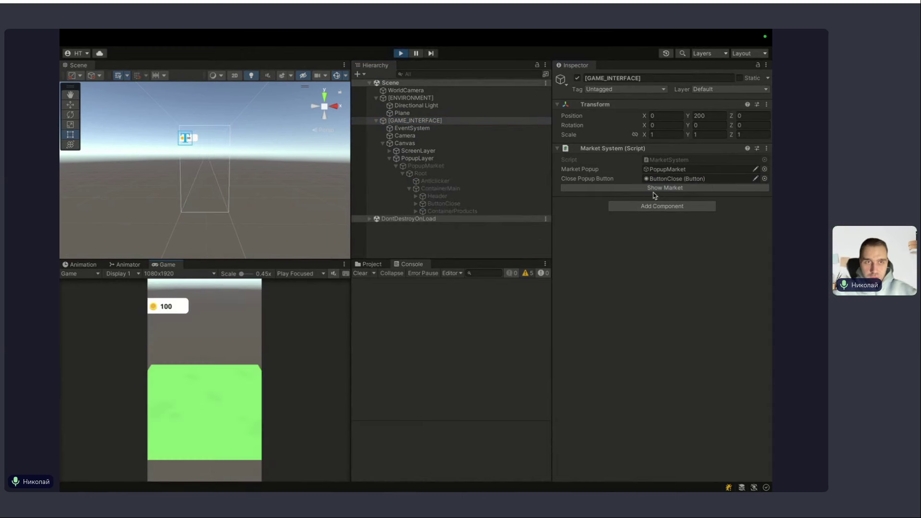
left_click(654, 188)
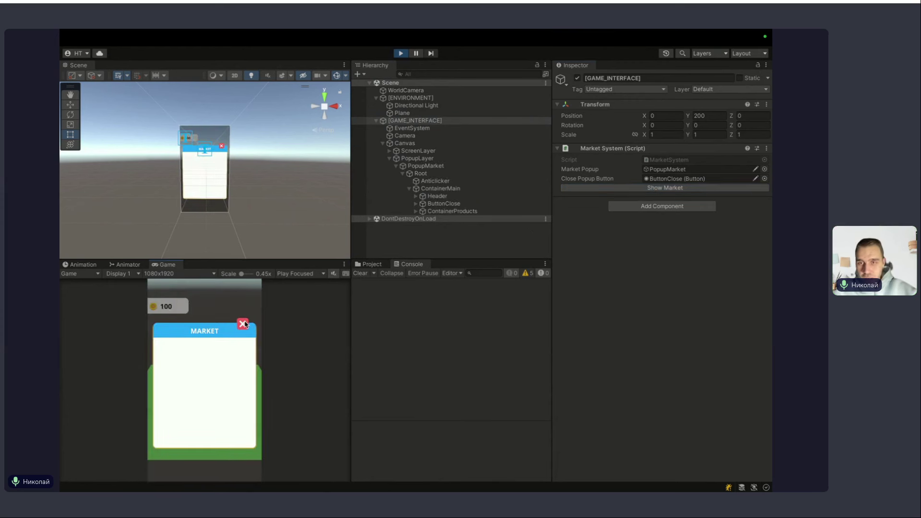
left_click(244, 323)
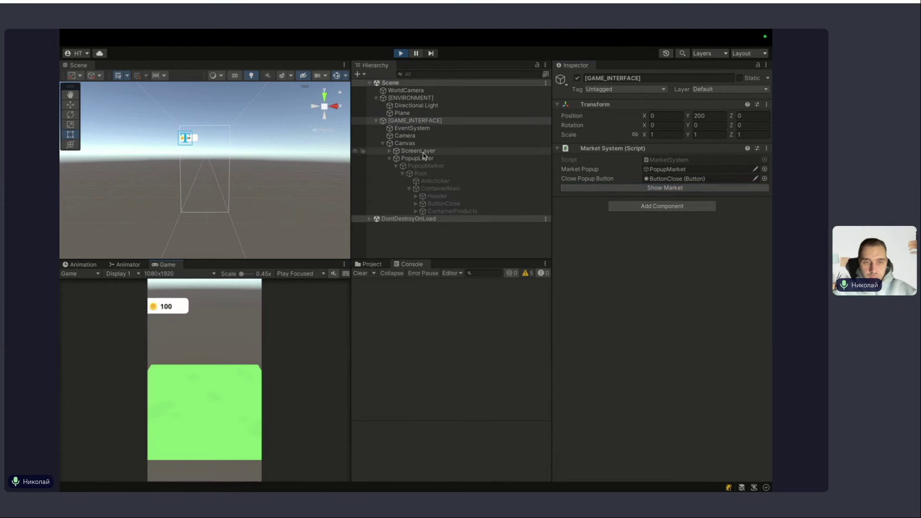
key("ctrl+p")
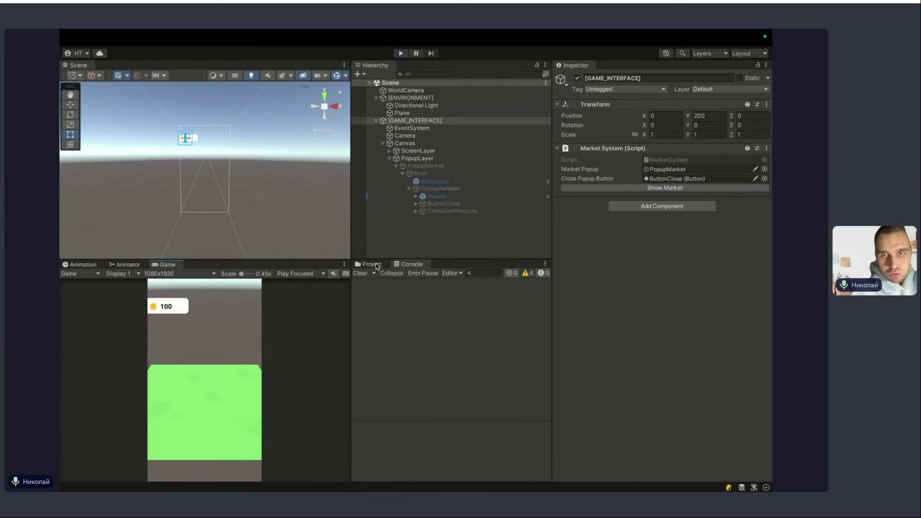
Preview the ViewProduct prefab from the OpenLesson Prefabs folder, then return to the scene.
left_click(371, 264)
left_click(424, 364)
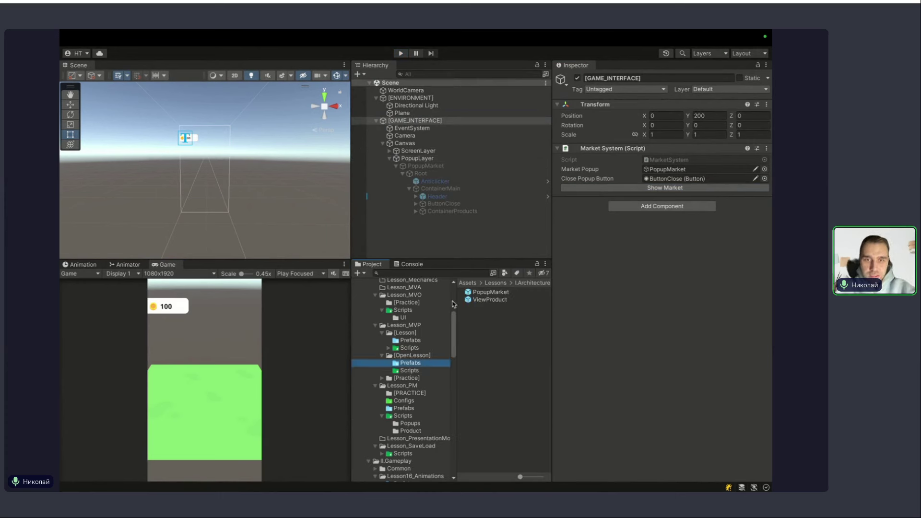
left_click(489, 299)
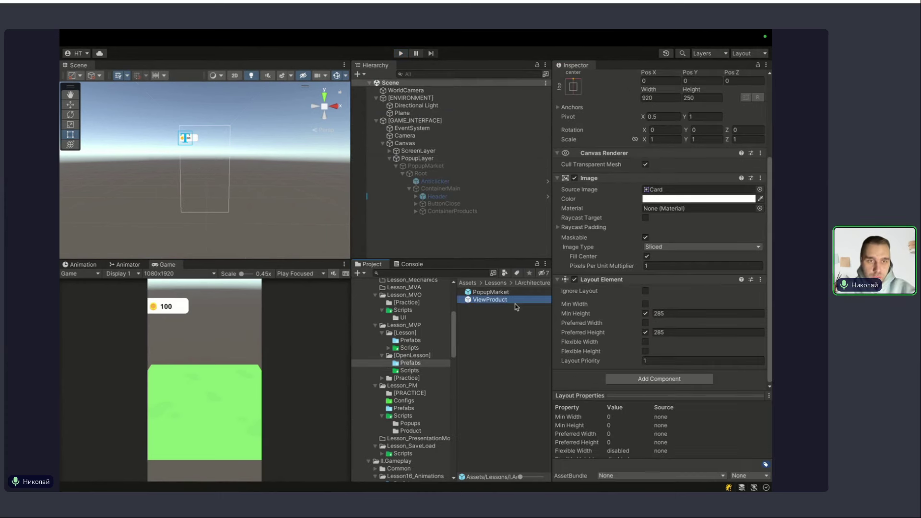
double_click(482, 299)
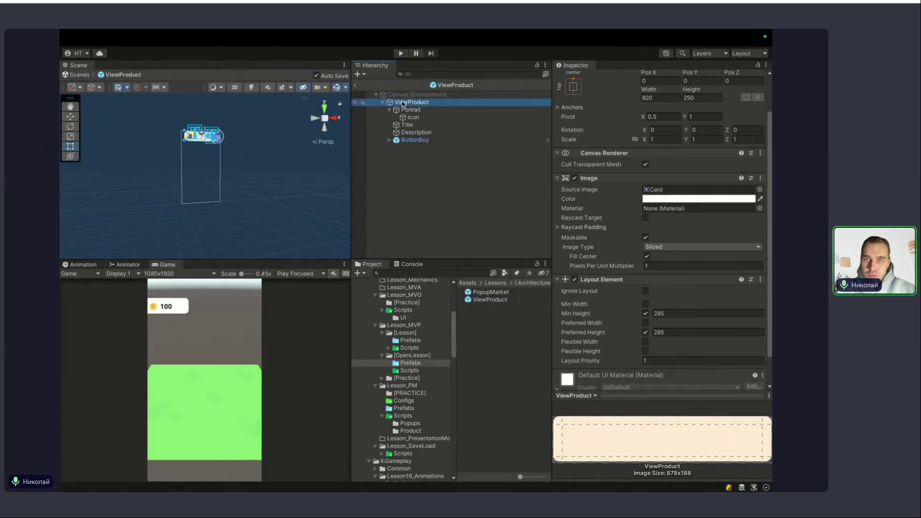
key("f")
left_click(355, 85)
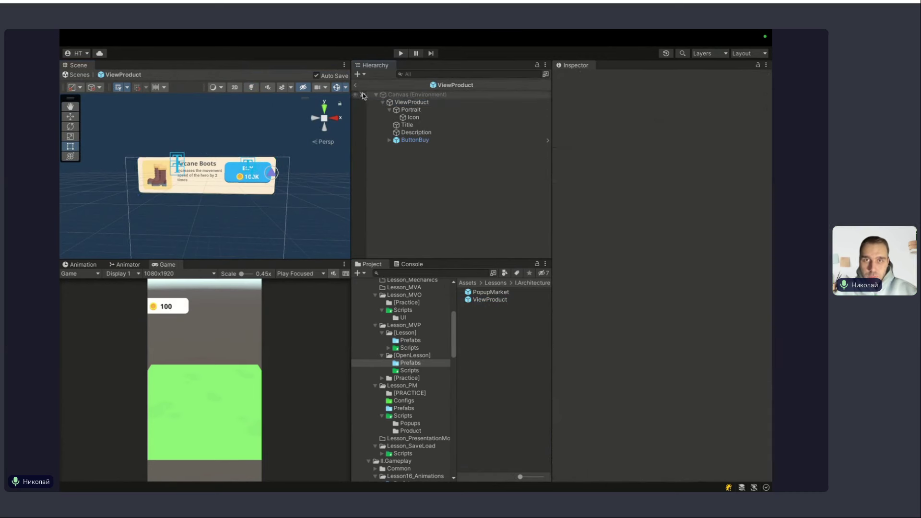
Select [GAME_INTERFACE] and open its MarketSystem script in Rider.
left_click(456, 174)
left_click(441, 159)
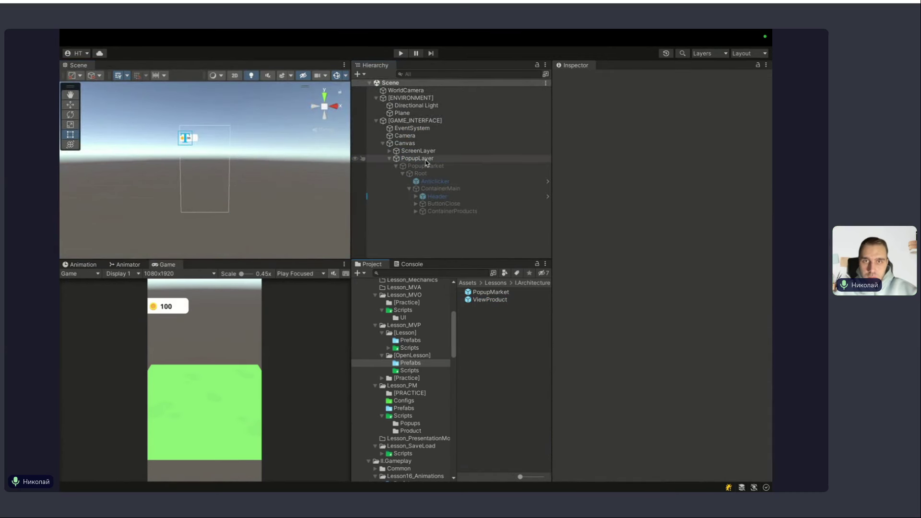
left_click(404, 143)
left_click(415, 120)
double_click(670, 160)
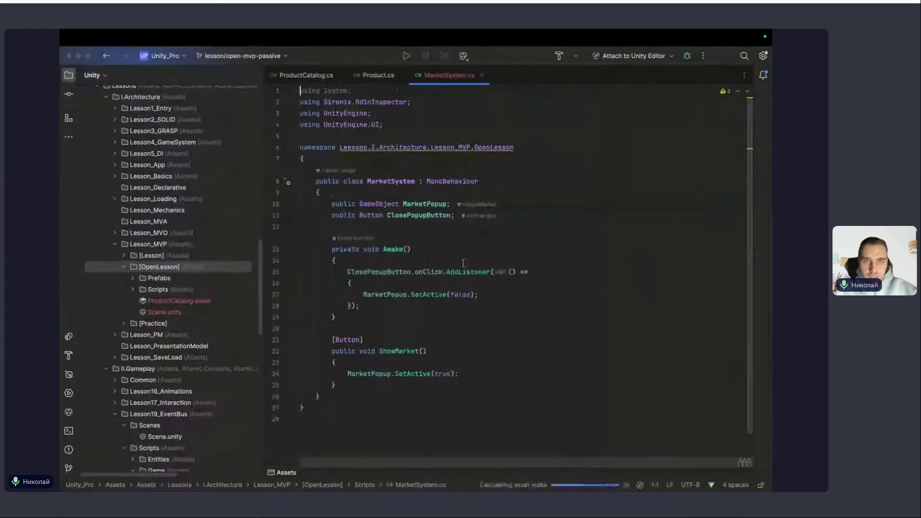
Declare a public GameObject field named ProductViewPrefab below ClosePopupButton.
key("Return")
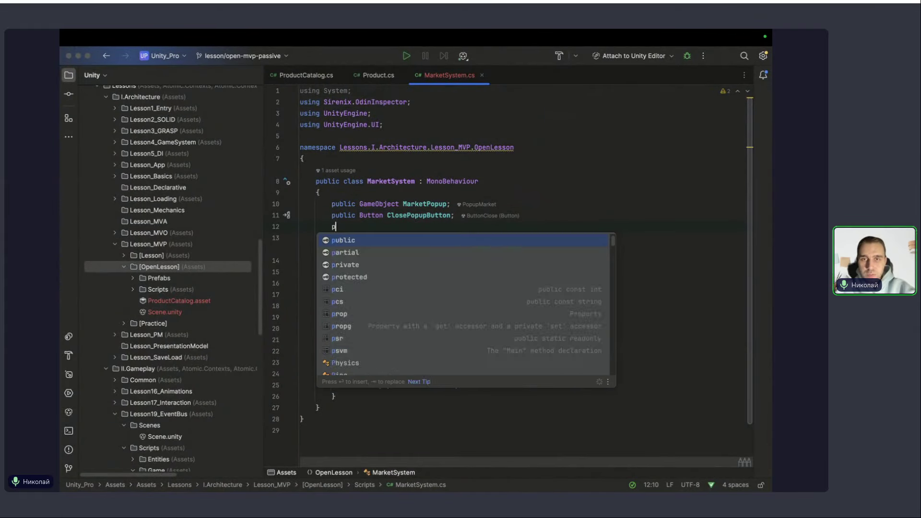
type("public game")
key("Return")
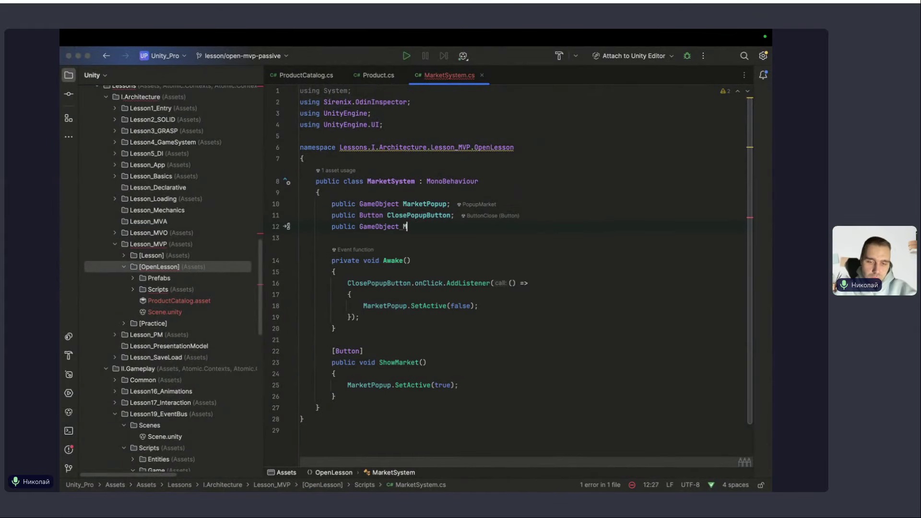
type("M")
key("BackSpace")
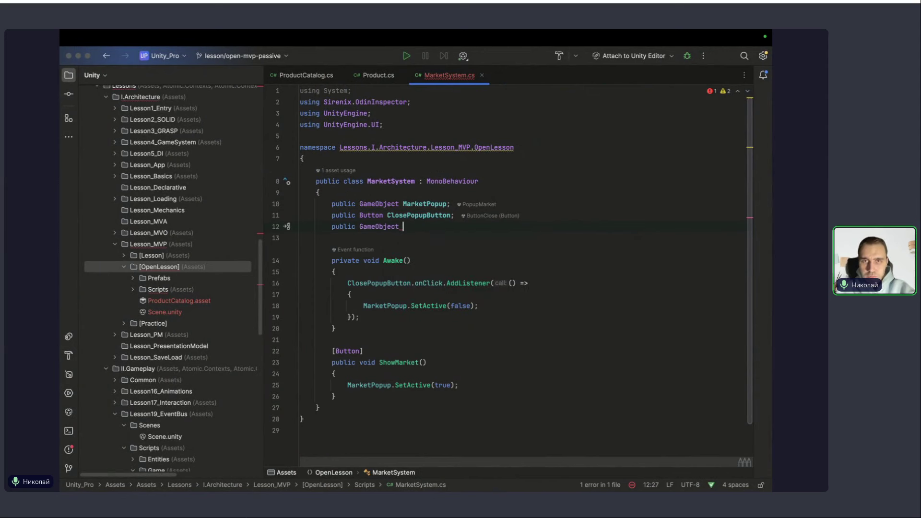
type("Produ")
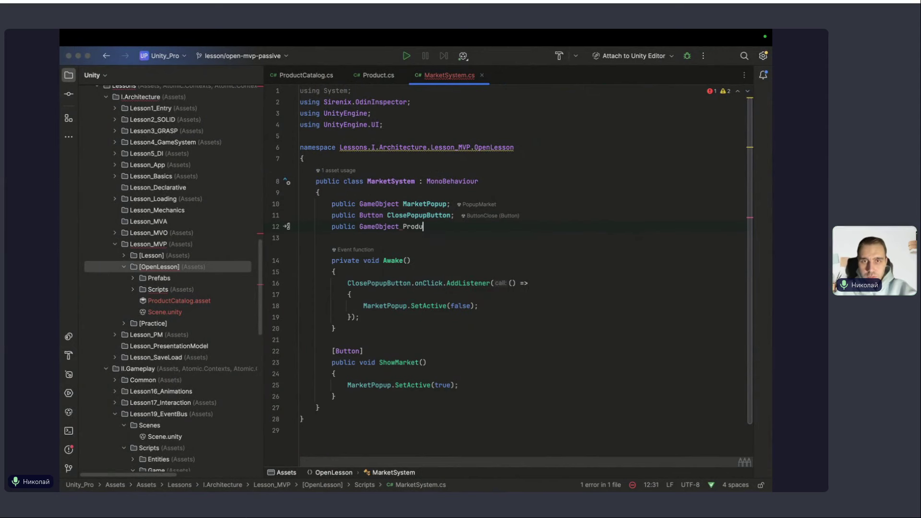
type("ctView")
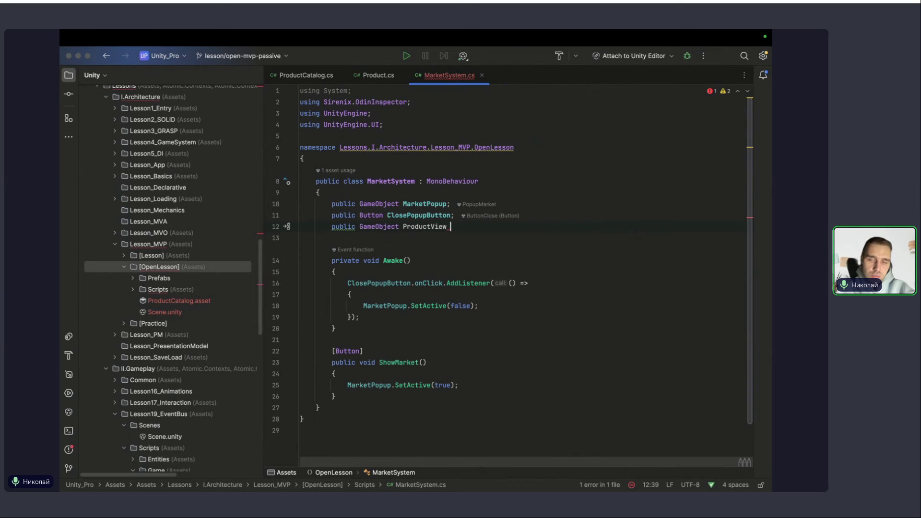
type("Prefab;")
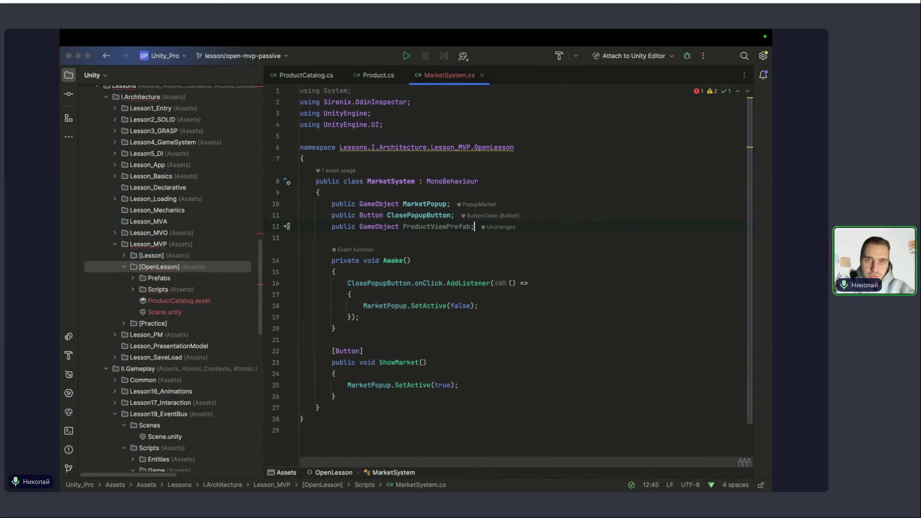
Add a public Transform field named ProductViewContainer below the prefab field.
key("Return")
type("public ")
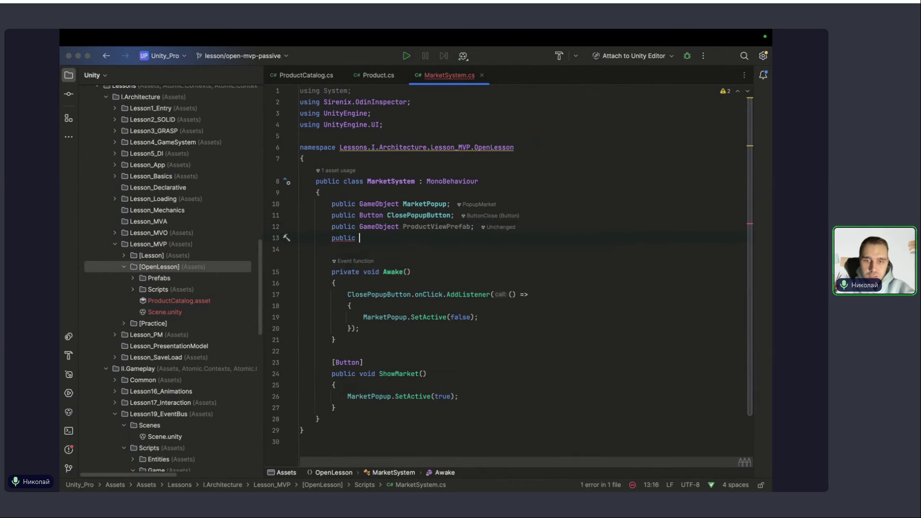
type("G")
key("BackSpace")
type("Tra")
key("Return")
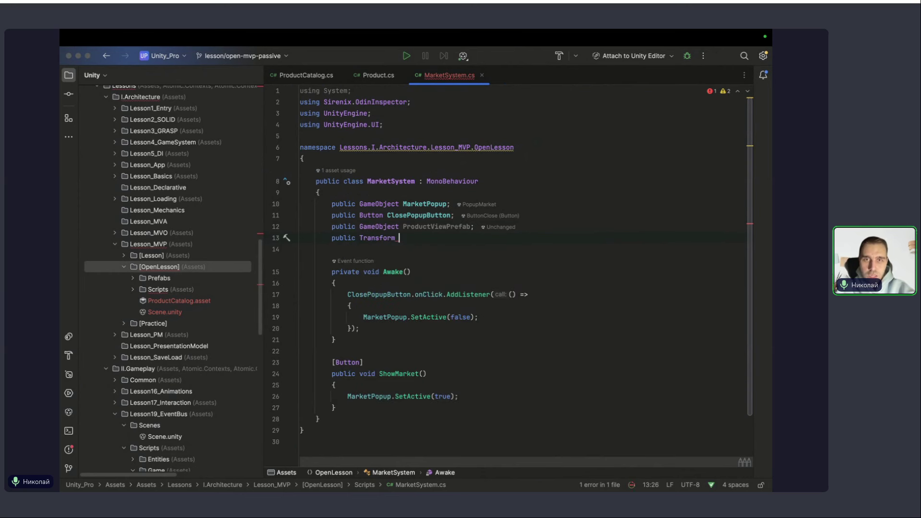
type("Product")
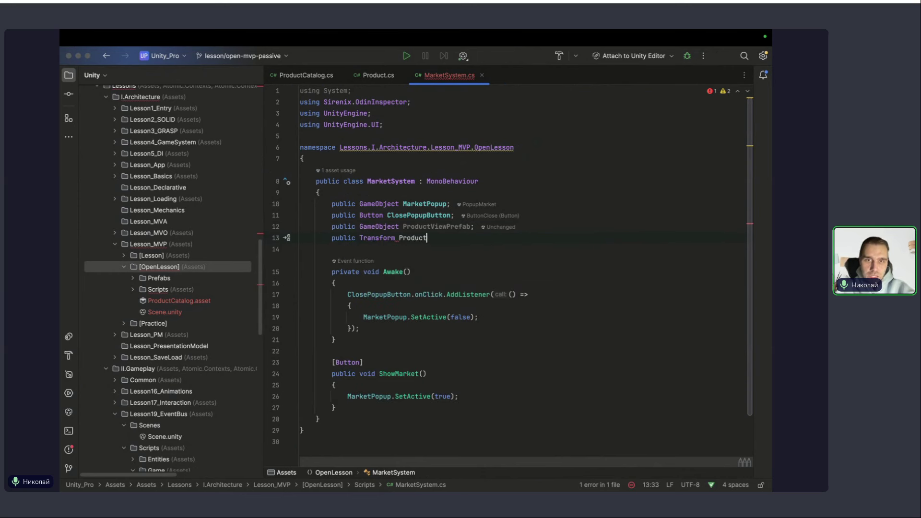
type("ViewCon")
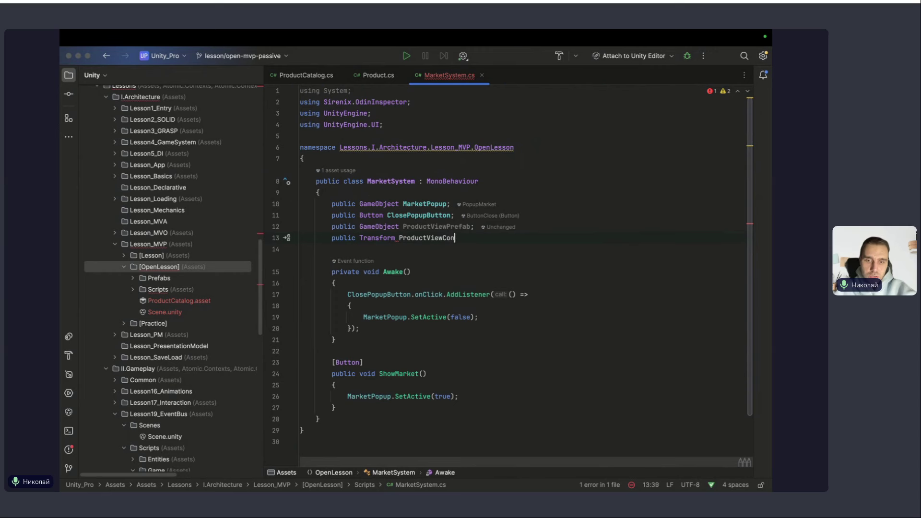
type("tainer;")
Add 'public ProductCatalog ProductCatalog;' on line 16 using autocomplete.
scroll(387, 360, "down", 2)
left_click(387, 360)
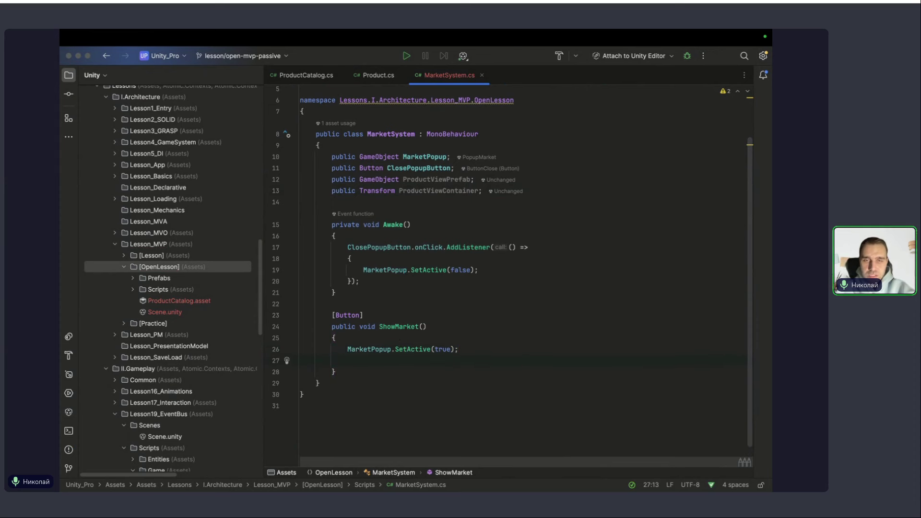
left_click(482, 190)
key("Return")
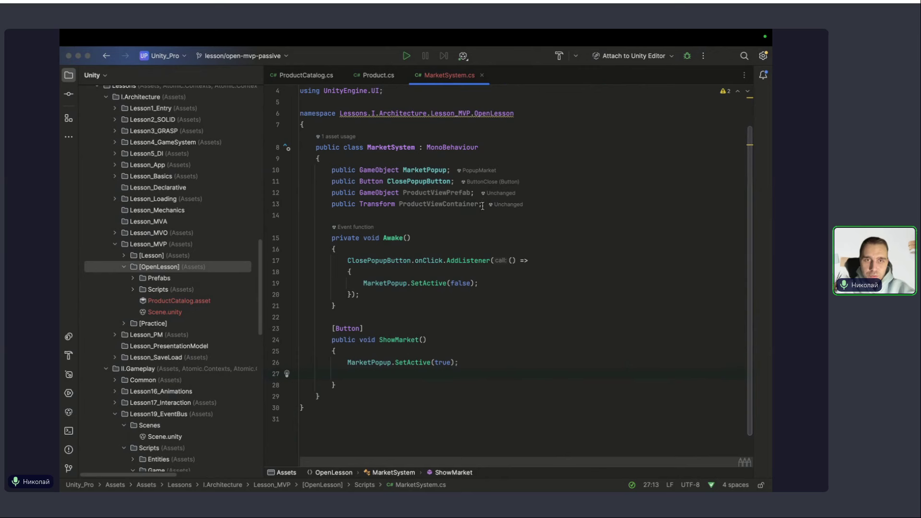
key("Return")
type("public R")
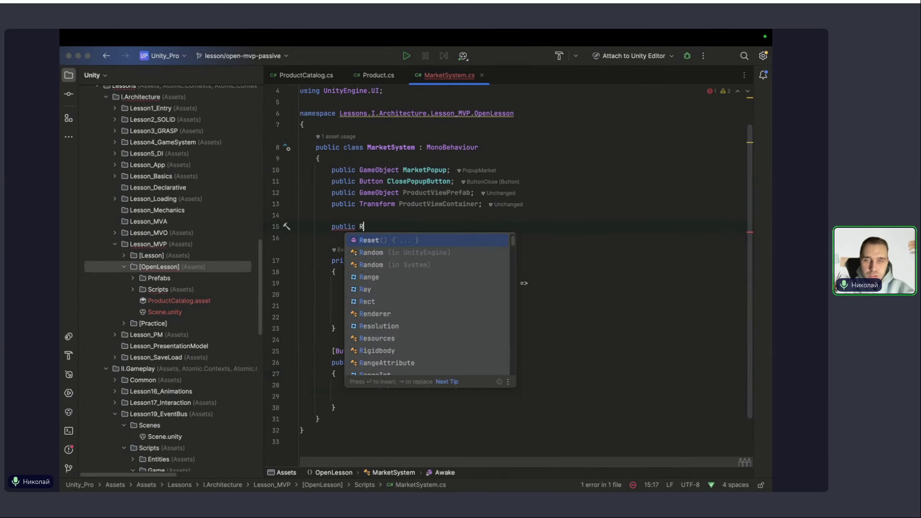
key("BackSpace")
type("Product")
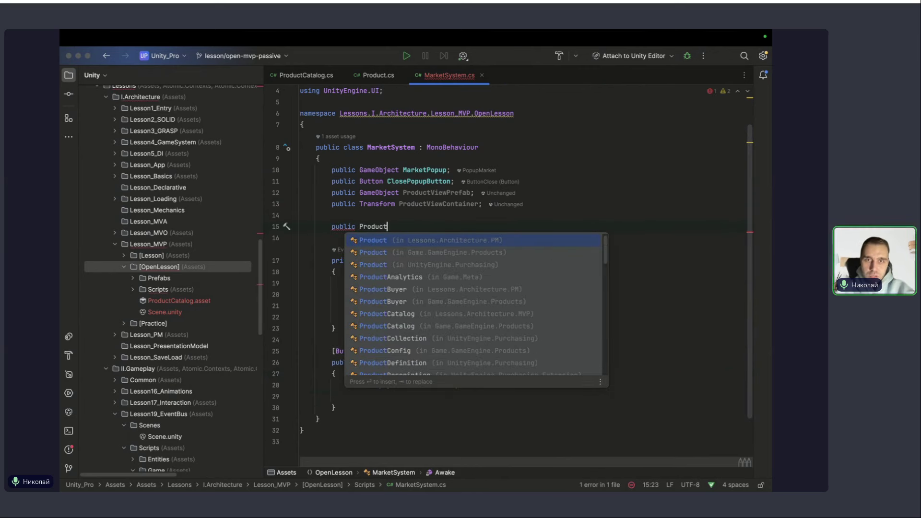
type("c")
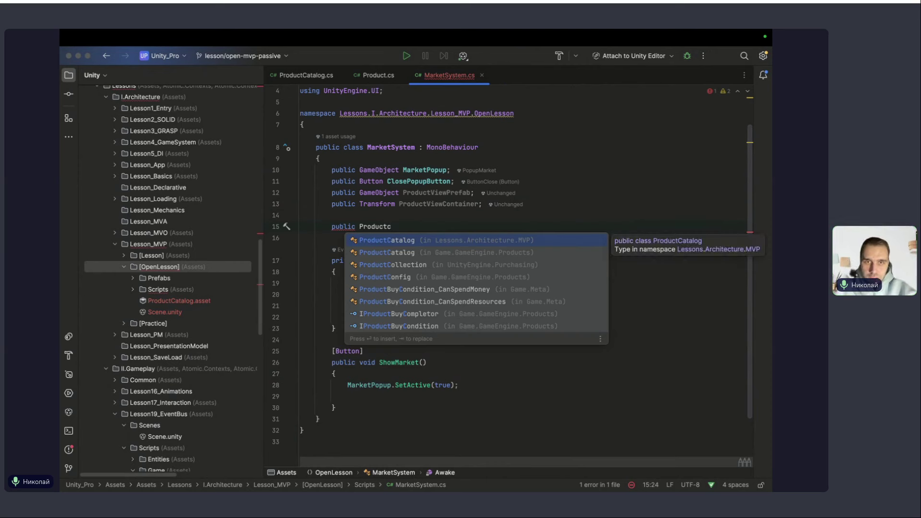
key("Return")
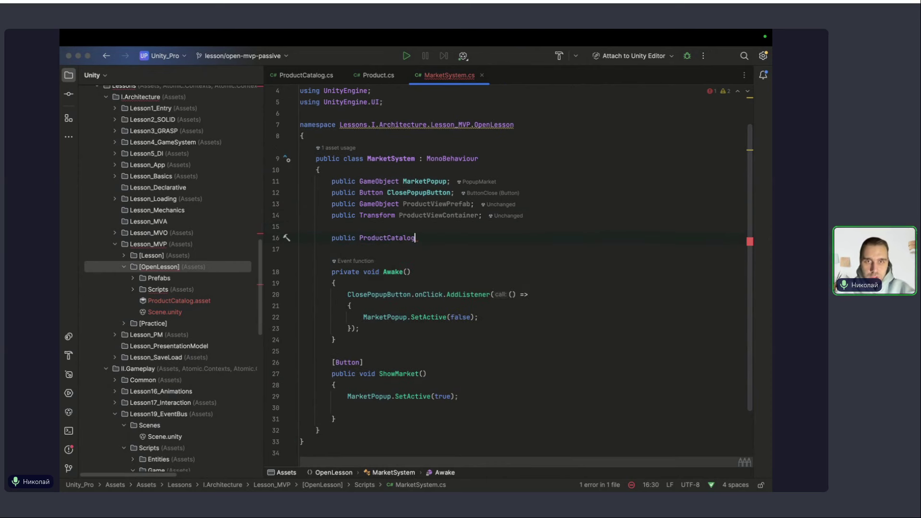
type("ProductCatalog;")
key("Return")
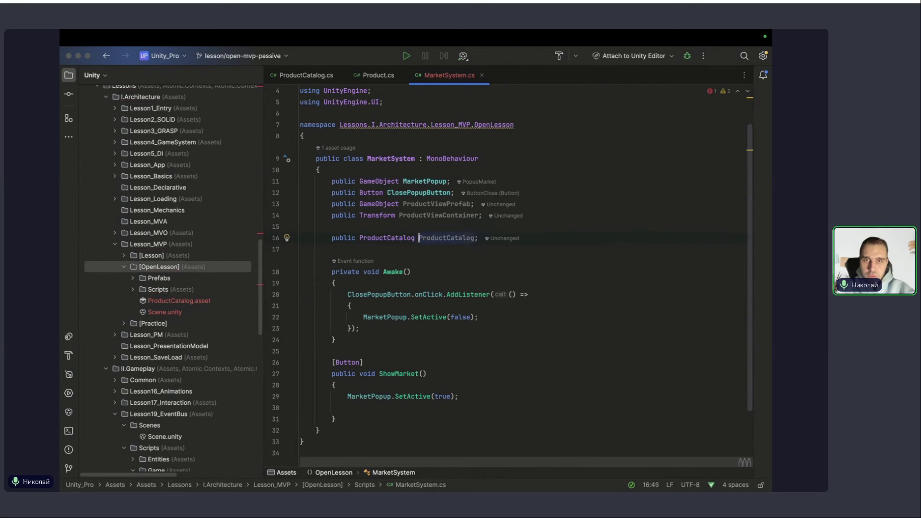
Peek at the ProductCatalog class definition, then return to MarketSystem.cs.
key("super+b")
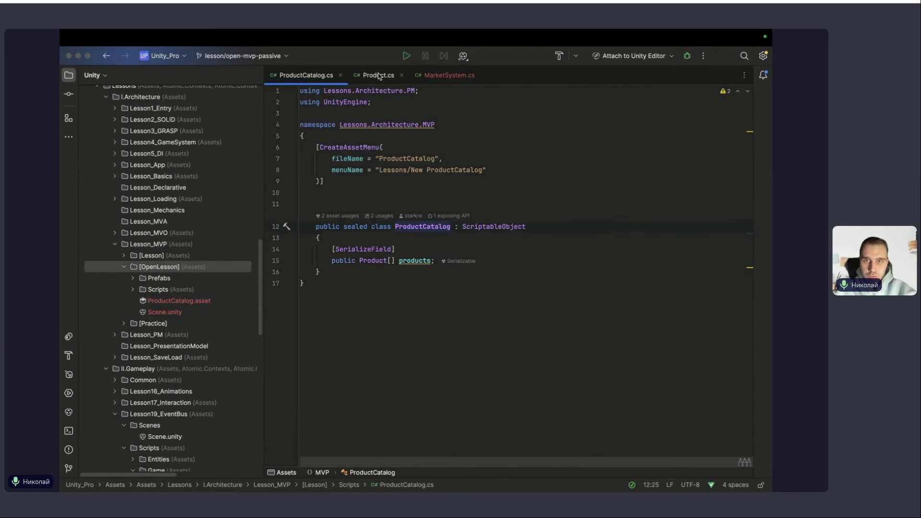
left_click(445, 75)
scroll(392, 358, "down", 2)
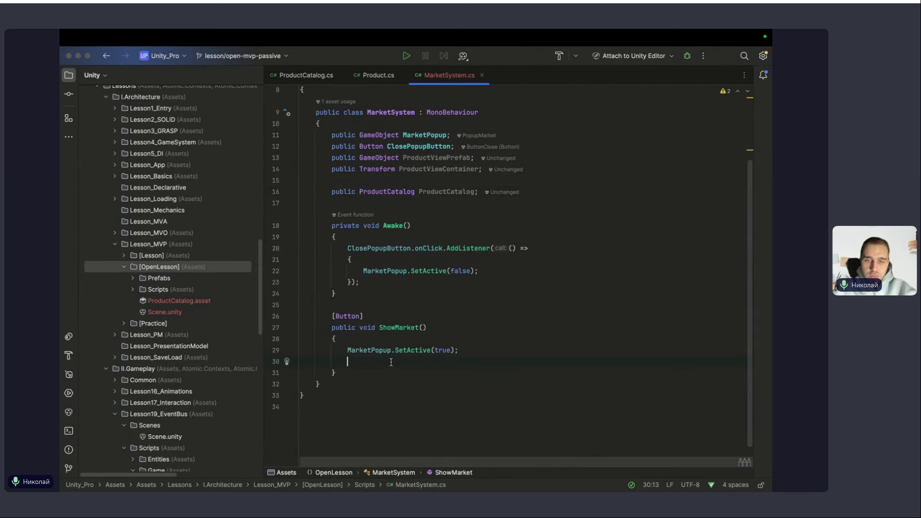
Add a foreach loop over ProductCatalog.products inside ShowMarket.
type("fore")
key("Return")
type("Pr")
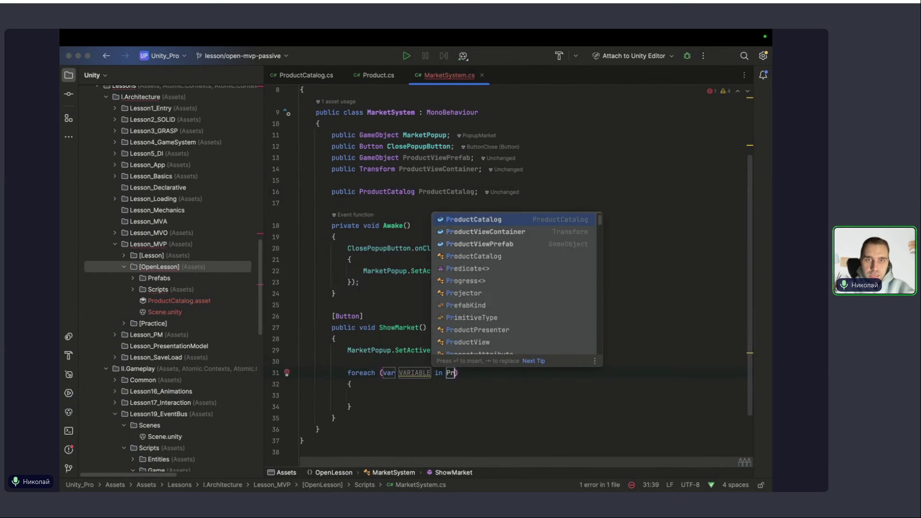
key("Return")
key("Return")
key("Escape")
key("Return")
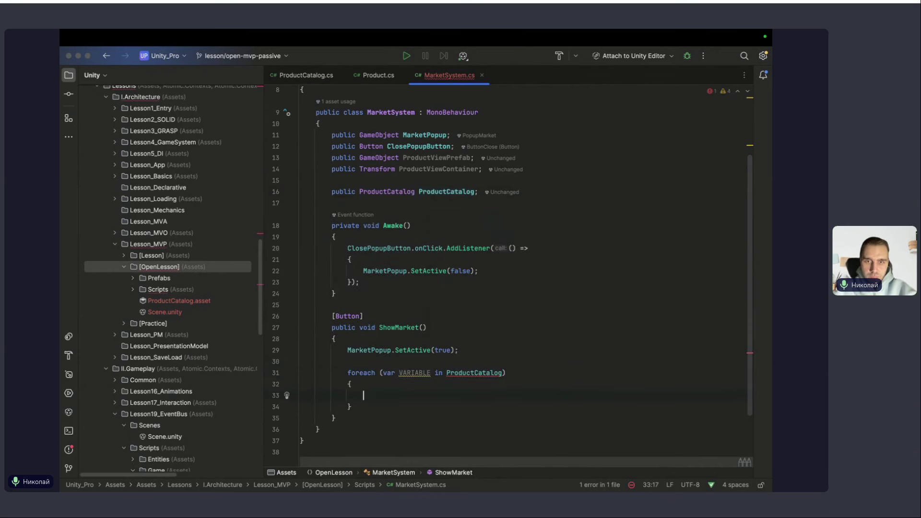
left_click(375, 373)
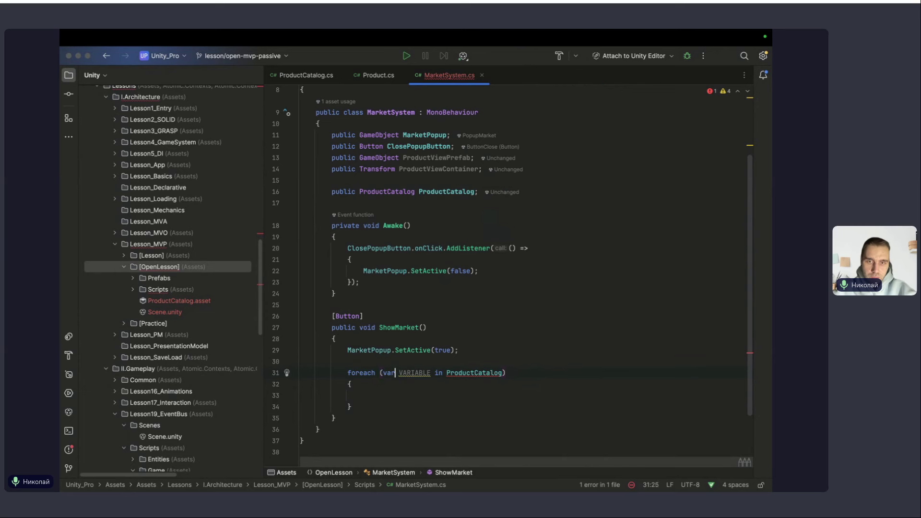
key("Tab")
type("produc")
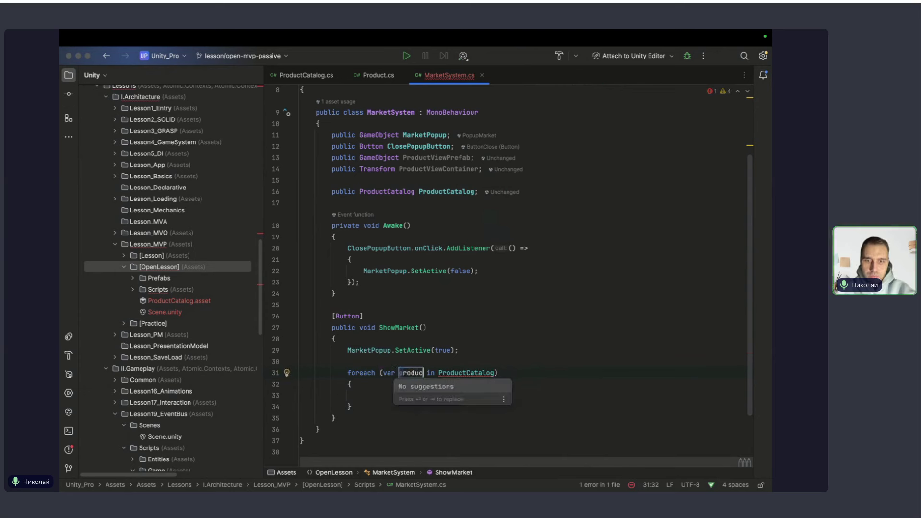
type("t")
type(".")
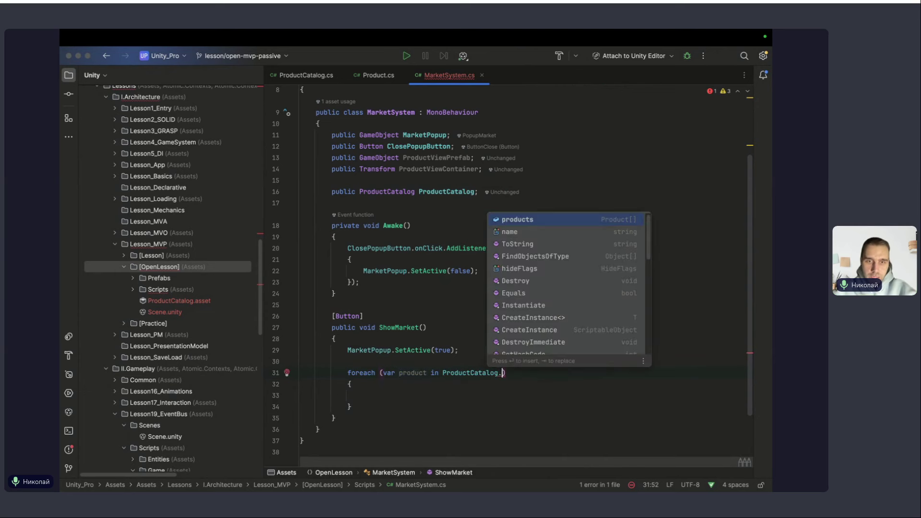
key("Return")
key("Down")
key("Down")
scroll(434, 346, "down", 1)
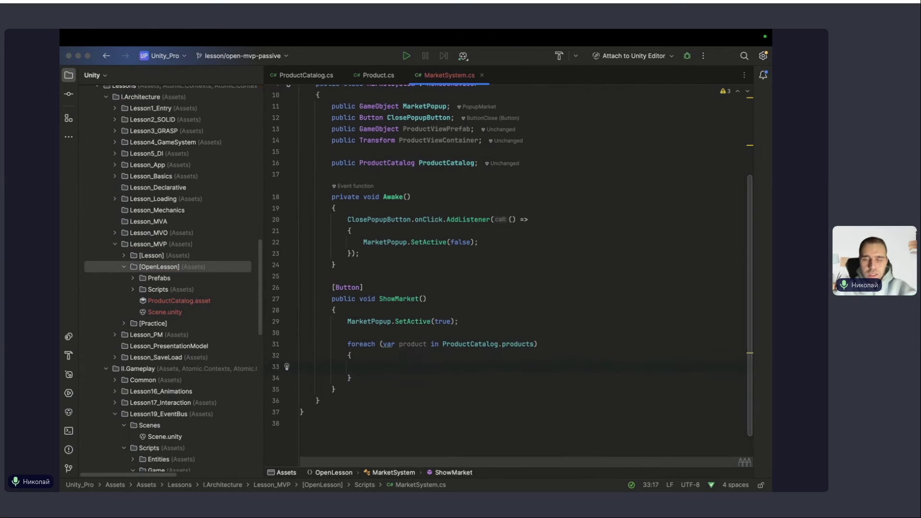
scroll(435, 346, "up", 1)
scroll(434, 346, "down", 1)
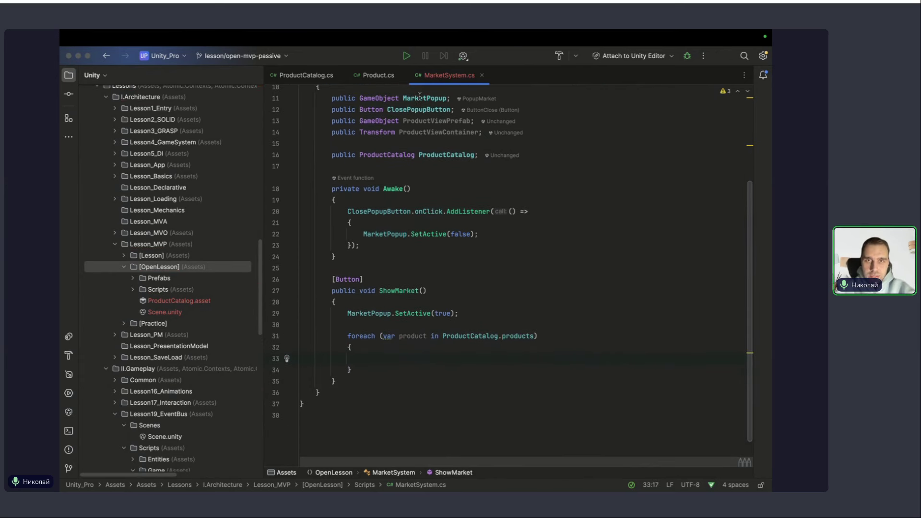
In the loop body, write 'var productView = Instantiate(ProductViewPrefab, transform);'.
type("var view ")
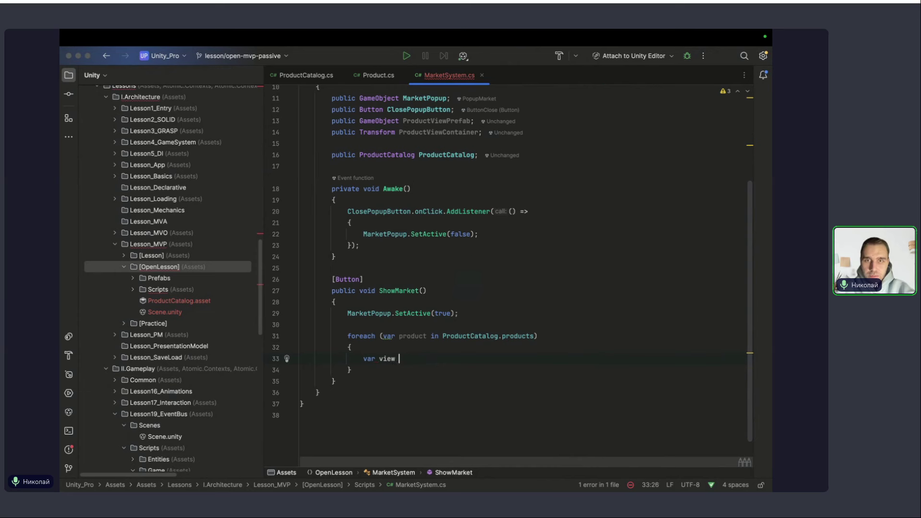
type("=")
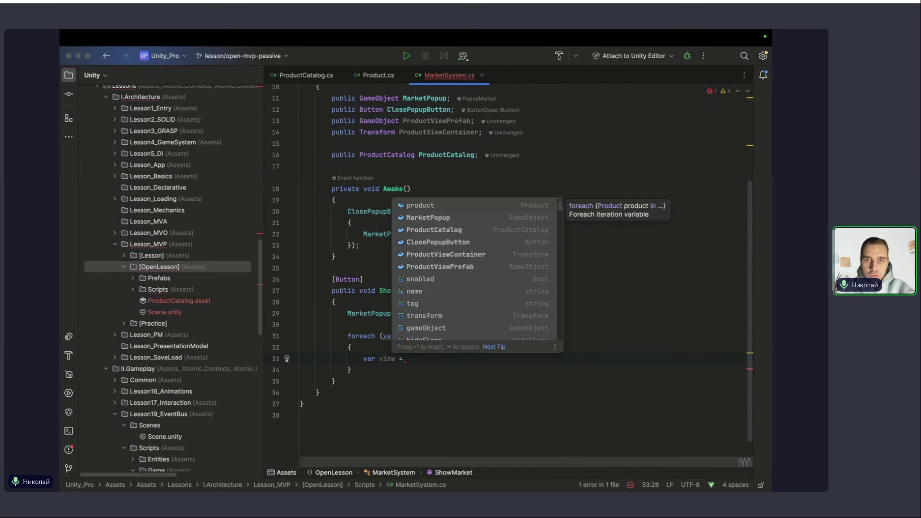
key("alt+shift+Left")
key("alt+shift+Left")
type("product")
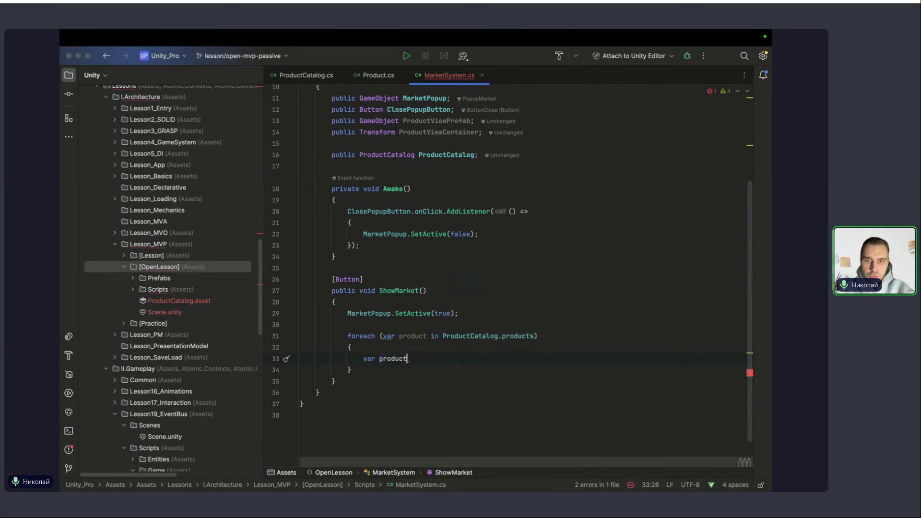
type("View =")
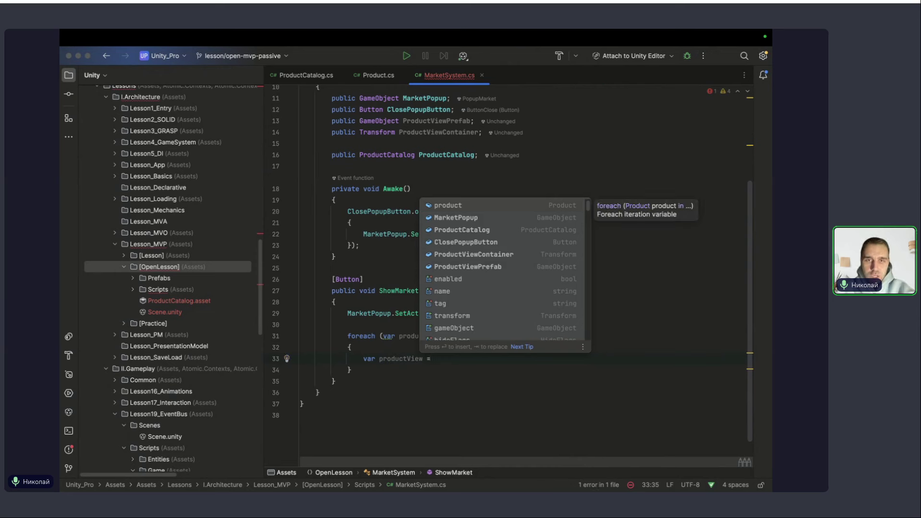
key("Escape")
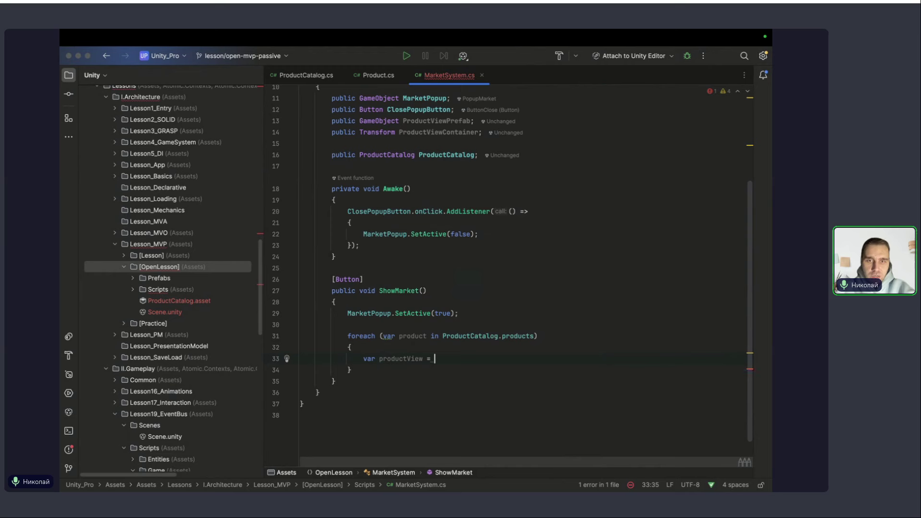
type("Ins")
key("Return")
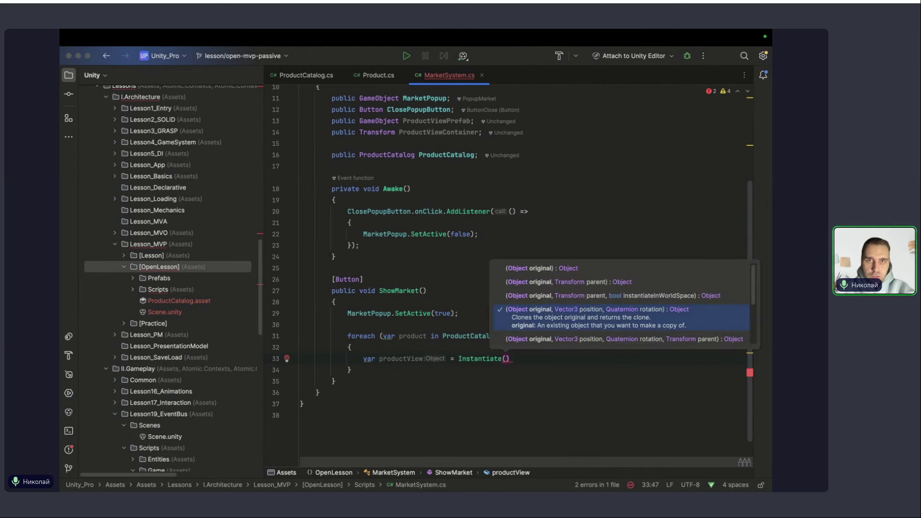
type("pro")
key("Down")
key("Down")
key("Return")
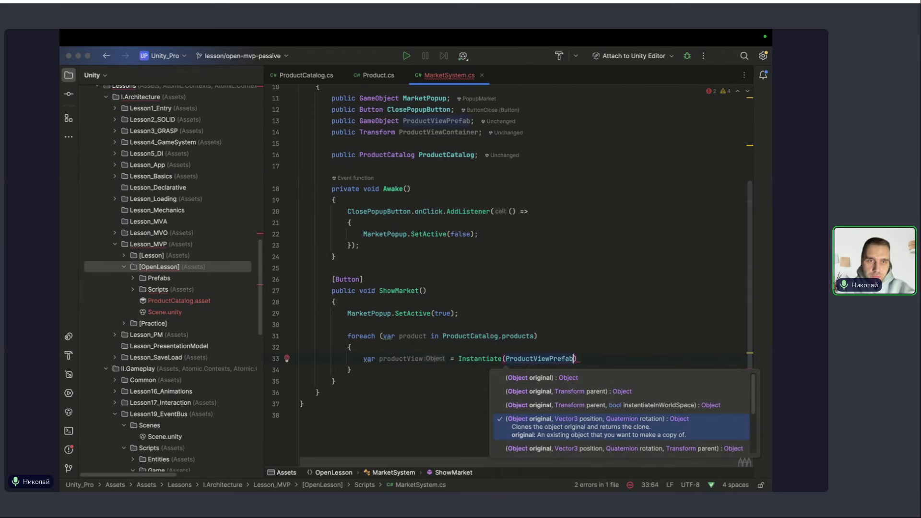
type(", ")
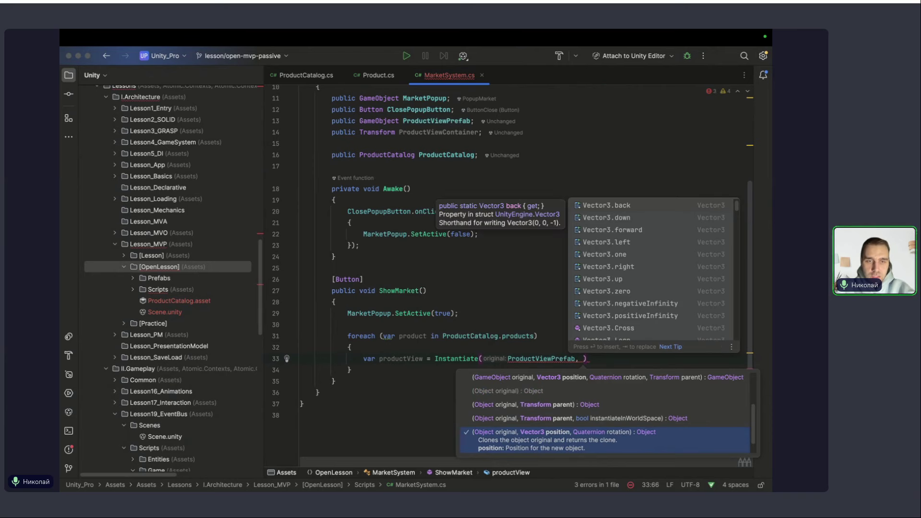
type("tr")
key("Return")
type(");")
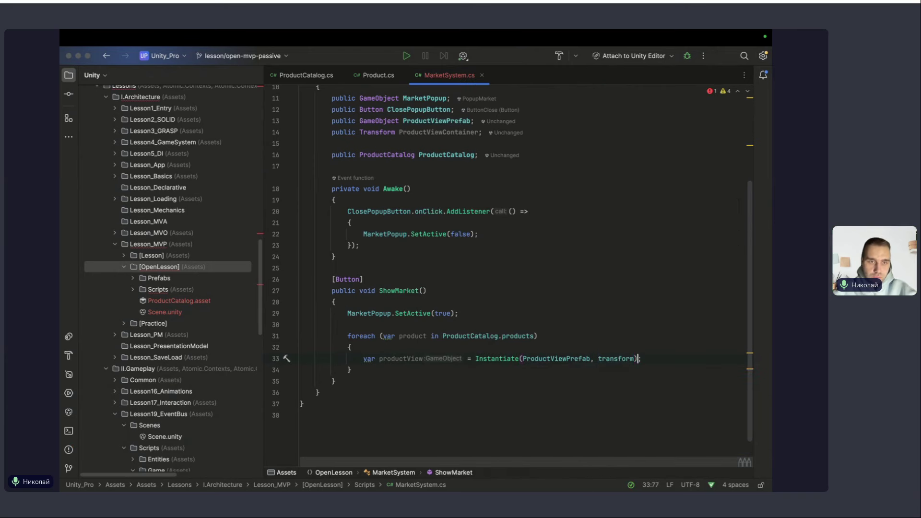
Replace the transform parent argument with ProductViewContainer.
double_click(617, 358)
type("Pro")
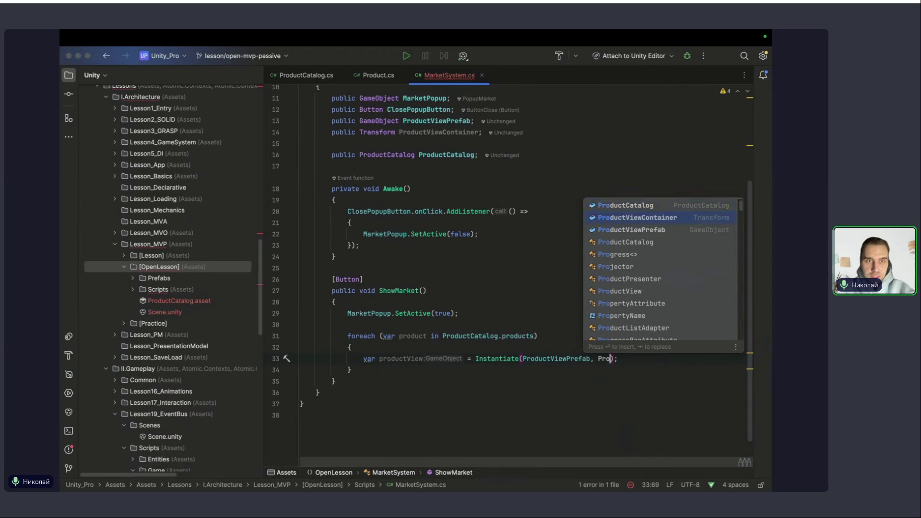
key("Return")
scroll(469, 323, "down", 1)
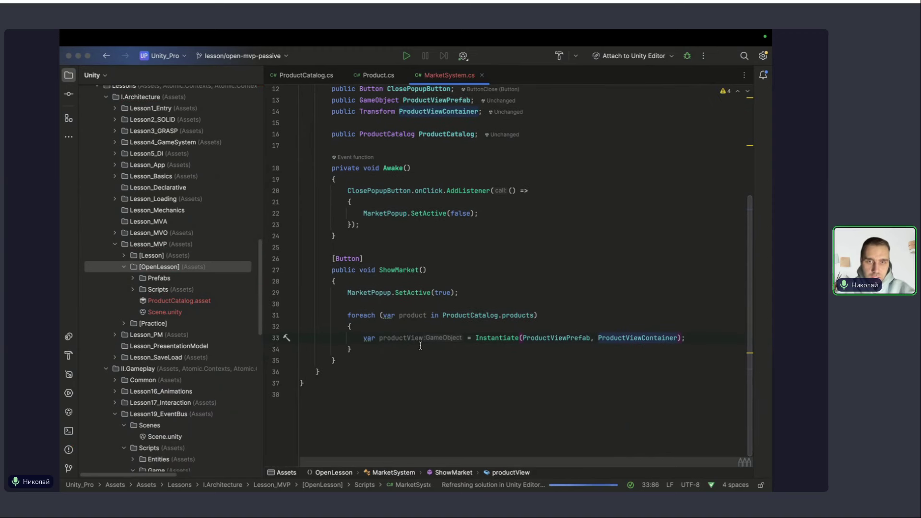
left_click(404, 327)
scroll(404, 339, "up", 1)
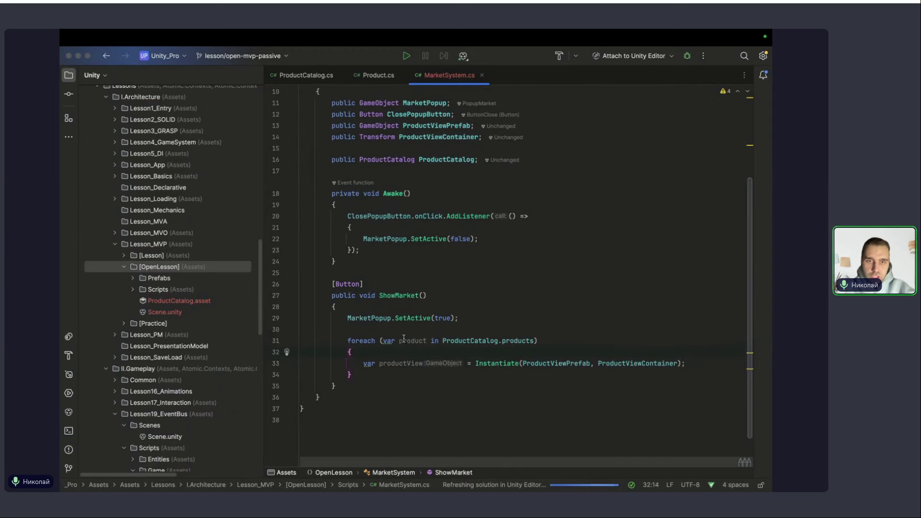
Check the livedigital chat and presentation via Mission Control, then switch to the Unity Editor.
key("ctrl+Up")
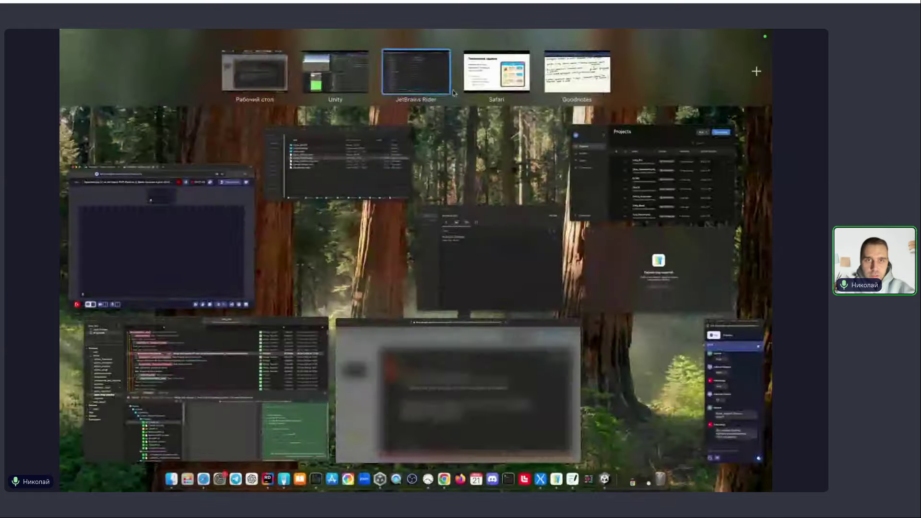
left_click(670, 347)
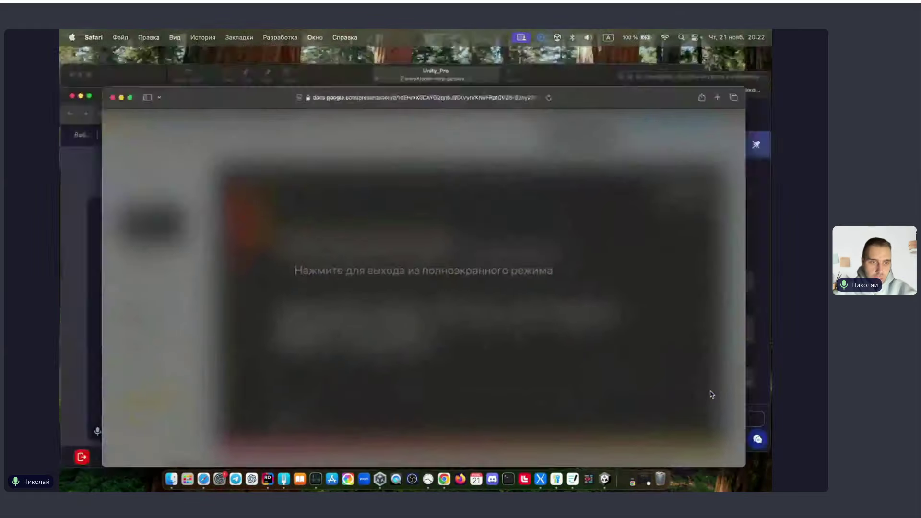
key("ctrl+Up")
left_click(733, 318)
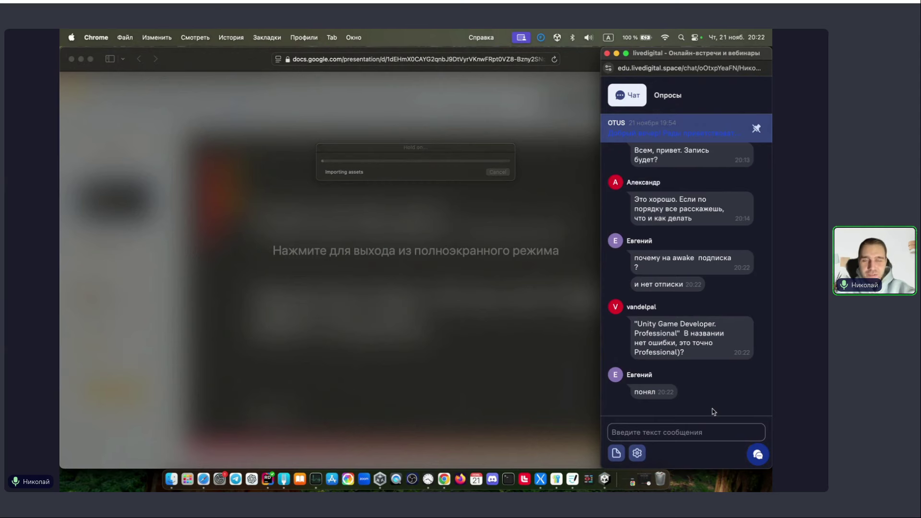
key("ctrl+Up")
left_click(425, 261)
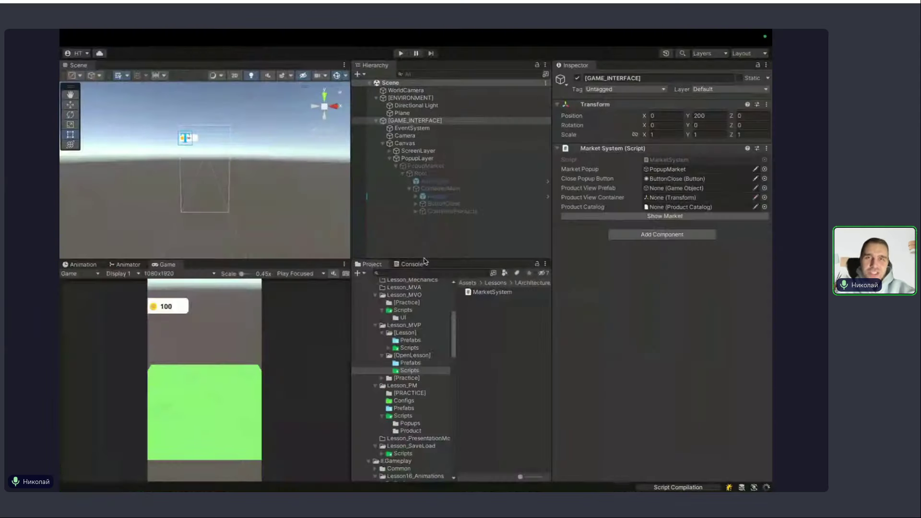
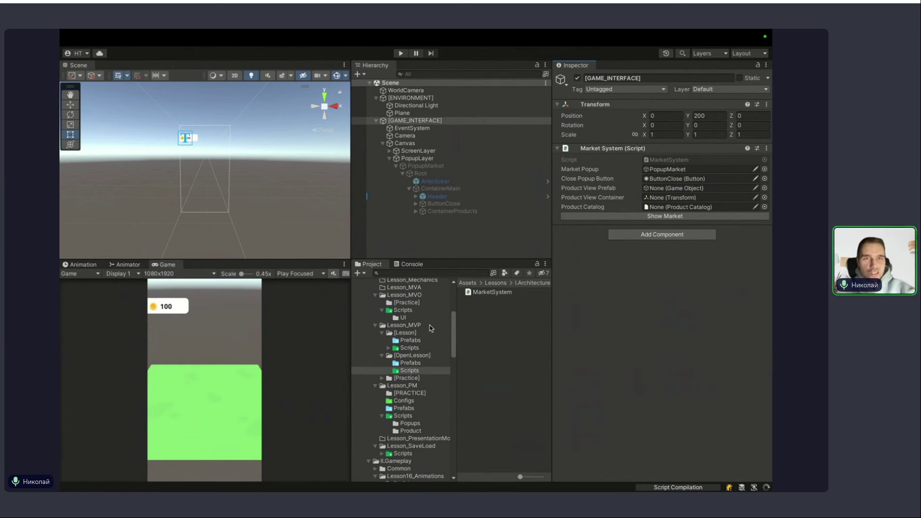
Return to Unity and assign the ViewProduct prefab as Market System's product view.
key("ctrl+Up")
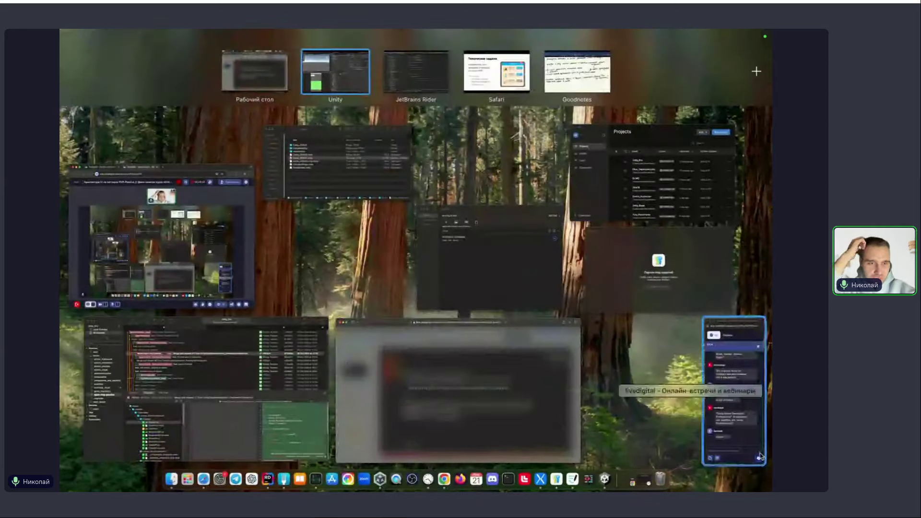
left_click(747, 433)
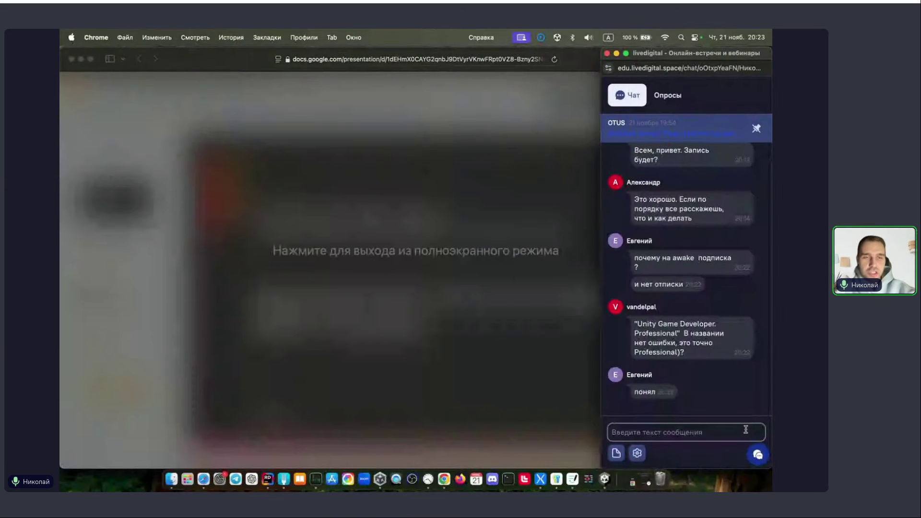
key("ctrl+Up")
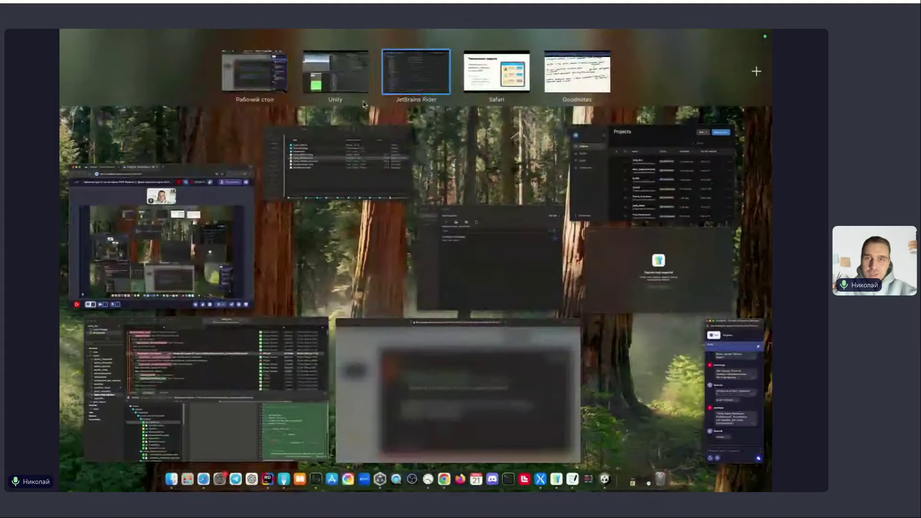
left_click(360, 91)
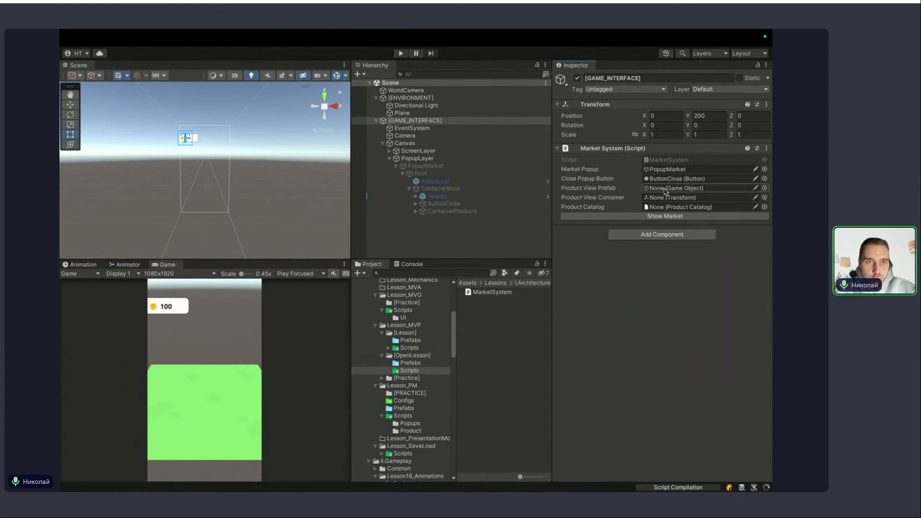
left_click(413, 363)
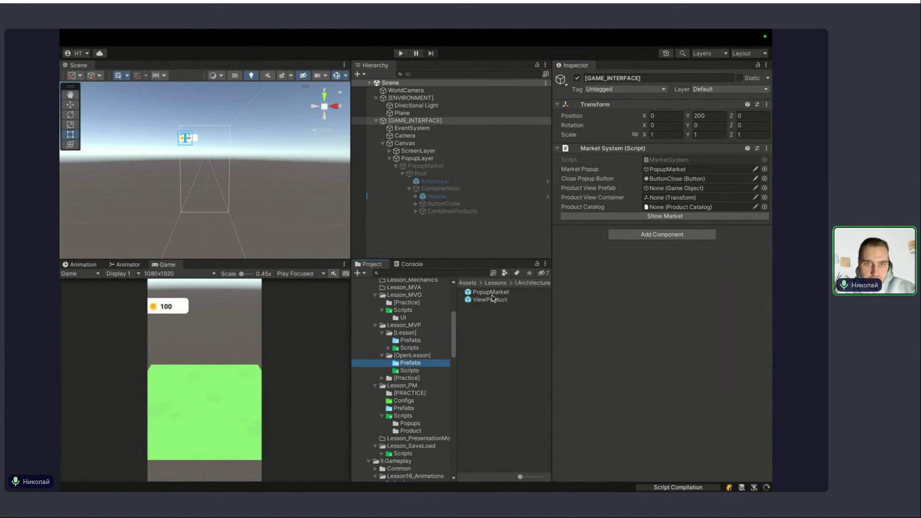
left_click_drag(492, 298, 684, 189)
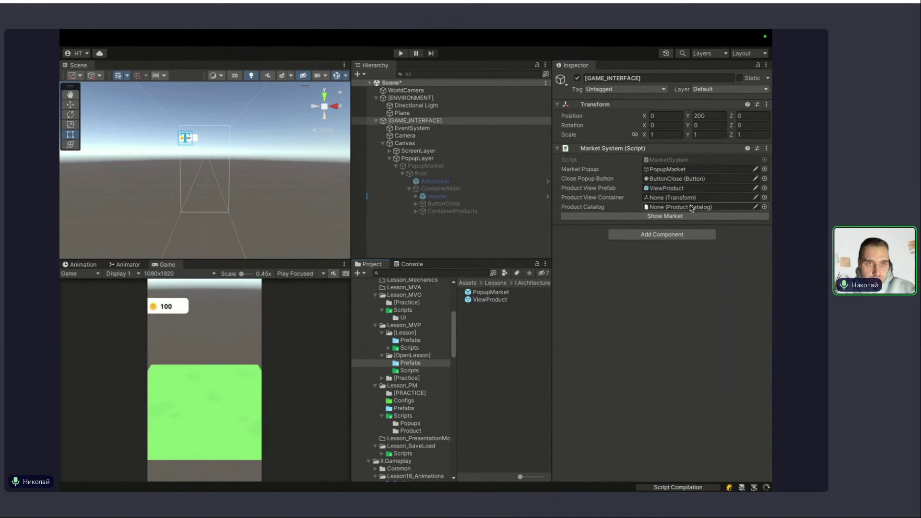
Activate PopupMarket and assign its Content object as Market System's product view container.
left_click(440, 189)
left_click(426, 166)
left_click(577, 77)
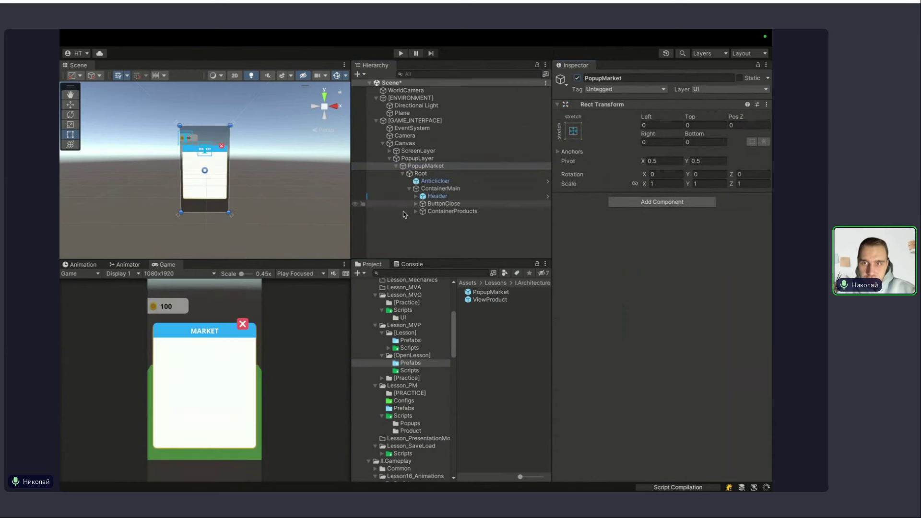
left_click(422, 188)
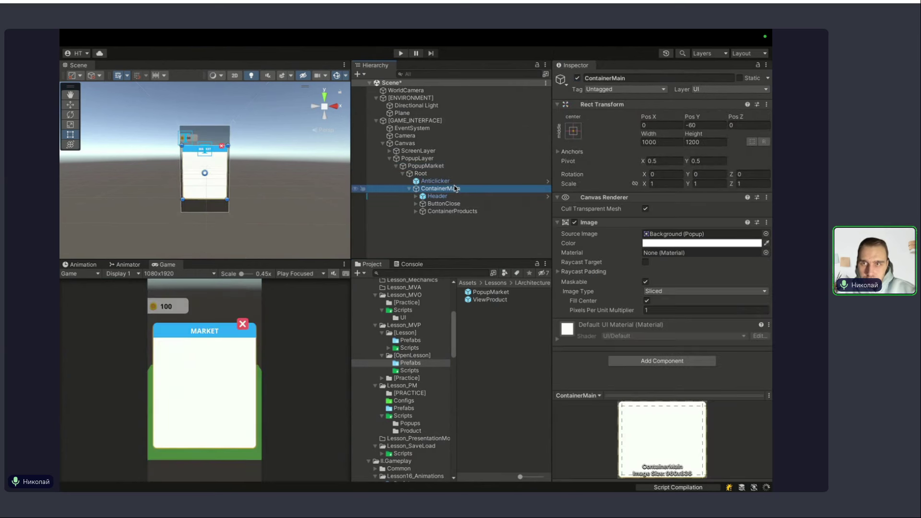
left_click(433, 213)
left_click(429, 219)
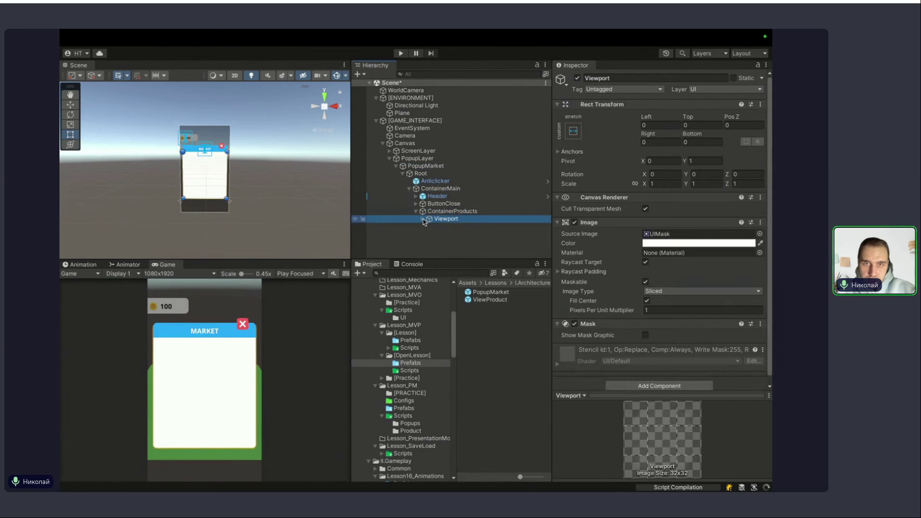
left_click_drag(441, 227, 434, 119)
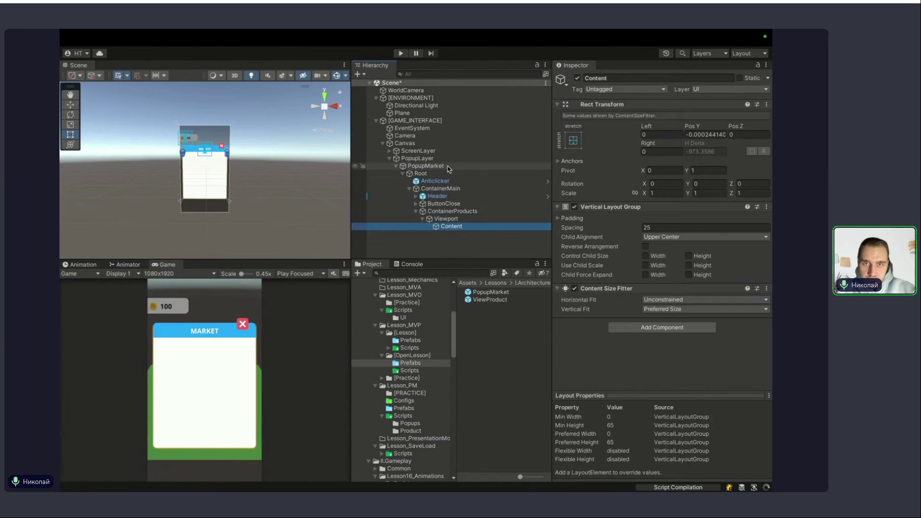
left_click(433, 120)
mouse_move(451, 226)
left_mouse_down()
mouse_move(693, 208)
mouse_move(686, 198)
left_mouse_up()
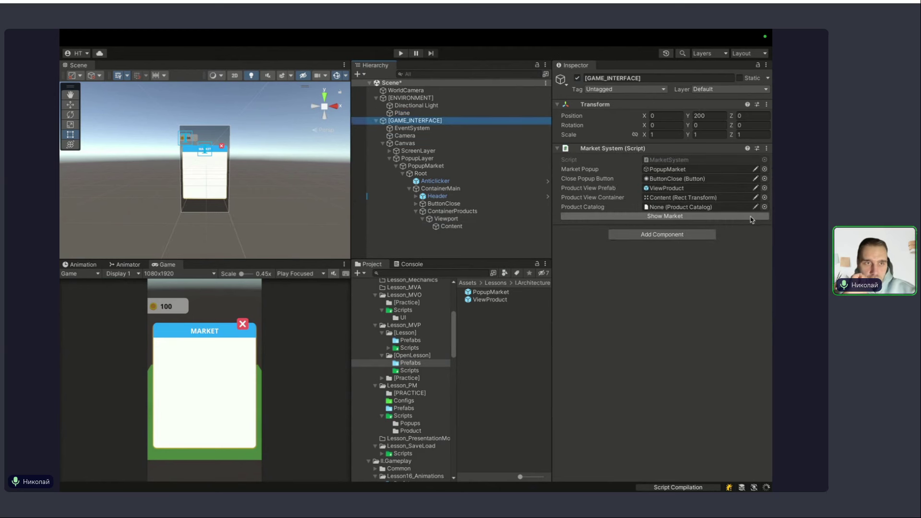
Pick ProductCatalog in the object picker for the catalog field and save the scene.
left_click(764, 208)
left_click(425, 240)
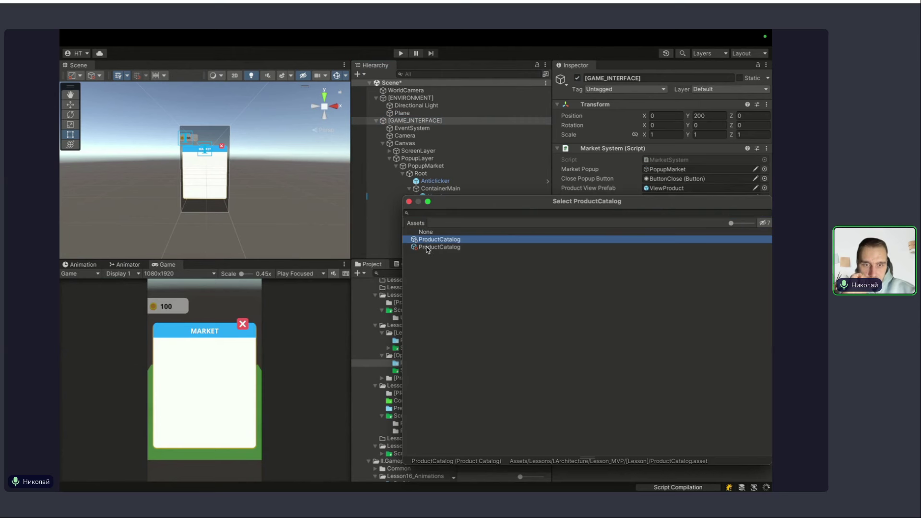
left_click(427, 247)
double_click(432, 246)
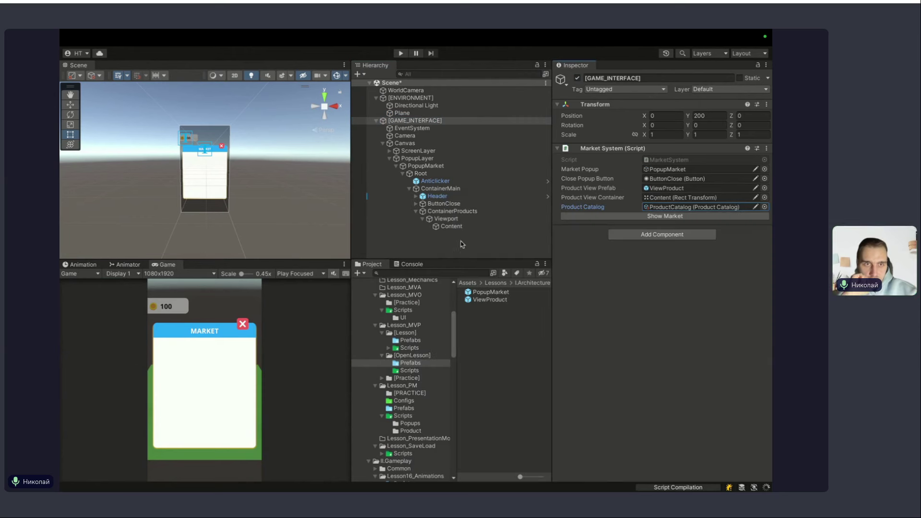
left_click(411, 356)
left_click(483, 329)
key("ctrl+s")
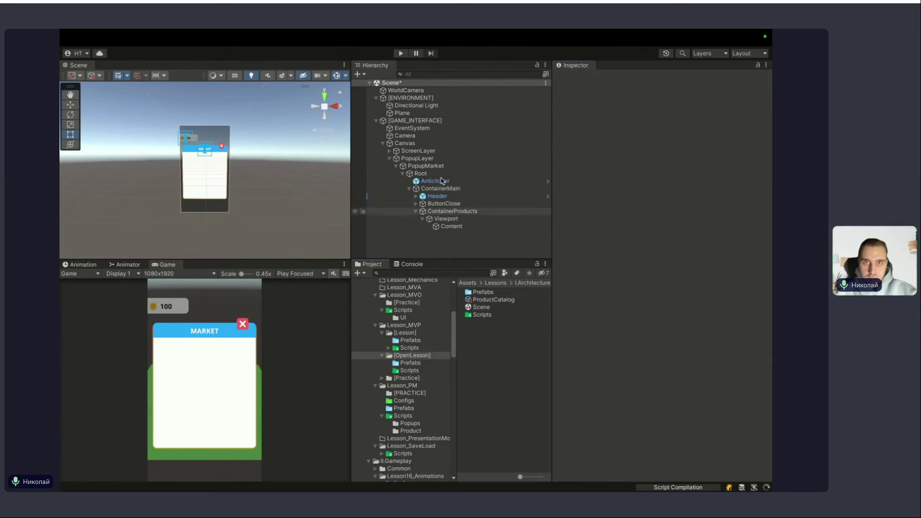
Deactivate the PopupMarket object and start Play mode.
left_click(441, 173)
left_click(434, 158)
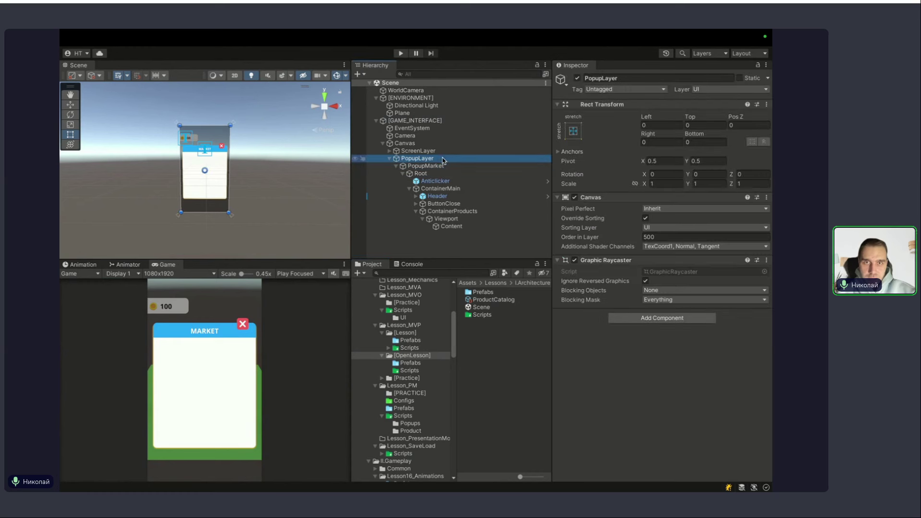
left_click(444, 188)
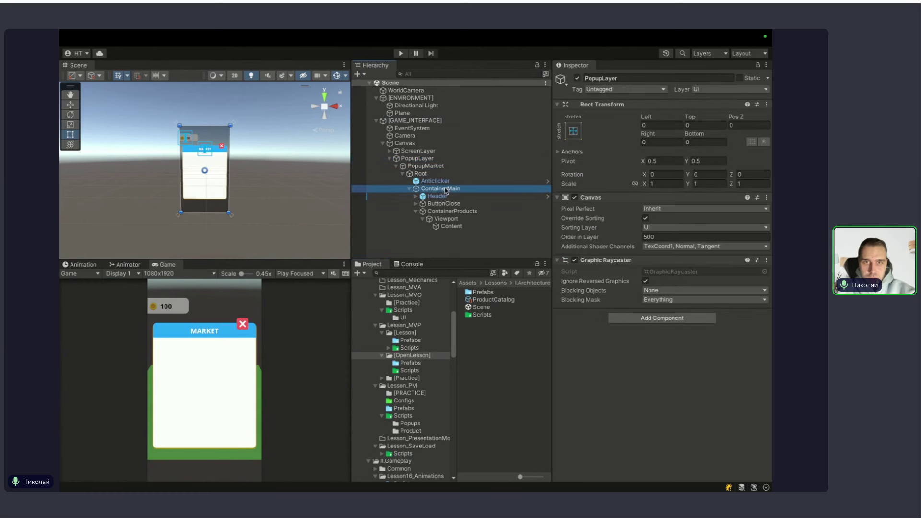
left_click(451, 211)
left_click(441, 167)
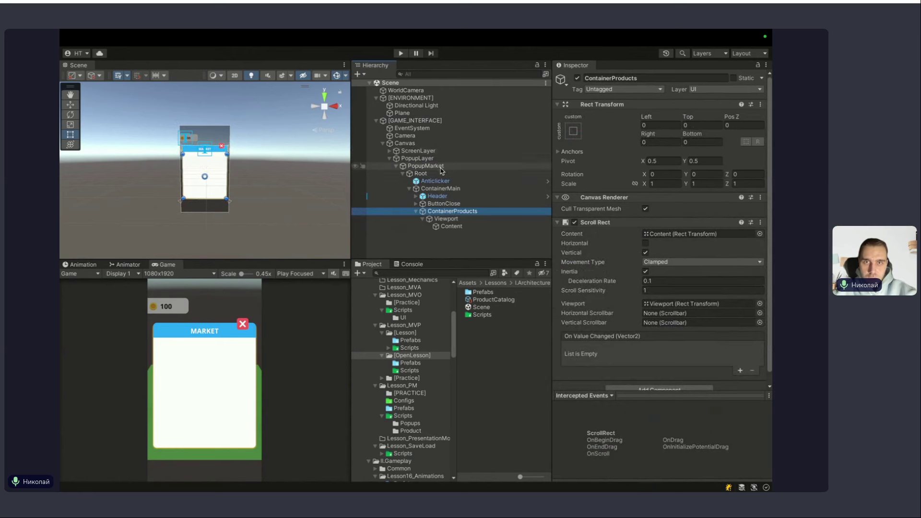
left_click(579, 79)
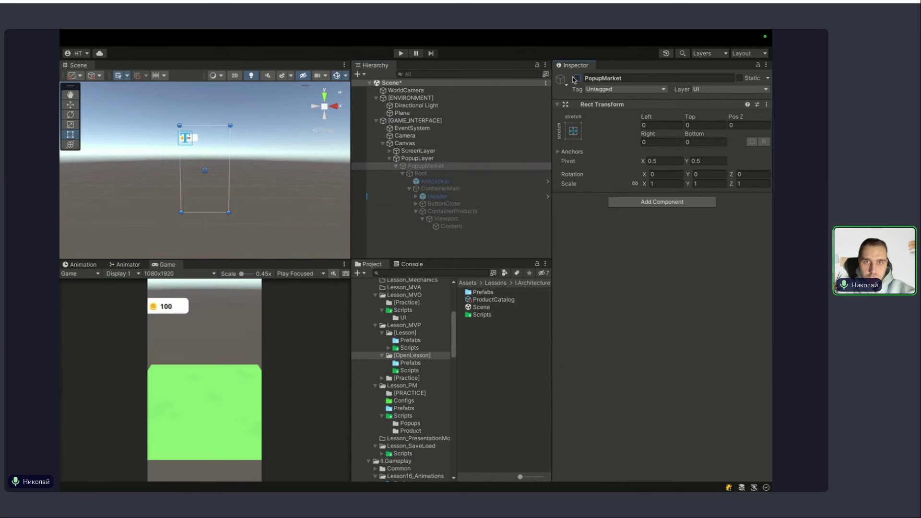
left_click(415, 120)
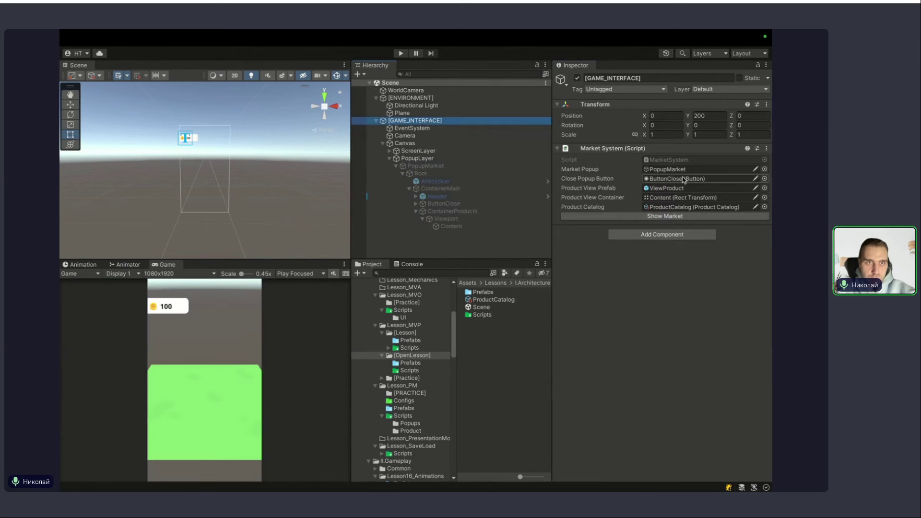
key("ctrl+p")
Open the Market popup, close it with the X, and reopen it to see duplicated Arcane Boots cards.
left_click(665, 216)
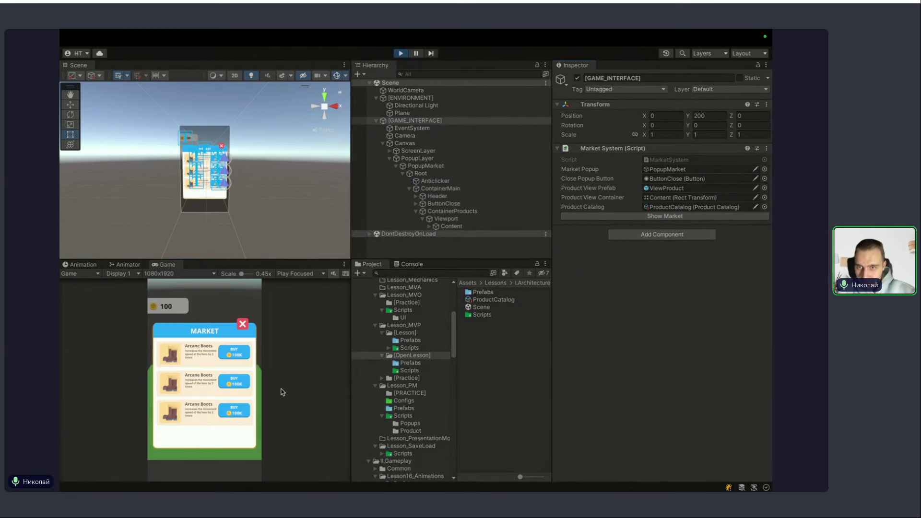
left_click(242, 326)
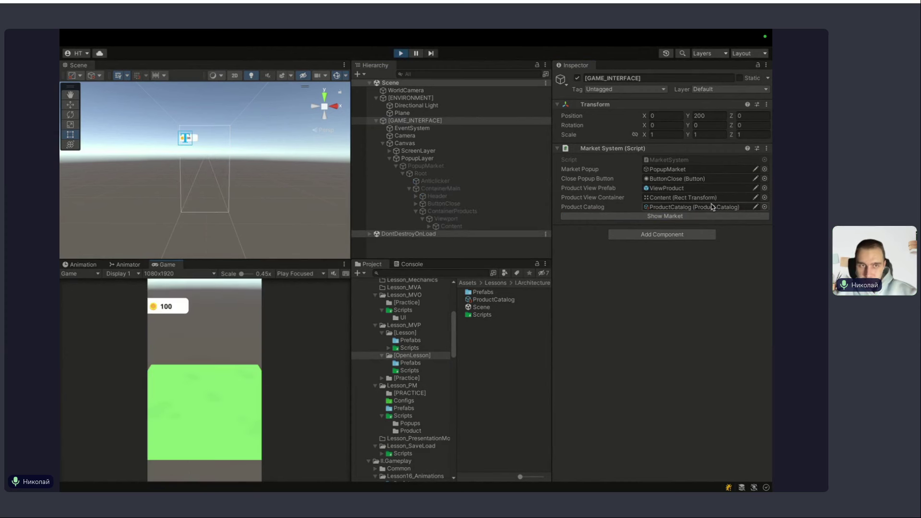
left_click(701, 218)
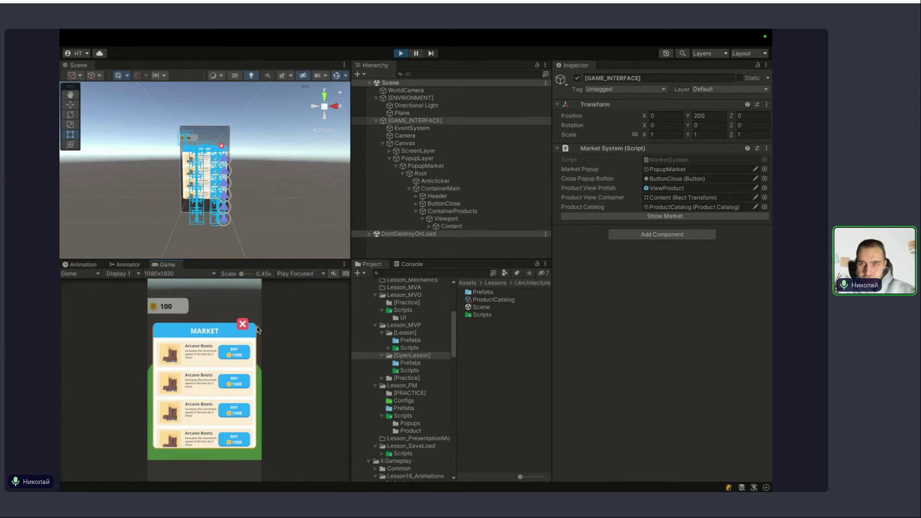
key("ctrl+Up")
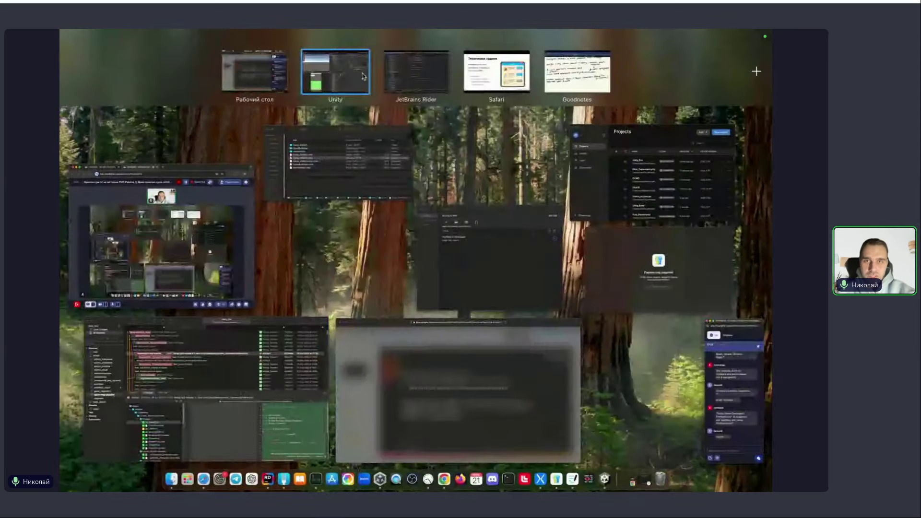
Add a private List<GameObject> _productViews = new() field to MarketSystem.
left_click(416, 258)
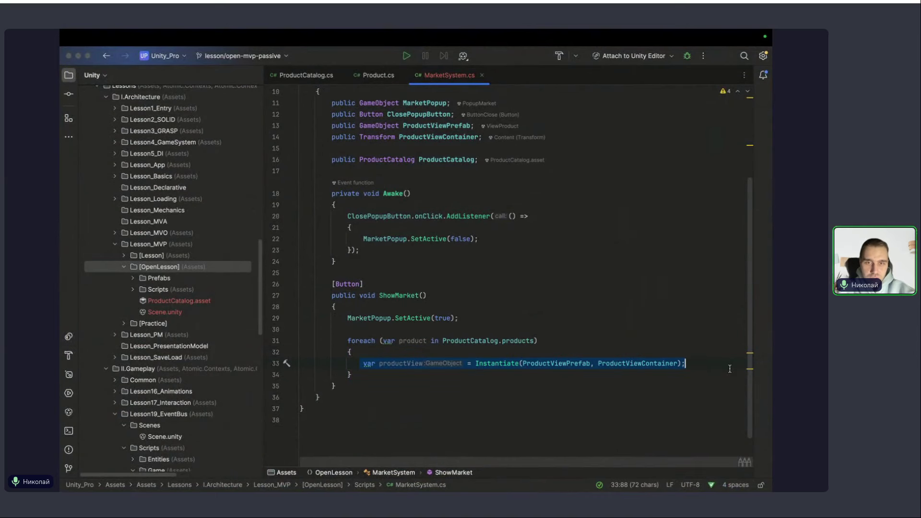
left_click(479, 155)
key("Return")
key("Return")
type("pu")
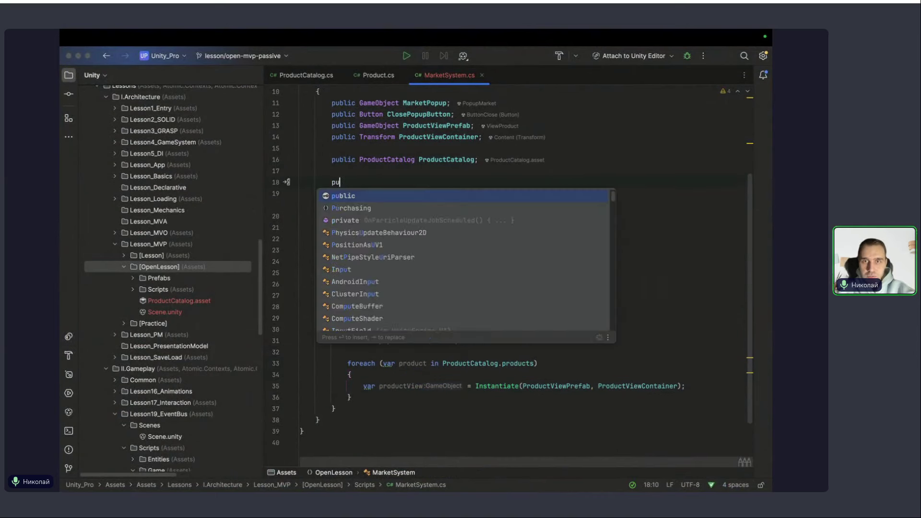
type("blic List<")
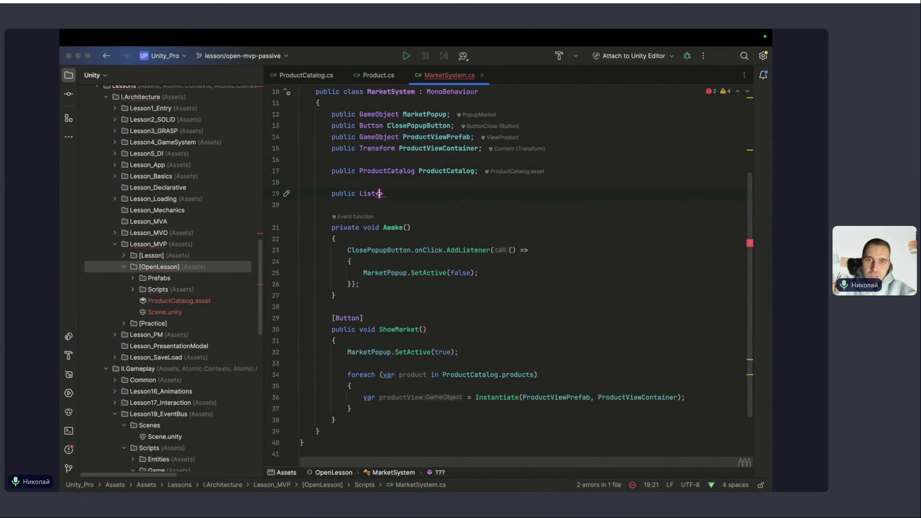
key("super+BackSpace")
type("private L")
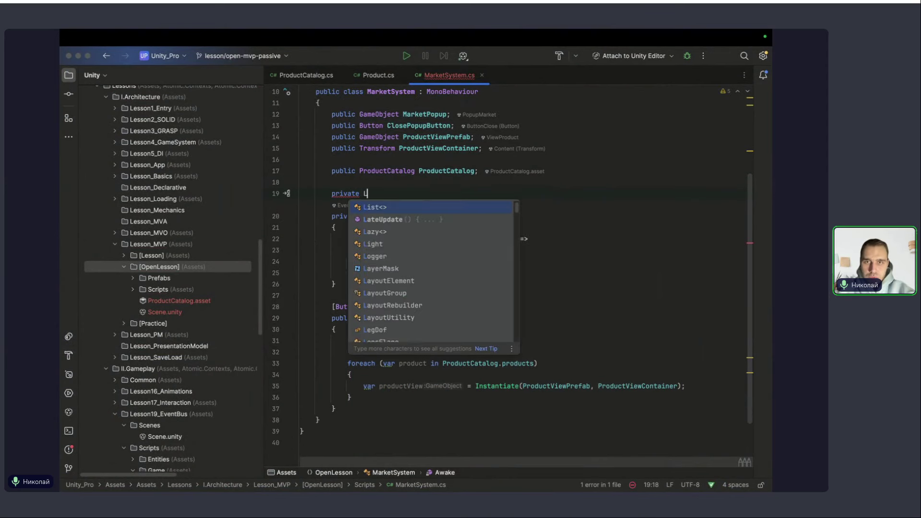
type("ist<")
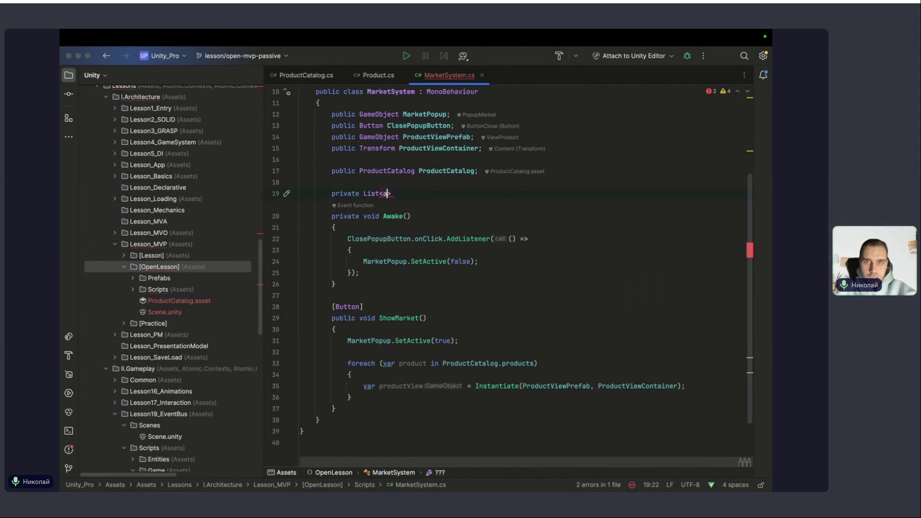
type("Game")
key("Return")
type("_")
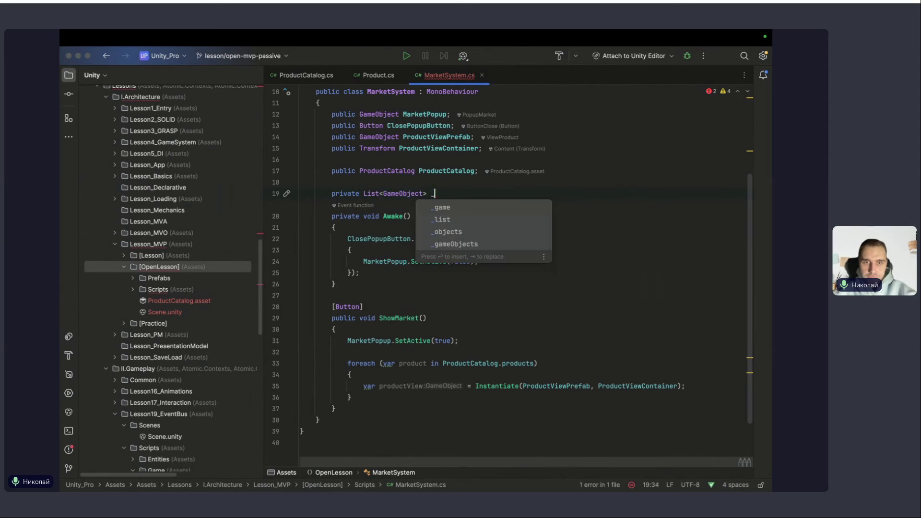
type("prod")
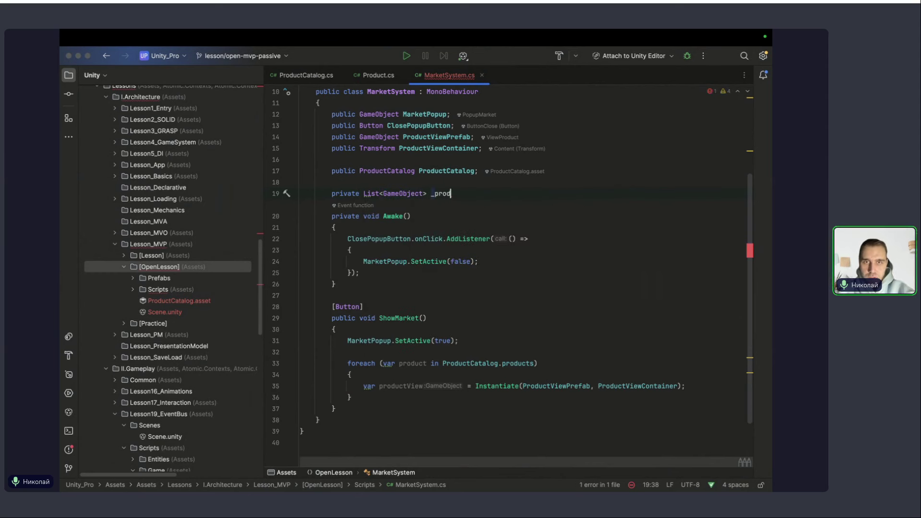
type("uctVuctViews")
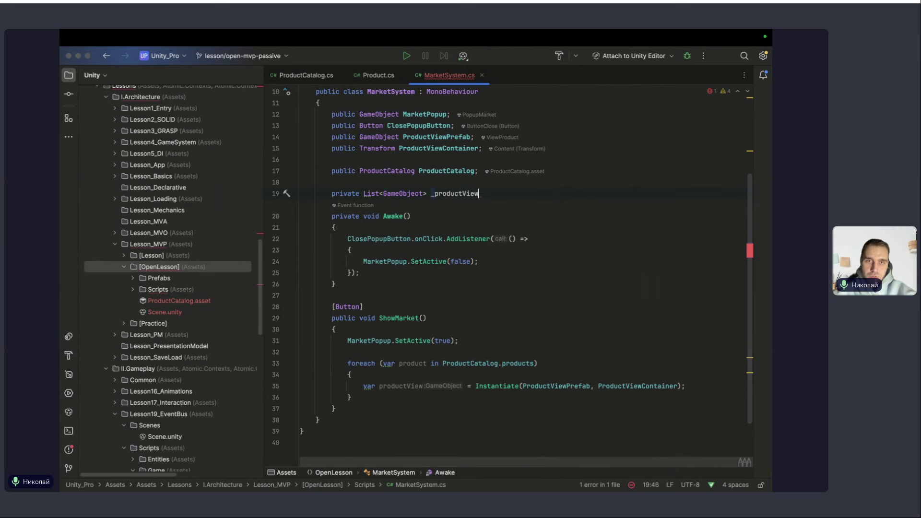
type(" = new;")
key("Down")
key("Return")
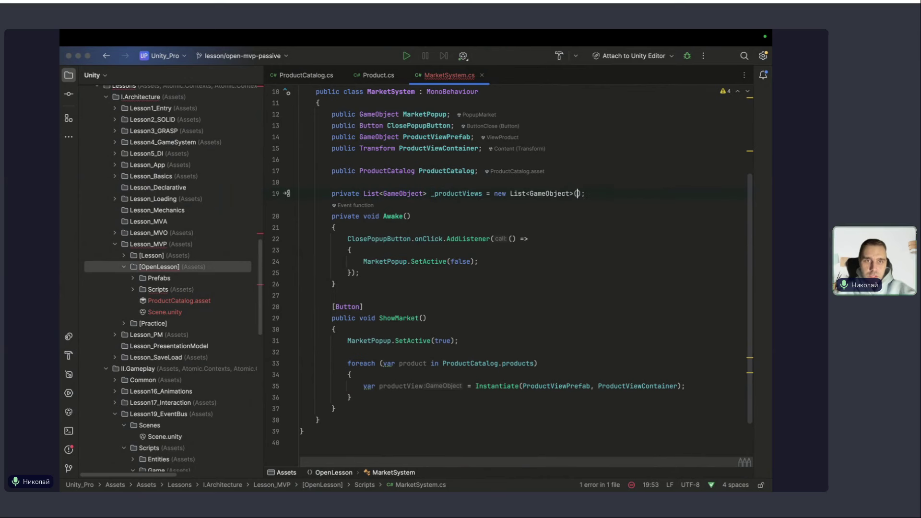
key("alt+Return")
key("Return")
Store each spawned view by calling _productViews.Add(productView) after Instantiate.
key("Return")
left_click(685, 397)
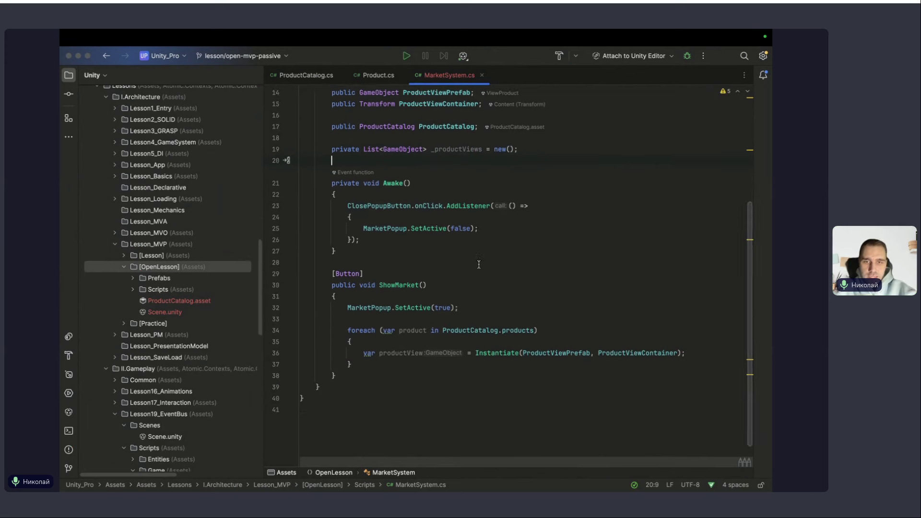
key("Return")
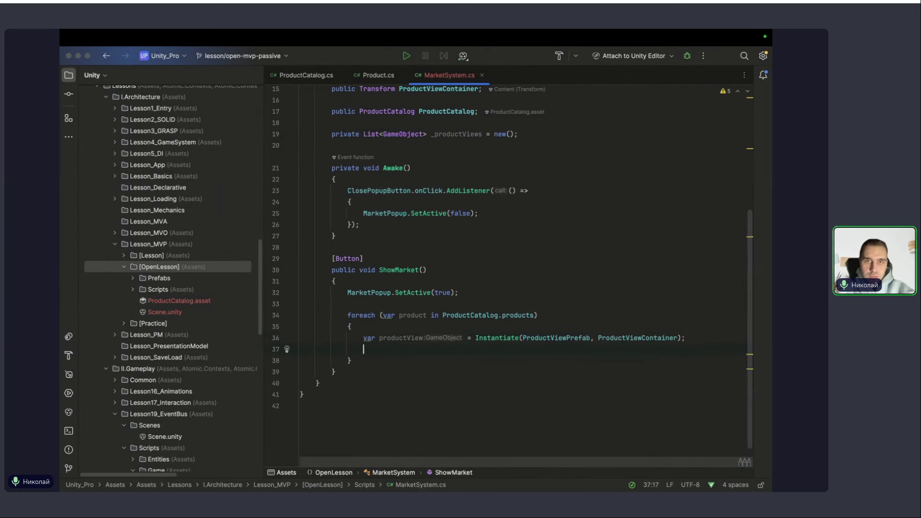
type("_pr")
key("Return")
type(".Ad")
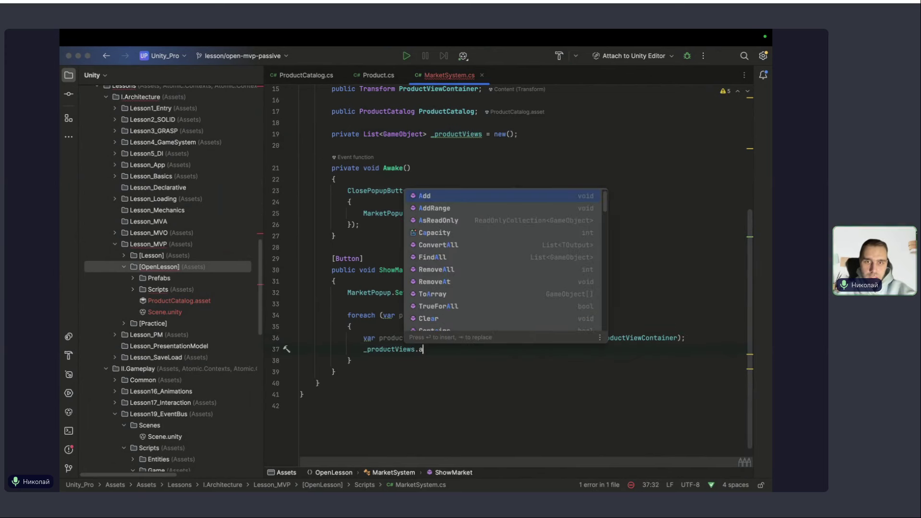
key("Return")
type("Pro);")
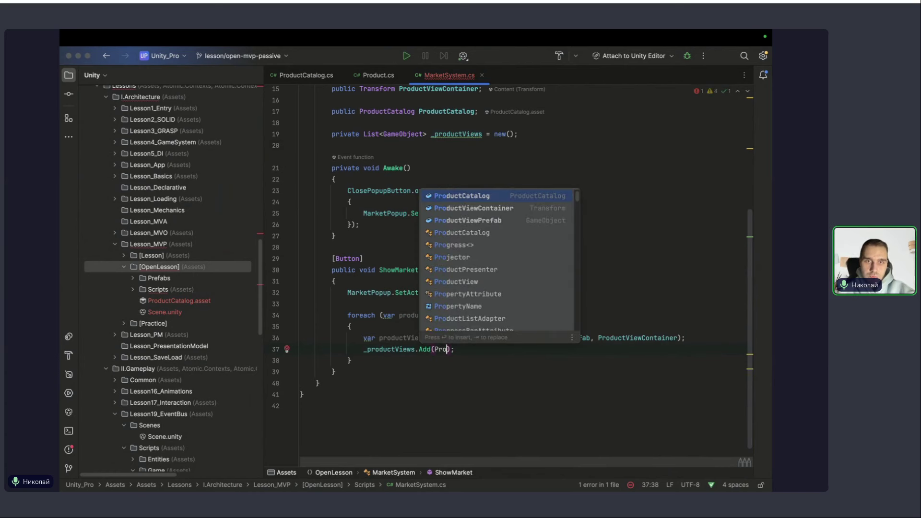
key("BackSpace")
key("BackSpace")
key("BackSpace")
type("pro")
key("Return")
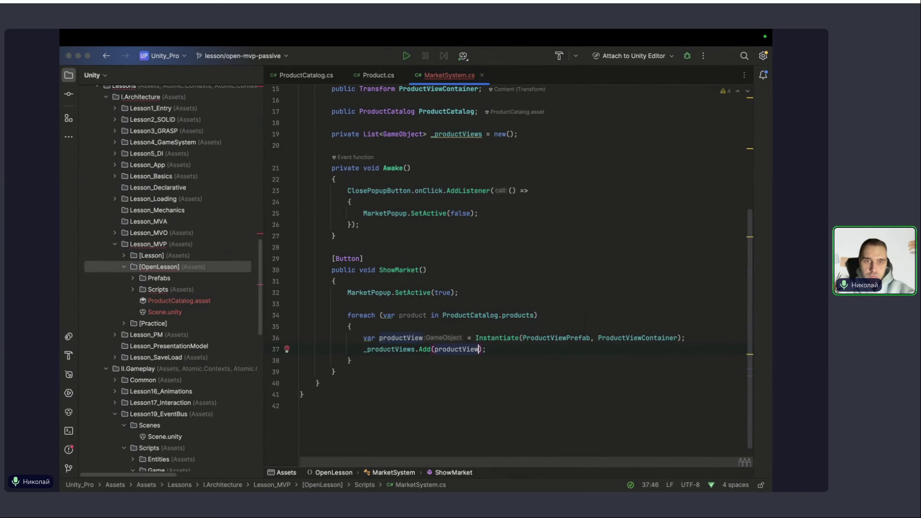
At the top of ShowMarket, add a reverse forr loop over _productViews.Count reading var view = _productViews[i].
left_click(459, 292)
key("Return")
key("Return")
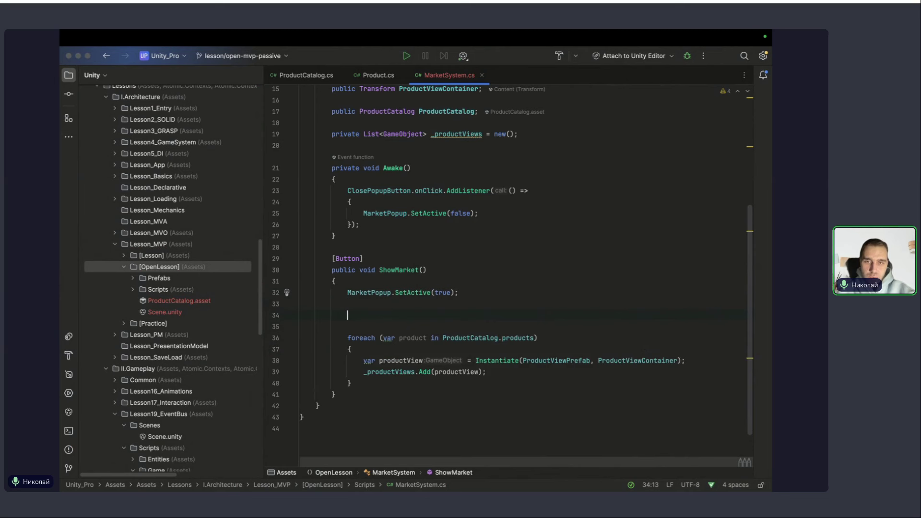
type("fro")
key("BackSpace")
key("BackSpace")
type("or")
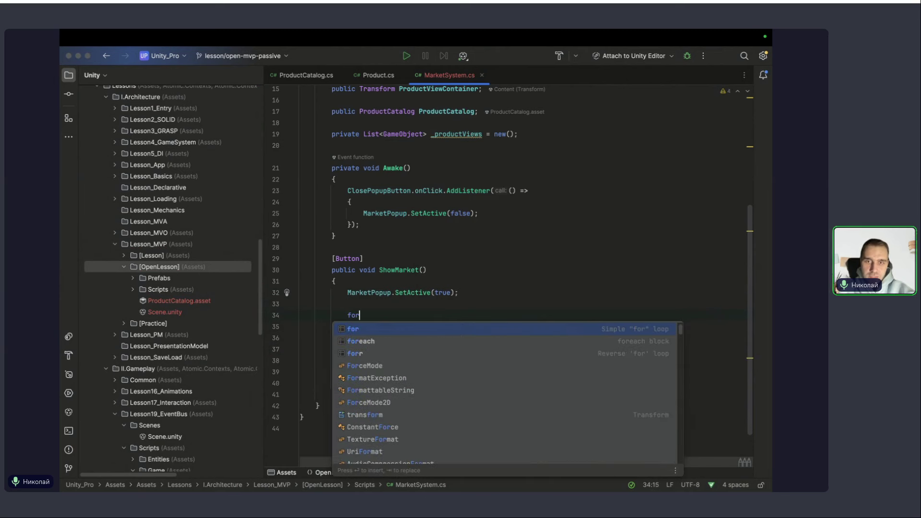
type("r")
key("Return")
type("_p")
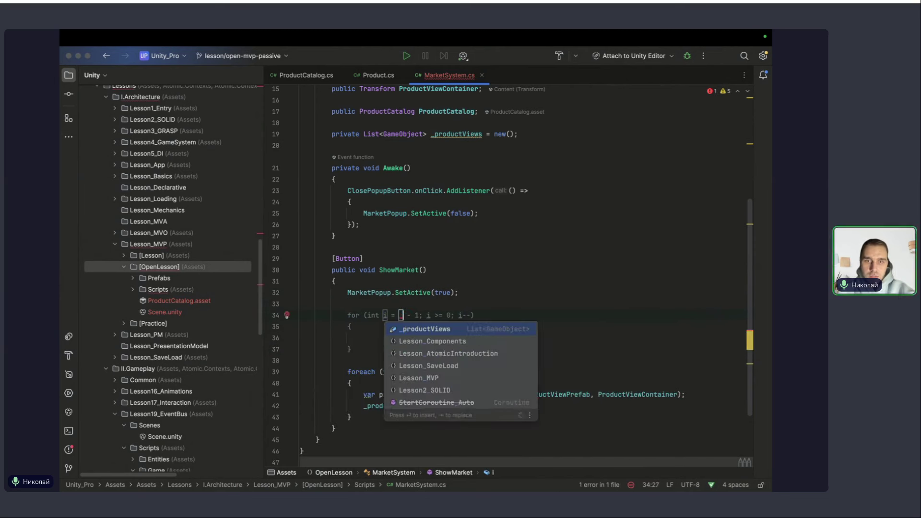
key("Return")
type(".c")
key("Down")
key("Return")
key("Return")
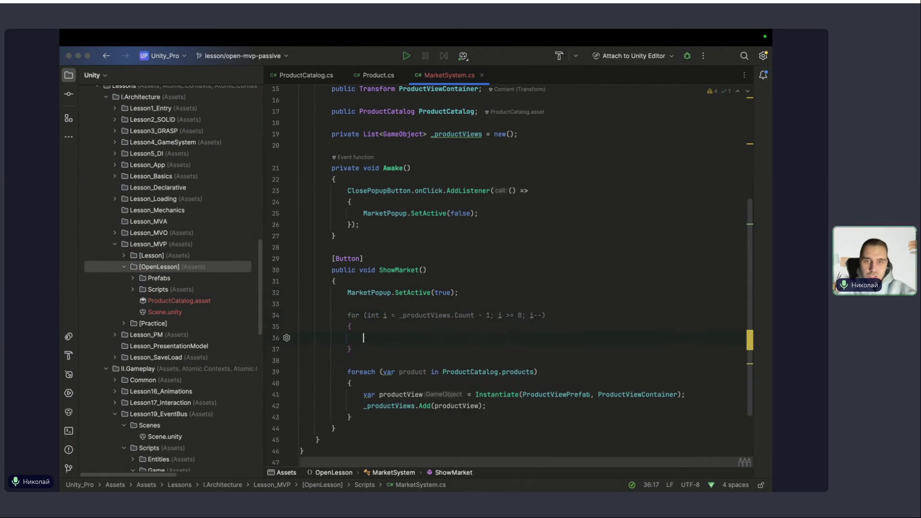
type("var view")
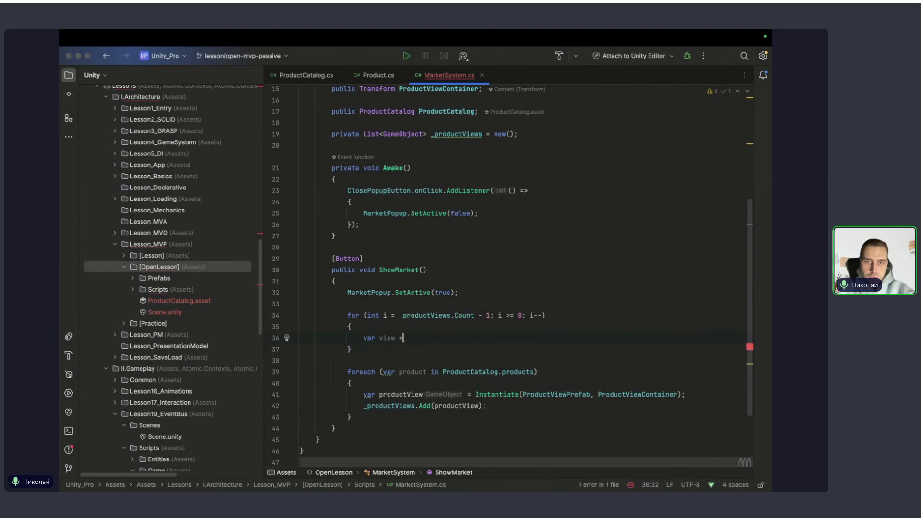
type(" = _pr")
key("Return")
type("[i]")
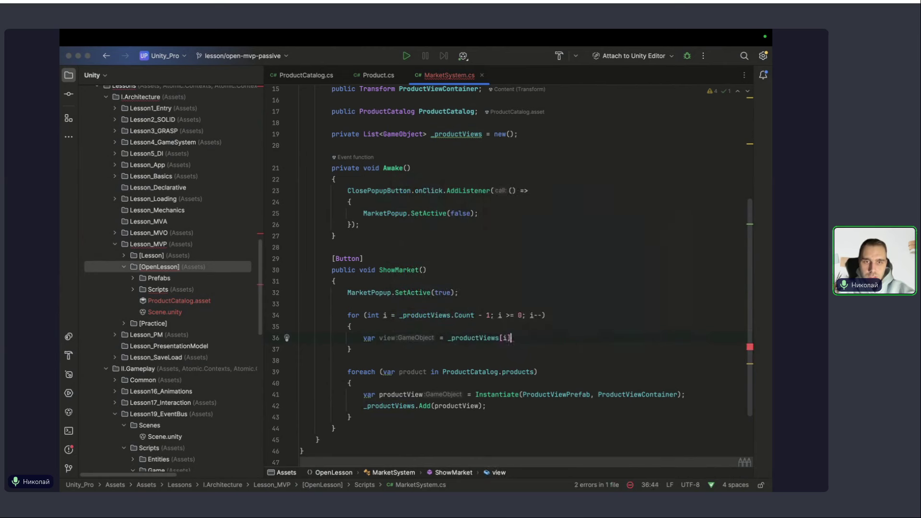
type(";")
key("Return")
Inside the loop, call _productViews.Remove(view) followed by Destroy(view).
type("Des")
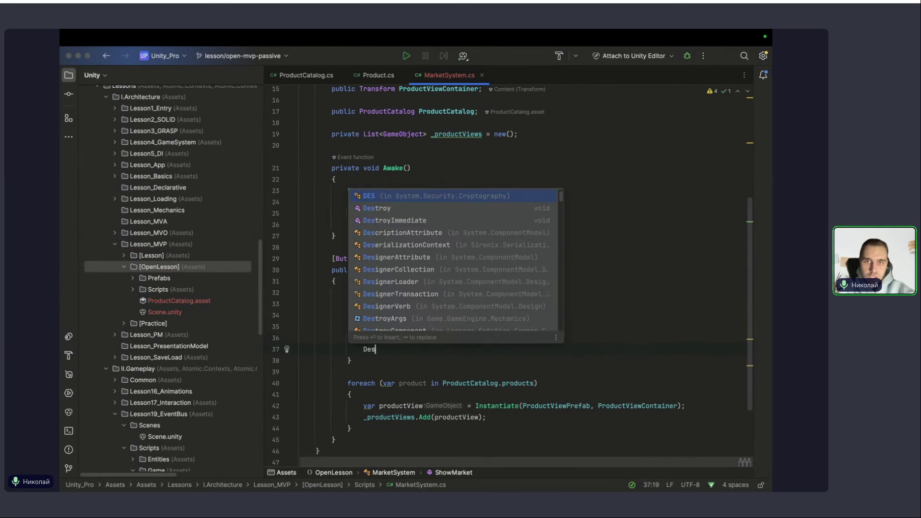
type("t")
key("Return")
type("view);")
key("Escape")
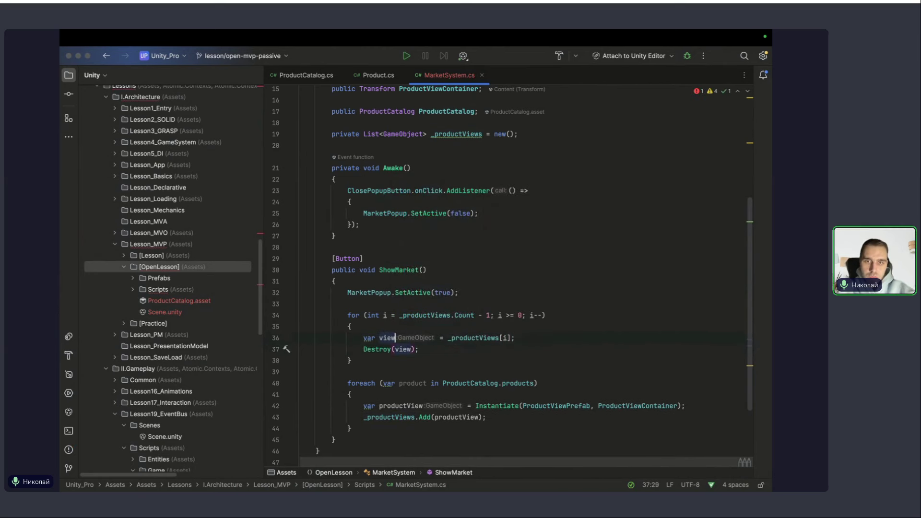
key("ctrl+alt+Return")
type("_pro")
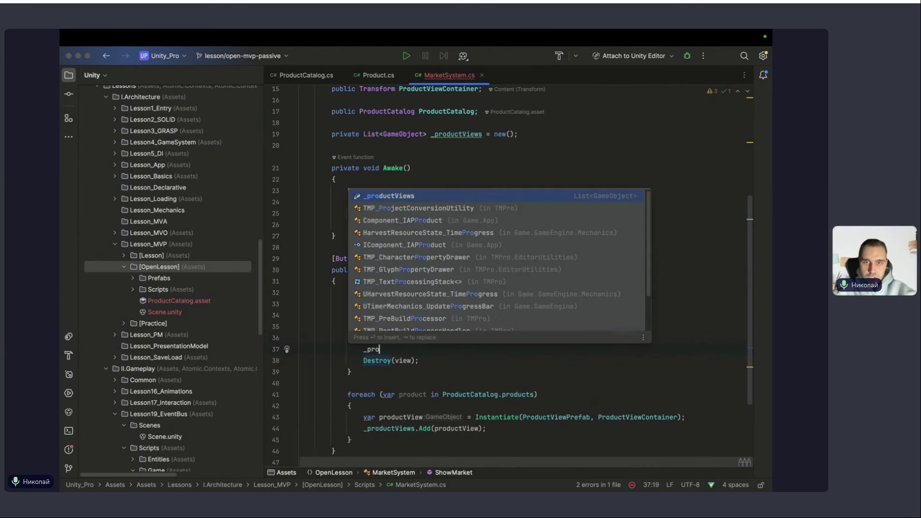
key("Return")
type(".Rem")
key("Return")
type("ve(view")
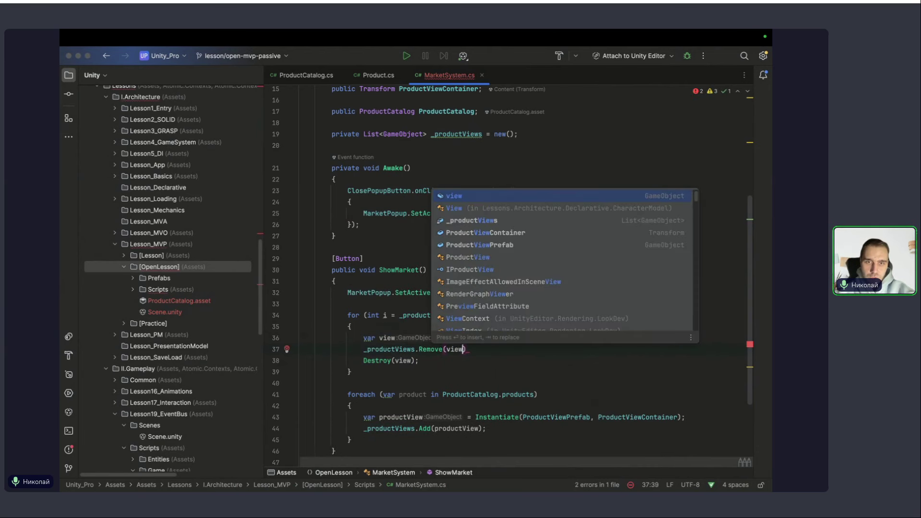
key("Return")
type(";")
key("Down")
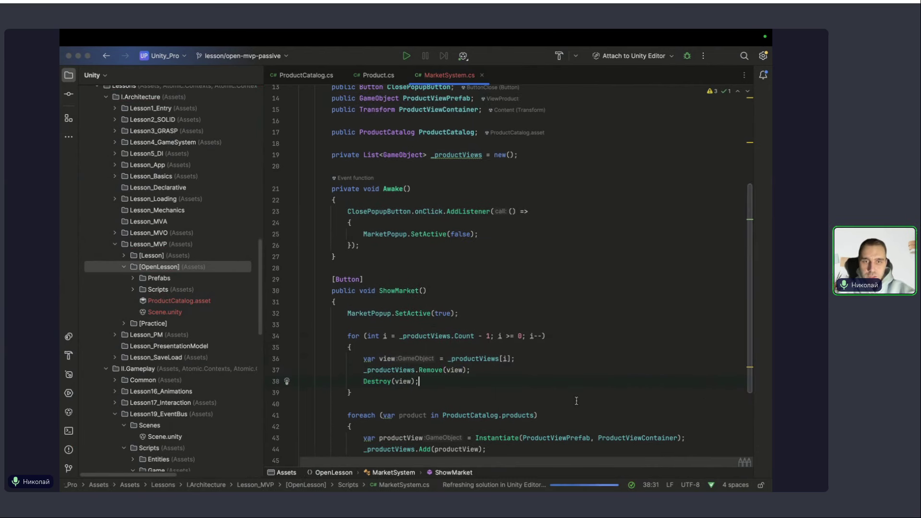
scroll(704, 382, "down", 2)
key("ctrl+Up")
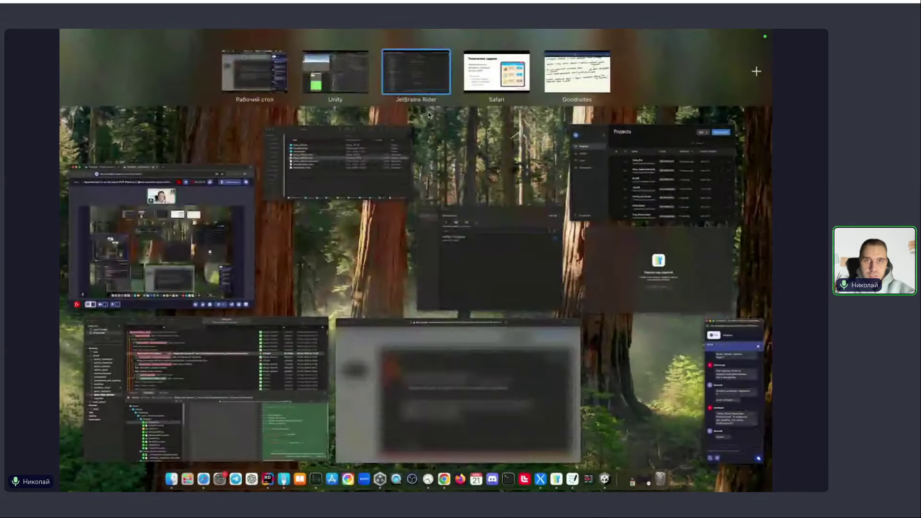
Cycle through the open windows in Mission Control and bring the Unity editor back to the front.
left_click(589, 346)
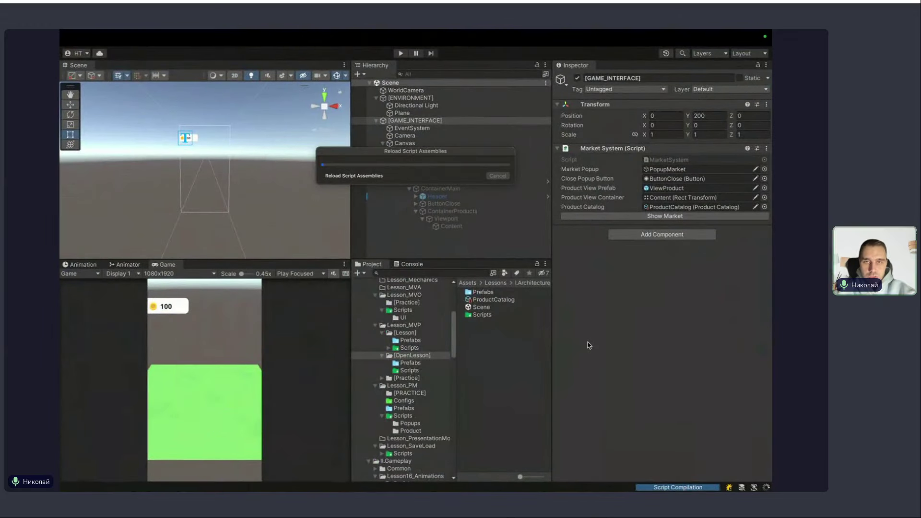
key("ctrl+Up")
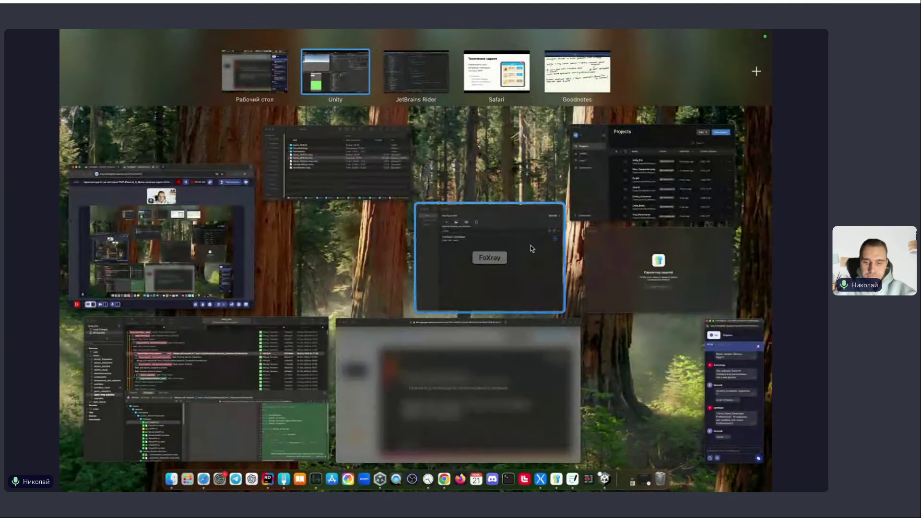
key("ctrl+Up")
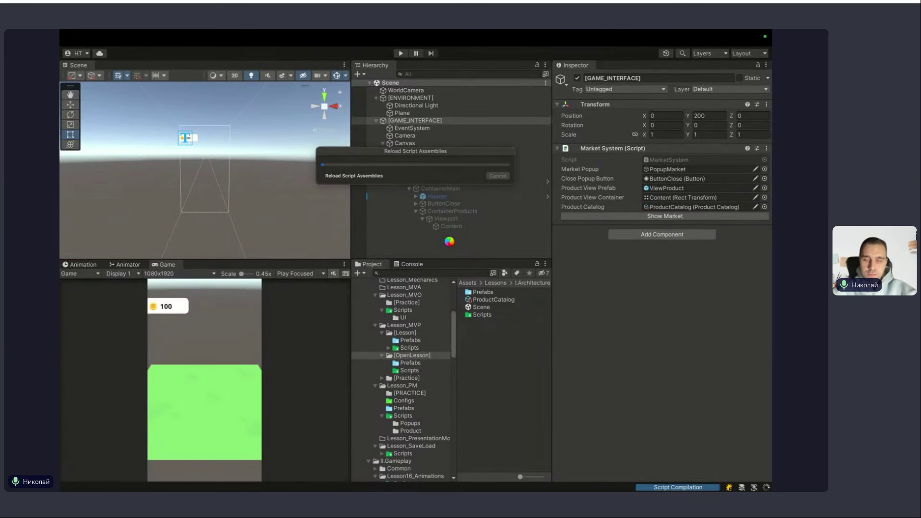
key("ctrl+Up")
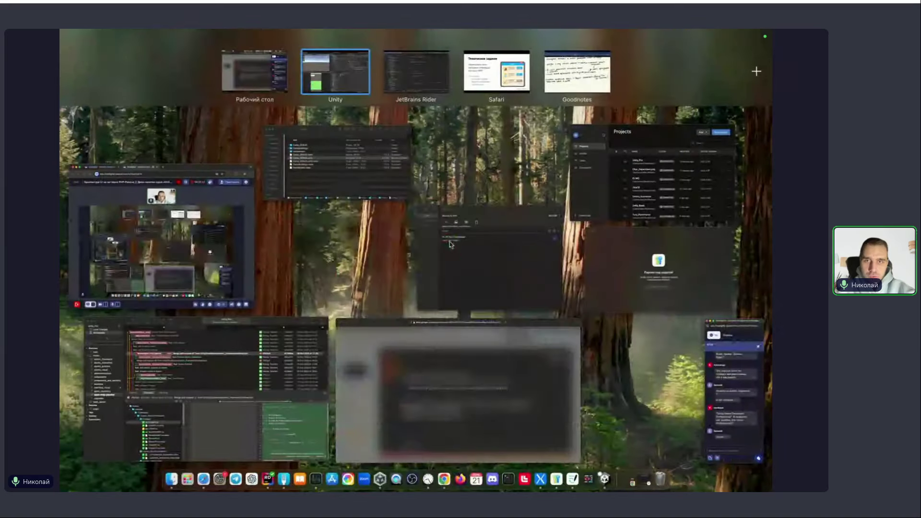
left_click(284, 479)
right_click(281, 353)
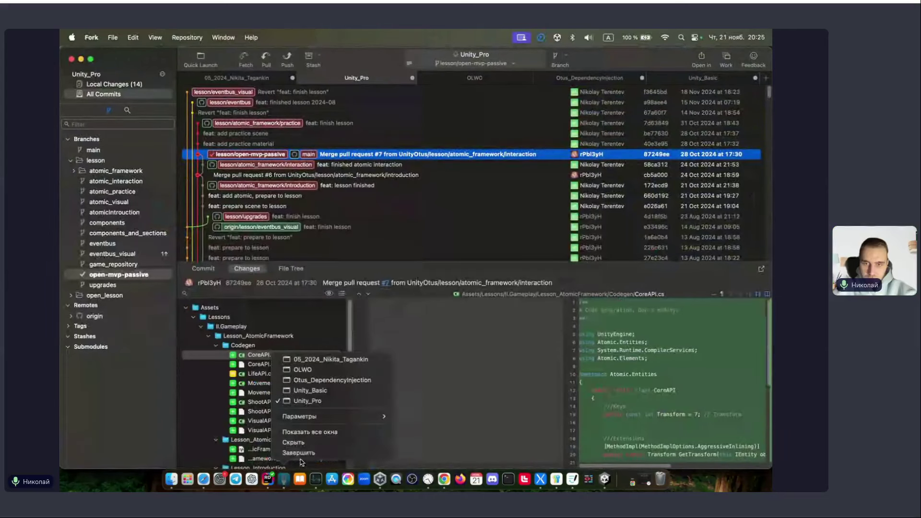
left_click(445, 479)
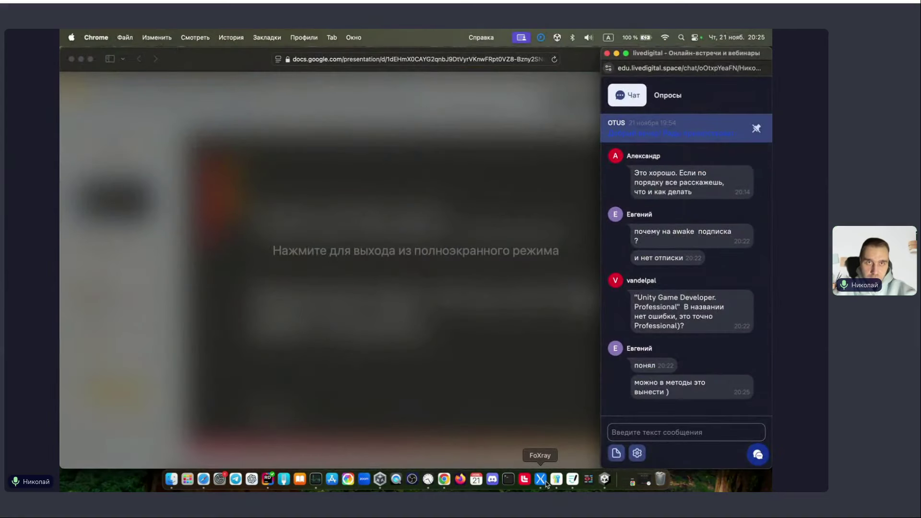
key("ctrl+Up")
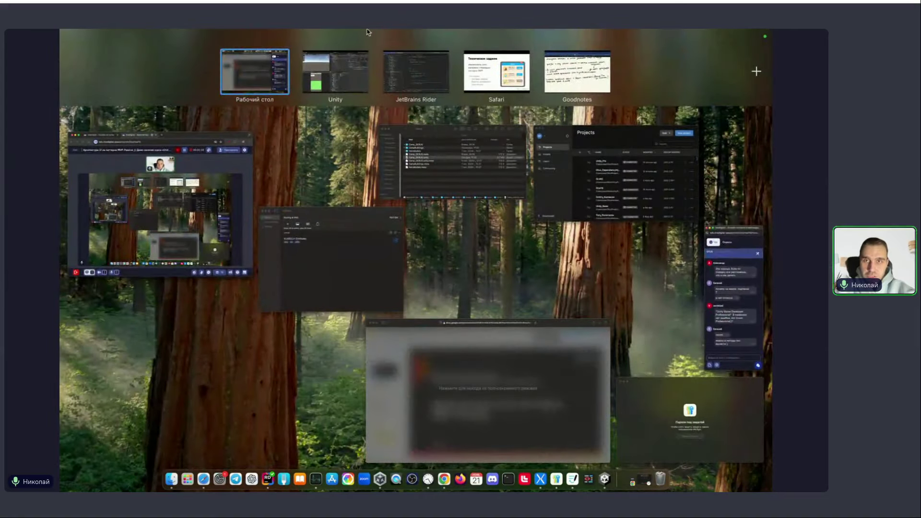
left_click(342, 76)
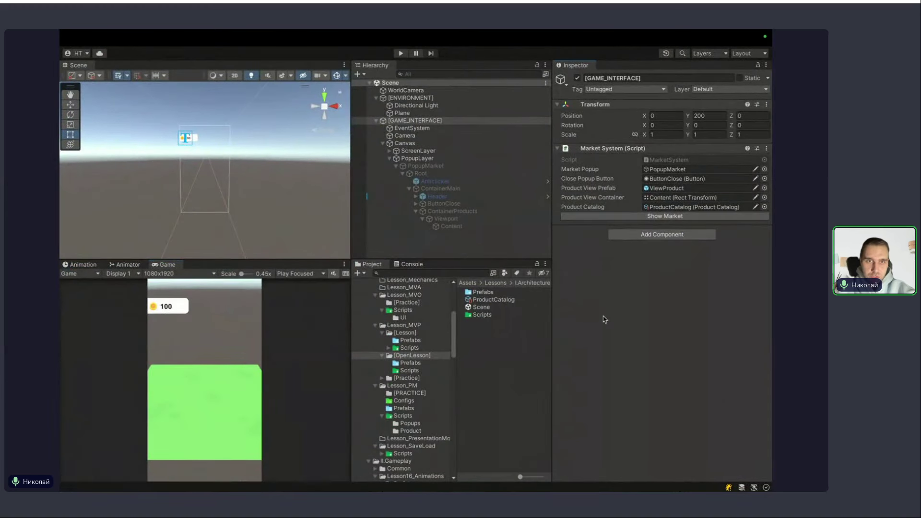
Run the scene and open and close the Market popup three times to confirm cards no longer duplicate.
key("ctrl+p")
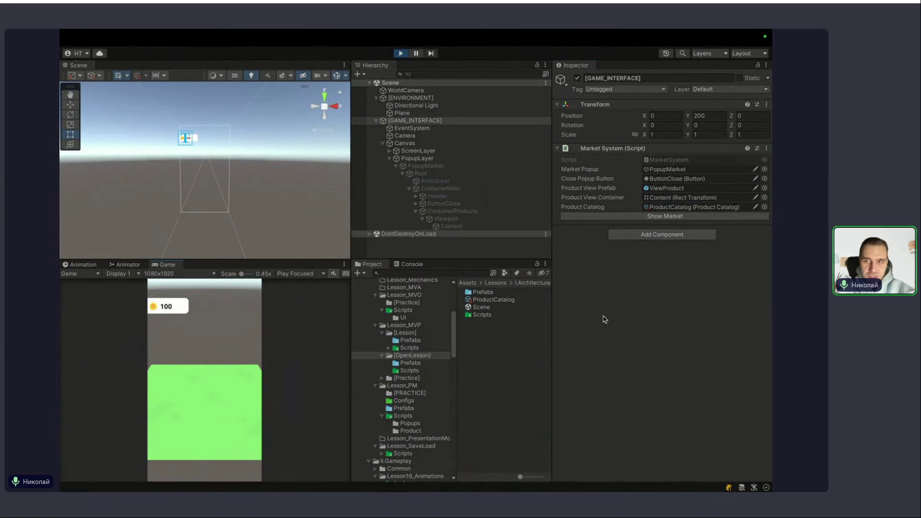
left_click(665, 217)
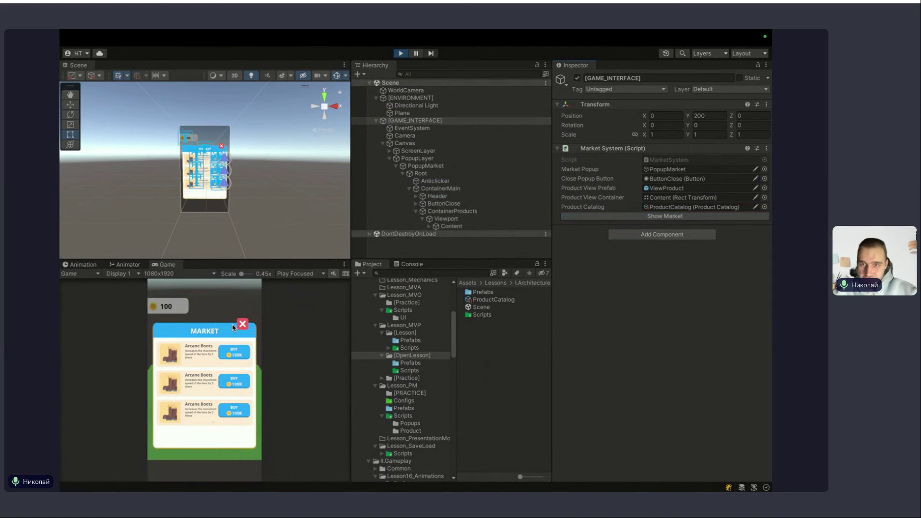
left_click(245, 326)
left_click(710, 217)
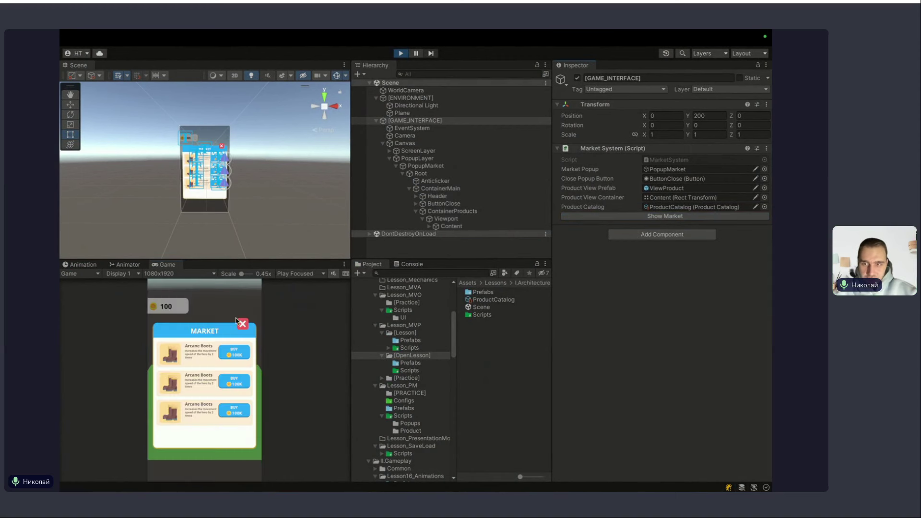
left_click(242, 324)
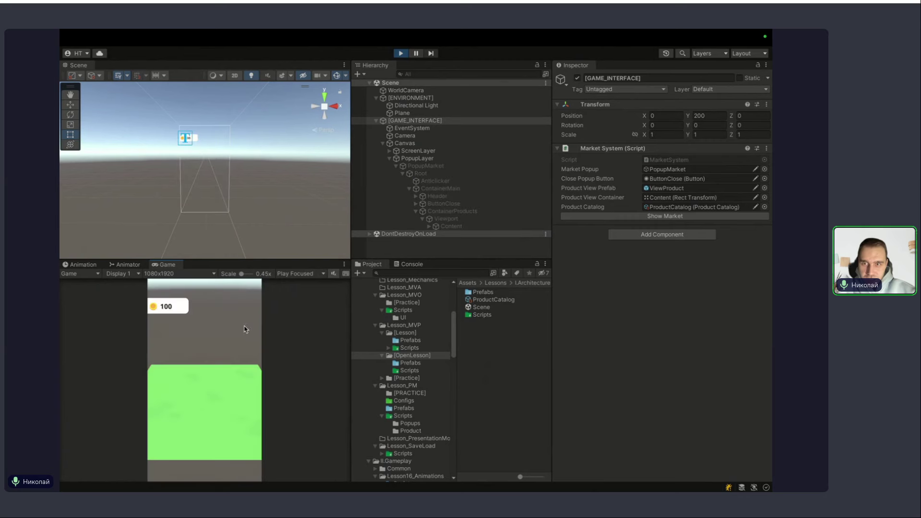
left_click(659, 217)
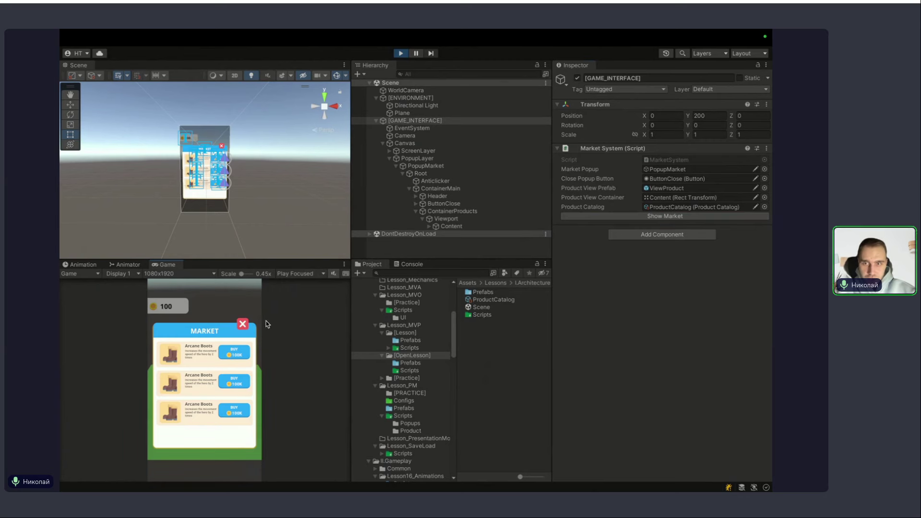
left_click(243, 324)
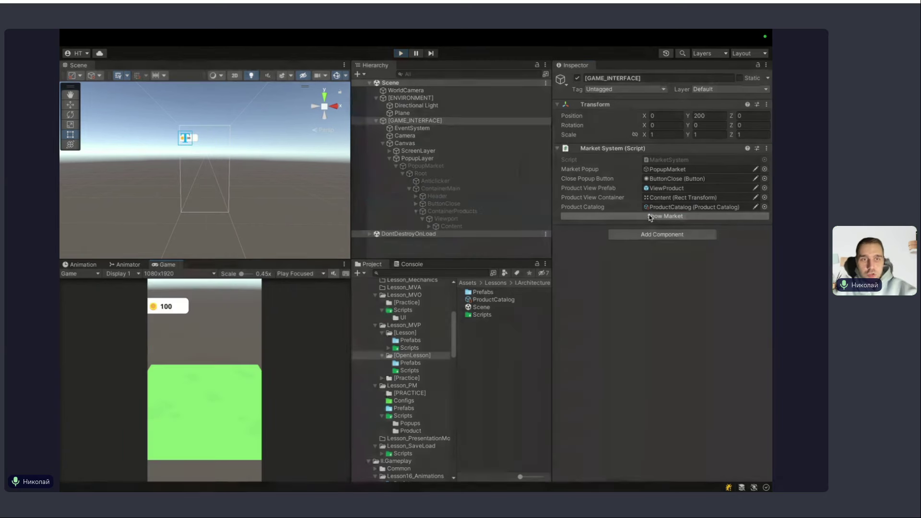
key("ctrl+Right")
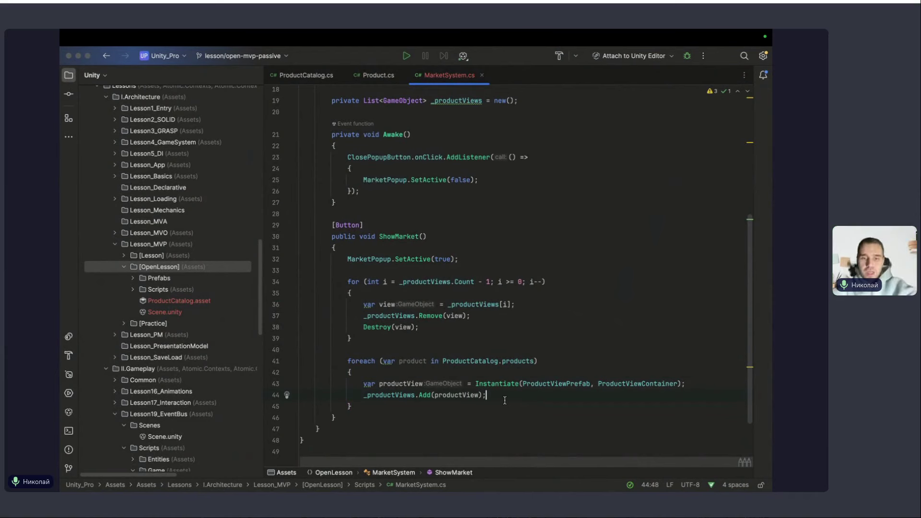
Type a productView placeholder after the Add call in ShowMarket, then return to Unity.
type("product")
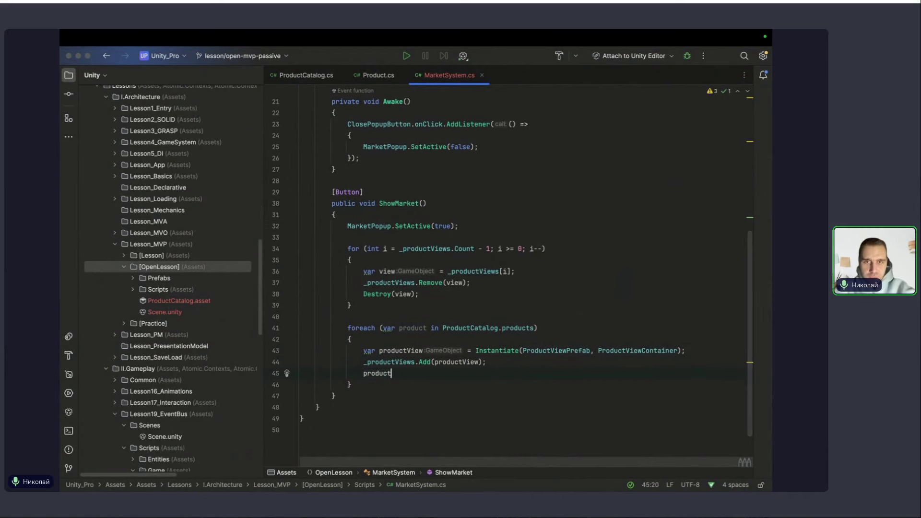
type(".get")
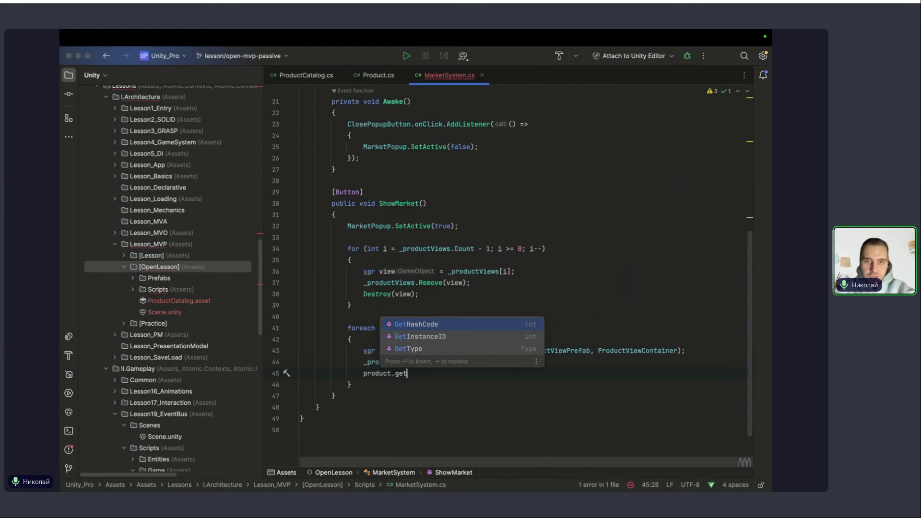
key("BackSpace")
key("BackSpace")
key("BackSpace")
key("BackSpace")
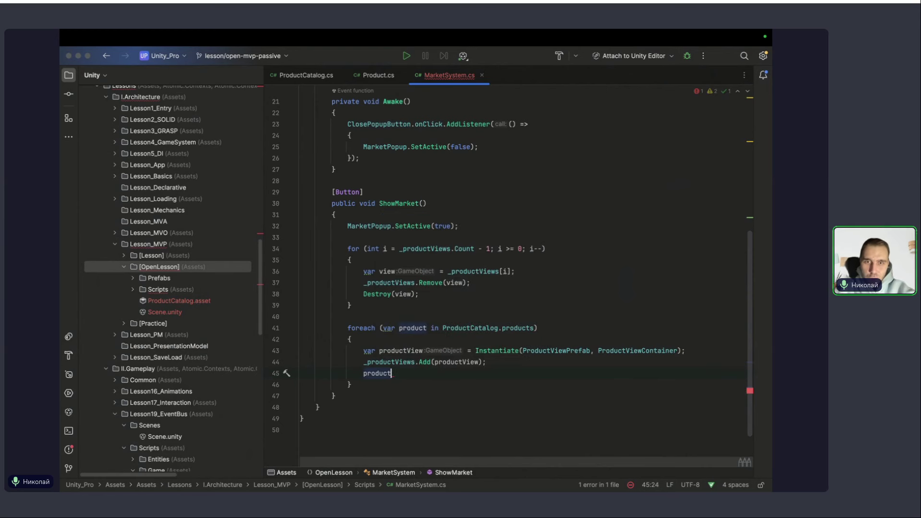
key("BackSpace")
type("P")
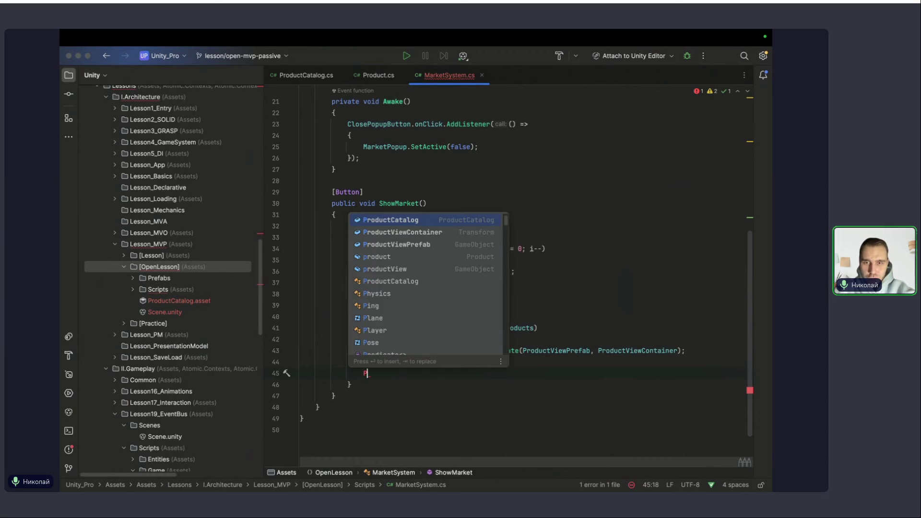
key("BackSpace")
key("BackSpace")
key("BackSpace")
key("Return")
type(".")
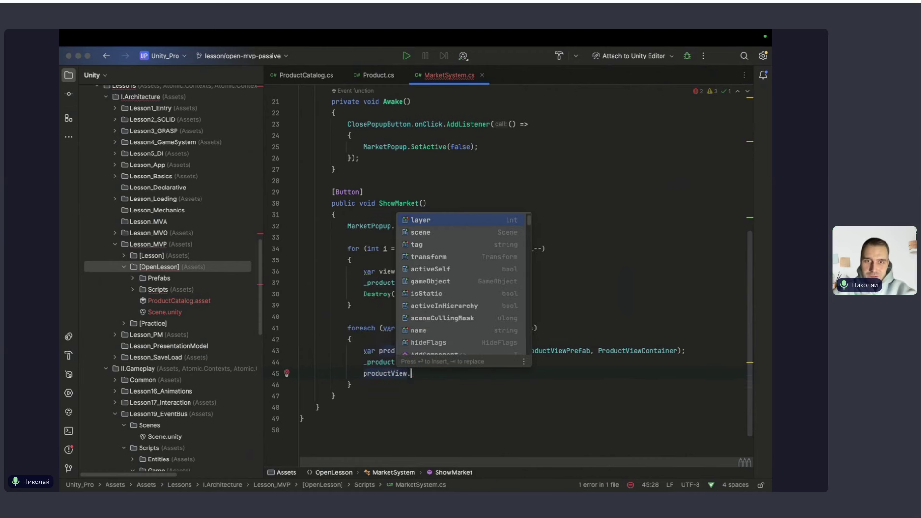
key("BackSpace")
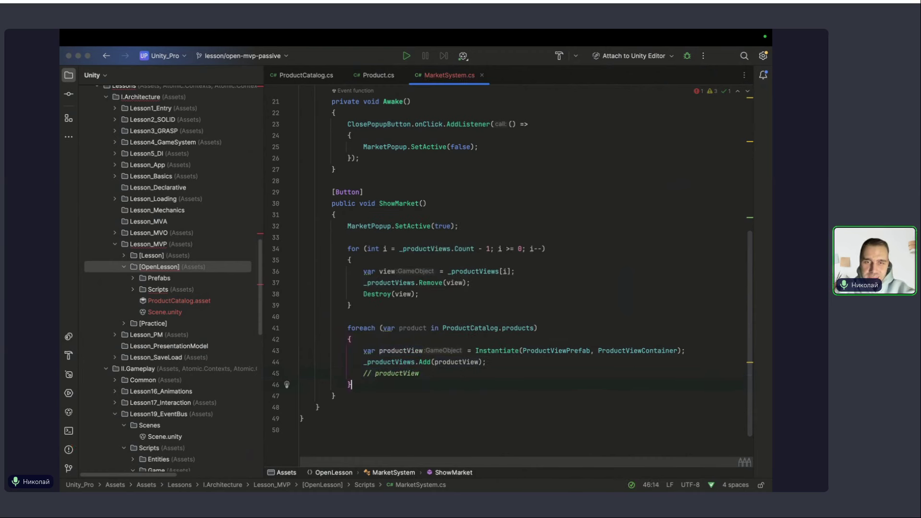
key("ctrl+Up")
left_click(480, 353)
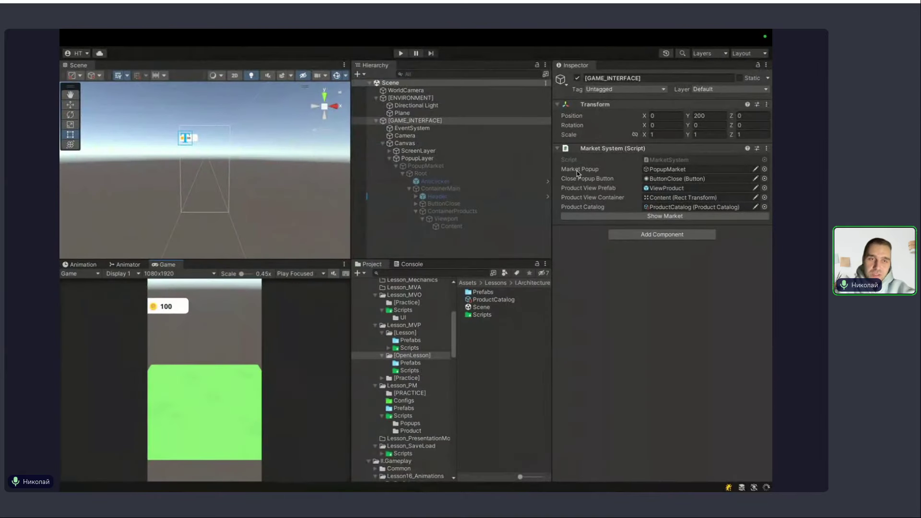
left_click(672, 197)
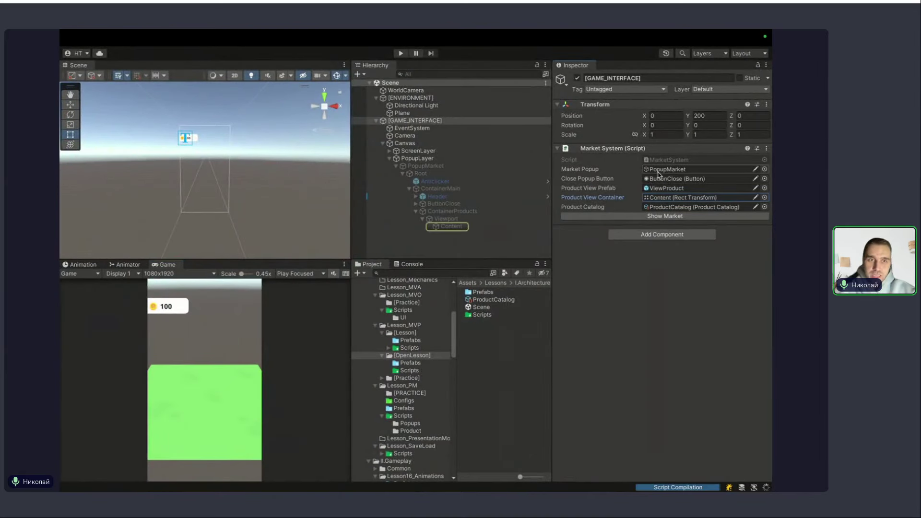
left_click(672, 189)
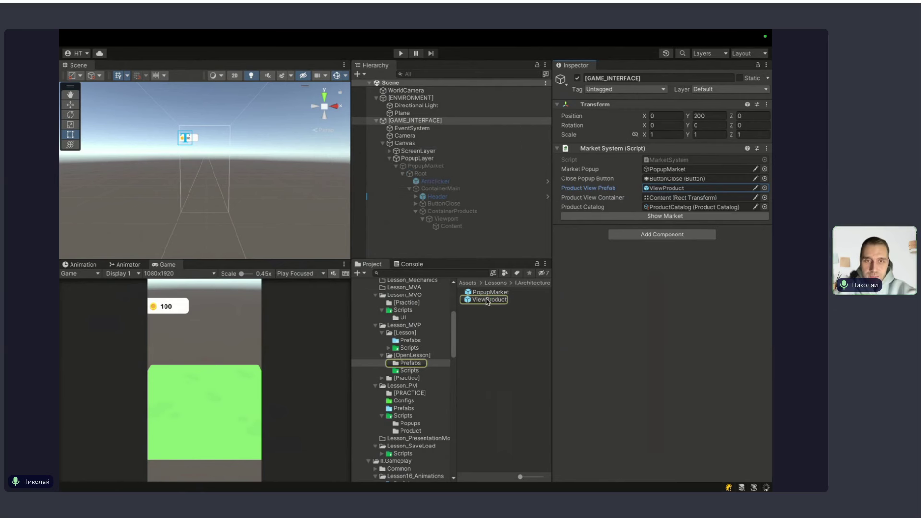
double_click(487, 300)
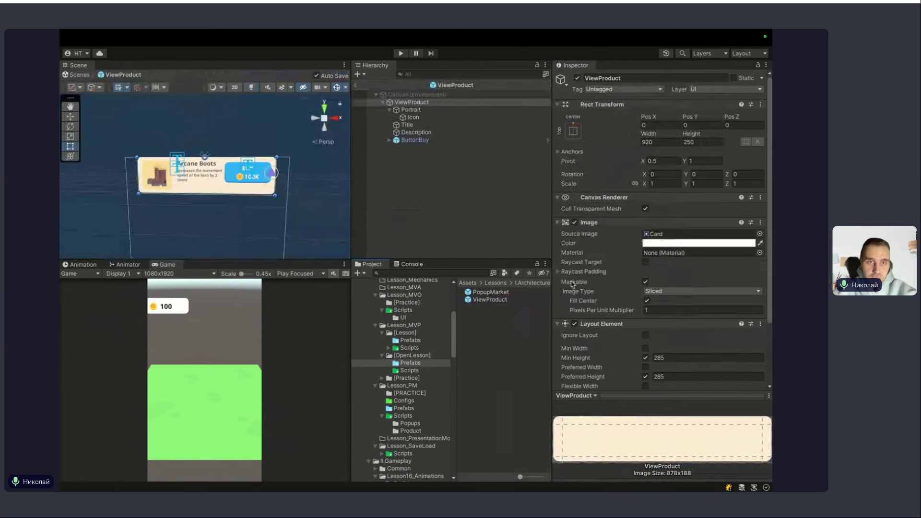
scroll(610, 278, "down", 3)
scroll(609, 279, "down", 2)
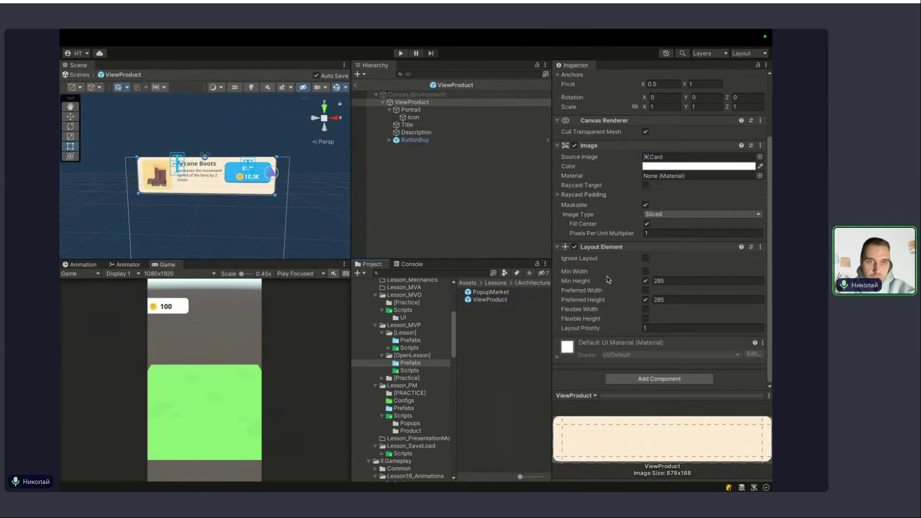
scroll(602, 271, "up", 5)
left_click(413, 117)
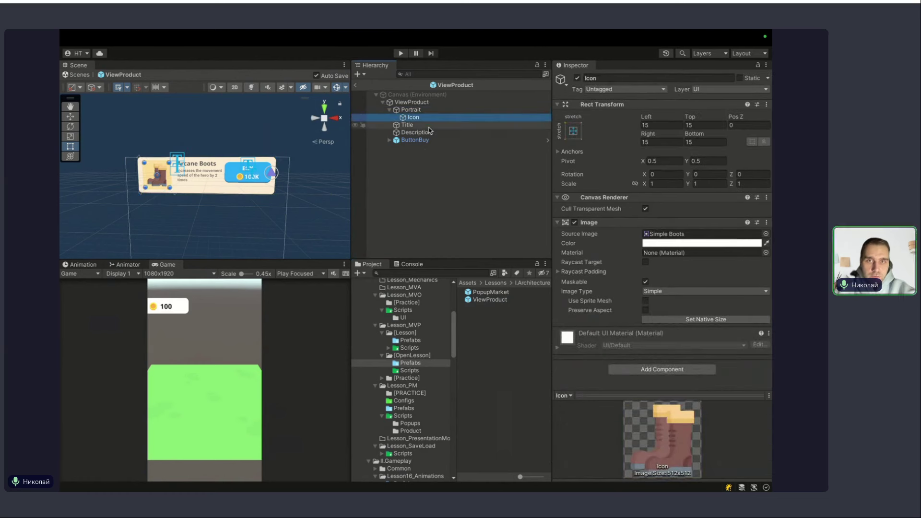
left_click(429, 127)
left_click(428, 132)
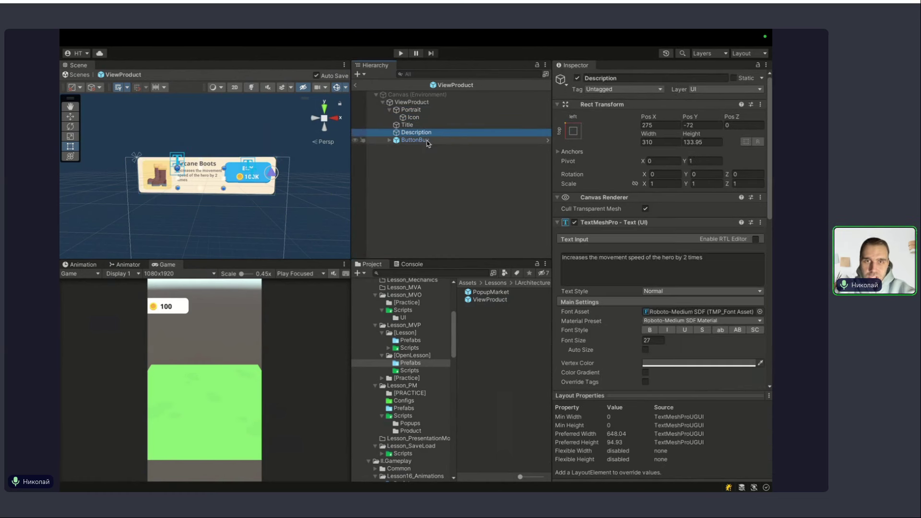
left_click(427, 140)
scroll(634, 258, "down", 10)
scroll(696, 216, "up", 3)
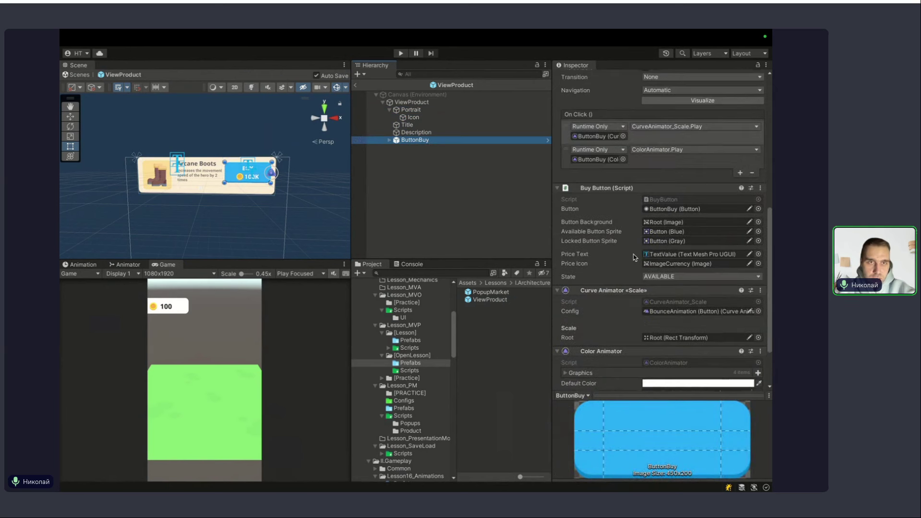
left_click(760, 188)
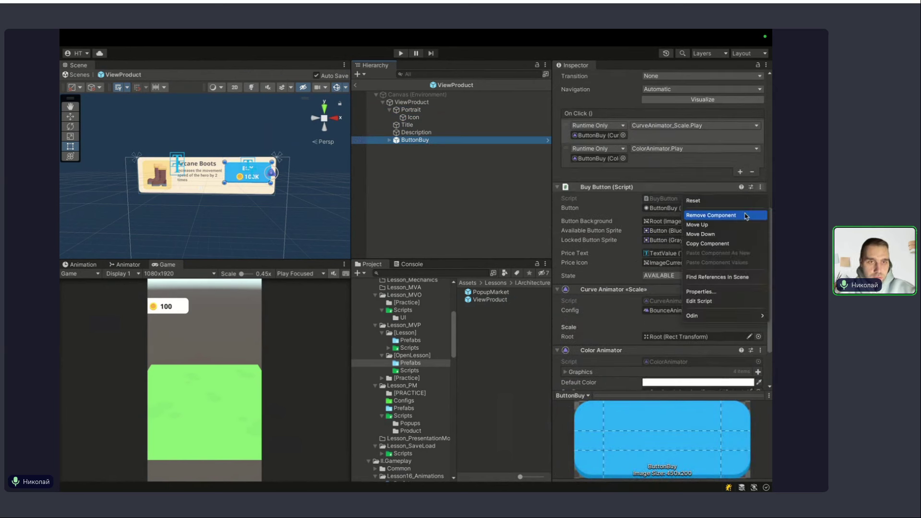
left_click(736, 286)
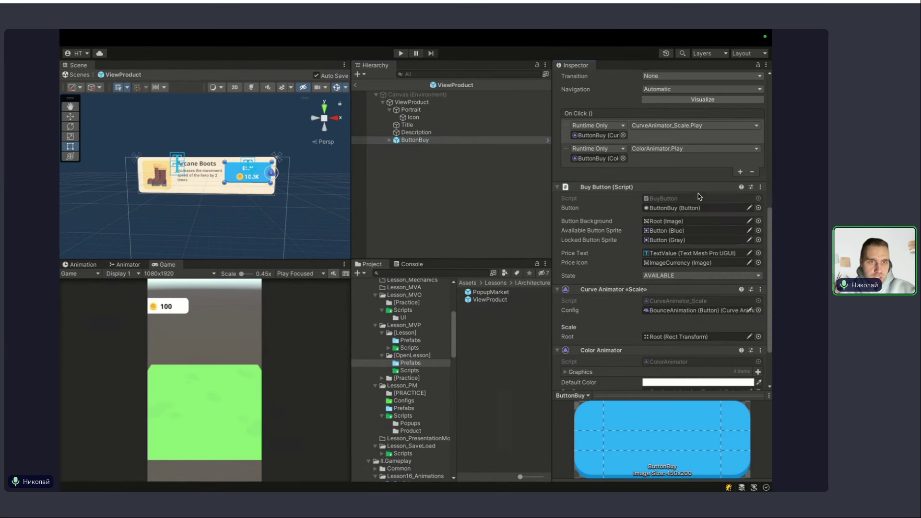
left_click(760, 290)
key("Escape")
scroll(638, 234, "up", 3)
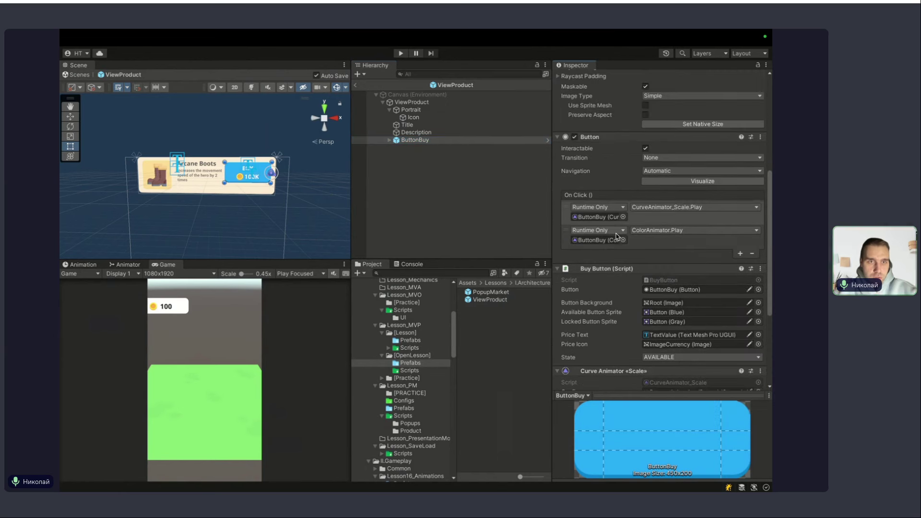
scroll(638, 233, "down", 3)
scroll(638, 234, "up", 3)
scroll(638, 234, "up", 5)
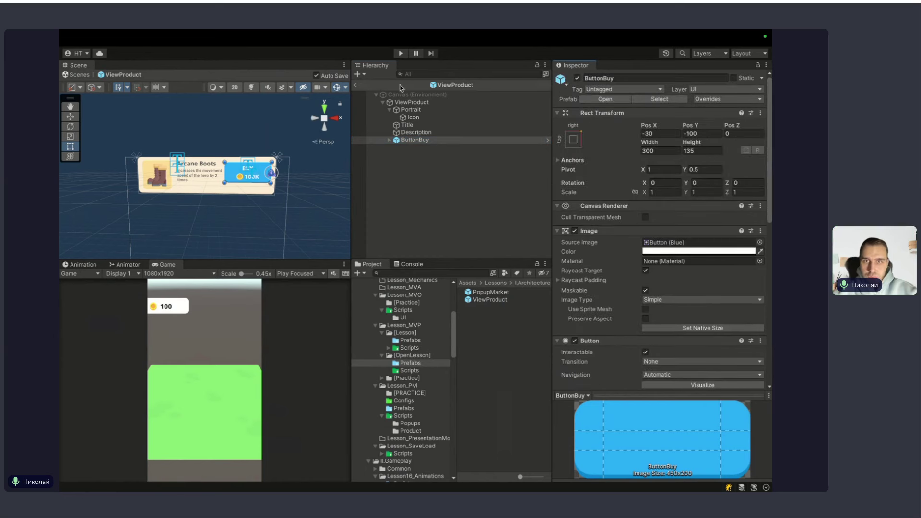
left_click(412, 102)
left_click(415, 140)
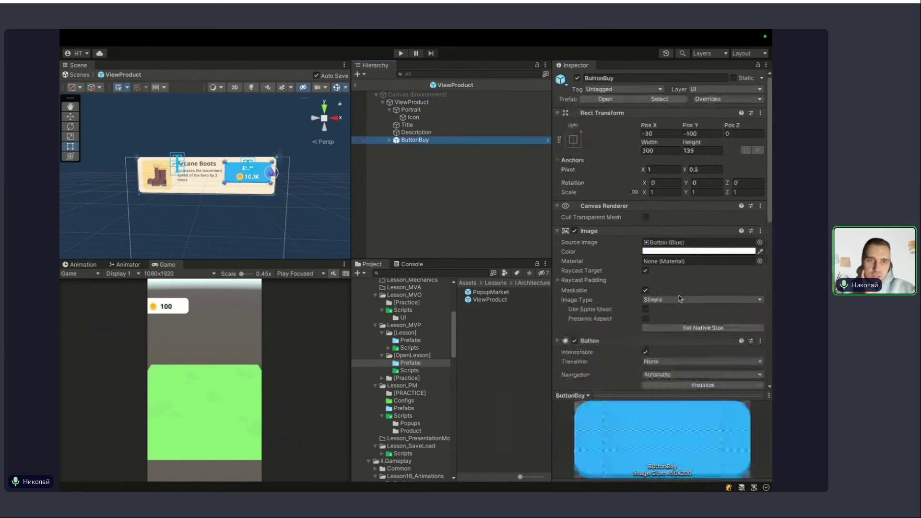
scroll(701, 310, "down", 10)
scroll(733, 193, "up", 5)
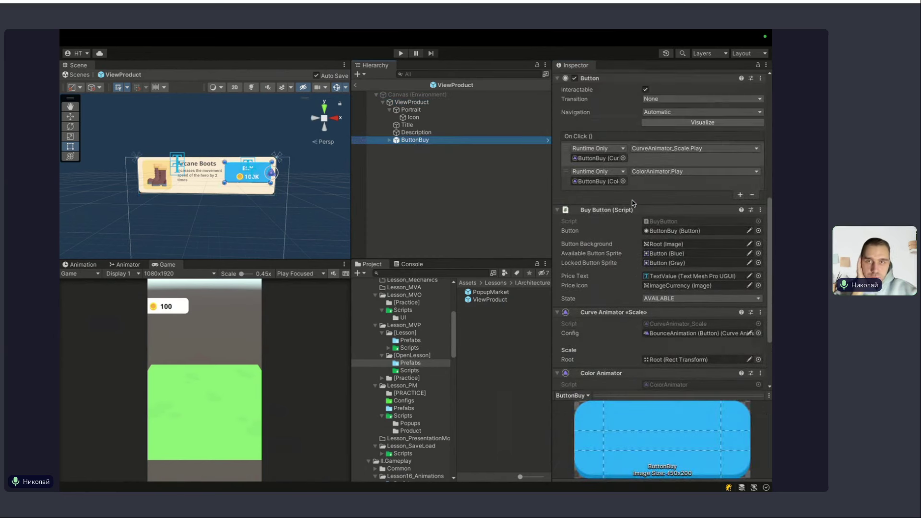
scroll(732, 194, "up", 5)
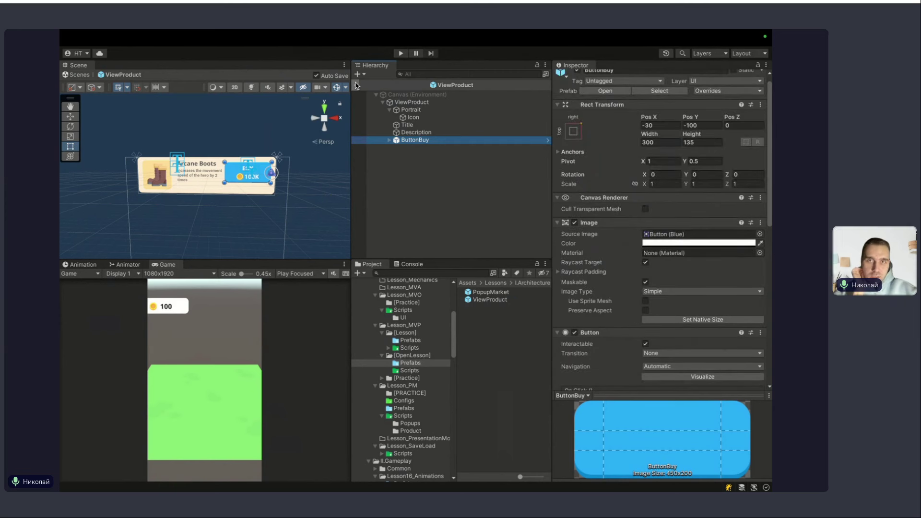
left_click(412, 102)
scroll(576, 226, "down", 3)
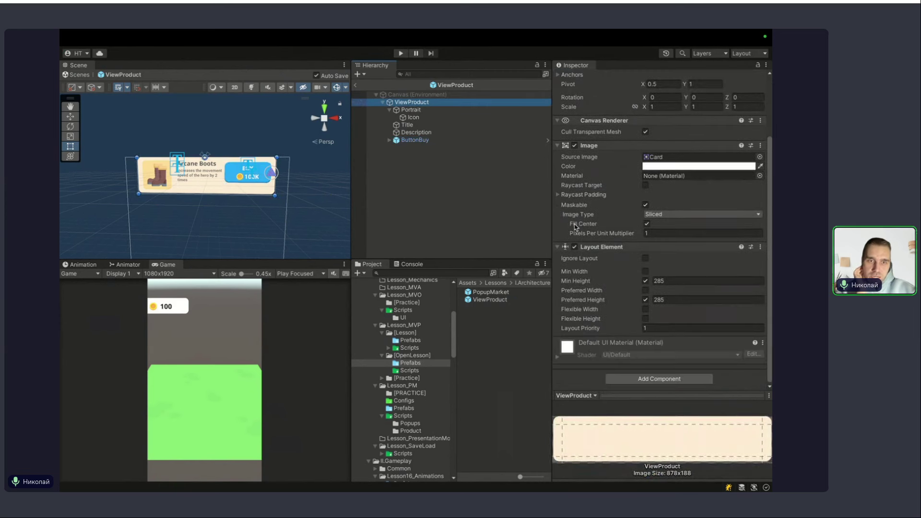
left_click(356, 85)
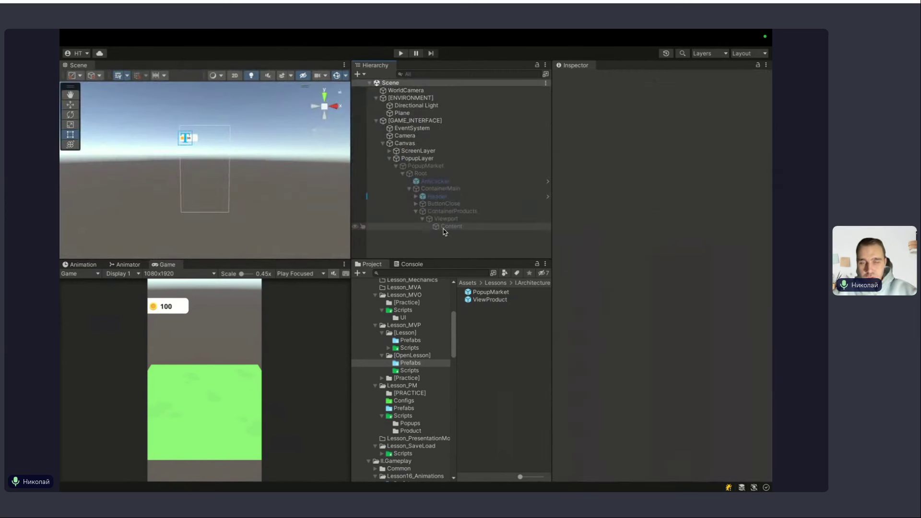
Back in Rider, add a commented-out 'product.' line after the Instantiate call.
key("ctrl+Up")
left_click(413, 259)
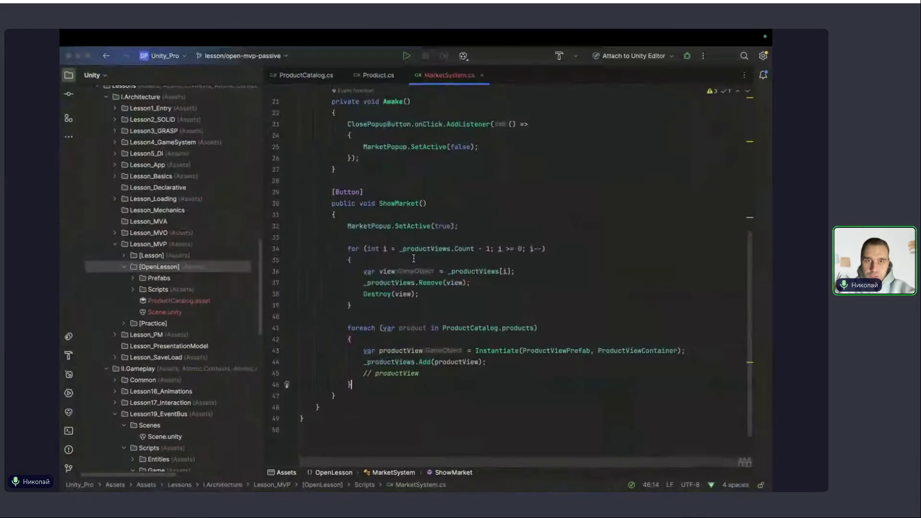
scroll(414, 259, "up", 3)
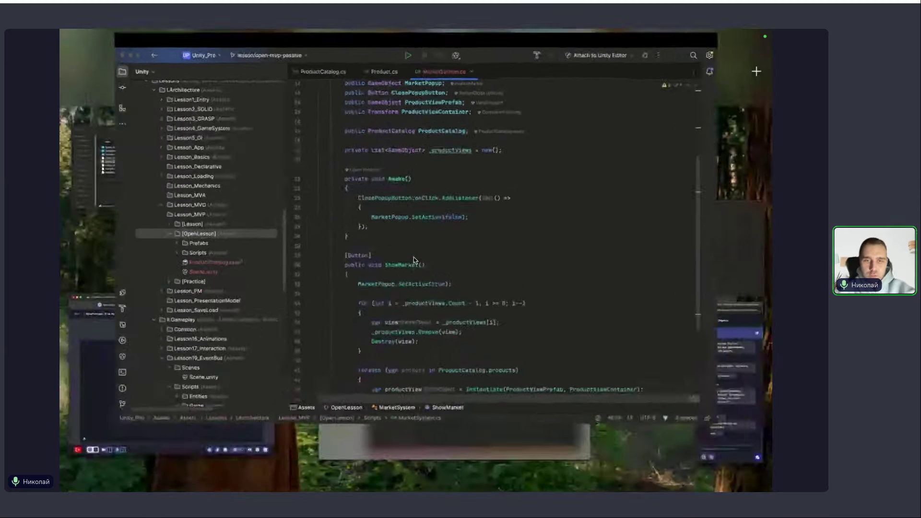
scroll(434, 296, "down", 2)
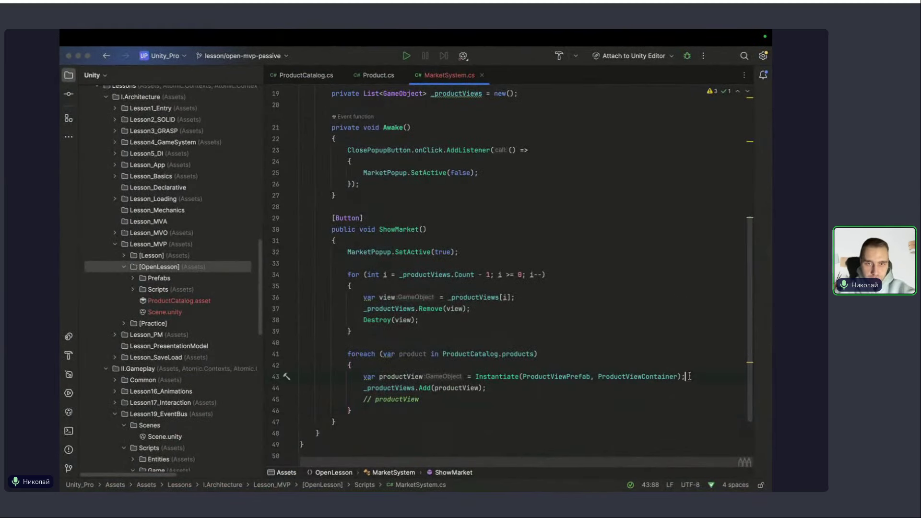
scroll(689, 376, "down", 2)
key("Return")
type("product.")
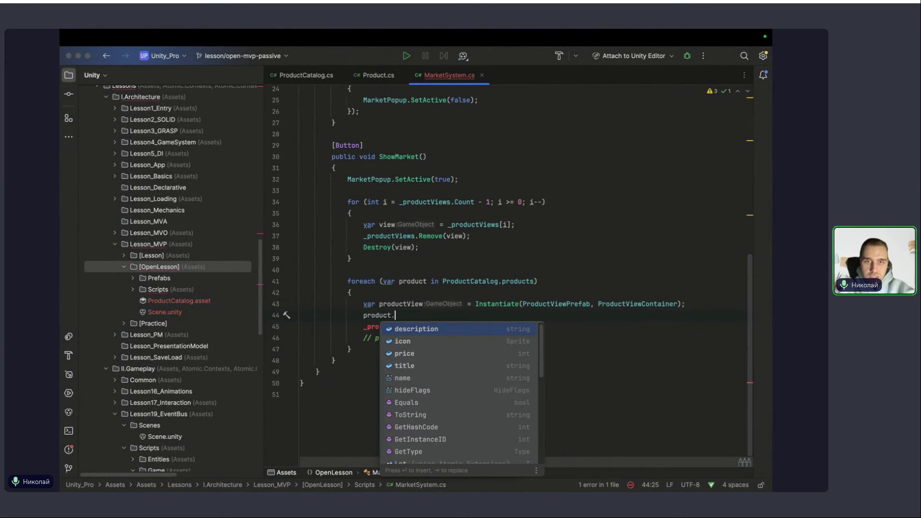
key("Escape")
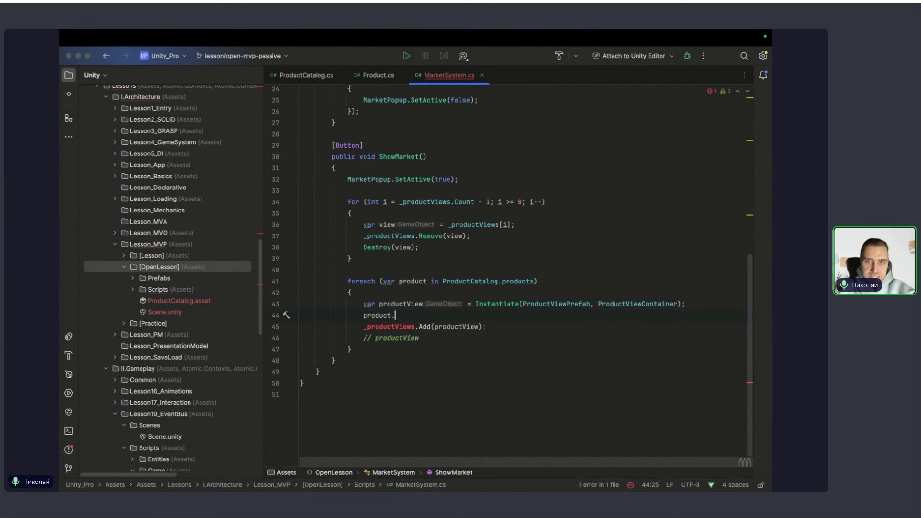
key("ctrl+slash")
Below ShowMarket, declare 'public void ProductView : MonoBehaviour' with an opening brace.
scroll(615, 353, "up", 1)
scroll(615, 353, "up", 4)
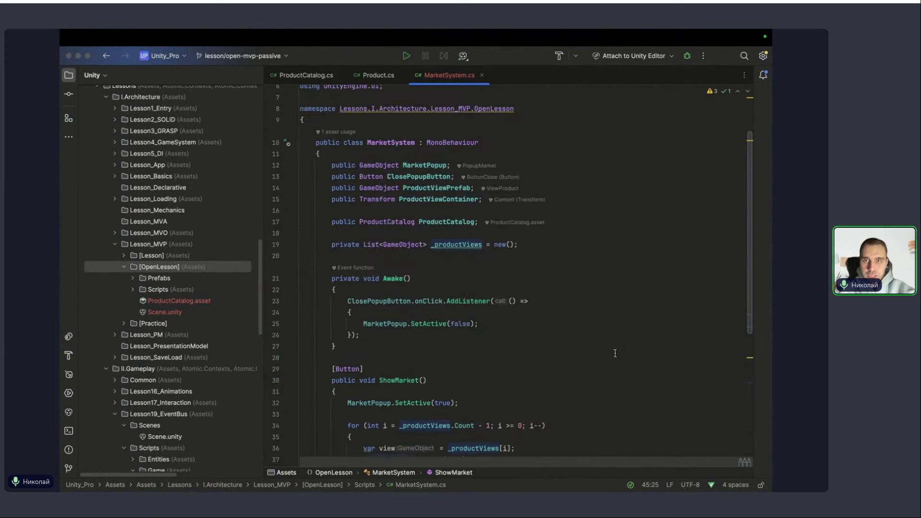
scroll(615, 353, "down", 5)
left_click(355, 368)
scroll(355, 368, "up", 4)
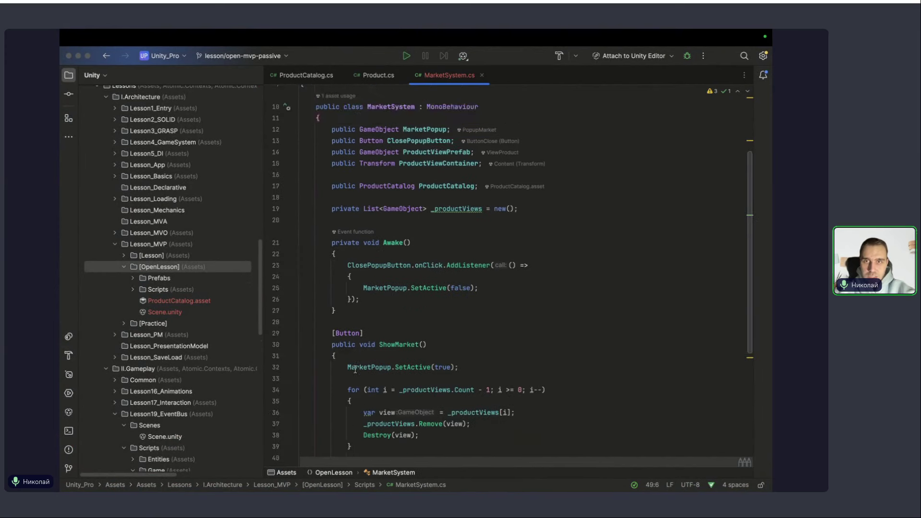
scroll(355, 368, "up", 2)
scroll(350, 368, "down", 3)
scroll(345, 368, "down", 2)
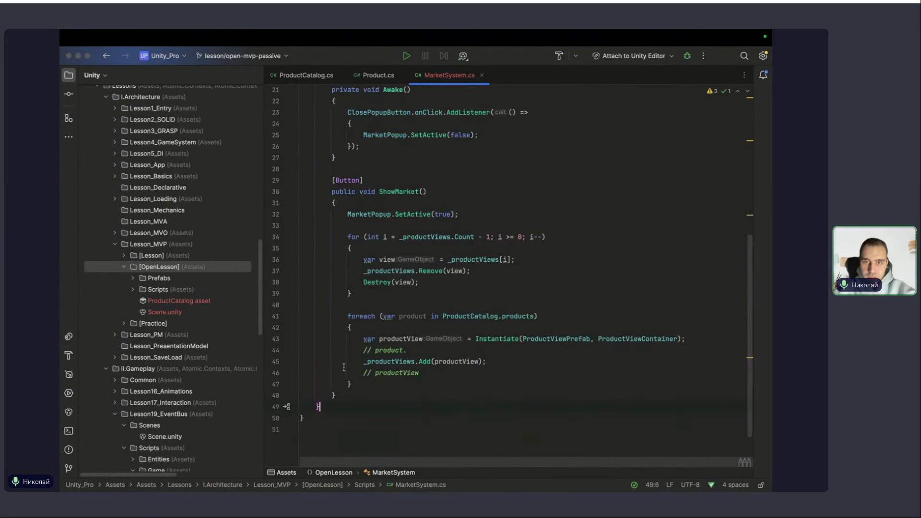
type("public ")
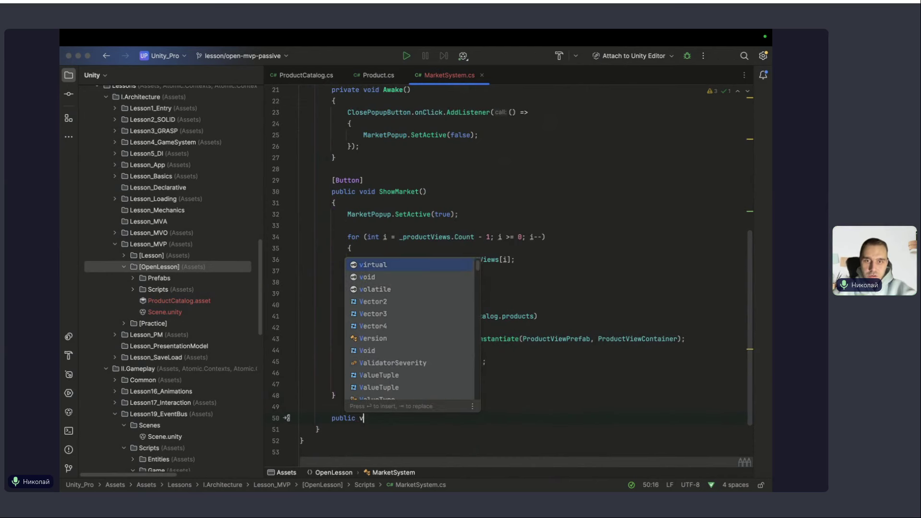
type("void Produ")
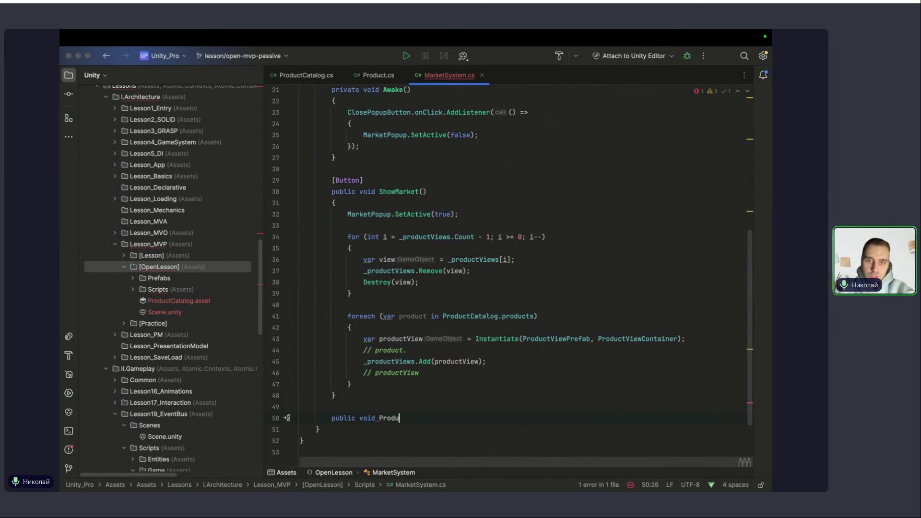
type("ctView : Mon")
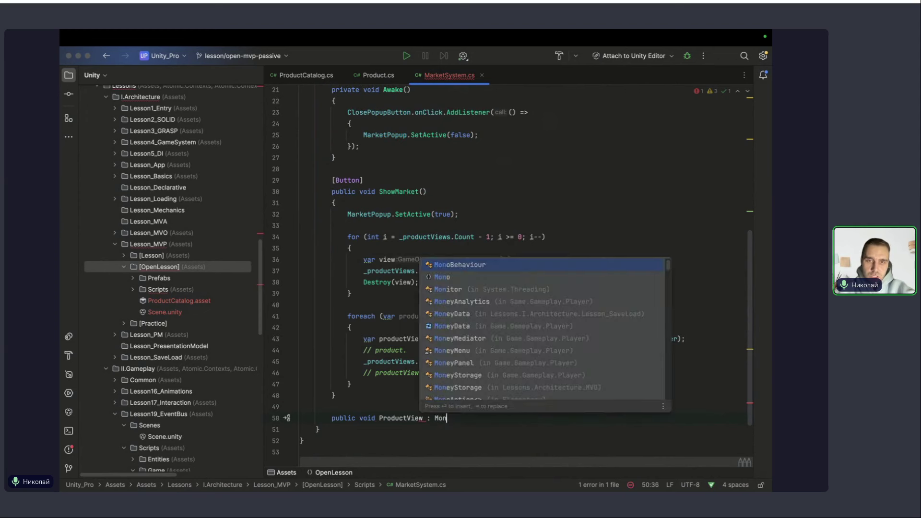
key("Return")
key("Return")
type("{")
key("Return")
Place the caret inside the empty ProductView body.
scroll(390, 391, "down", 1)
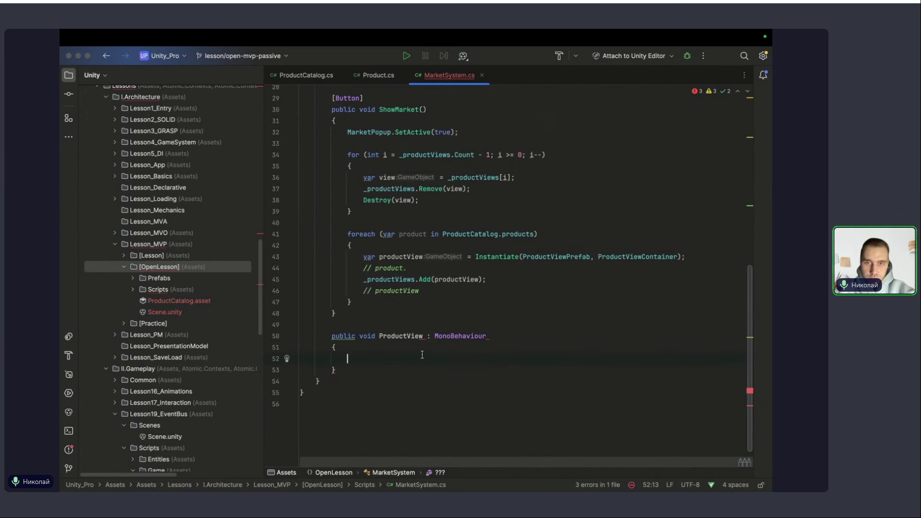
left_click(424, 336)
left_click(387, 324)
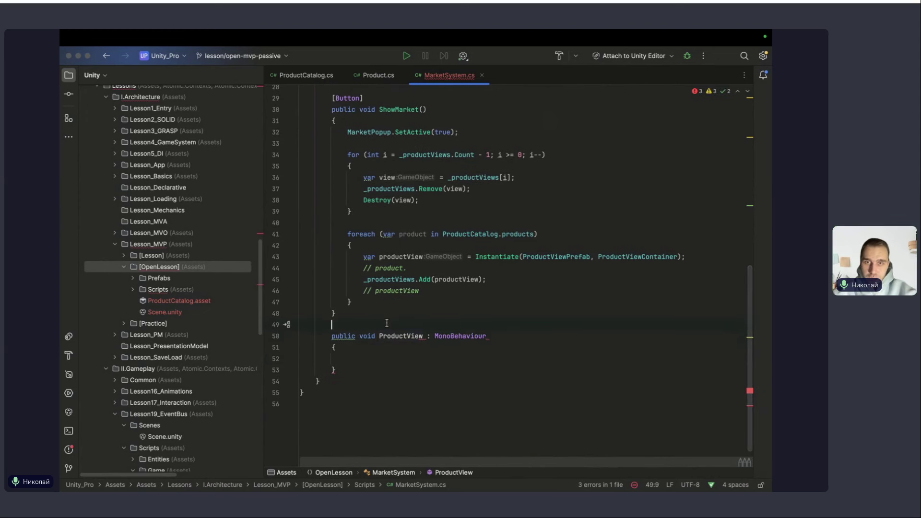
left_click(387, 360)
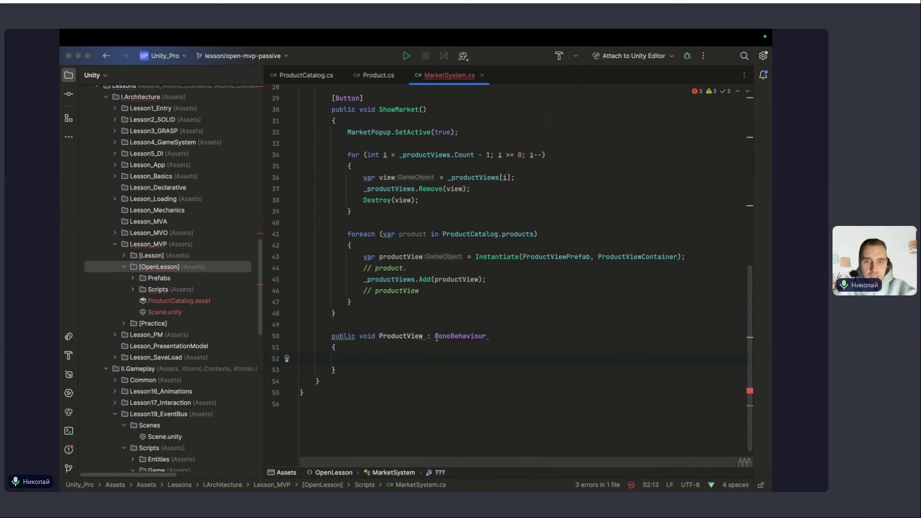
left_click(458, 358)
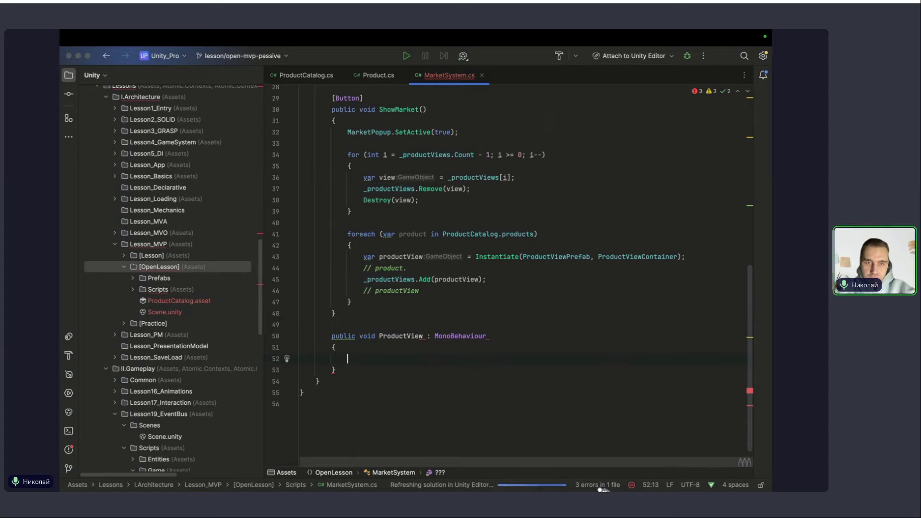
key("ctrl+Up")
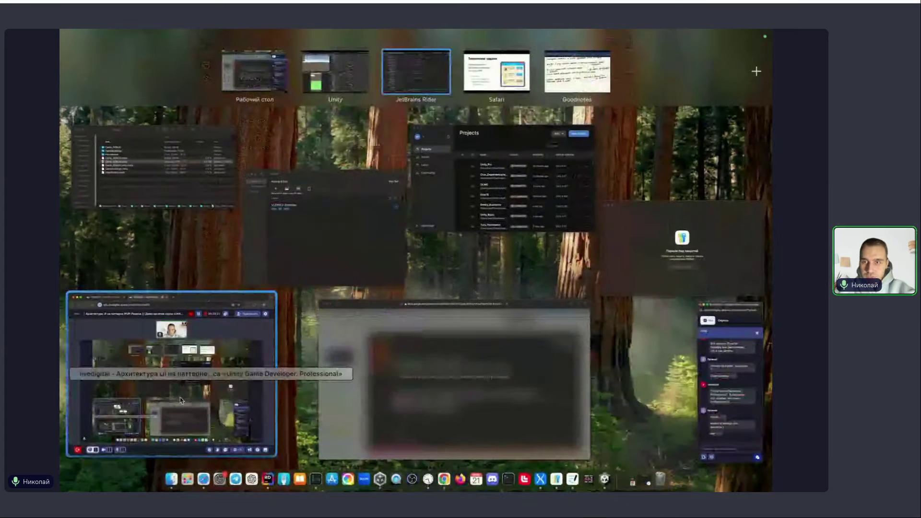
Check the livedigital meeting window and the Safari slides space from the window overview.
left_click(168, 374)
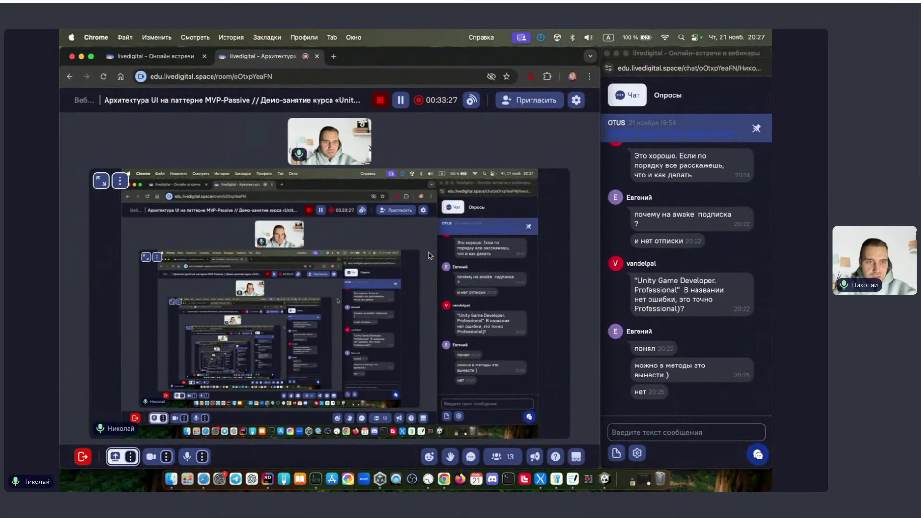
key("ctrl+Up")
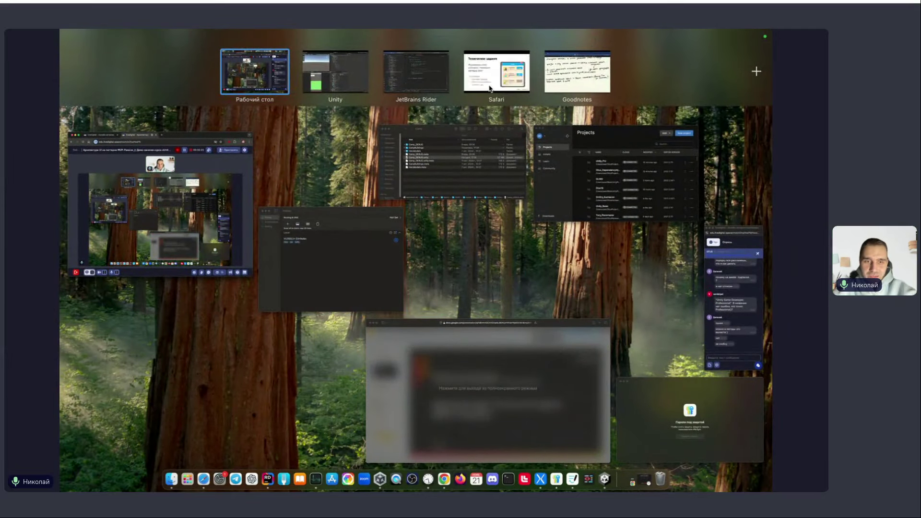
left_click(497, 72)
key("ctrl+Up")
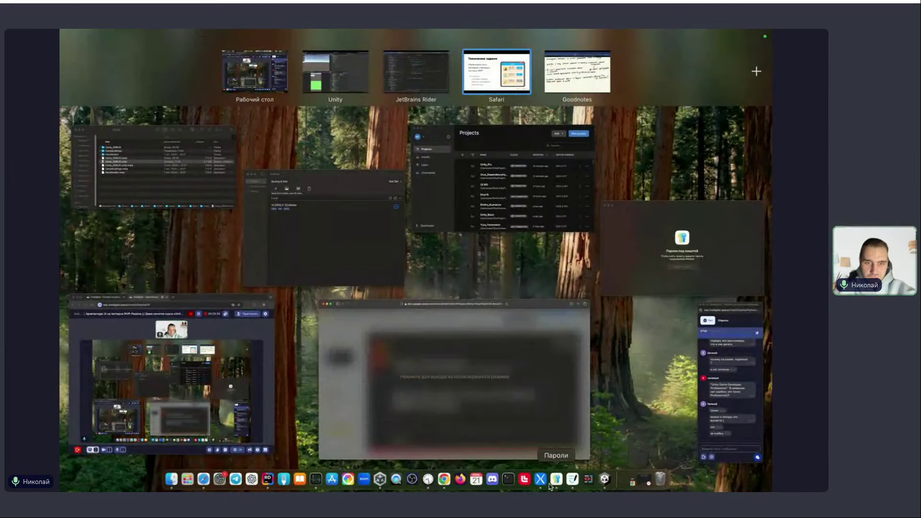
left_click(444, 477)
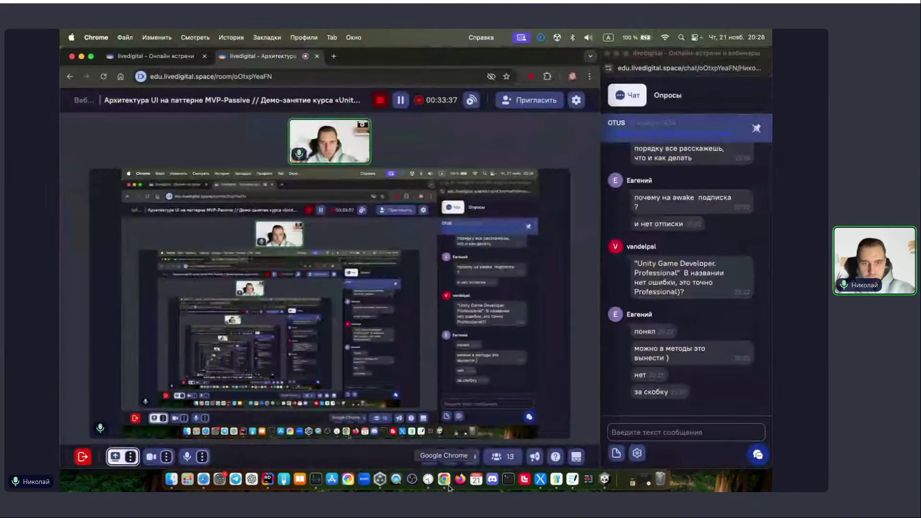
Quit the Пароли app from the dock and switch to Unity's compile errors.
right_click(564, 483)
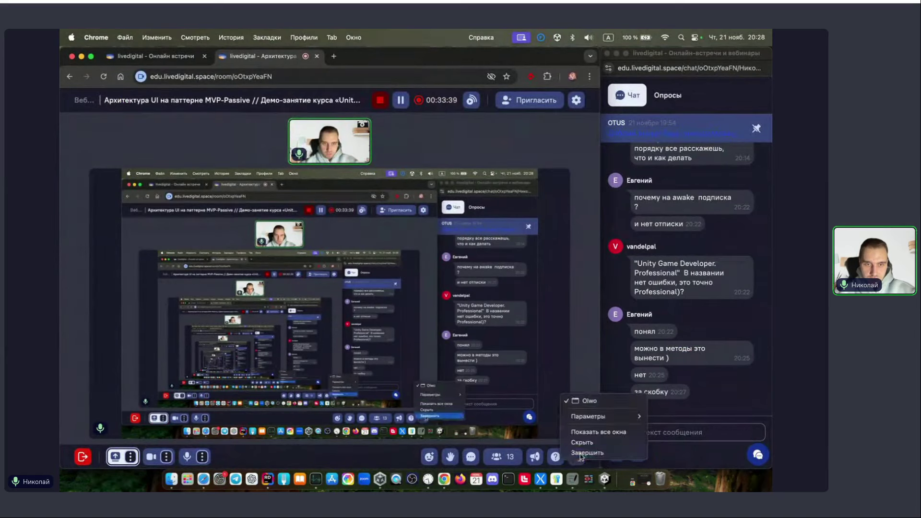
left_click(565, 453)
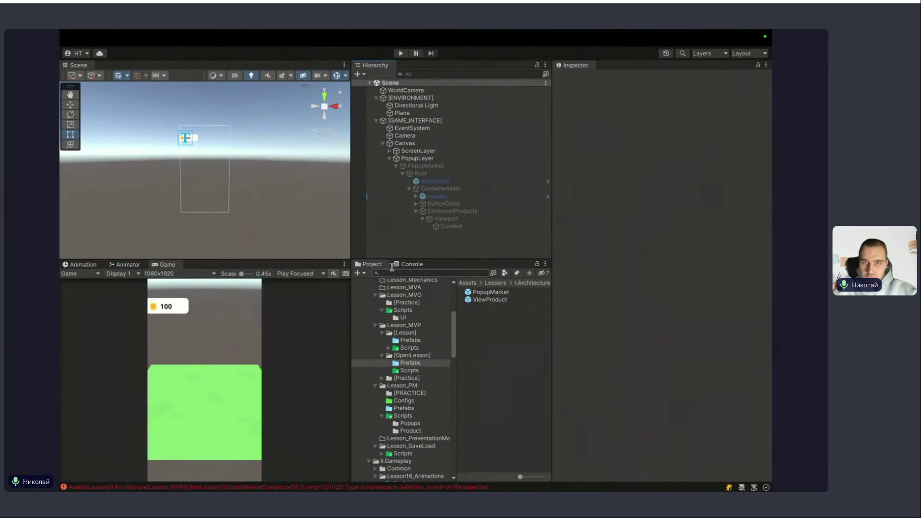
left_click(392, 267)
Open the error in MarketSystem.cs and change ProductView's 'void' to 'class' with a MonoBehaviour base.
double_click(420, 283)
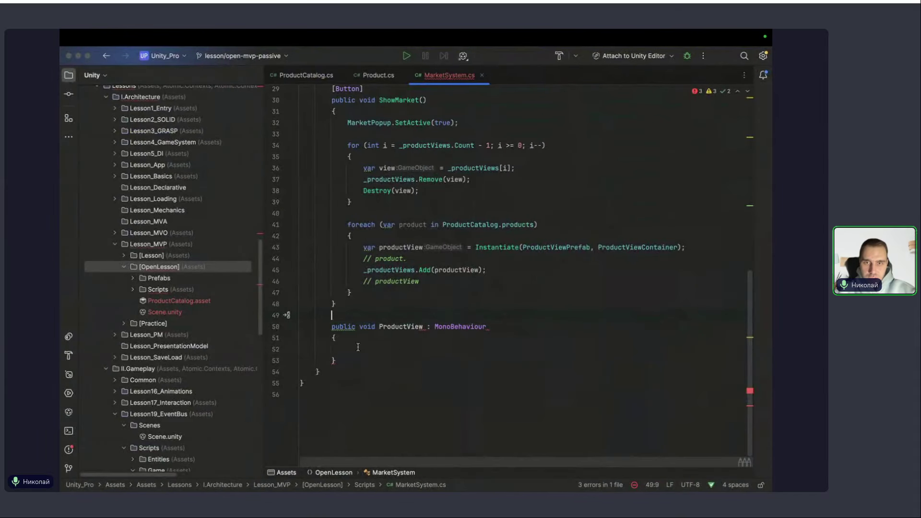
left_click(500, 329)
key("alt+BackSpace")
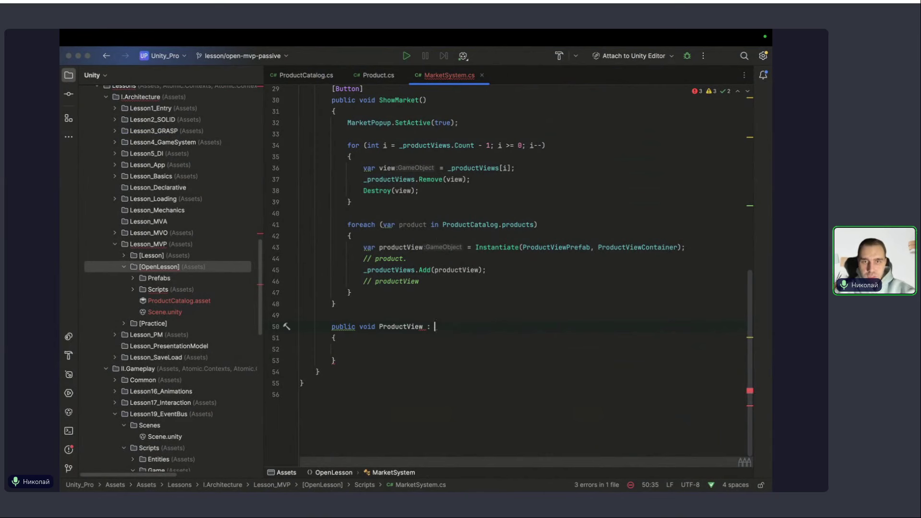
type("Mo")
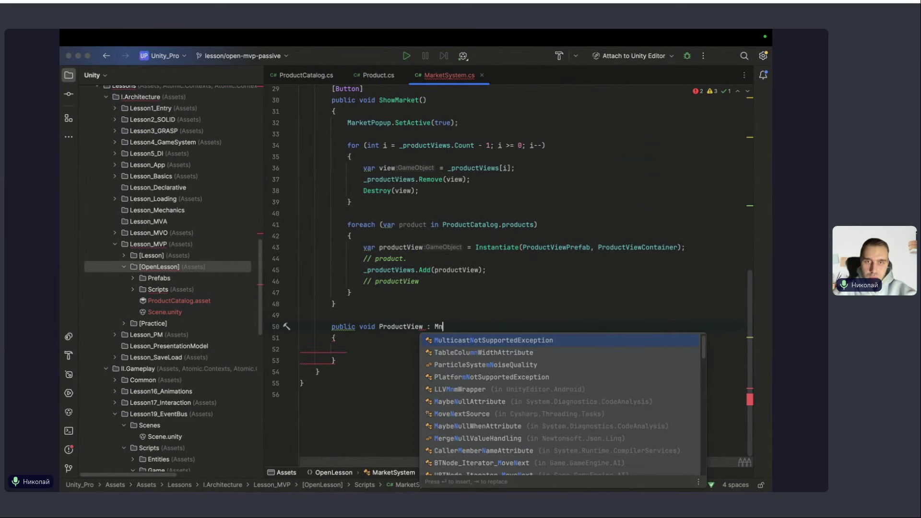
key("Return")
left_click(368, 333)
double_click(367, 327)
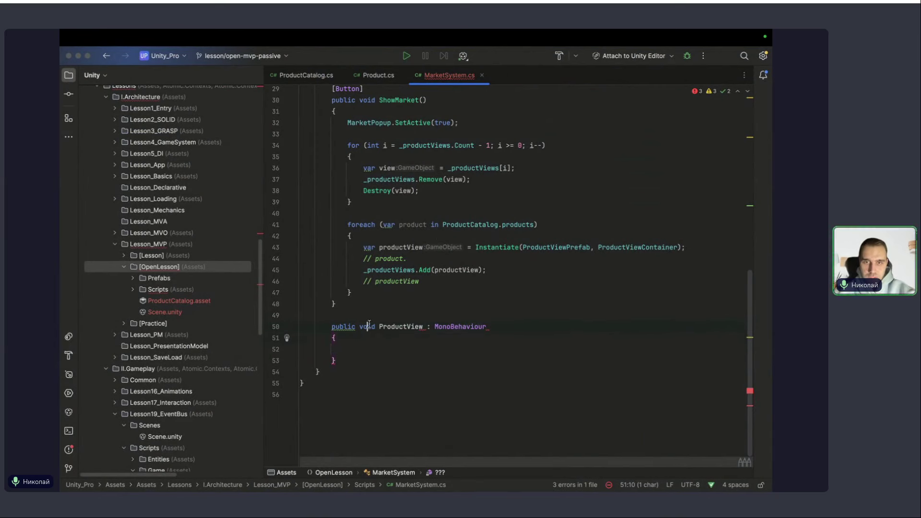
type("cl")
key("Return")
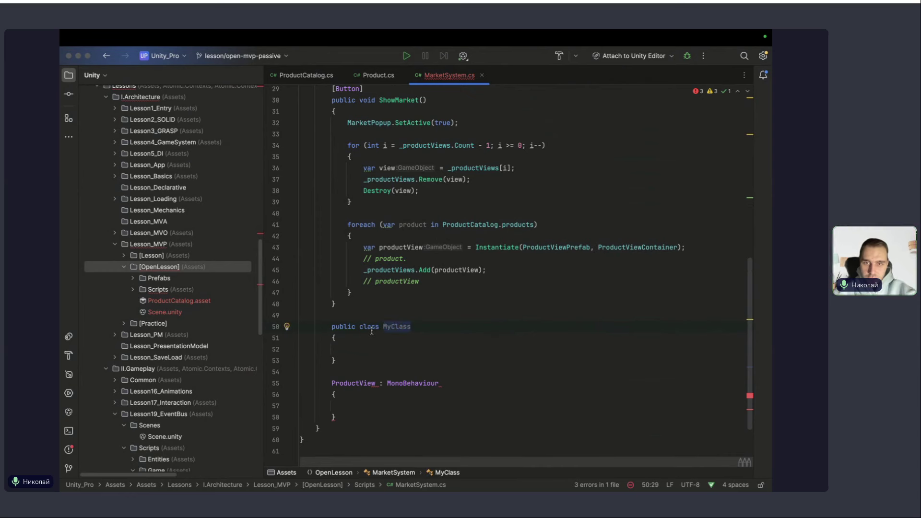
double_click(372, 330)
Add 'public' to the ProductView declaration, undoing the stray class template.
left_click(331, 383)
type("pu")
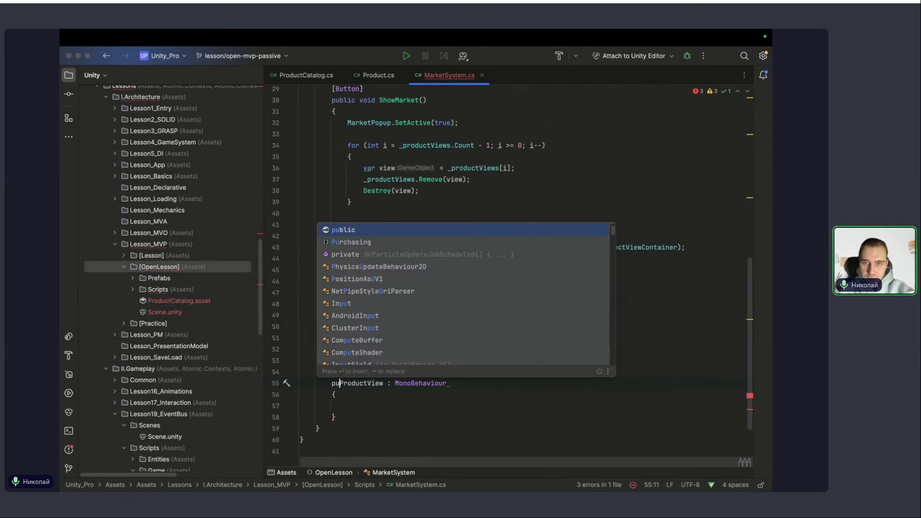
key("Return")
type("cla")
key("Return")
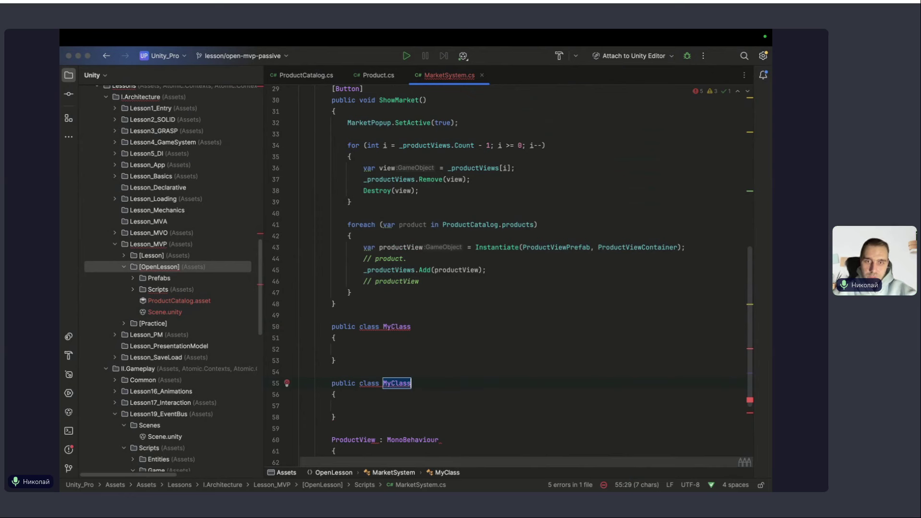
key("ctrl+z")
type("ass")
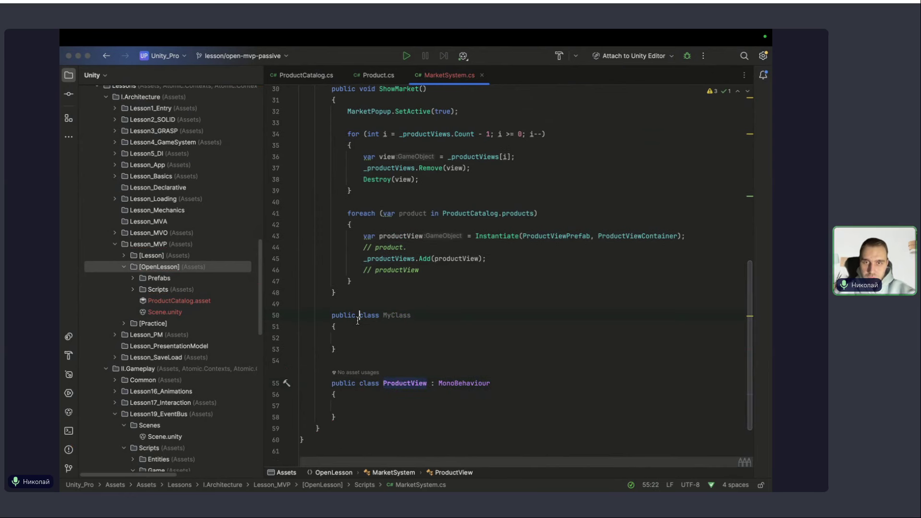
key("ctrl+z")
key("ctrl+z")
key("ctrl+z")
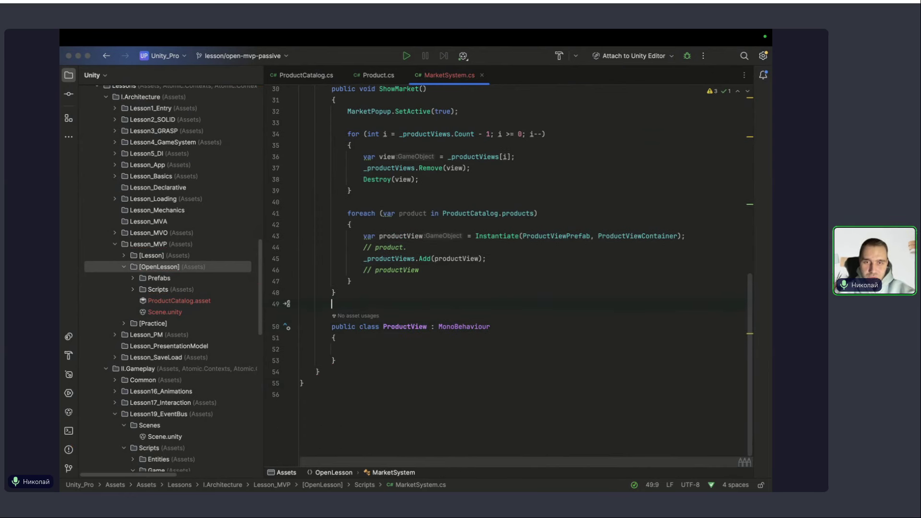
scroll(513, 286, "up", 1)
left_click(409, 345)
key("alt+Return")
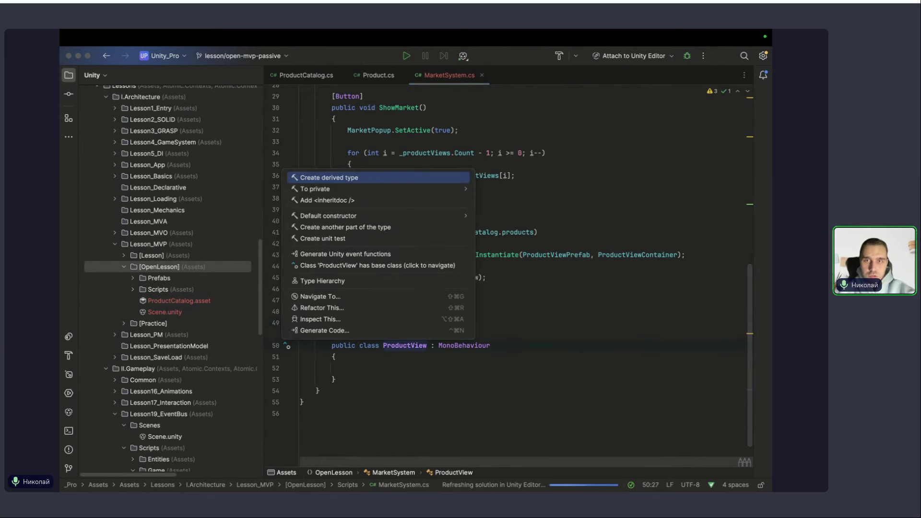
key("Escape")
scroll(416, 330, "up", 2)
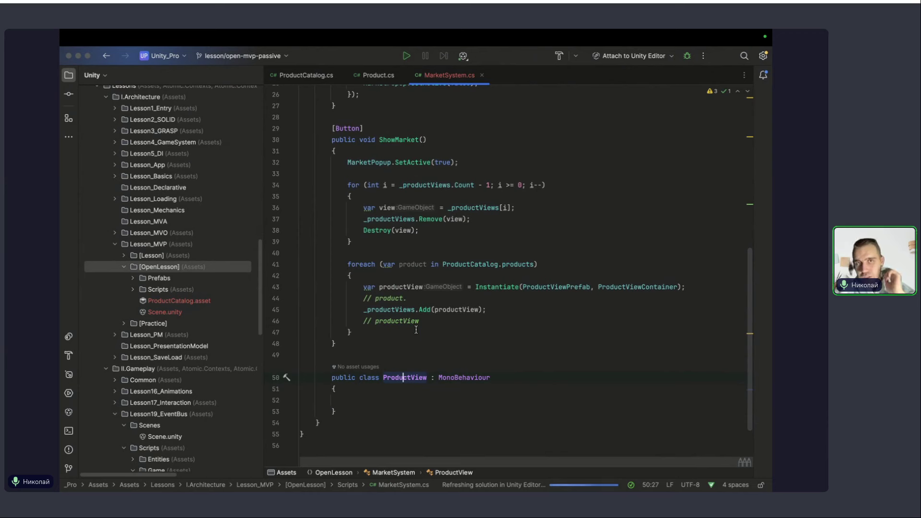
scroll(416, 330, "down", 2)
Start a new 'product.' line below the _productViews.Add call.
left_click(486, 281)
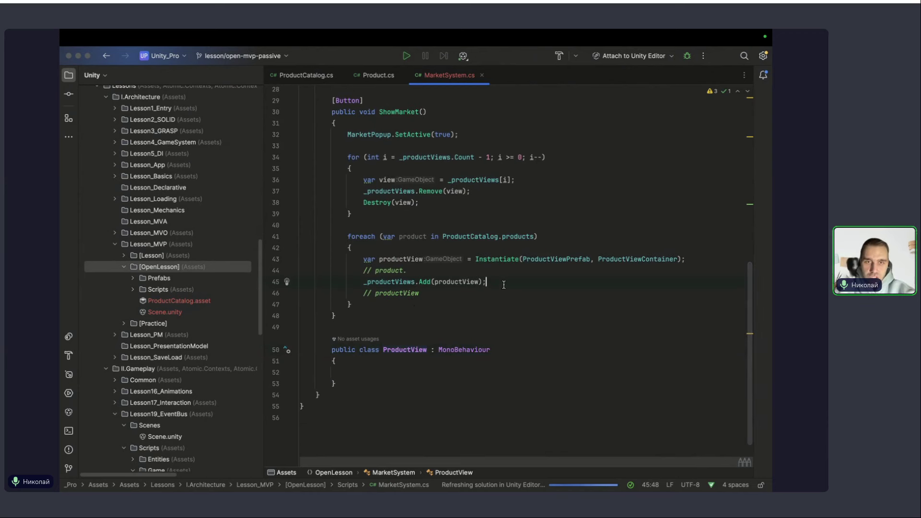
key("Return")
type("product.")
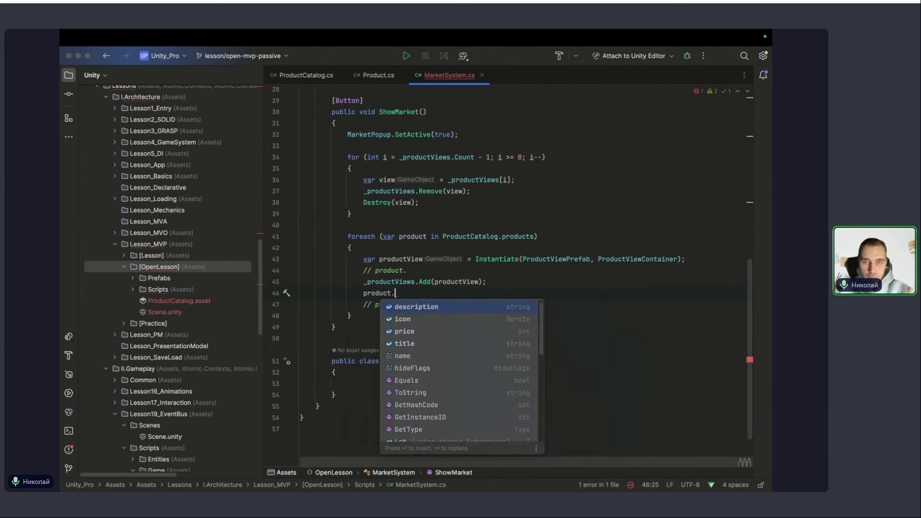
key("Down")
key("Down")
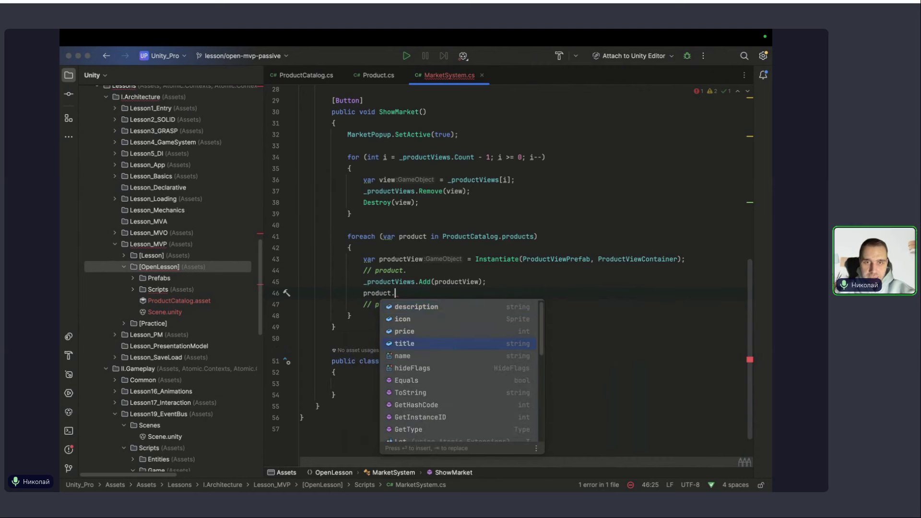
Add public TMP_Text Title and Description fields, fixing the 'Desctiption' typo.
key("Escape")
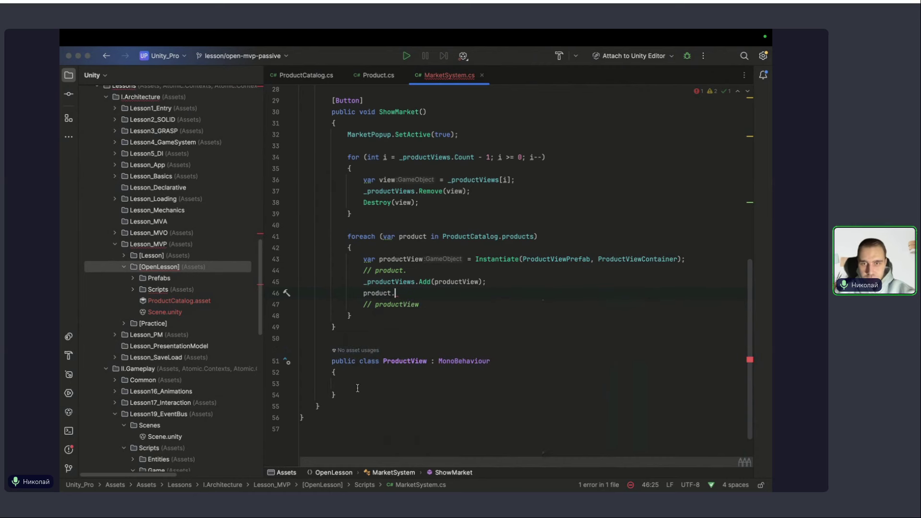
left_click(347, 384)
type("public")
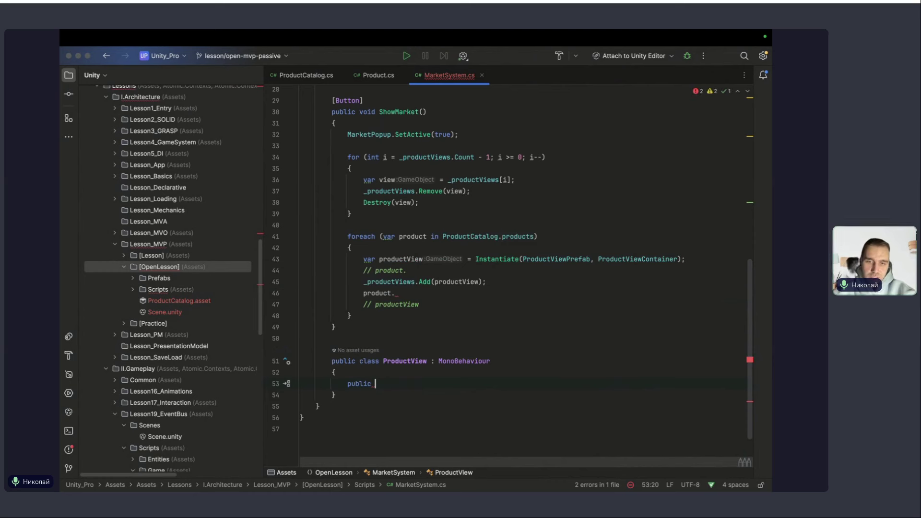
key("ctrl+space")
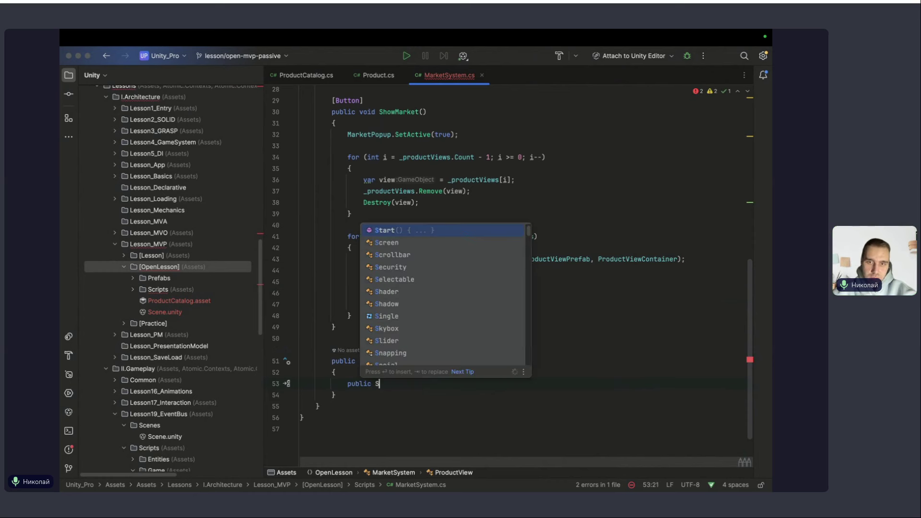
key("Escape")
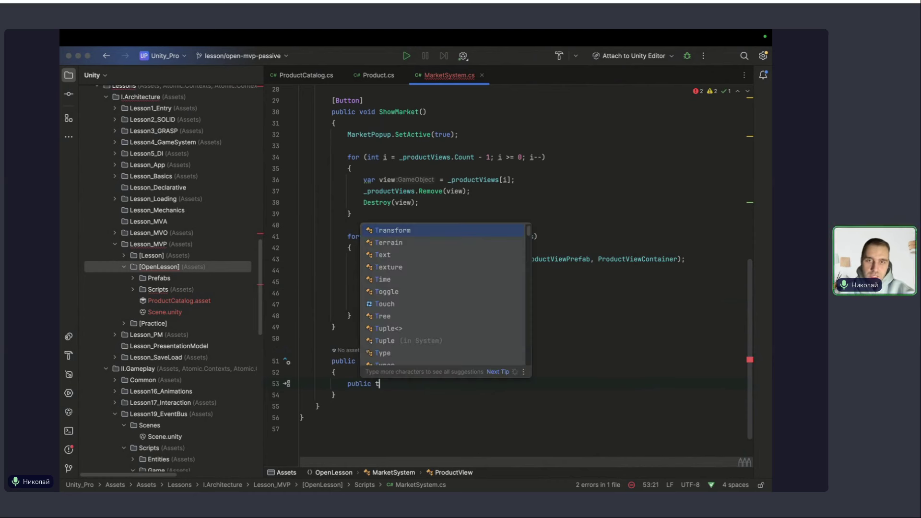
type("TMP_Te")
key("Return")
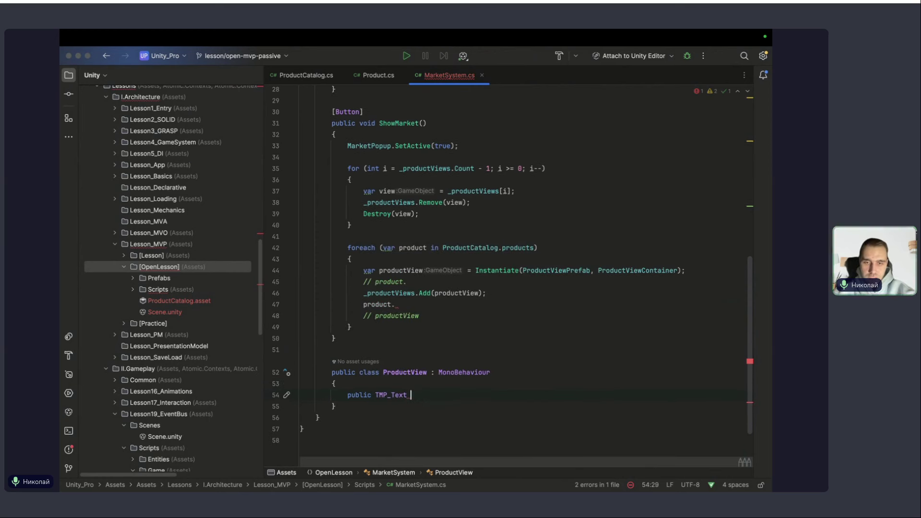
type("Title")
type("public")
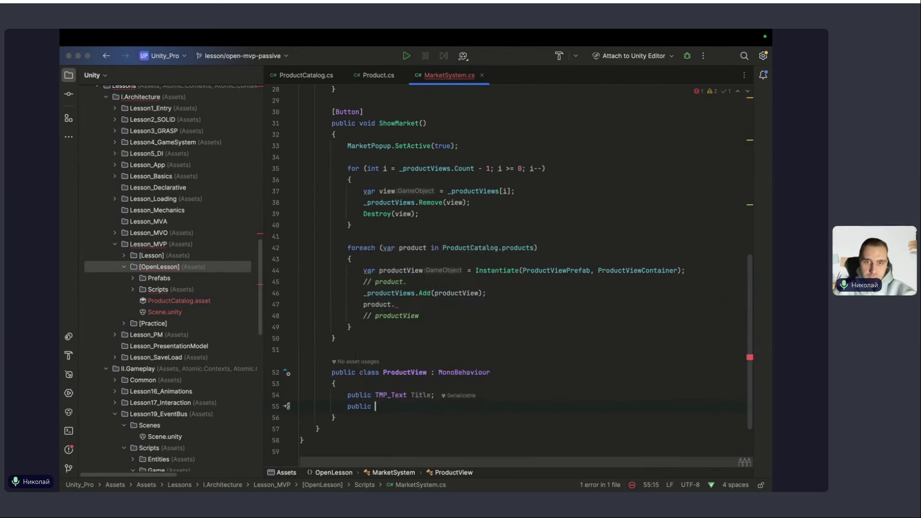
type(" TMP")
key("Return")
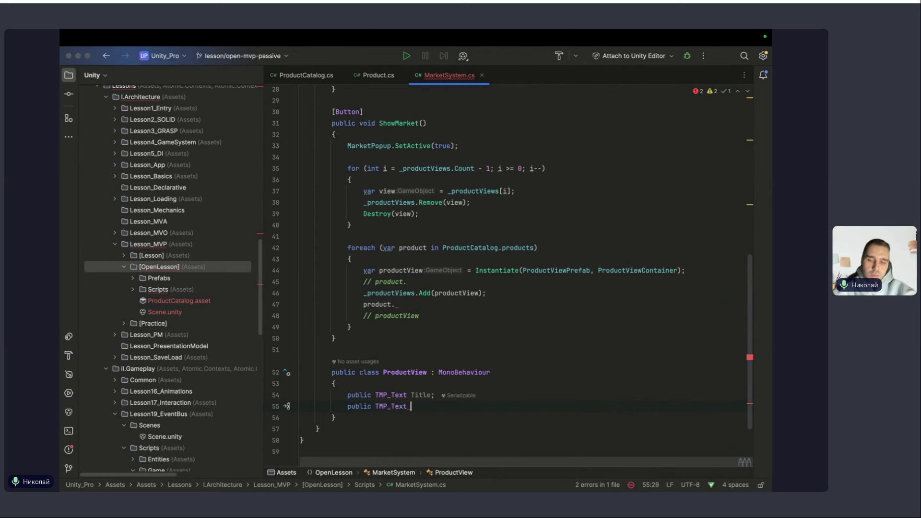
type("Desctipt")
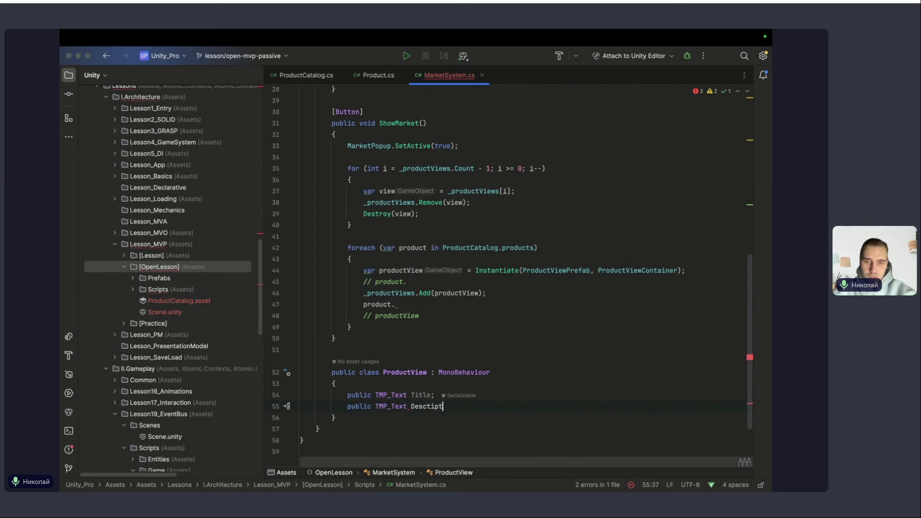
type("ion;")
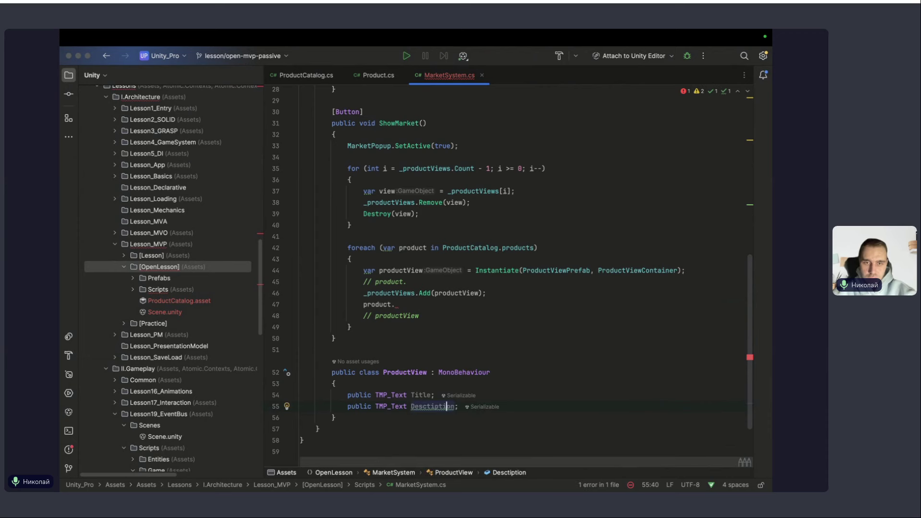
key("alt+Return")
key("Return")
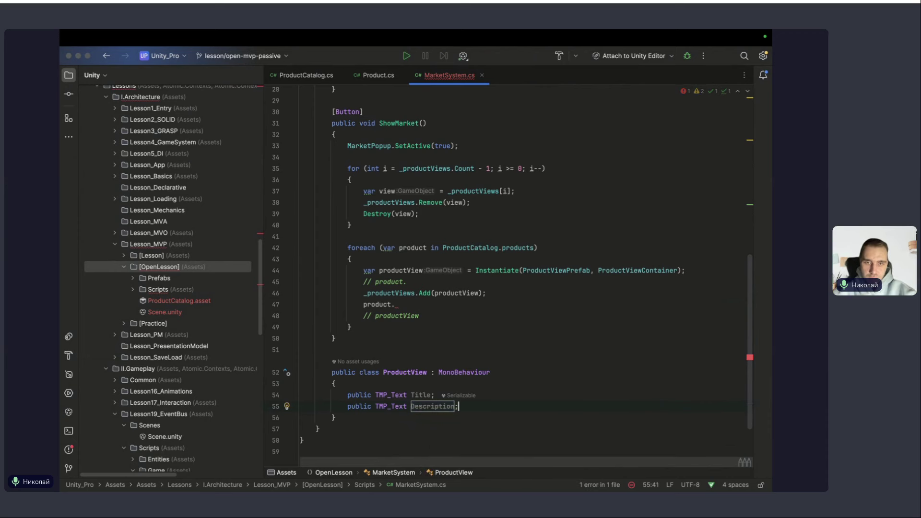
Add a public Image Icon field and a public TMP_Text Price field.
key("Return")
type("public ")
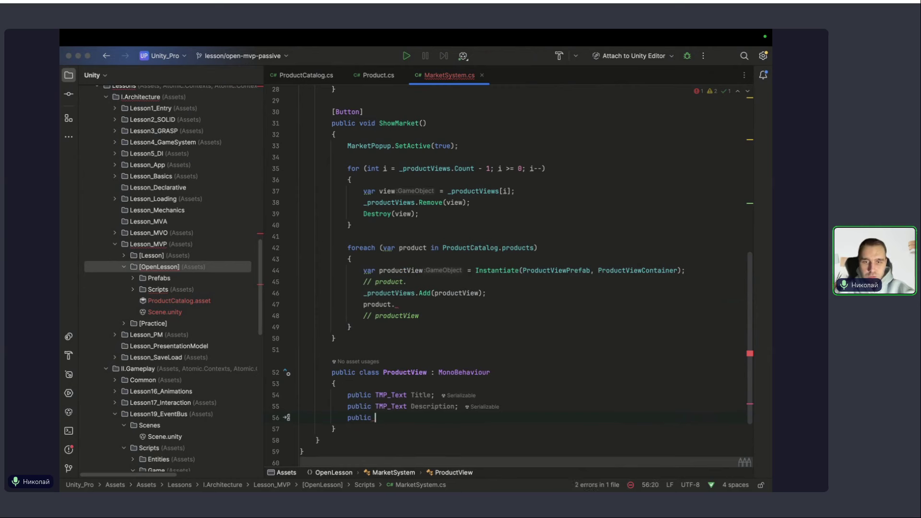
type("Image Icon")
type(";")
key("Return")
type("public")
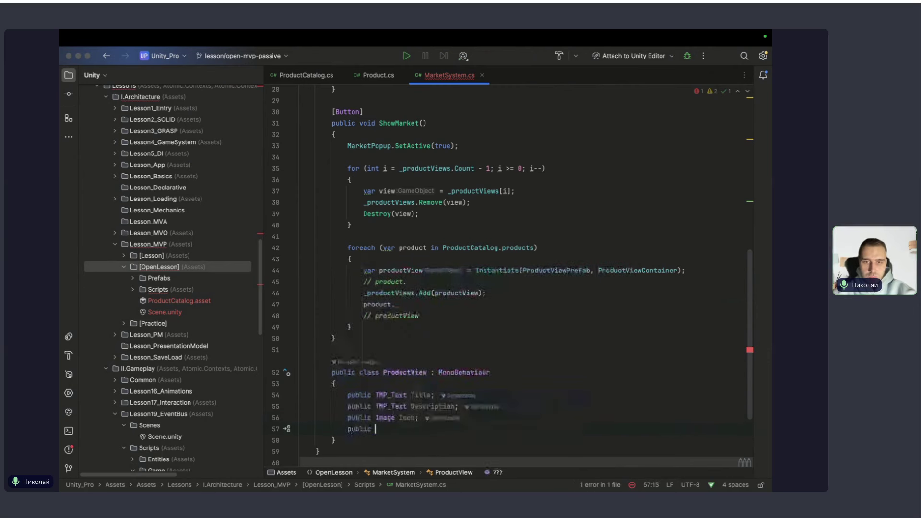
scroll(422, 267, "down", 1)
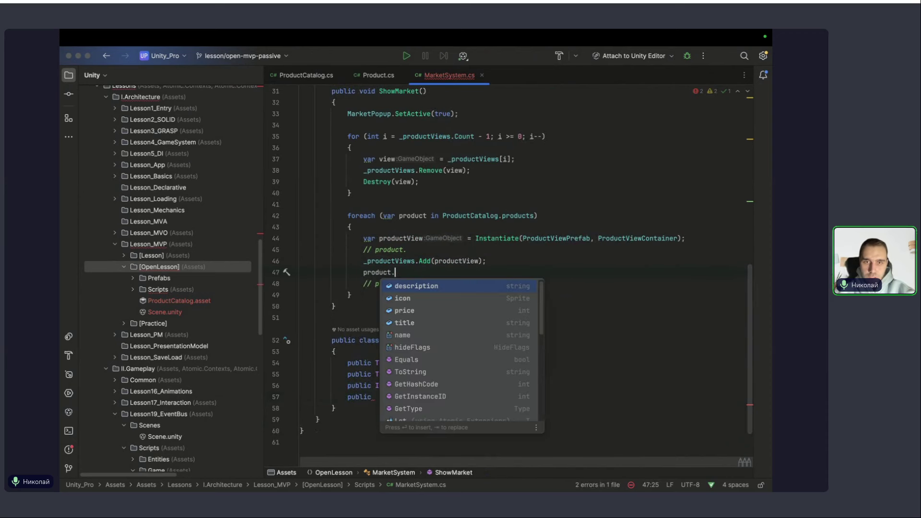
left_click(389, 396)
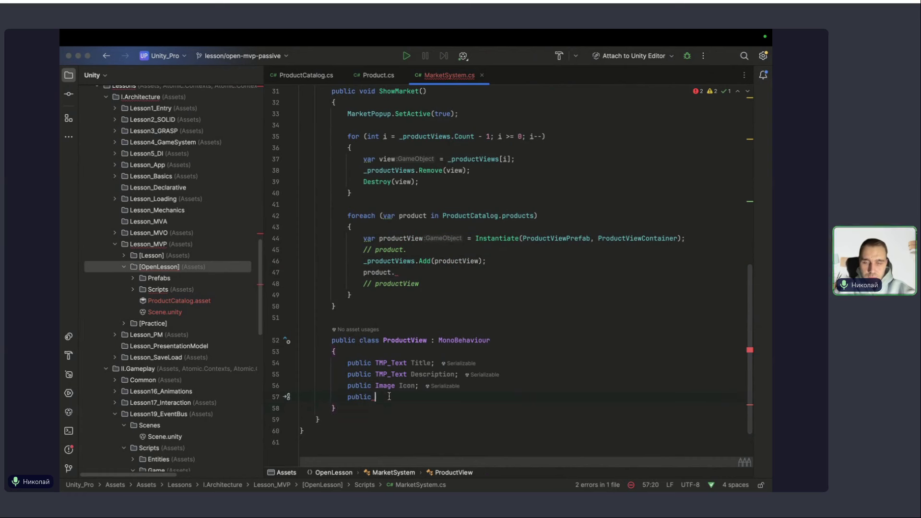
type("Tmp")
key("Return")
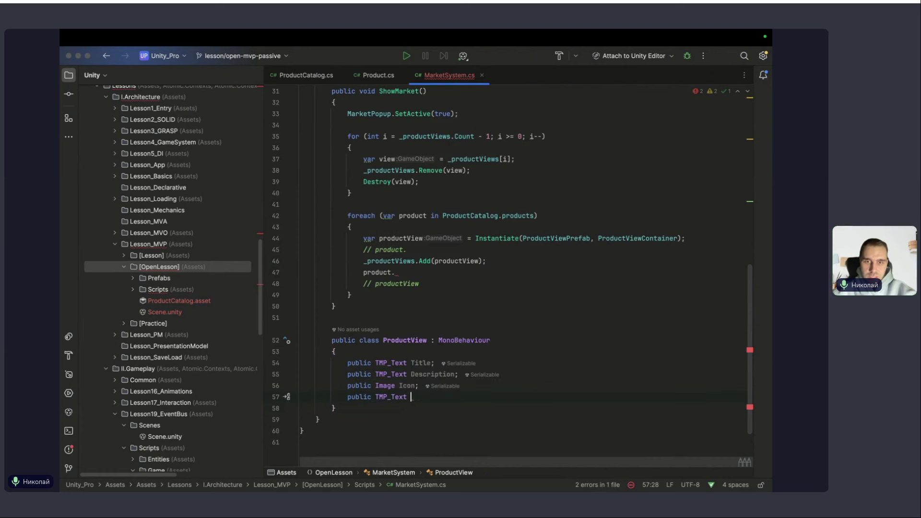
type("Pri")
type("ce;")
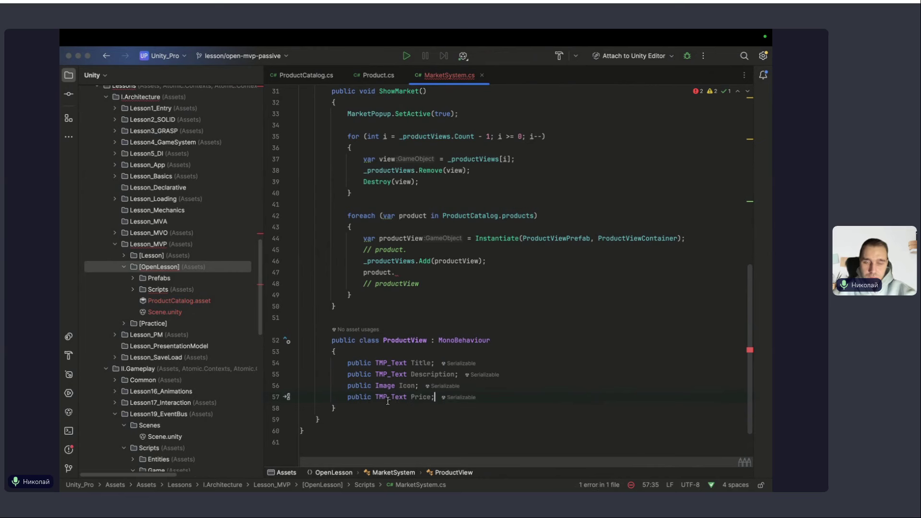
scroll(388, 402, "down", 1)
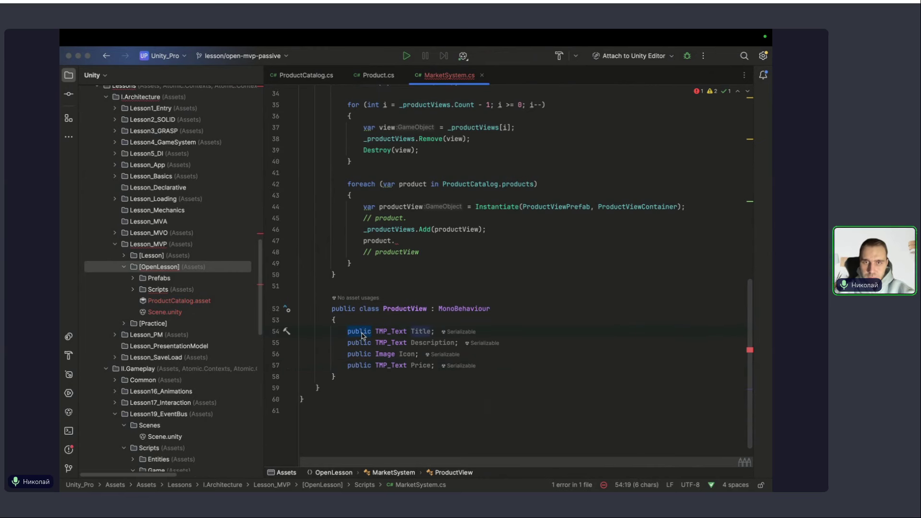
Change all four ProductView fields from public to private.
scroll(362, 336, "down", 1)
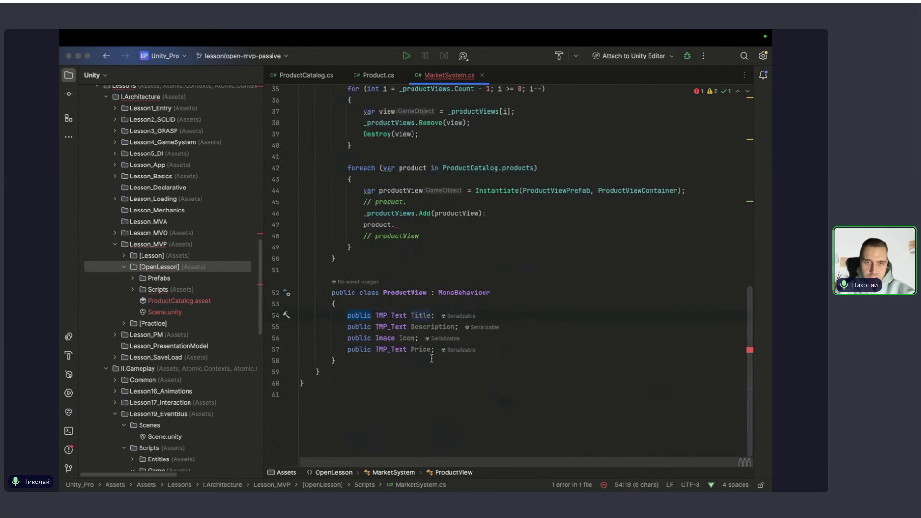
left_click(432, 353)
key("Return")
key("Return")
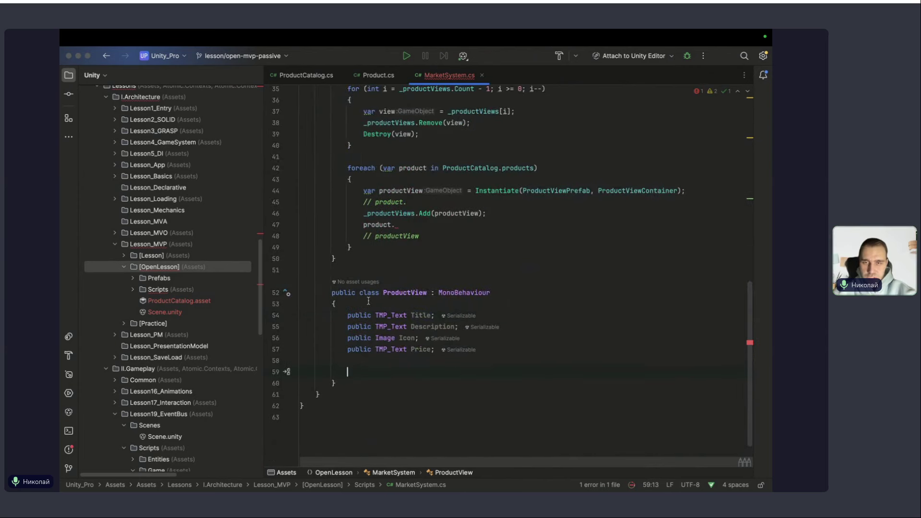
scroll(367, 315, "down", 1)
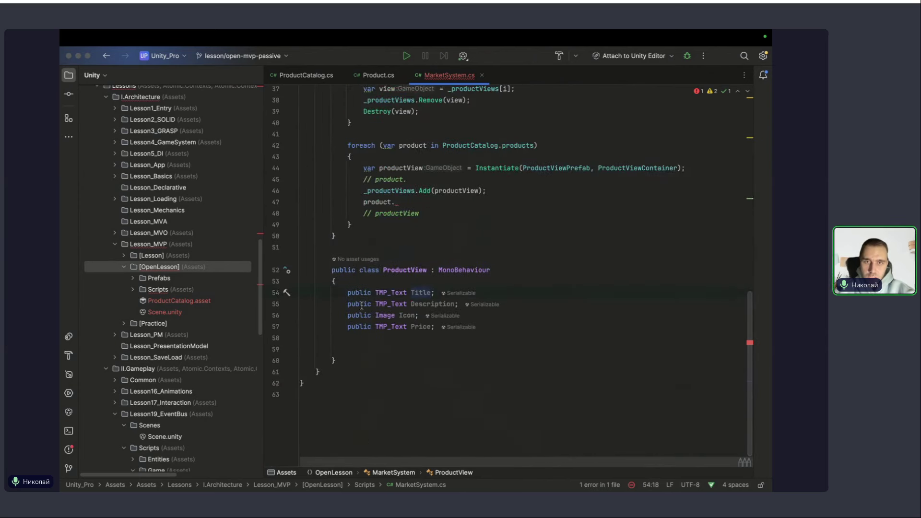
double_click(359, 292)
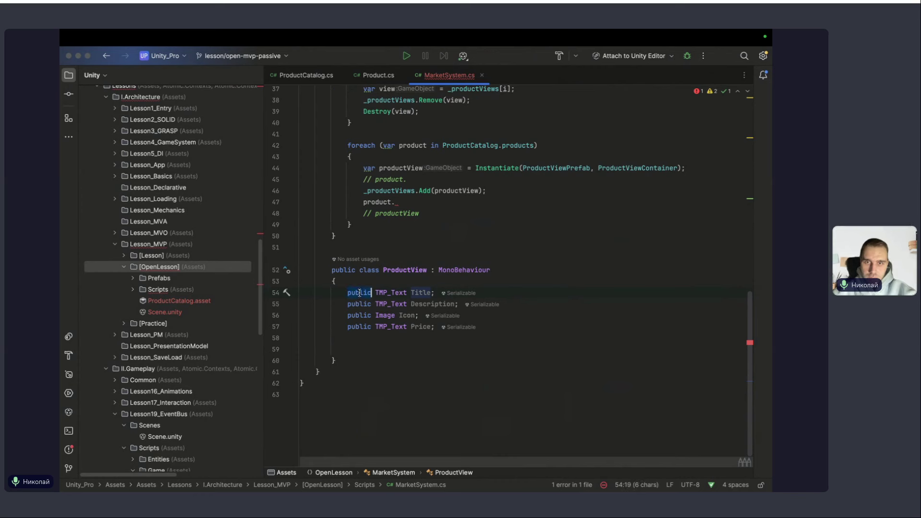
type("pri")
key("Return")
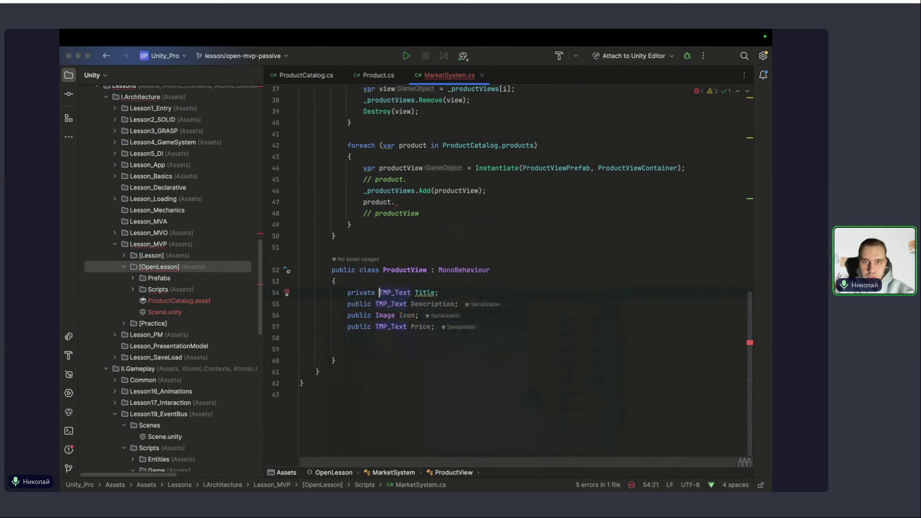
key("ctrl+z")
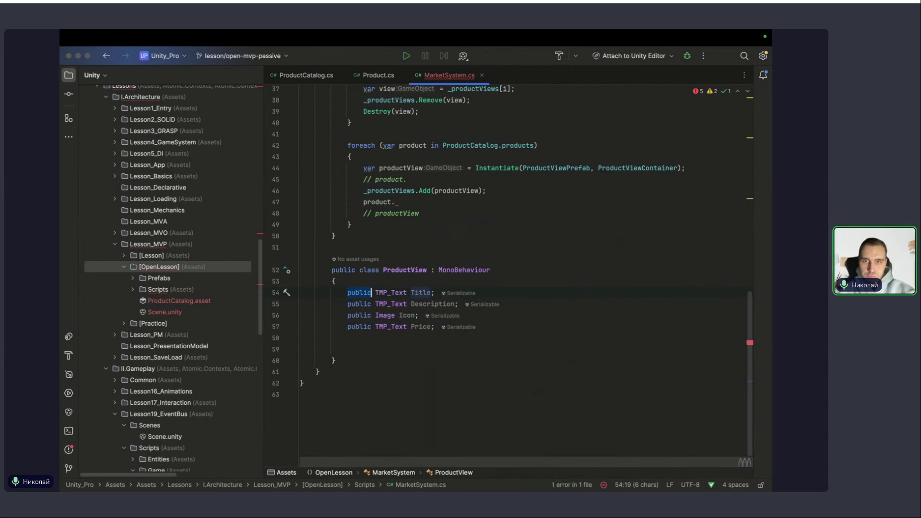
left_click_drag(371, 332, 346, 292, "alt")
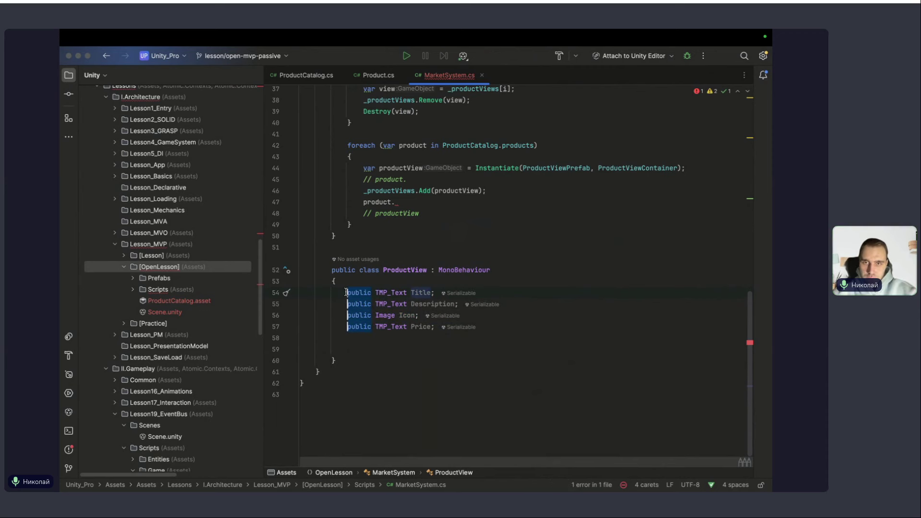
type("pri")
key("Return")
Rename the fields to _title, _description, _icon and _price.
left_click(411, 327)
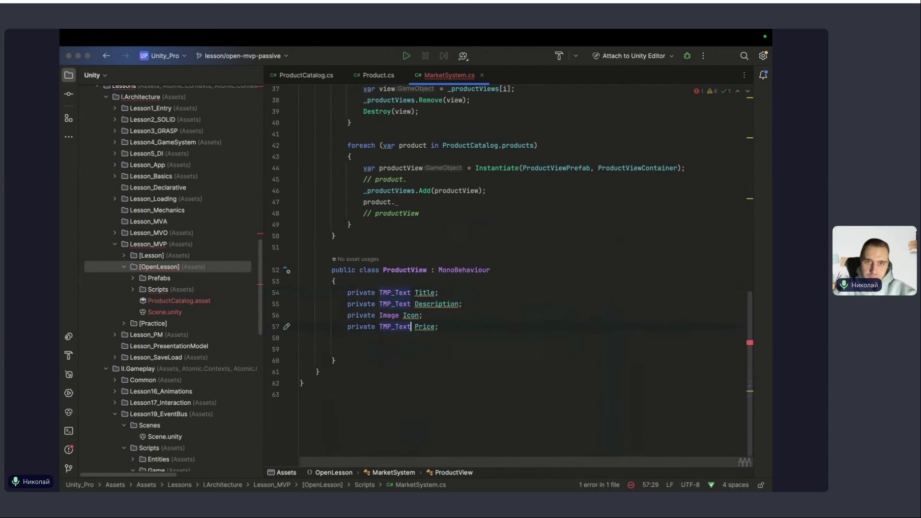
key("alt+Return")
key("Right")
key("Return")
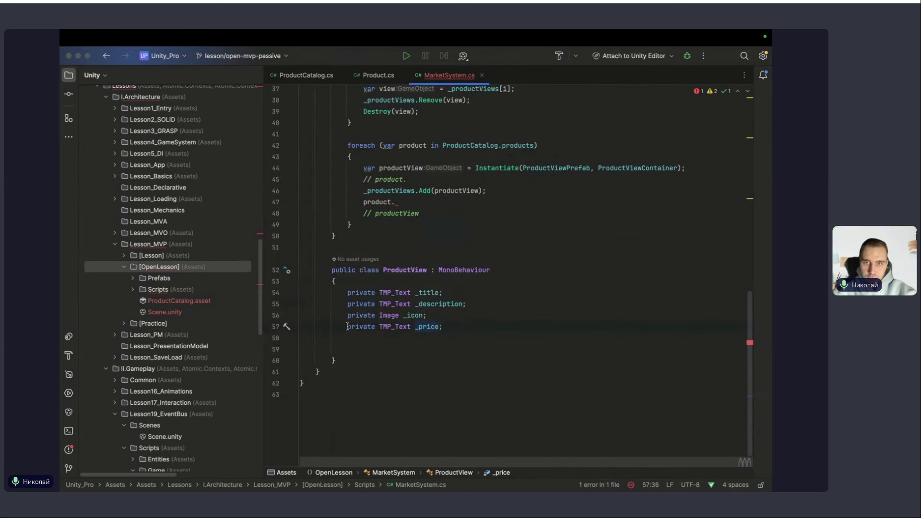
Mark all four fields with [SerializeField].
left_click_drag(348, 327, 347, 300, "alt")
type("[Ser")
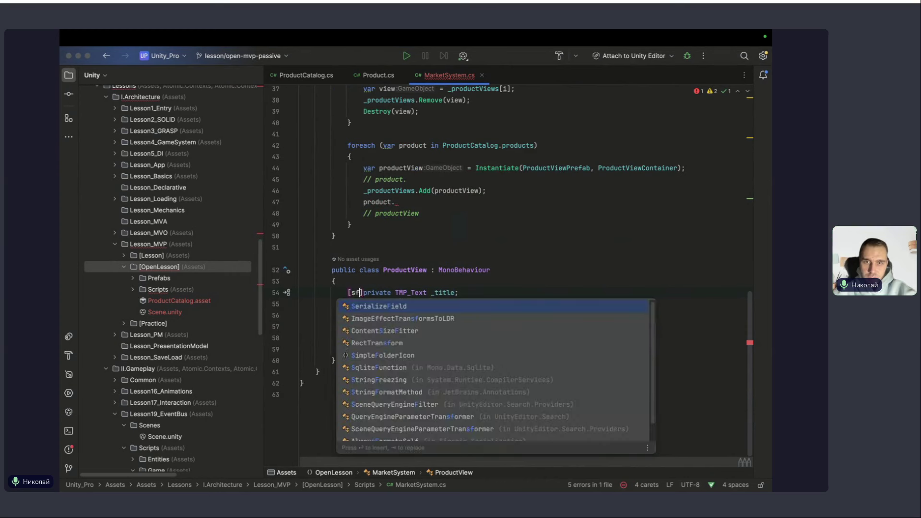
key("Return")
left_click(348, 349)
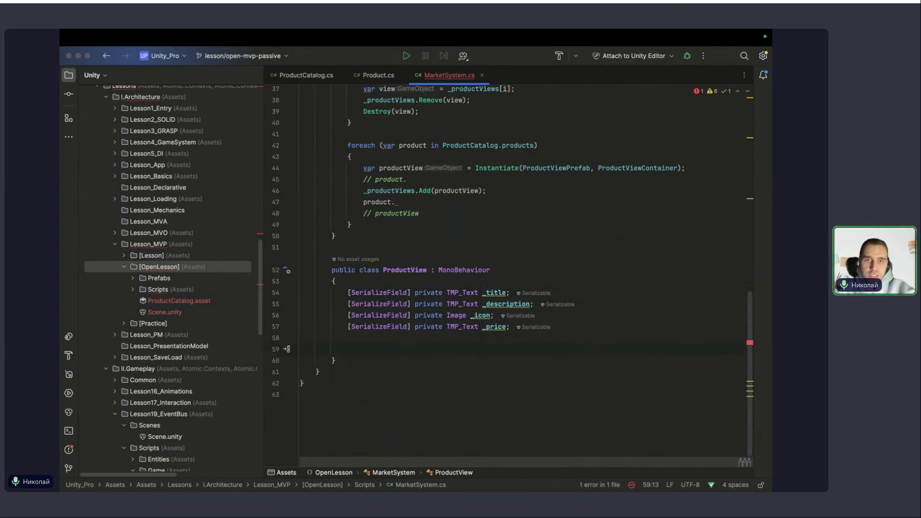
scroll(354, 269, "up", 2)
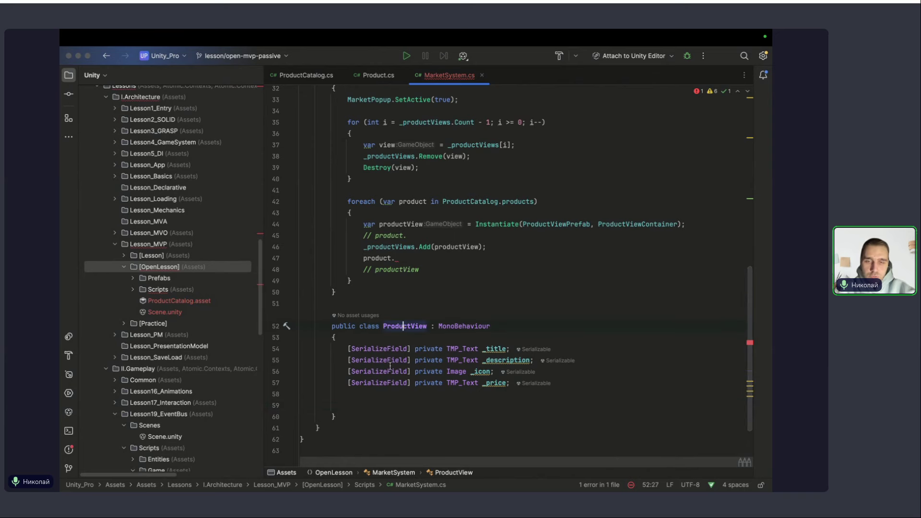
Change ProductViewPrefab and the _productViews list from GameObject to ProductView.
scroll(415, 224, "up", 2)
scroll(408, 221, "up", 3)
scroll(398, 216, "up", 4)
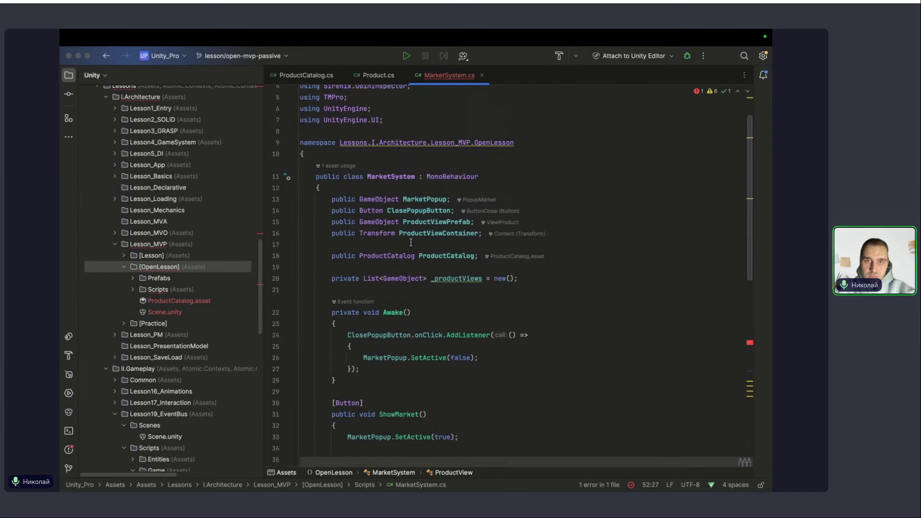
scroll(388, 213, "up", 1)
double_click(384, 230)
type("ProductView")
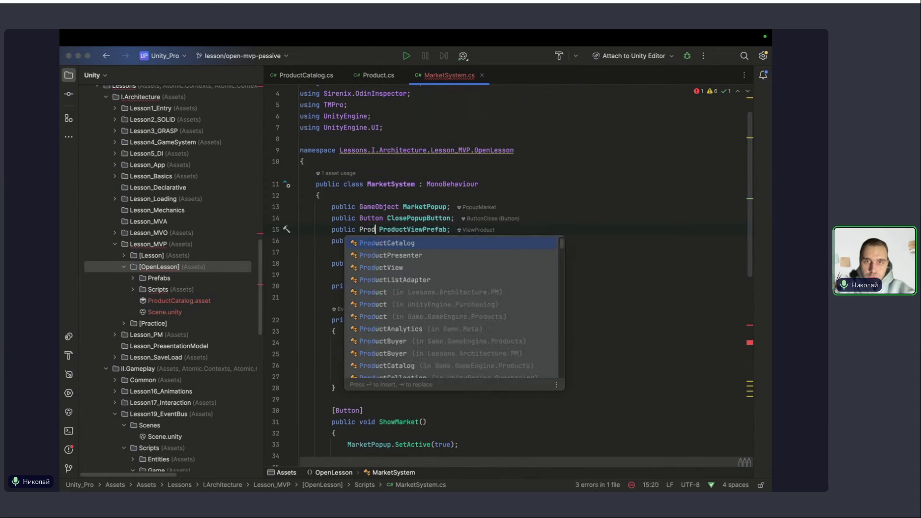
key("Return")
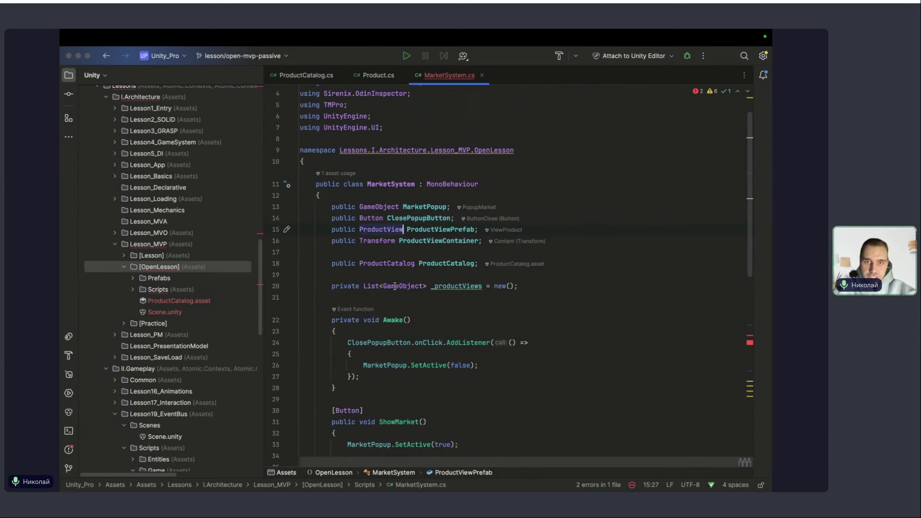
double_click(394, 287)
type("ProductView")
key("Return")
Remove the commented line and put a productView line above the Add call in the loop.
scroll(395, 287, "down", 3)
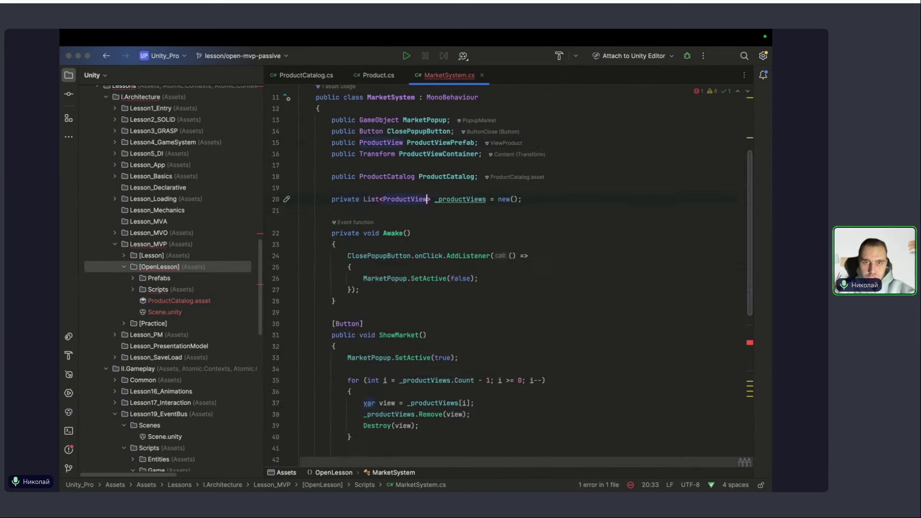
scroll(415, 259, "down", 6)
left_click(415, 259)
key("super+BackSpace")
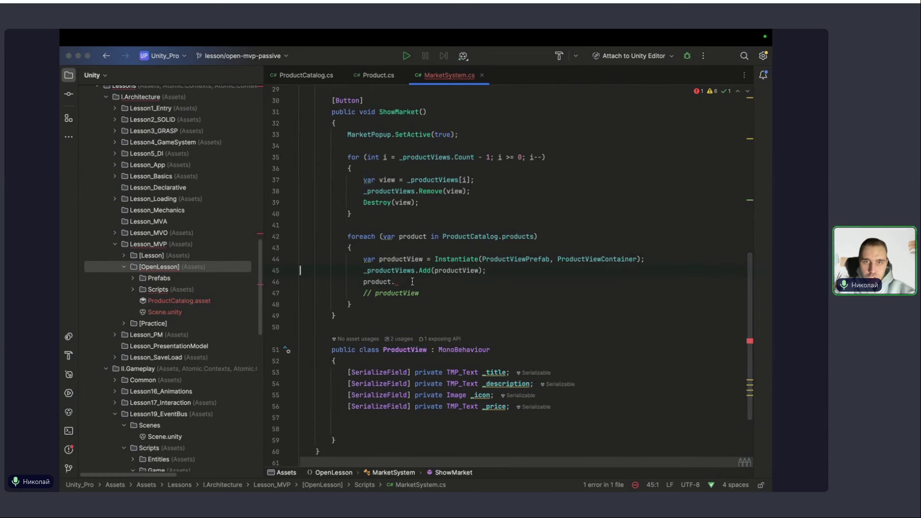
key("Down")
key("End")
key("ctrl+space")
key("Escape")
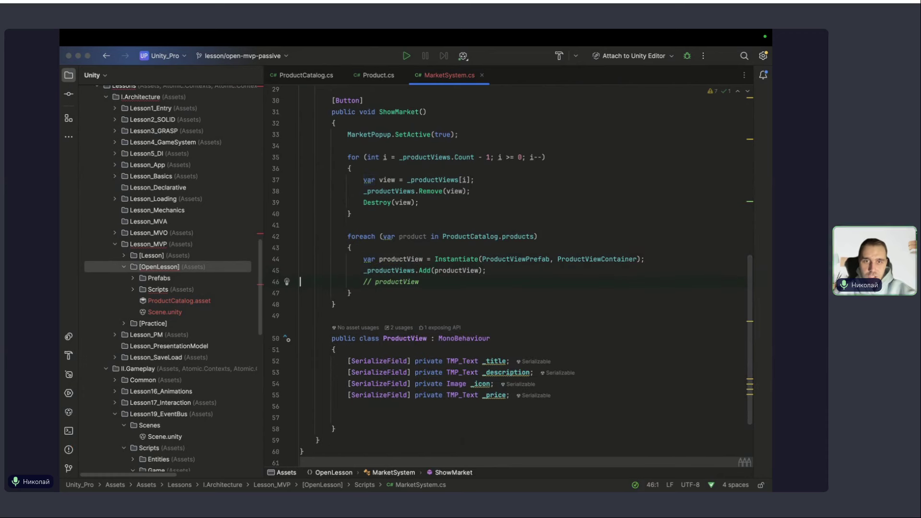
key("alt+BackSpace")
key("alt+BackSpace")
type("p")
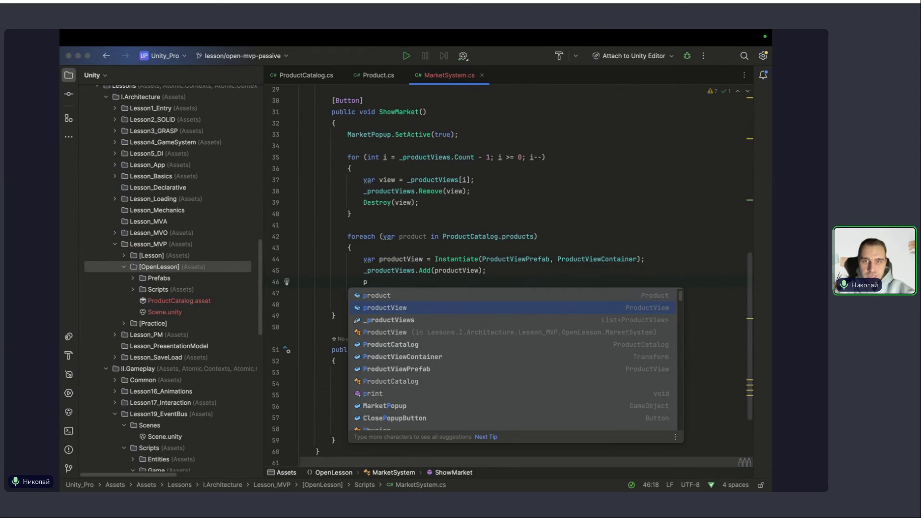
key("Return")
key("super+shift+Up")
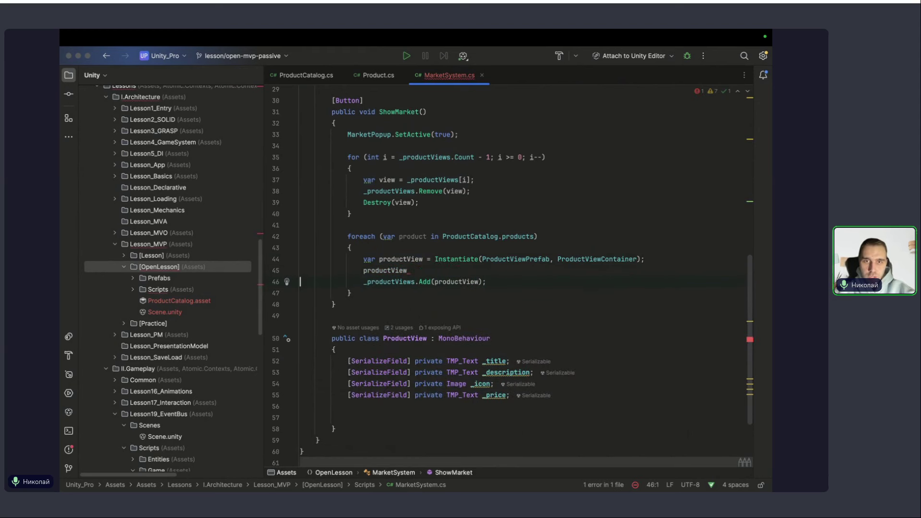
left_click(408, 271)
key("Return")
key("Up")
key("End")
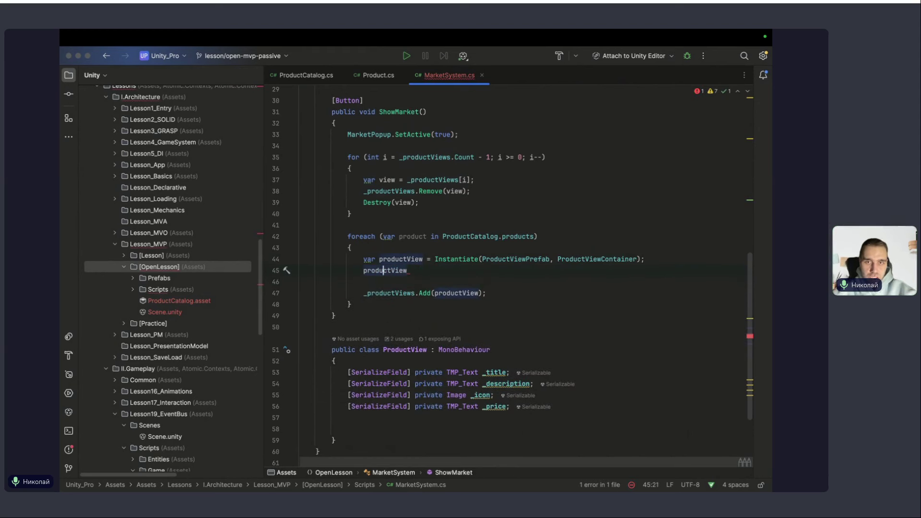
Add SetTitle(product.title) and SetDescription(product.description) calls on productView.
type(".Set")
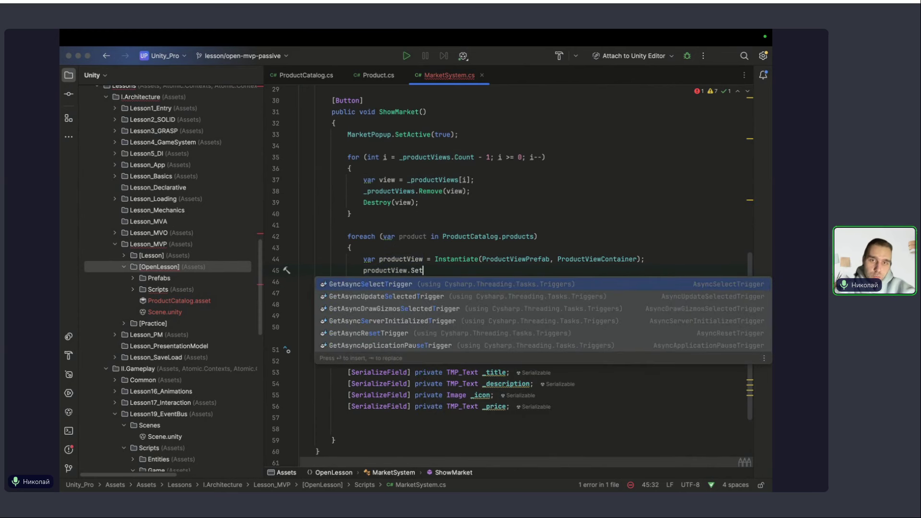
type("Te(")
key("Left")
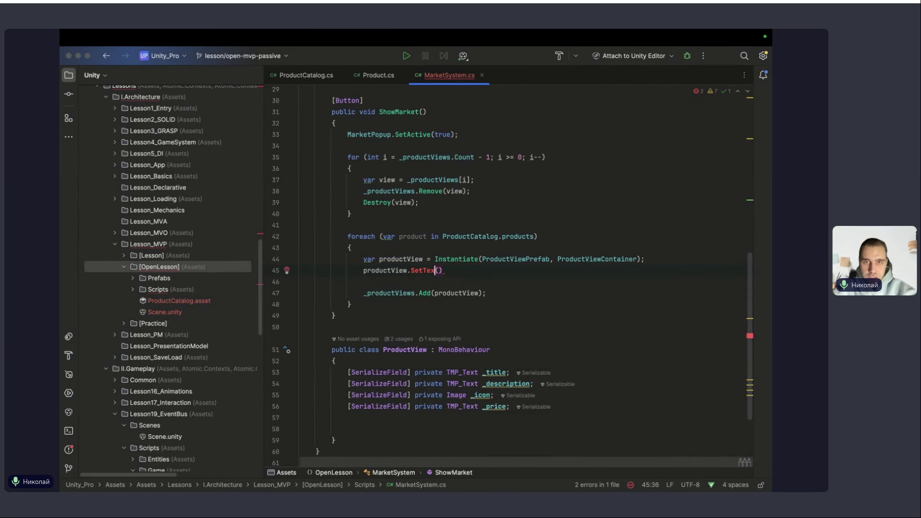
key("BackSpace")
key("BackSpace")
key("BackSpace")
key("Right")
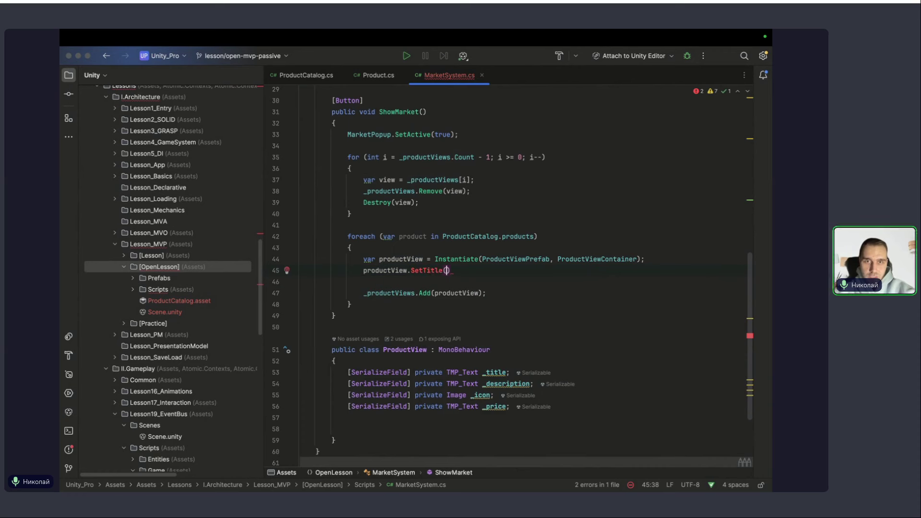
type("product.")
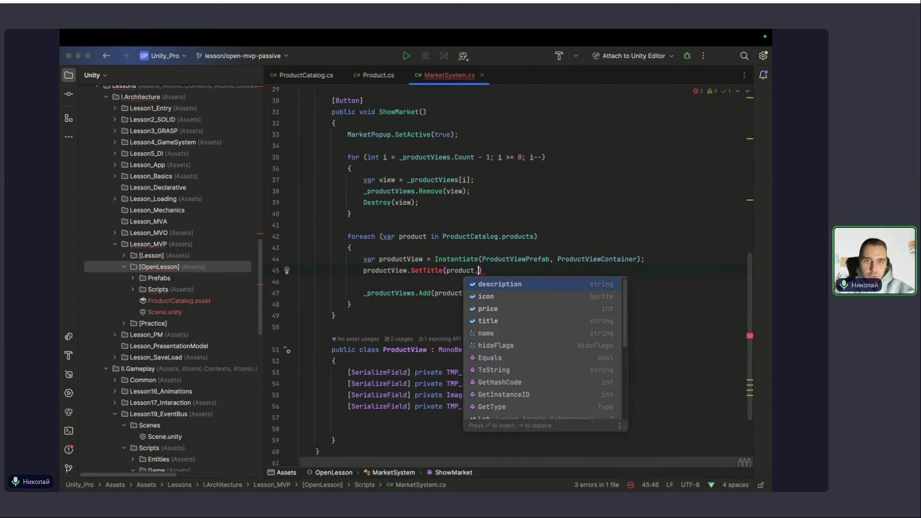
type("title);")
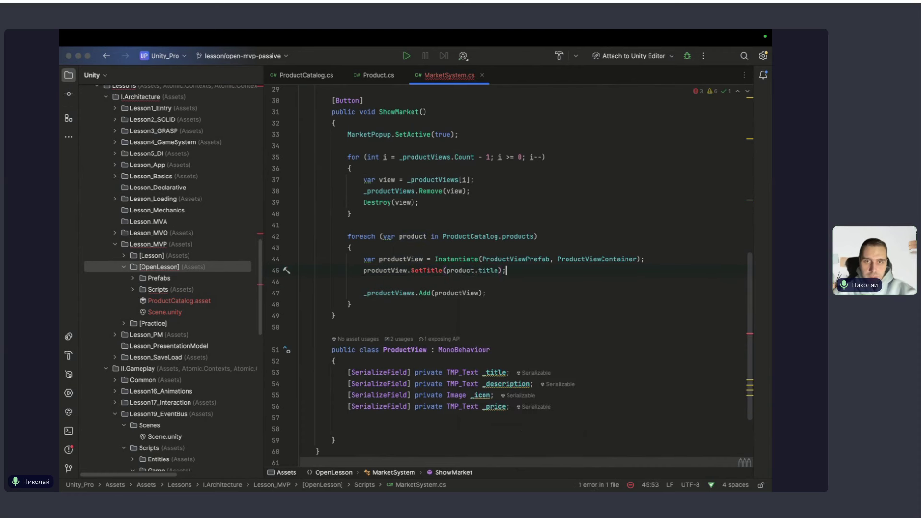
key("Return")
type("print(")
key("BackSpace")
key("BackSpace")
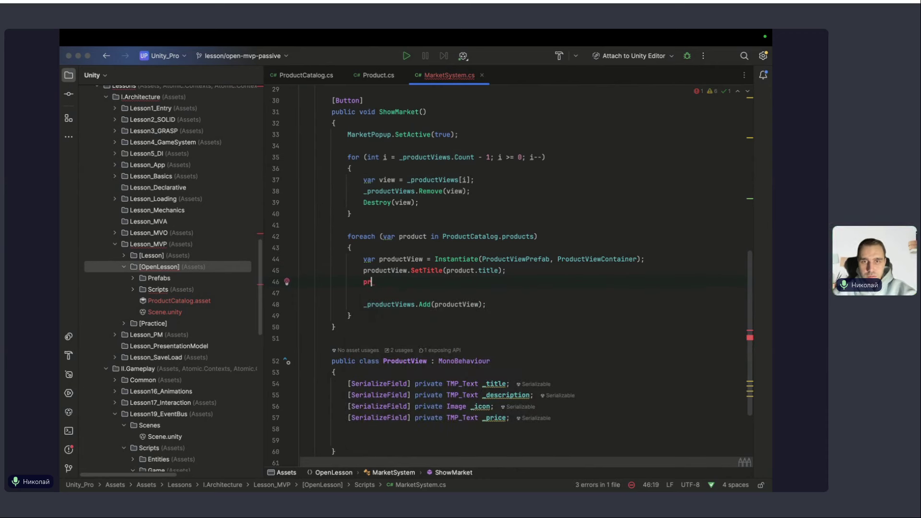
type("rod")
key("Return")
type("Vie")
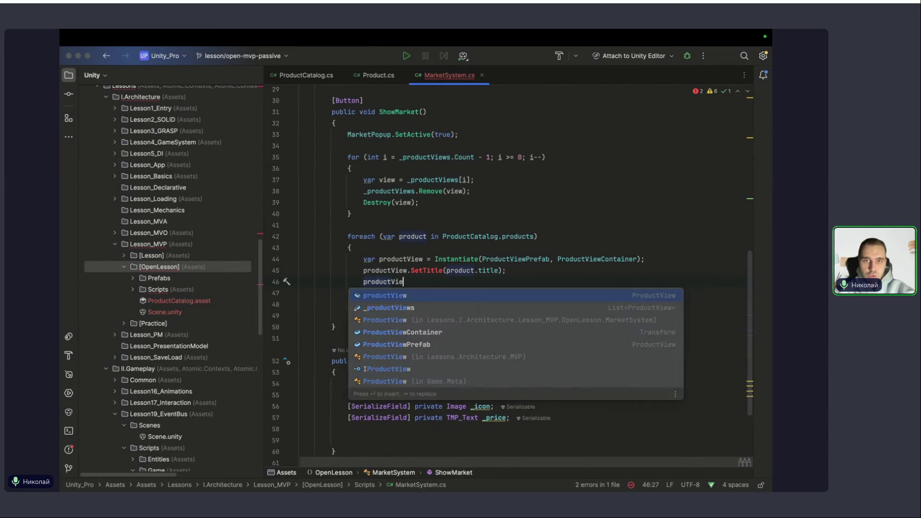
type("w.Setd")
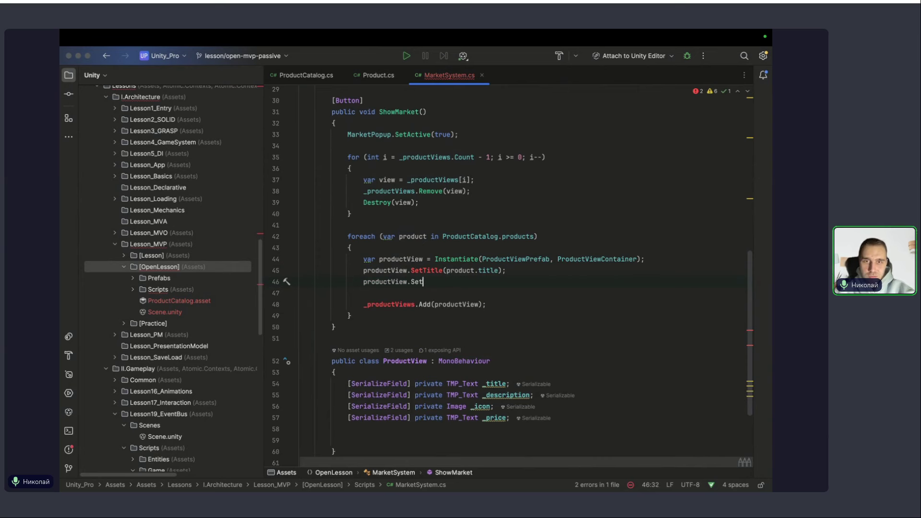
type("escription(pro")
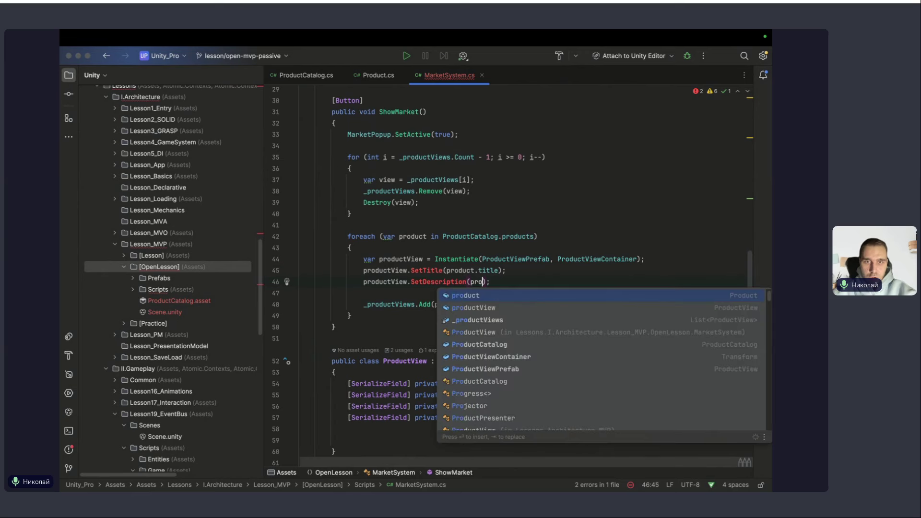
type("product.")
key("Return")
Add SetPrice(product.price) and SetIcon(product.icon) calls on productView.
key("Return")
type("pro")
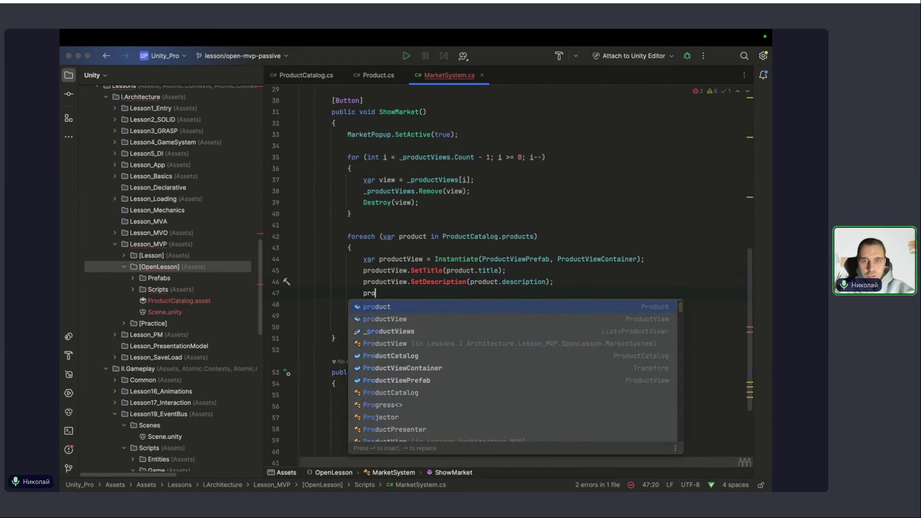
key("Return")
type(".")
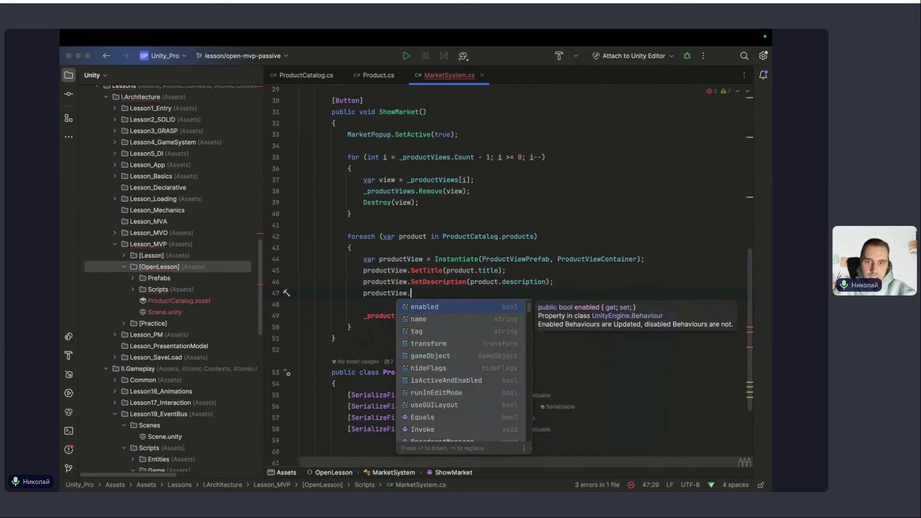
type("SetPrice(pr")
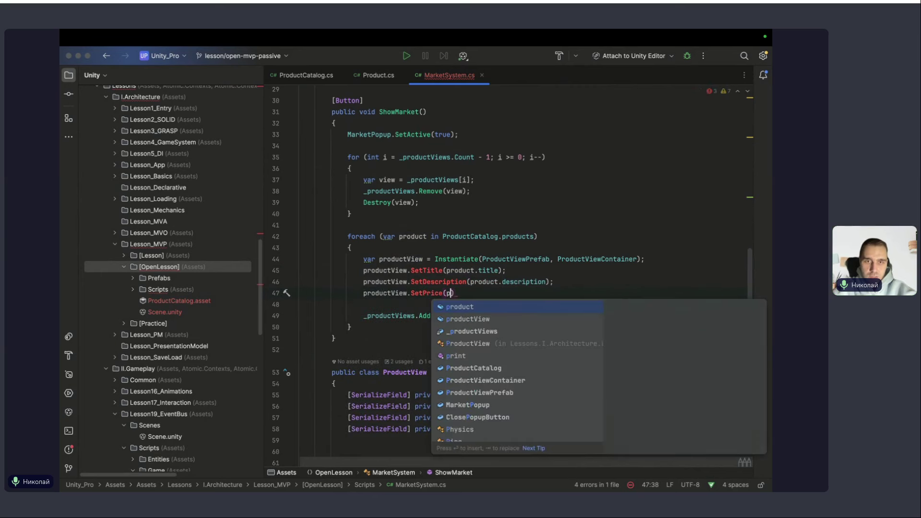
key("Return")
type(".")
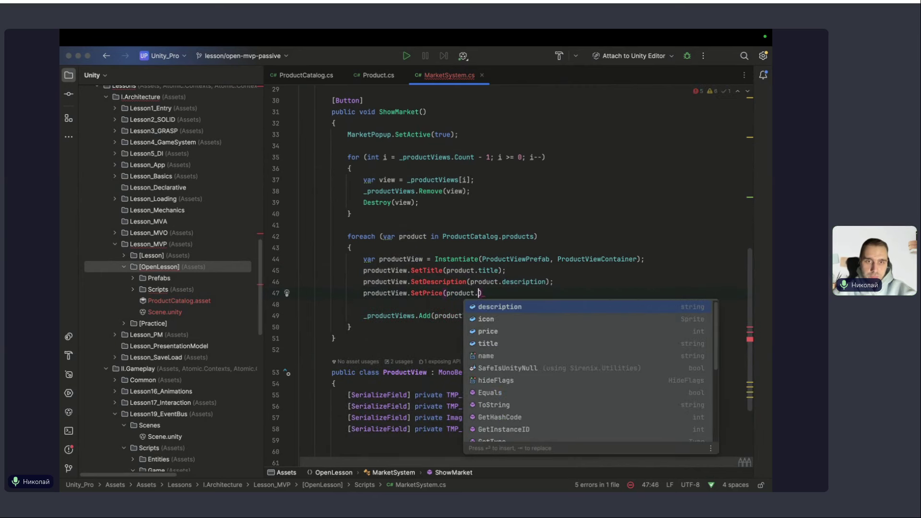
type("pri")
key("Return")
type(";")
key("Return")
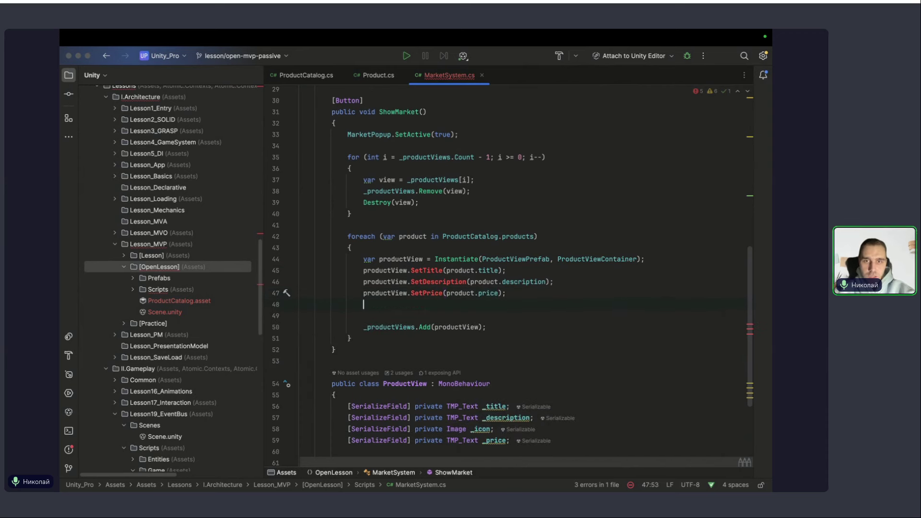
type("pro")
key("Return")
type(".Set")
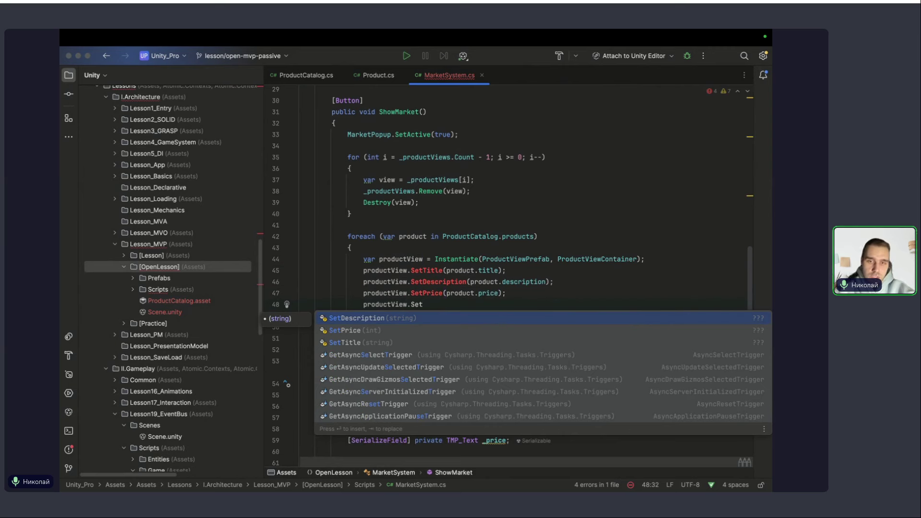
type("I")
key("Return")
type("pr")
key("Return")
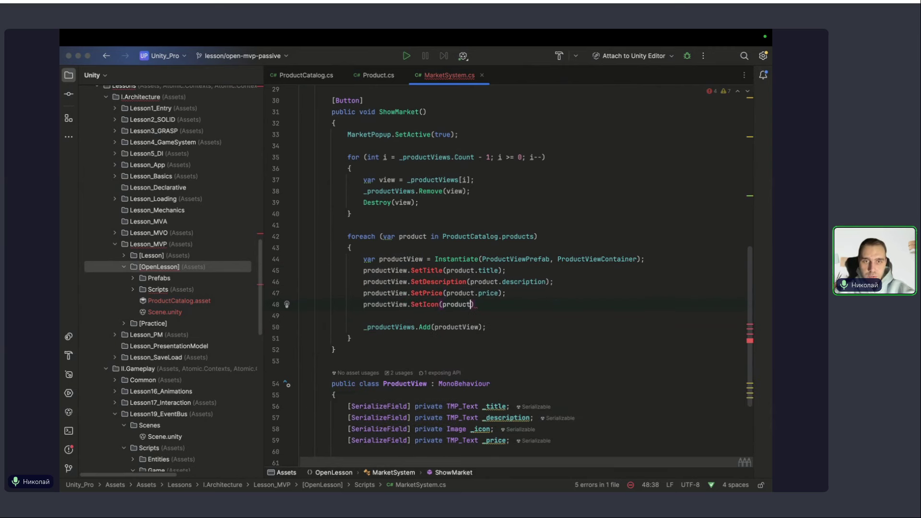
type(".ic")
key("Return")
Generate a SetTitle(productTitle) method in ProductView whose body calls _title.SetText(productTitle).
type(";")
left_click(434, 270)
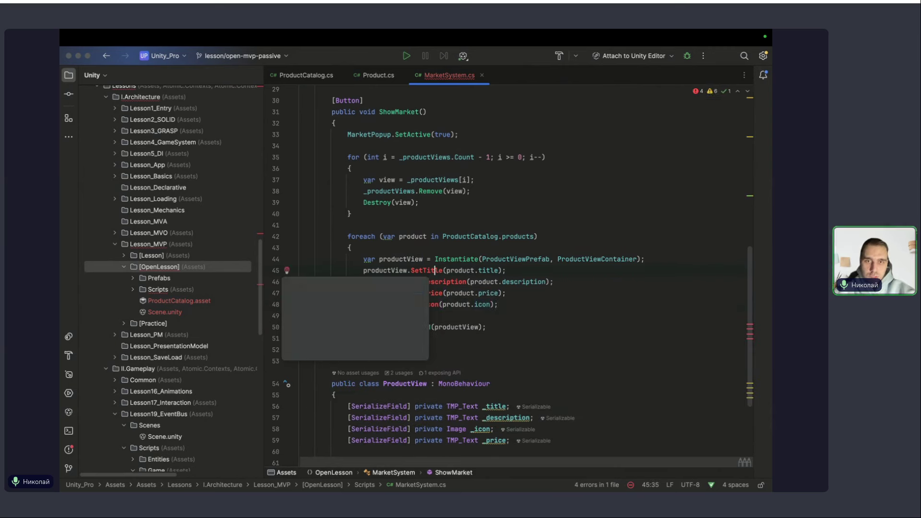
key("alt+Return")
key("Return")
key("Return")
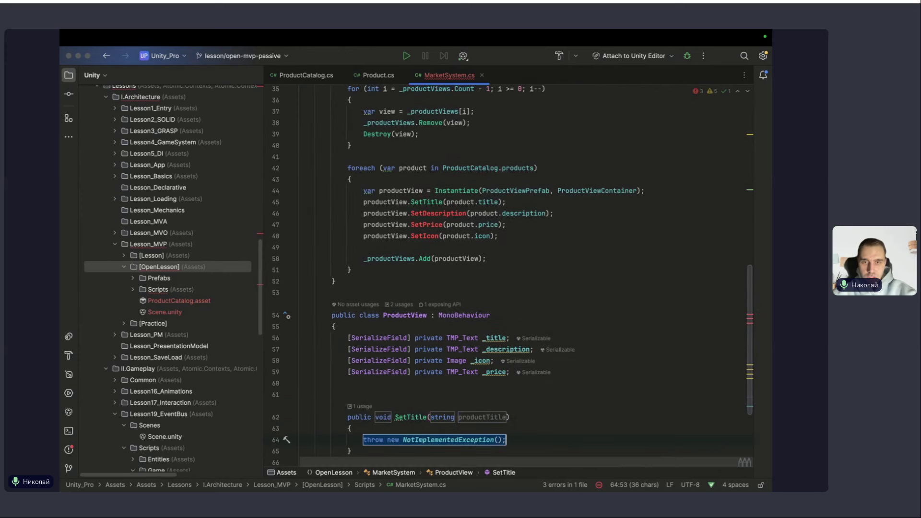
left_click(364, 462)
type("_ti")
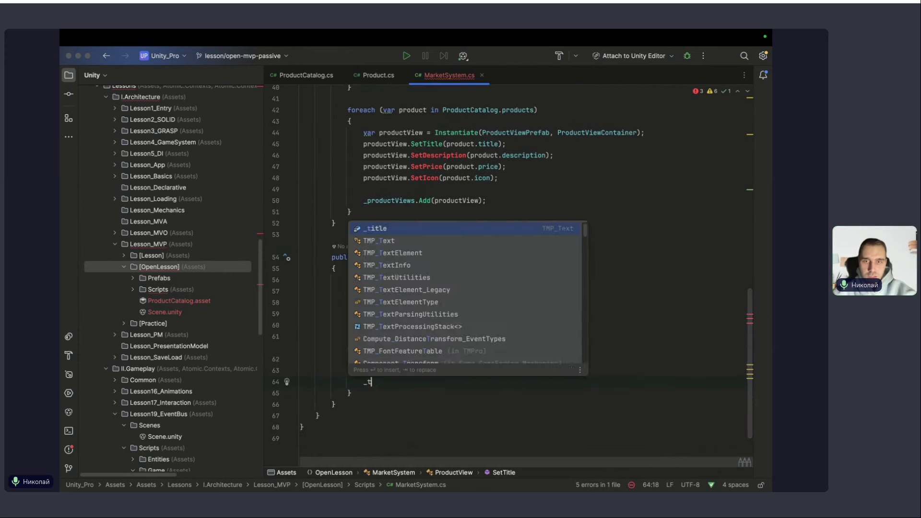
key("Return")
type(".set")
key("Return")
type("pro);")
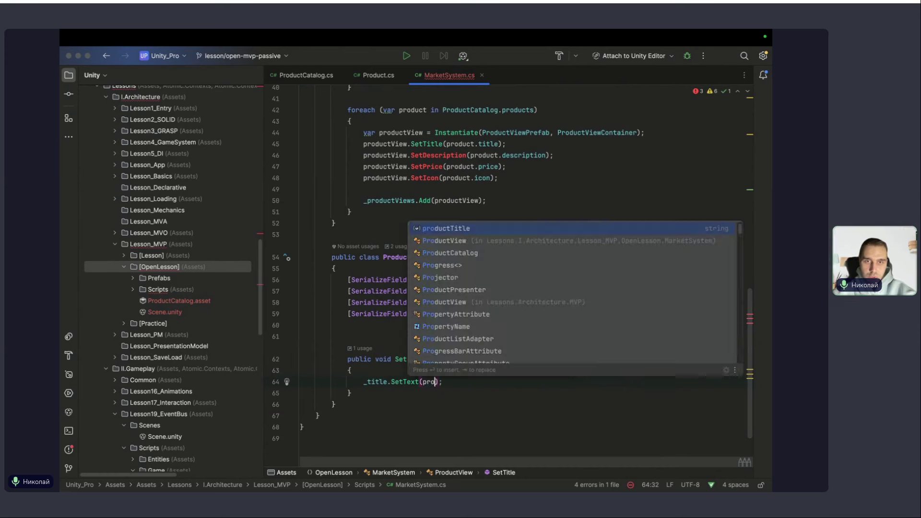
key("Return")
Generate SetDescription in ProductView, setting the _description text to productDescription.
left_click(422, 155)
key("alt+Return")
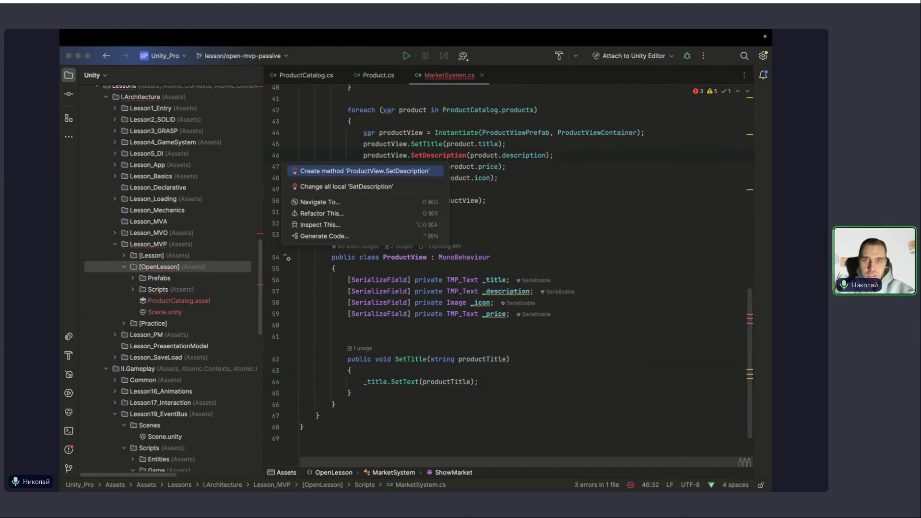
key("Return")
key("Tab")
key("Tab")
key("Tab")
key("BackSpace")
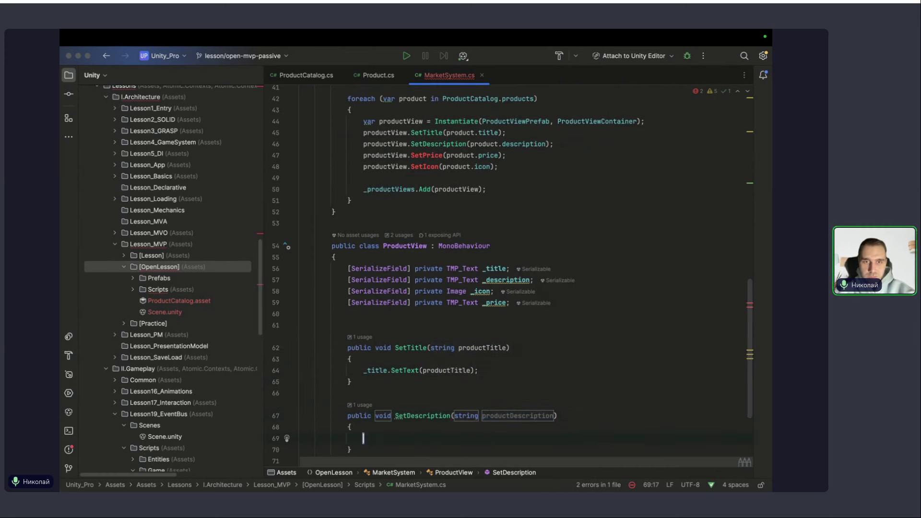
type("_")
key("Return")
type(".Set")
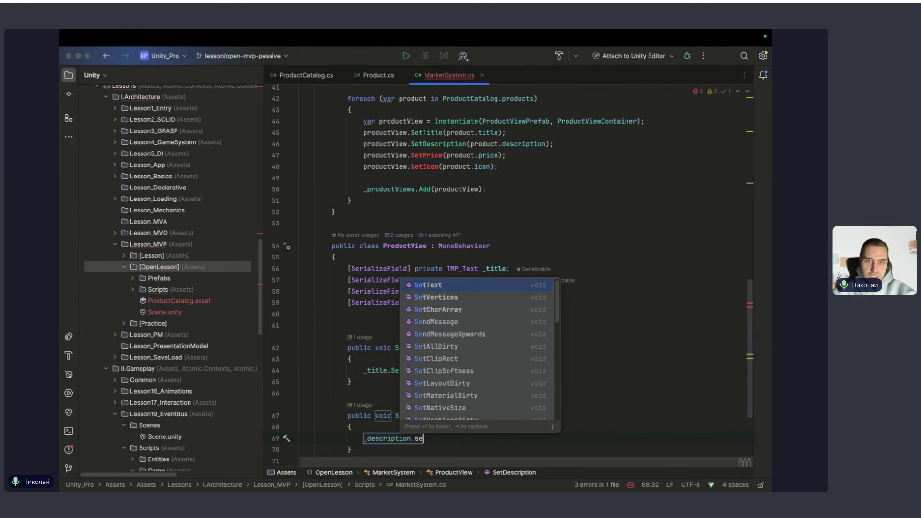
key("Return")
type("p);")
key("Return")
Generate SetPrice(int productPrice) with body _price.SetText(productPrice.ToString()).
key("Return")
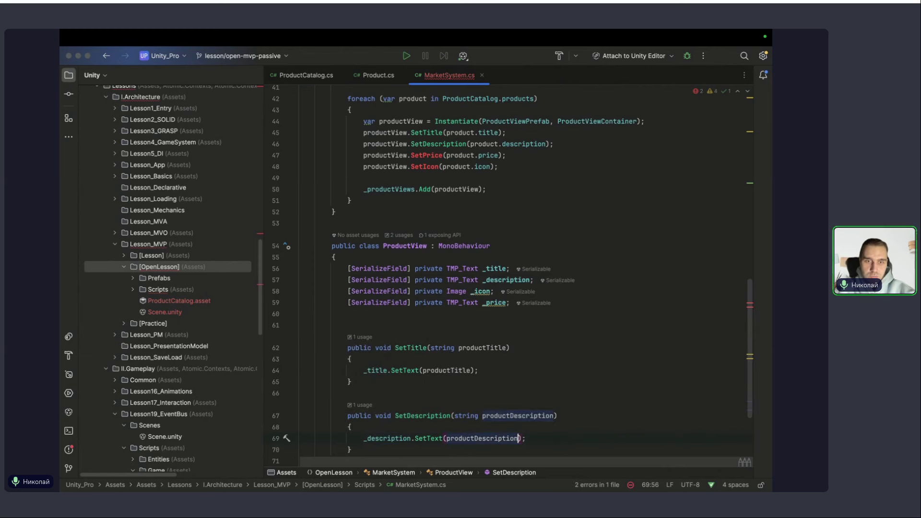
key("alt+Return")
key("Return")
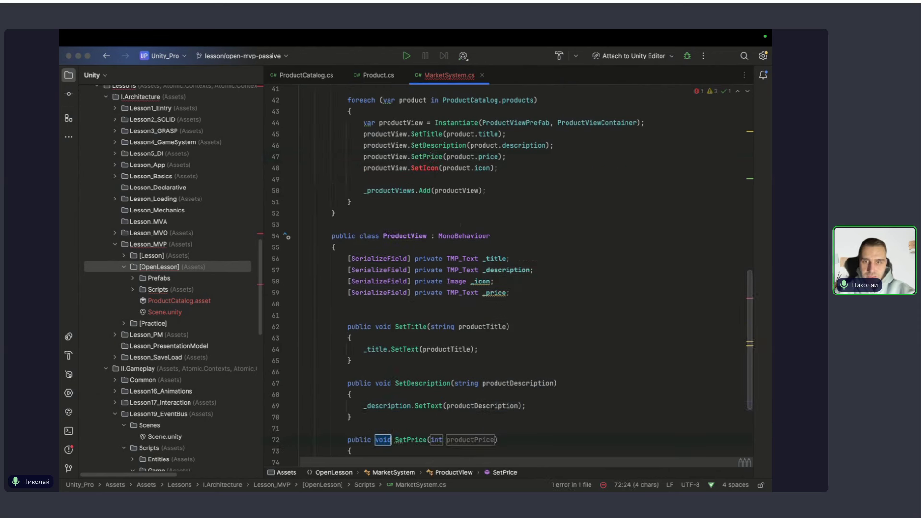
key("Return")
key("Return")
key("BackSpace")
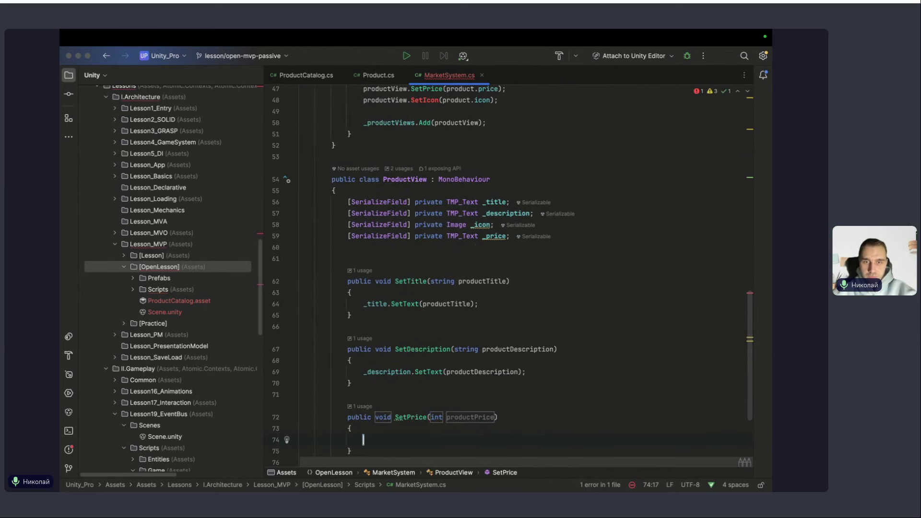
type("_pro")
key("Return")
key("ctrl+z")
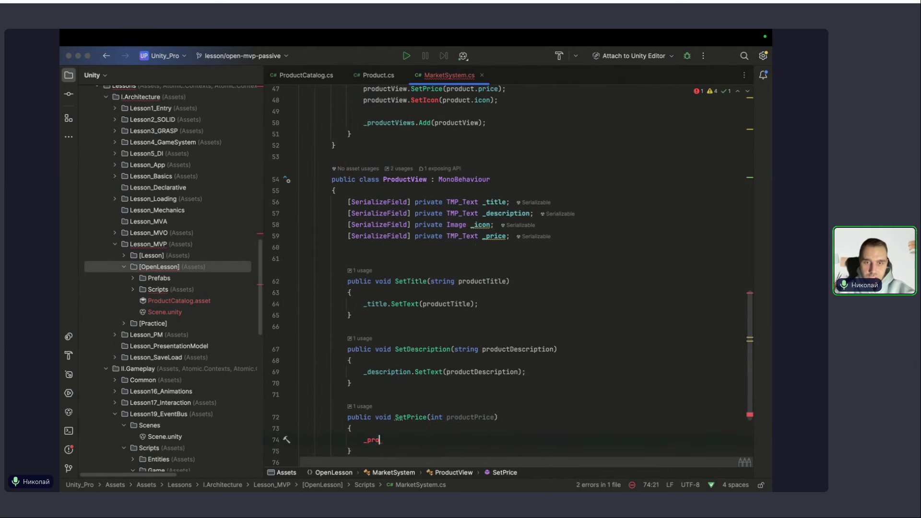
type("ice.")
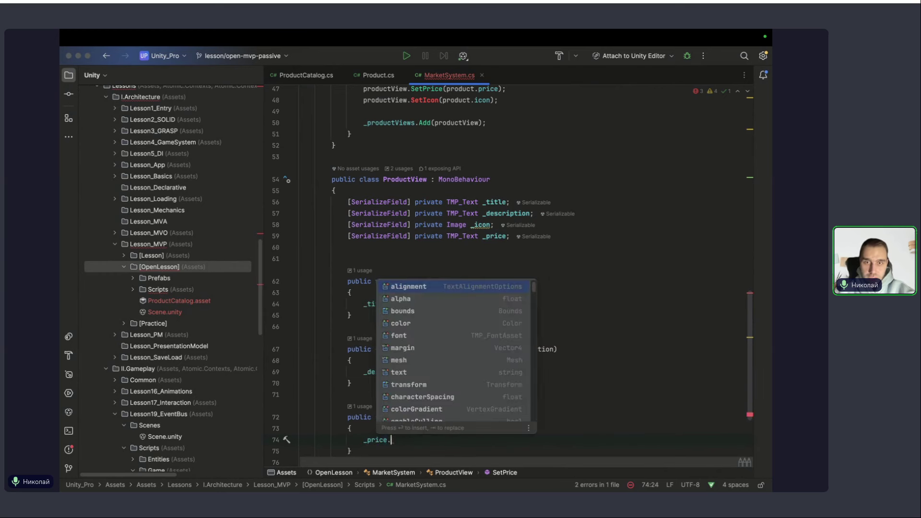
type("to")
key("BackSpace")
key("BackSpace")
type("set")
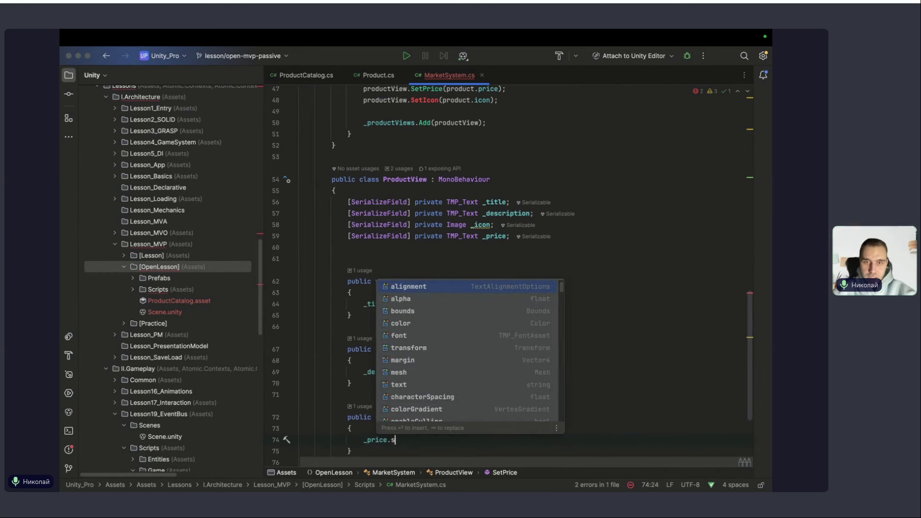
key("Return")
type("pro")
key("Return")
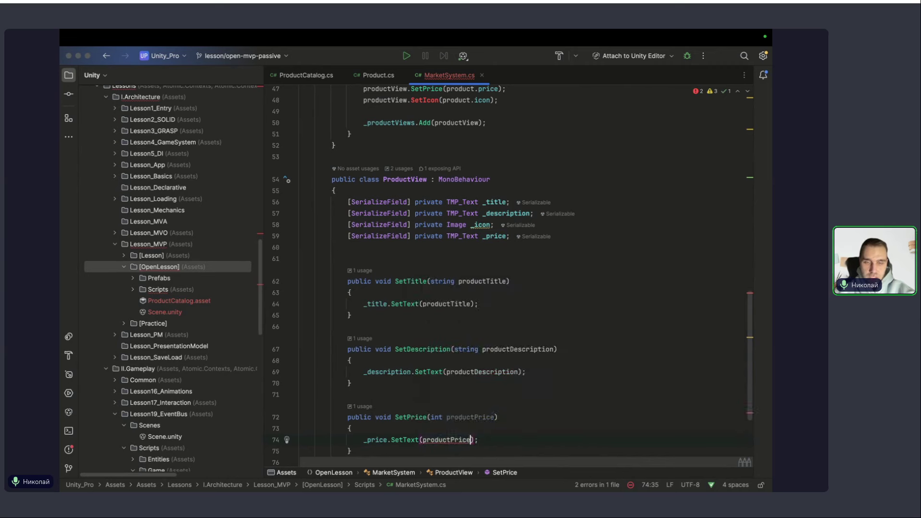
type(".")
key("Return")
scroll(422, 322, "down", 1)
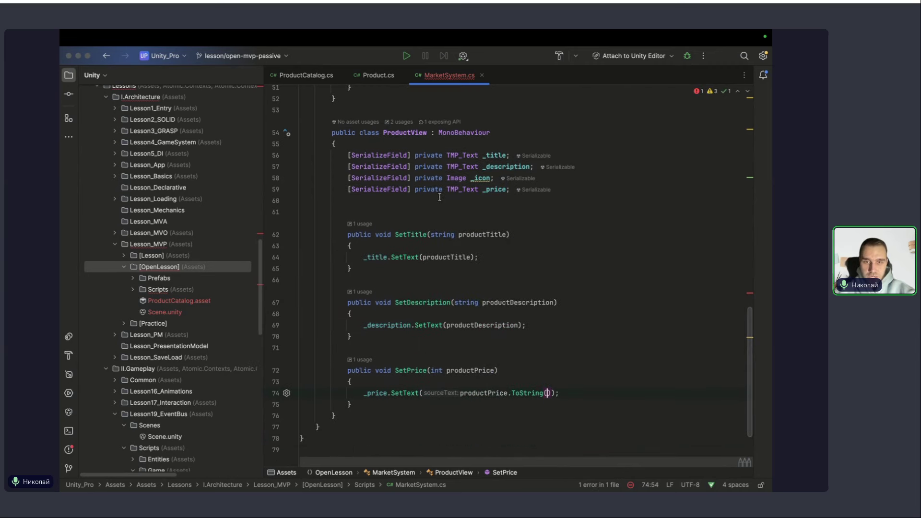
scroll(422, 323, "up", 3)
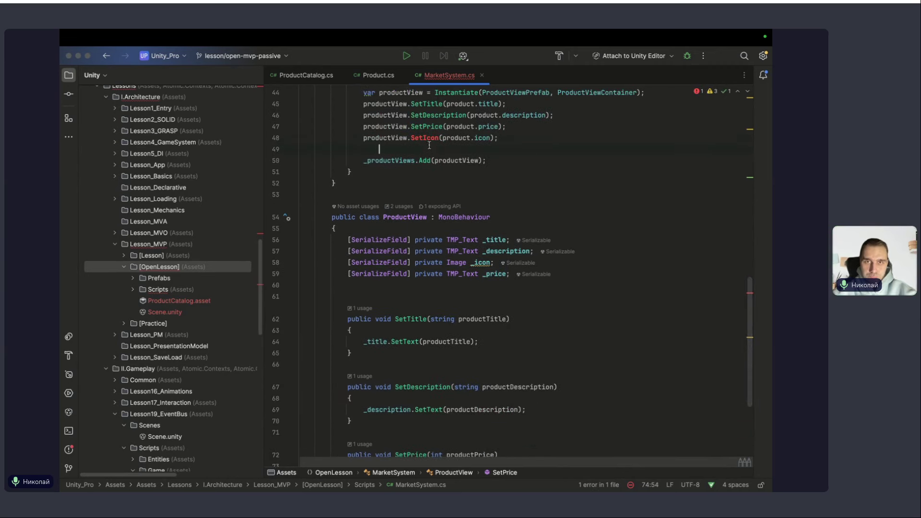
Generate SetIcon(Sprite productIcon) in ProductView with body _icon.sprite = productIcon;.
left_click(445, 138)
key("alt+Return")
key("Return")
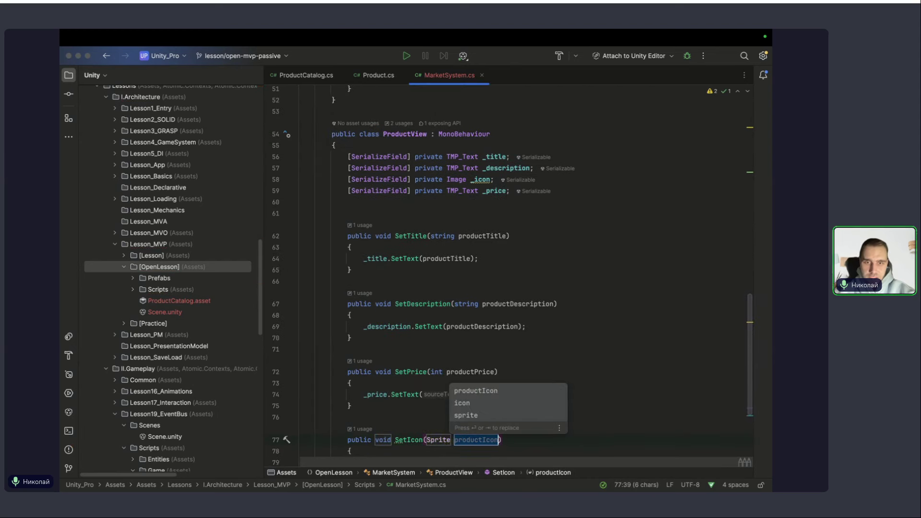
key("Tab")
key("Tab")
key("BackSpace")
type("_")
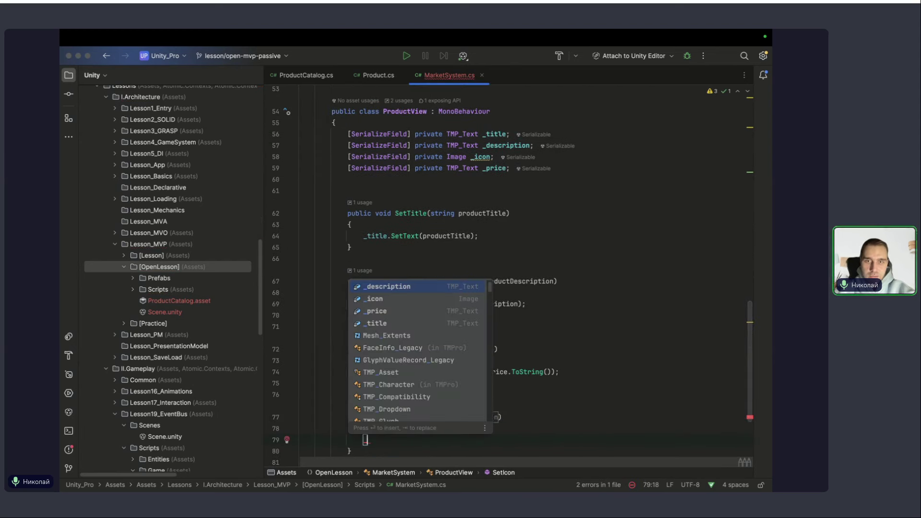
type("ic")
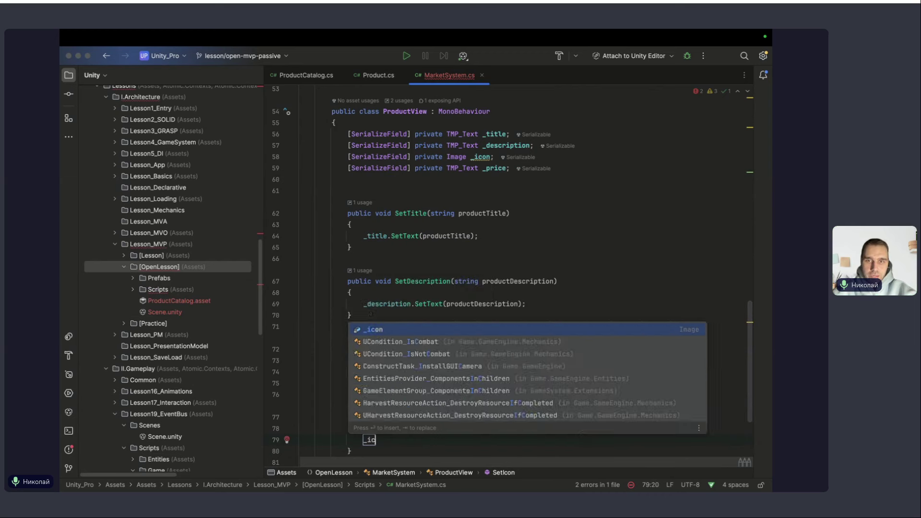
type("on.sp")
key("Return")
type("= p")
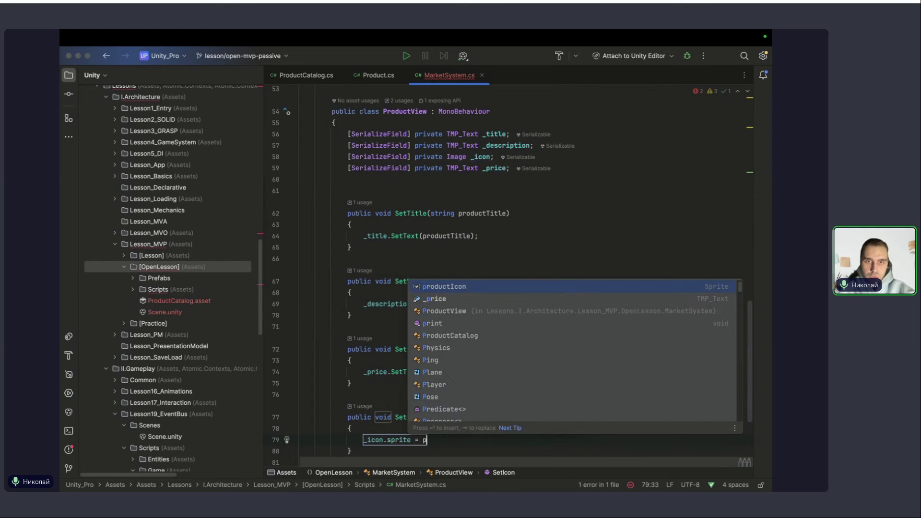
key("Return")
type(";")
Remove the blank line before the SetTitle method.
left_click(351, 247)
scroll(479, 269, "up", 2)
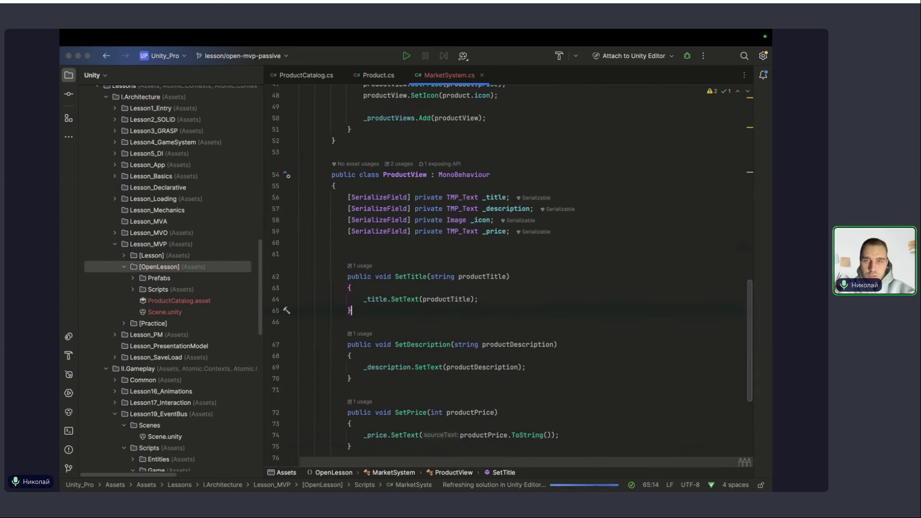
left_click(301, 267)
key("BackSpace")
Try Create derived type on ProductView, then delete the generated ProductViewImpl class.
scroll(480, 269, "up", 3)
left_click(423, 252)
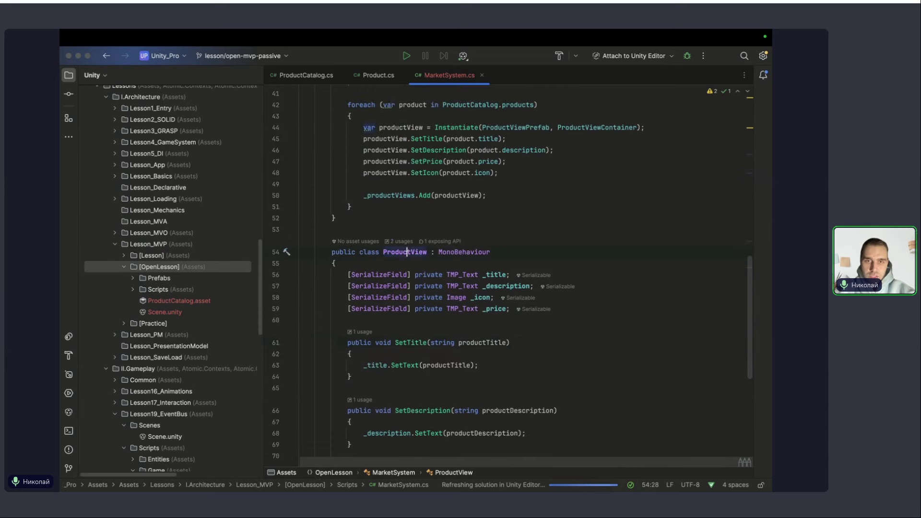
key("alt+Return")
key("Return")
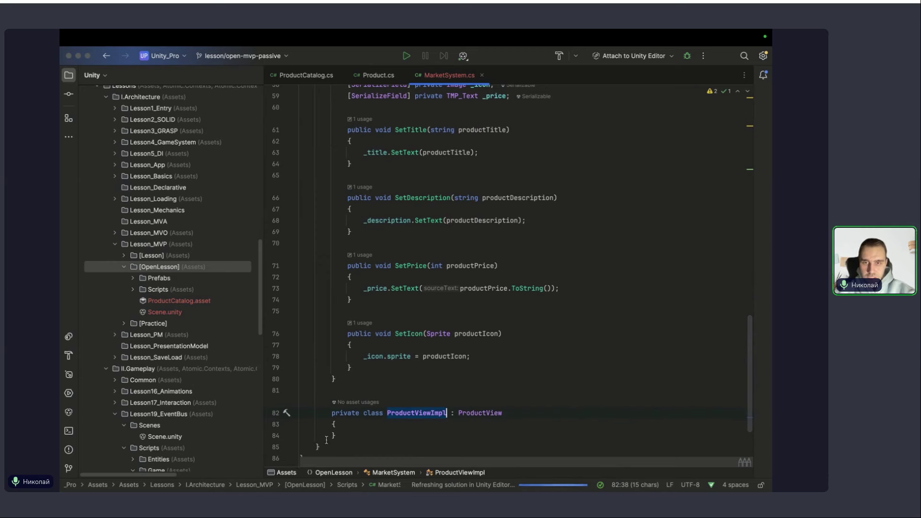
key("alt+Up")
key("alt+Up")
key("BackSpace")
Select the whole ProductView class from line 54 and delete it from MarketSystem.cs.
scroll(326, 440, "up", 2)
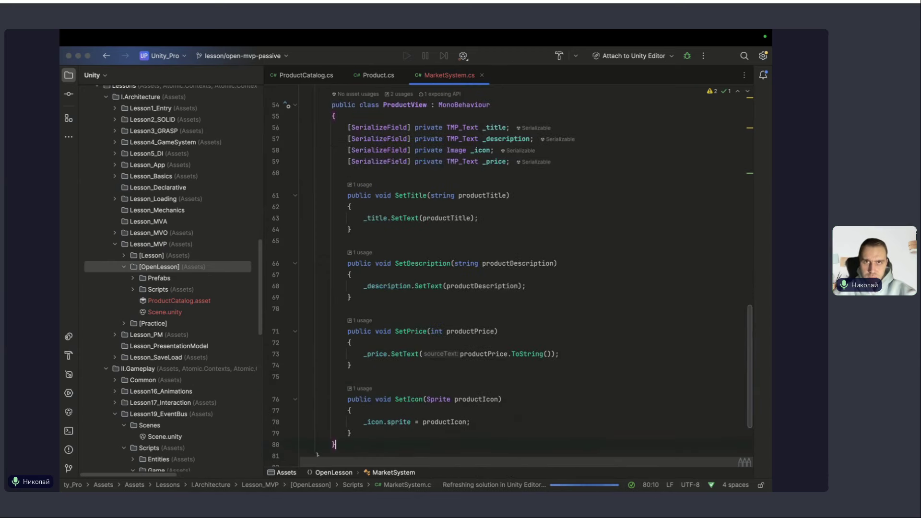
scroll(480, 269, "up", 5)
left_click(423, 328)
key("alt+Return")
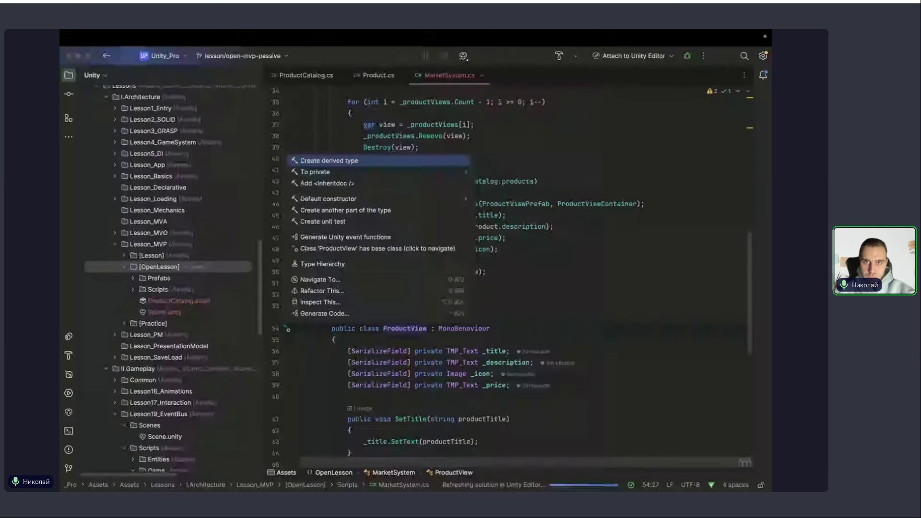
key("Escape")
scroll(480, 268, "up", 10)
scroll(479, 269, "down", 5)
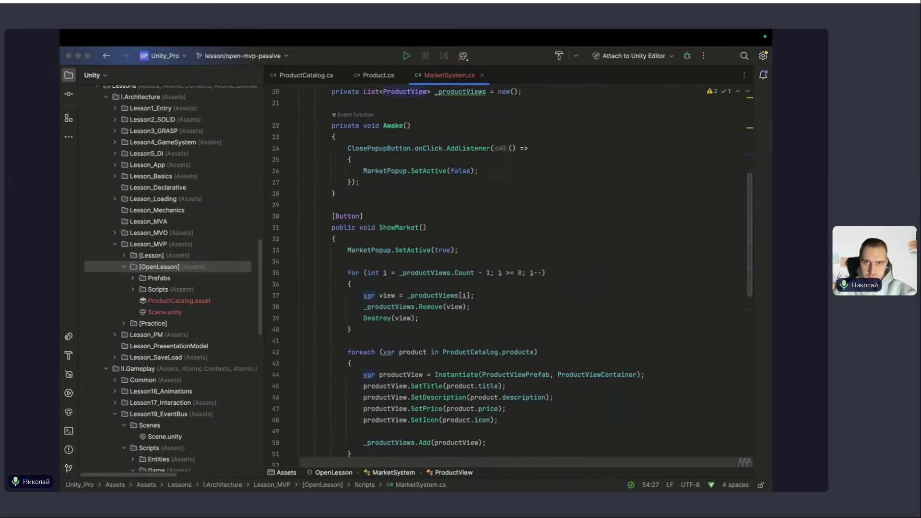
scroll(479, 268, "down", 5)
scroll(480, 269, "down", 6)
left_click_drag(332, 119, 335, 454)
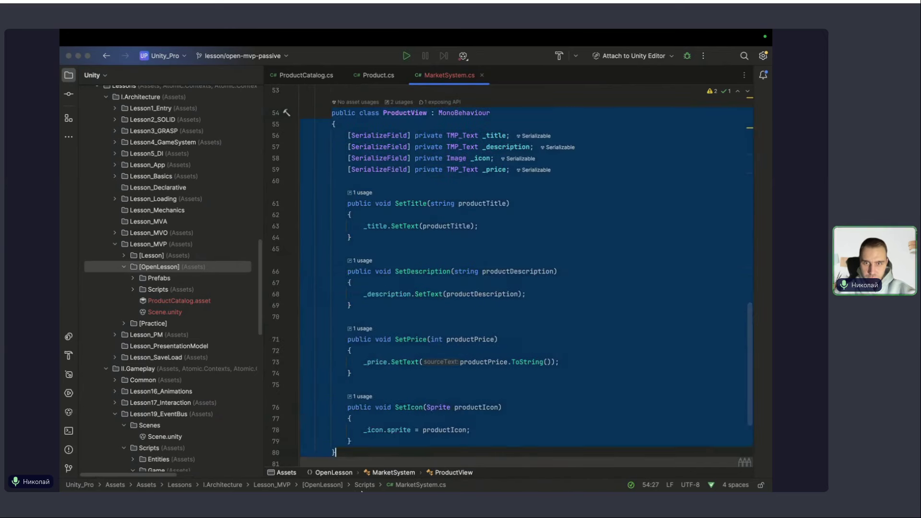
key("BackSpace")
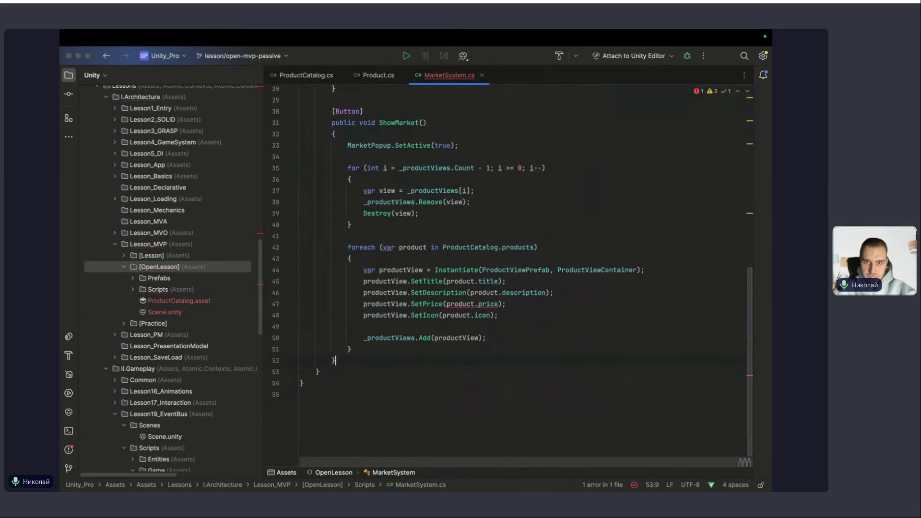
Restore the deleted ProductView class and move it into its own ProductView.cs file.
key("ctrl+z")
scroll(369, 160, "up", 4)
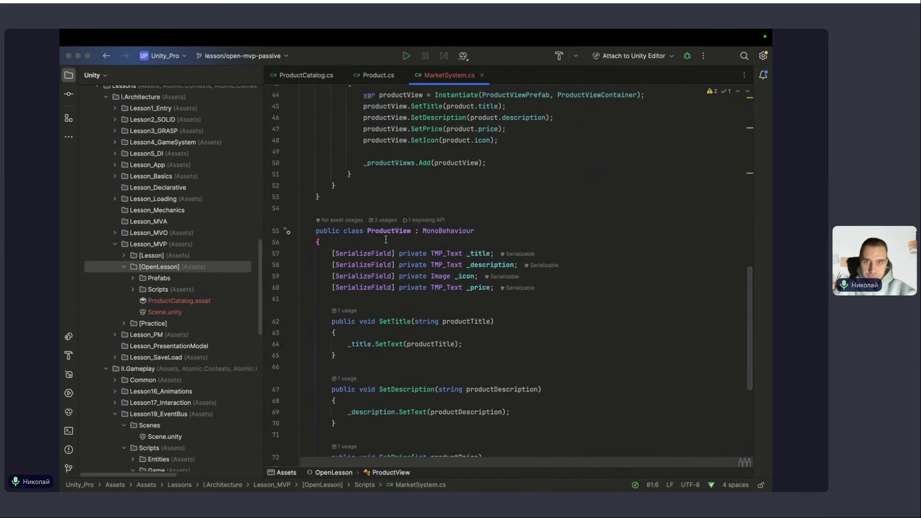
key("alt+Return")
key("Return")
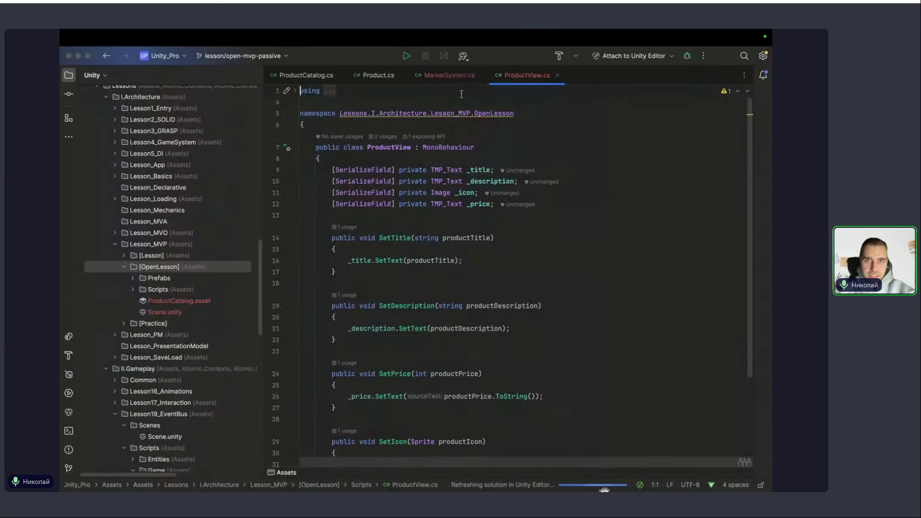
View the new ProductView.cs file, then show the overview of all open windows.
scroll(476, 140, "up", 8)
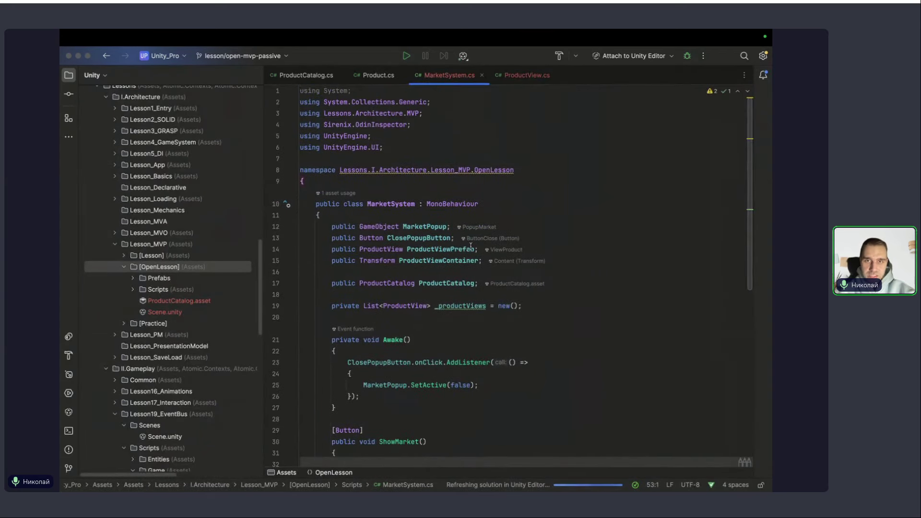
left_click(527, 73)
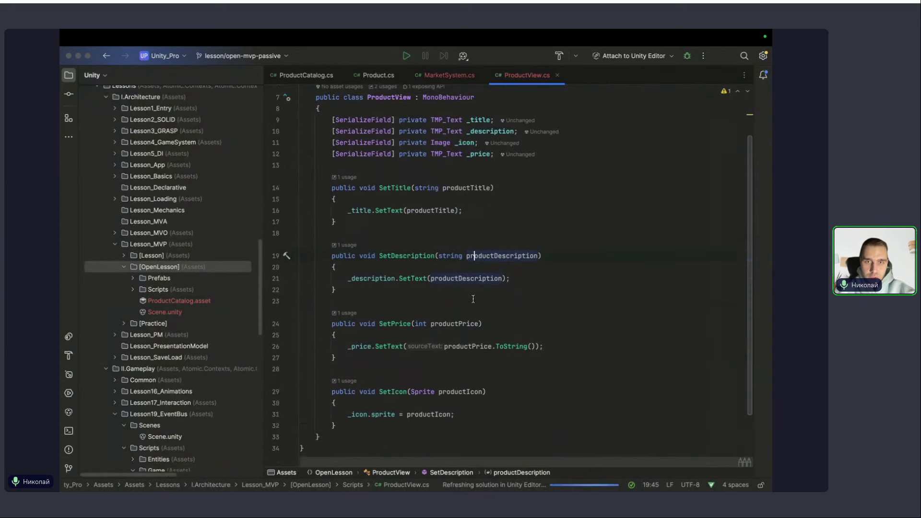
scroll(469, 255, "down", 2)
key("ctrl+Up")
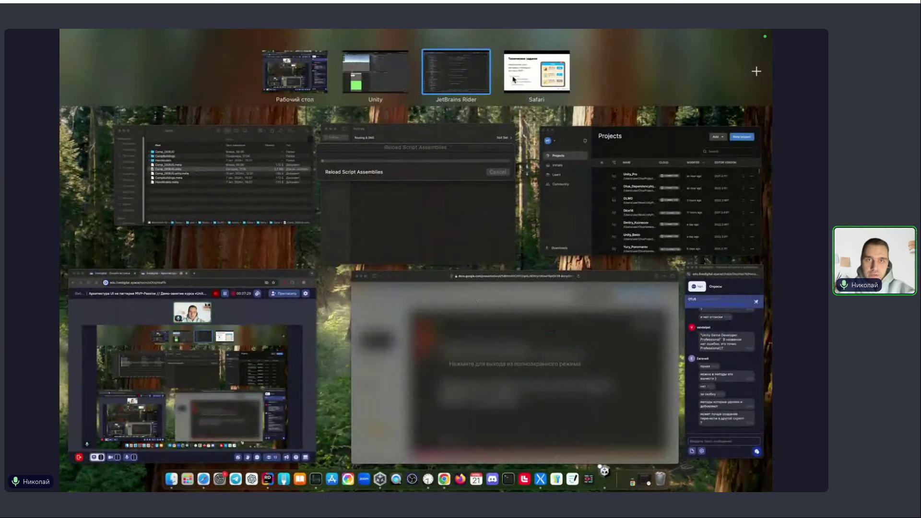
In Unity, open the ViewProduct prefab and collapse its Image and Layout Element components.
left_click(604, 479)
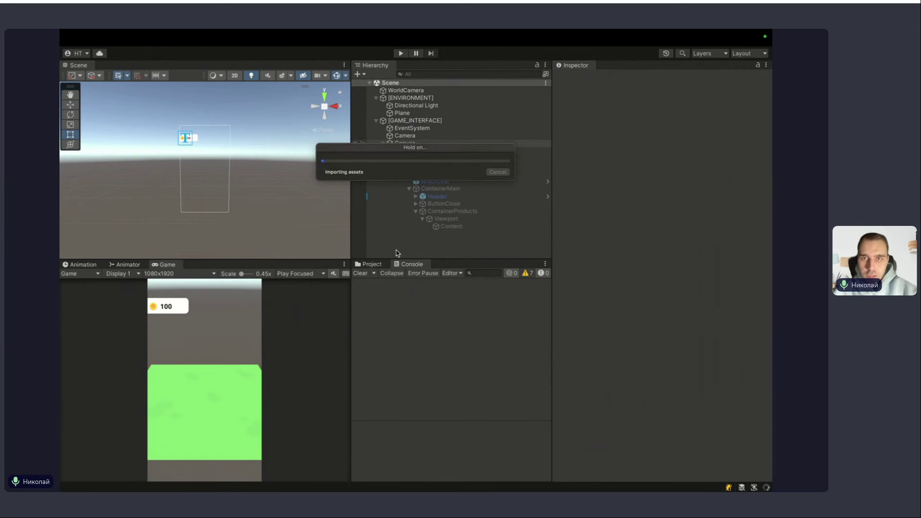
left_click(379, 265)
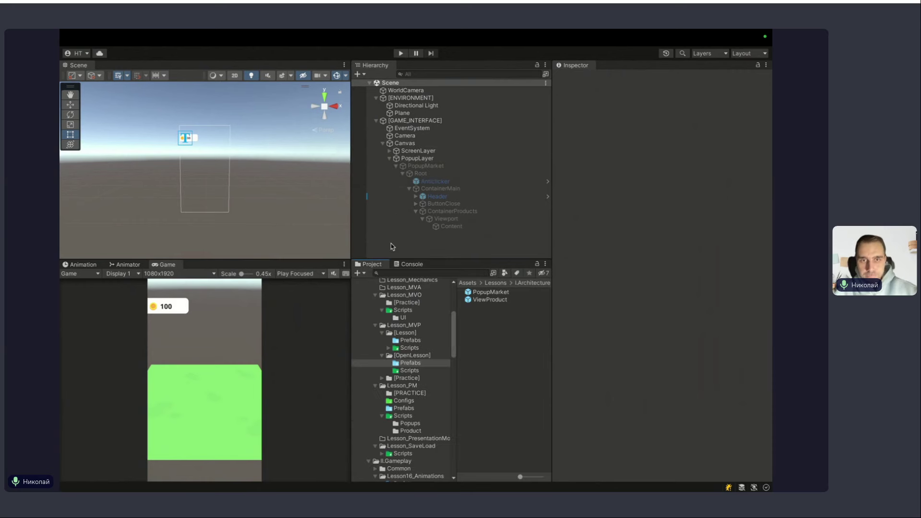
double_click(499, 301)
scroll(571, 203, "down", 3)
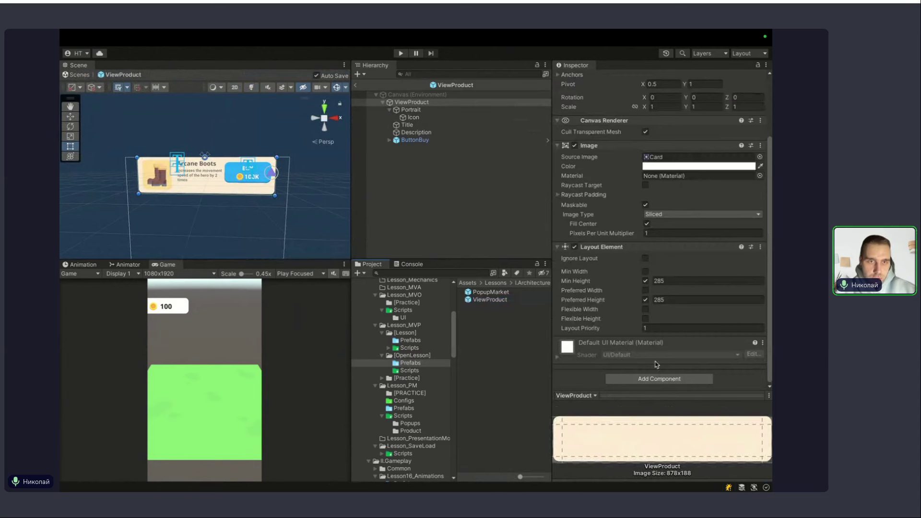
scroll(568, 206, "up", 3)
left_click(558, 222)
left_click(558, 233)
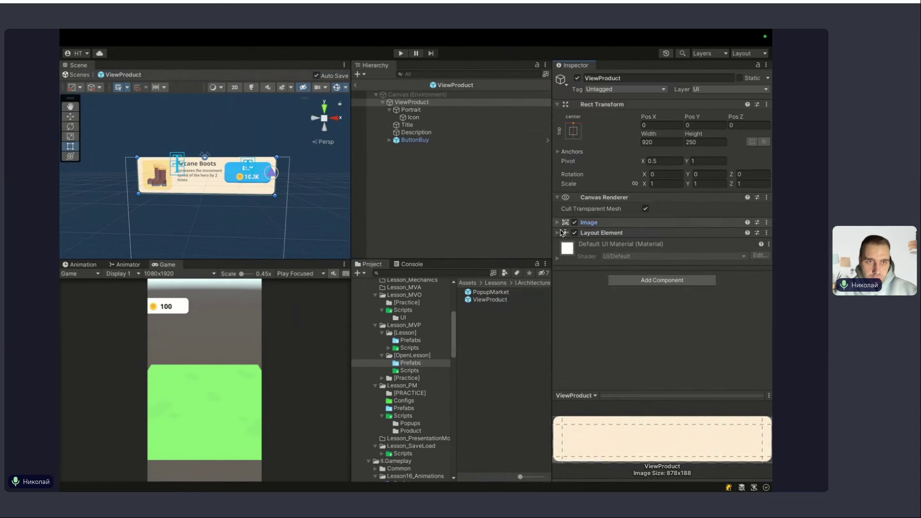
Attach the ProductView script from the OpenLesson Scripts folder to the ViewProduct prefab root.
left_click(646, 280)
type("prod")
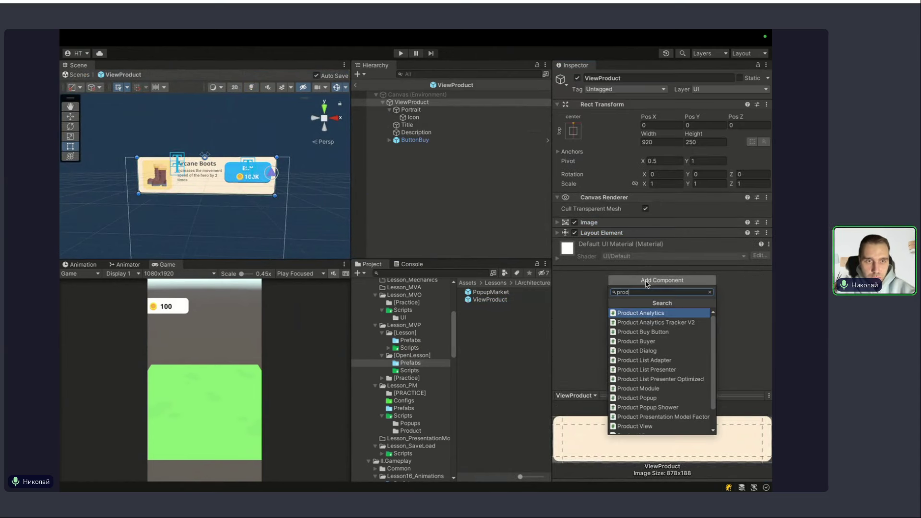
type("uctview")
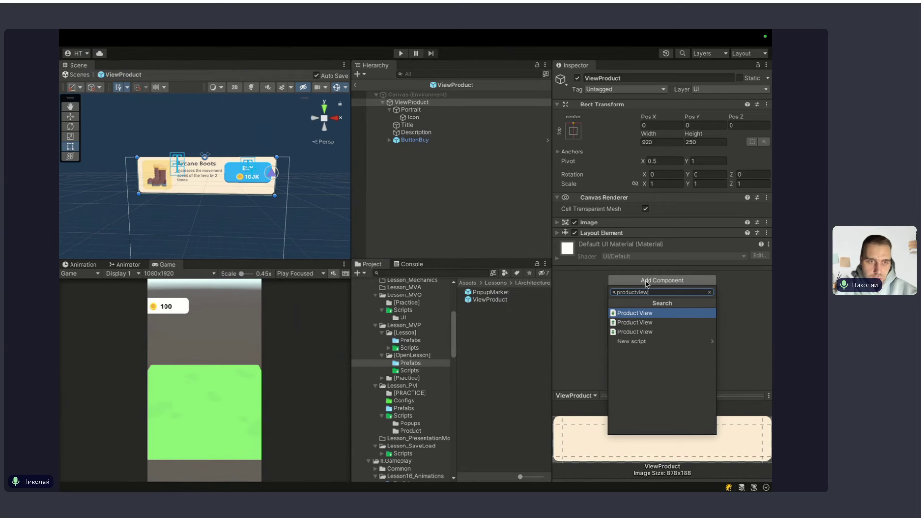
key("Escape")
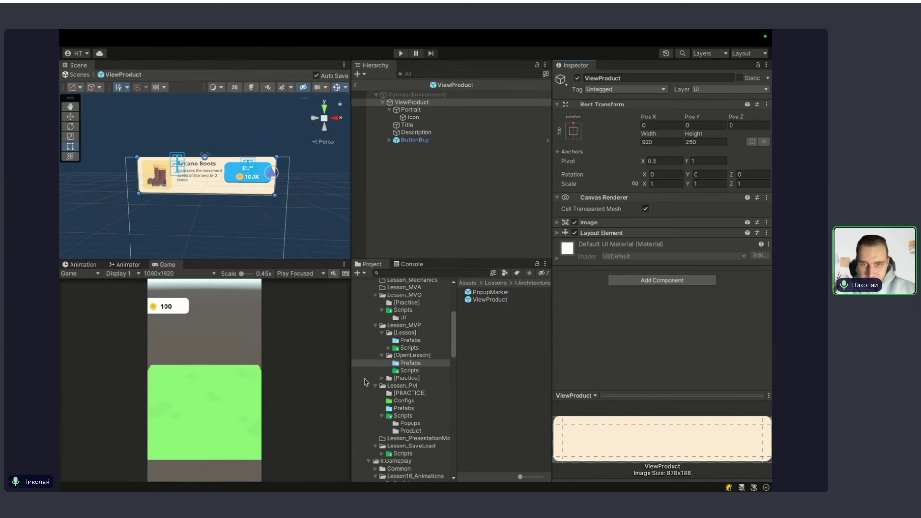
left_click(409, 371)
left_click_drag(490, 299, 631, 315)
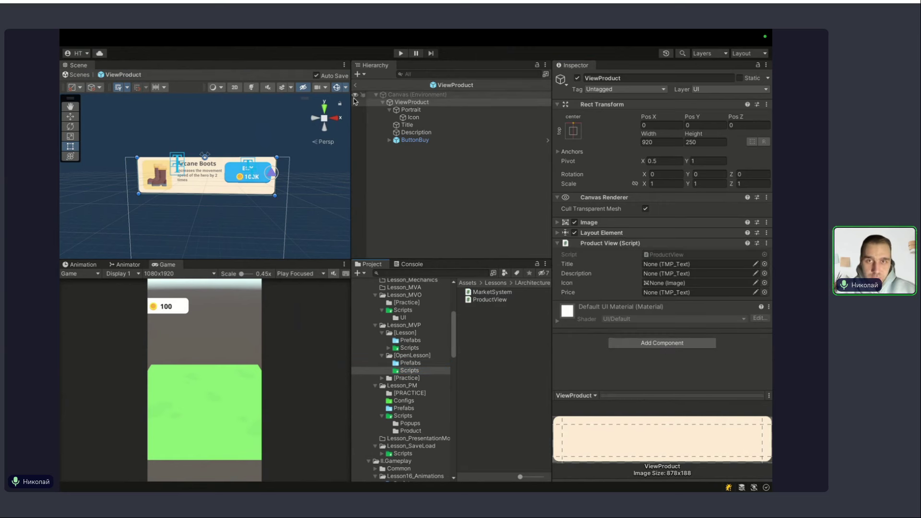
Link Title, Description, Icon, and TextValue to the Product View's Title, Description, Icon and Price fields.
left_click(765, 264)
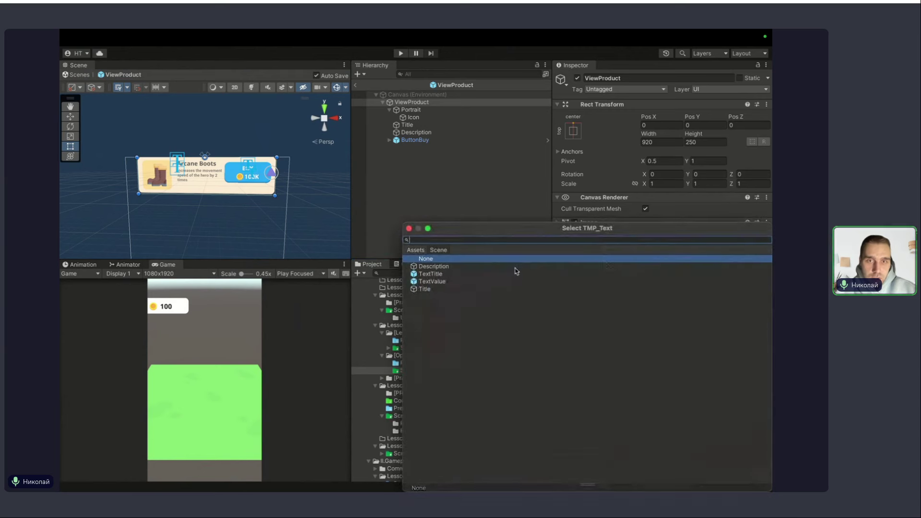
double_click(437, 290)
left_click(764, 274)
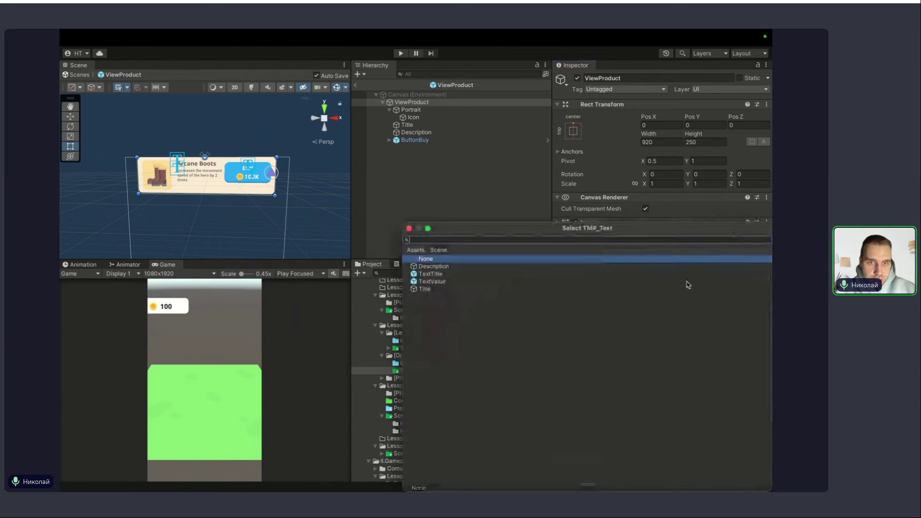
double_click(430, 268)
left_click(765, 283)
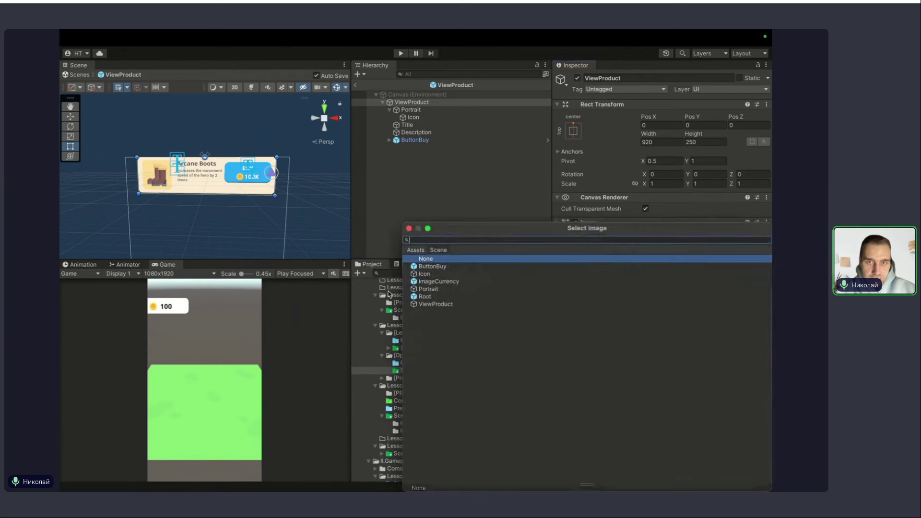
double_click(424, 275)
left_click(765, 292)
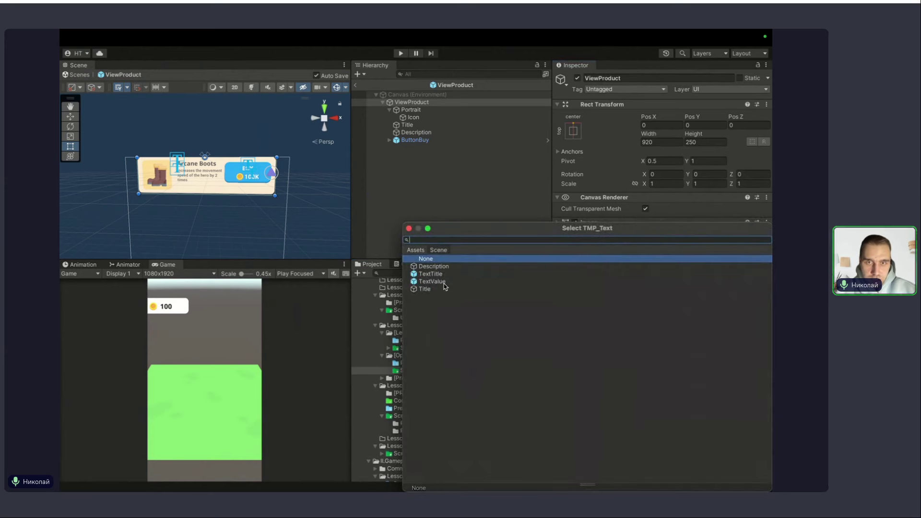
double_click(444, 282)
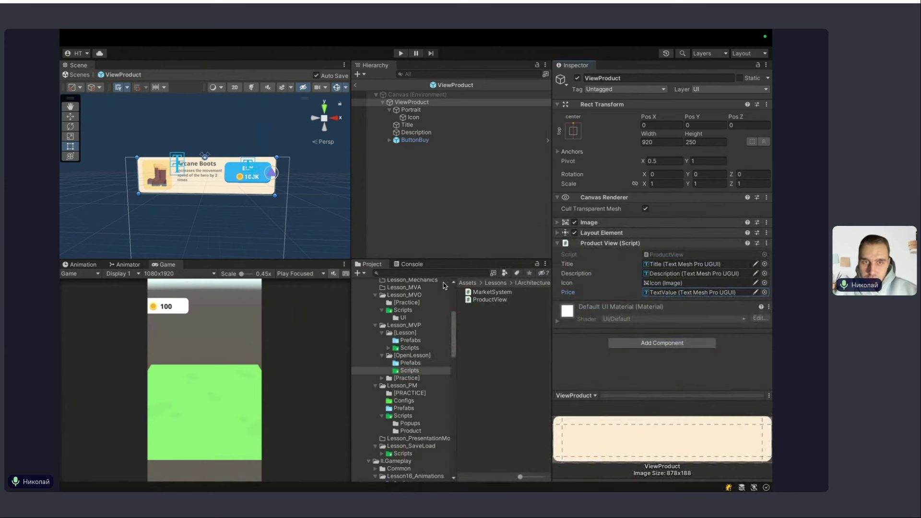
left_click(475, 199)
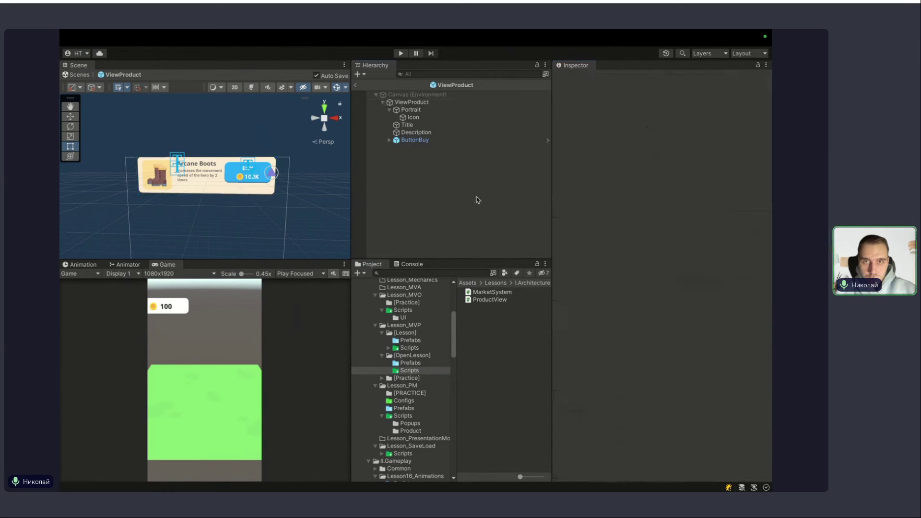
Exit prefab mode and assign ViewProduct as Product View Prefab on GAME_INTERFACE's Market System.
left_click(354, 86)
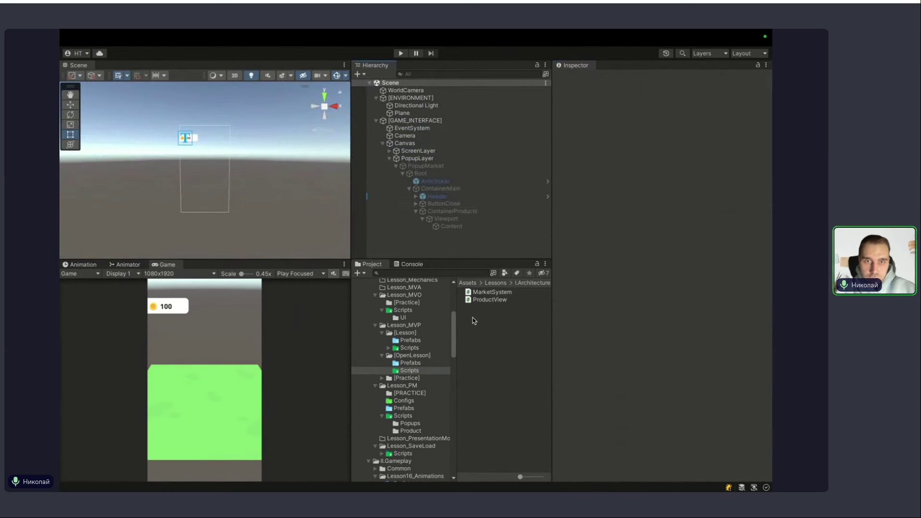
left_click(411, 362)
left_click(490, 299)
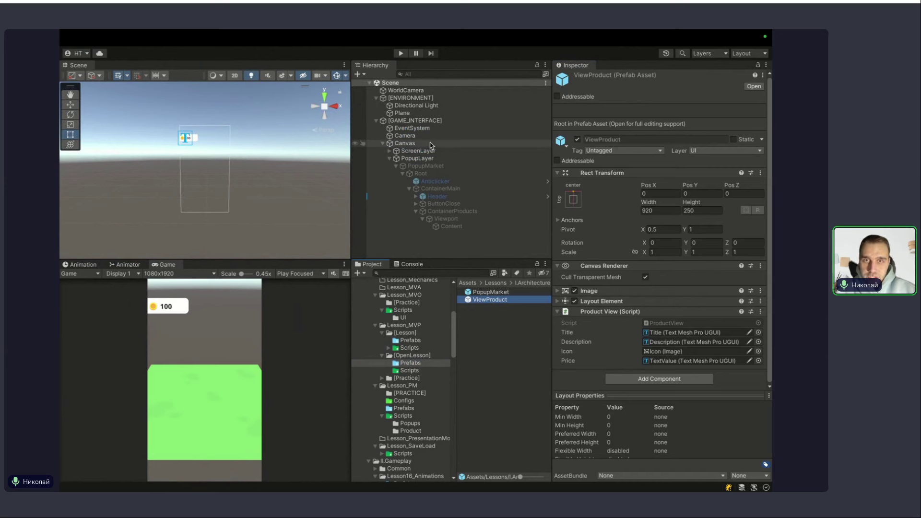
left_click(424, 122)
left_click_drag(491, 300, 686, 188)
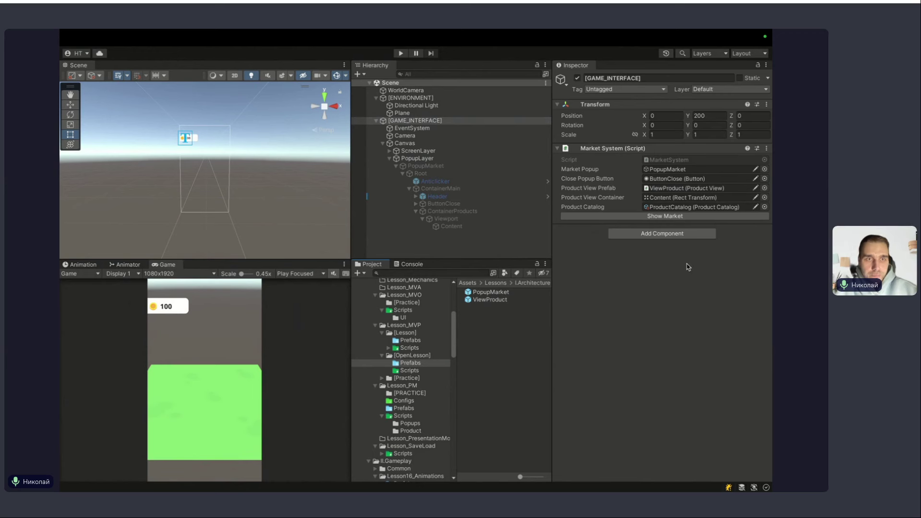
Play the game and show the market repeatedly, seeing product cards pile up, then stop.
key("ctrl+p")
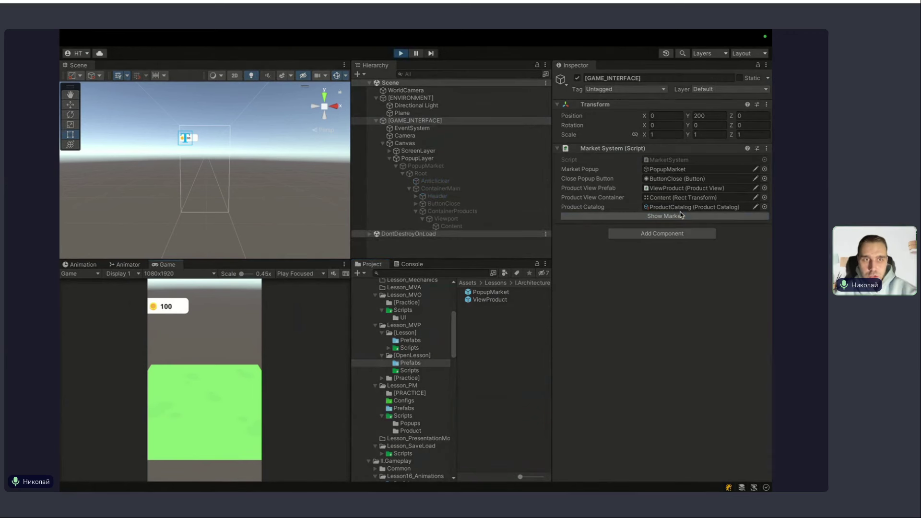
left_click(682, 216)
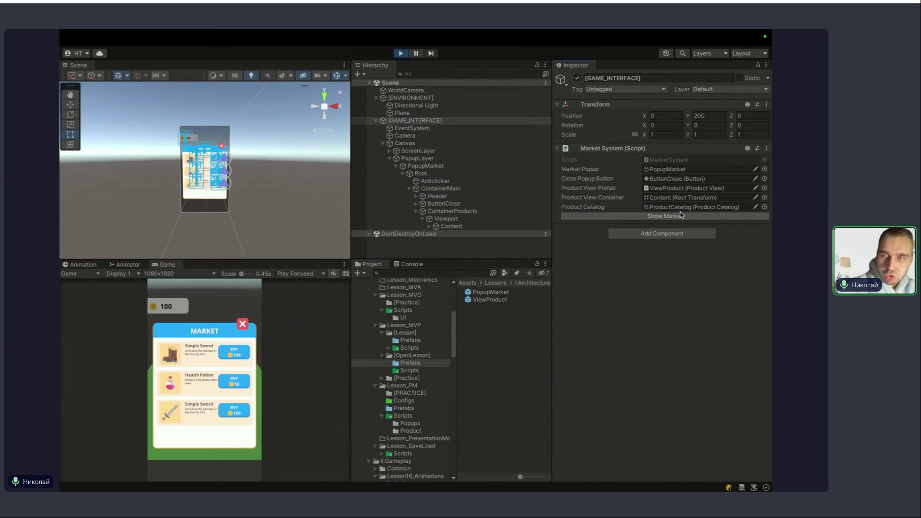
mouse_move(391, 30)
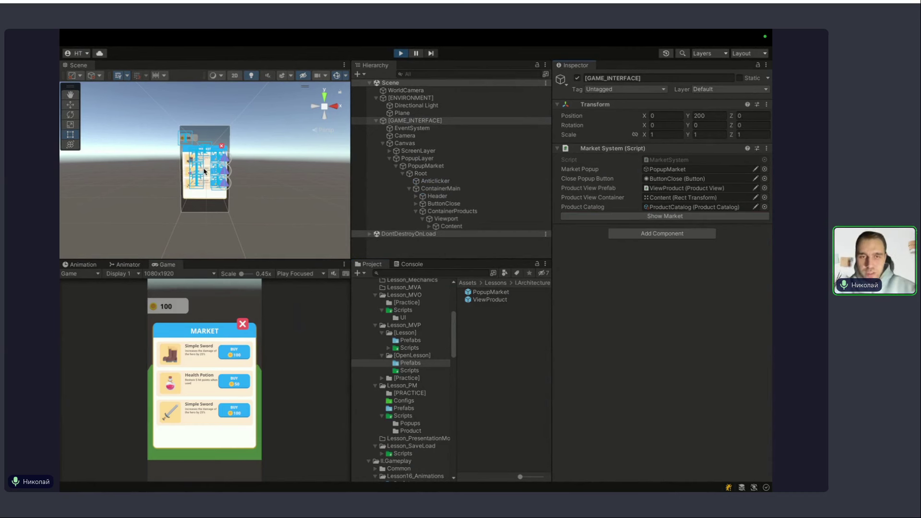
left_click(244, 326)
left_click(686, 217)
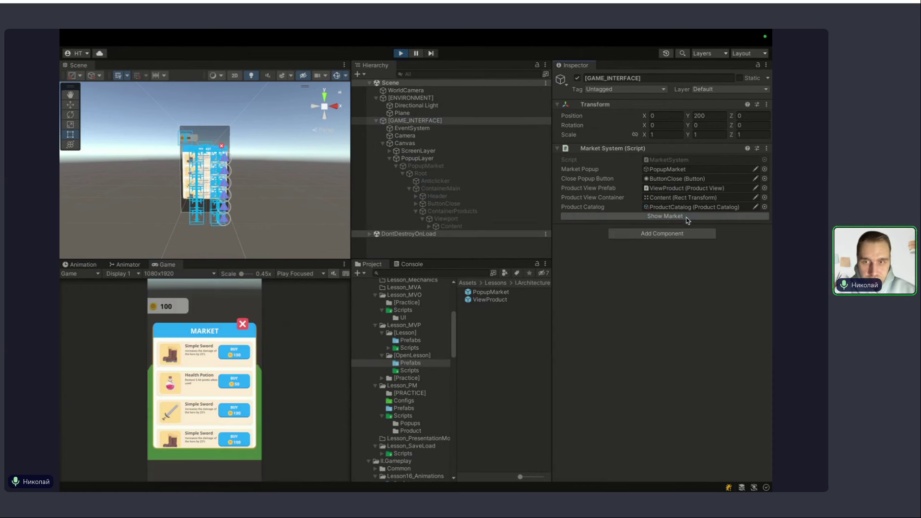
left_click(242, 324)
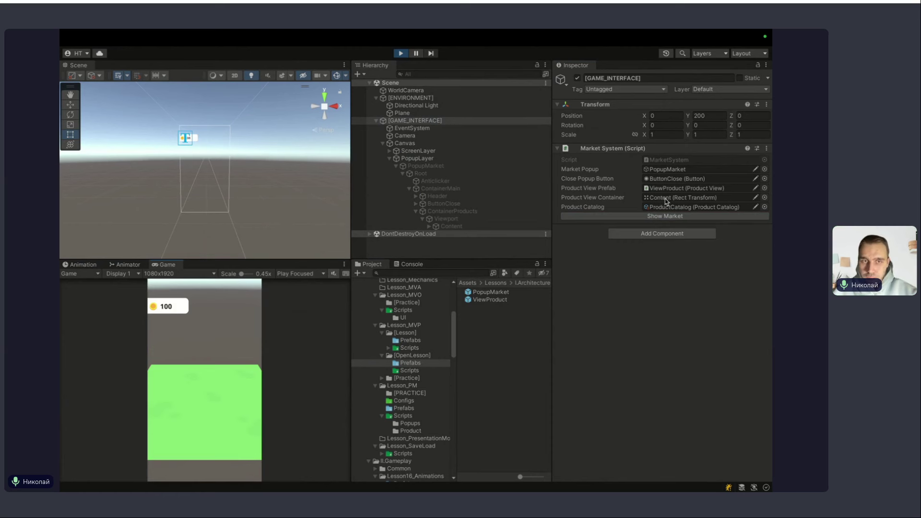
left_click(665, 216)
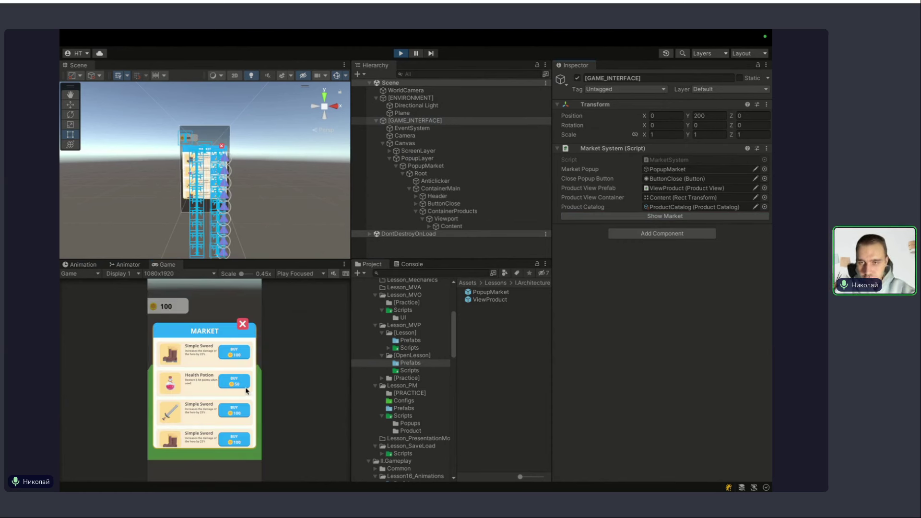
key("super+p")
In MarketSystem.cs, change the cleanup loop's Destroy(view) to Destroy(view.gameObject).
key("super+Tab")
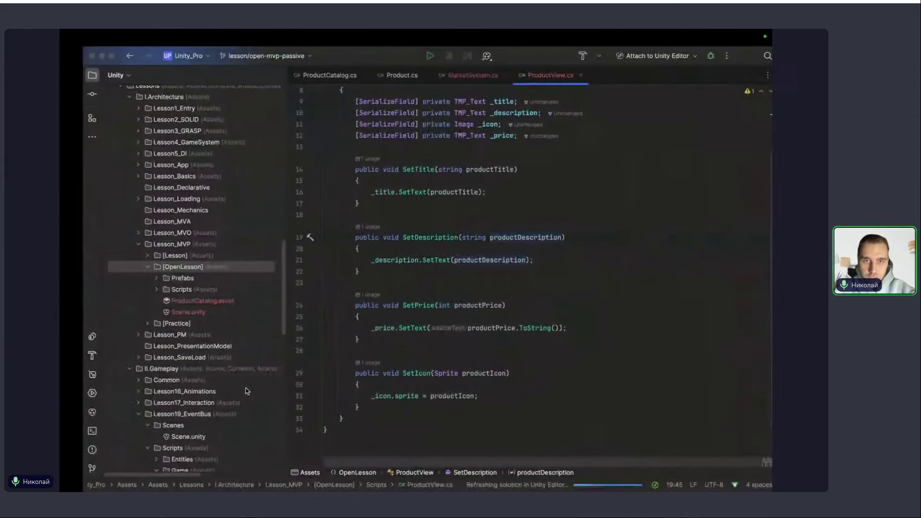
key("ctrl+Tab")
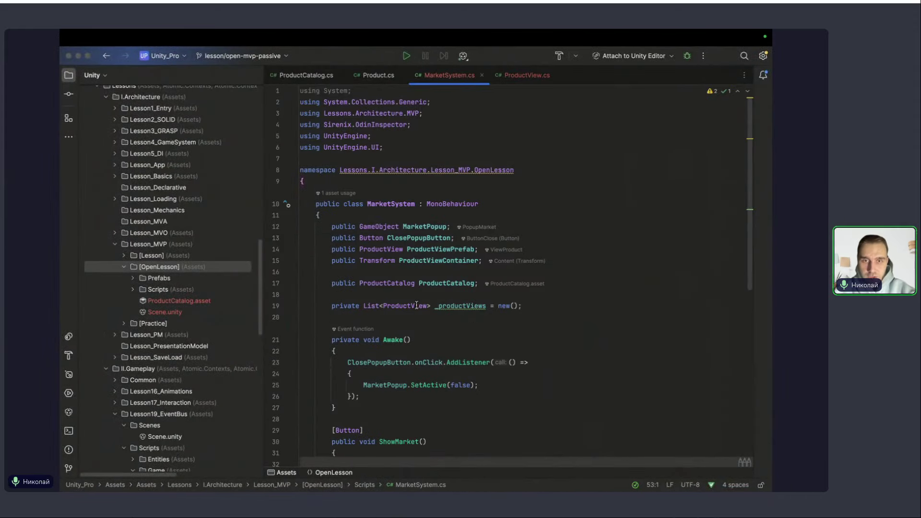
scroll(417, 305, "up", 2)
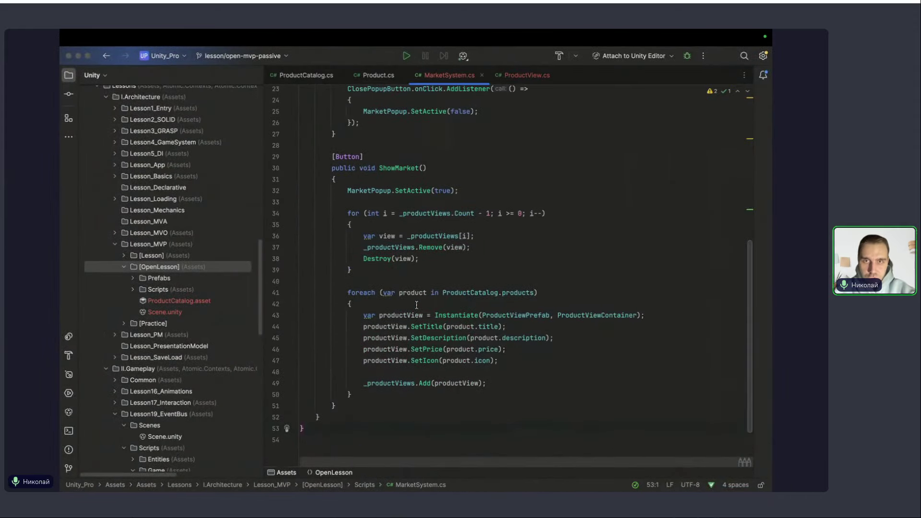
left_click(434, 260)
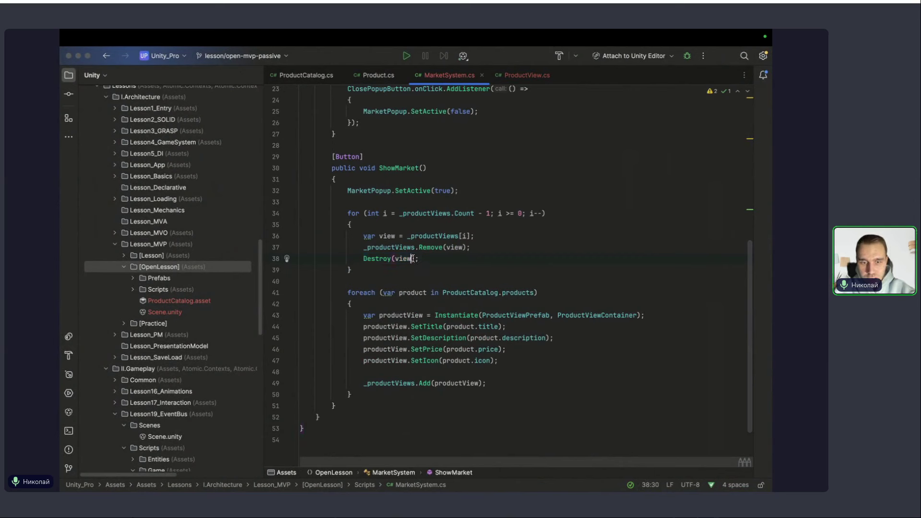
type(".")
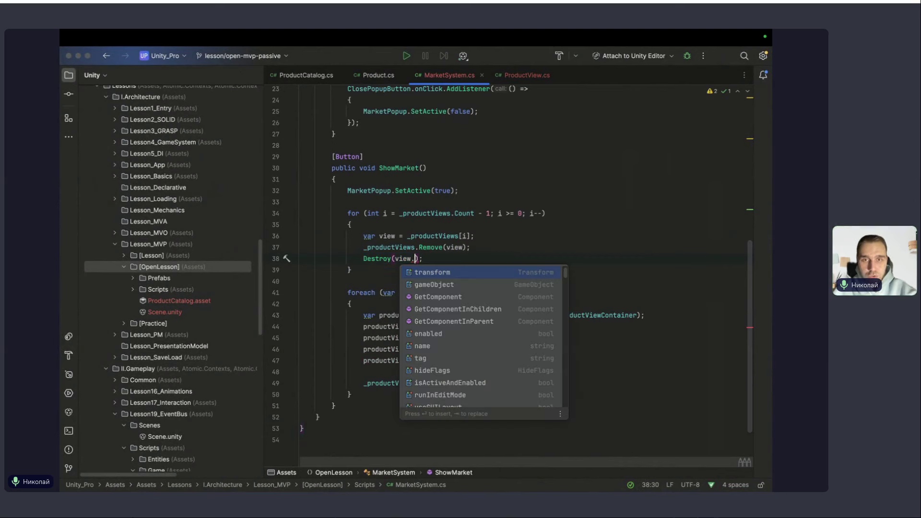
key("Down")
key("Return")
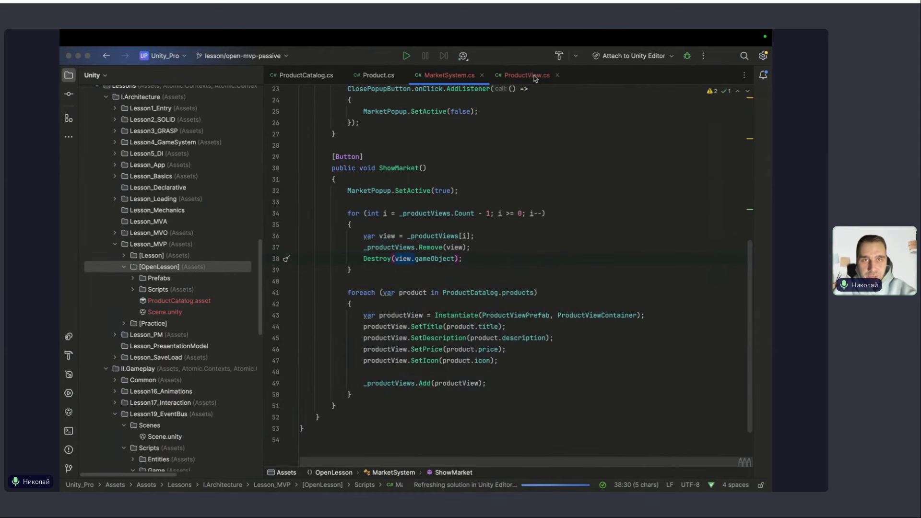
Deselect the edited line and bring the Unity editor back to the front.
left_click(360, 265)
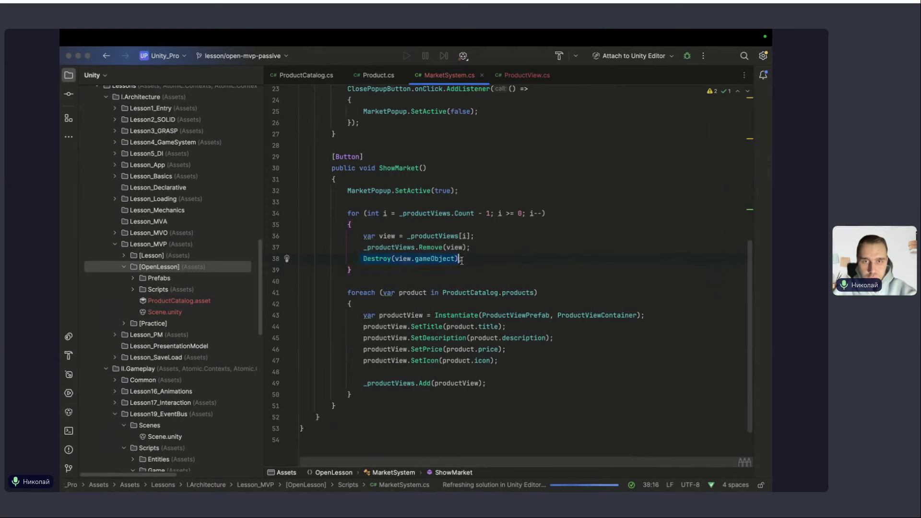
left_click(499, 261)
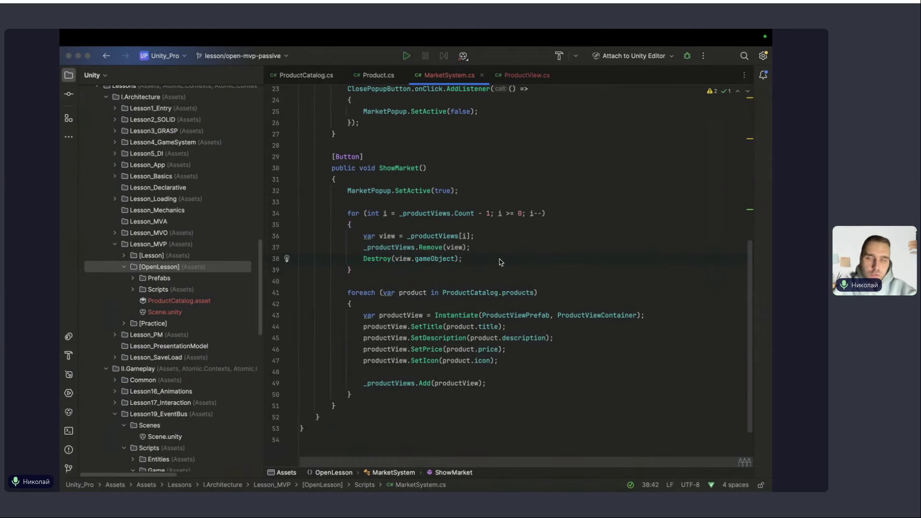
key("ctrl+Up")
left_click(412, 186)
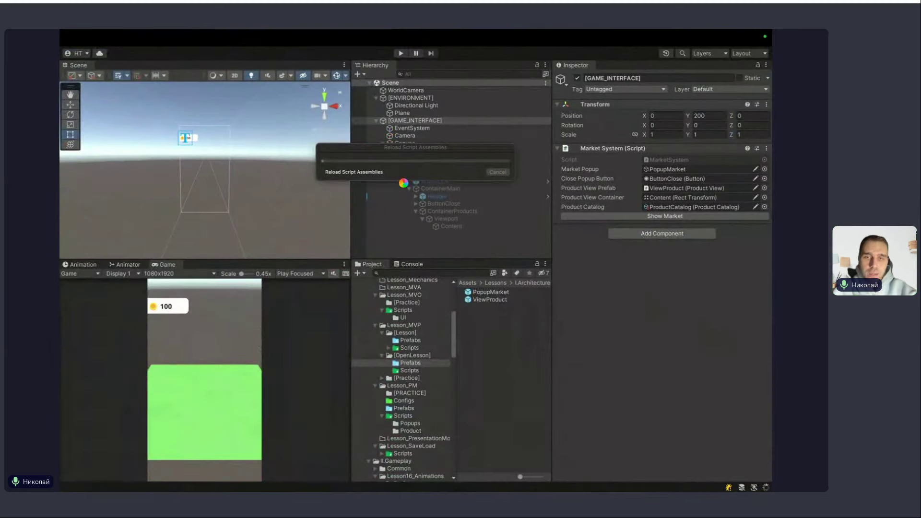
Bring the Chrome livedigital webinar window with its chat panel to the front.
key("ctrl+Up")
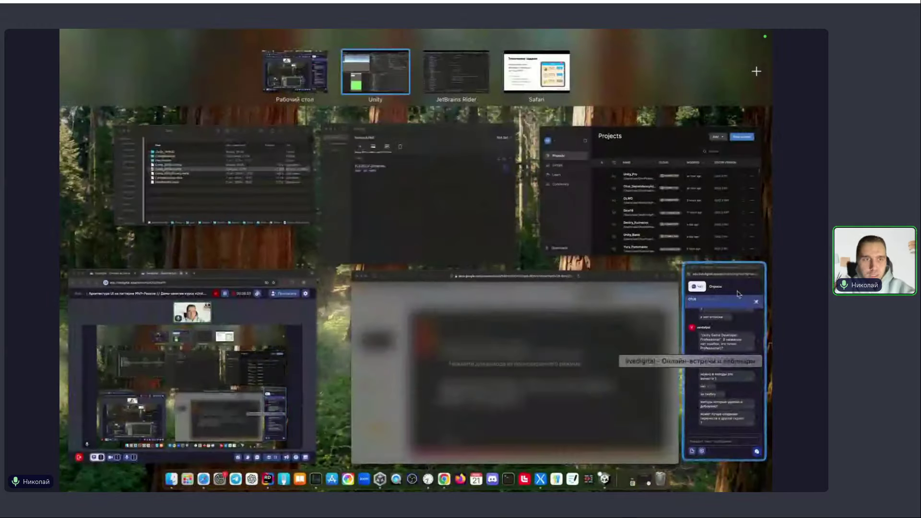
left_click(737, 321)
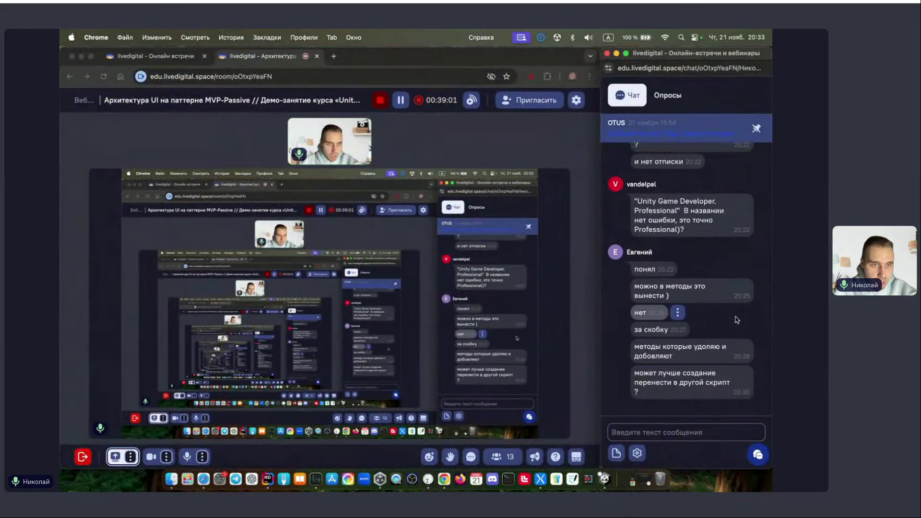
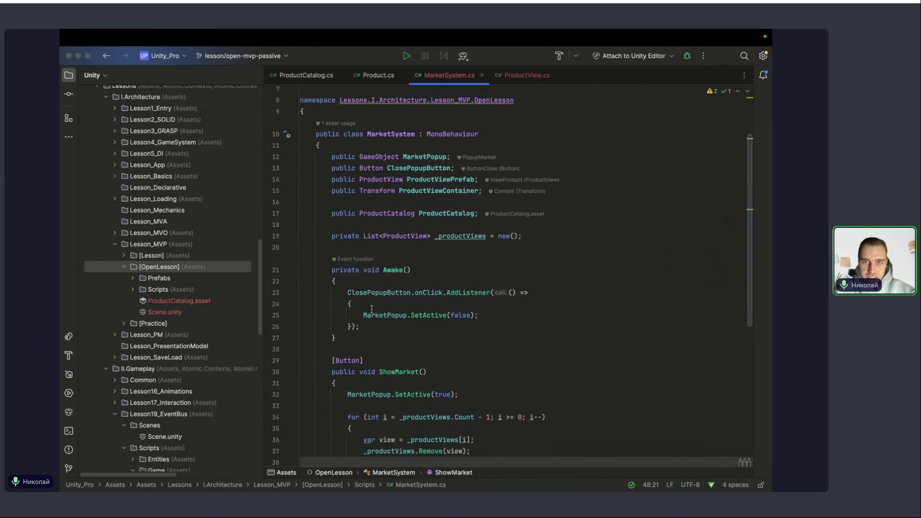
Look over the ShowMarket loop in MarketSystem.cs, check the webinar chat, then return to Unity.
left_click(480, 274)
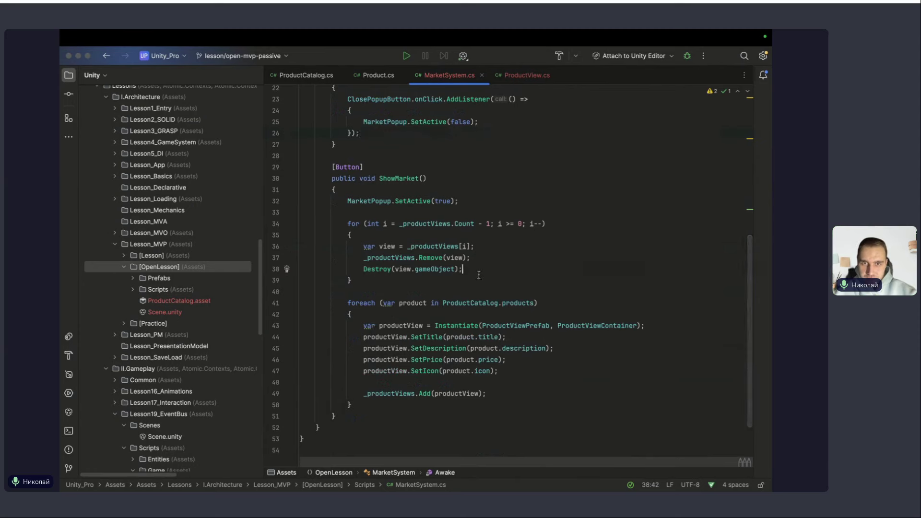
scroll(480, 274, "up", 3)
scroll(480, 275, "up", 2)
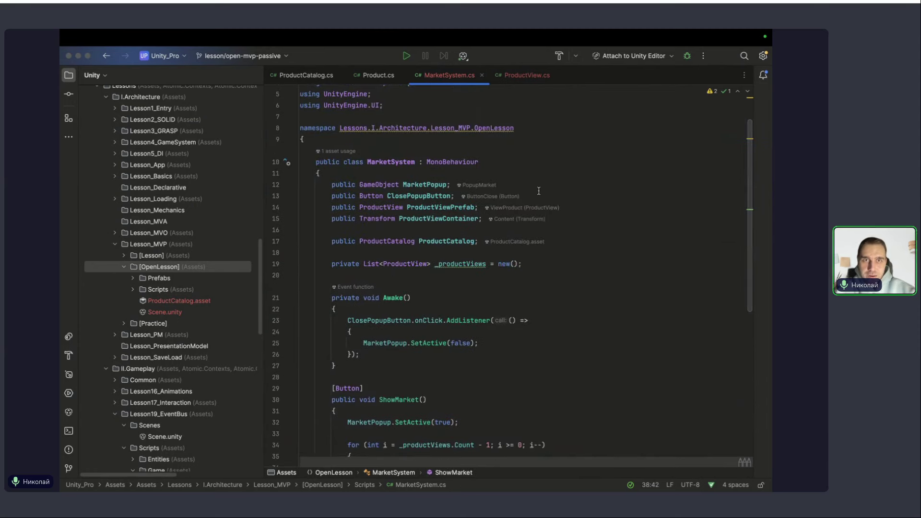
scroll(685, 213, "down", 4)
key("super+Tab")
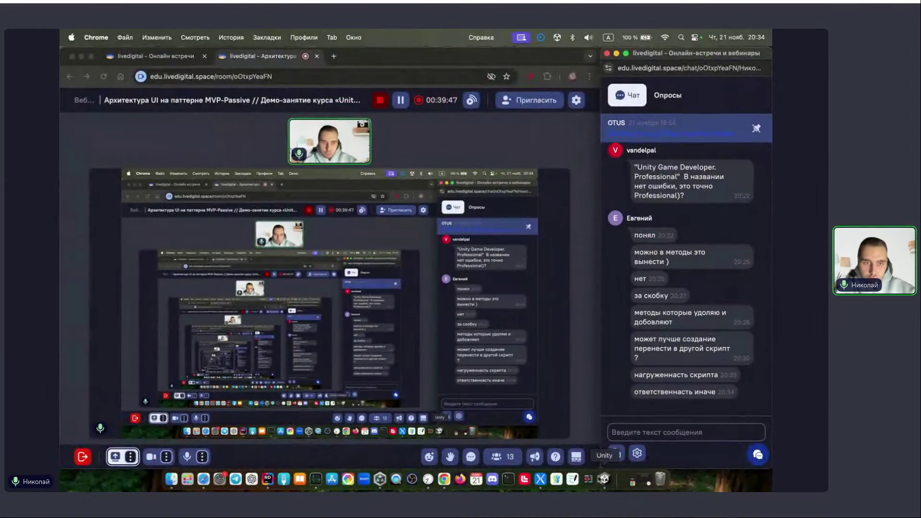
key("super+Tab")
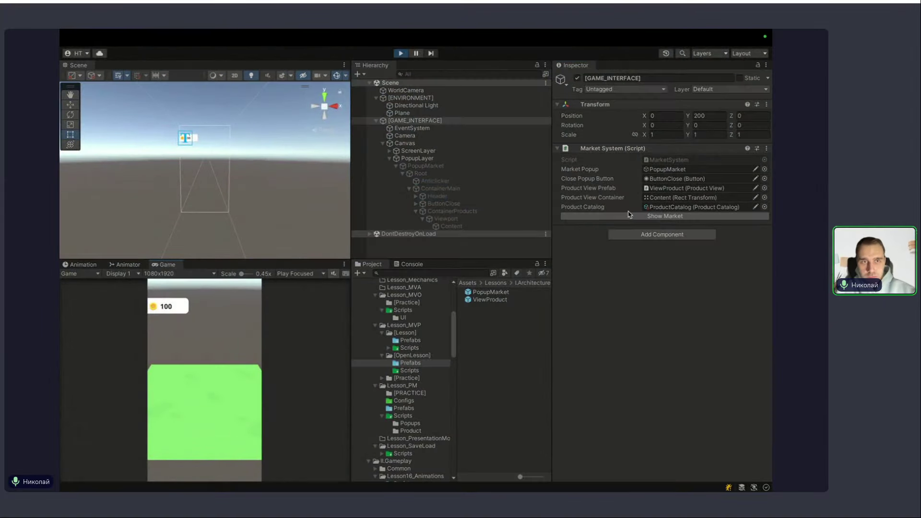
Open and close the market popup twice in the running game, then stop play mode.
left_click(630, 216)
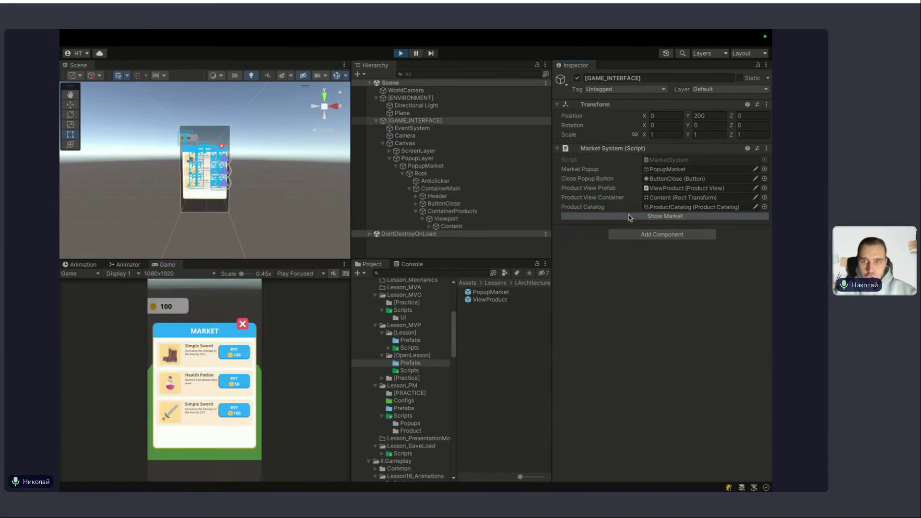
left_click(243, 326)
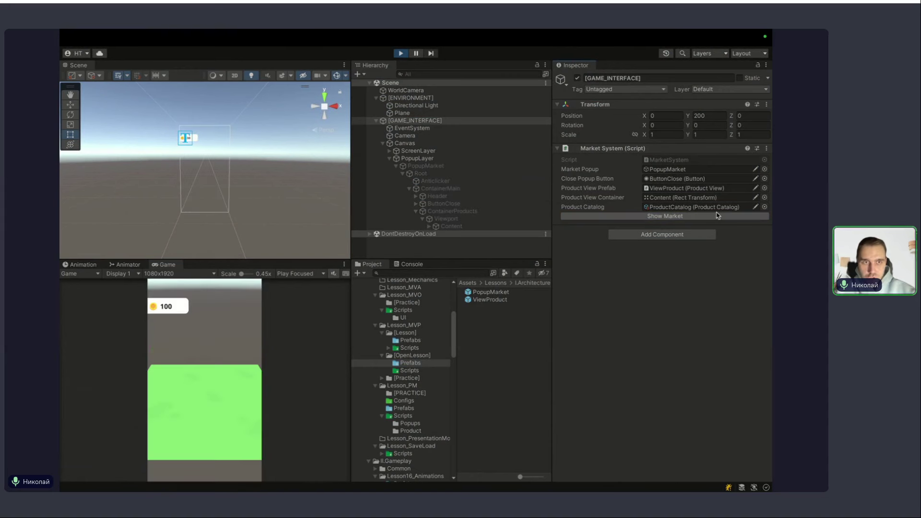
left_click(630, 217)
left_click(243, 325)
key("ctrl+p")
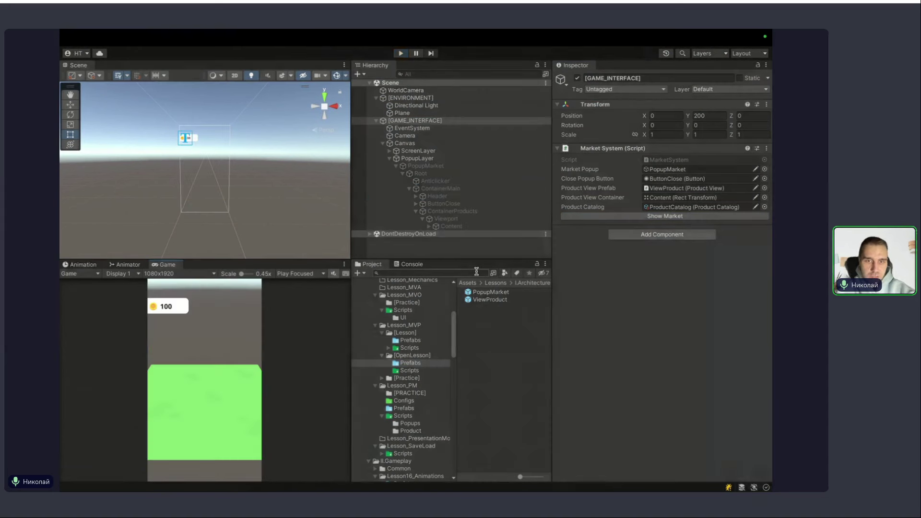
Inspect ButtonBuy in the ViewProduct prefab, then open the PopupMarket prefab.
left_click(499, 300)
double_click(499, 301)
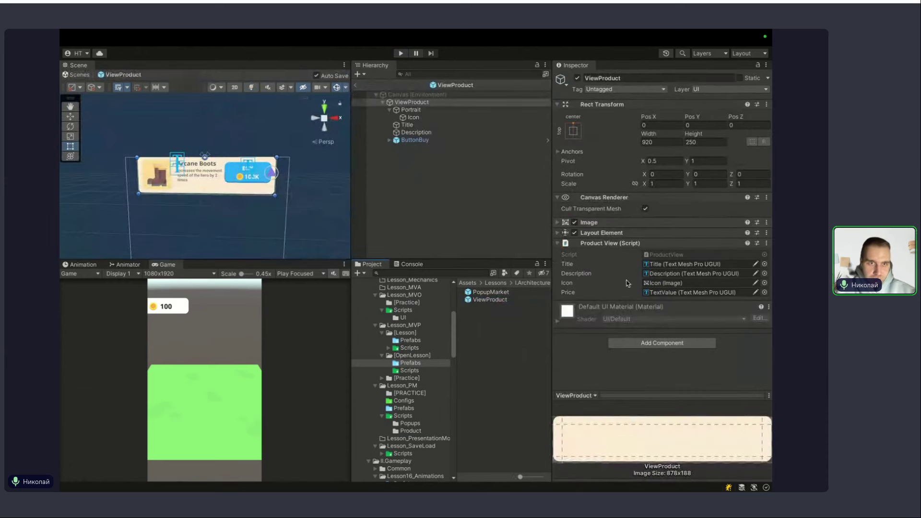
left_click(415, 139)
scroll(670, 222, "down", 5)
scroll(670, 222, "up", 5)
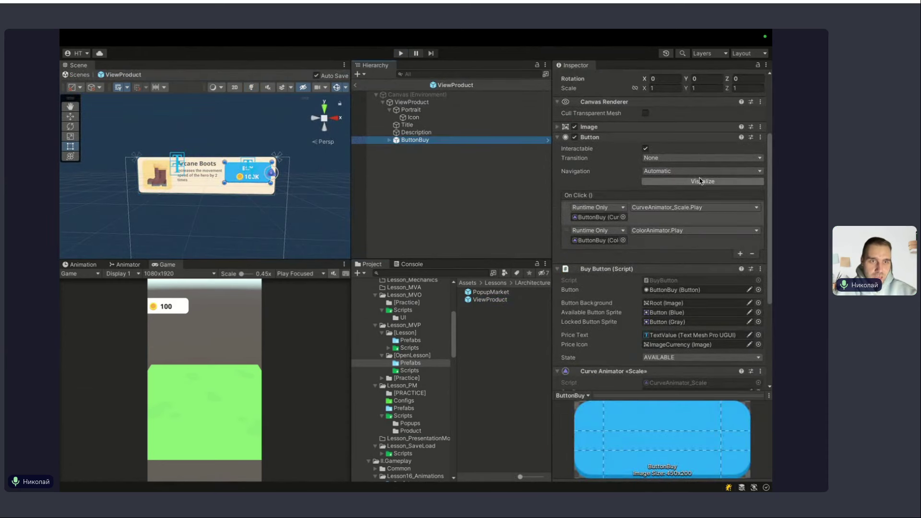
scroll(674, 250, "down", 2)
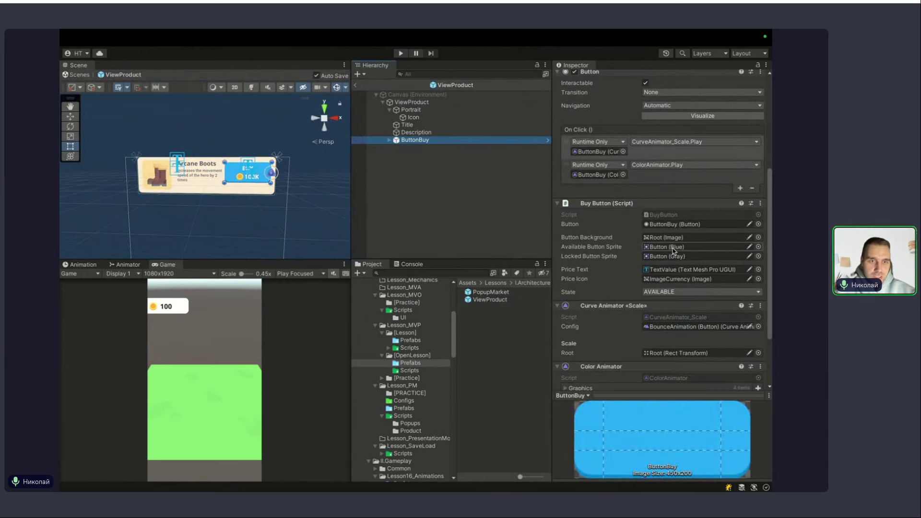
double_click(492, 292)
On ButtonClose, keep navigation Automatic and set the Transition to Color Tint.
left_click(431, 140)
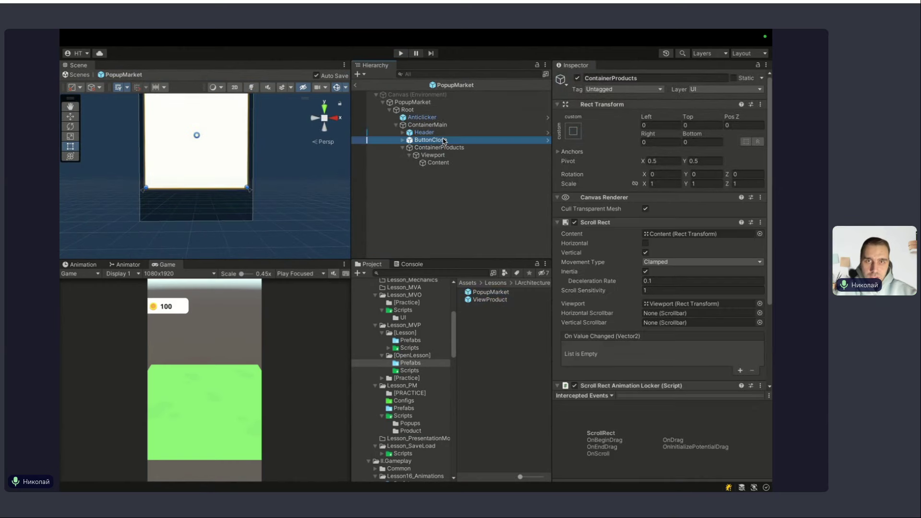
scroll(680, 290, "down", 5)
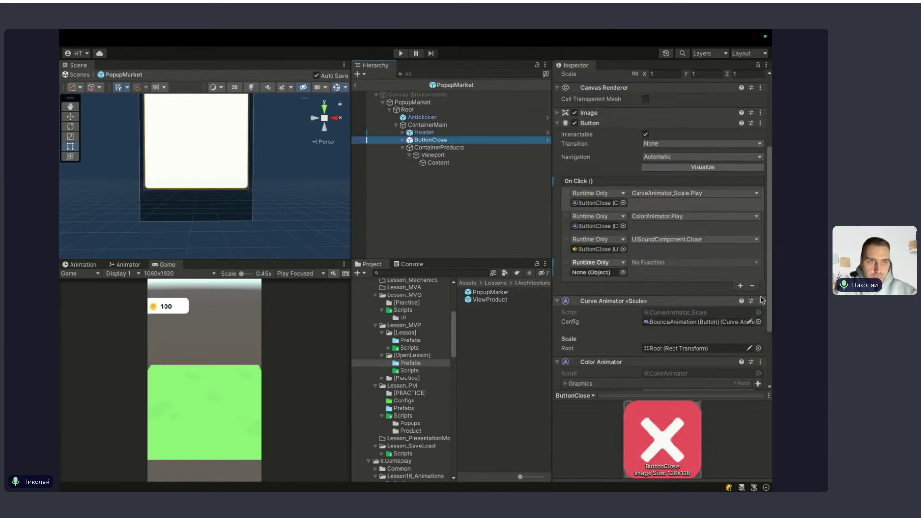
scroll(181, 216, "down", 5)
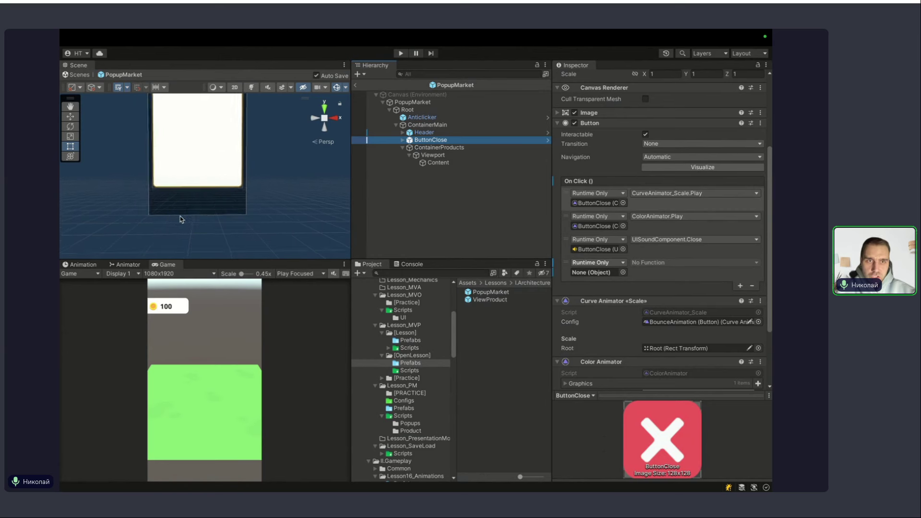
left_click(668, 158)
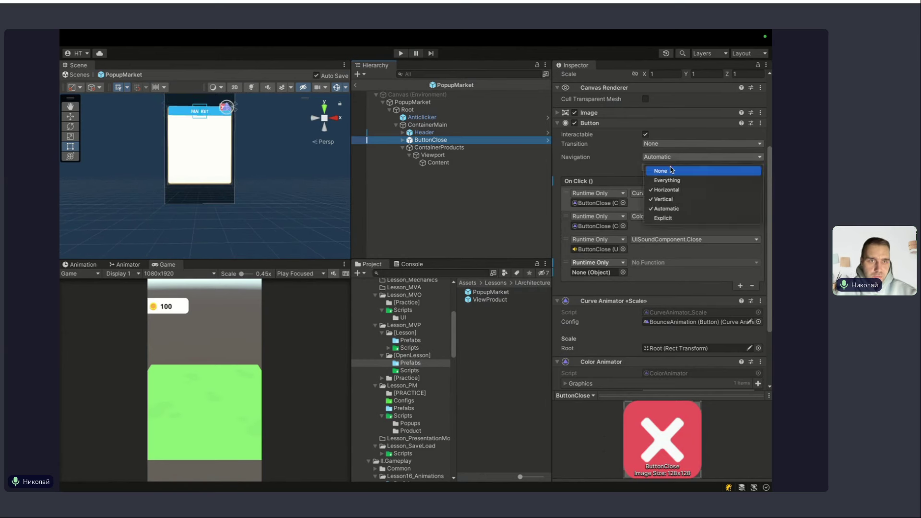
left_click(671, 170)
left_click(669, 158)
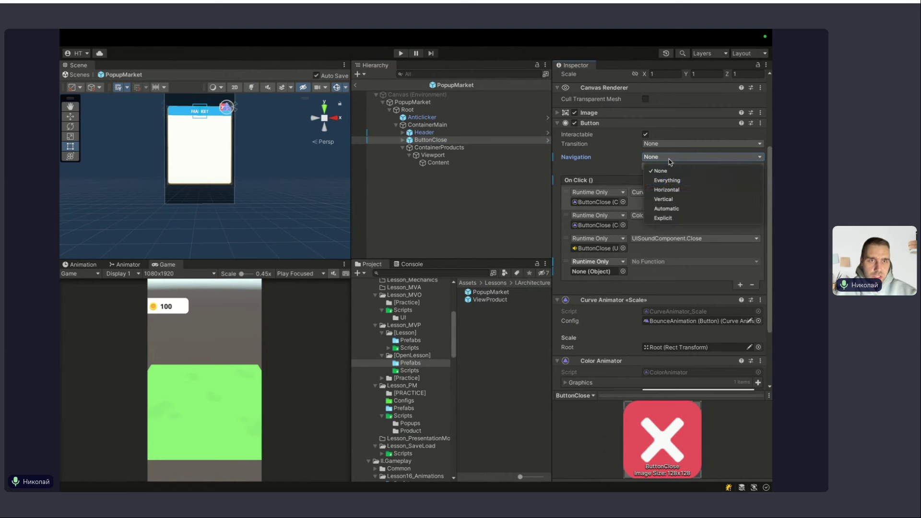
left_click(670, 208)
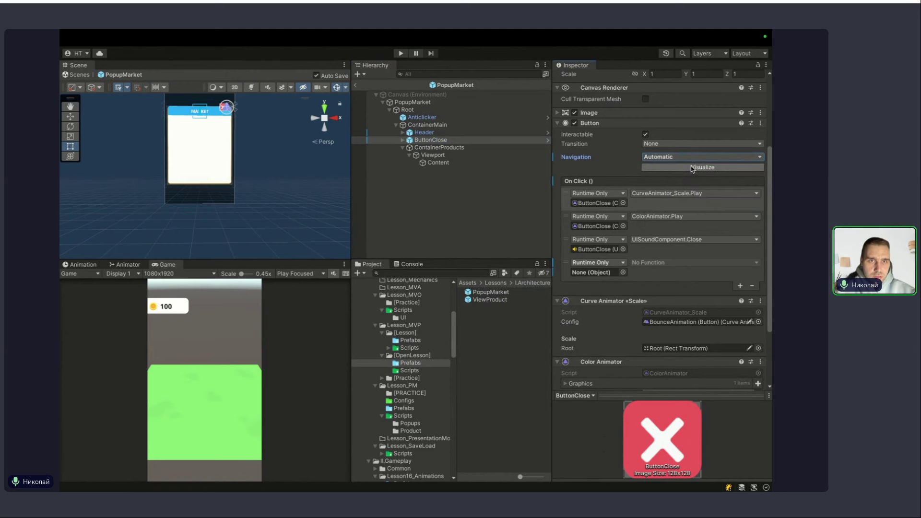
left_click(649, 144)
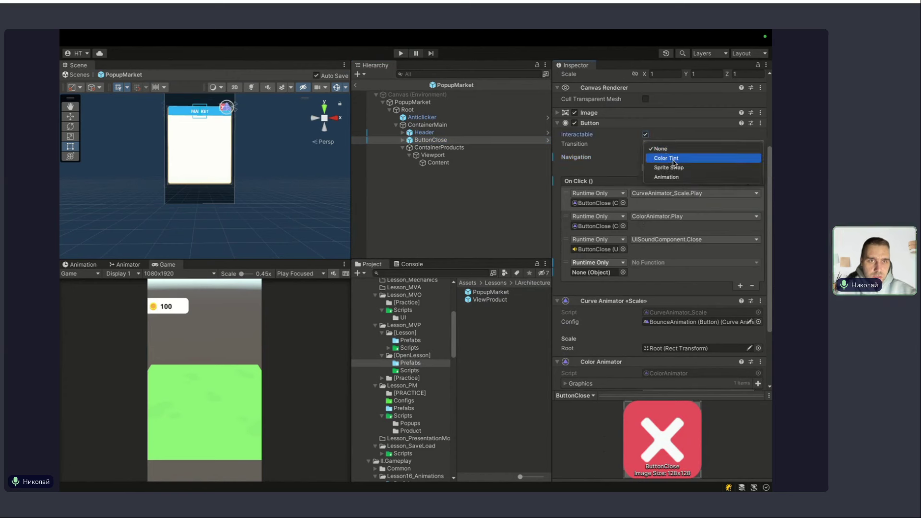
left_click(672, 154)
Remove ButtonClose's four On Click entries and its Curve Animator and Color Animator components.
left_click(751, 360)
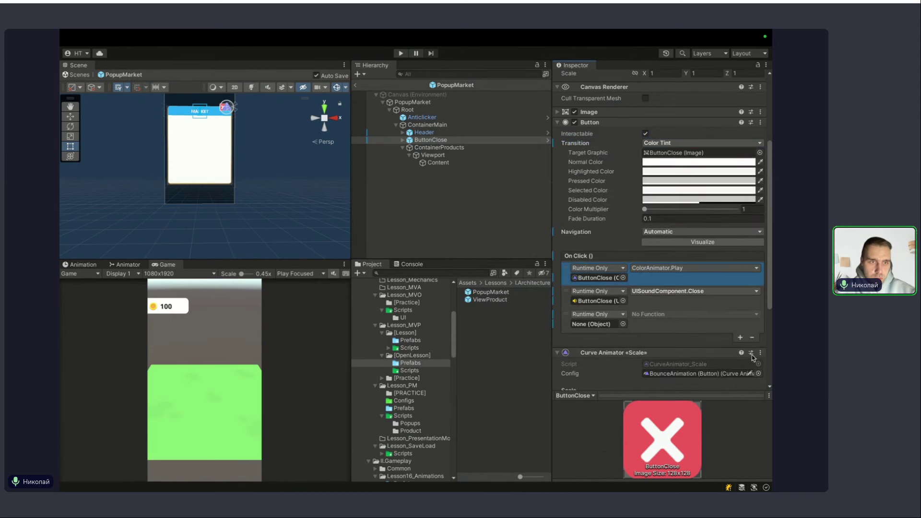
left_click(751, 337)
left_click(752, 315)
left_click(752, 291)
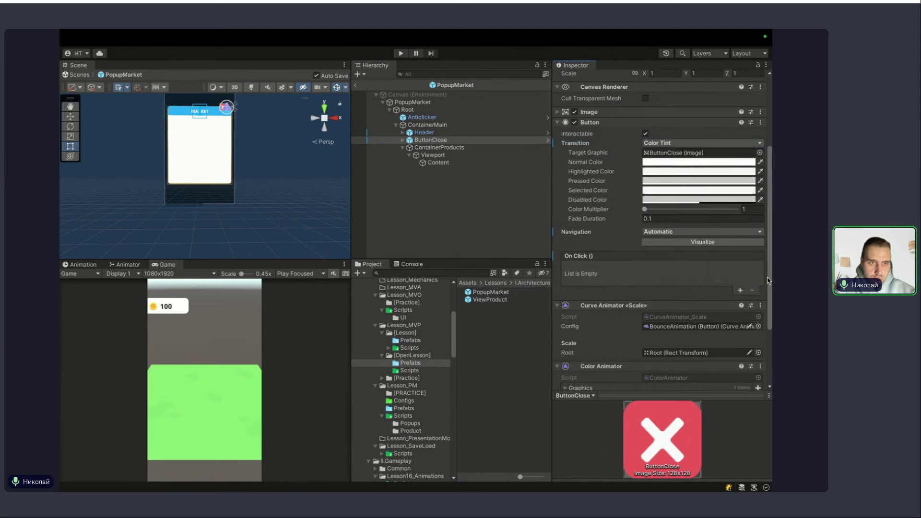
scroll(759, 220, "down", 3)
left_click(760, 219)
left_click(749, 245)
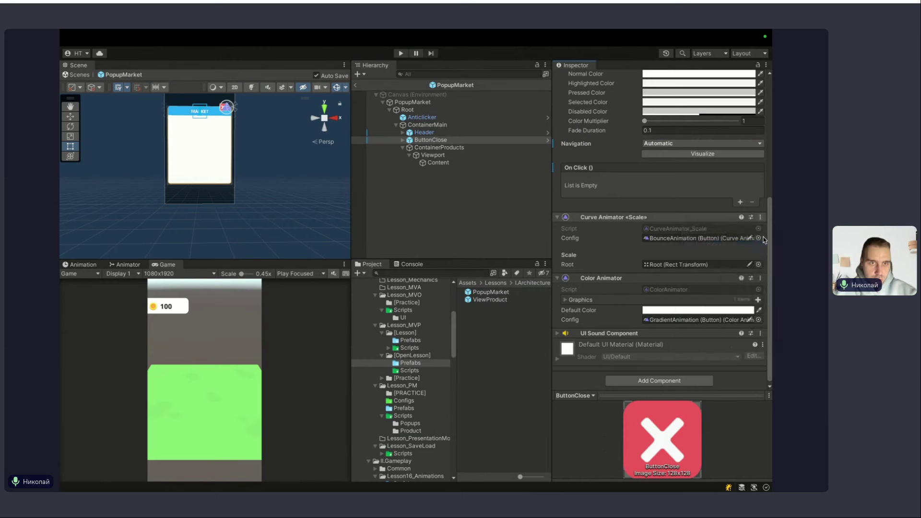
left_click(761, 276)
left_click(711, 304)
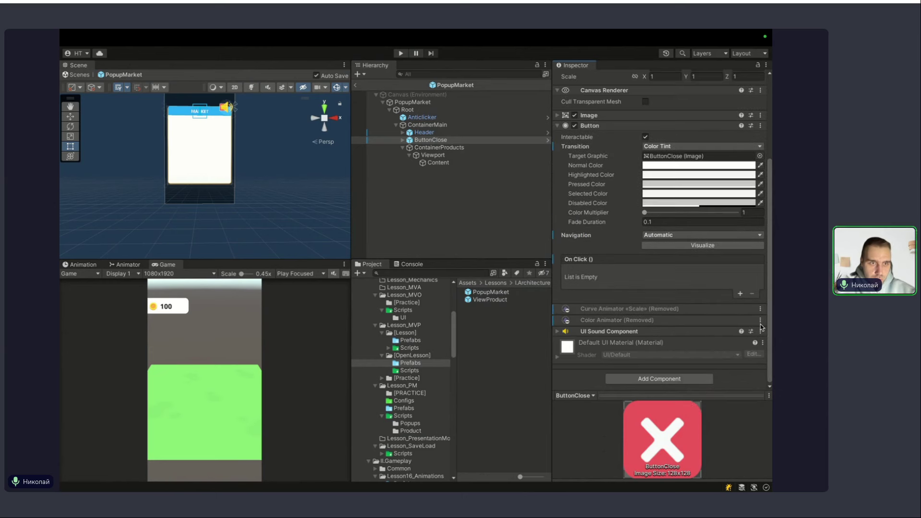
Unpack ButtonClose from its prefab, remove the UI Sound Component, and exit prefab mode.
right_click(441, 139)
mouse_move(480, 186)
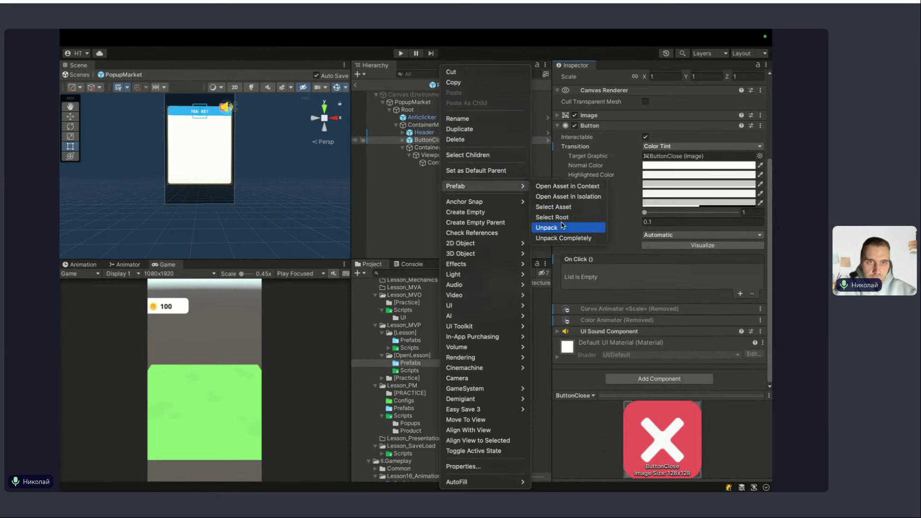
left_click(566, 228)
left_click(760, 331)
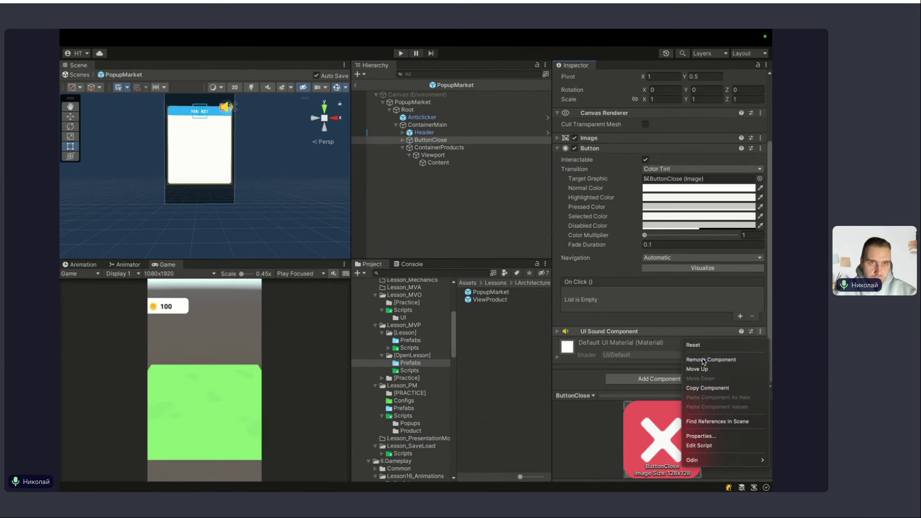
left_click(706, 359)
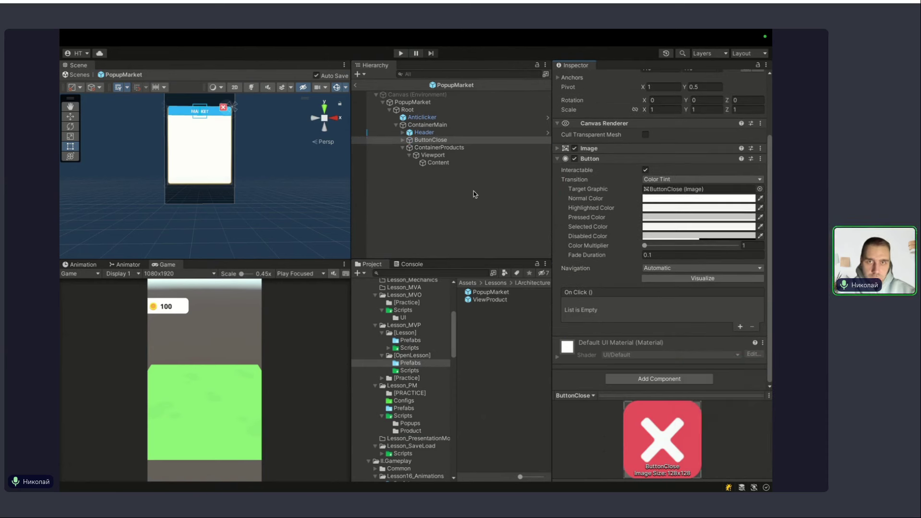
left_click(356, 87)
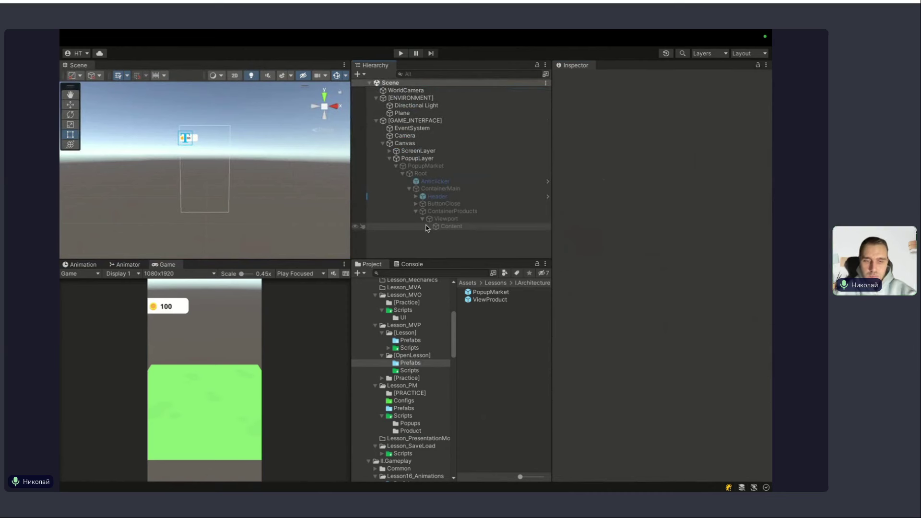
Play the game, select GAME_INTERFACE, and repeatedly open and close the Market popup.
key("ctrl+p")
left_click(415, 121)
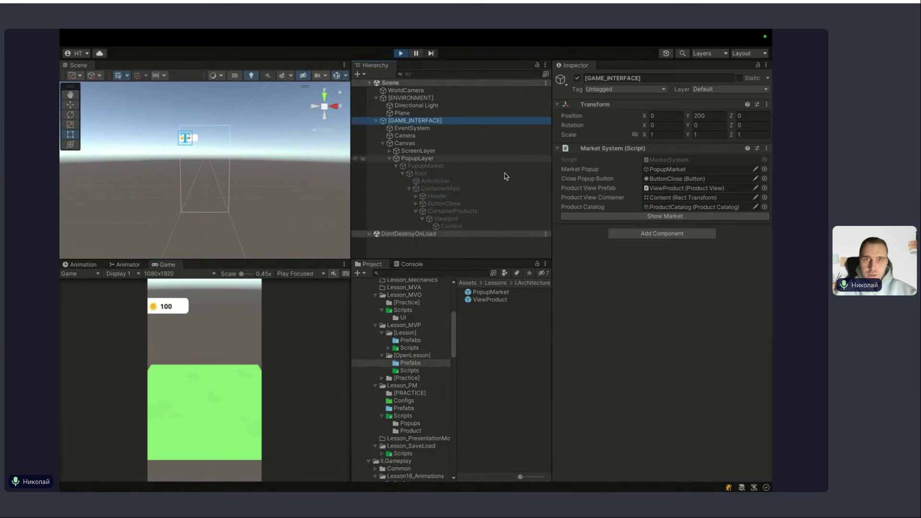
left_click(637, 217)
left_click(243, 326)
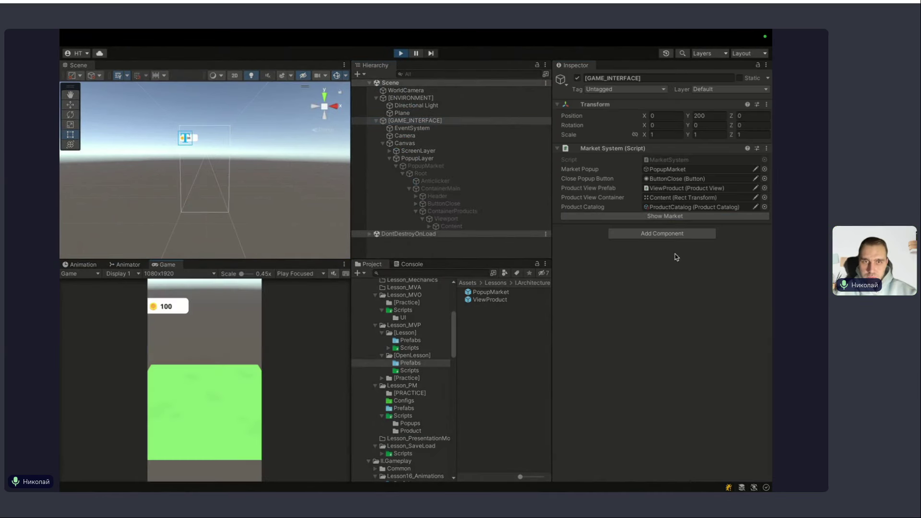
left_click(670, 217)
left_click(243, 323)
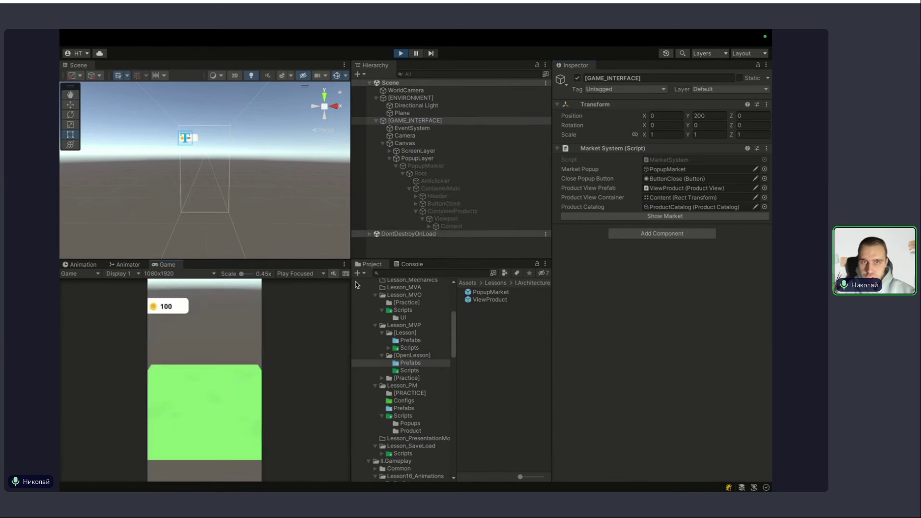
left_click(645, 217)
left_click(246, 324)
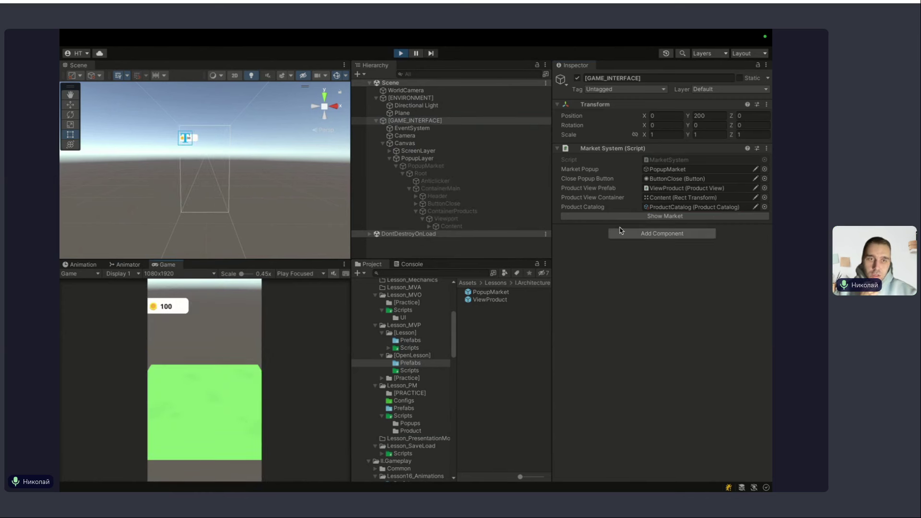
left_click(665, 216)
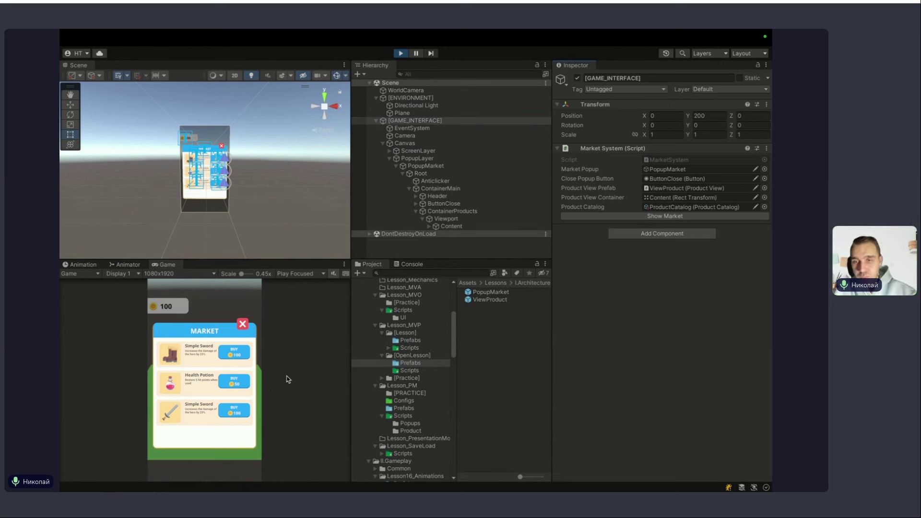
left_click(234, 386)
In Rider, review how ShowMarket sets up each product view, then jump to SetDescription in ProductView.cs.
key("ctrl+Up")
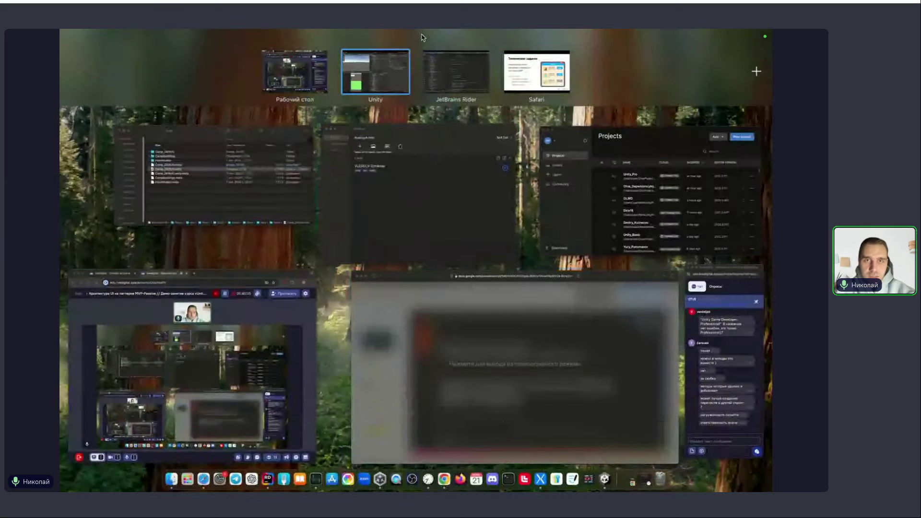
left_click(432, 192)
scroll(430, 440, "down", 5)
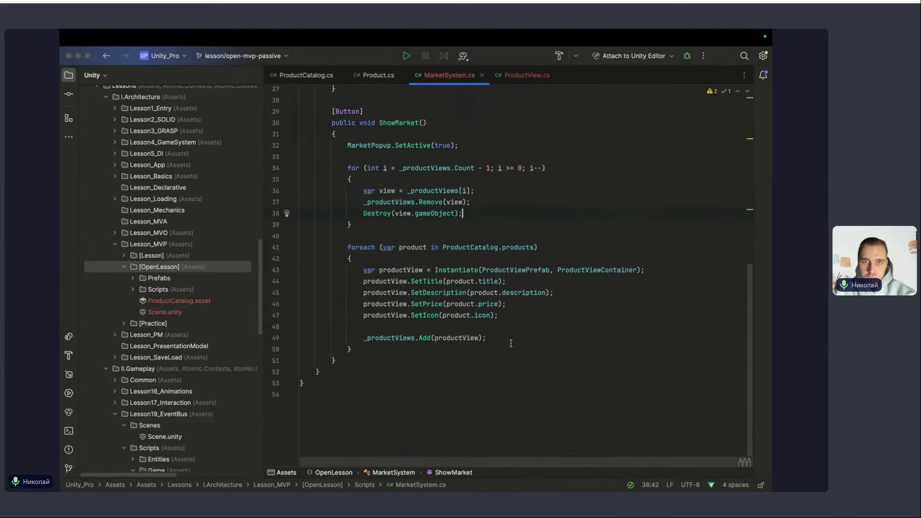
scroll(508, 333, "up", 2)
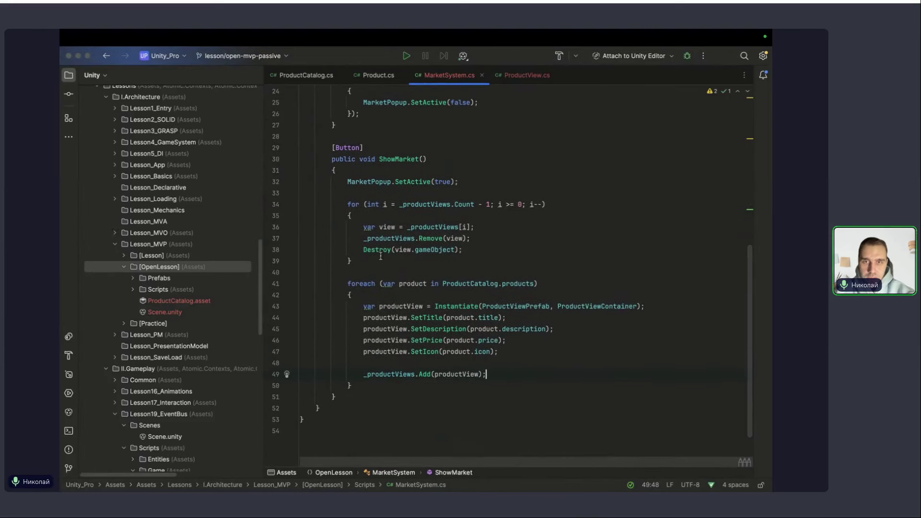
scroll(495, 338, "up", 3)
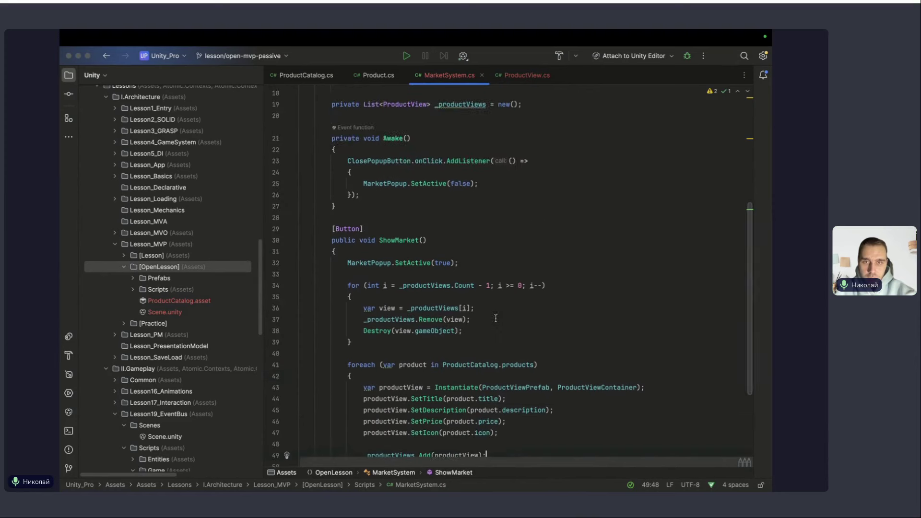
scroll(496, 319, "up", 6)
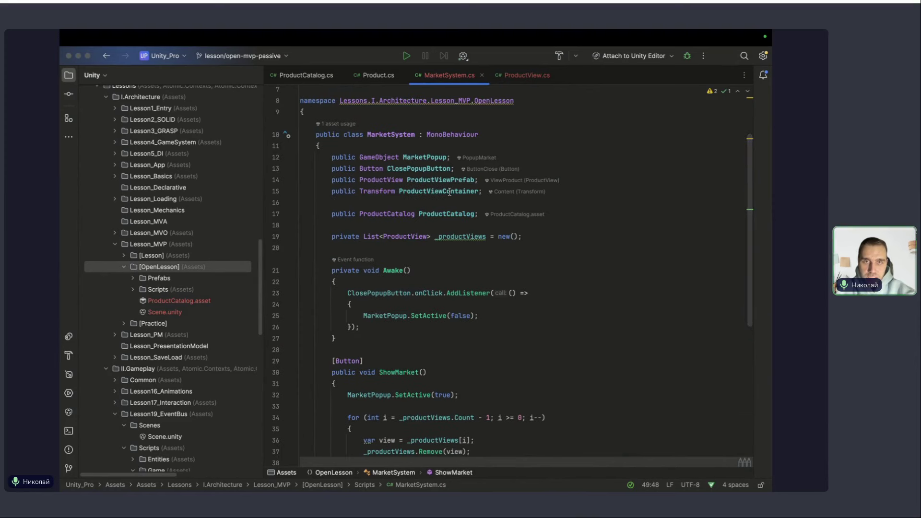
scroll(450, 192, "down", 7)
left_click(375, 338)
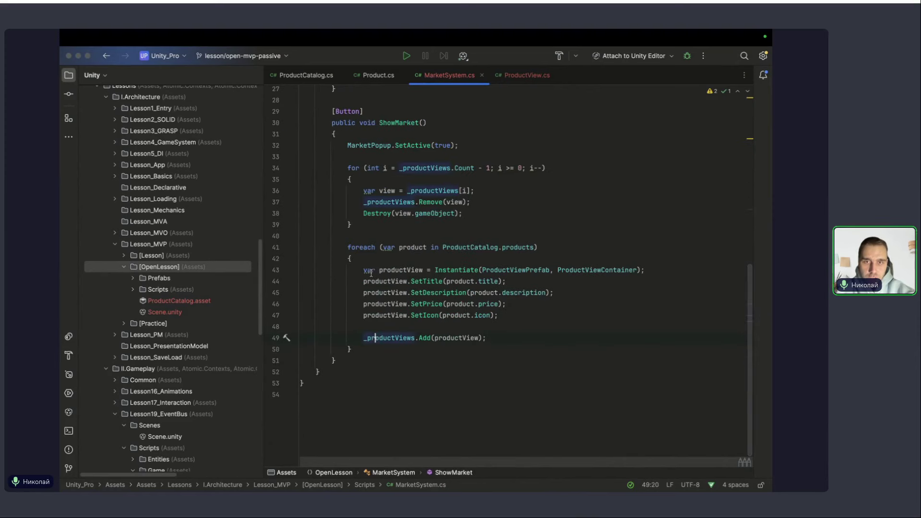
left_click(501, 340)
scroll(514, 340, "up", 1)
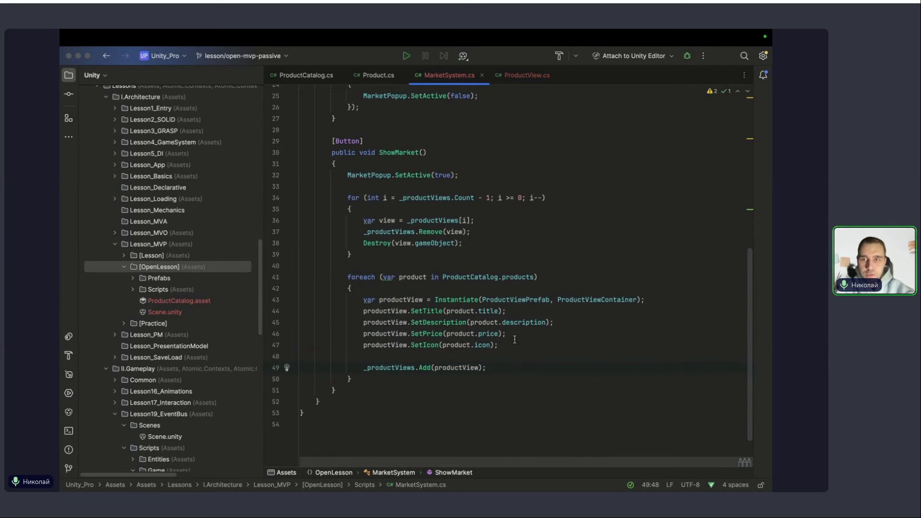
left_click(427, 322, "super")
scroll(461, 308, "up", 3)
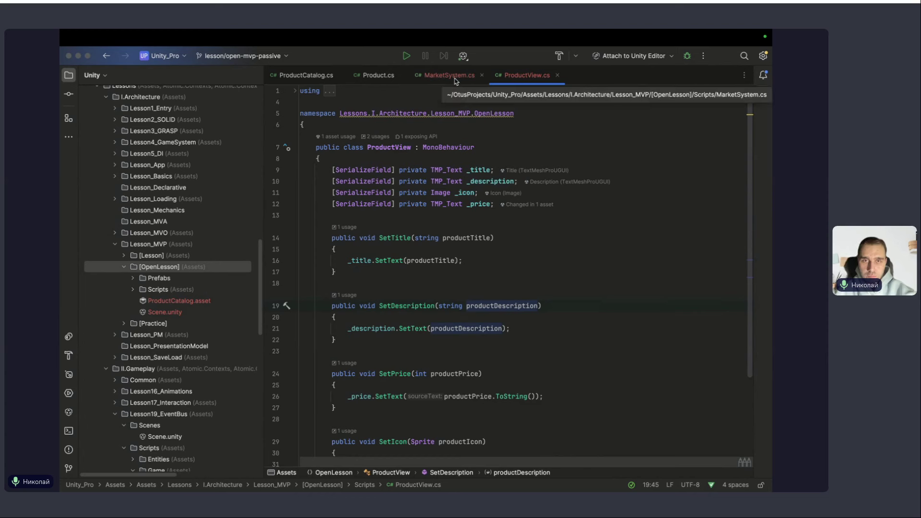
Look over ProductView's _price field, glance at MarketSystem.cs, and come back to ProductView.cs.
left_click(497, 205)
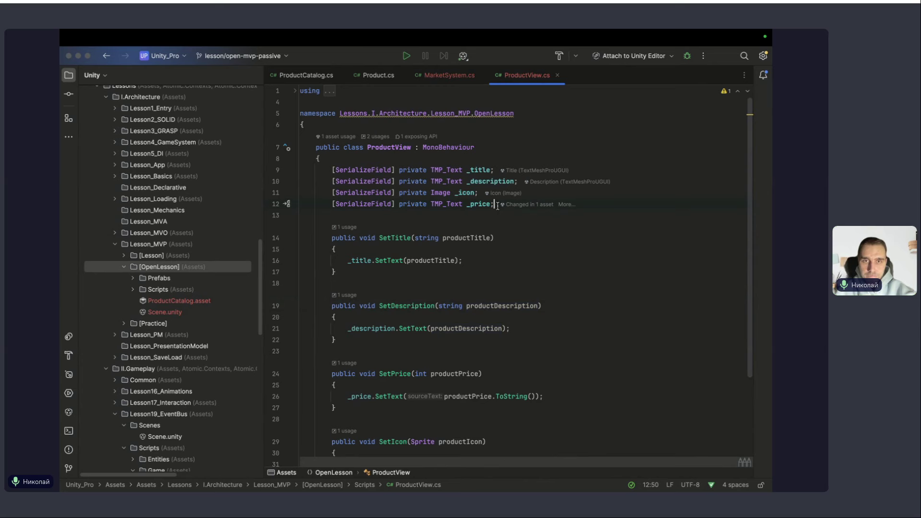
scroll(497, 206, "down", 2)
scroll(432, 182, "up", 1)
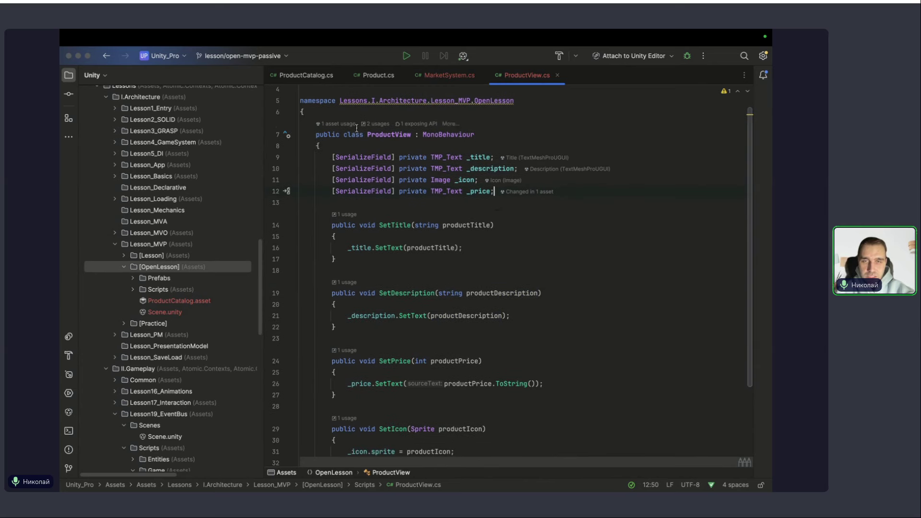
scroll(366, 146, "down", 2)
left_click(436, 75)
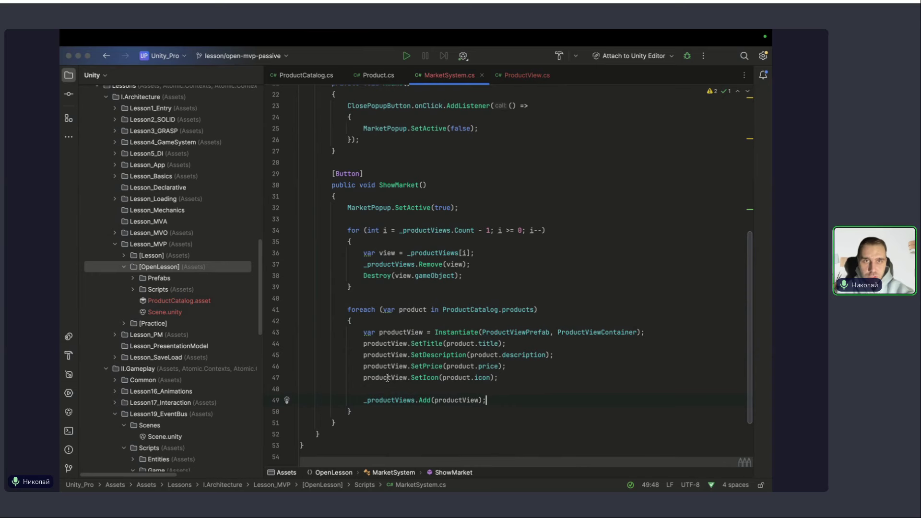
key("ctrl+Tab")
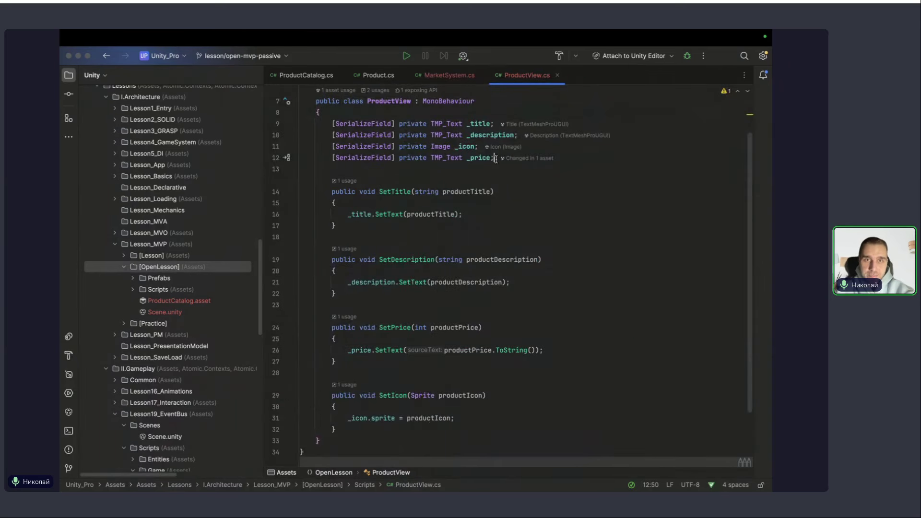
Add the field '[SerializeField] private BuyButton _button;' to ProductView using autocomplete.
type("[Se")
key("Return")
type("pri")
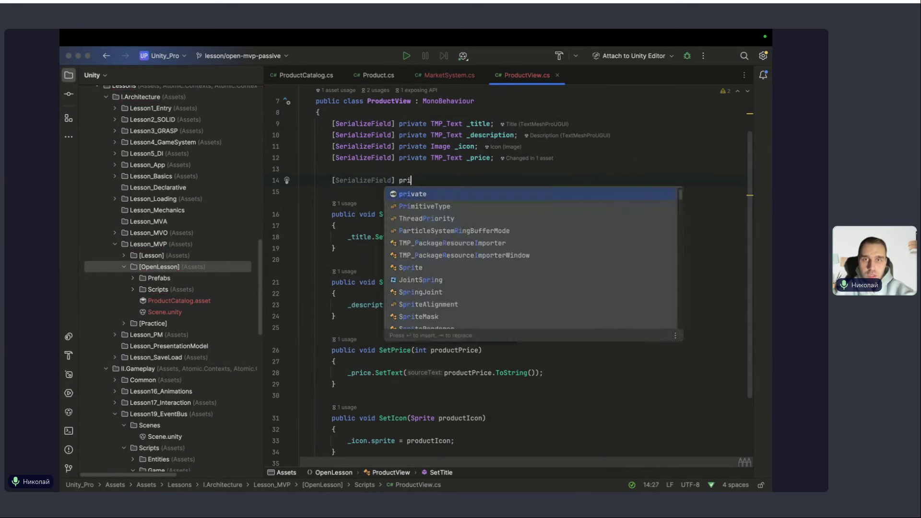
key("Return")
type("Buy")
key("Return")
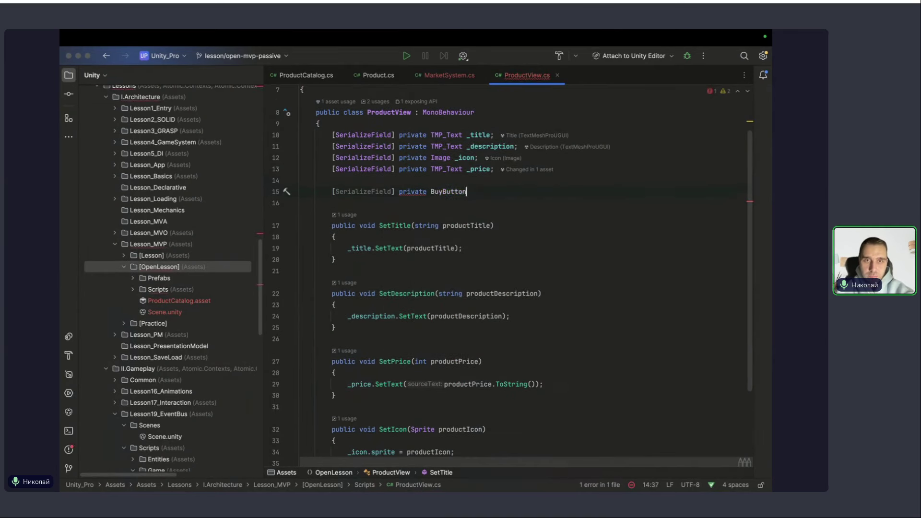
type(" _b")
key("Return")
type(";")
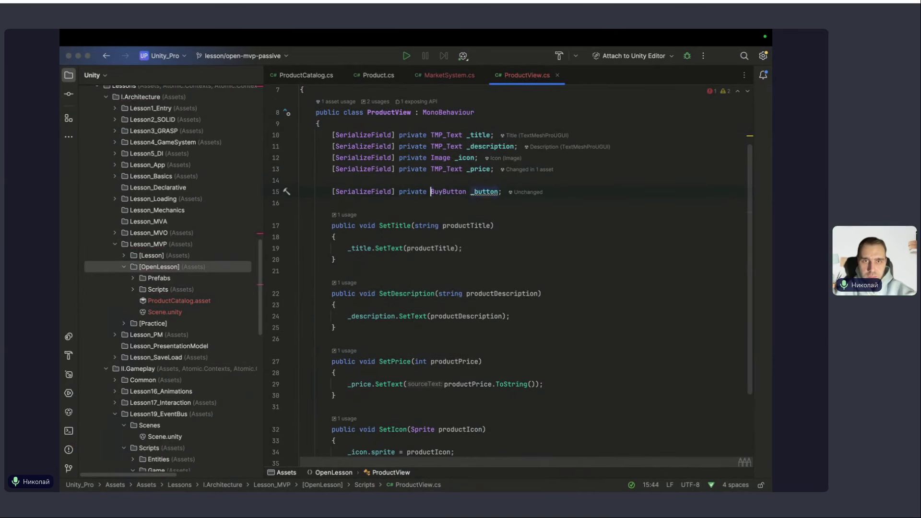
Inspect BuyButton's AddListener and RemoveListener methods, then go back to ProductView.cs.
left_click(446, 192, "super")
scroll(484, 239, "down", 5)
scroll(484, 239, "down", 5)
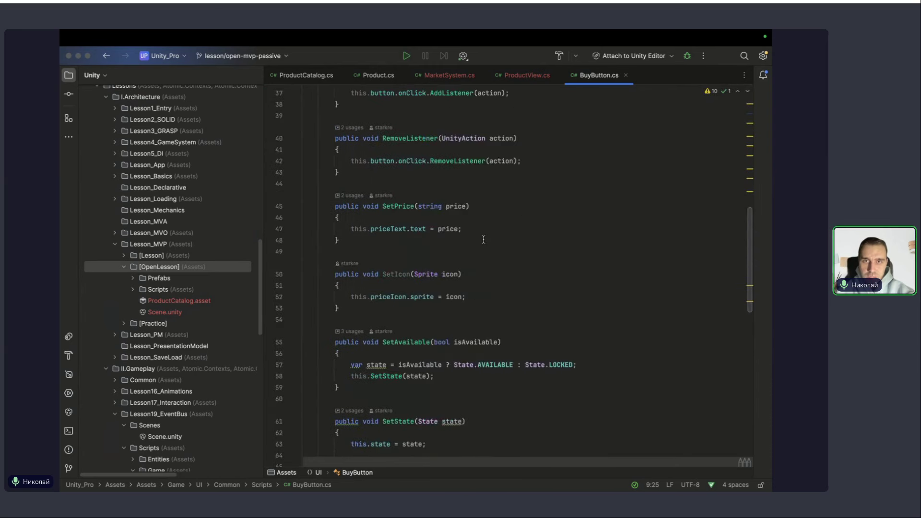
scroll(483, 239, "up", 5)
left_click_drag(330, 312, 288, 413)
left_click(288, 413)
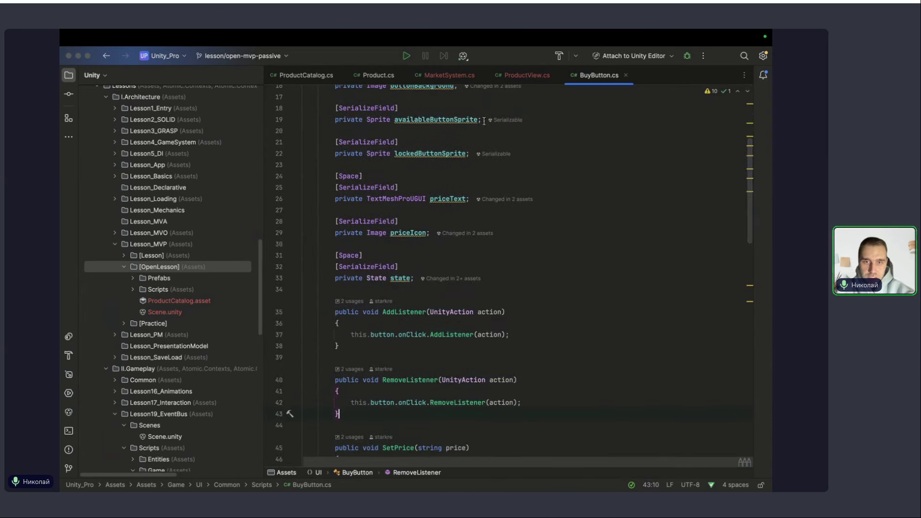
key("super+bracketleft")
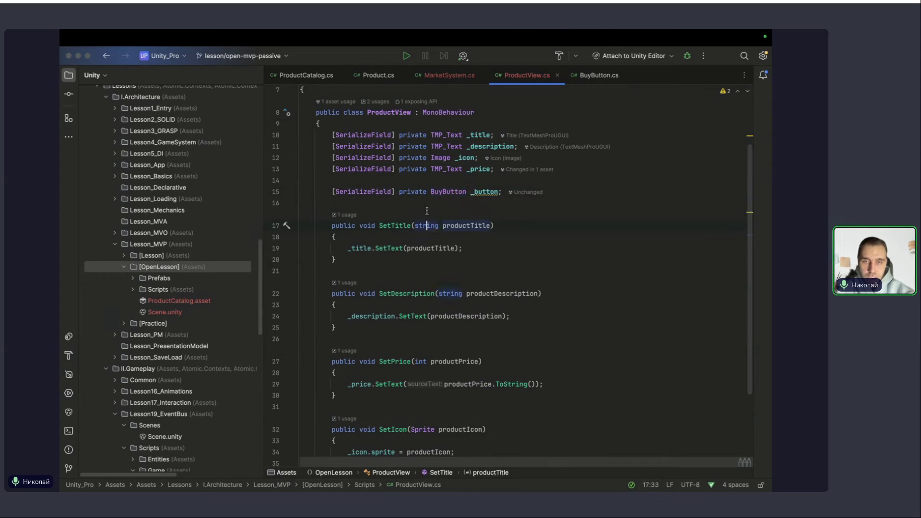
Add an OnEnable method calling _button.AddListener(OnBuyButtonClicked).
left_click(427, 210)
key("Return")
type("one")
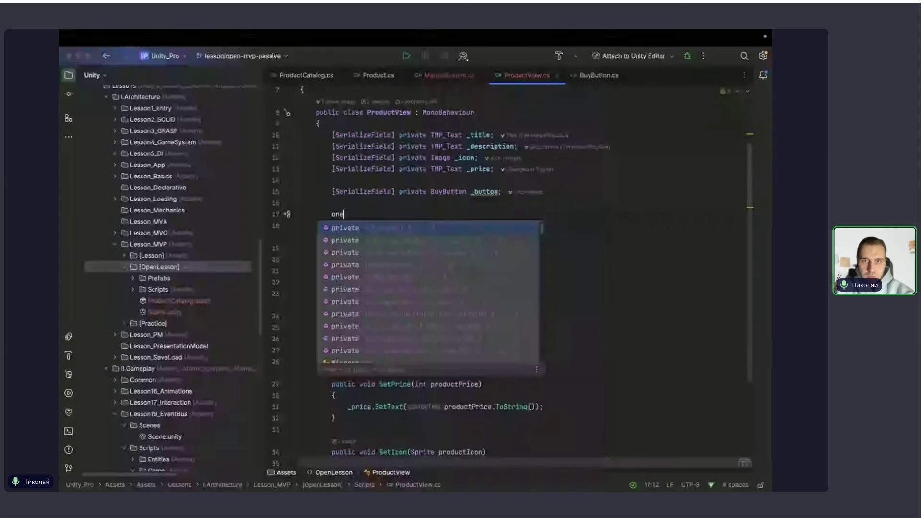
key("Return")
type("_")
key("Return")
type(".a")
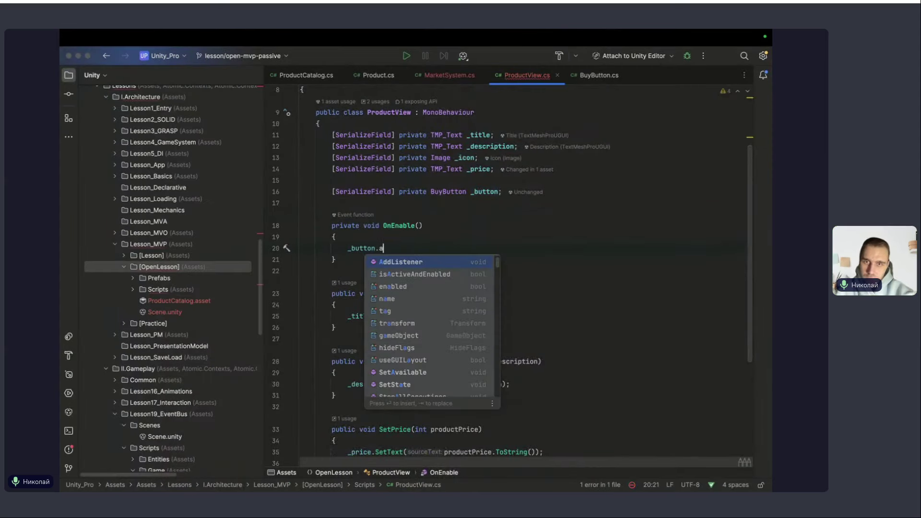
key("Return")
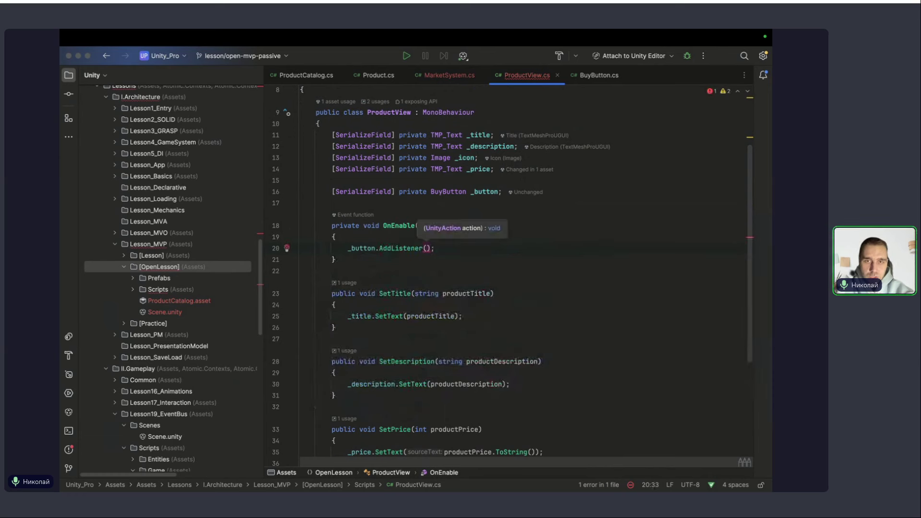
type("OnBu")
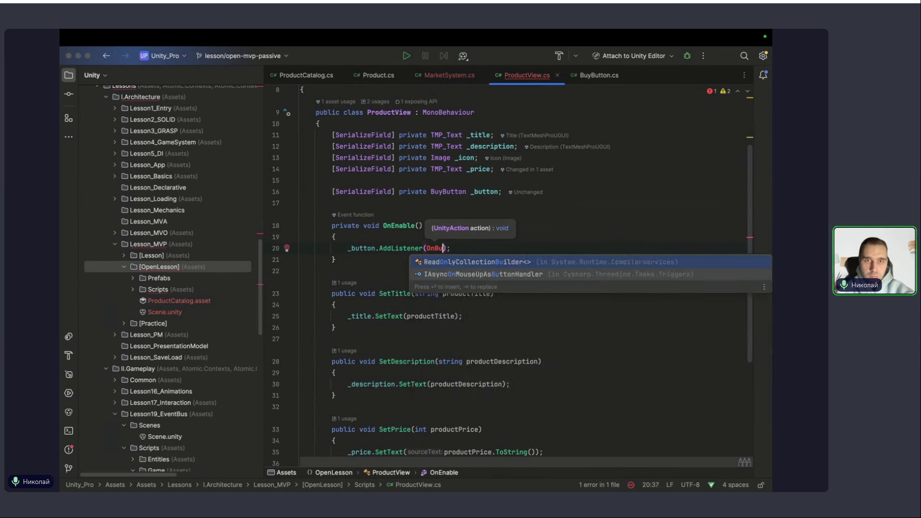
type("yButton")
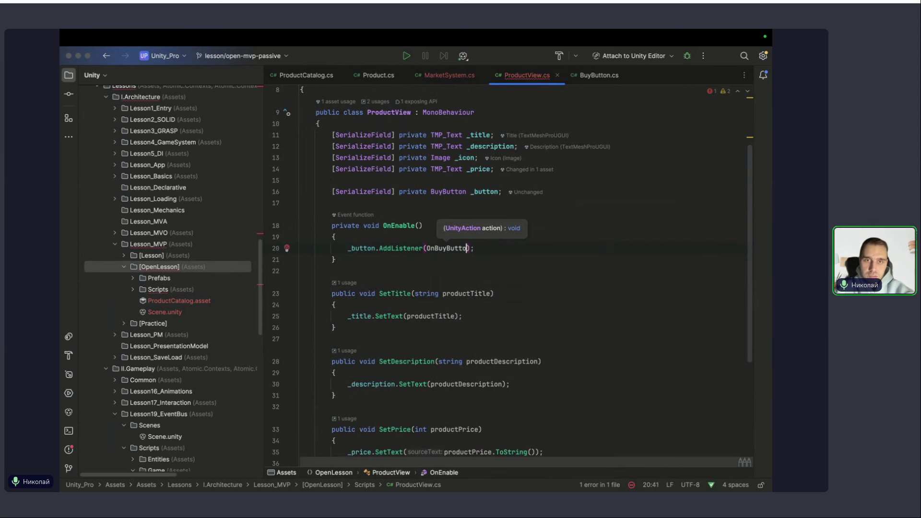
type("Cli k")
key("BackSpace")
key("BackSpace")
type("cked")
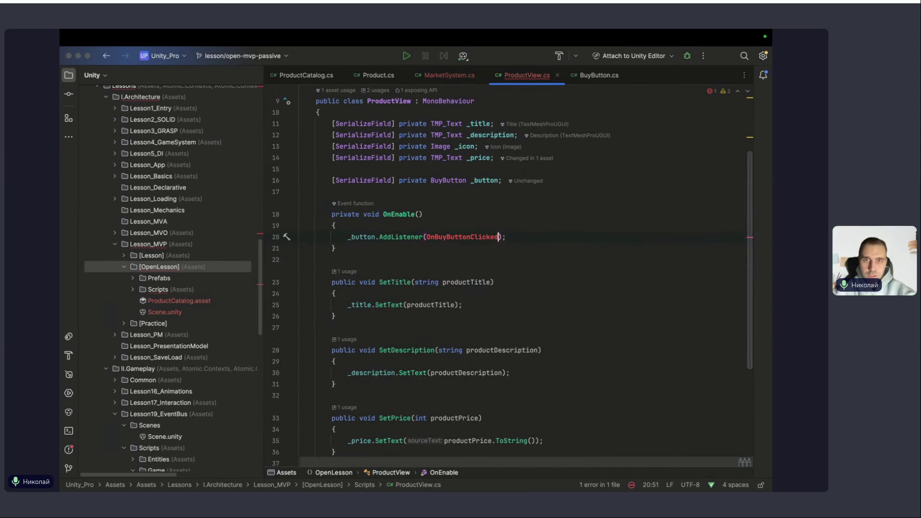
Generate an empty OnBuyButtonClicked method via Alt+Enter, removing the placeholder throw line.
key("alt+Return")
key("Down")
key("Down")
key("Return")
key("BackSpace")
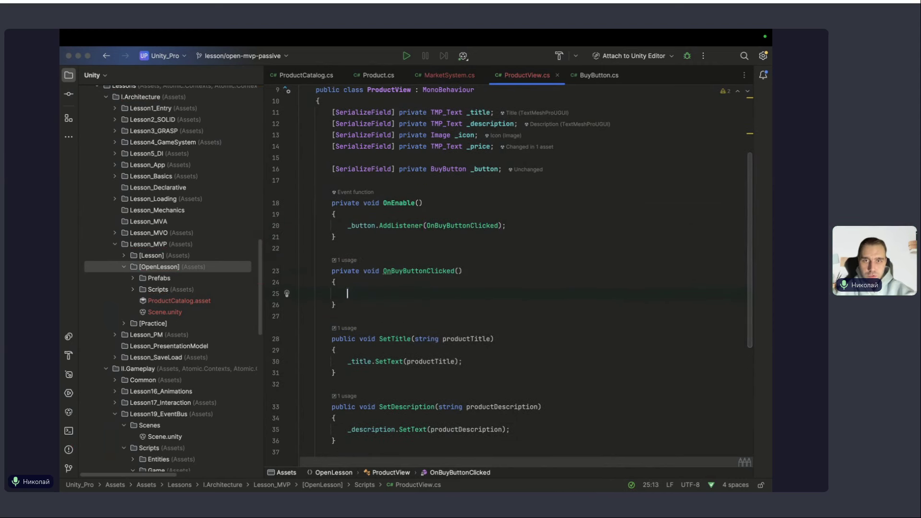
key("Return")
key("Return")
Add an OnDisable method calling _button.RemoveListener(OnBuyButtonClicked).
type("o")
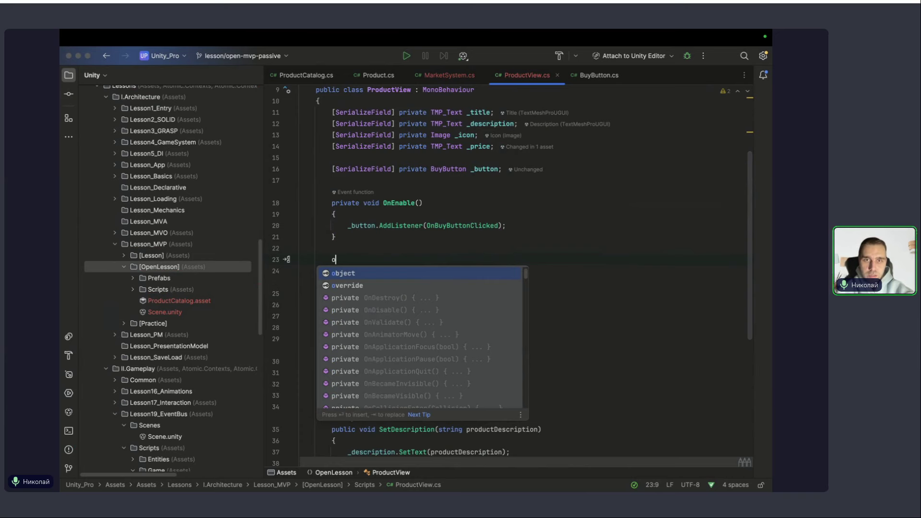
key("Down")
key("Down")
key("Down")
key("Return")
type("_button.remo")
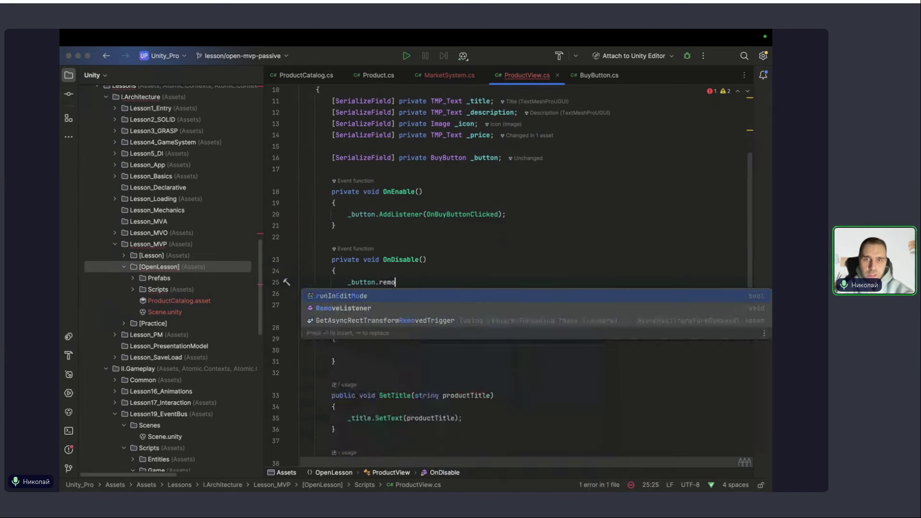
key("Return")
type("OnBu")
key("Return")
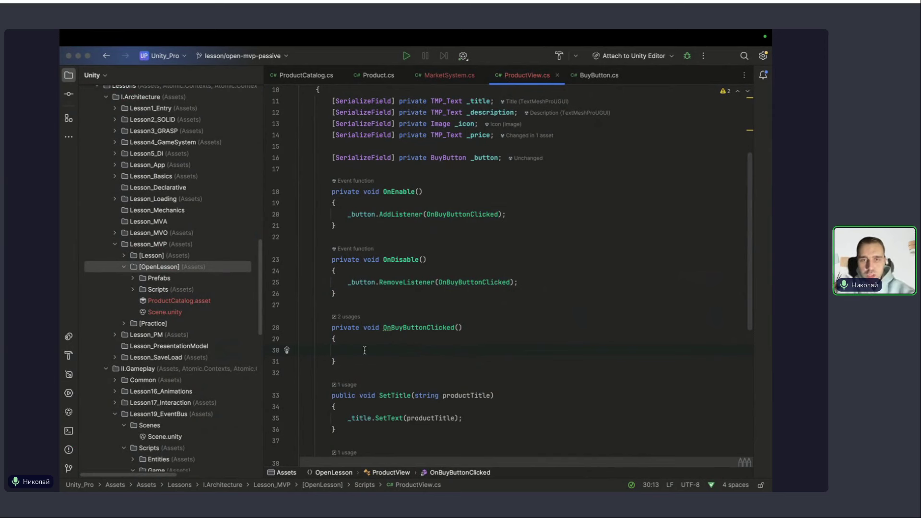
scroll(389, 346, "up", 2)
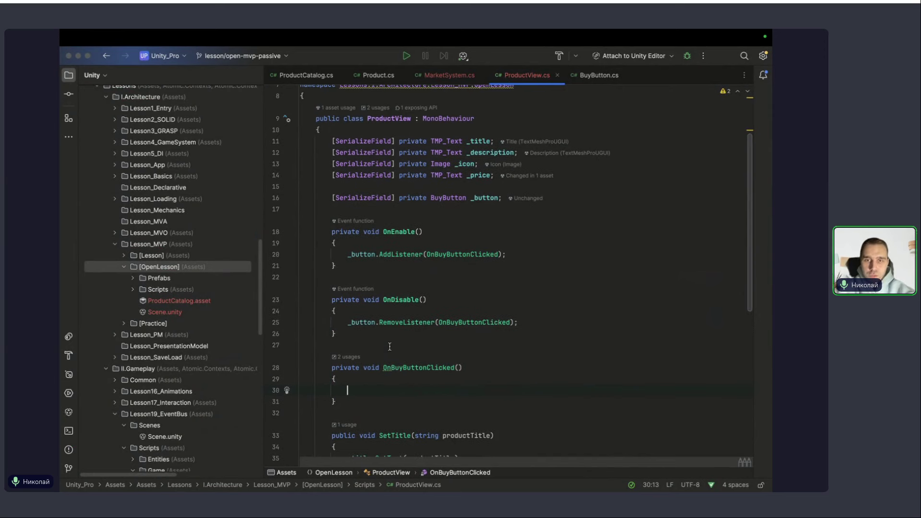
Declare 'public event Action OnBuyClicked;' at the top of ProductView.
left_click(371, 126)
key("Return")
key("Return")
key("Up")
scroll(405, 254, "down", 2)
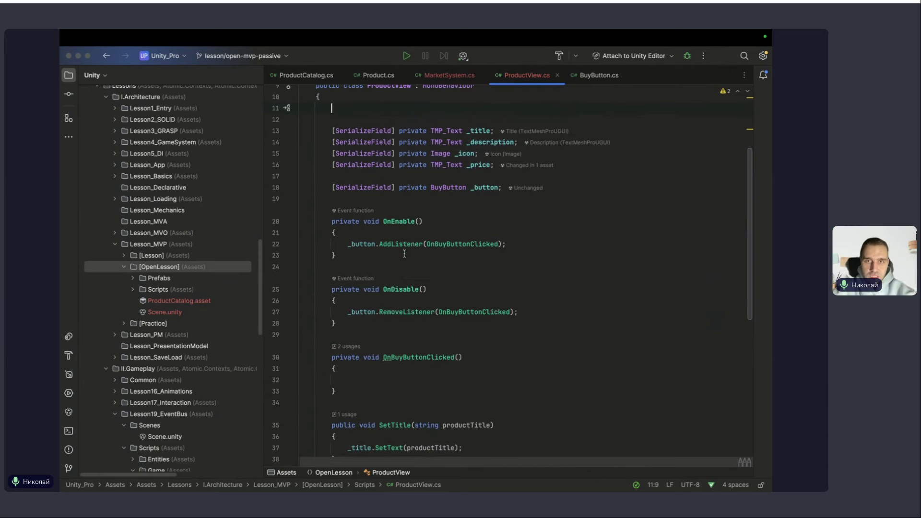
scroll(404, 254, "up", 2)
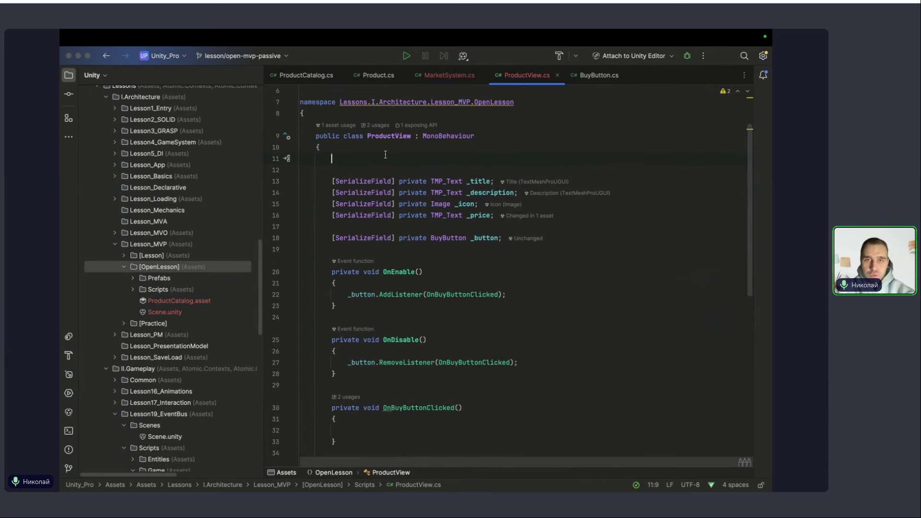
scroll(385, 154, "down", 1)
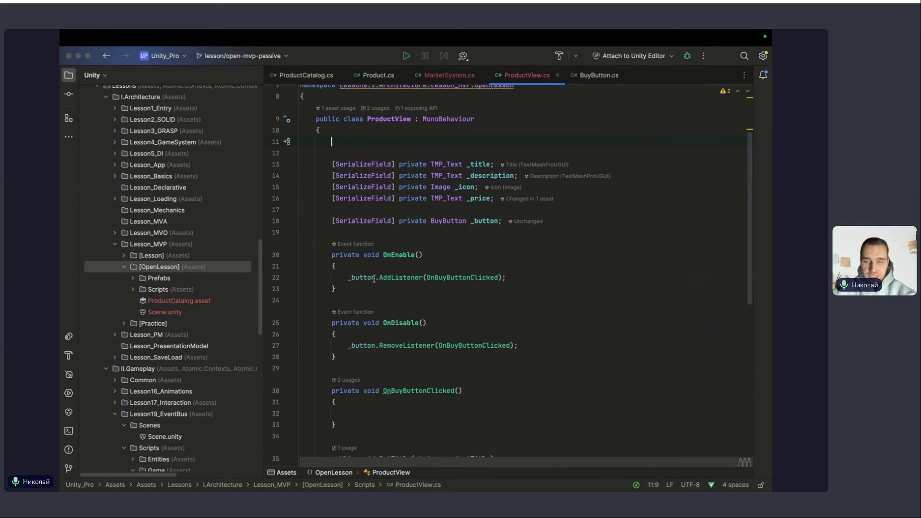
type("public event ")
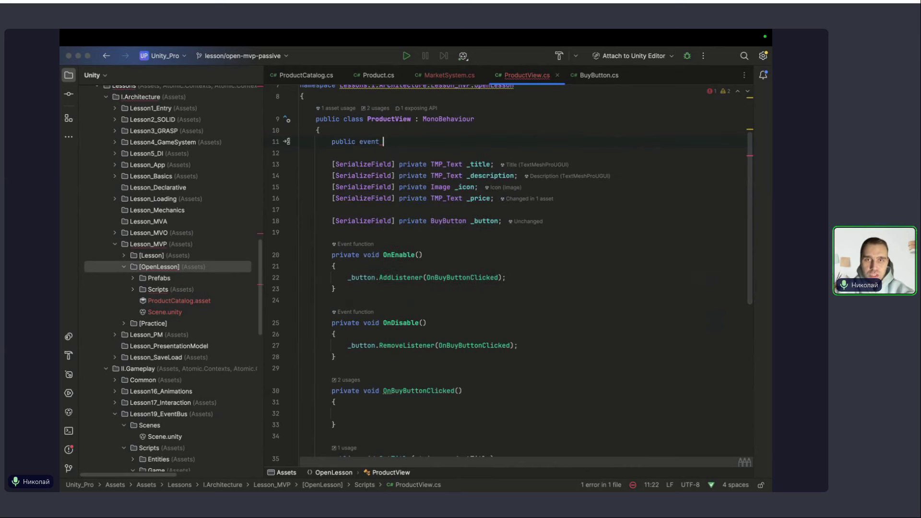
type("Action")
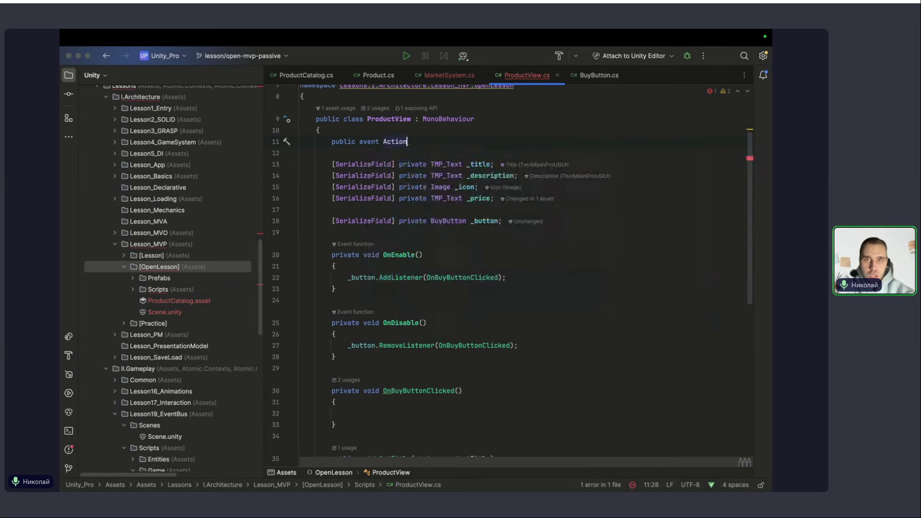
type(" OnProu")
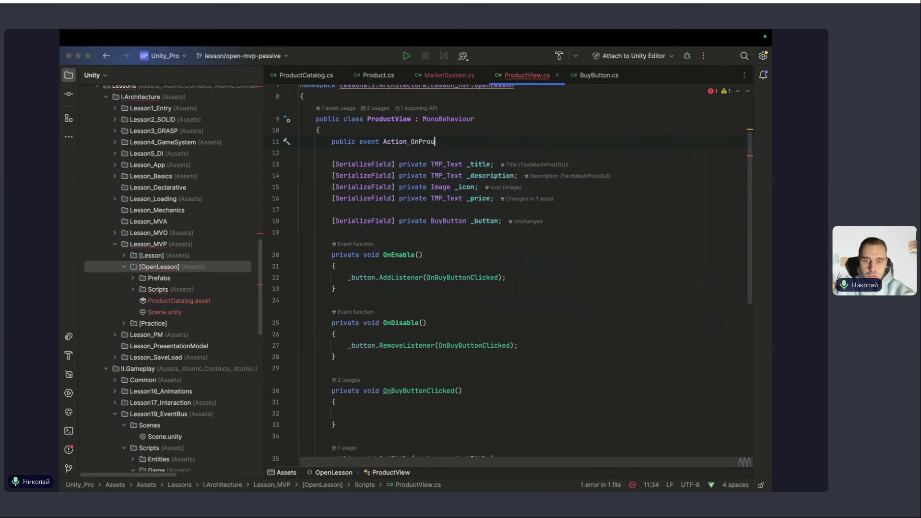
type("ctVi")
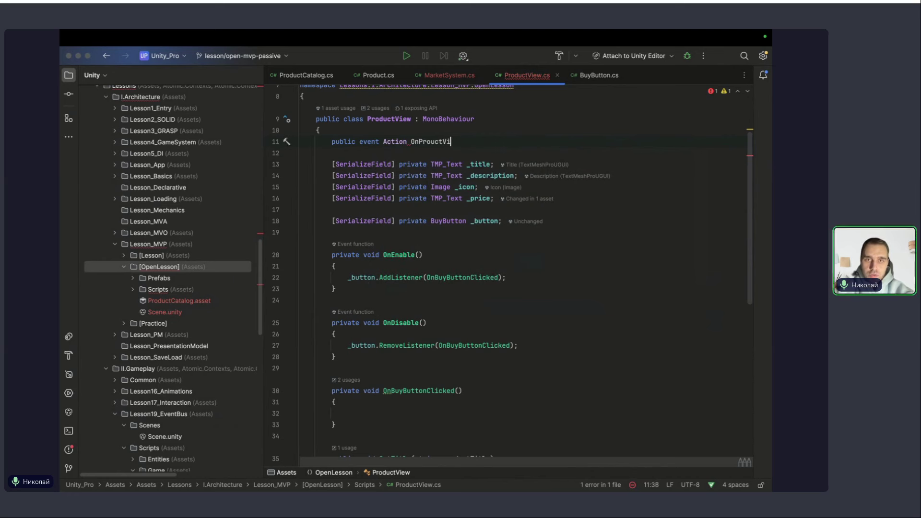
key("BackSpace")
key("BackSpace")
key("BackSpace")
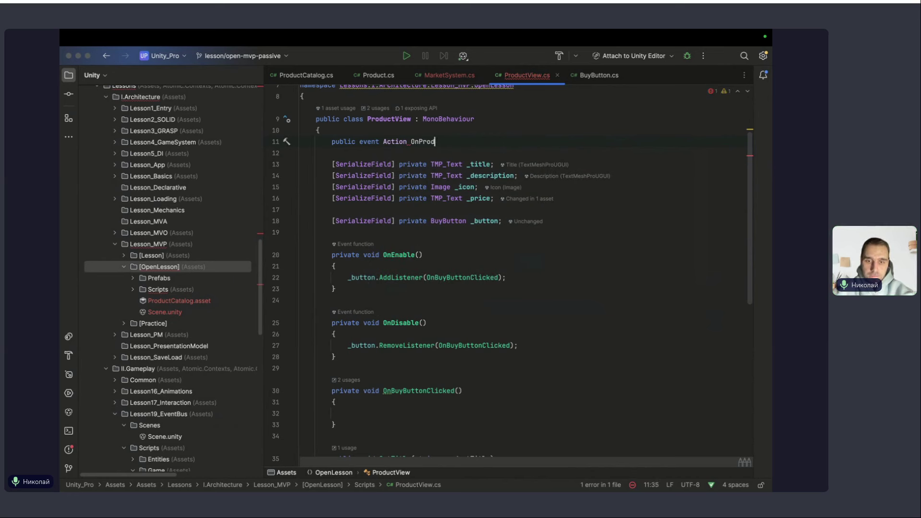
key("BackSpace")
type("BuyCl")
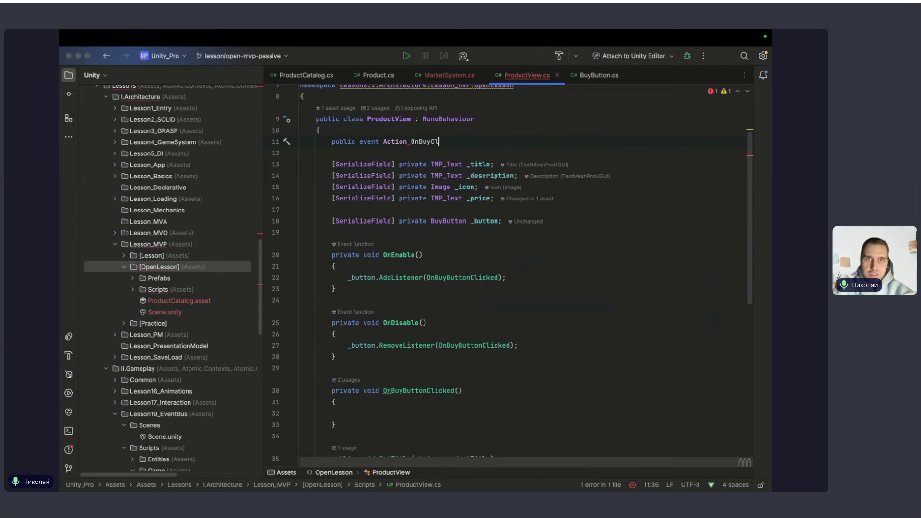
type("icke")
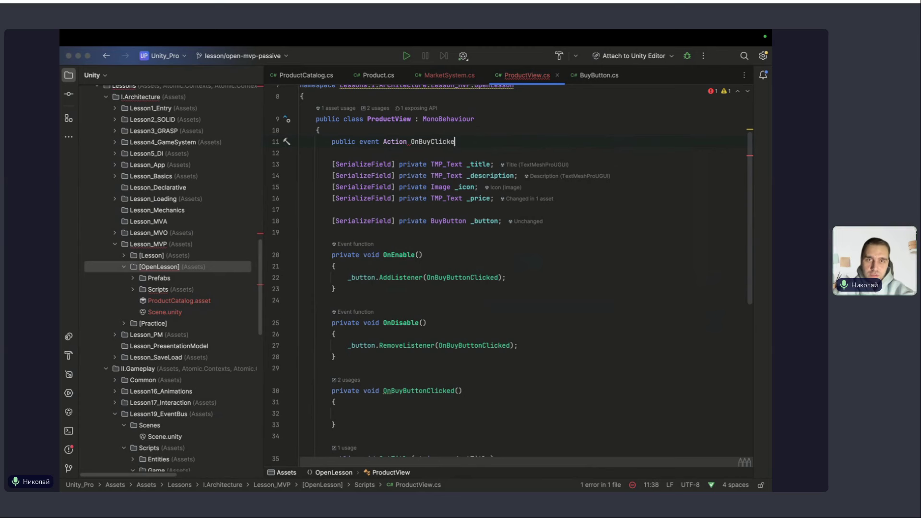
type("d;")
Call OnBuyClicked?.Invoke() inside OnBuyButtonClicked and save ProductView.cs.
left_click(341, 414)
type("Onc")
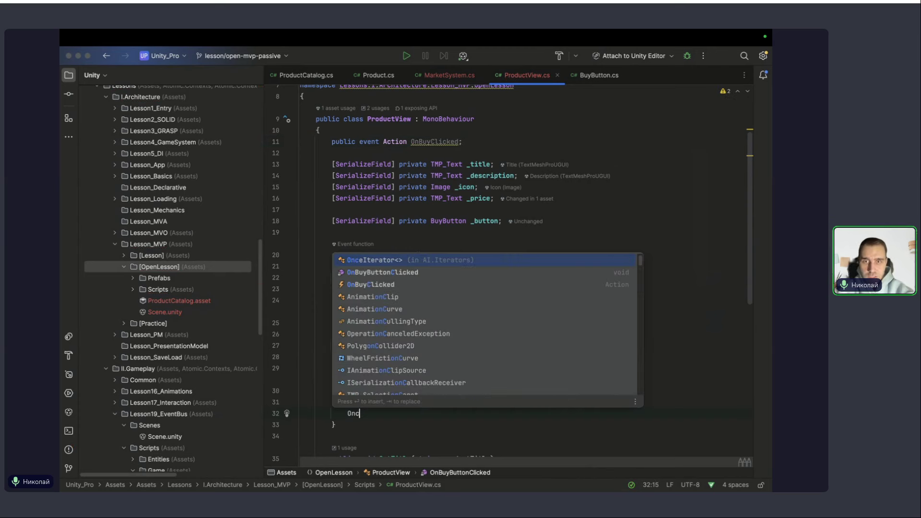
key("Down")
key("Down")
key("Return")
type("?.I")
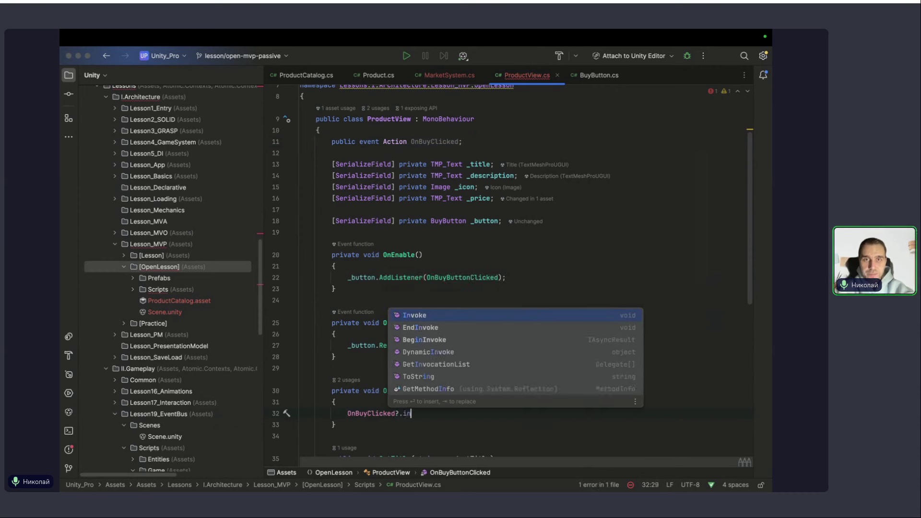
key("Return")
type(";")
key("ctrl+s")
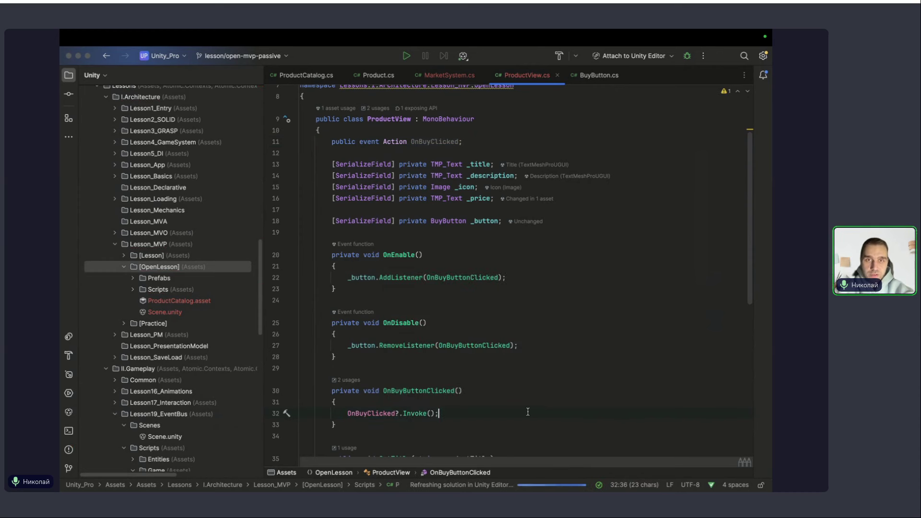
left_click(513, 142)
scroll(473, 273, "down", 1)
left_click(447, 238)
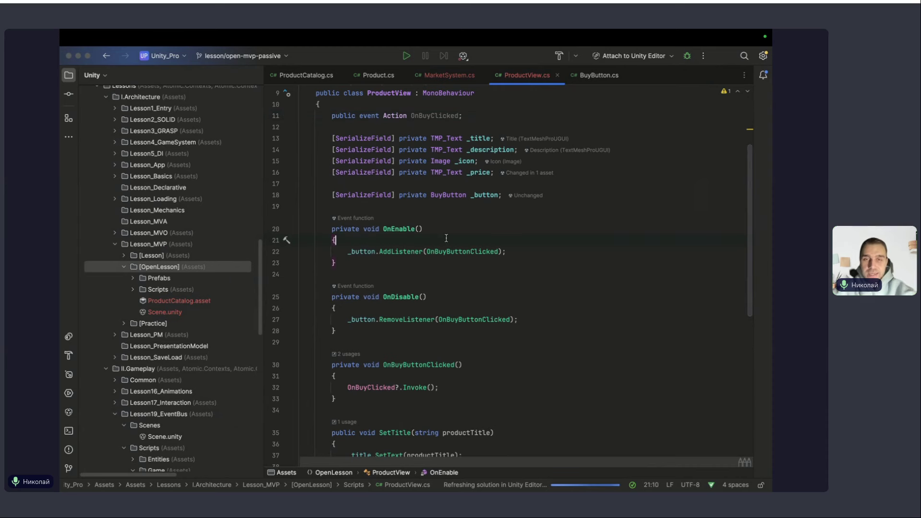
In MarketSystem.cs, subscribe productView.OnBuyClicked to a generated ProductViewOnOnBuyClicked handler in the ShowMarket loop.
left_click(450, 76)
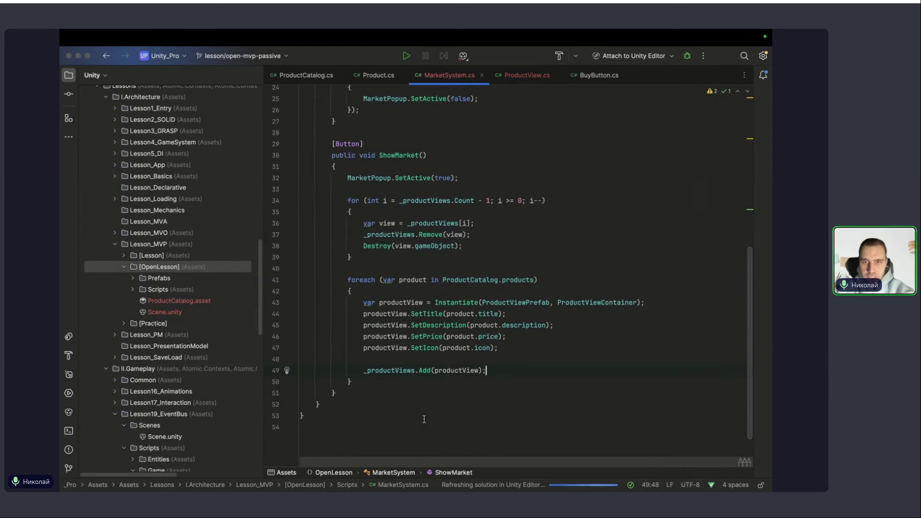
key("Up")
key("Return")
key("Return")
key("Up")
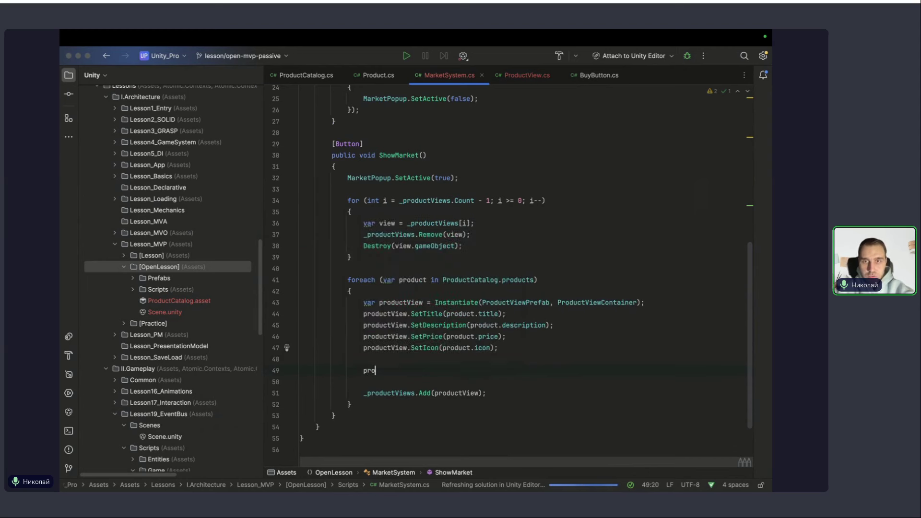
type("product")
key("Down")
key("Down")
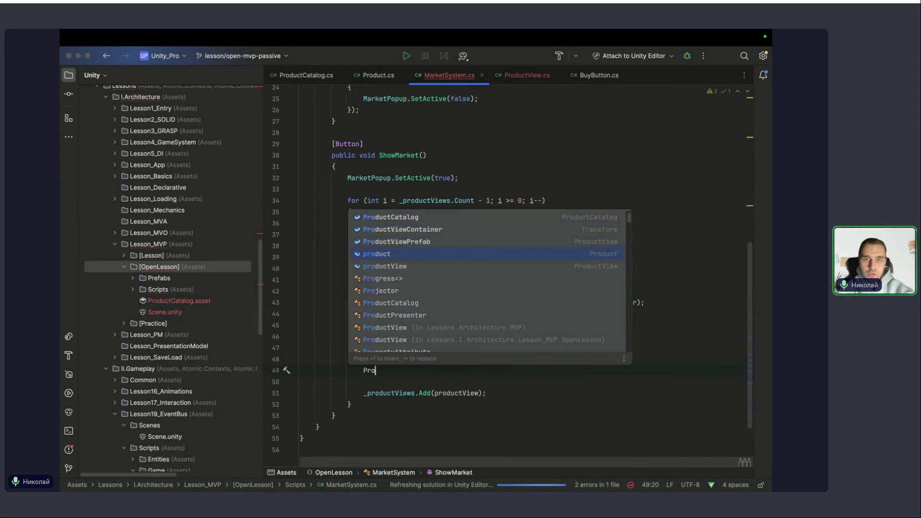
key("Return")
type(".on")
key("Return")
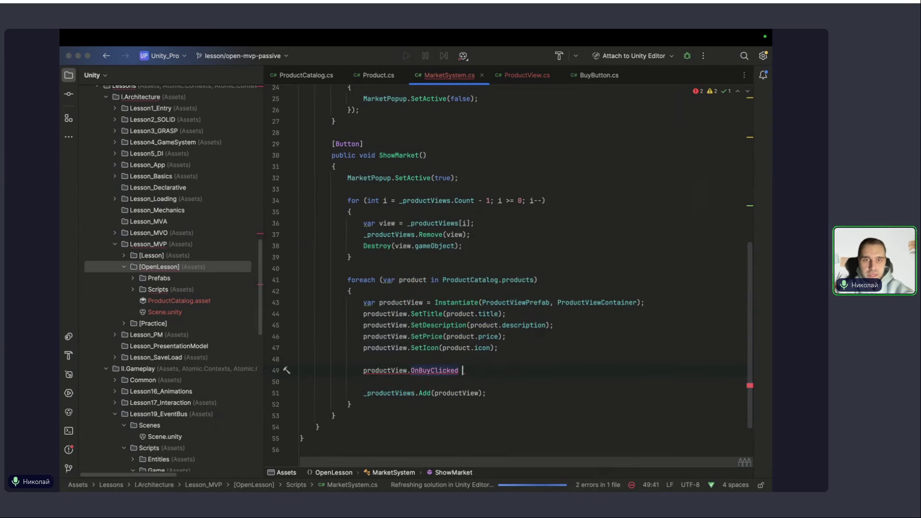
type("+=")
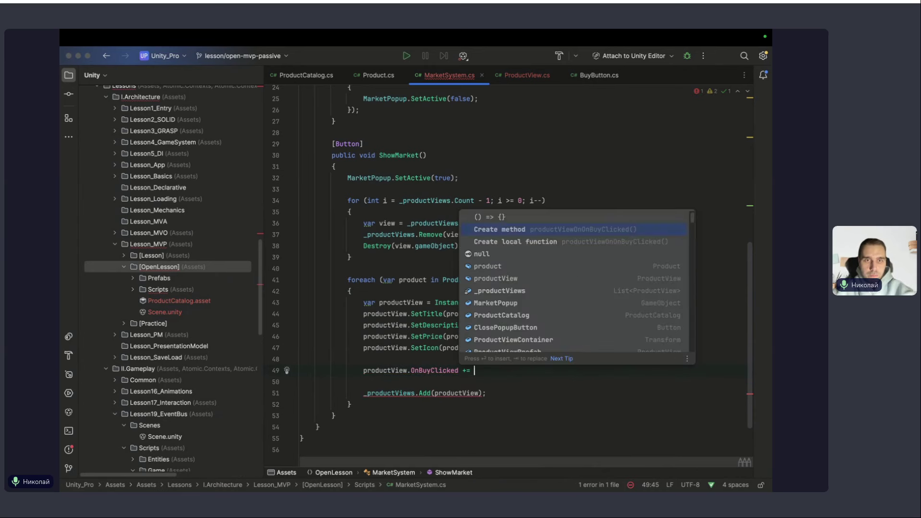
key("Return")
Delete the NotImplementedException line from the new handler, leaving it empty, and return to ProductView.cs.
scroll(418, 288, "down", 3)
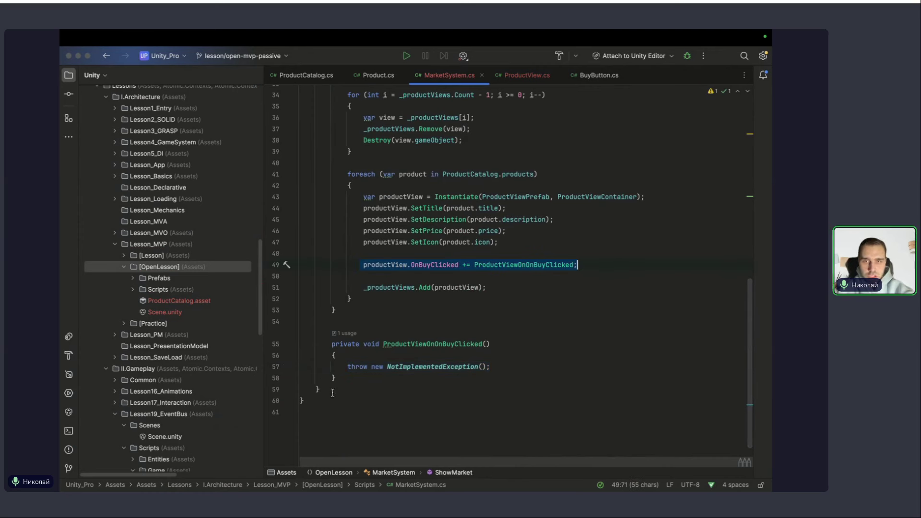
left_click_drag(482, 367, 490, 367)
key("BackSpace")
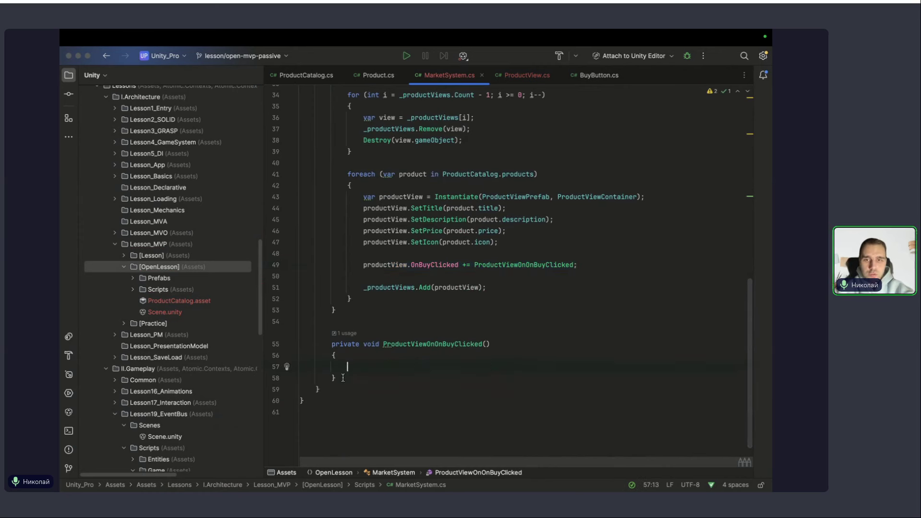
key("alt+Up")
key("alt+Up")
key("alt+Up")
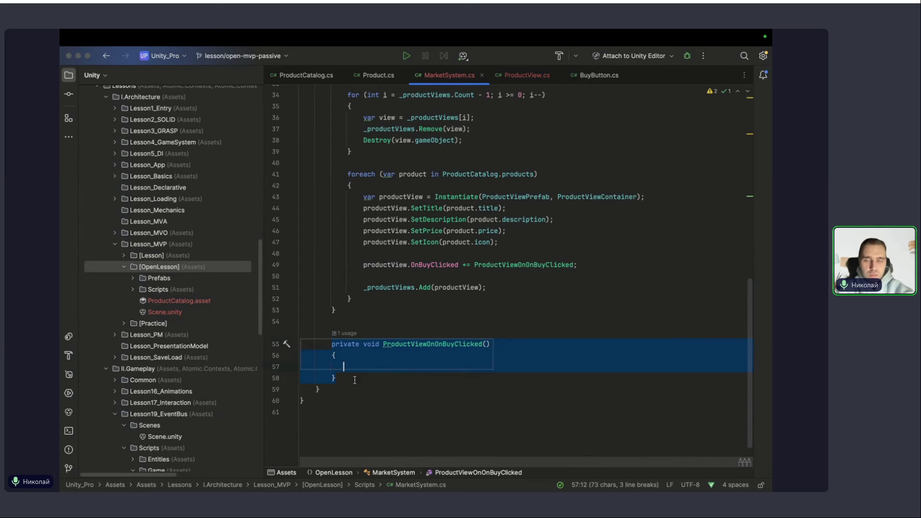
left_click(355, 381)
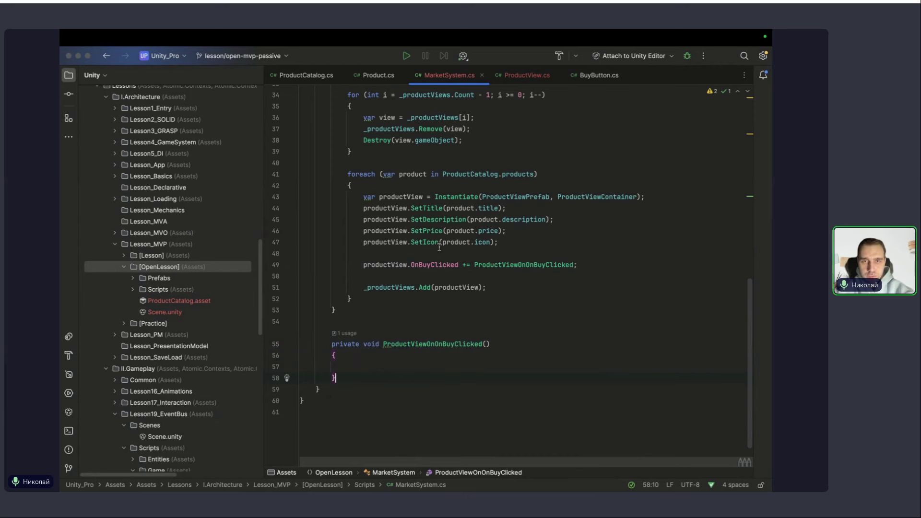
left_click(435, 264, "super")
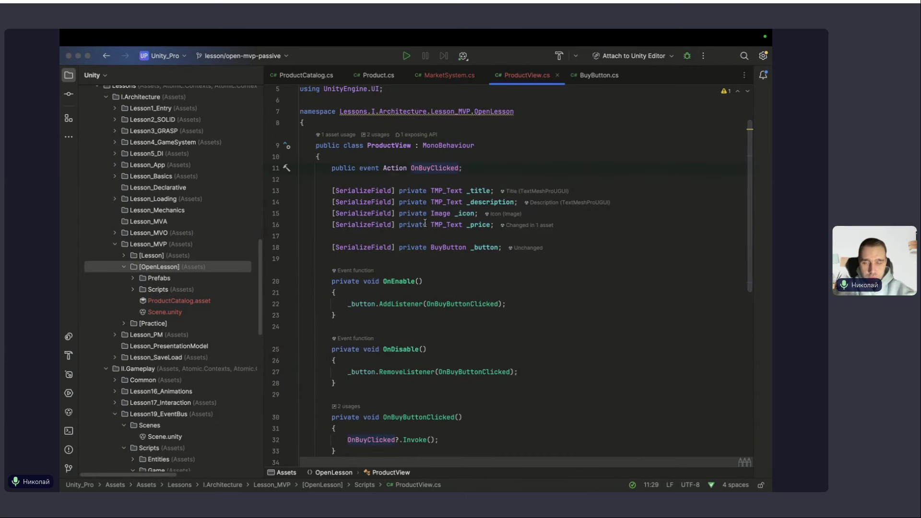
Change the OnBuyClicked event's type to Action<ProductView>.
left_click(408, 170)
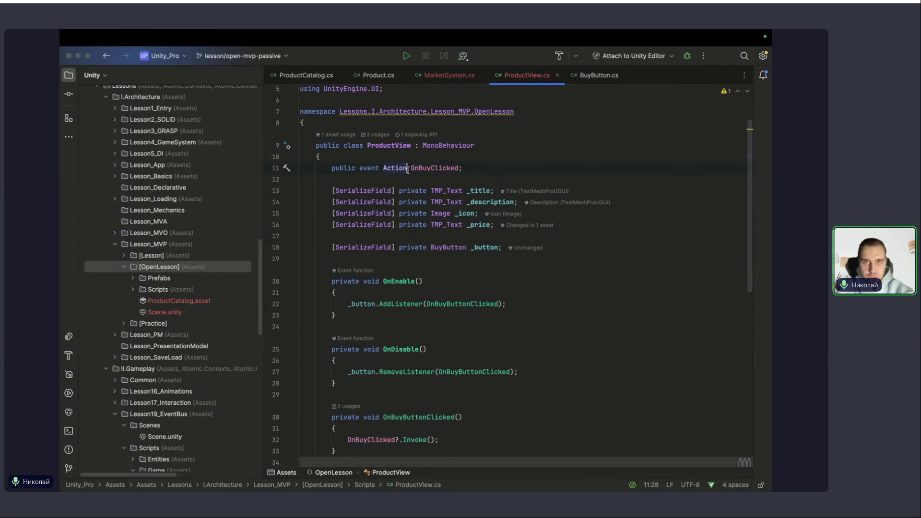
scroll(516, 175, "down", 1)
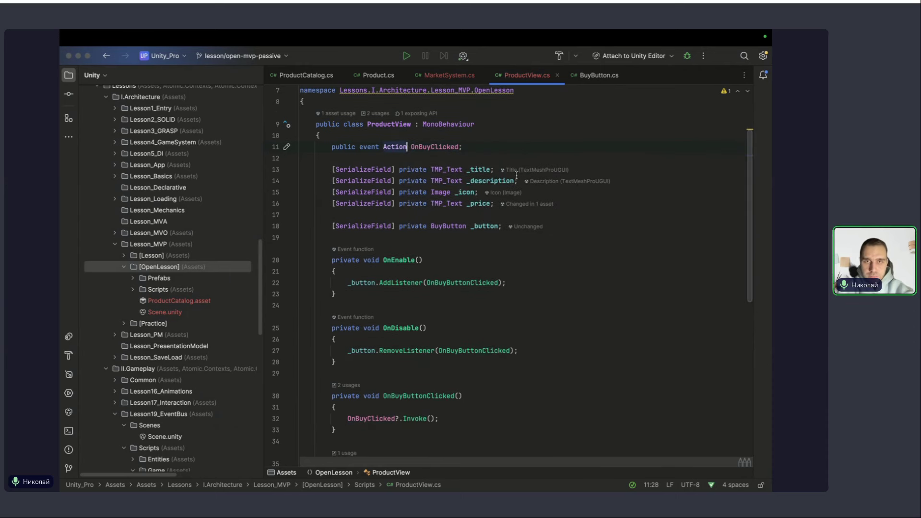
type("<>P")
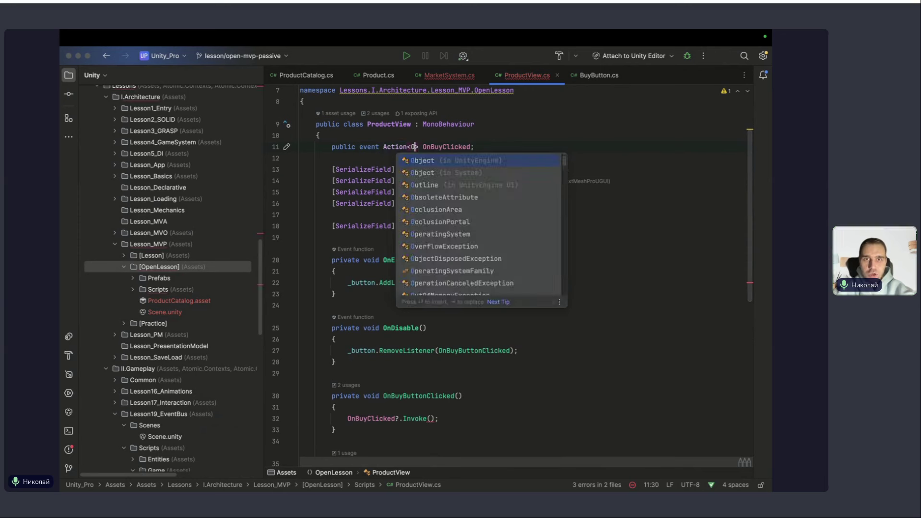
type("roduct")
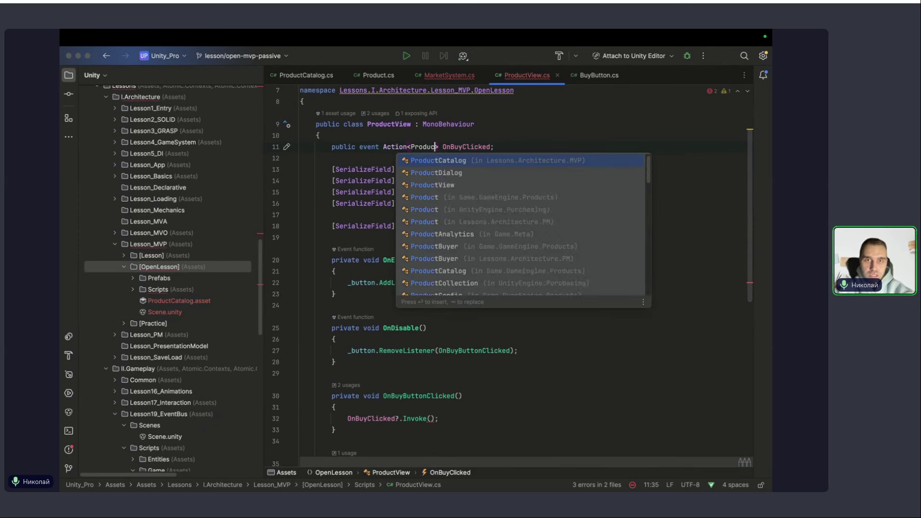
type("V")
key("Return")
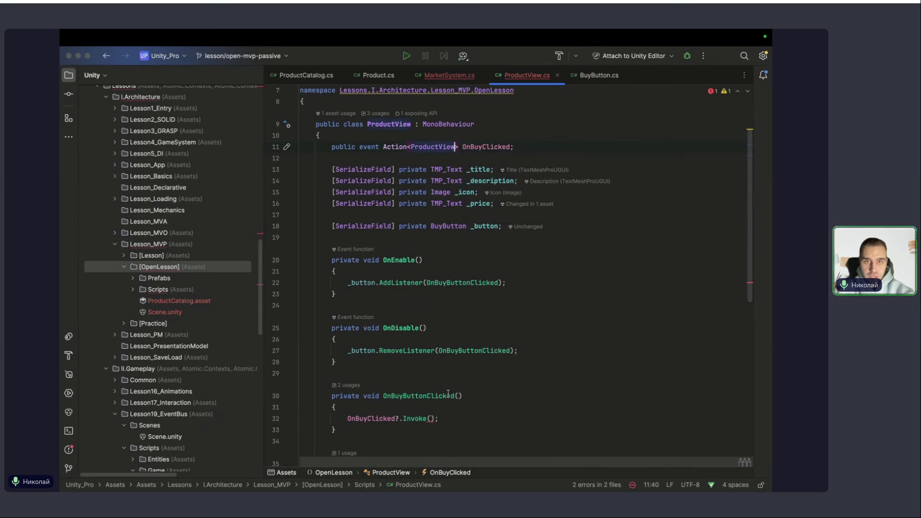
Pass this as the argument in OnBuyClicked?.Invoke().
left_click(419, 148)
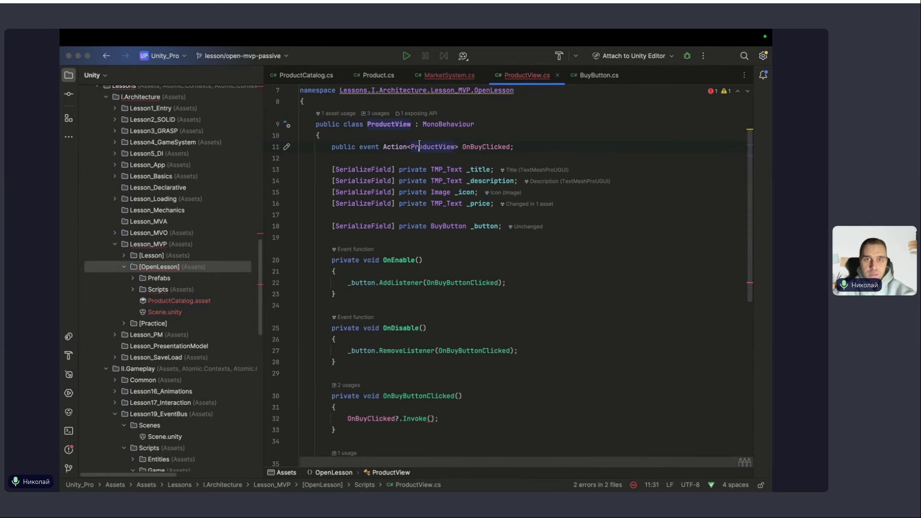
left_click(431, 418)
type("this")
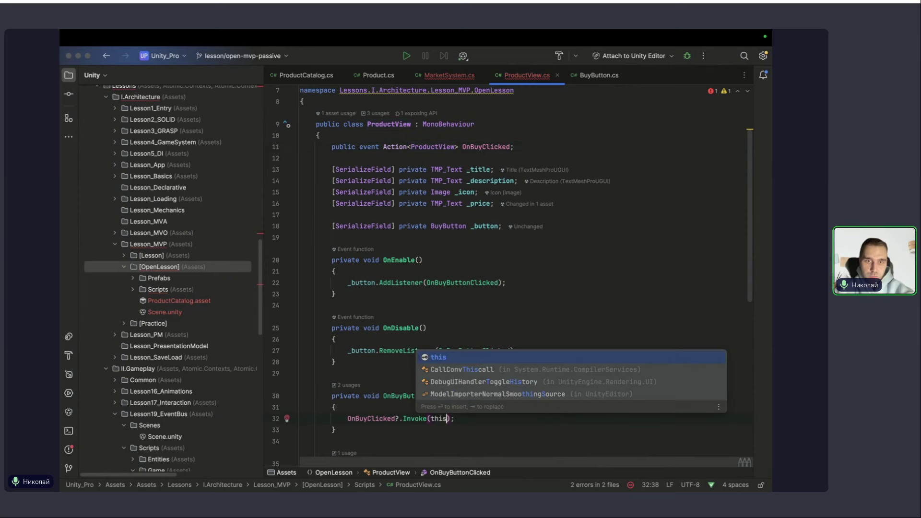
key("Return")
Generate an empty ProductViewOnOnBuyClicked(ProductView obj) handler in MarketSystem with the Create method fix.
left_click(449, 76)
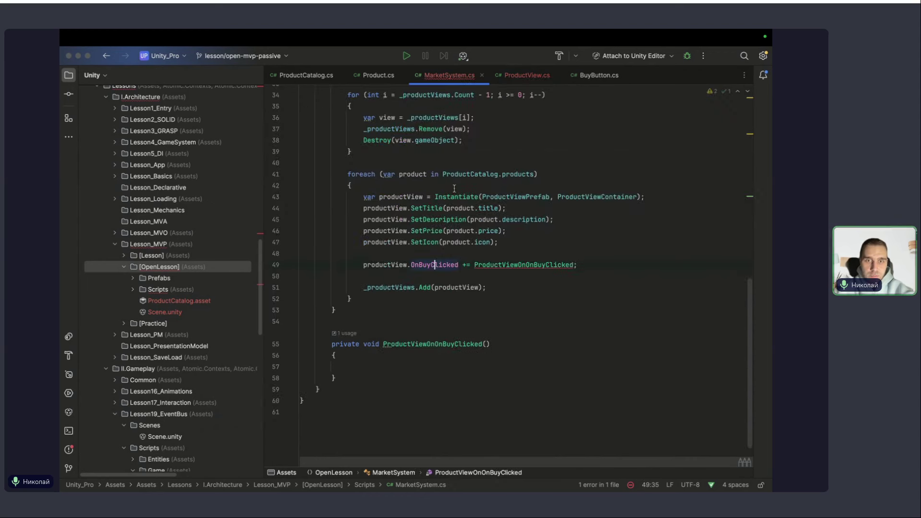
key("alt+Return")
key("Return")
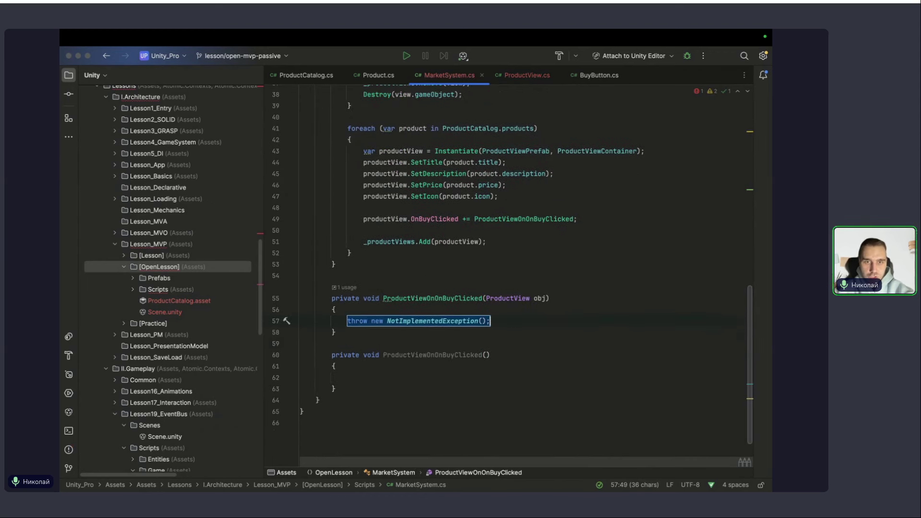
key("BackSpace")
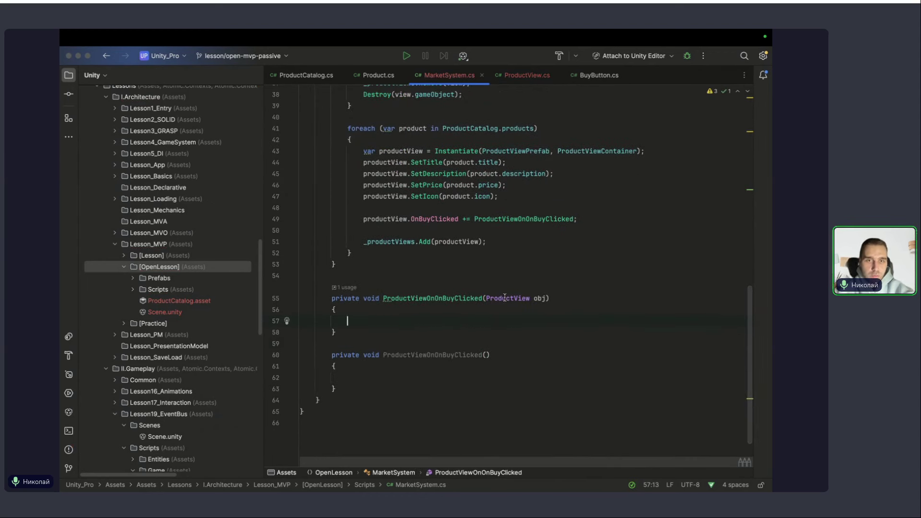
Inspect the handler's ProductView parameter and the line 49 subscription, then go to the ProductView class.
left_click(511, 299)
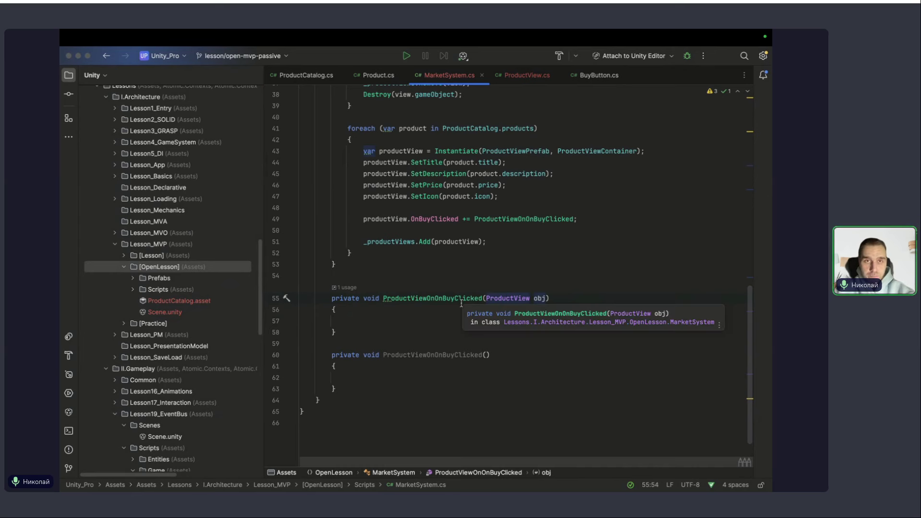
left_click(514, 76)
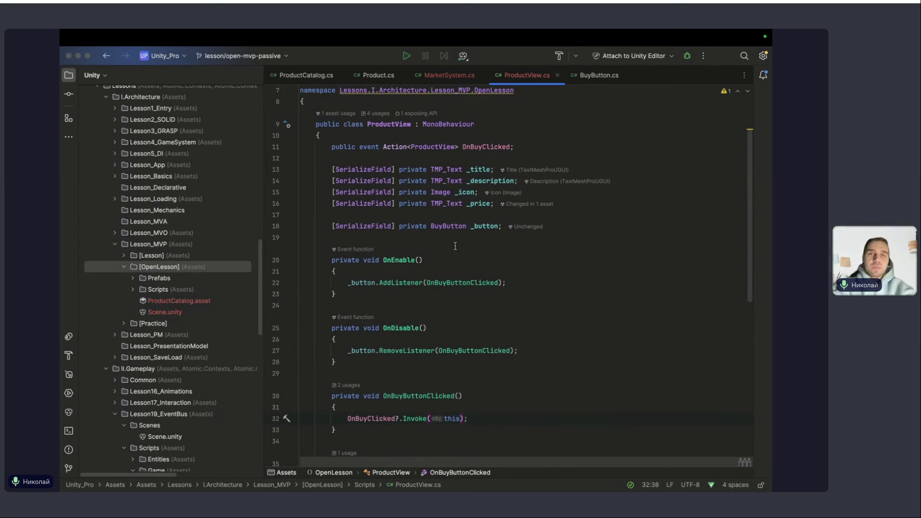
left_click(459, 77)
scroll(370, 313, "up", 3)
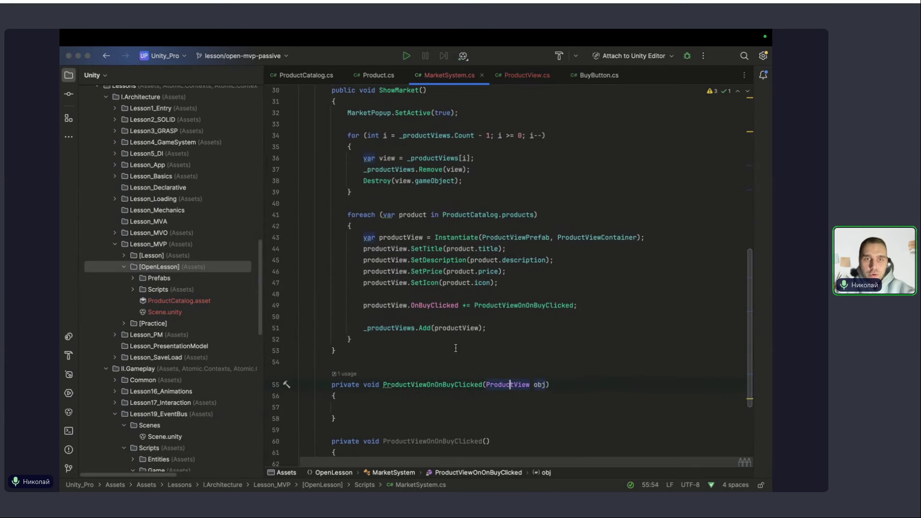
left_click(629, 307)
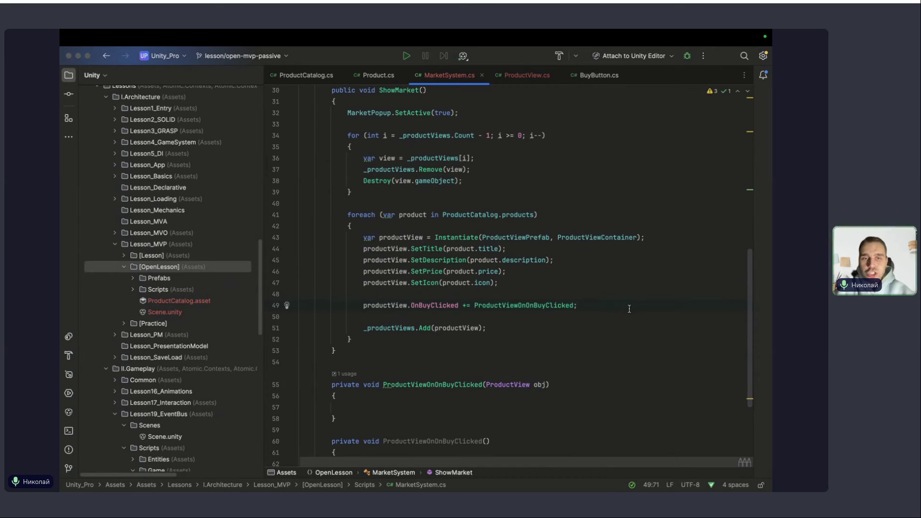
left_click(508, 385, "super")
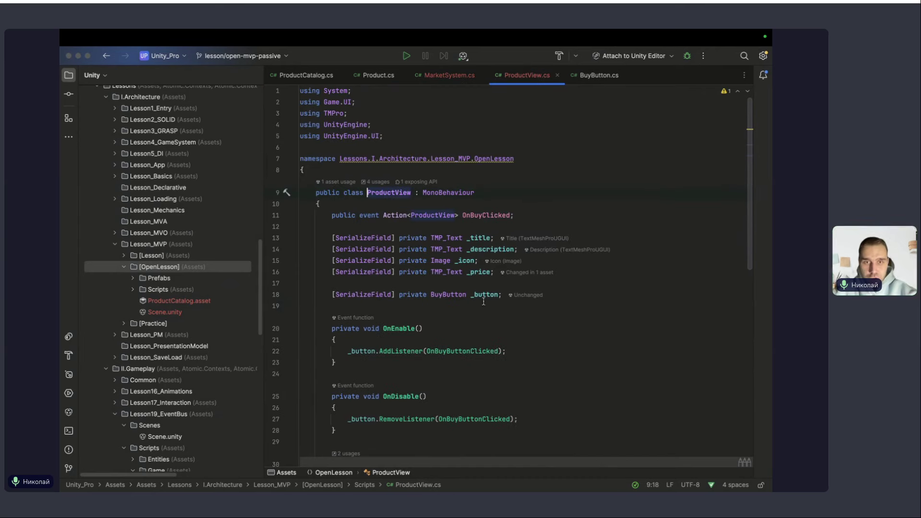
Start a public Product member below the _button field and check which Product class applies.
scroll(475, 329, "down", 2)
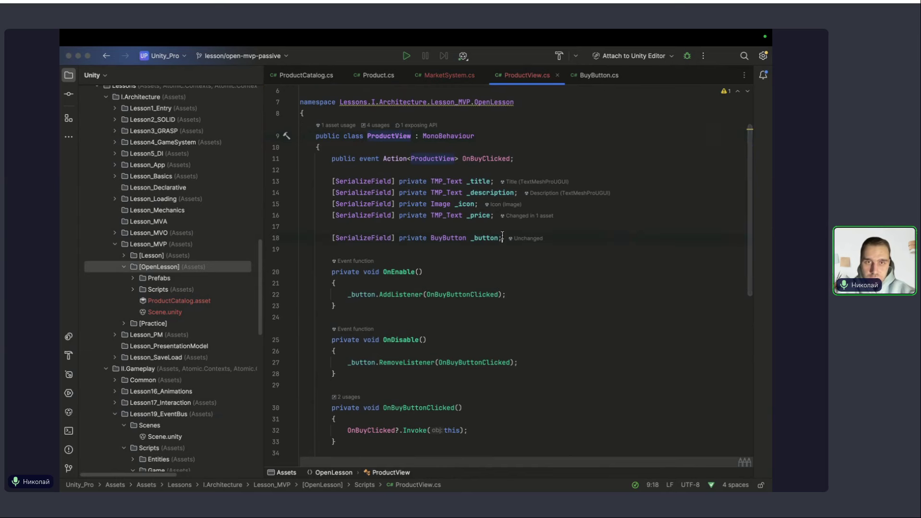
left_click(332, 249)
key("Return")
type("public")
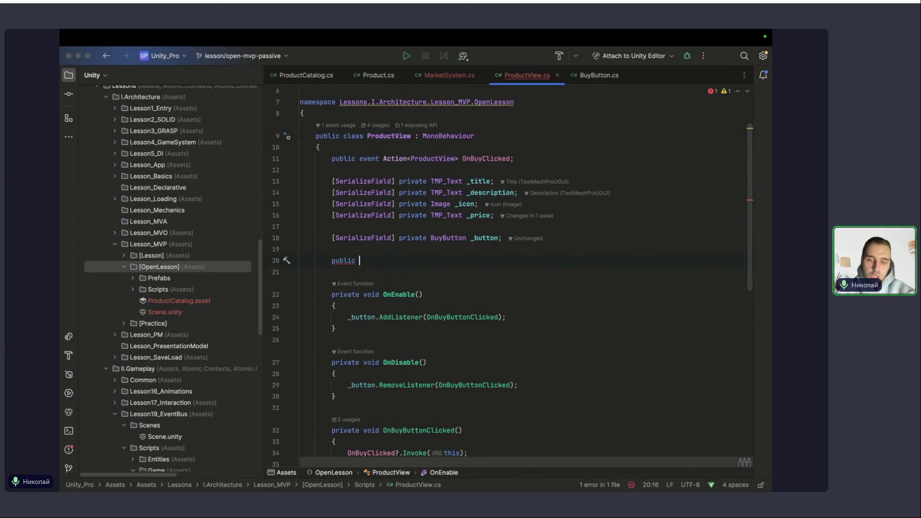
key("super+BackSpace")
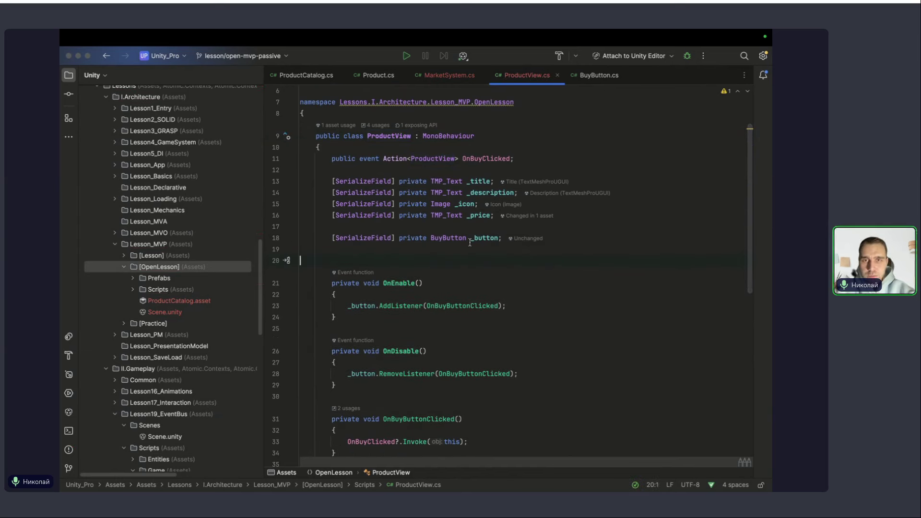
key("Return")
type("public ")
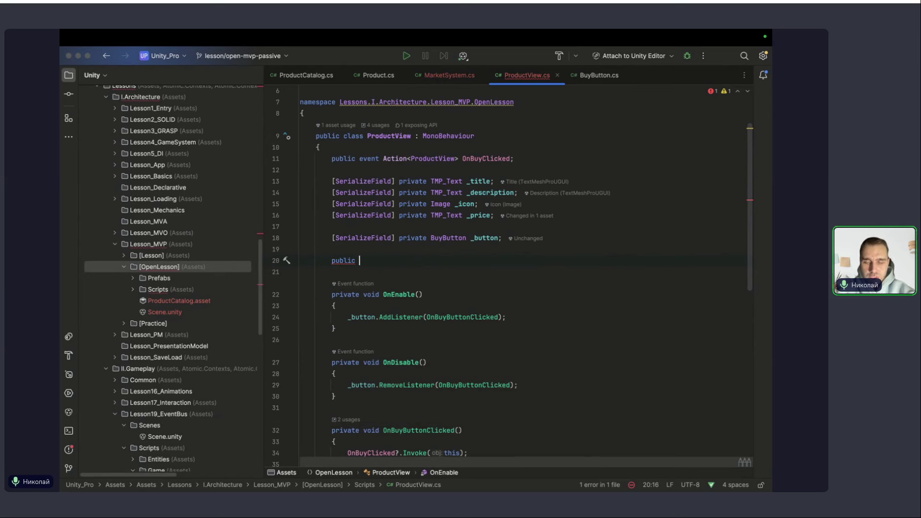
type("Produc")
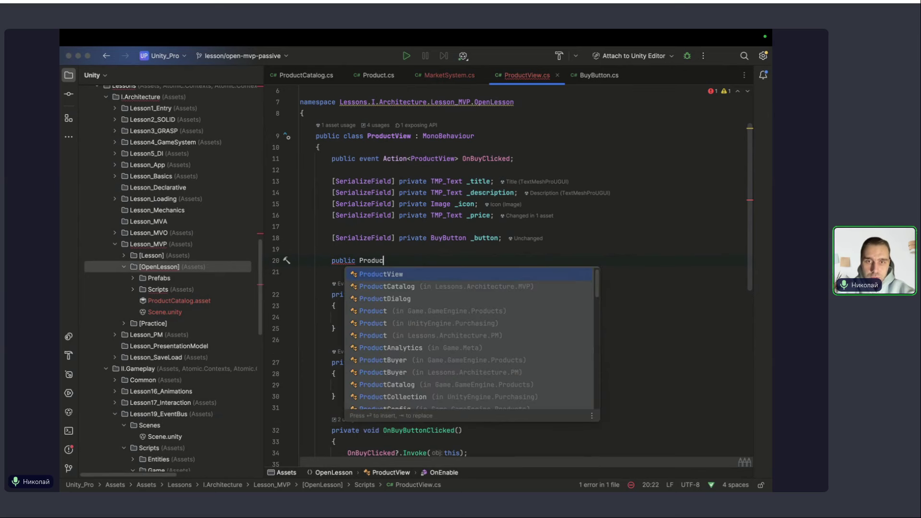
key("Down")
key("Down")
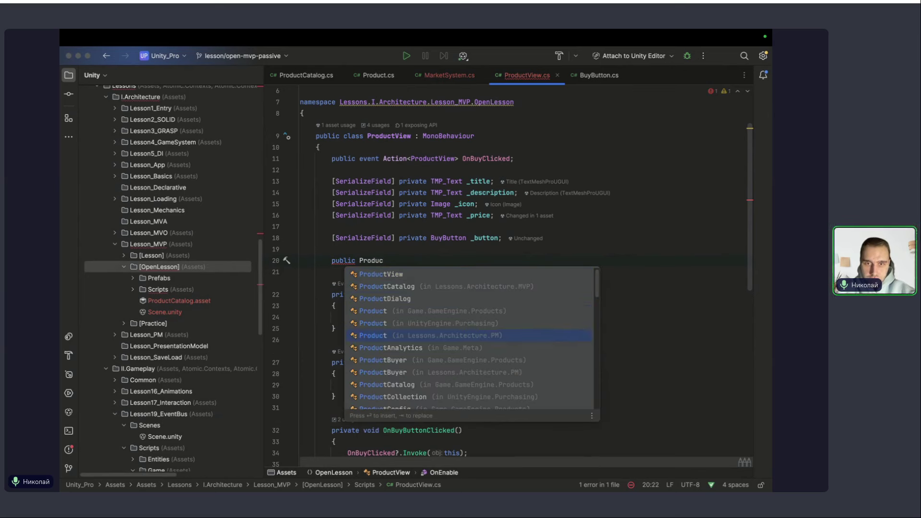
key("Down")
key("Down")
key("Escape")
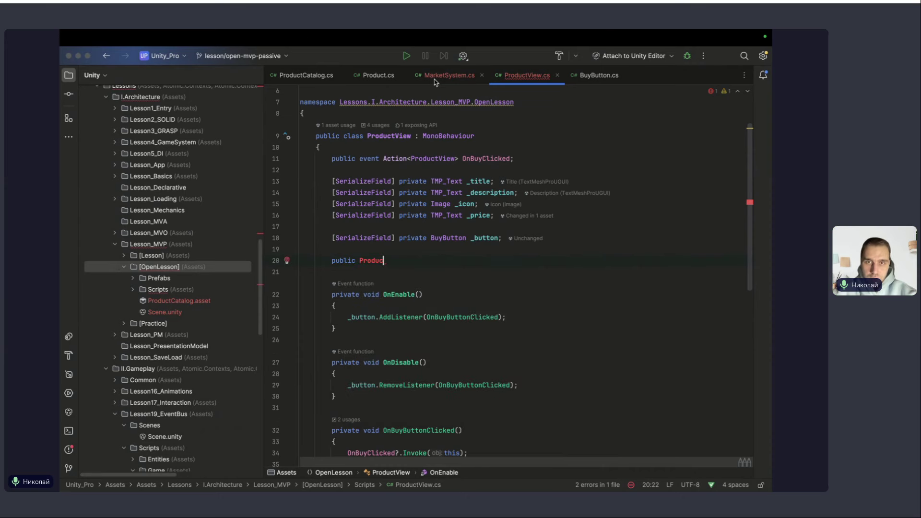
left_click(436, 80)
key("ctrl+b")
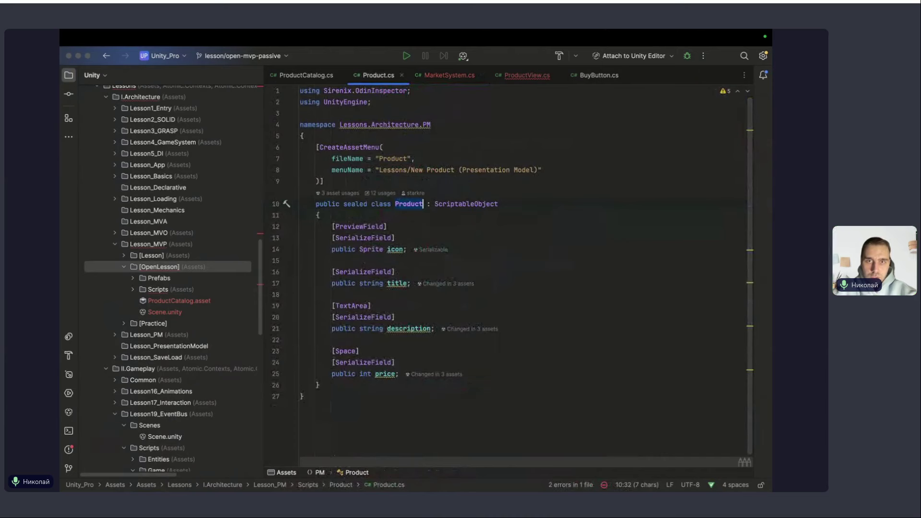
left_click(516, 78)
Import Product's namespace and complete 'public Product Product { get; set; }' in ProductView.
type("t")
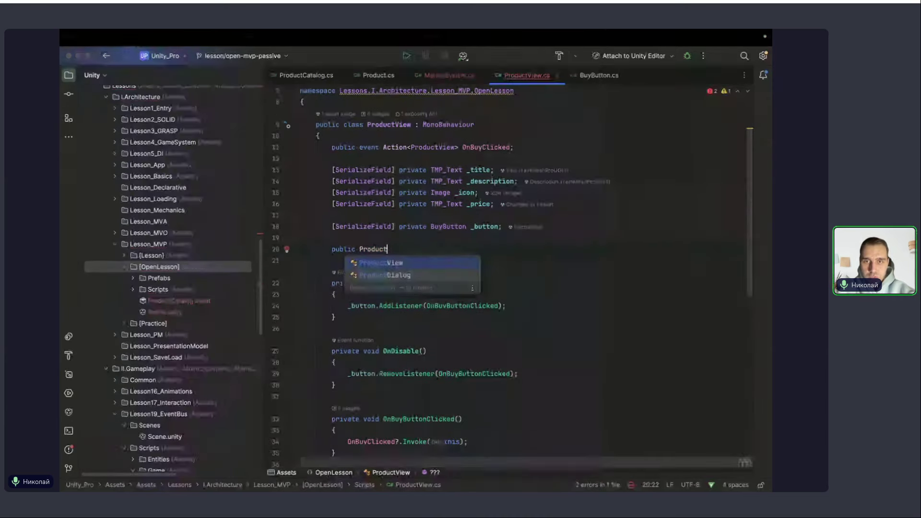
key("BackSpace")
key("alt+Return")
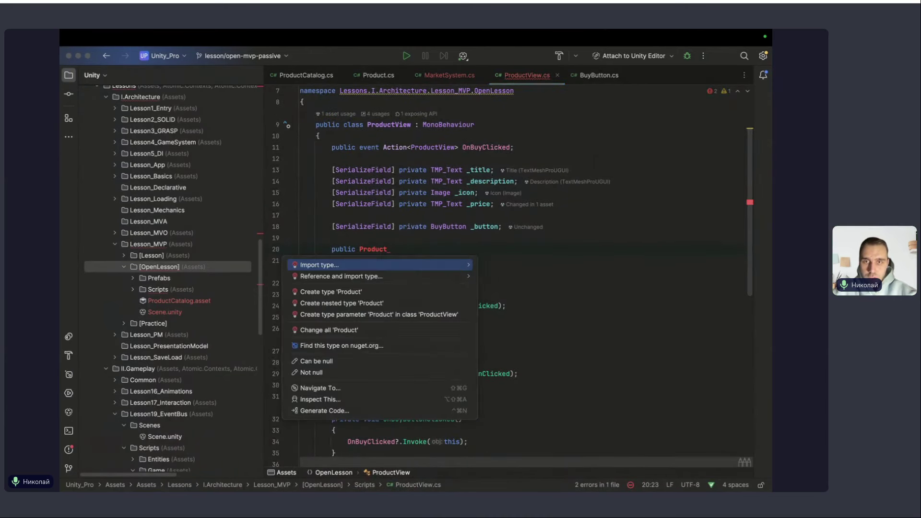
key("Right")
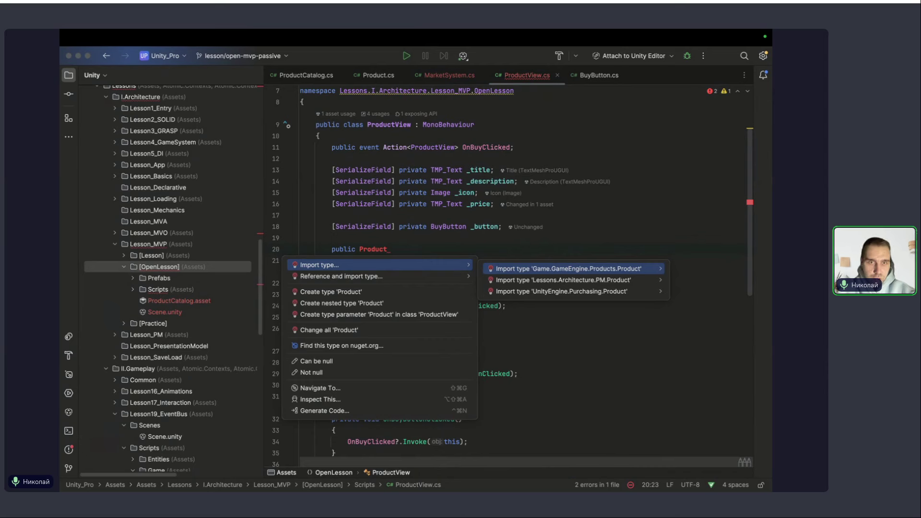
key("Return")
type("Pro")
key("Return")
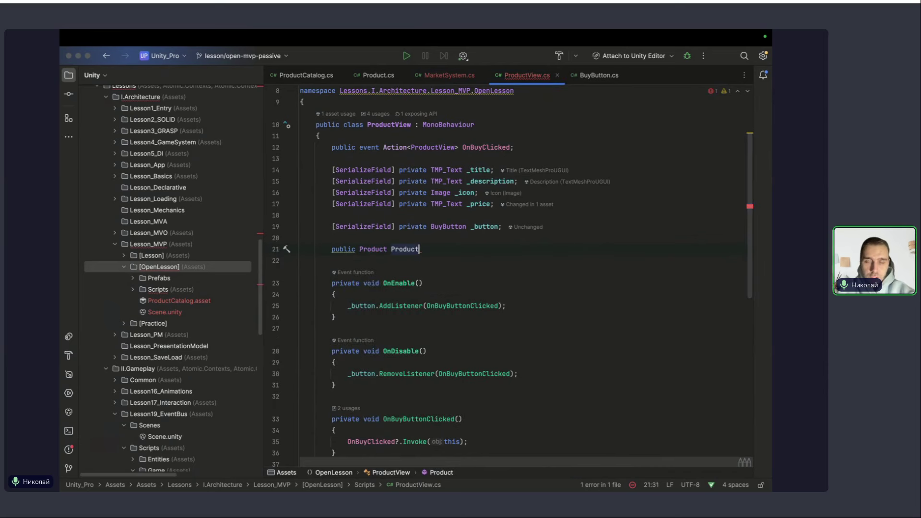
type(" { g;")
type(" { g")
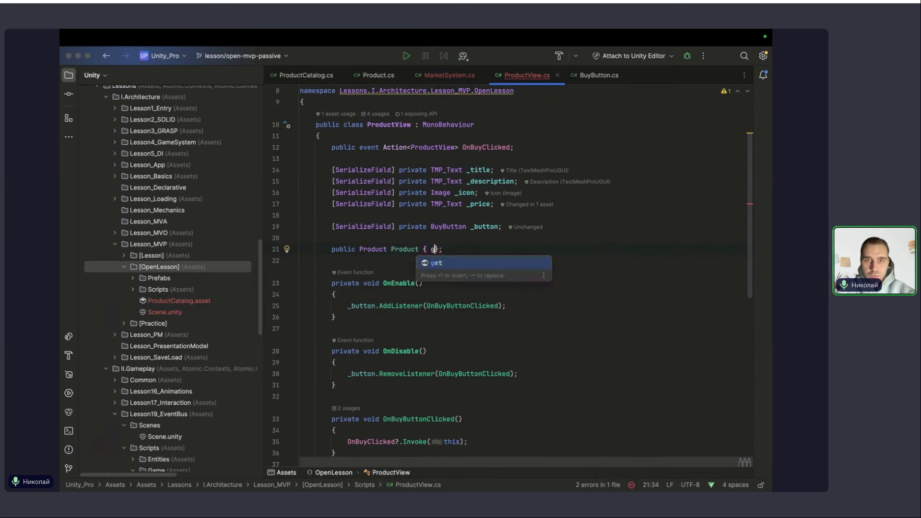
type("et; set; };")
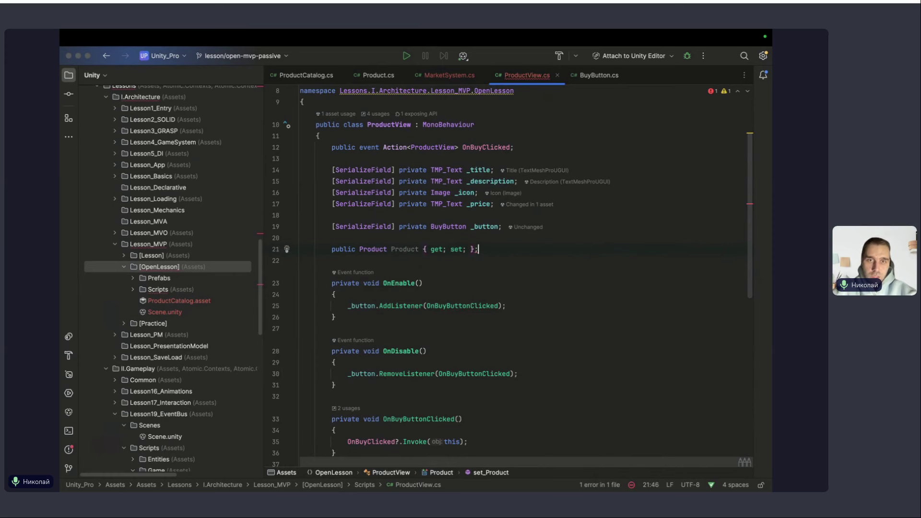
key("BackSpace")
key("Down")
scroll(414, 340, "down", 1)
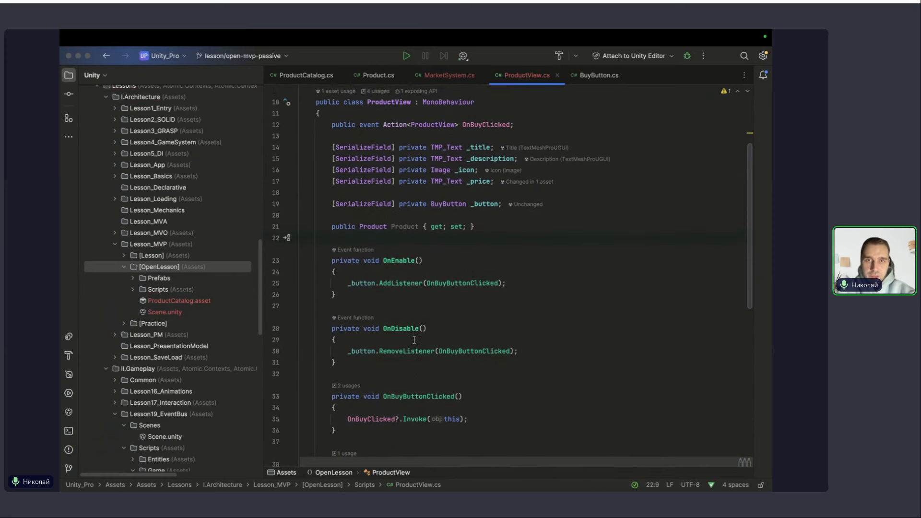
scroll(414, 339, "up", 1)
key("ctrl+Tab")
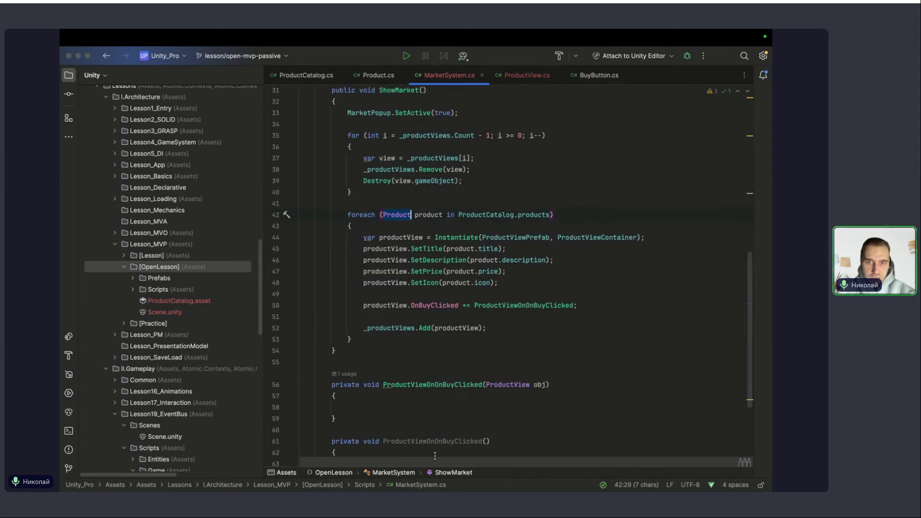
Rename the handler's obj parameter to productView.
scroll(435, 456, "down", 2)
left_click(543, 327)
key("shift+F6")
type("pro")
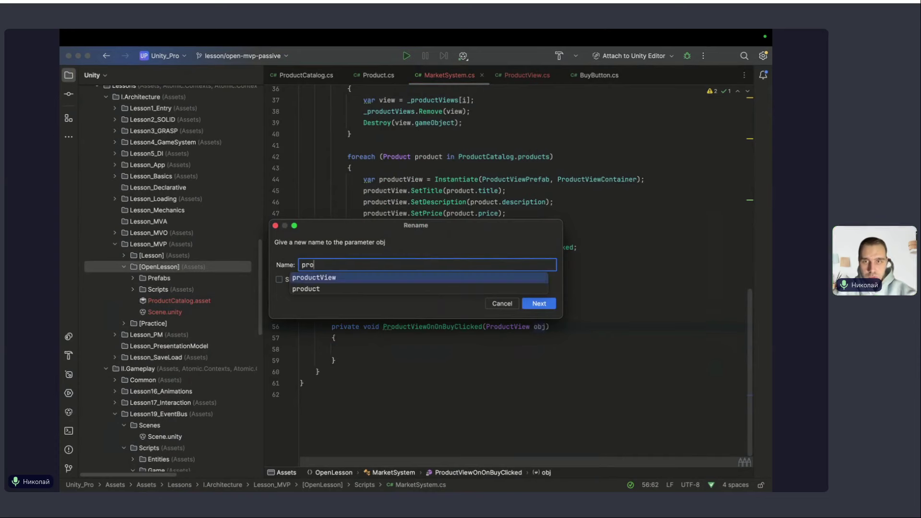
key("Return")
key("Return")
Declare a local 'var product = productView.Product' in the handler body.
type("var pro")
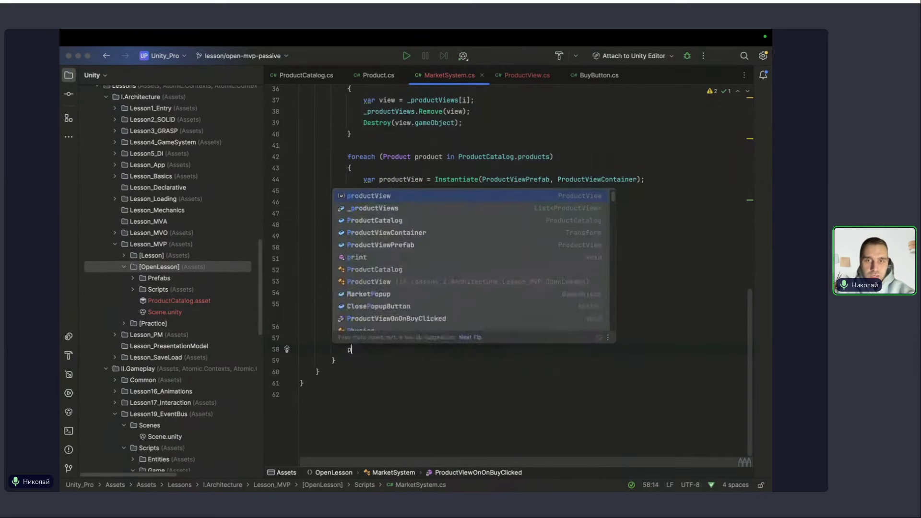
type("duct")
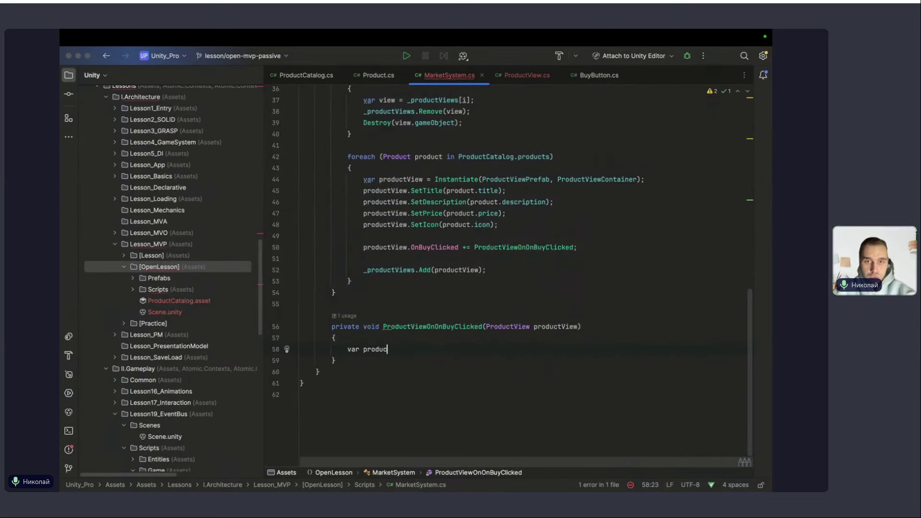
key("alt+shift+Left")
key("End")
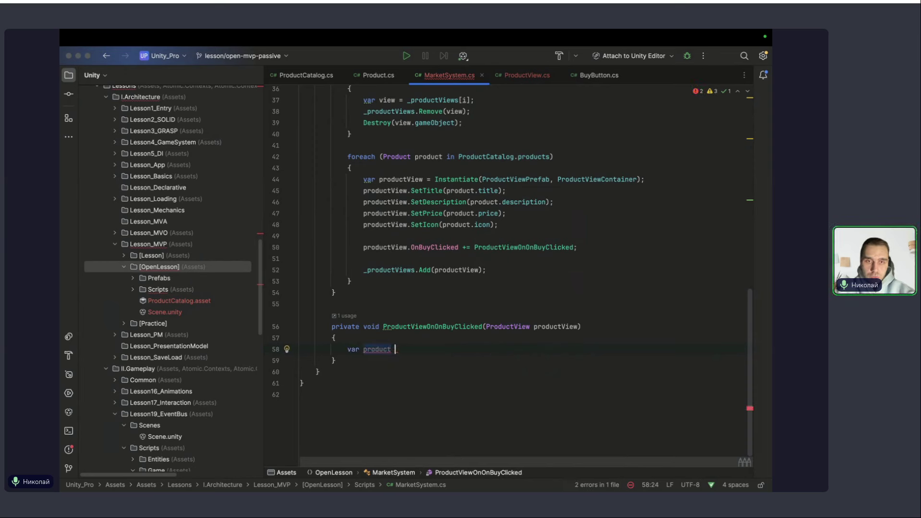
type("= p")
key("Return")
type(".p")
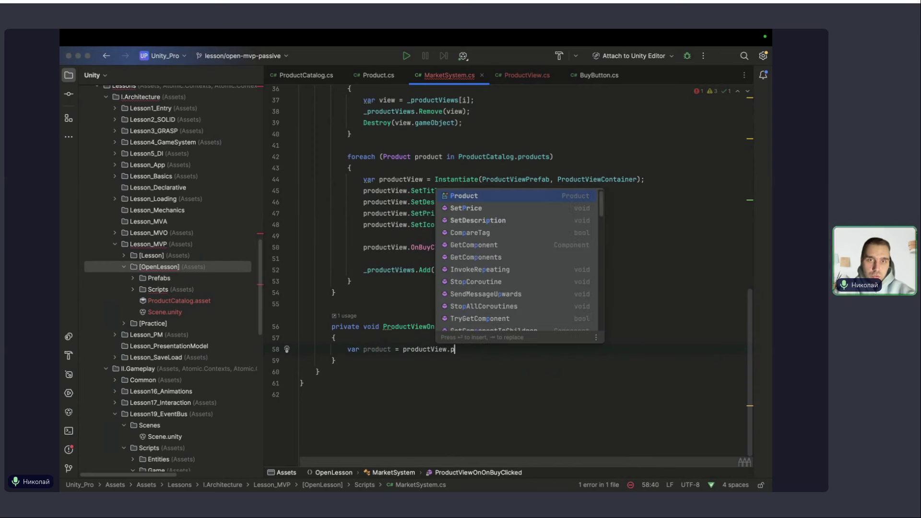
key("Return")
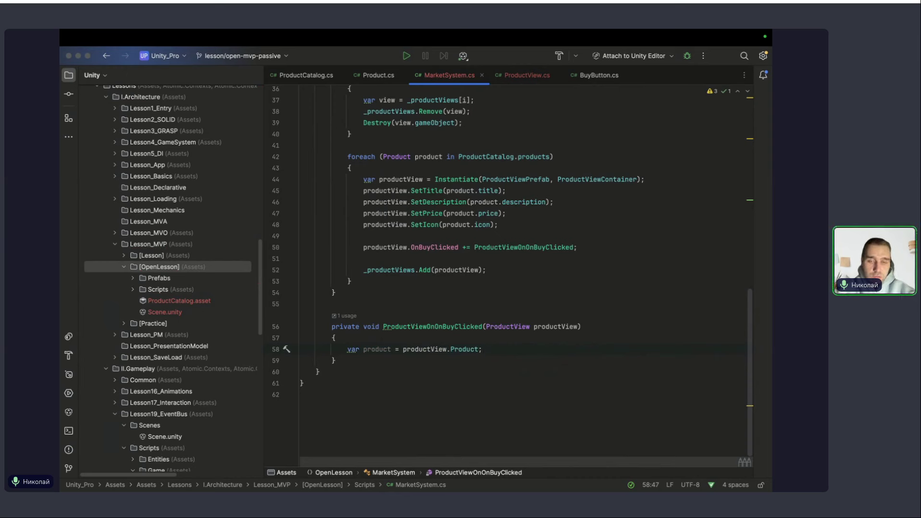
type("product")
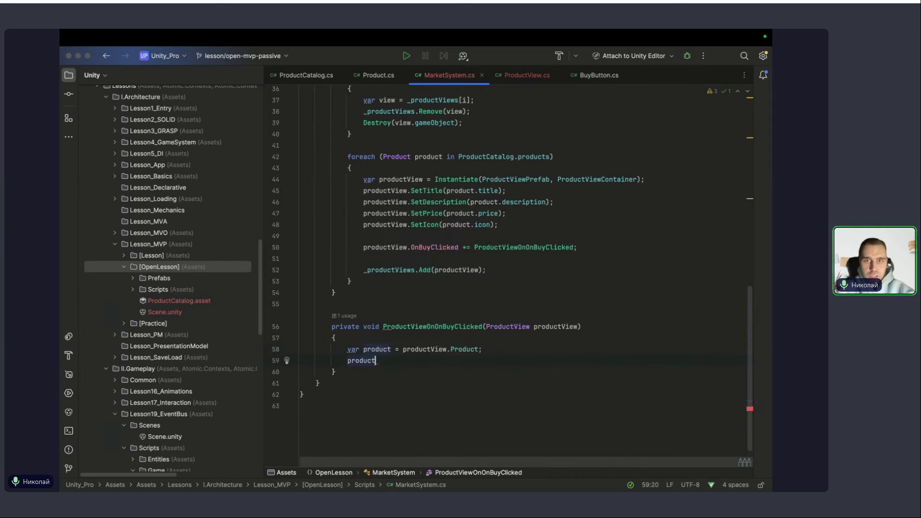
type(".")
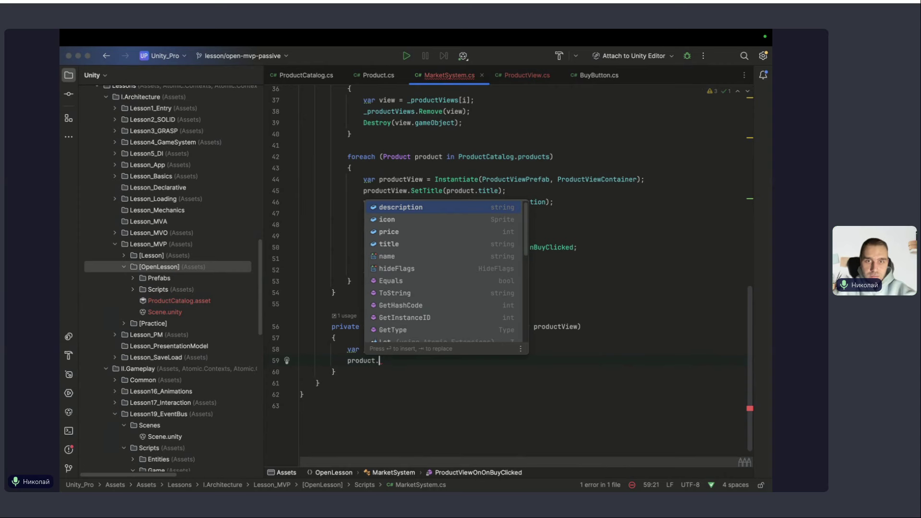
key("shift+Home")
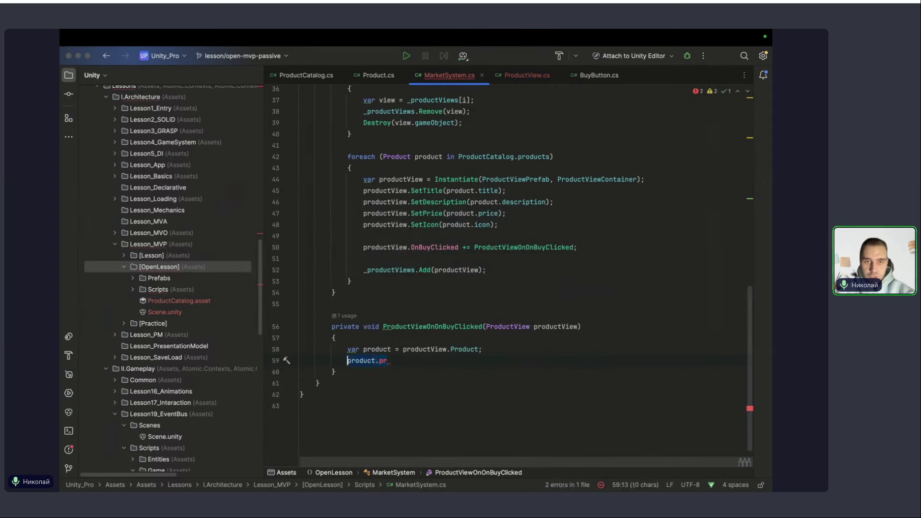
key("BackSpace")
Add 'productView.Product = product;' after the SetIcon call in the ShowMarket loop.
scroll(556, 347, "up", 2)
left_click(502, 255)
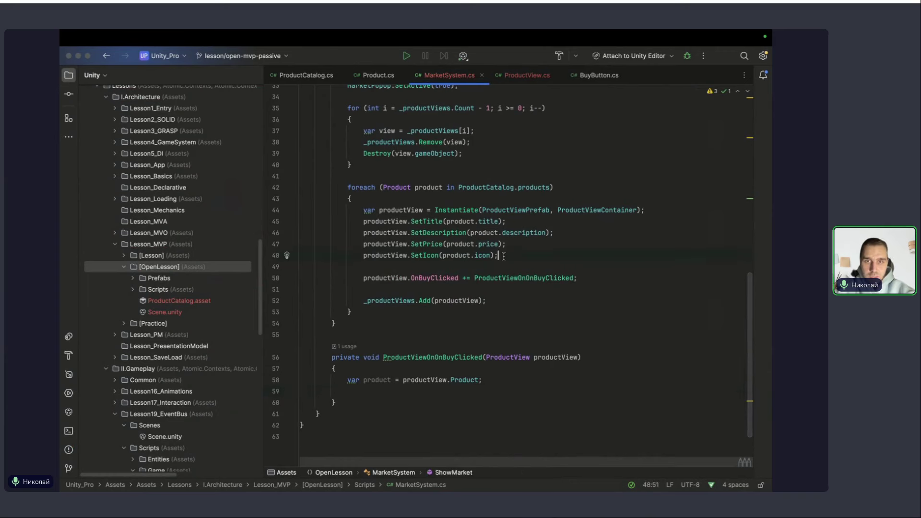
key("Return")
type("product")
key("ctrl+BackSpace")
type("Pro")
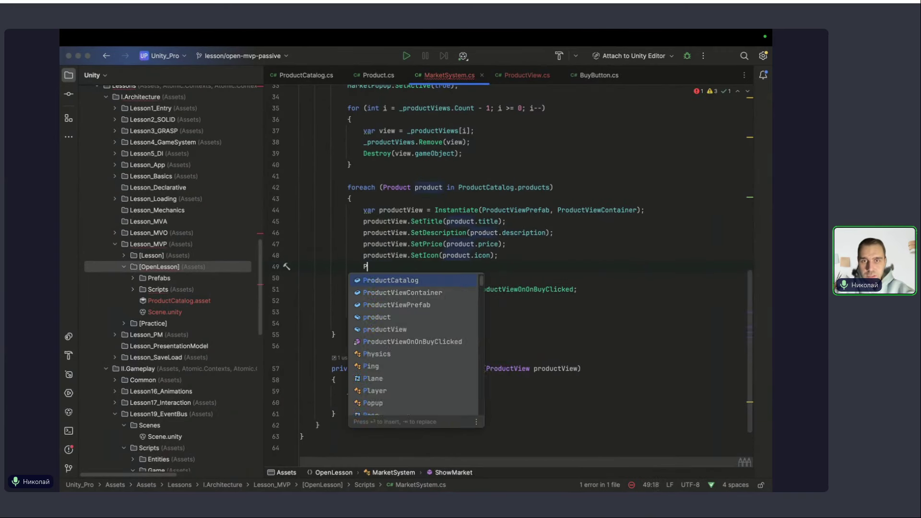
key("Down")
key("Return")
type(".")
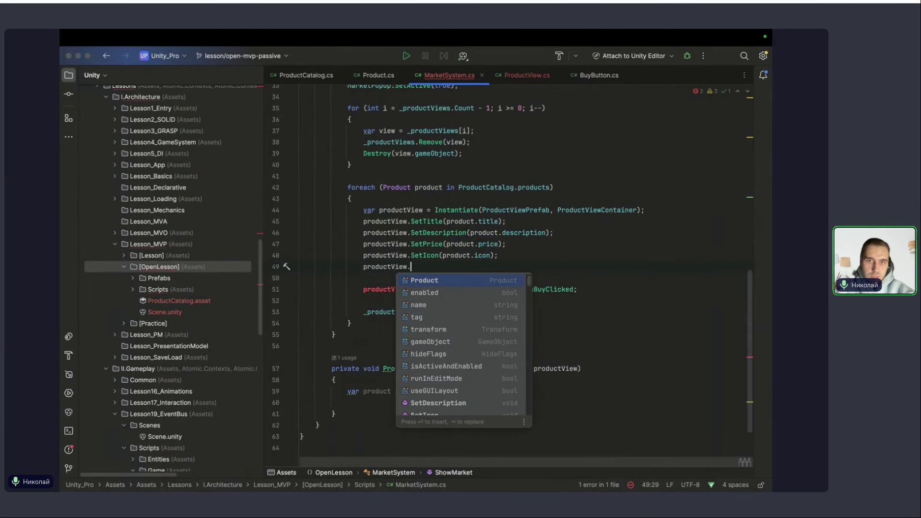
key("Return")
type("= pr")
key("Return")
type(";")
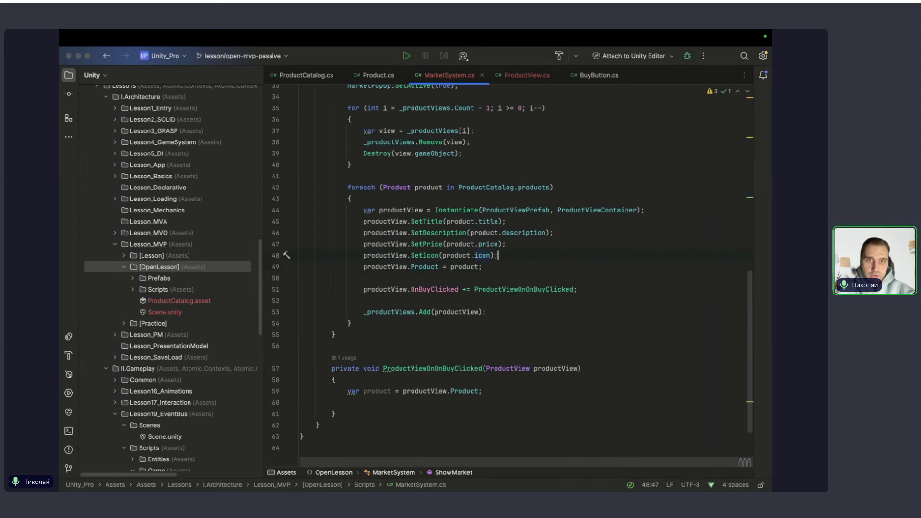
key("Return")
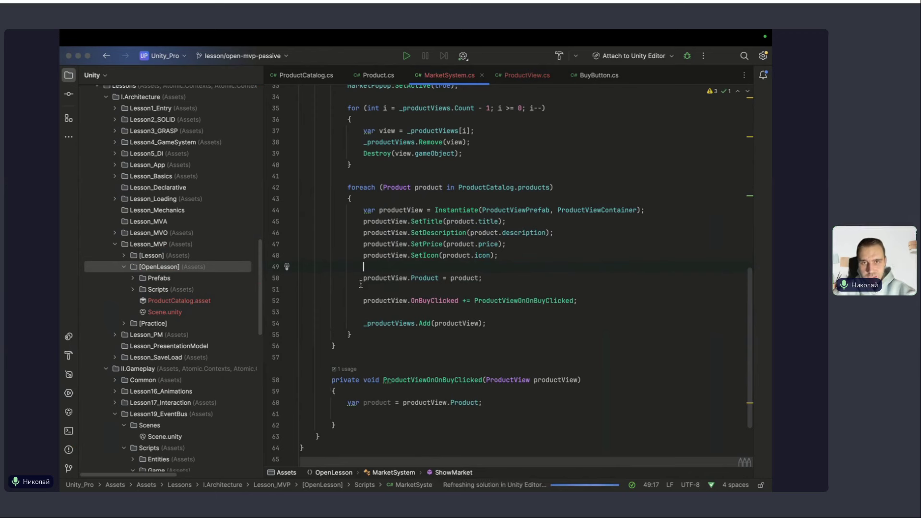
left_click(544, 283)
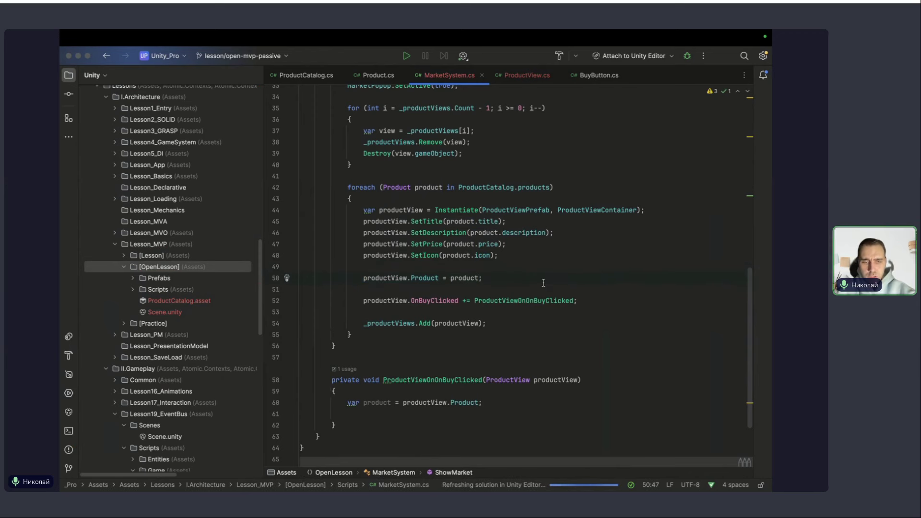
scroll(401, 397, "down", 2)
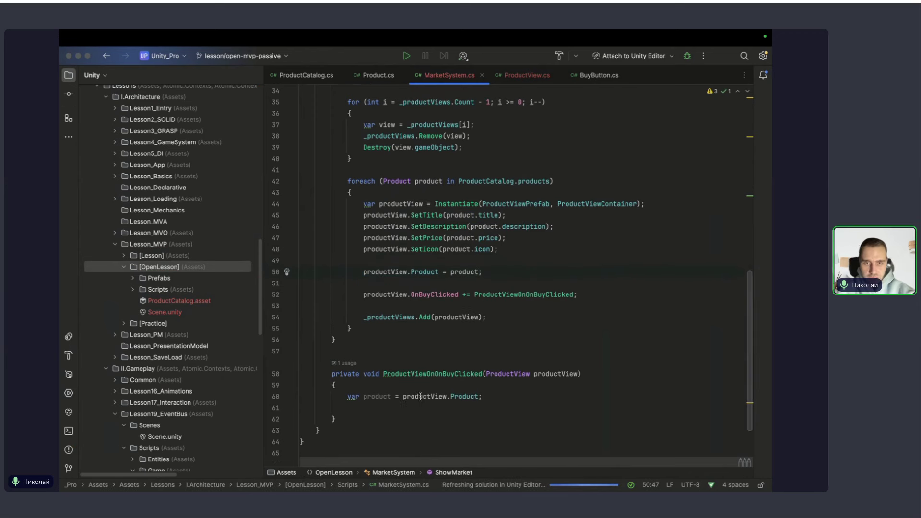
Rename the ProductViewOnOnBuyClicked handler to OnProductViewBuyClicked with Shift+F6.
left_click(418, 356)
key("shift+F6")
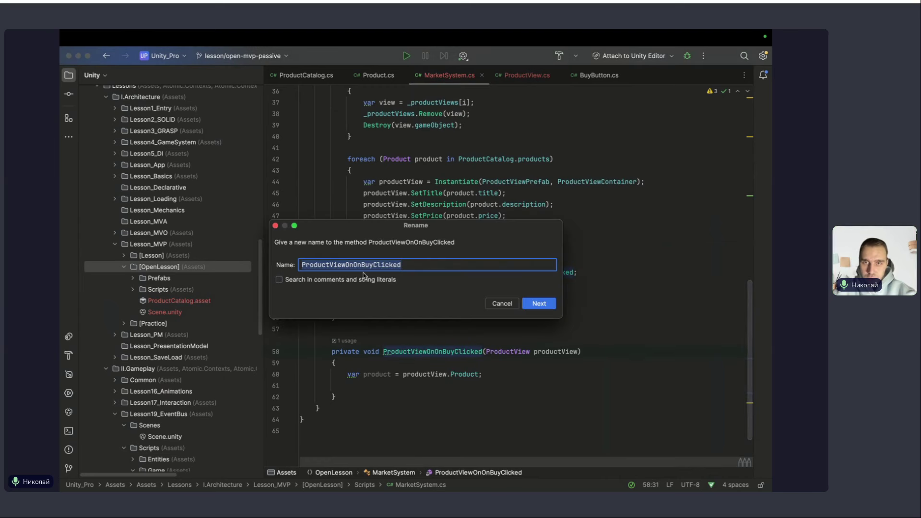
left_click(361, 265)
type("Product")
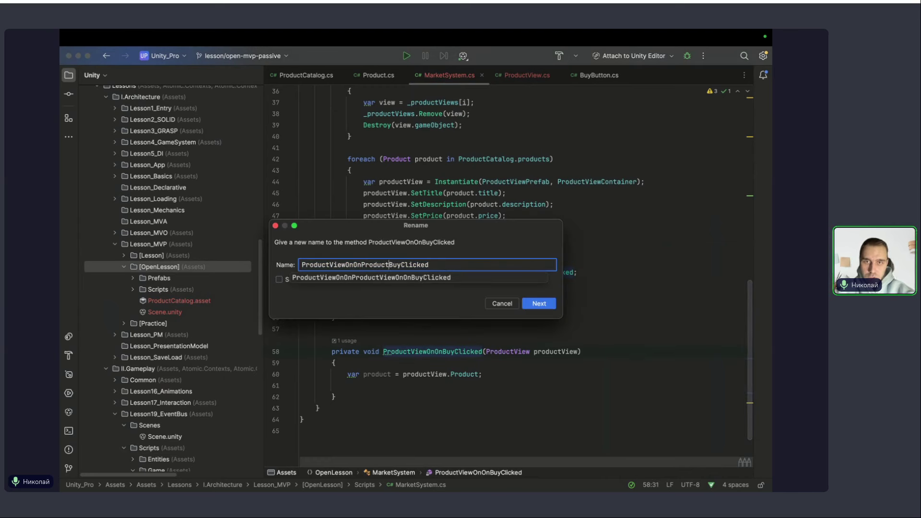
type("View")
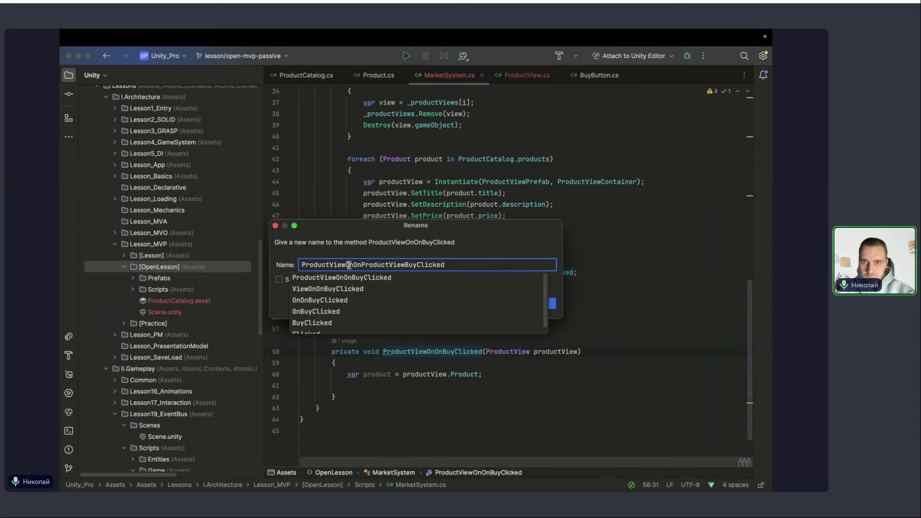
key("shift+Home")
key("BackSpace")
key("Return")
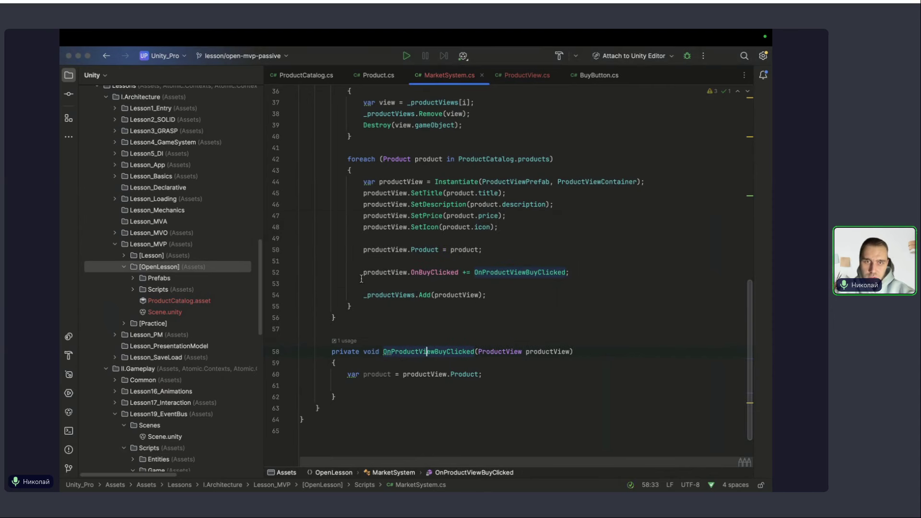
left_click(368, 386)
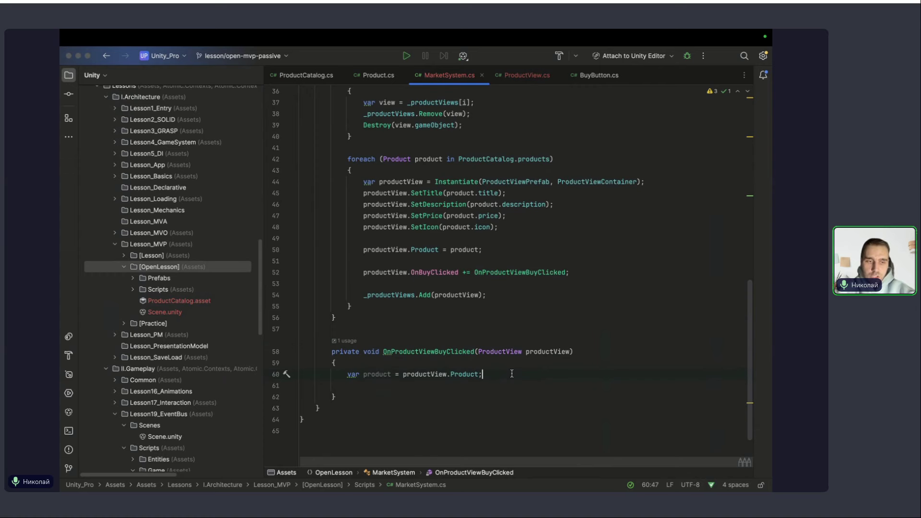
scroll(512, 374, "down", 1)
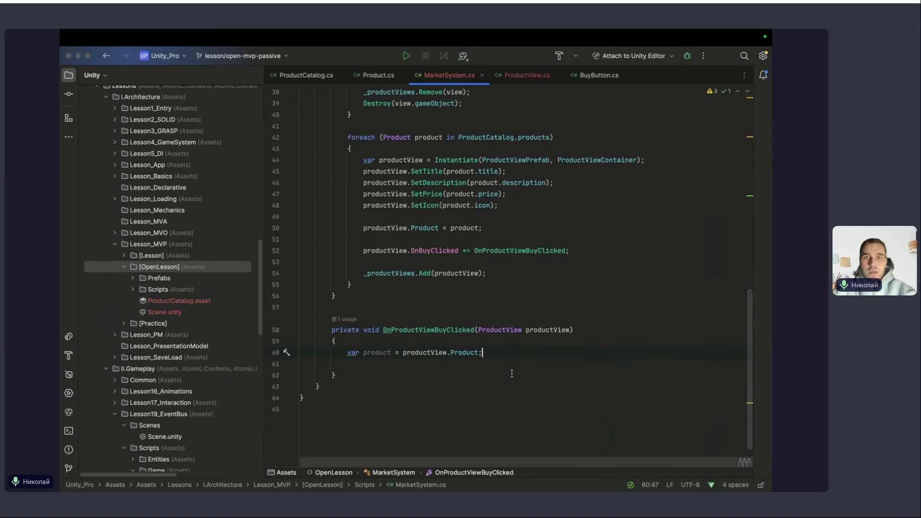
scroll(512, 374, "up", 5)
scroll(512, 374, "down", 2)
scroll(512, 374, "up", 9)
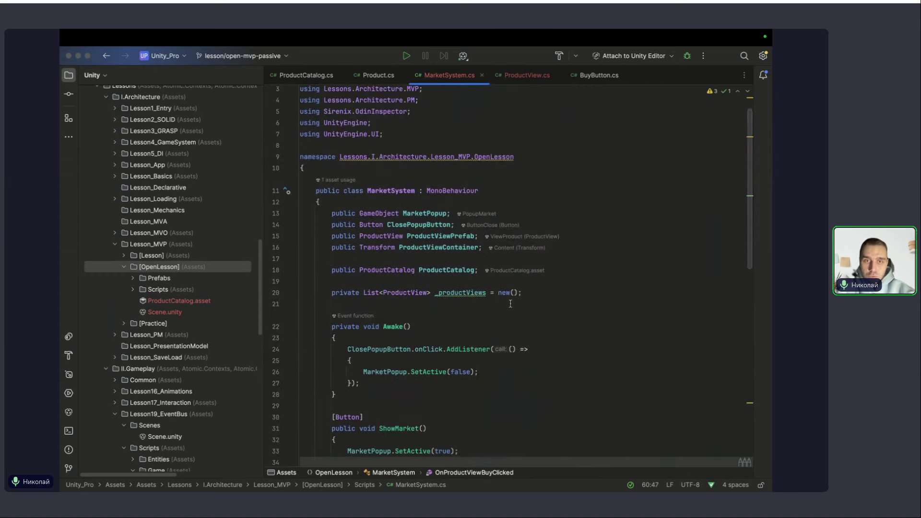
Add a 'public int Money = 100' field below the _productViews field.
left_click(523, 292)
key("Return")
key("Return")
type("public i")
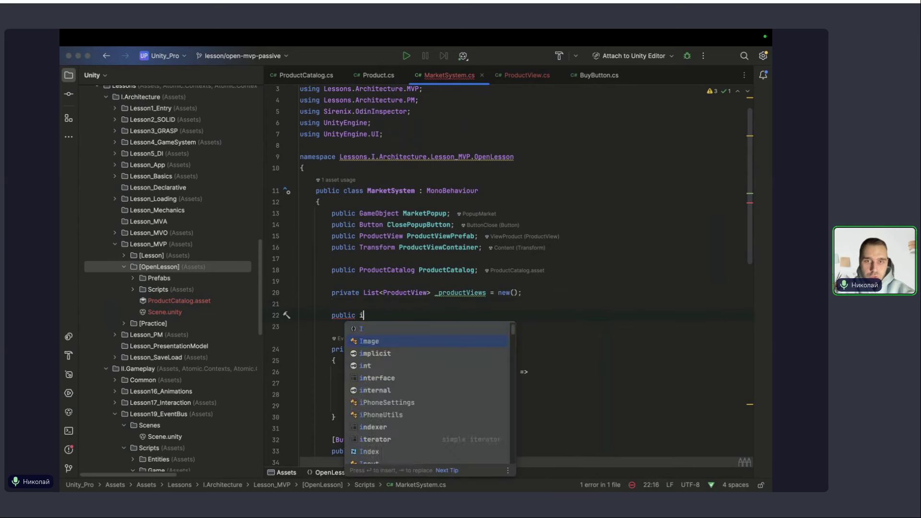
type("nt Mone")
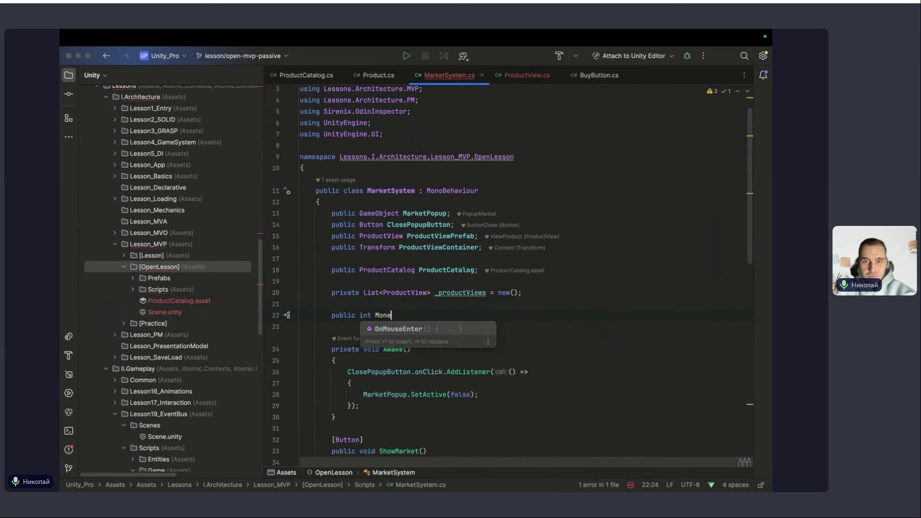
type("y = ")
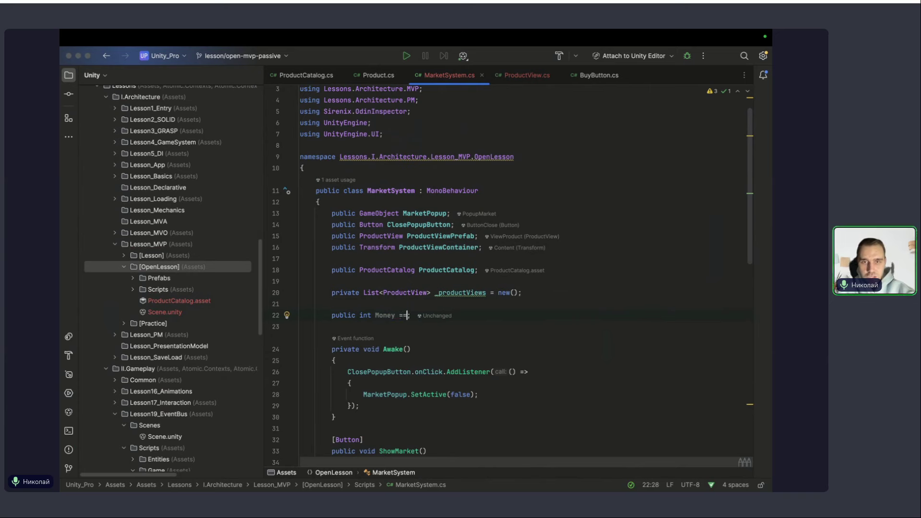
type("100")
key("Return")
Begin an if (CanBuy(product)) check in the OnProductViewBuyClicked handler body.
scroll(504, 342, "down", 10)
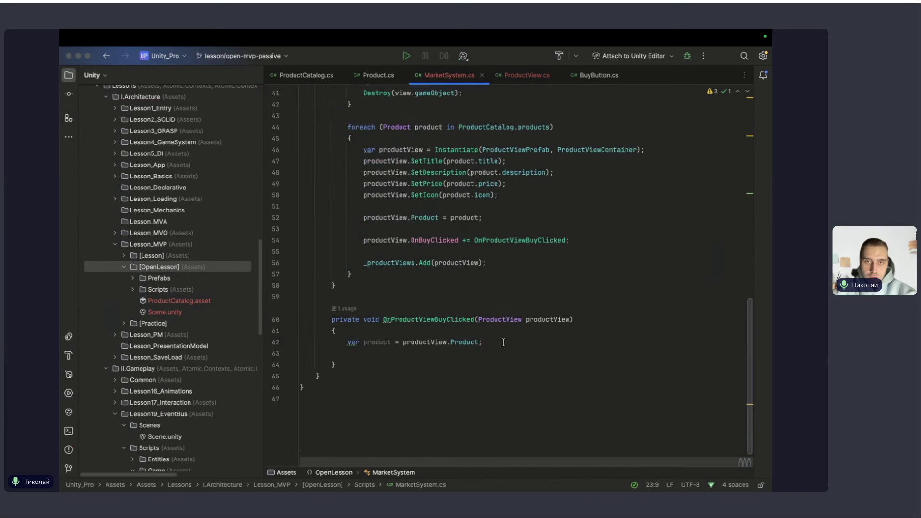
left_click(435, 359)
scroll(422, 351, "up", 3)
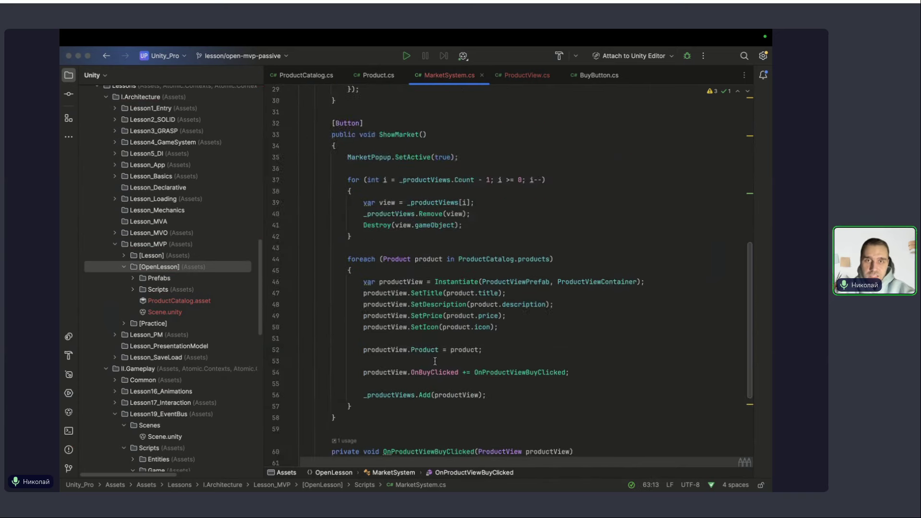
scroll(355, 313, "up", 7)
scroll(429, 339, "down", 6)
scroll(422, 343, "down", 4)
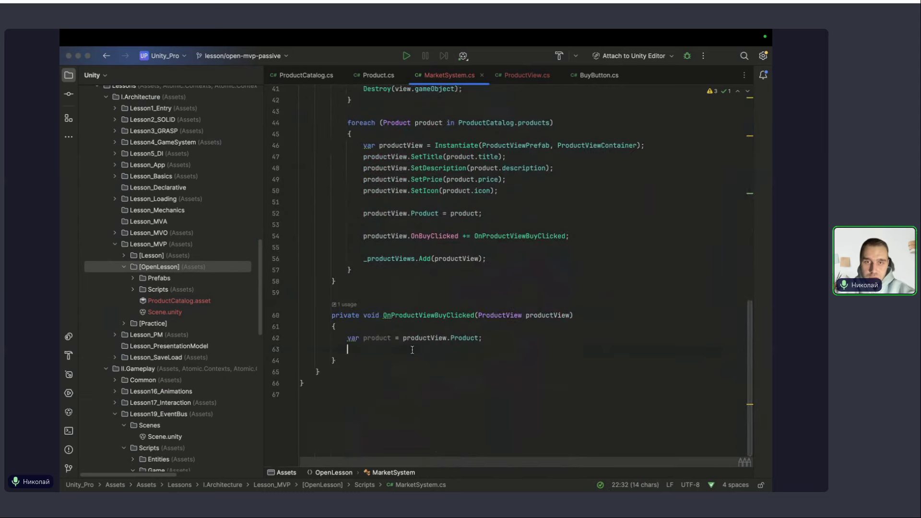
scroll(415, 348, "up", 2)
scroll(413, 350, "up", 2)
scroll(412, 350, "down", 2)
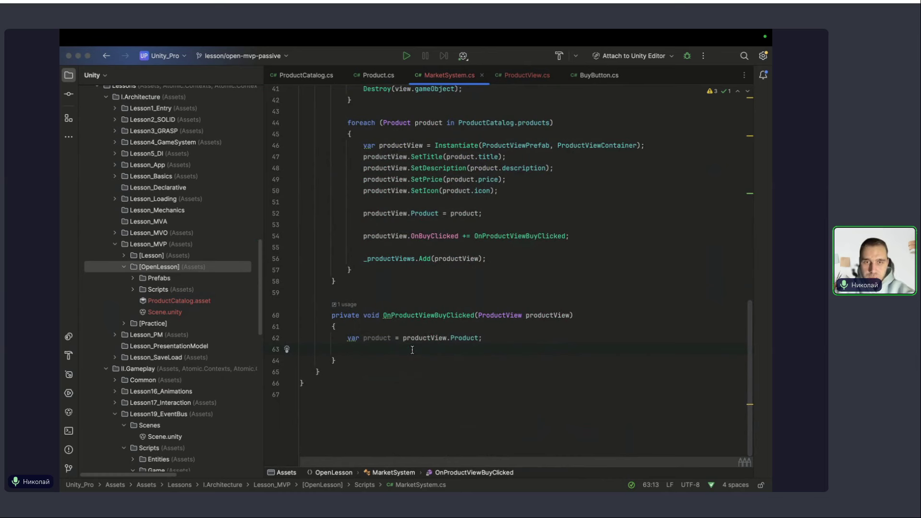
key("Return")
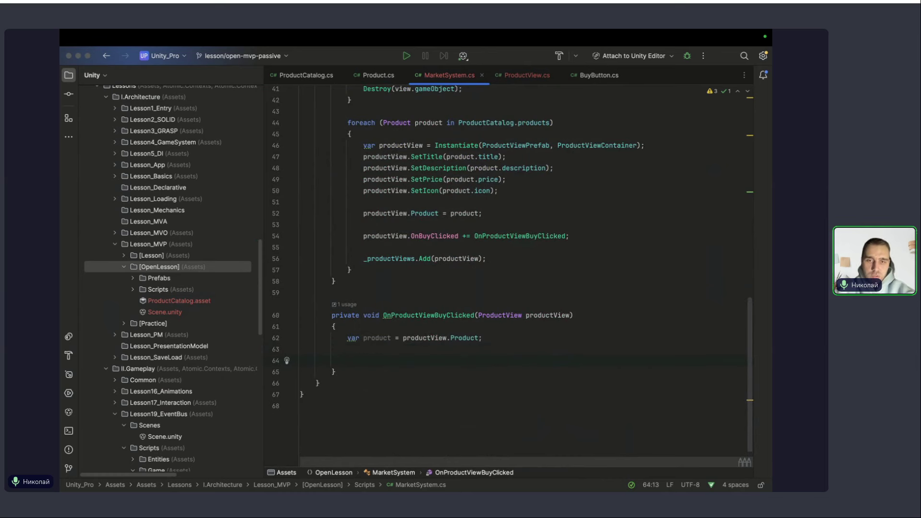
type("if(Ca")
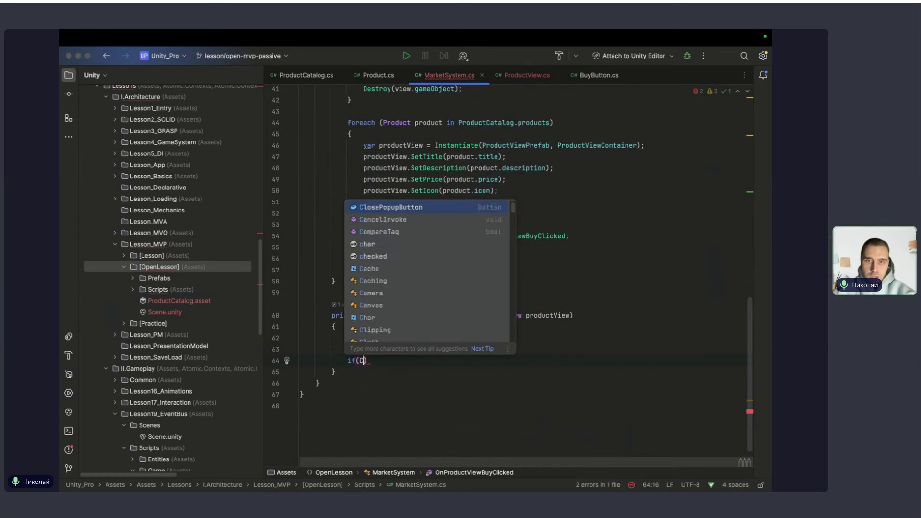
type("nWeSpe")
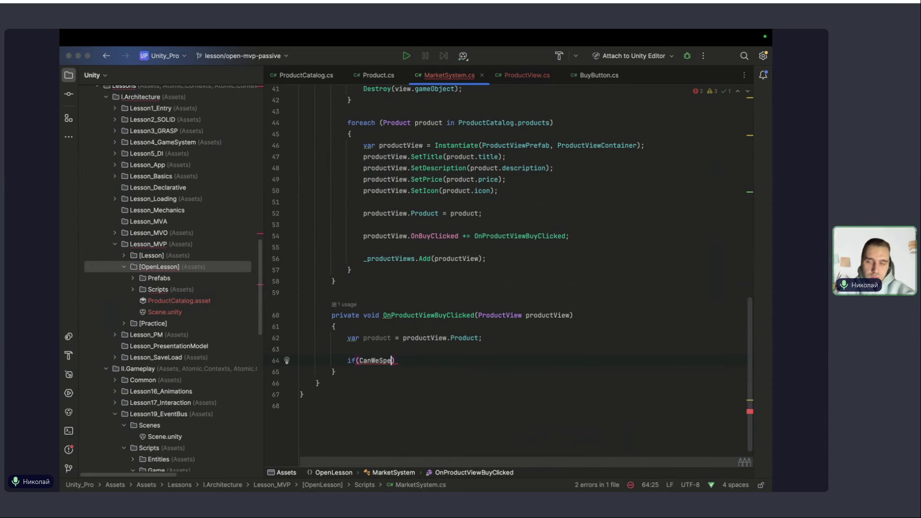
key("BackSpace")
key("BackSpace")
key("BackSpace")
key("BackSpace")
key("BackSpace")
type("nSpe")
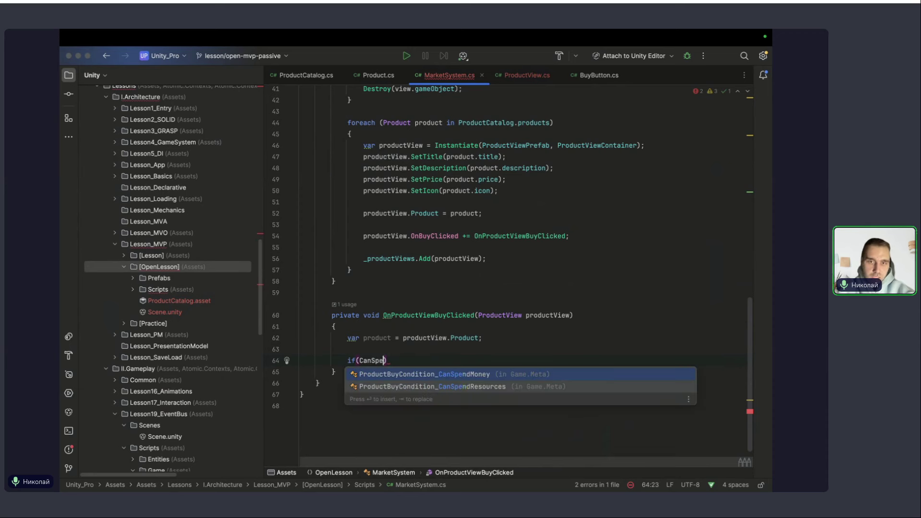
key("BackSpace")
key("BackSpace")
key("BackSpace")
type("Buy(")
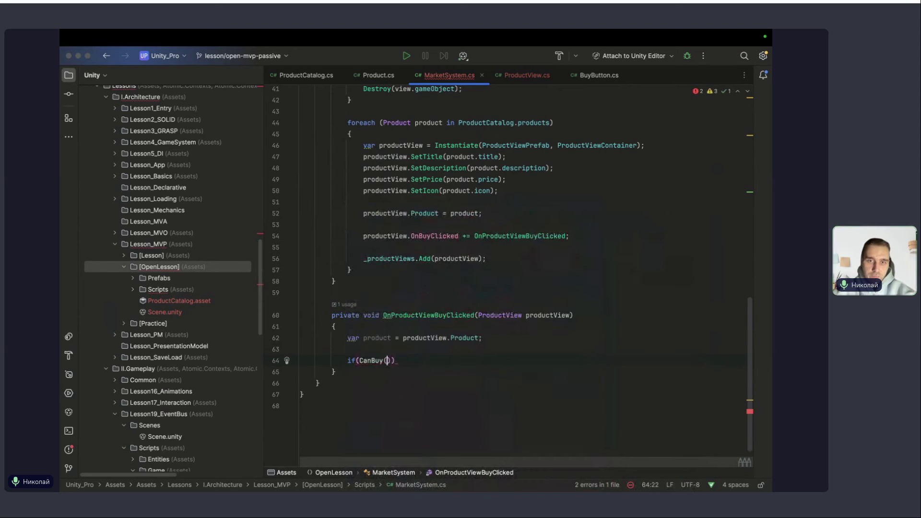
type("product")
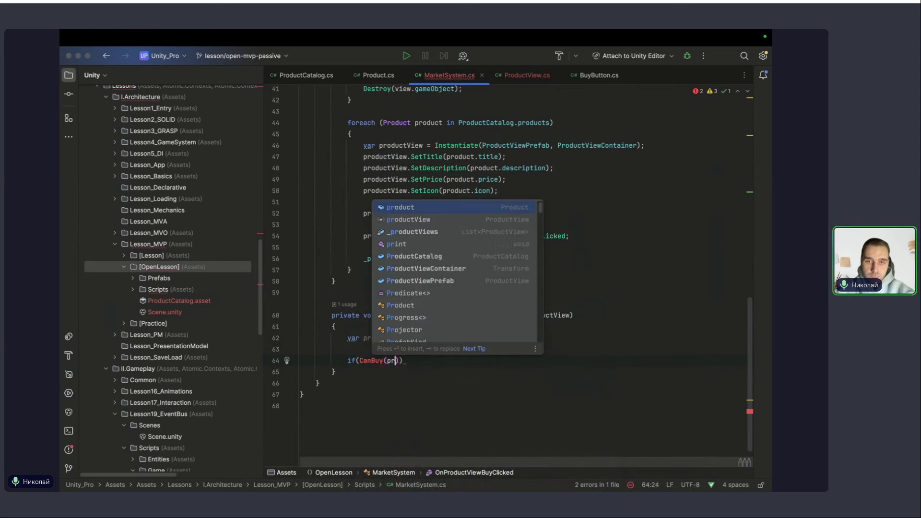
key("Return")
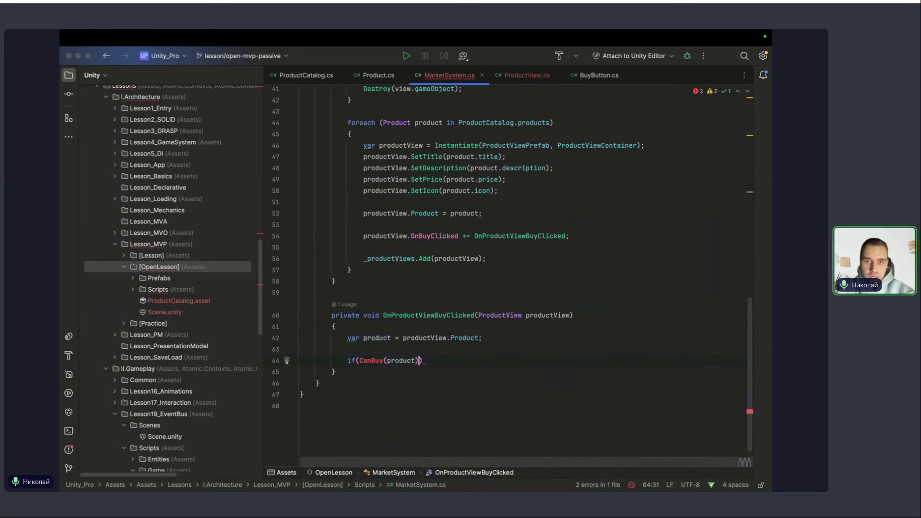
type("))")
Change the argument to product.price and open an empty if block.
key("Left")
key("Left")
type(".")
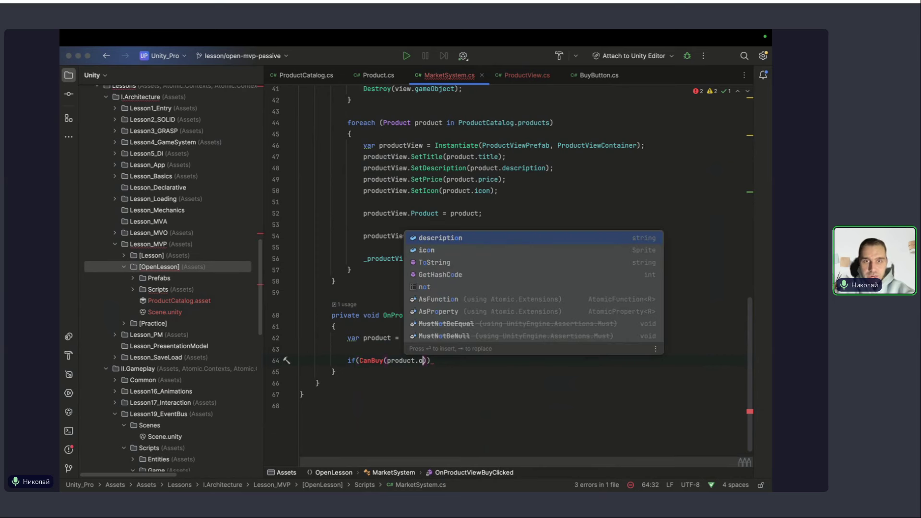
key("Down")
key("Down")
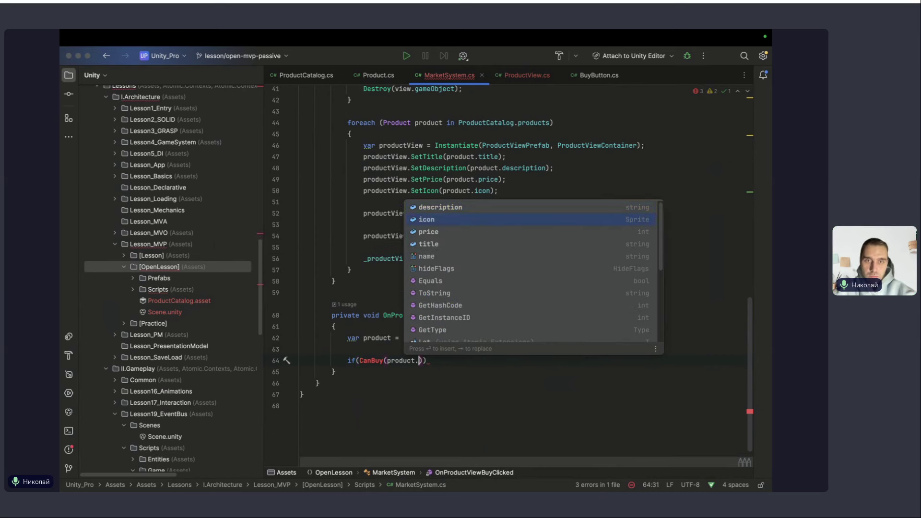
key("Return")
key("End")
type("{")
key("Return")
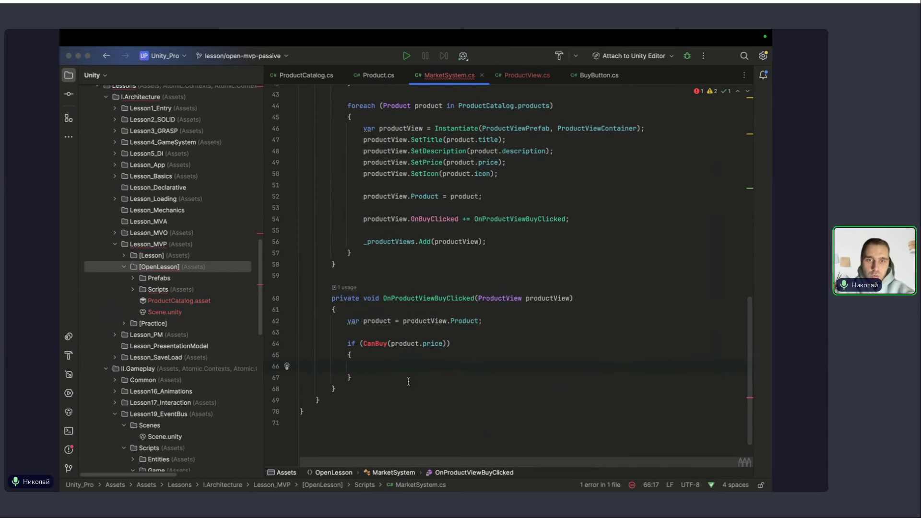
In the purchase branch, subtract product.price from Money and log "Buy product {product.title}".
type("Money")
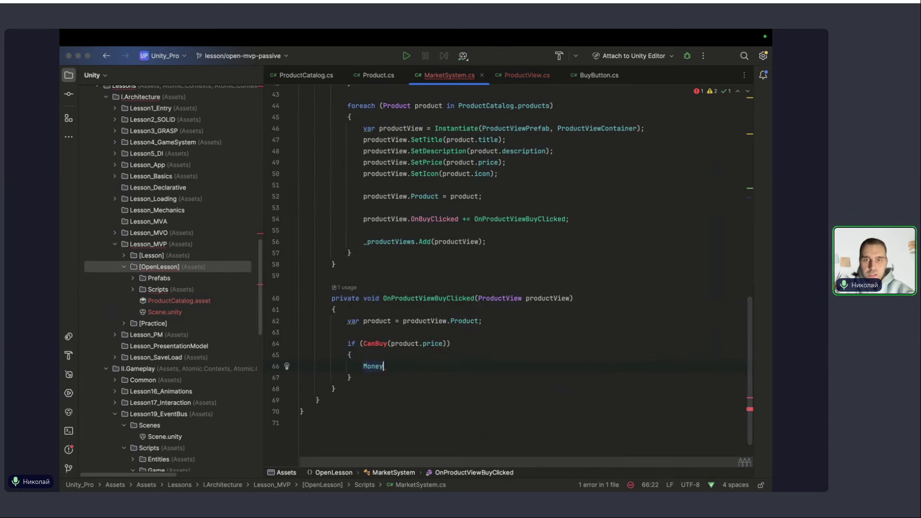
type(" -= product")
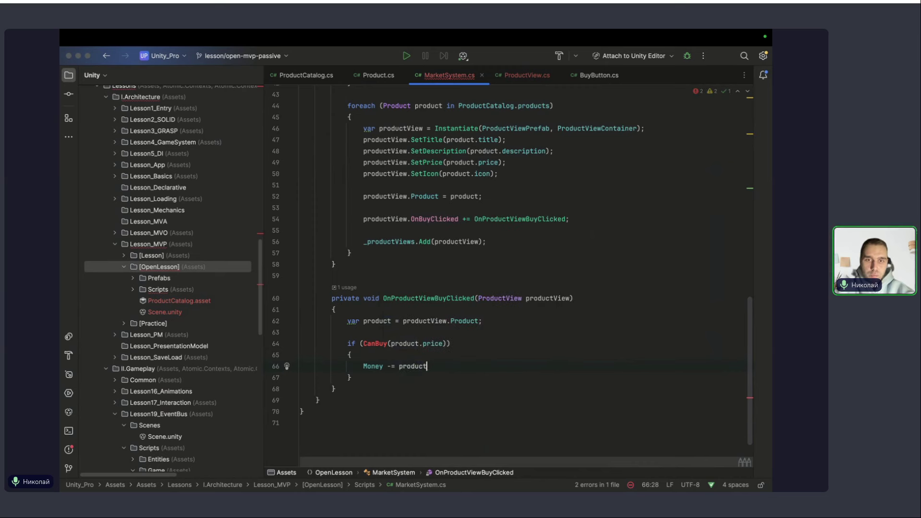
type(".price;")
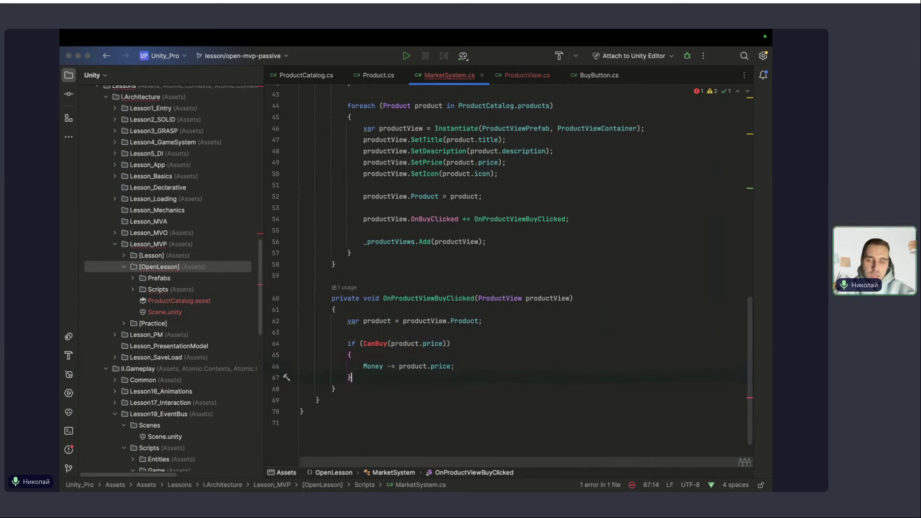
key("Return")
type("De")
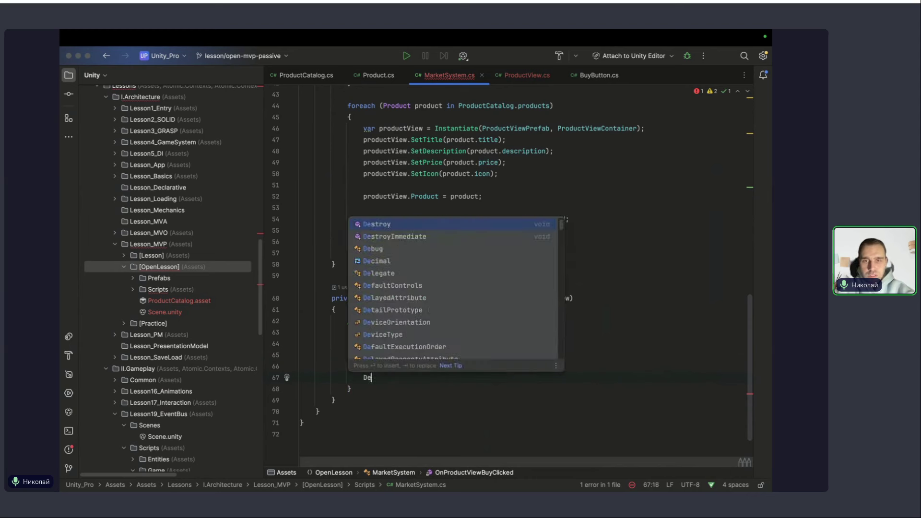
type("bug.Log(")
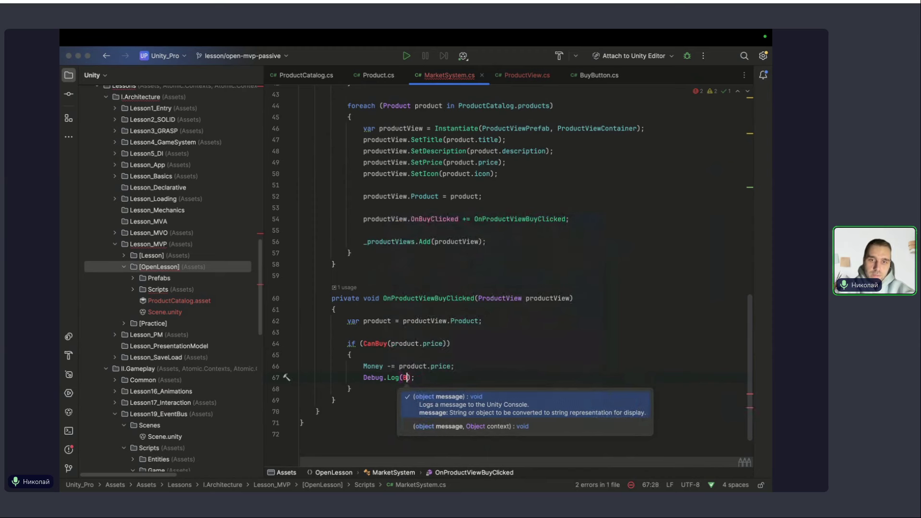
type("Buy proc")
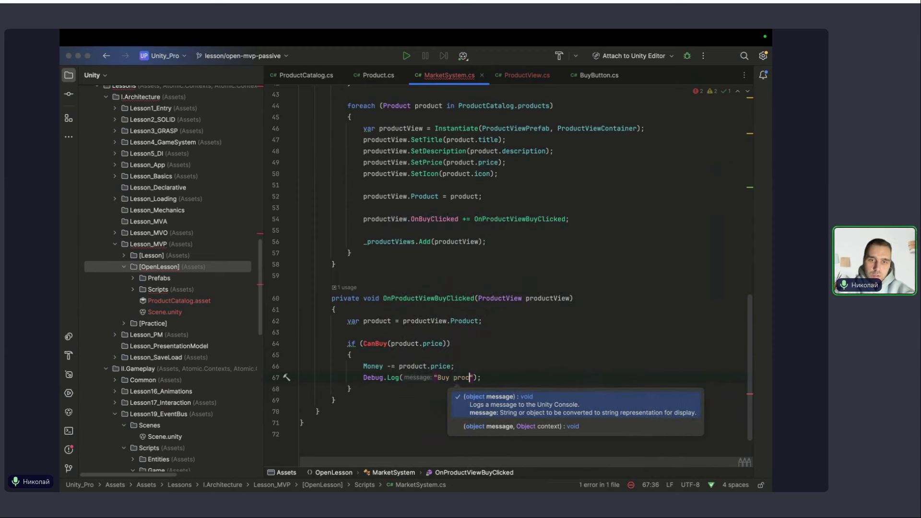
type("uct {")
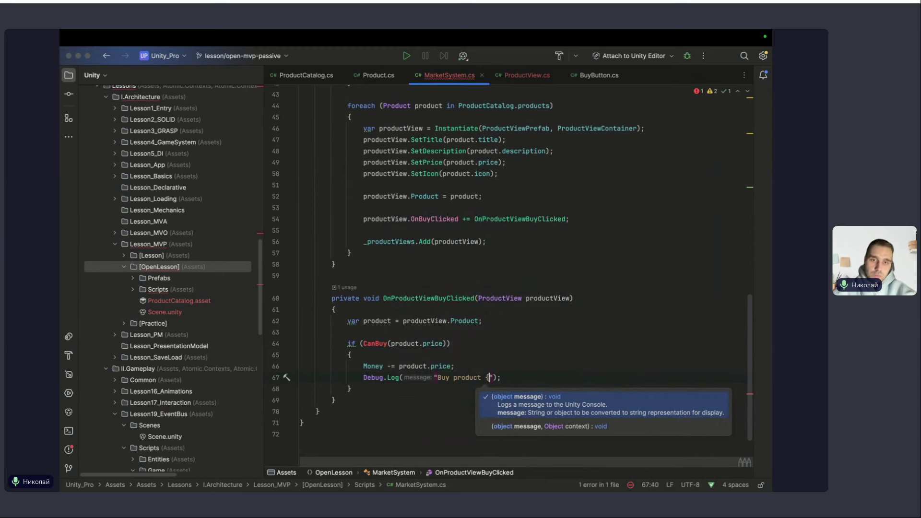
type("product.it")
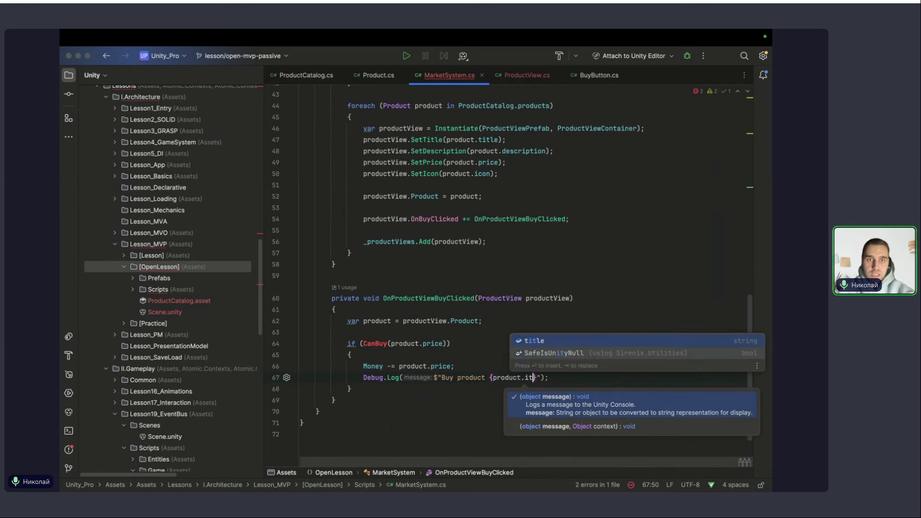
key("Return")
Generate an empty CanBuy(int productPrice) method from the undefined call.
left_click(350, 355)
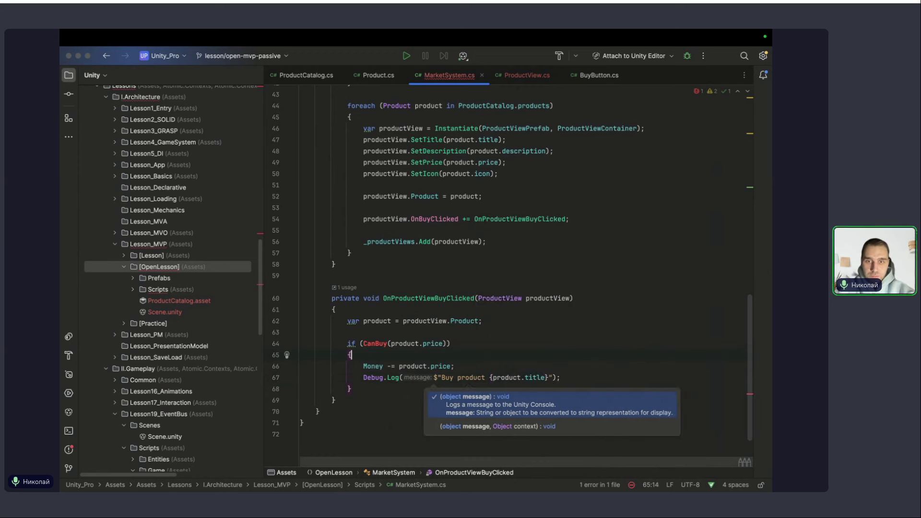
scroll(480, 288, "down", 2)
left_click(371, 316)
key("alt+Return")
key("Escape")
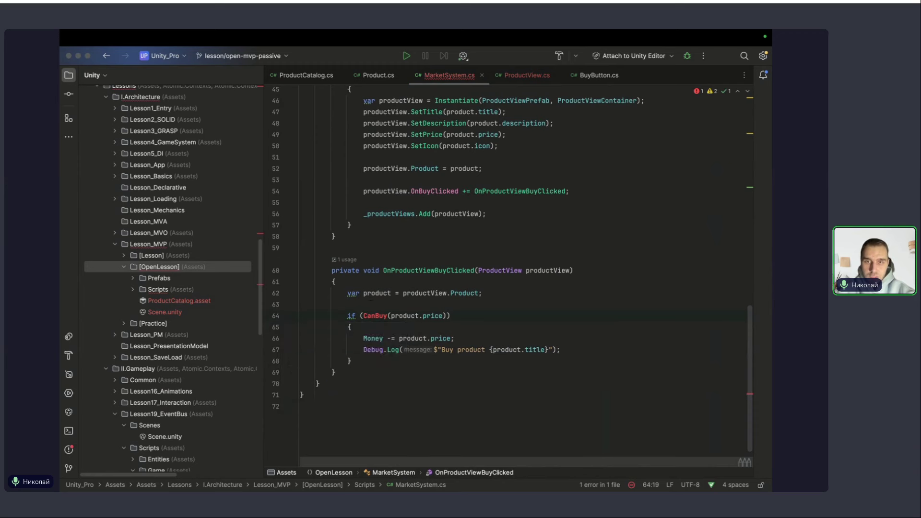
key("alt+Return")
key("Return")
key("Return")
key("Return")
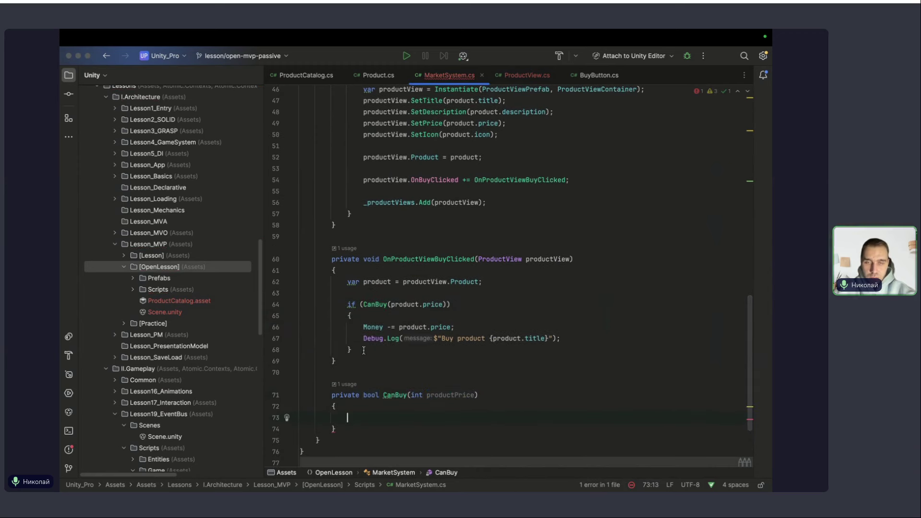
Make CanBuy return productPrice >= Money.
scroll(364, 350, "down", 1)
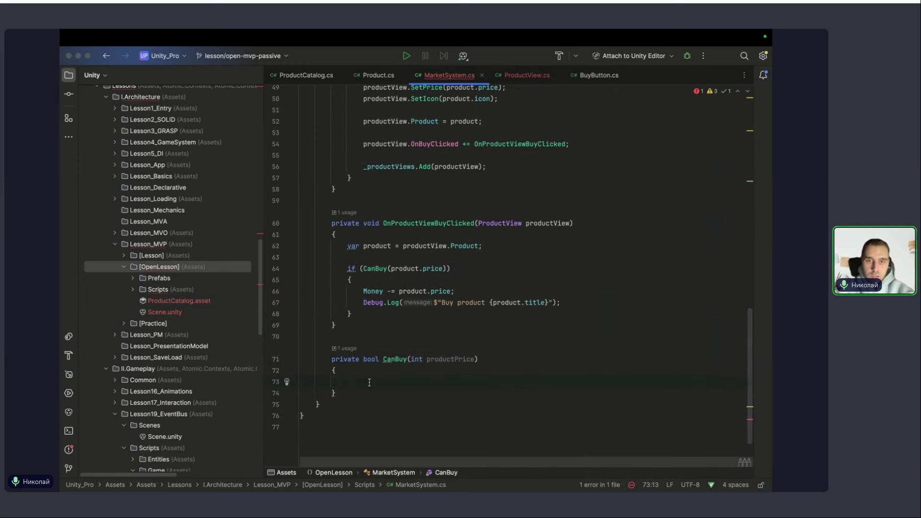
type("re")
key("Return")
type("return pro")
key("Return")
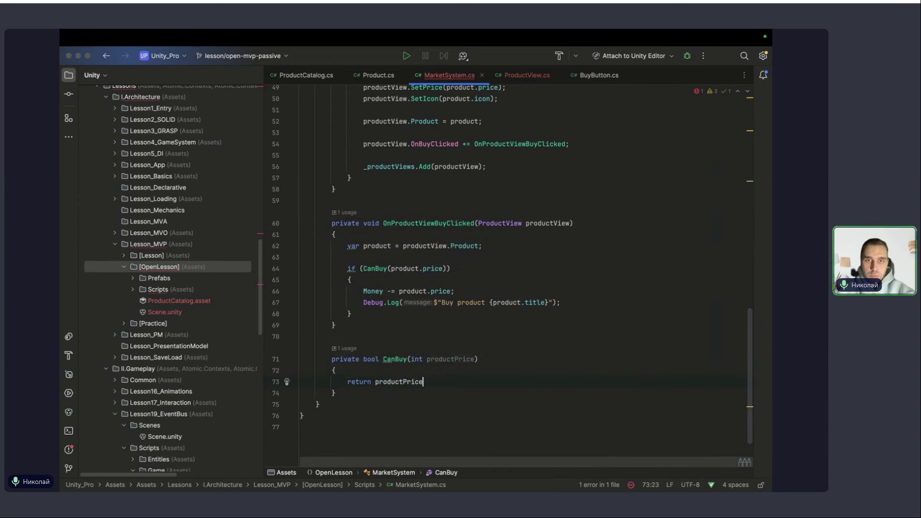
type("<")
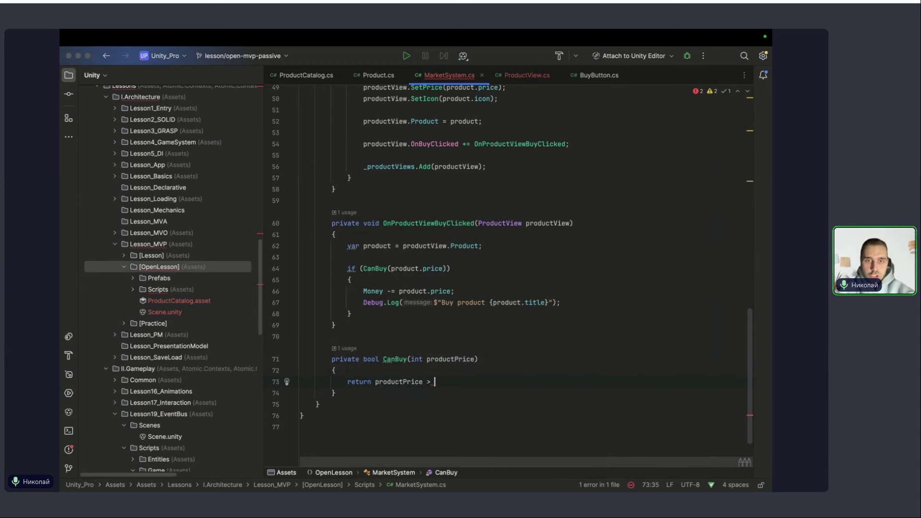
type("Mo")
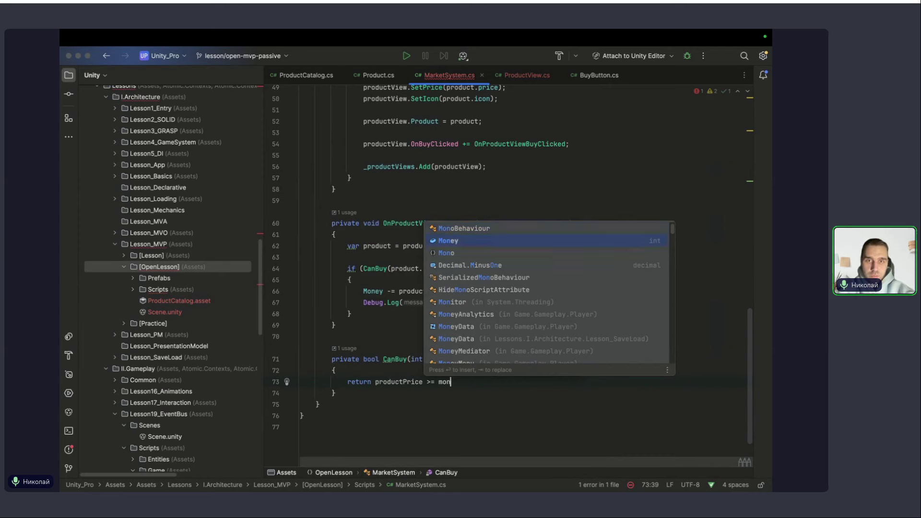
key("Return")
type(";")
Review the purchase code around the money deduction line, leaving it unchanged.
scroll(423, 346, "up", 2)
left_click(456, 329)
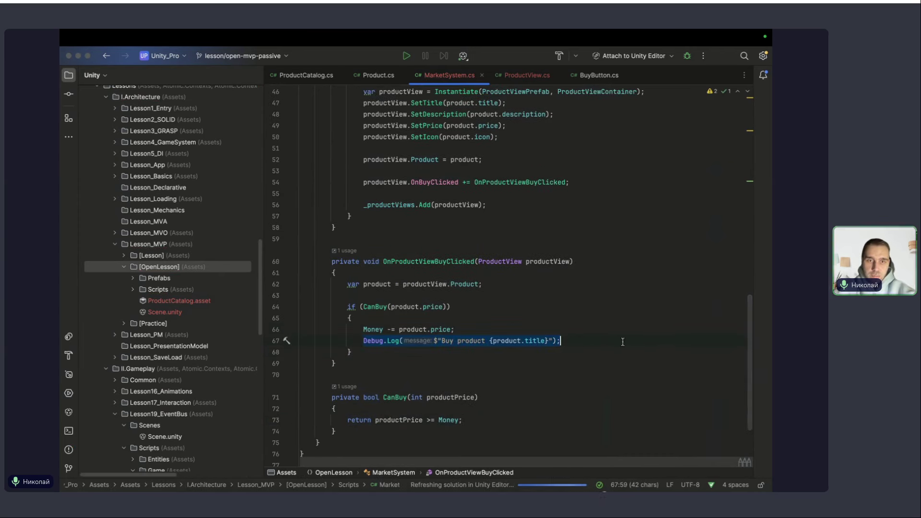
key("Return")
type("p")
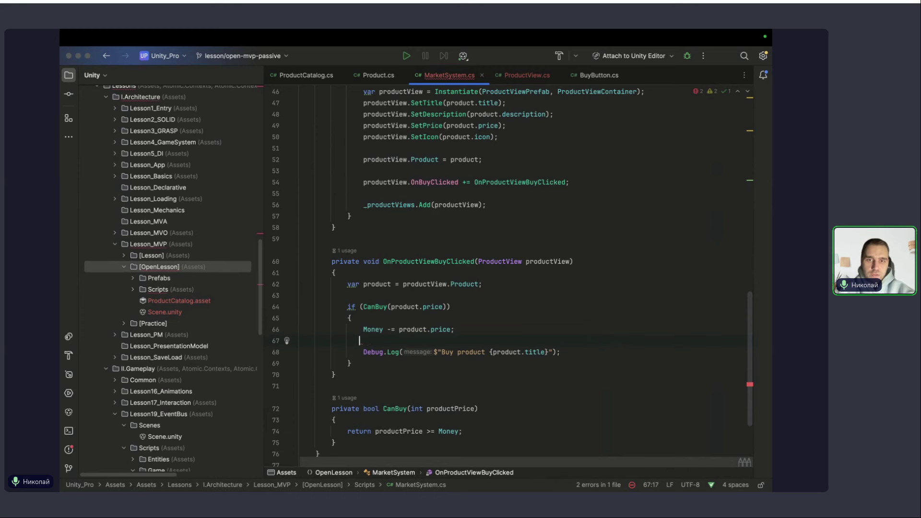
key("BackSpace")
left_click(537, 319)
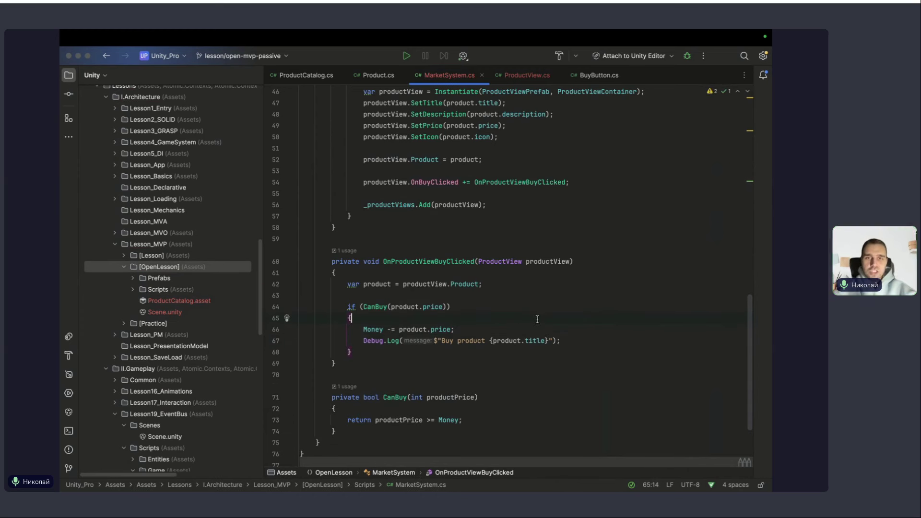
scroll(537, 319, "up", 2)
scroll(538, 319, "up", 1)
scroll(537, 320, "up", 1)
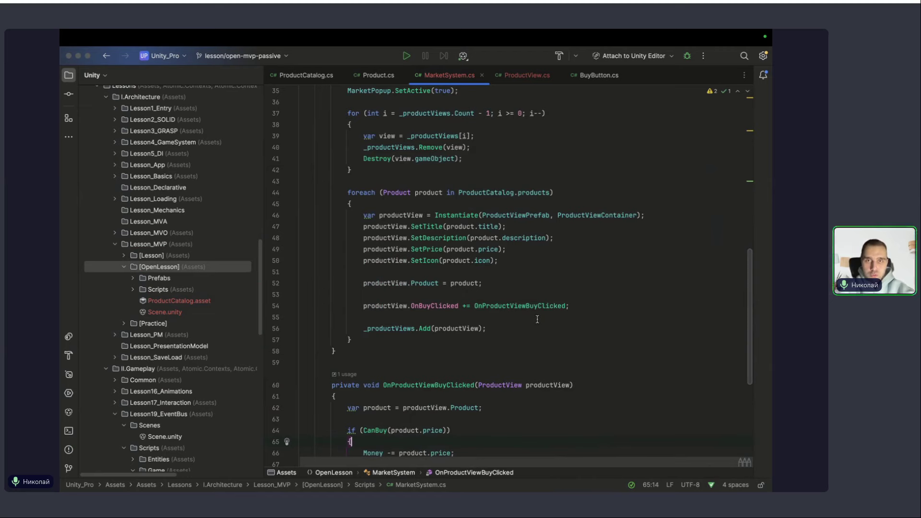
scroll(538, 319, "up", 1)
scroll(538, 319, "down", 1)
scroll(538, 319, "down", 1)
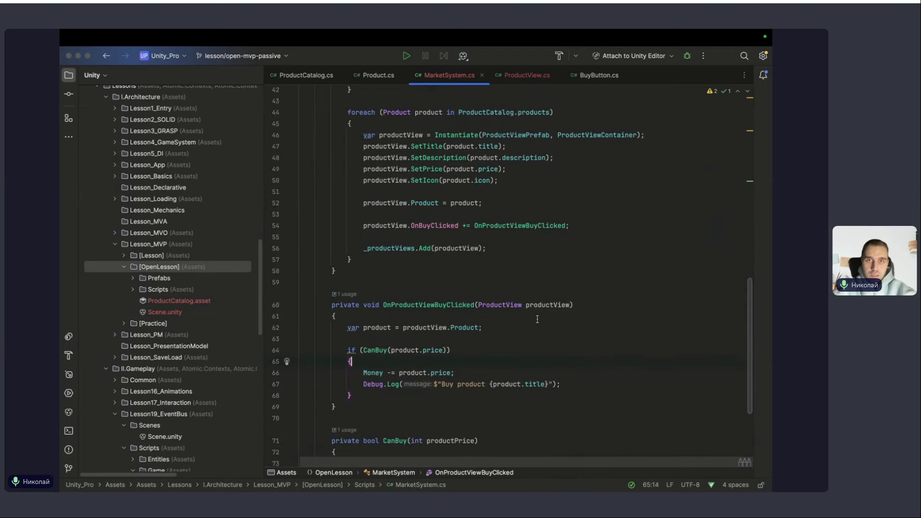
Switch to Unity so it recompiles, then bring up the Safari slides.
key("ctrl+Up")
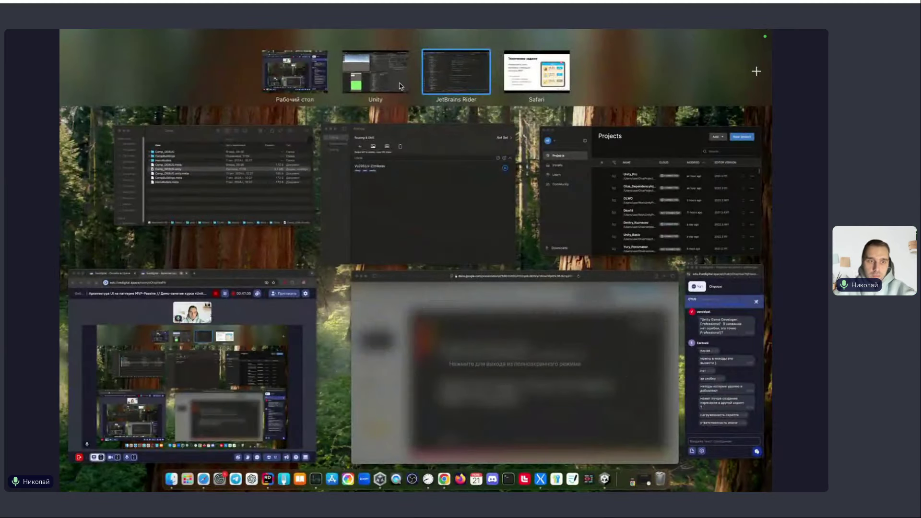
left_click(400, 86)
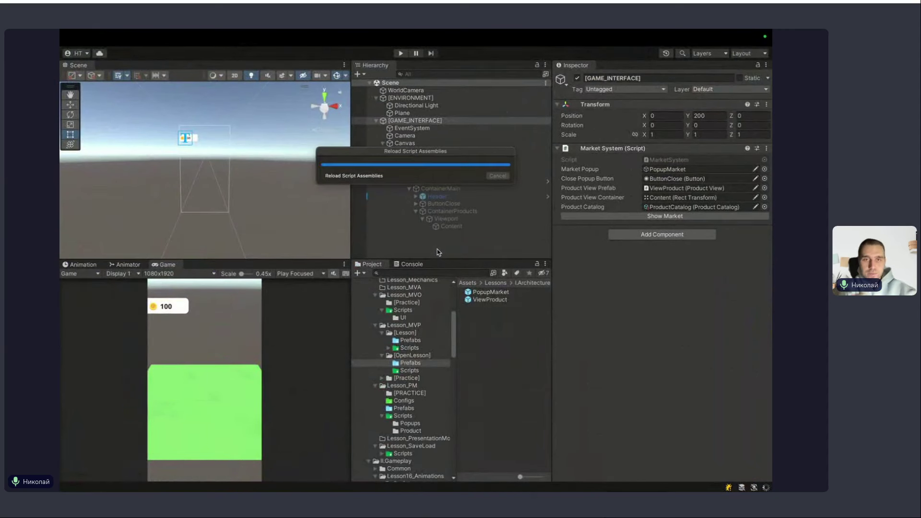
key("ctrl+Up")
left_click(604, 374)
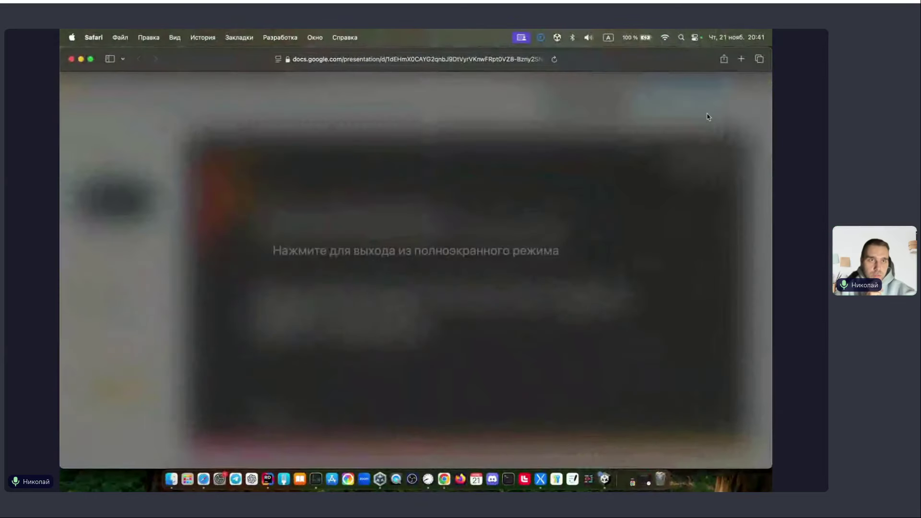
Return from the Safari slides to the Unity Editor space via Mission Control.
key("ctrl+Up")
left_click(356, 91)
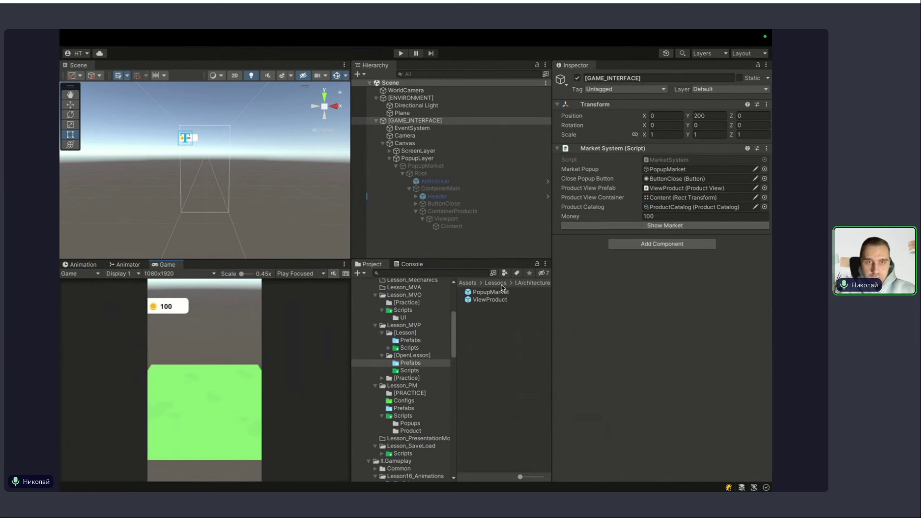
Set the ViewProduct prefab's BuyButton reference to ButtonBuy and return to the scene.
double_click(490, 299)
left_click(765, 301)
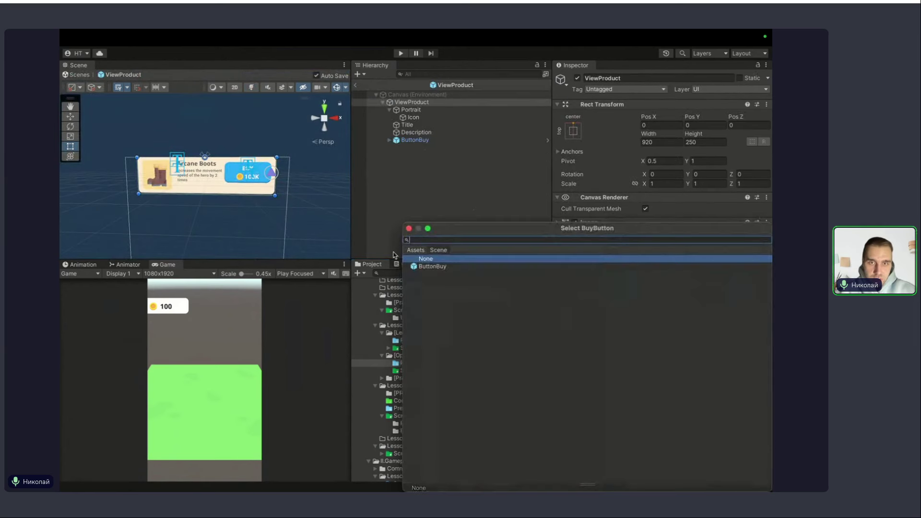
double_click(429, 268)
left_click(432, 202)
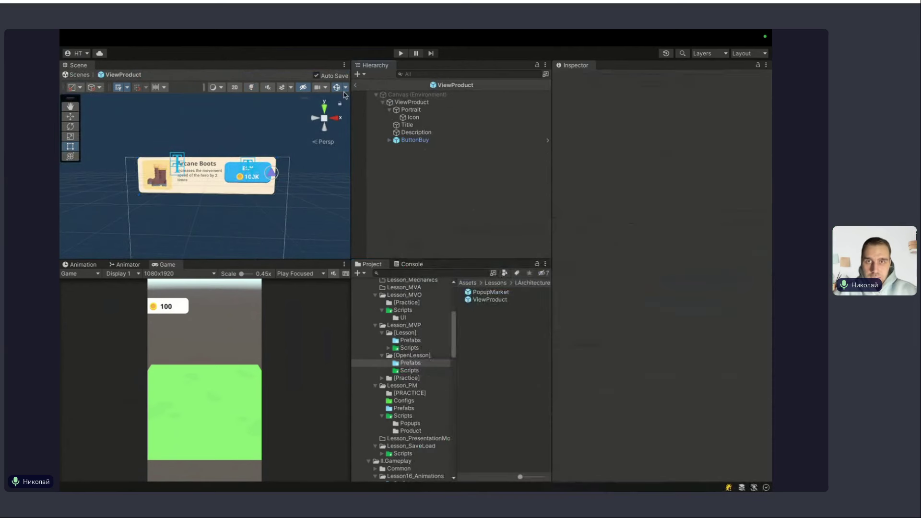
left_click(356, 85)
Enter Play mode, open the market and buy the Simple Sword with the log showing.
key("ctrl+p")
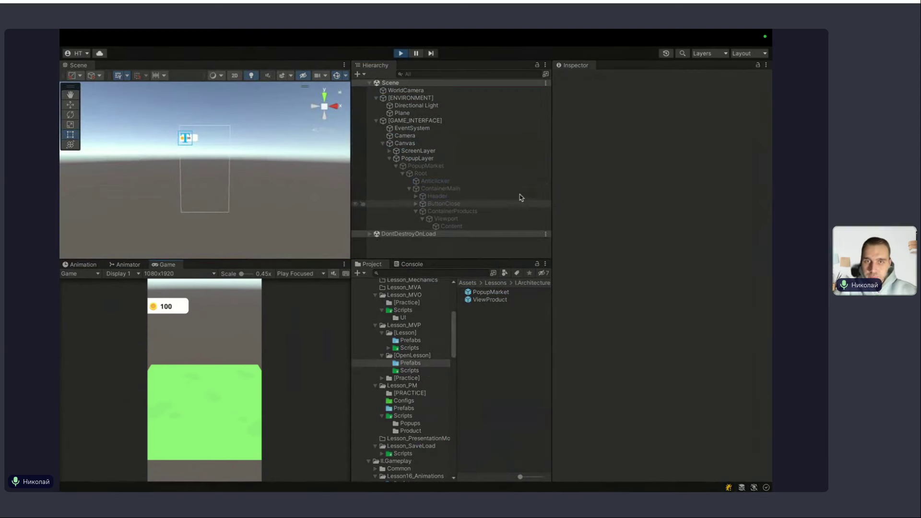
left_click(415, 121)
left_click(731, 226)
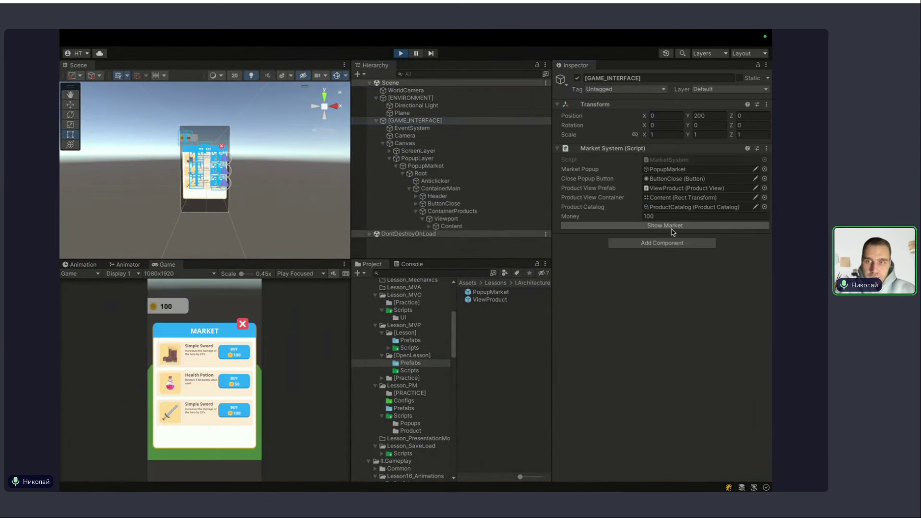
left_click(234, 355)
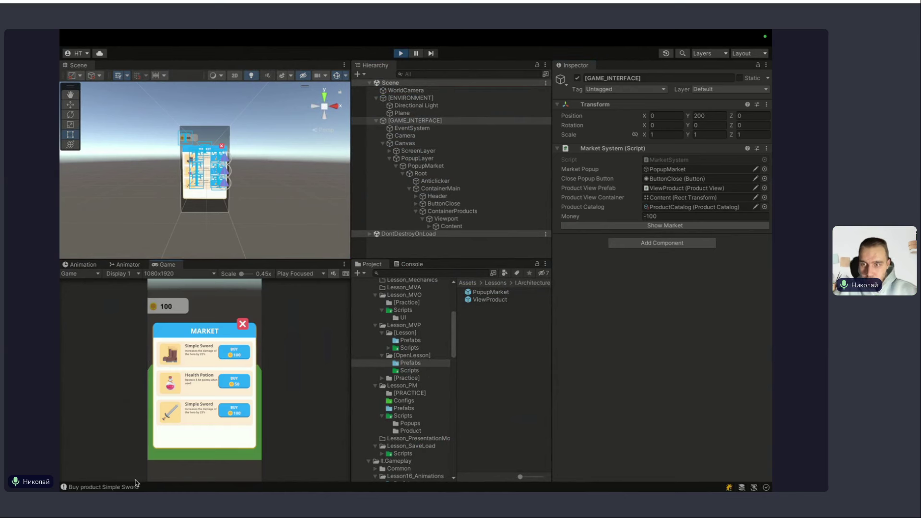
left_click(412, 264)
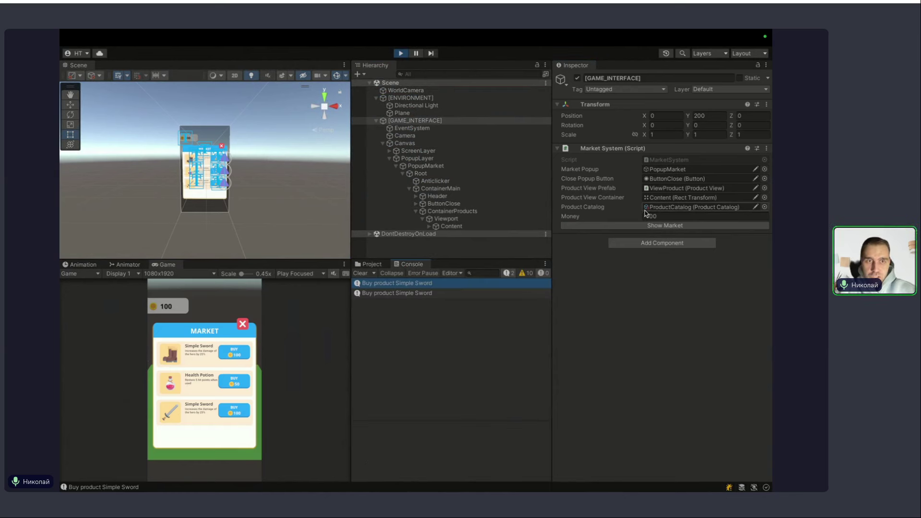
Buy the Simple Sword seven more times until Money reaches -800, then stop Play.
left_click(244, 355)
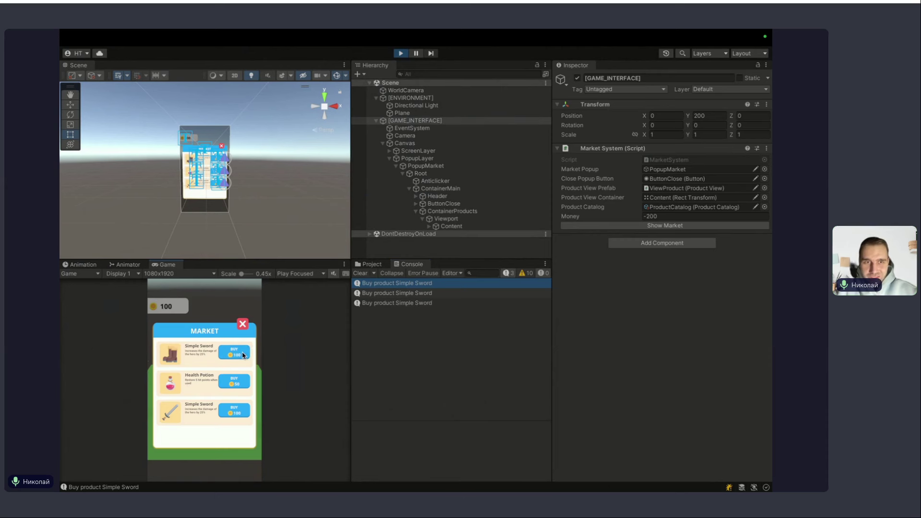
left_click(243, 355)
left_click(243, 355)
left_click(241, 355)
left_click(241, 356)
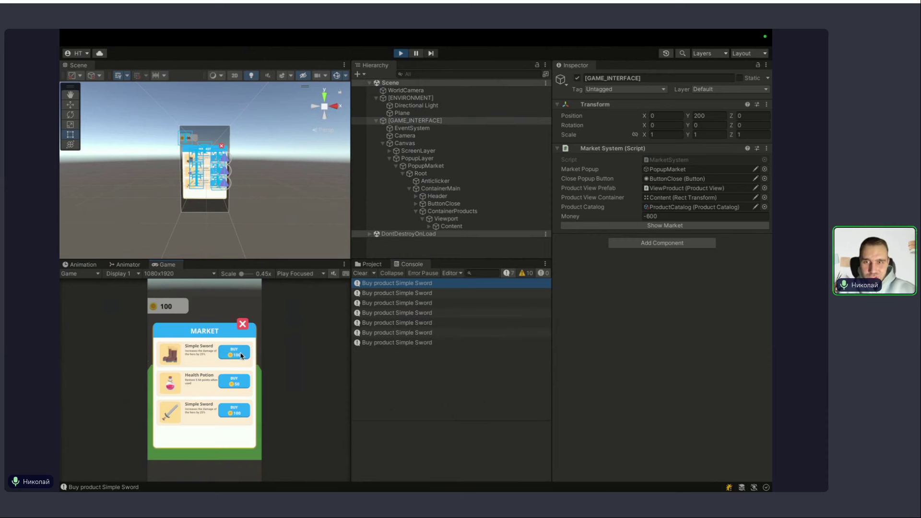
left_click(241, 356)
left_click(242, 356)
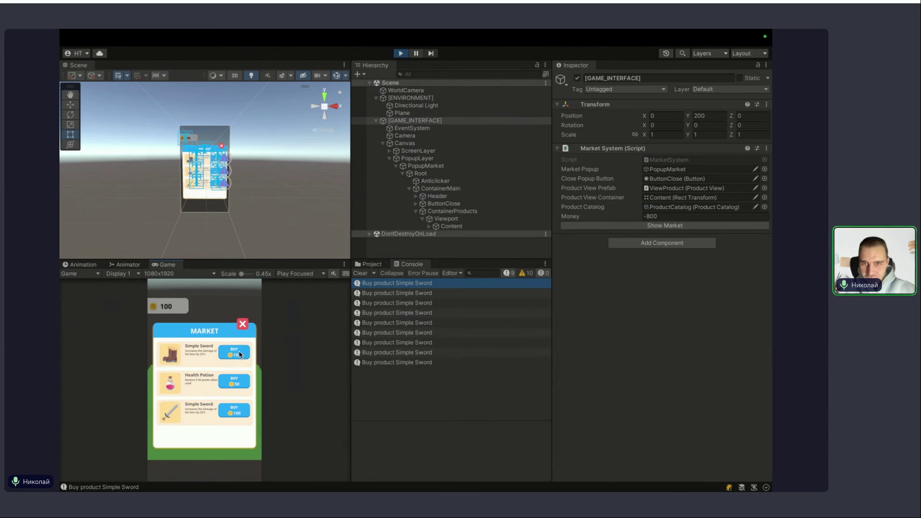
key("super+p")
key("super+Tab")
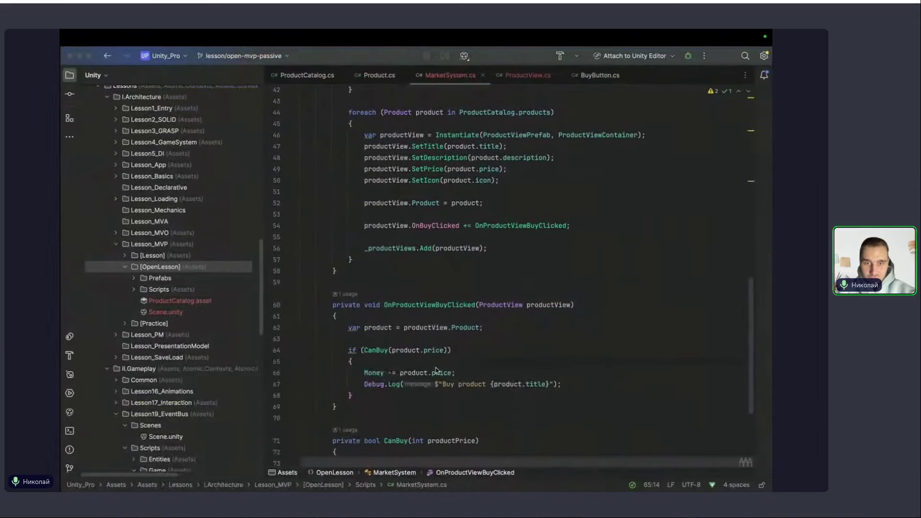
Flip CanBuy's comparison so it returns productPrice <= Money.
scroll(444, 368, "down", 3)
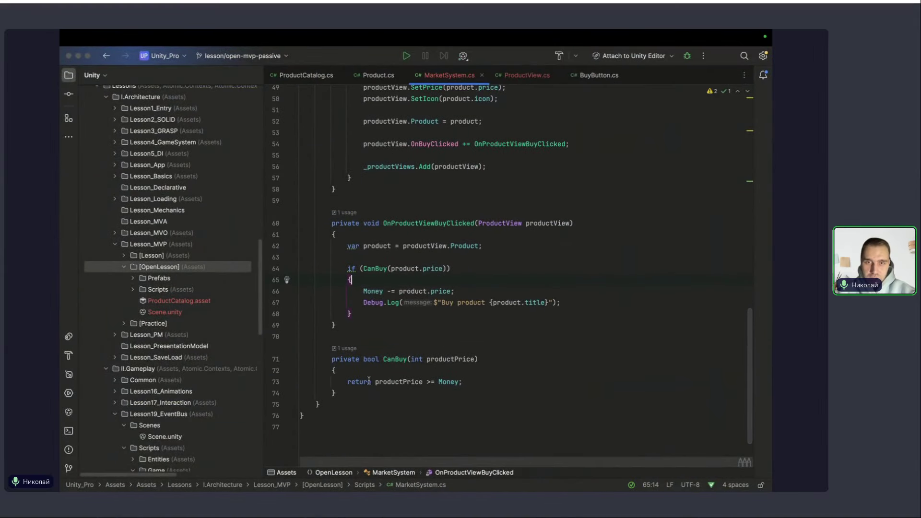
left_click_drag(375, 382, 424, 381)
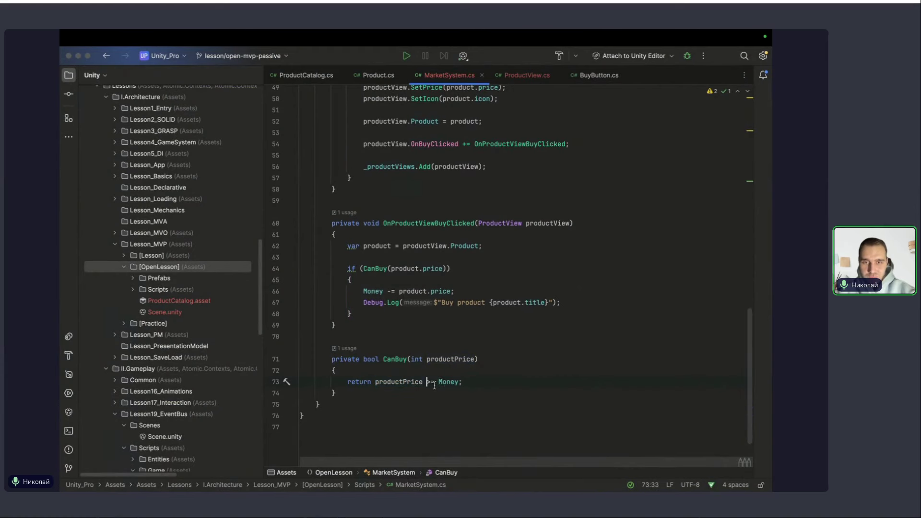
type("<")
left_click(426, 333)
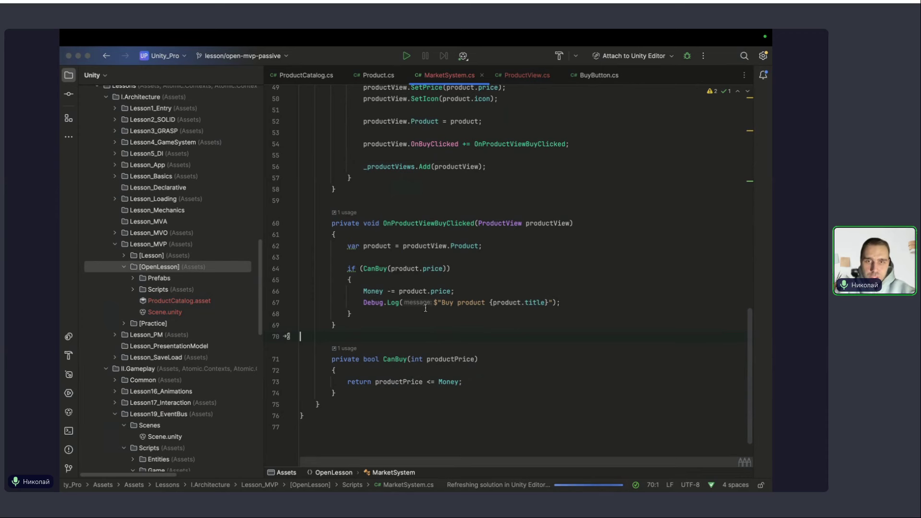
scroll(358, 318, "up", 1)
left_click(626, 342)
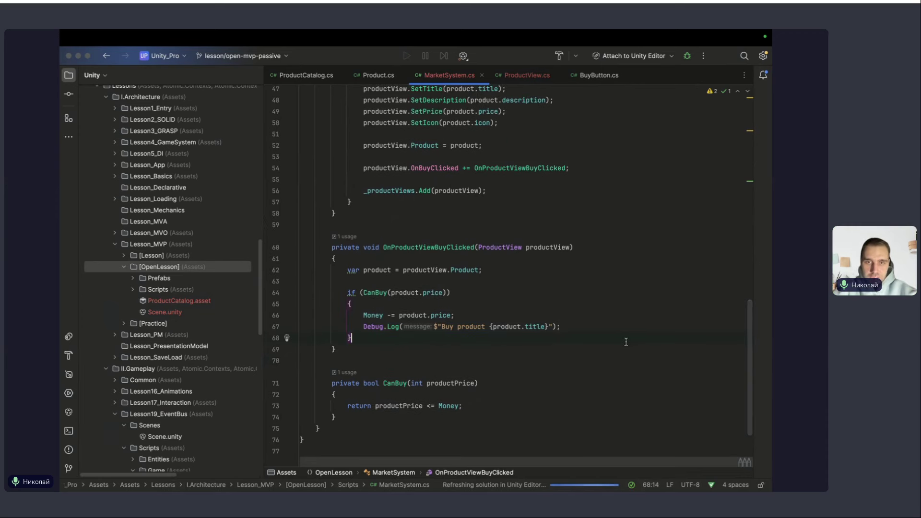
scroll(626, 341, "up", 1)
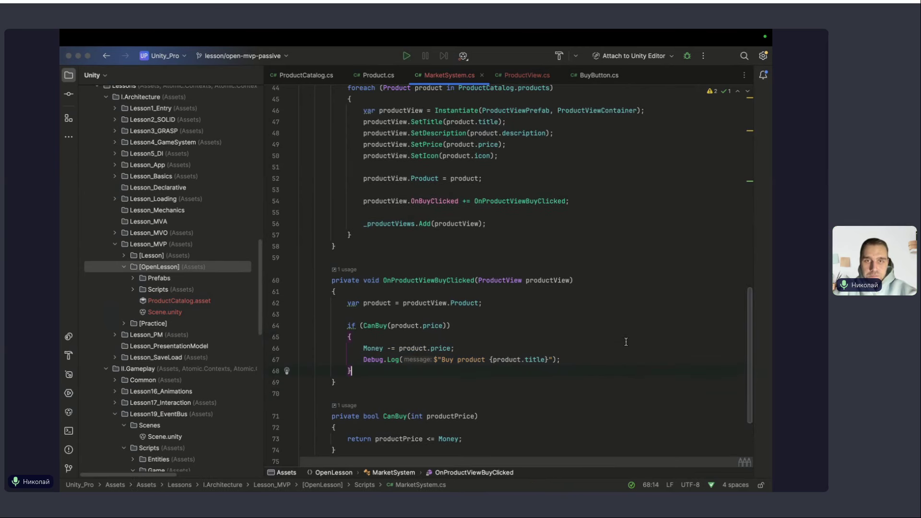
scroll(626, 342, "up", 2)
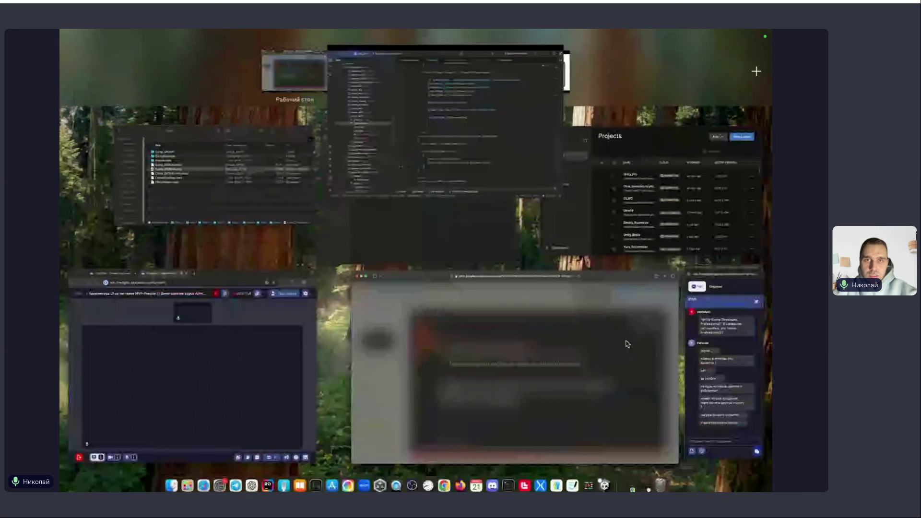
Retest in Play mode: one Simple Sword buy drops Money from 100 to 0, then more buys are refused.
key("ctrl+Up")
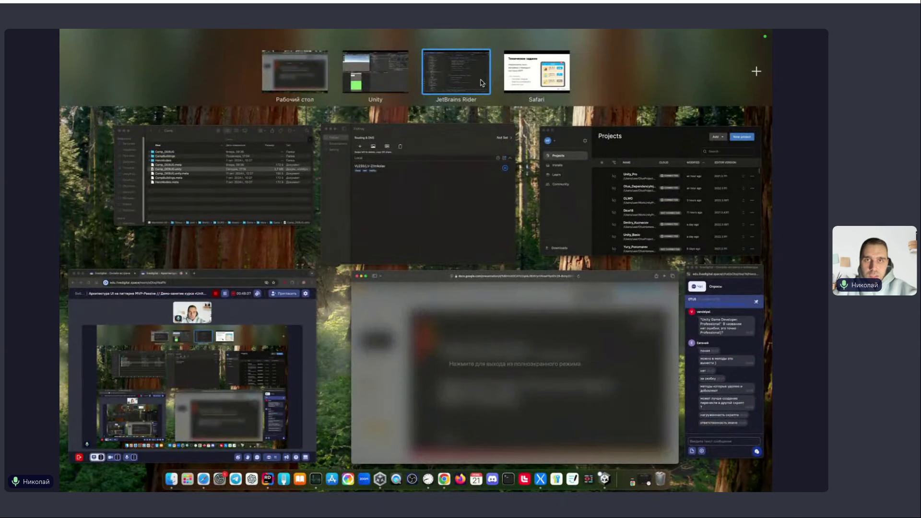
left_click(375, 73)
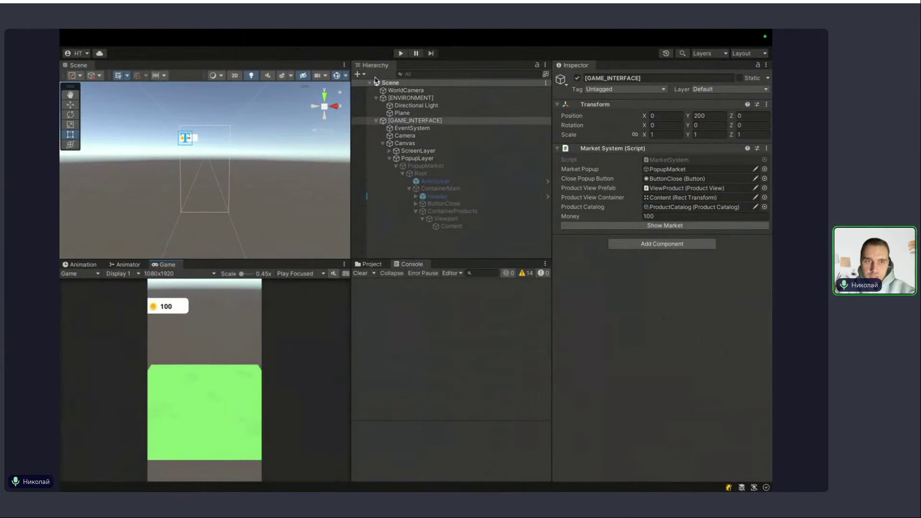
key("ctrl+p")
left_click(653, 225)
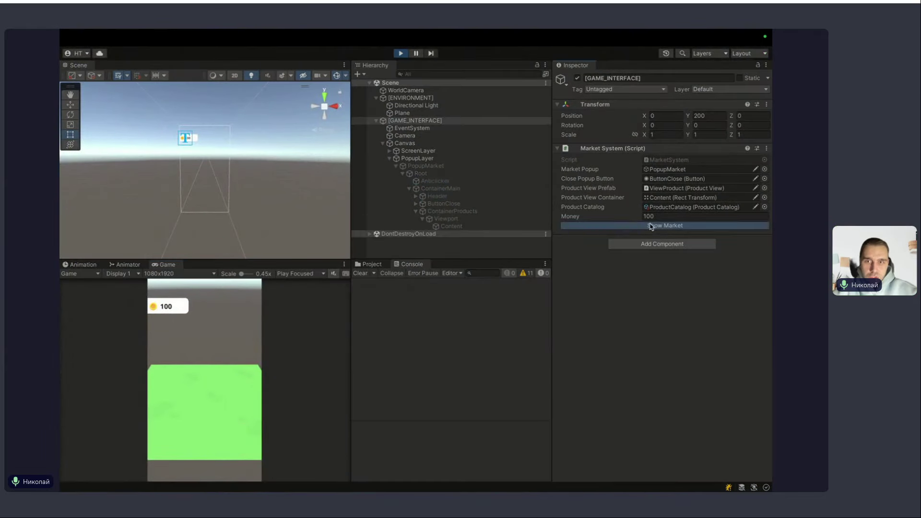
left_click(235, 355)
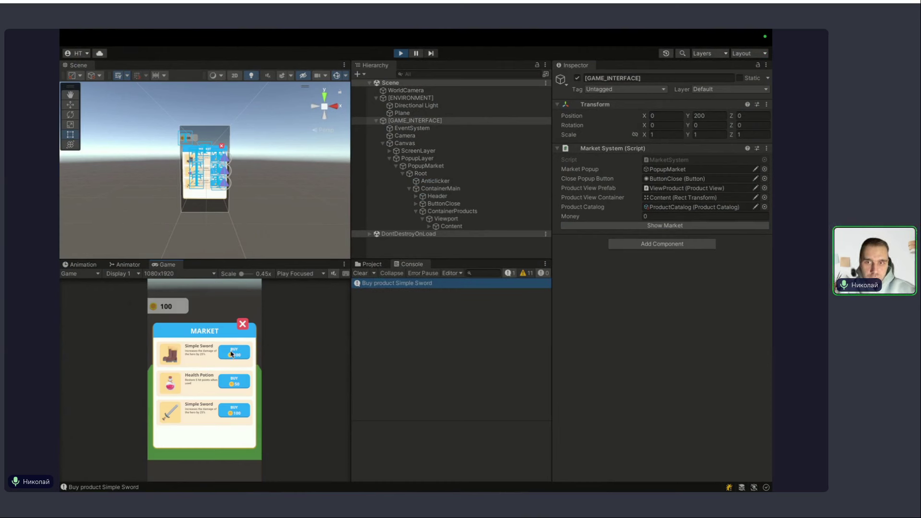
left_click(235, 355)
left_click(242, 357)
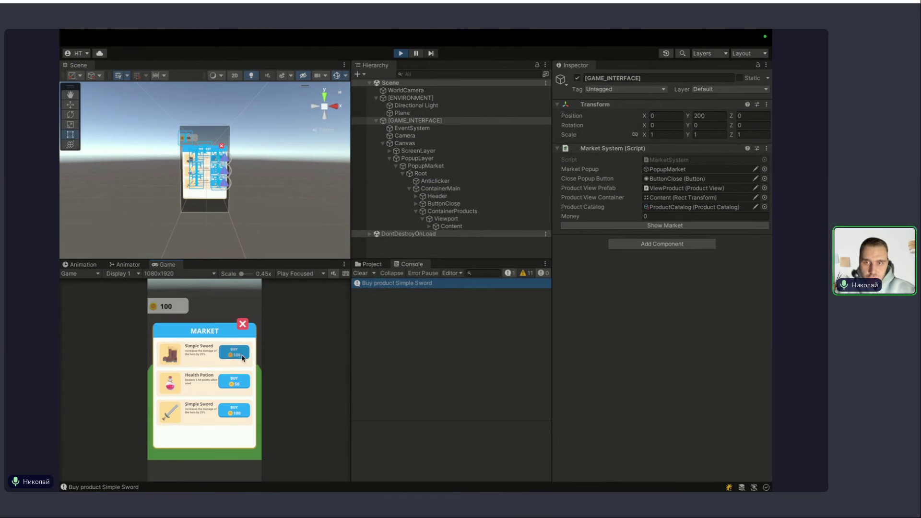
left_click(242, 329)
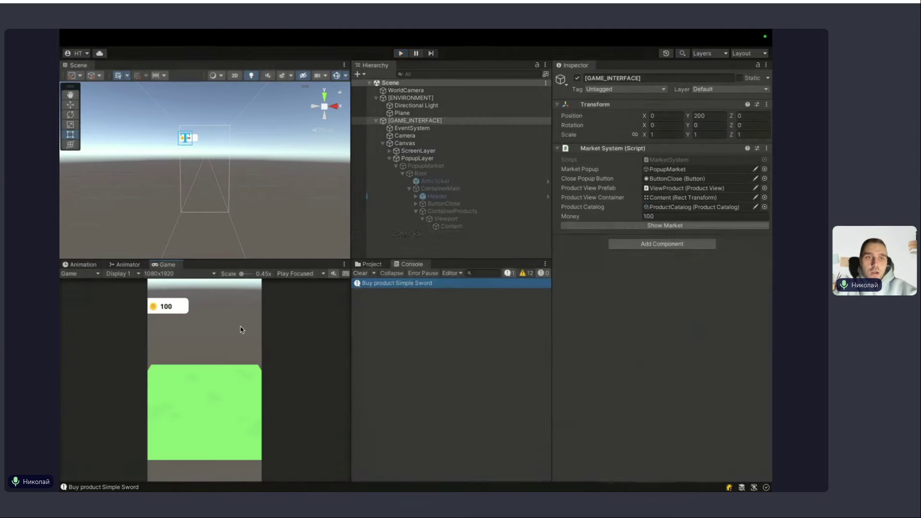
key("ctrl+Up")
In Rider, review the Money = 100 declaration and the money deduction line.
left_click(484, 88)
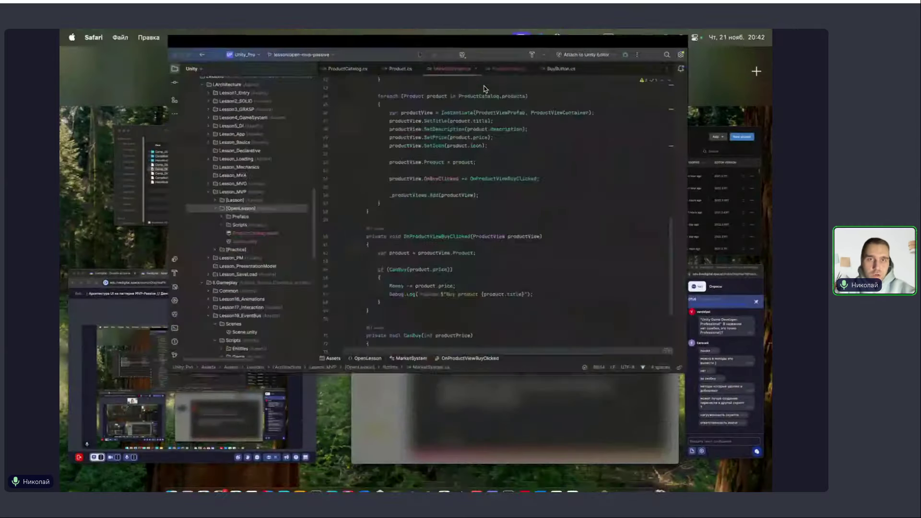
scroll(458, 345, "up", 3)
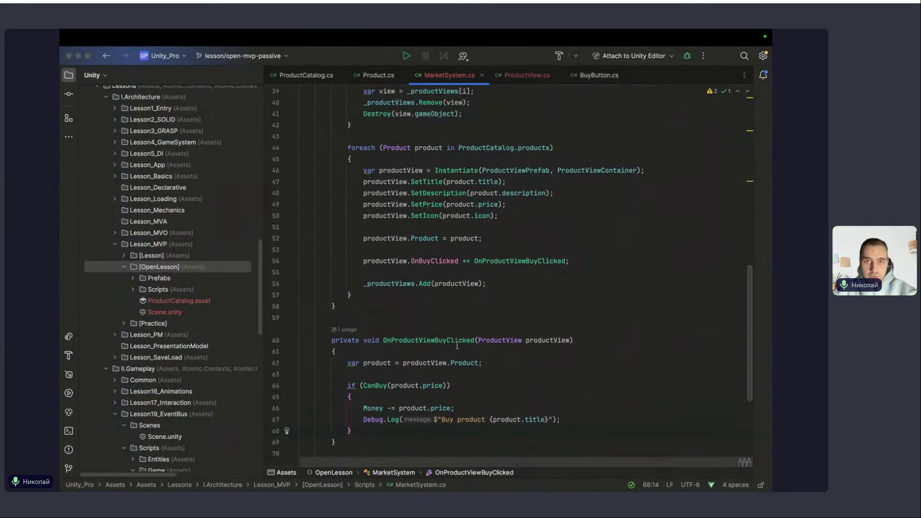
scroll(446, 312, "up", 5)
scroll(432, 270, "up", 4)
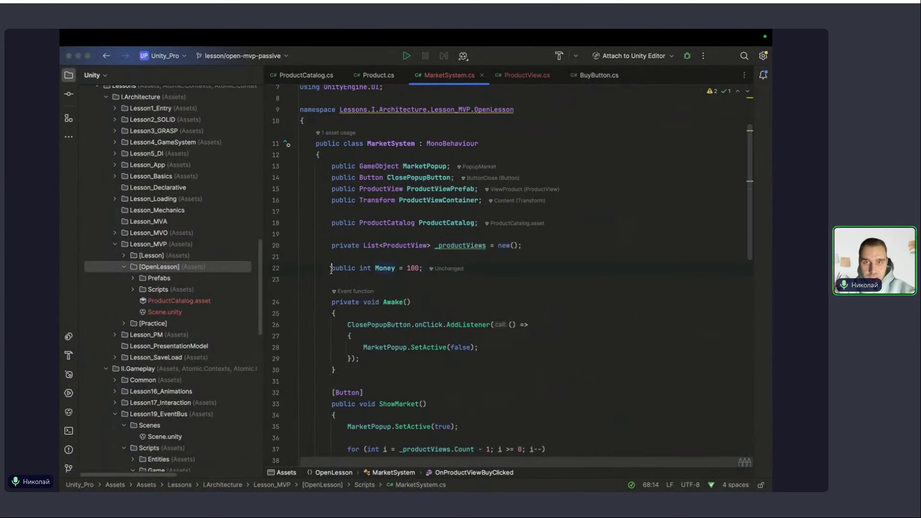
left_click_drag(331, 269, 425, 269)
scroll(425, 277, "down", 10)
scroll(456, 283, "up", 1)
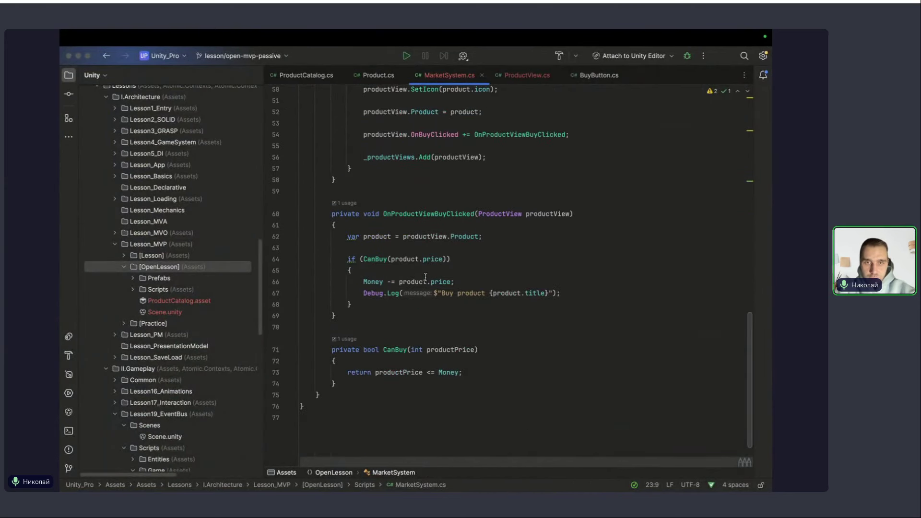
left_click(468, 283)
scroll(456, 285, "up", 5)
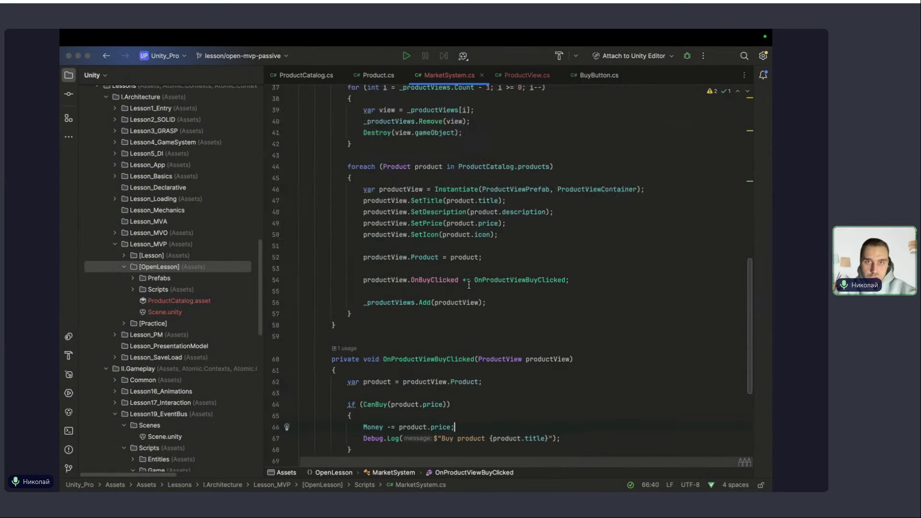
scroll(432, 284, "up", 4)
scroll(401, 284, "up", 3)
scroll(395, 276, "down", 8)
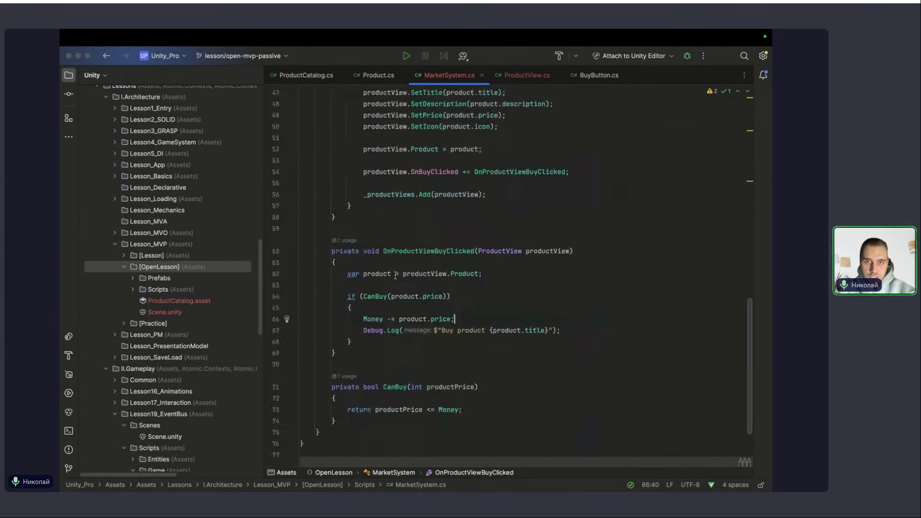
scroll(455, 263, "down", 1)
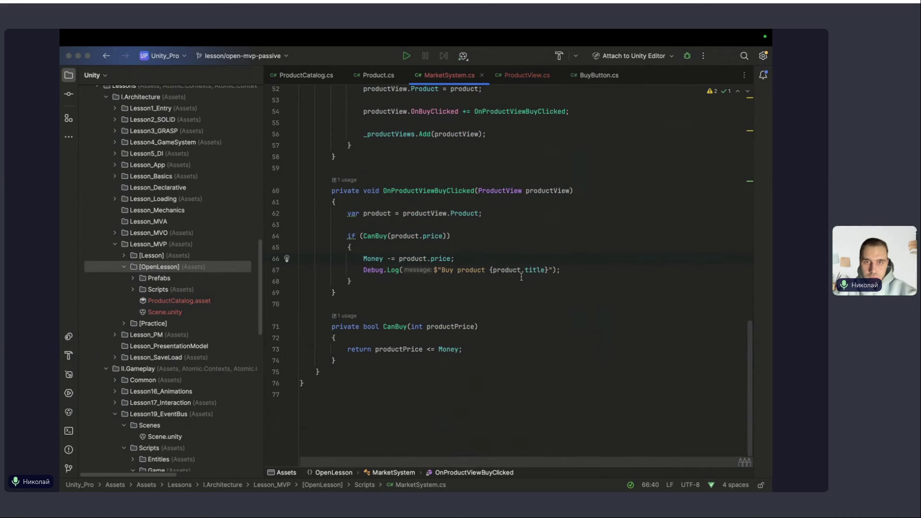
Call UpdateMoney() after the price deduction and generate its empty method.
key("Return")
type("Update")
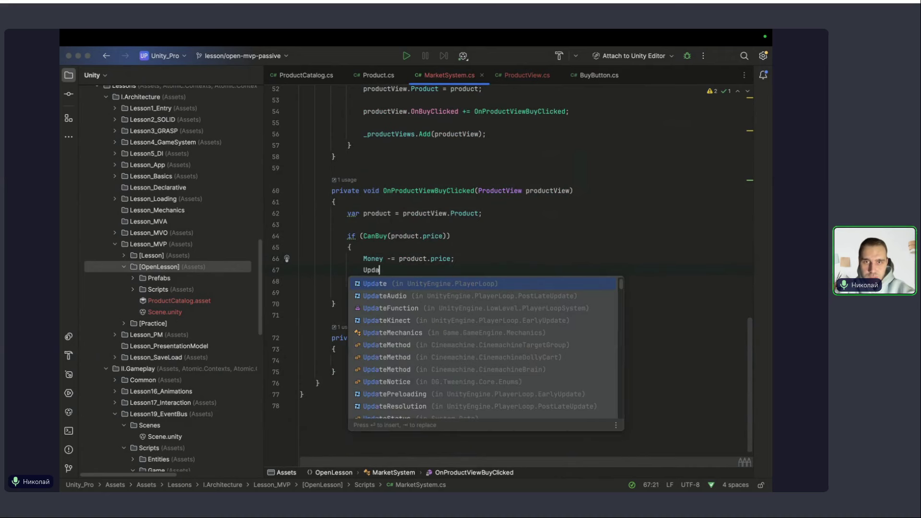
key("Escape")
type("Money();")
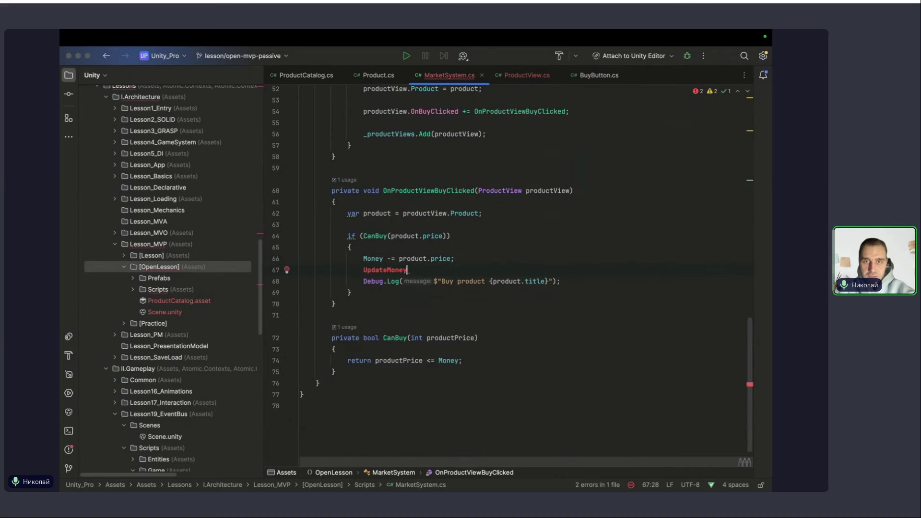
key("alt+Return")
key("Return")
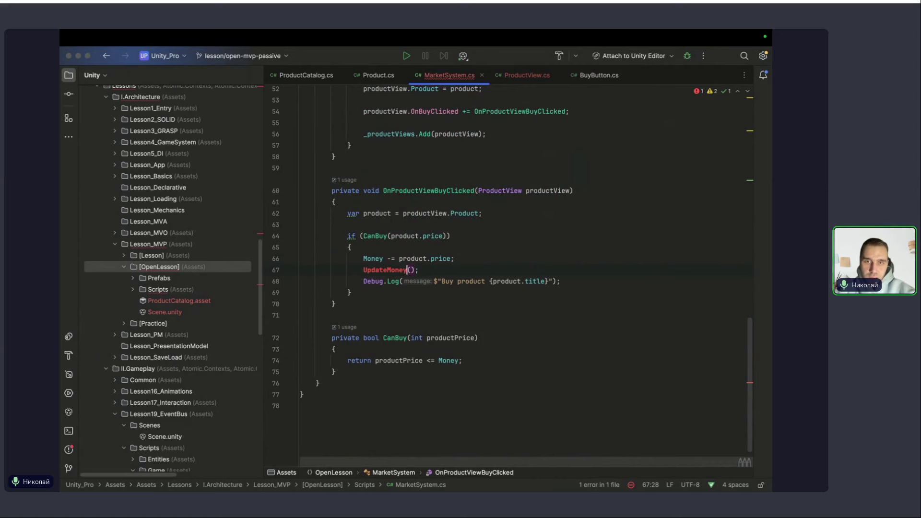
scroll(442, 322, "up", 15)
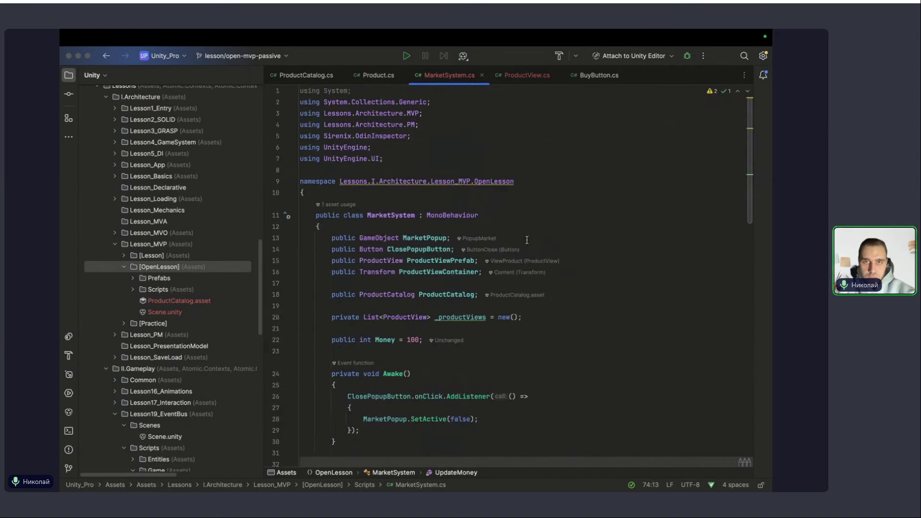
Add a public TMP_Text MoneyText field below Money.
left_click(442, 322)
key("Return")
type("public Tmp")
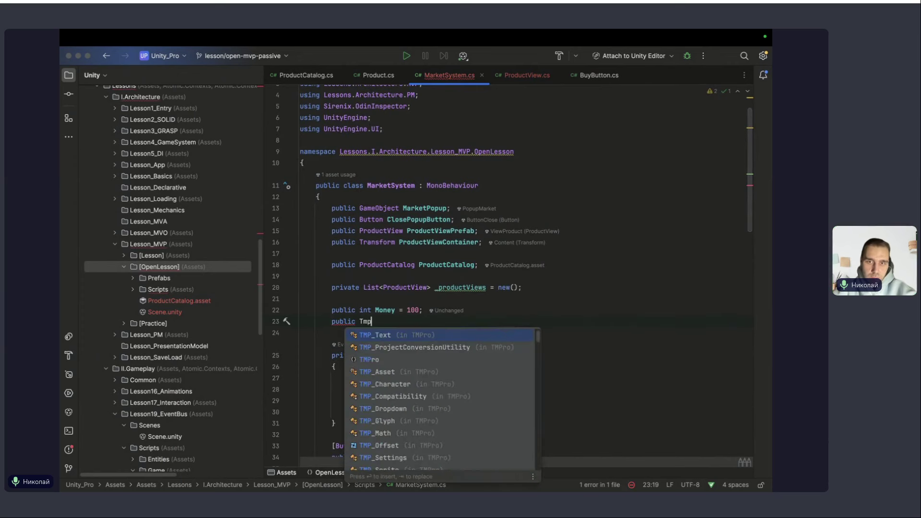
key("Return")
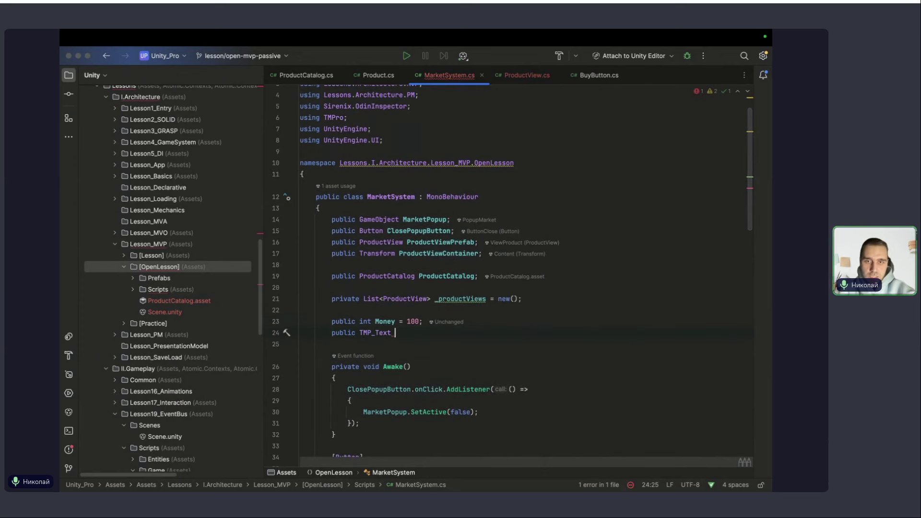
type("Money ")
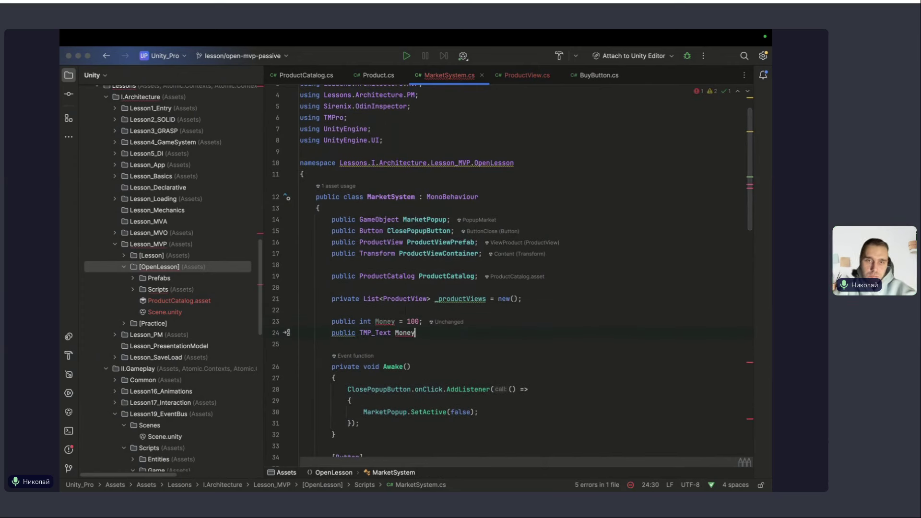
type("Text;")
Add an else branch to the purchase check that logs "Not enough money".
scroll(391, 266, "down", 15)
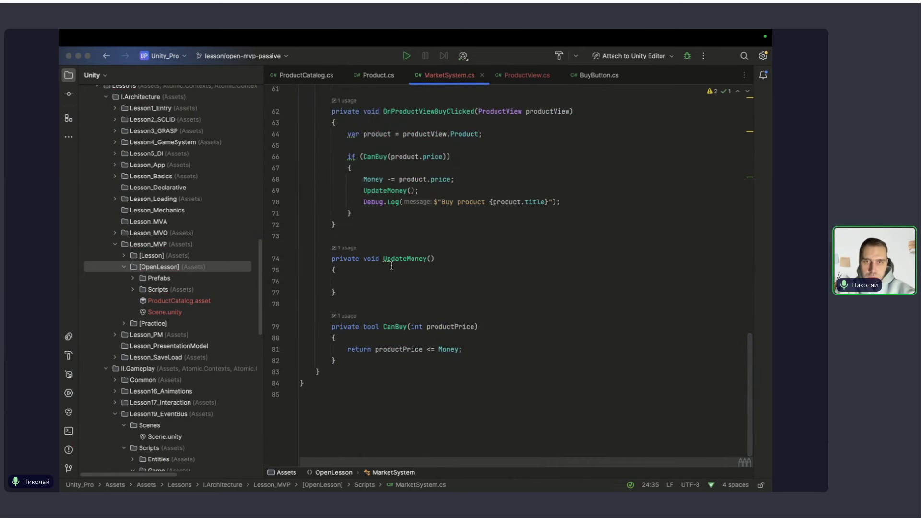
left_click_drag(392, 266, 398, 301)
scroll(398, 301, "up", 1)
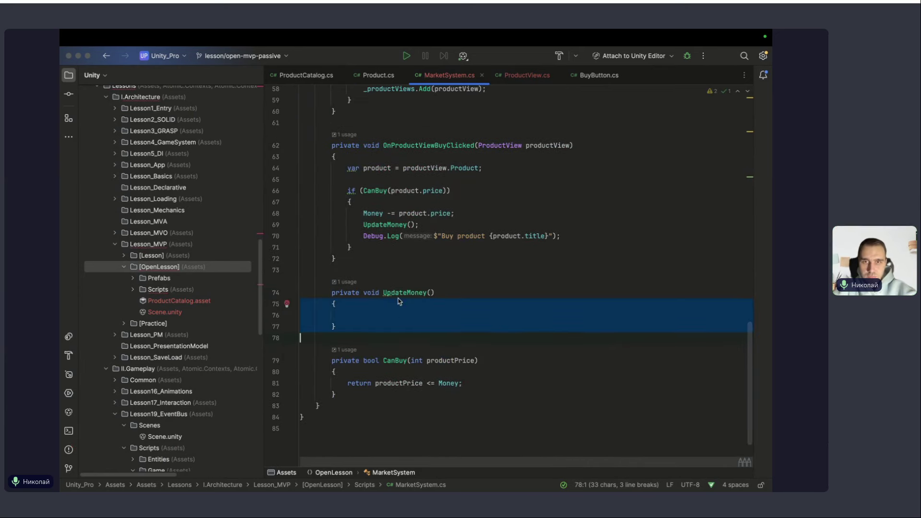
left_click(384, 247)
key("Return")
type("else")
key("Return")
type("{ D")
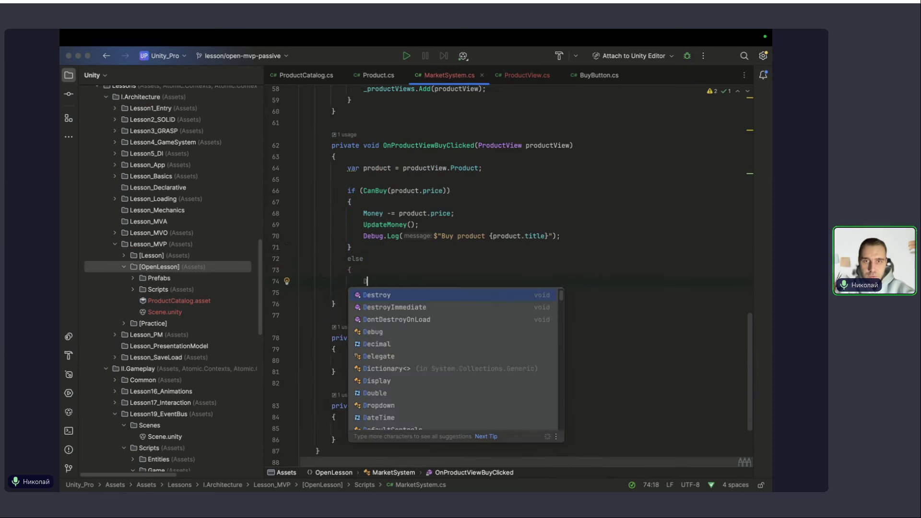
type("ebug.Log(\"No")
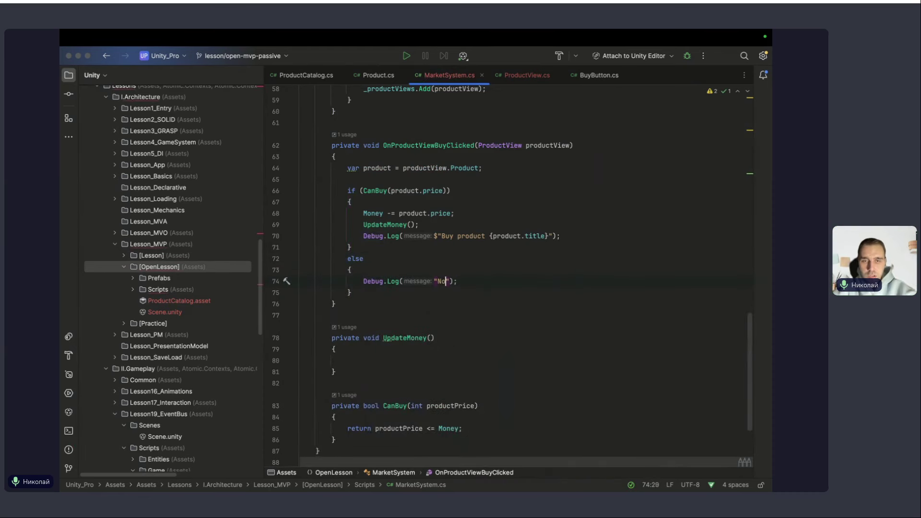
type("t enough mo")
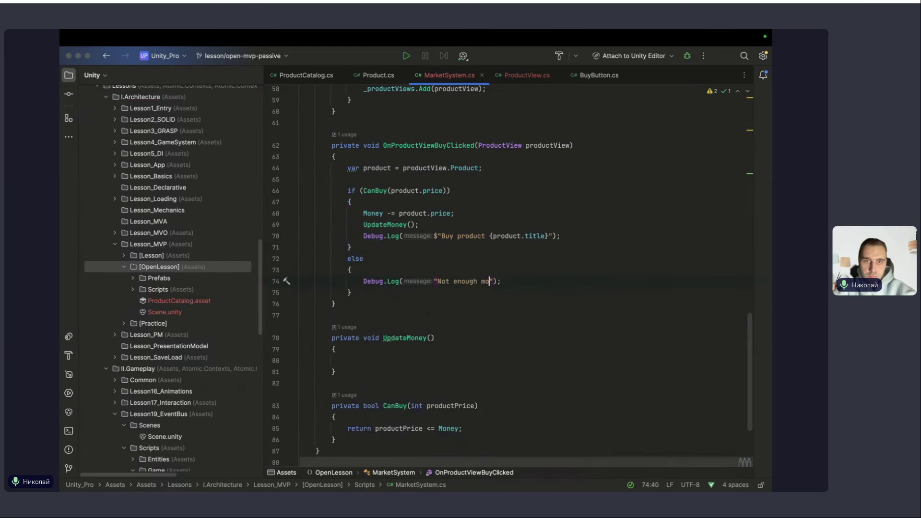
type("ey")
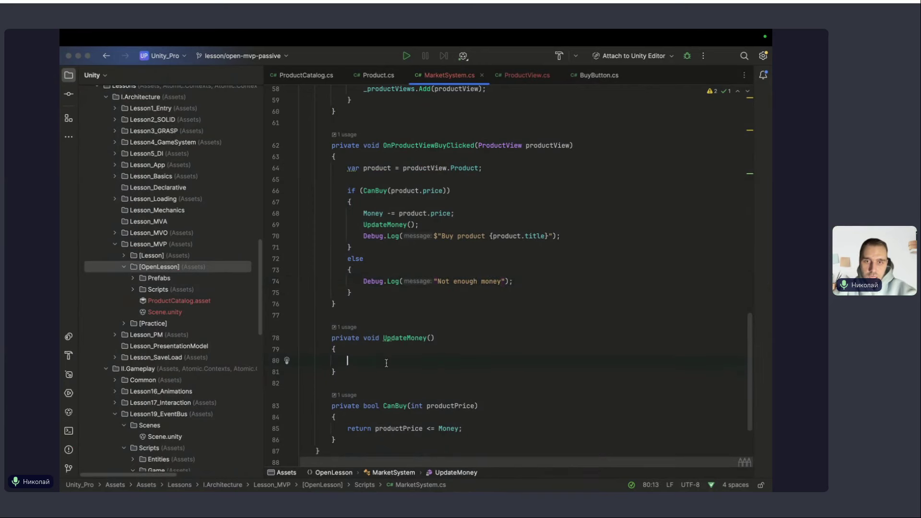
Make UpdateMoney call MoneyText.SetText(Money.ToString()).
scroll(386, 363, "down", 1)
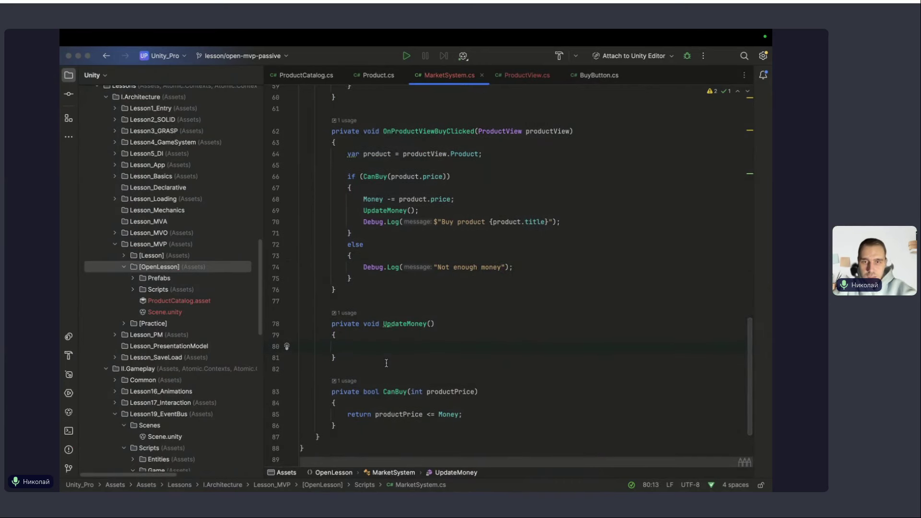
type("_")
key("BackSpace")
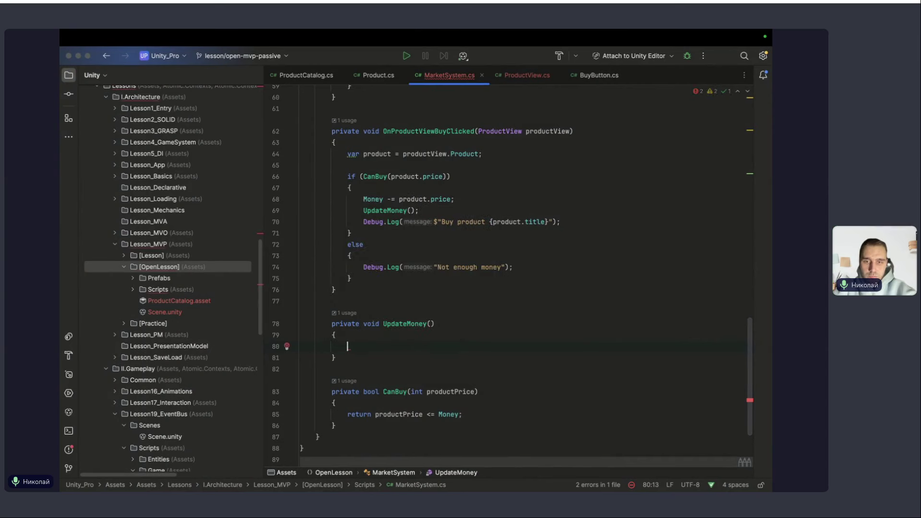
type("Mo")
key("Return")
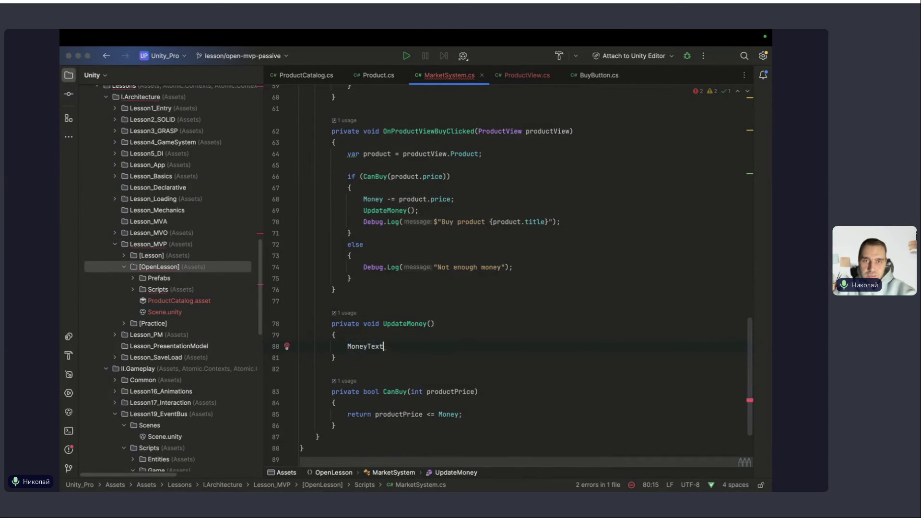
type(".set")
key("Return")
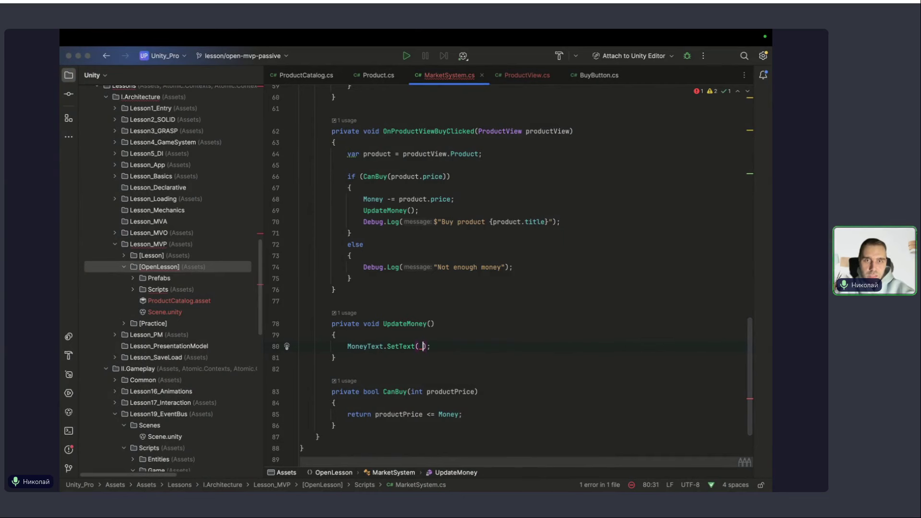
type("Money.ToString()")
left_click(475, 337)
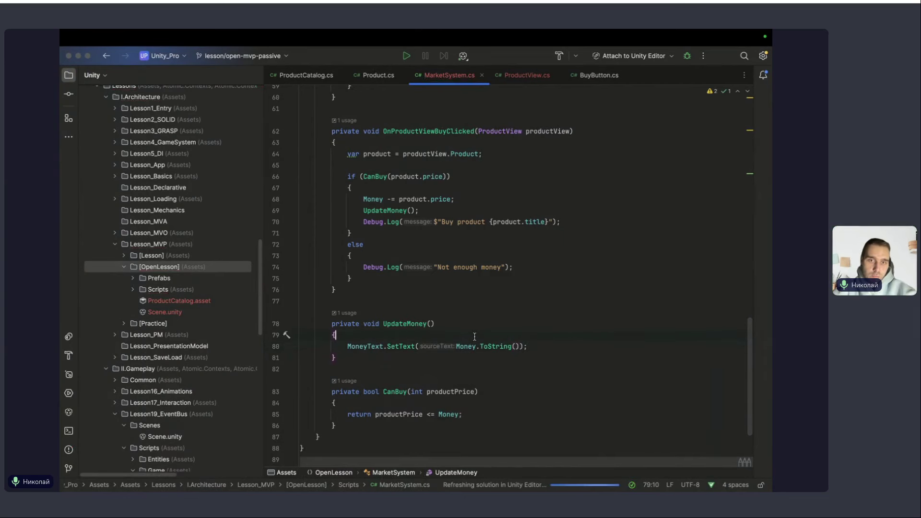
key("ctrl+Up")
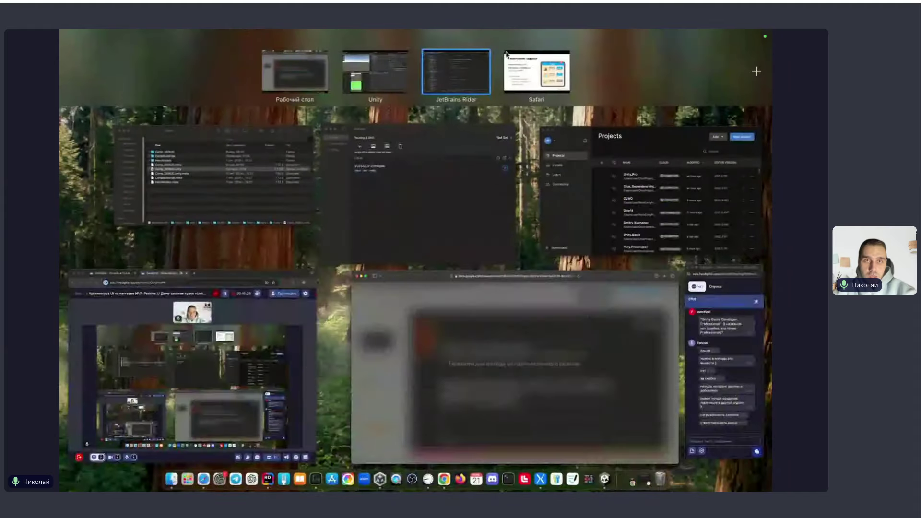
Let Unity reload the scripts, then return to Rider's BuyButton.cs tab.
left_click(463, 305)
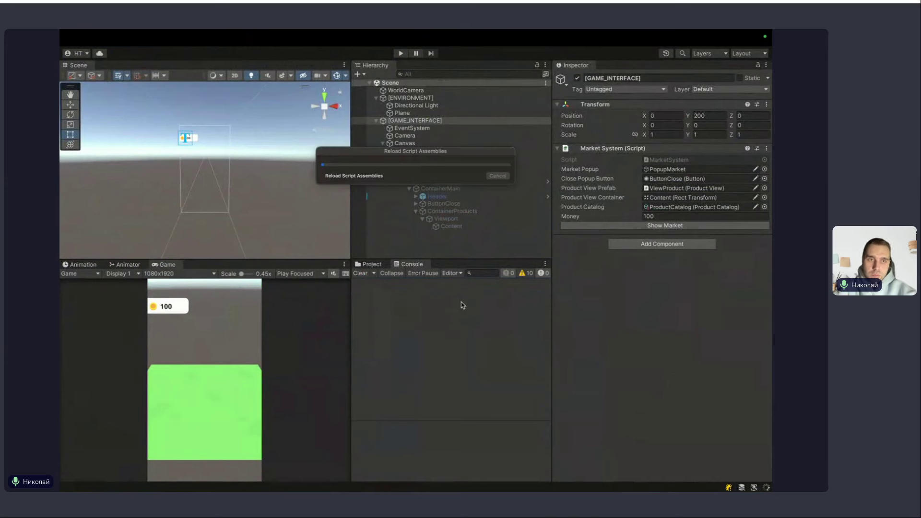
key("ctrl+Up")
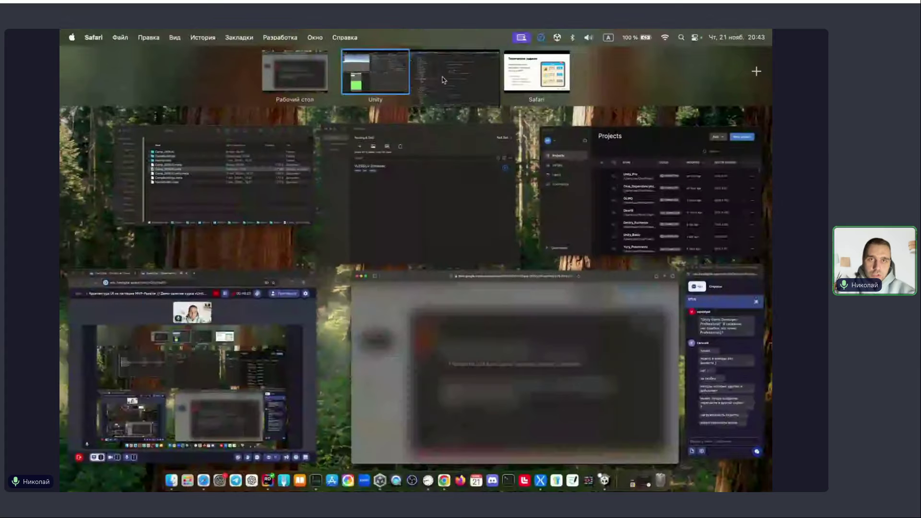
left_click(495, 78)
left_click(590, 79)
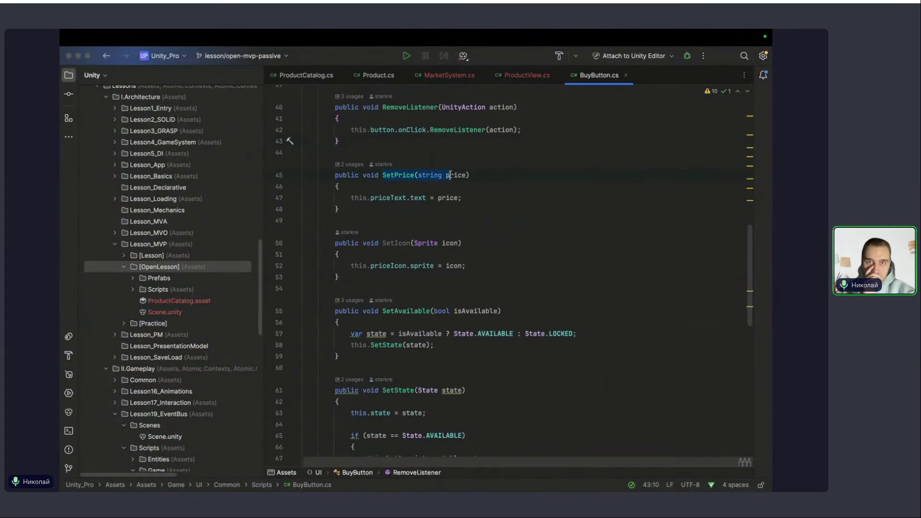
scroll(408, 202, "down", 5)
scroll(349, 229, "up", 6)
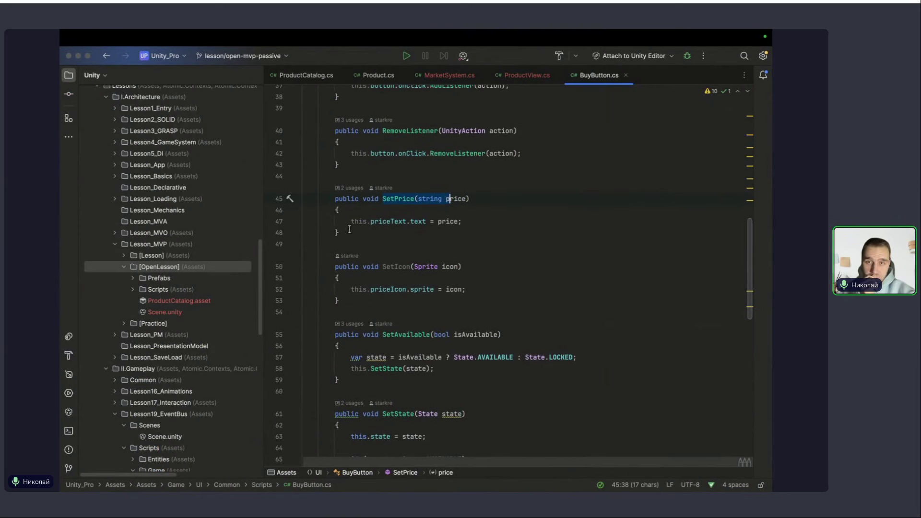
left_click_drag(336, 197, 344, 235)
left_click(349, 231)
scroll(348, 231, "down", 2)
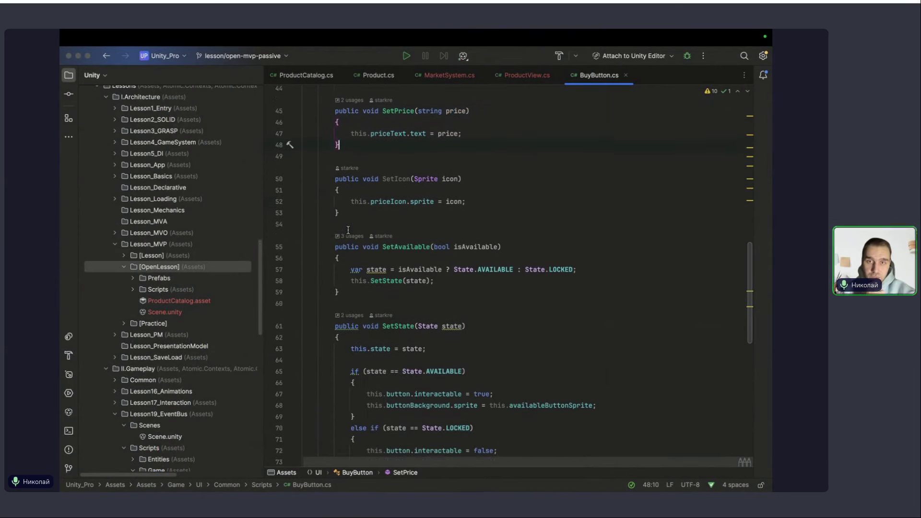
scroll(340, 212, "down", 2)
left_click_drag(331, 178, 332, 237)
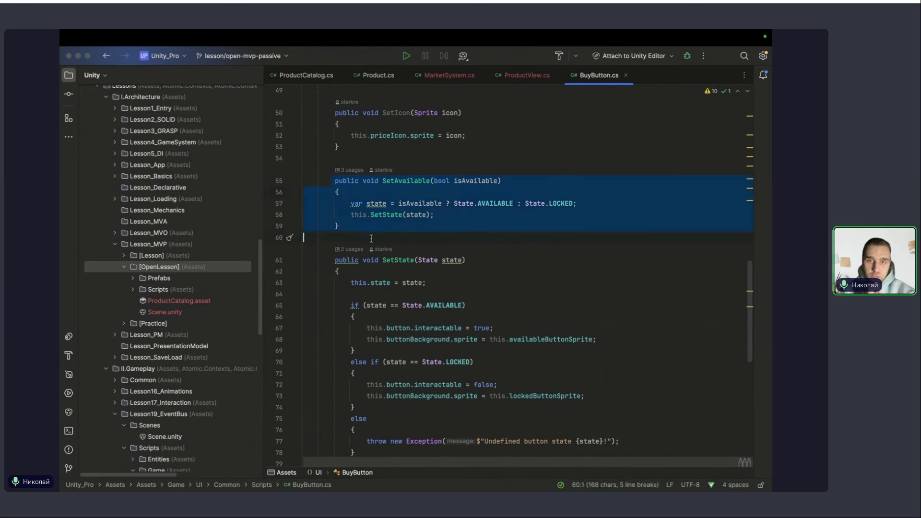
left_click(331, 238)
scroll(365, 240, "down", 8)
scroll(371, 239, "up", 4)
scroll(371, 238, "up", 4)
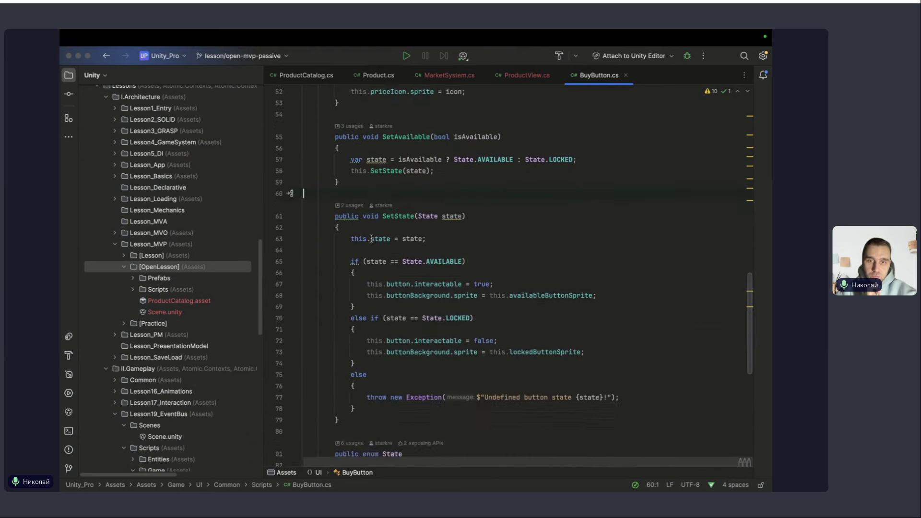
scroll(371, 238, "down", 7)
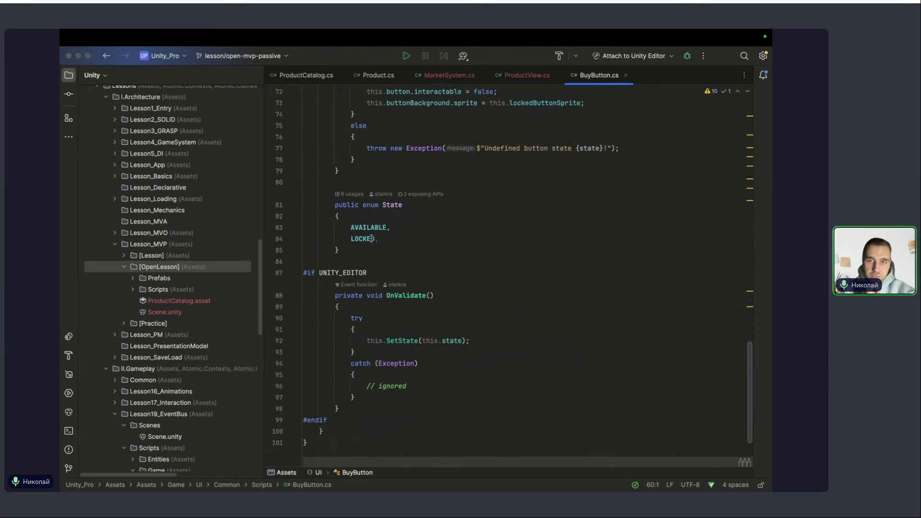
key("super+Tab")
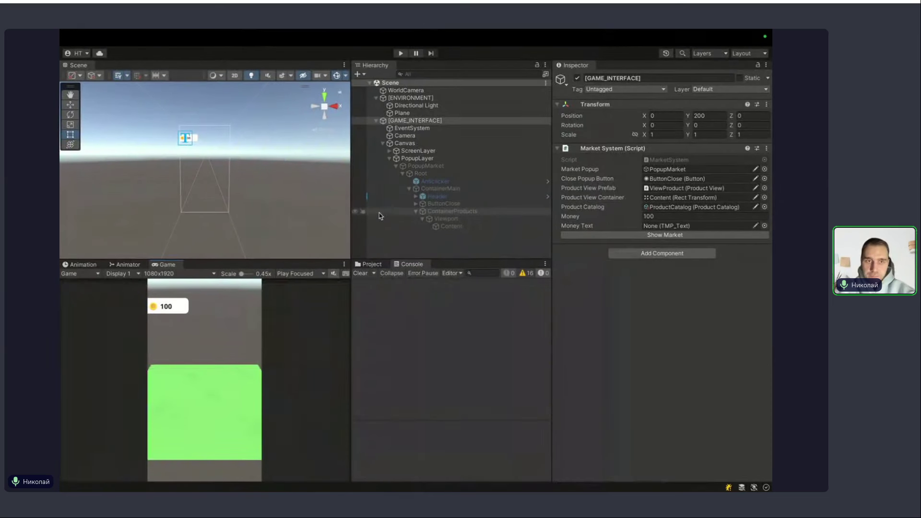
Assign the TextMoney object as the Market System's Money Text.
left_click(390, 151)
left_click(412, 175)
left_click_drag(717, 223, 717, 225)
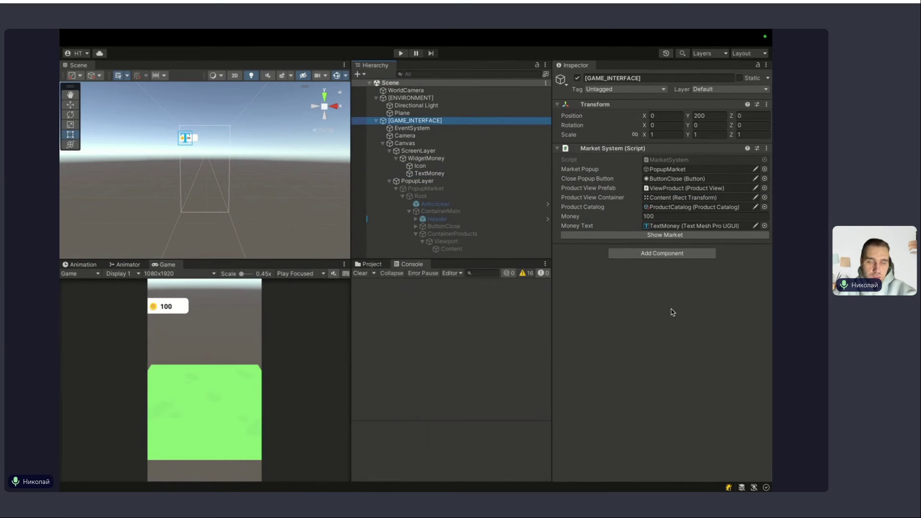
Test a Simple Sword purchase in Play mode, with the balance dropping to 0, then return to Rider.
key("ctrl+p")
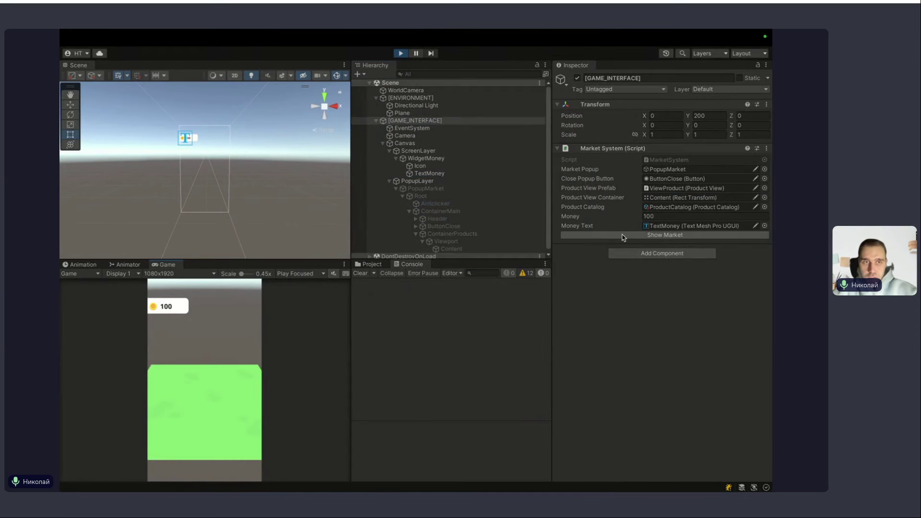
left_click(624, 235)
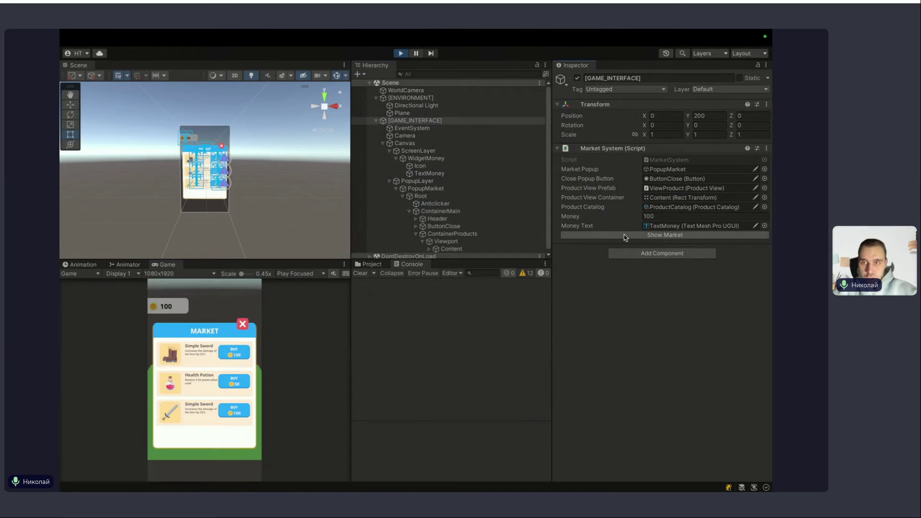
left_click(237, 355)
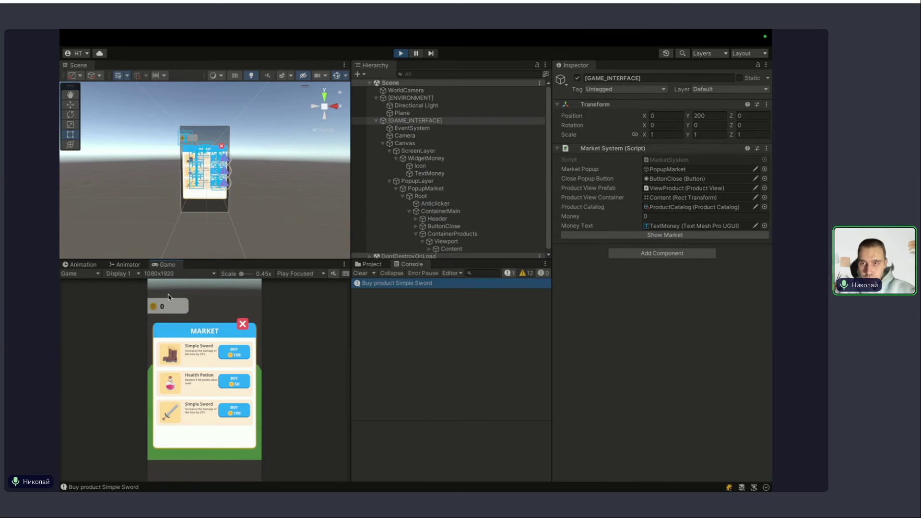
left_click(243, 325)
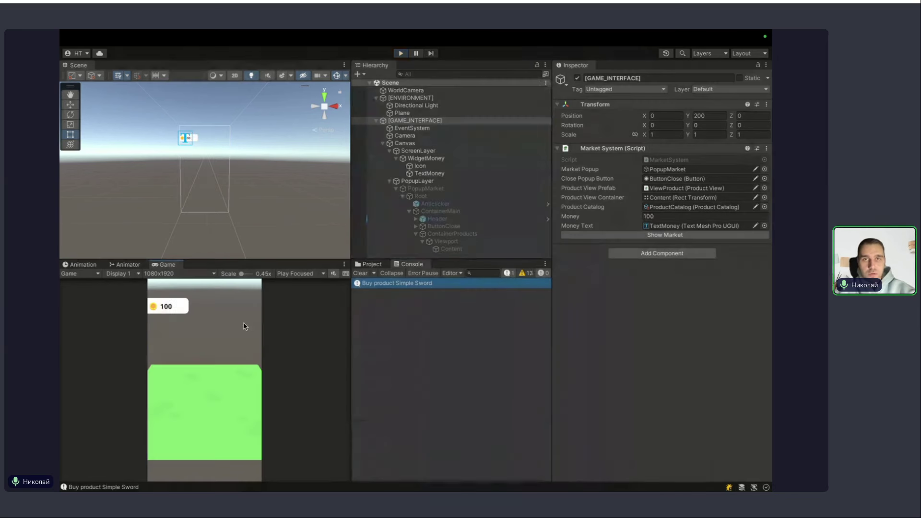
key("ctrl+Up")
left_click(413, 197)
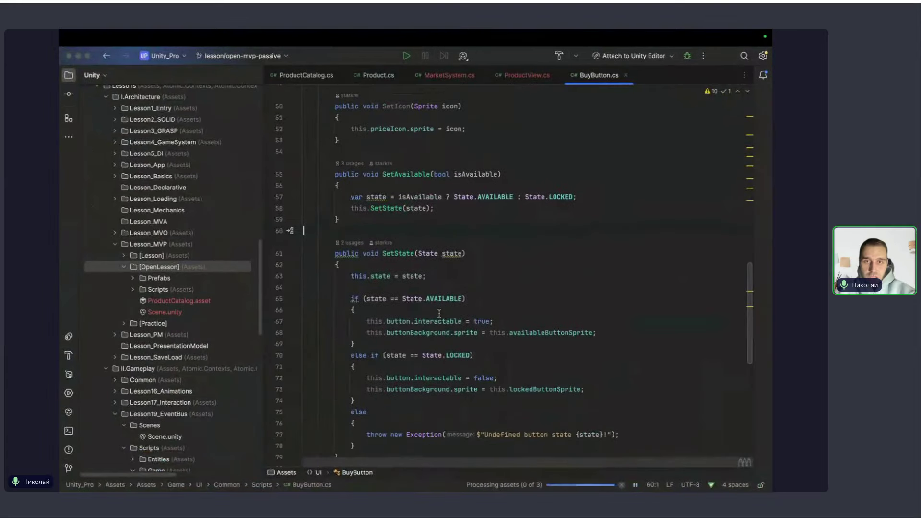
In MarketSystem.cs, call productView.DeactiveBuyButton() above UpdateMoney() and generate the method stub in ProductView.
left_click(446, 77)
scroll(402, 326, "up", 1)
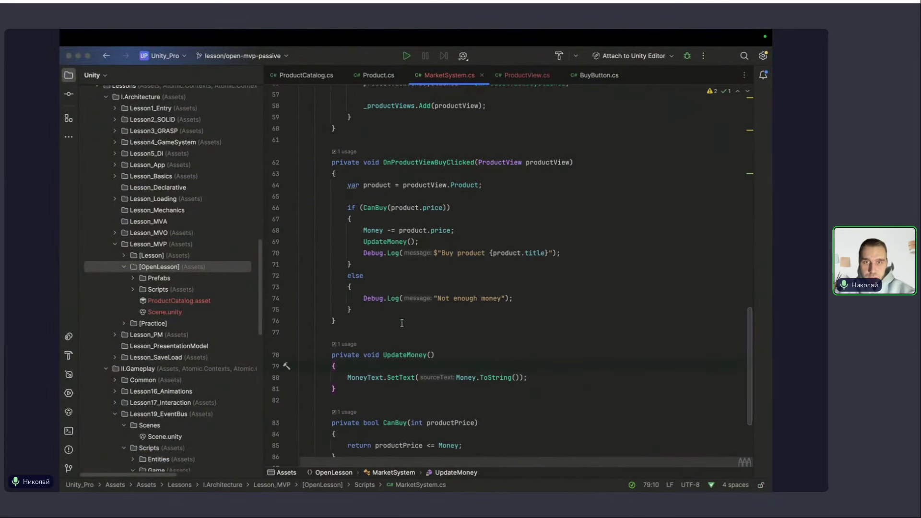
key("super+alt+Return")
type("pr")
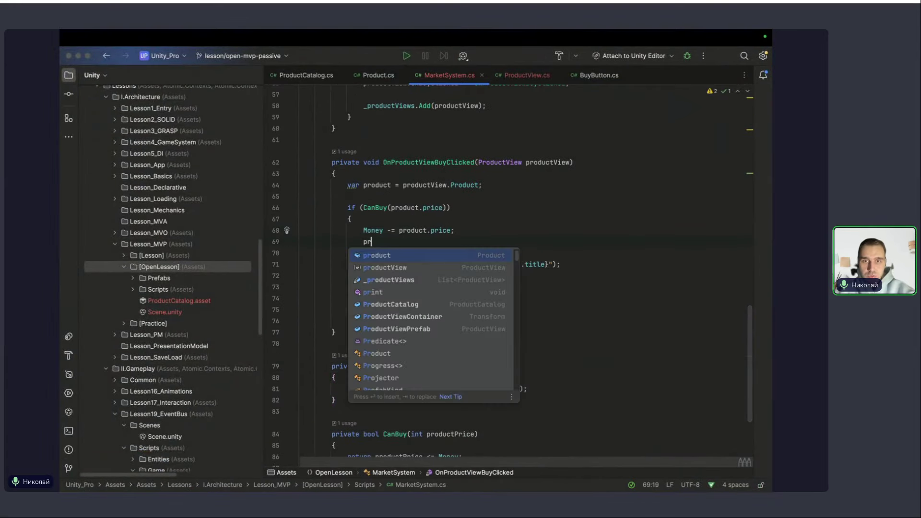
type("oductView.")
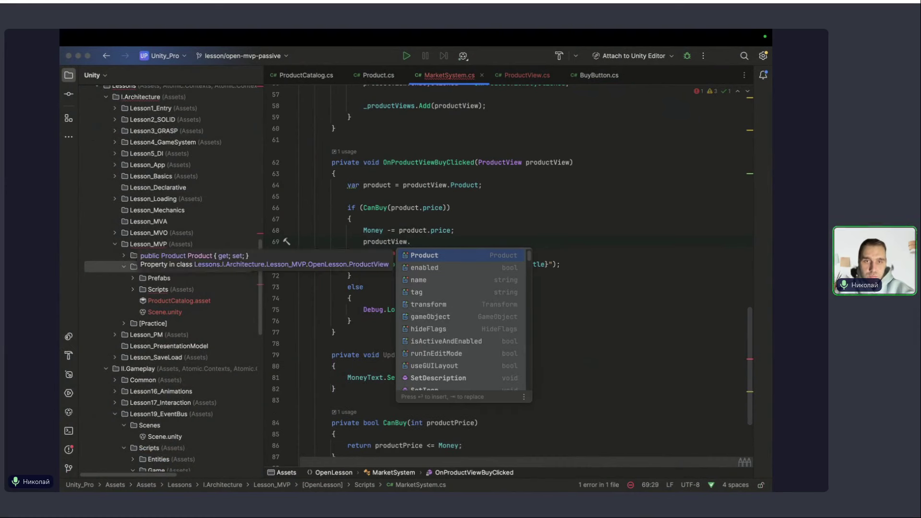
type("Se")
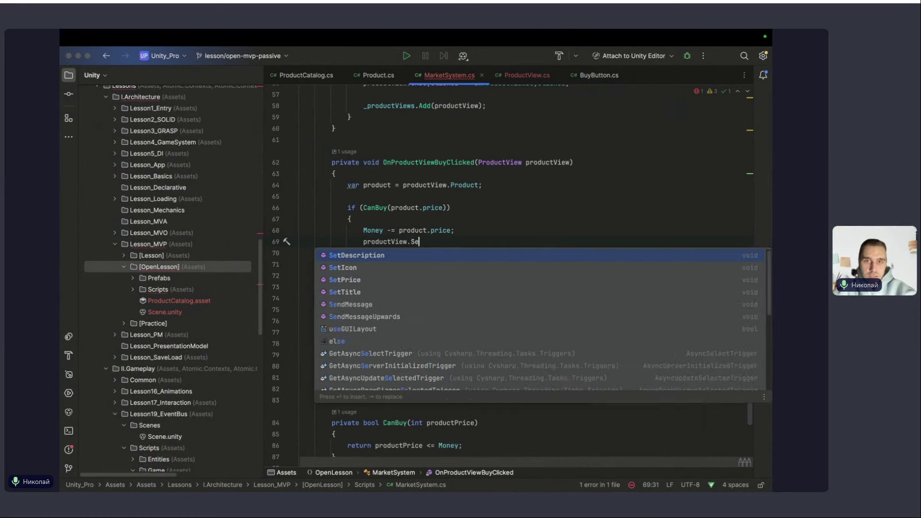
type("t")
key("Escape")
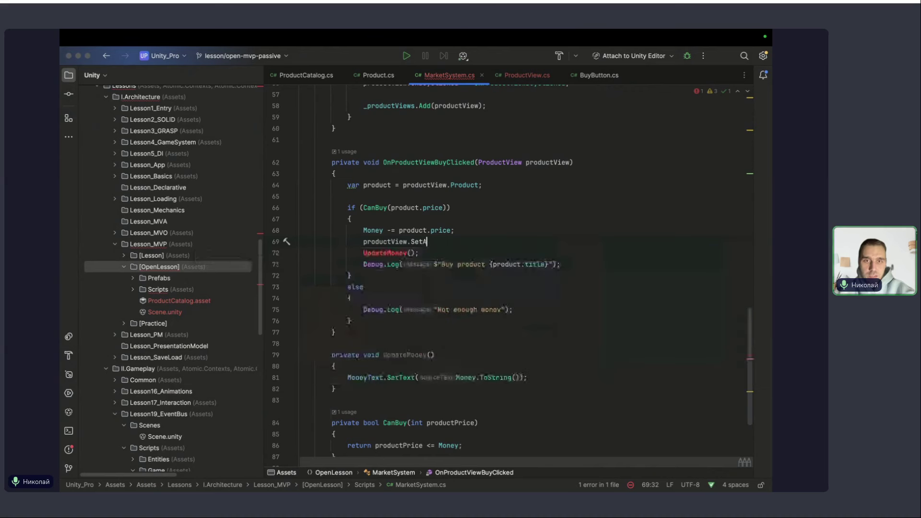
type(".")
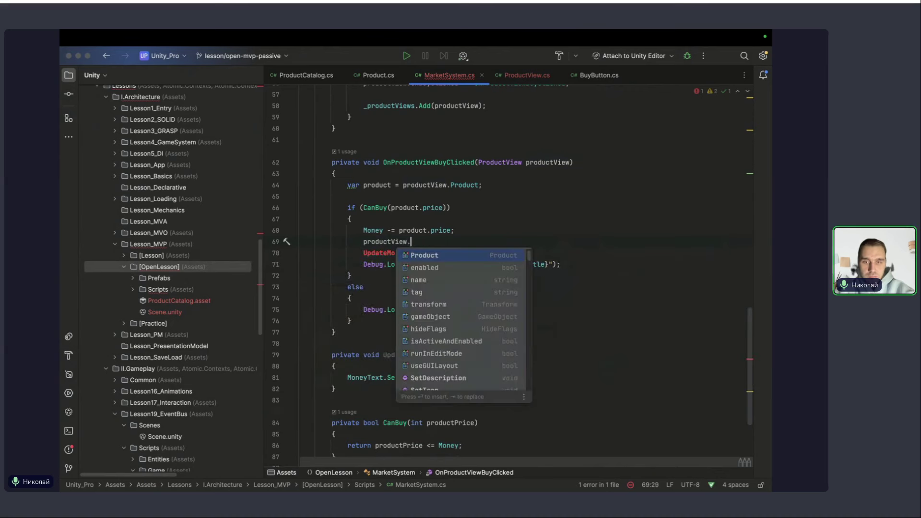
type("DeactiveBut")
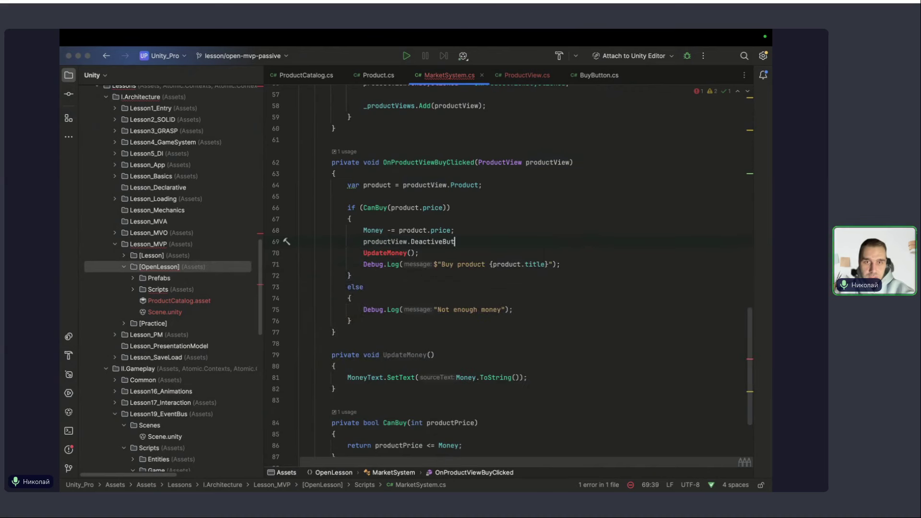
type("ton();")
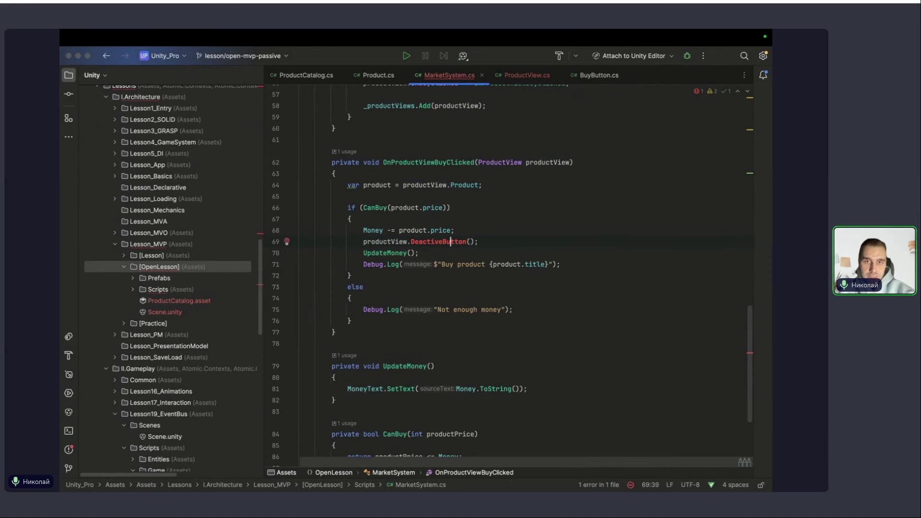
type("yBu")
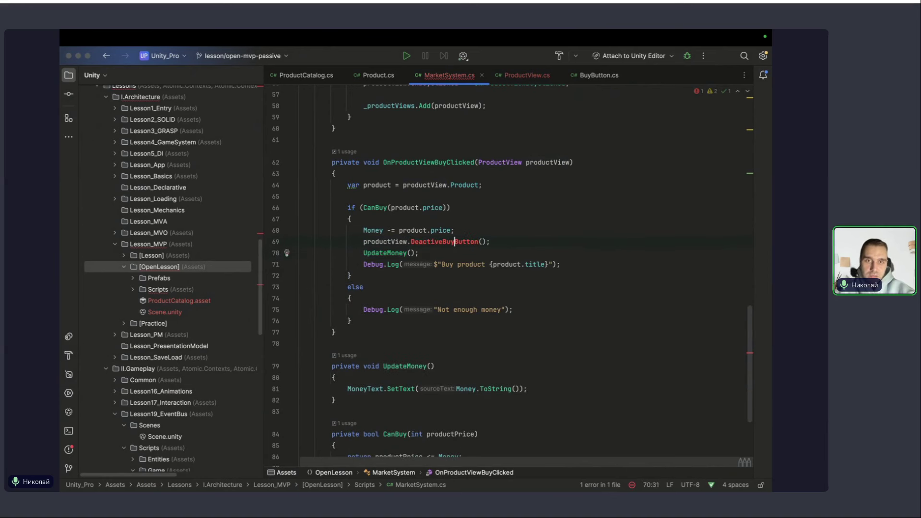
key("alt+Return")
key("Return")
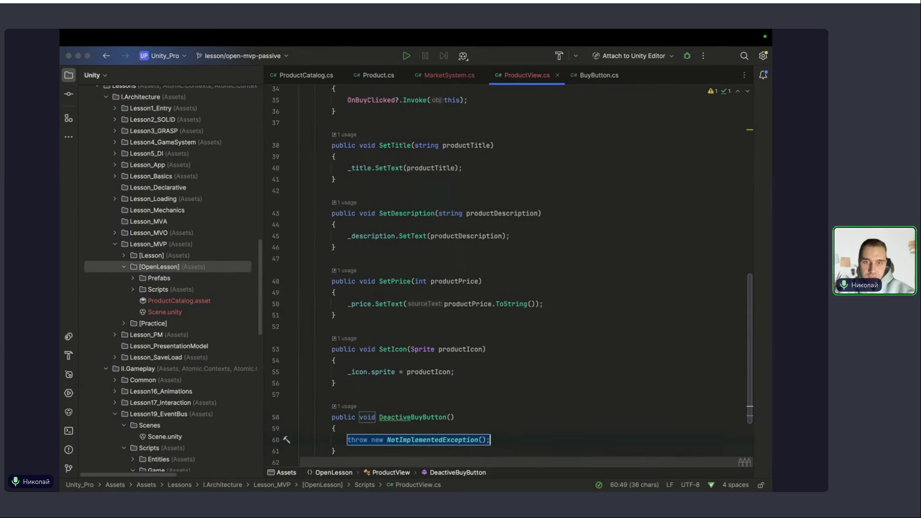
Remove the placeholder exception and rename the method to DeactivateBuyButton everywhere.
key("BackSpace")
key("shift+F6")
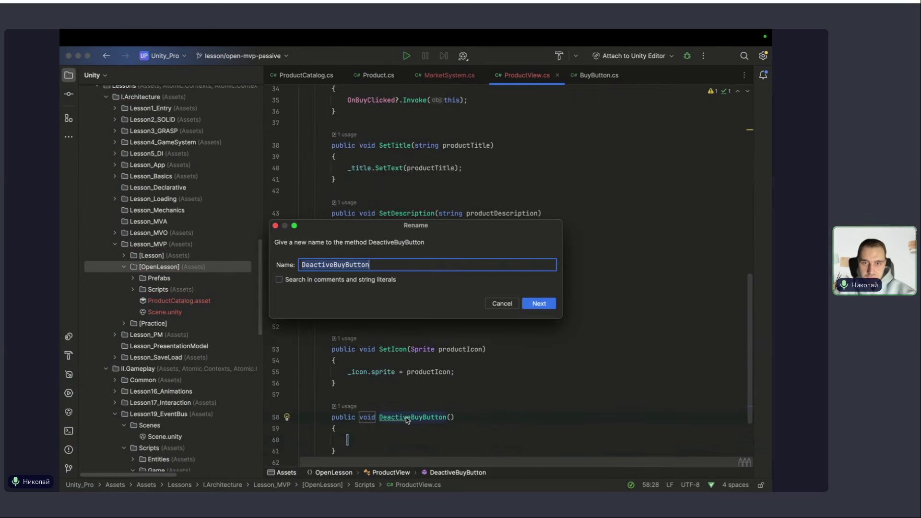
left_click(316, 269)
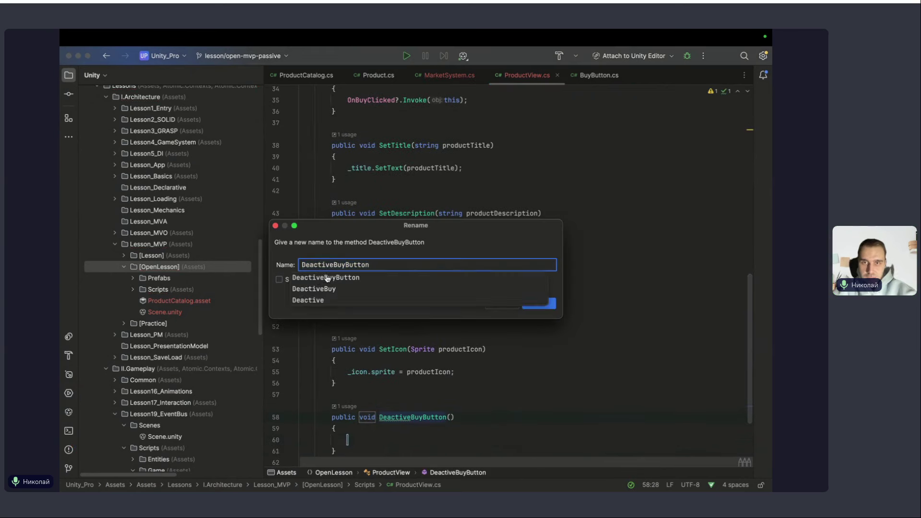
left_click(327, 277)
key("Return")
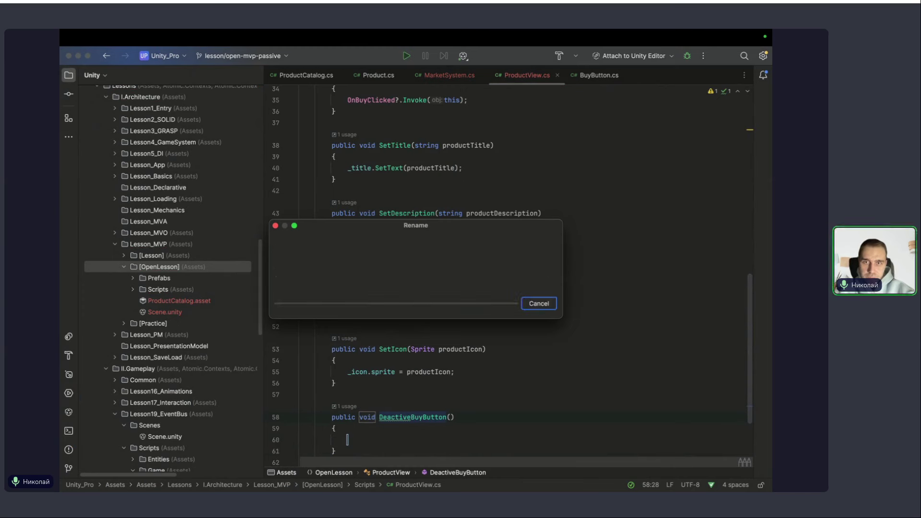
Make DeactivateBuyButton call _button.SetAvailable(false) to lock the button.
scroll(374, 442, "down", 2)
type("_b")
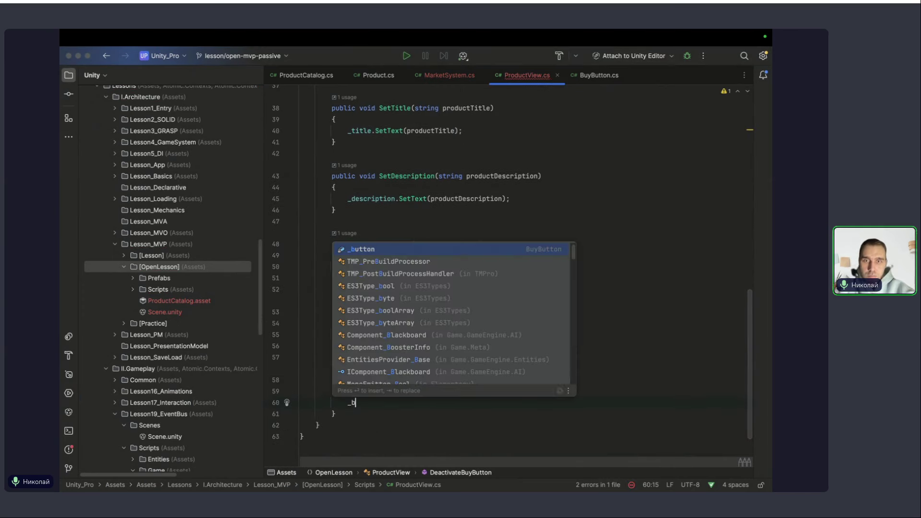
key("Return")
type(".")
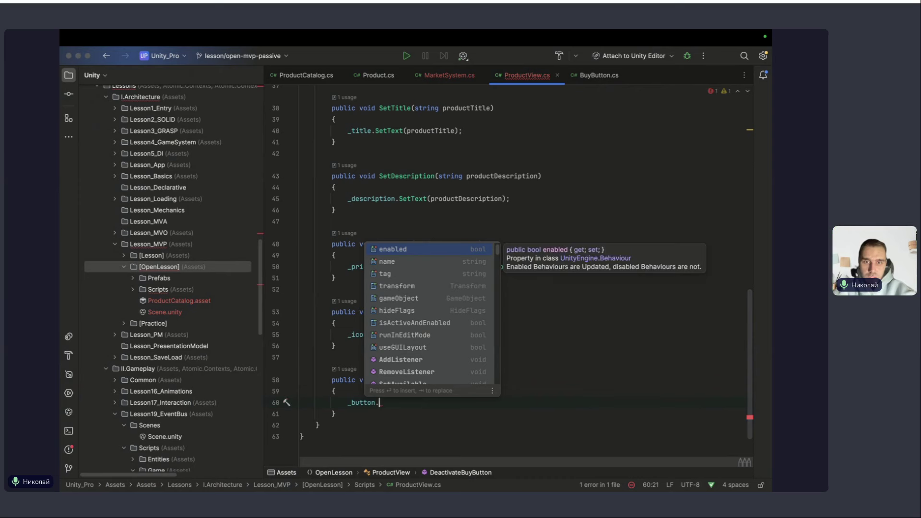
type("re")
key("BackSpace")
key("BackSpace")
type("set")
key("Return")
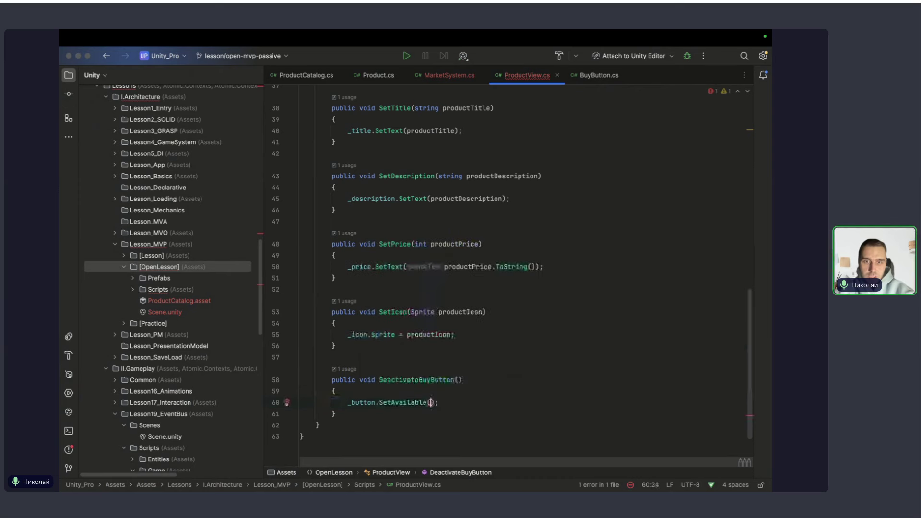
type("f")
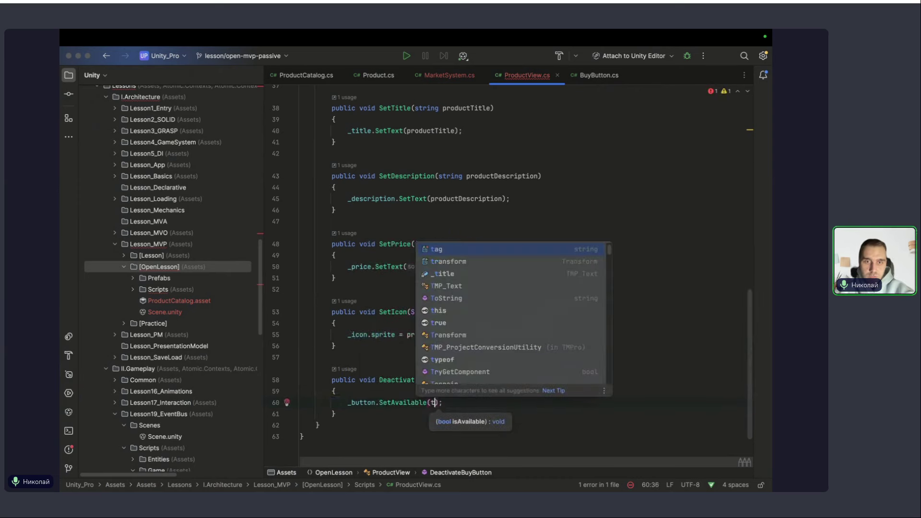
type("a")
key("Return")
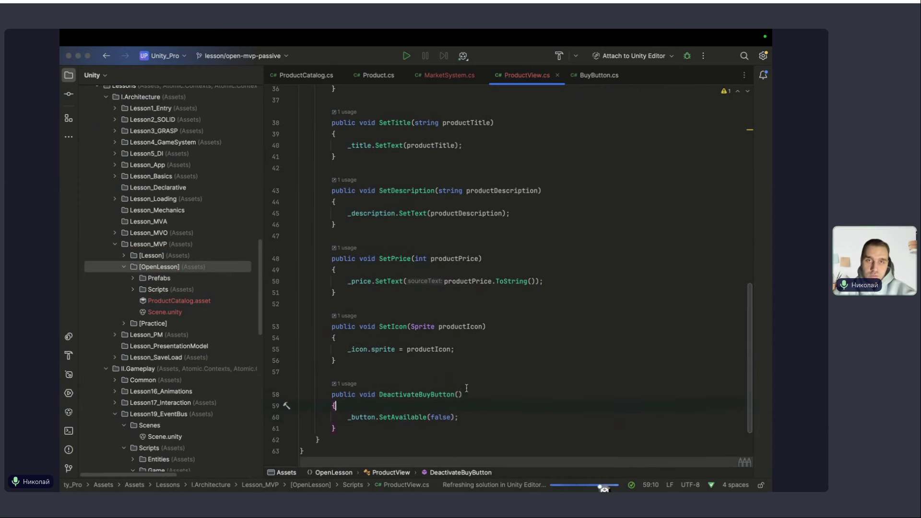
Return to the MarketSystem.cs call site, then switch to Unity so scripts recompile.
left_click(431, 380, "super")
key("ctrl+Up")
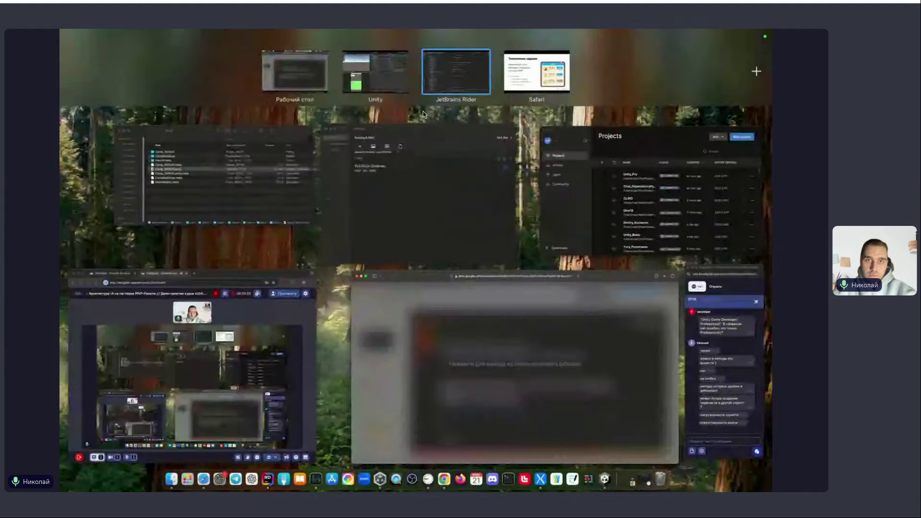
left_click(424, 219)
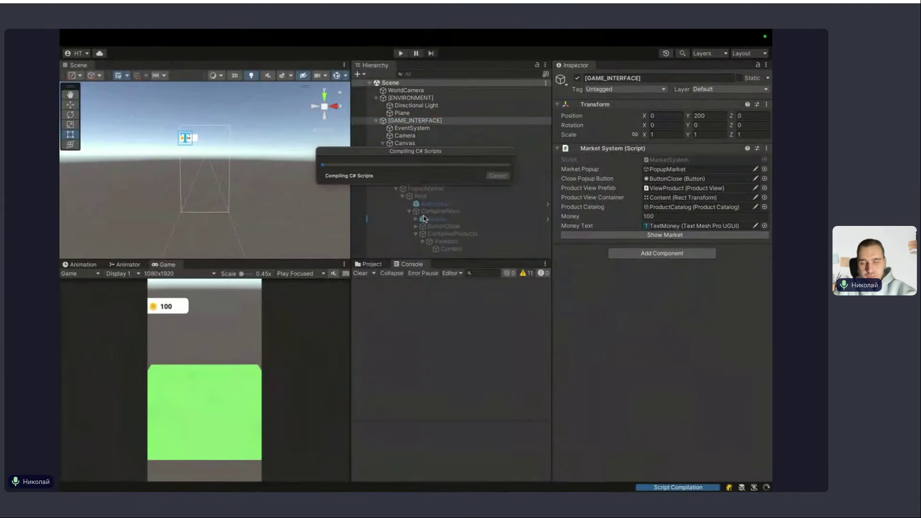
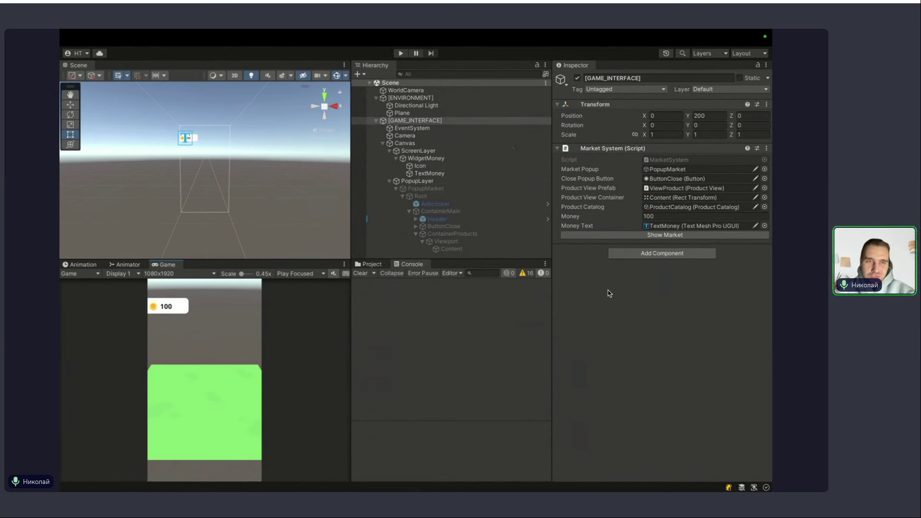
Play-test the market: buy the Simple Sword for 100, then retry purchases with no money left.
key("ctrl+p")
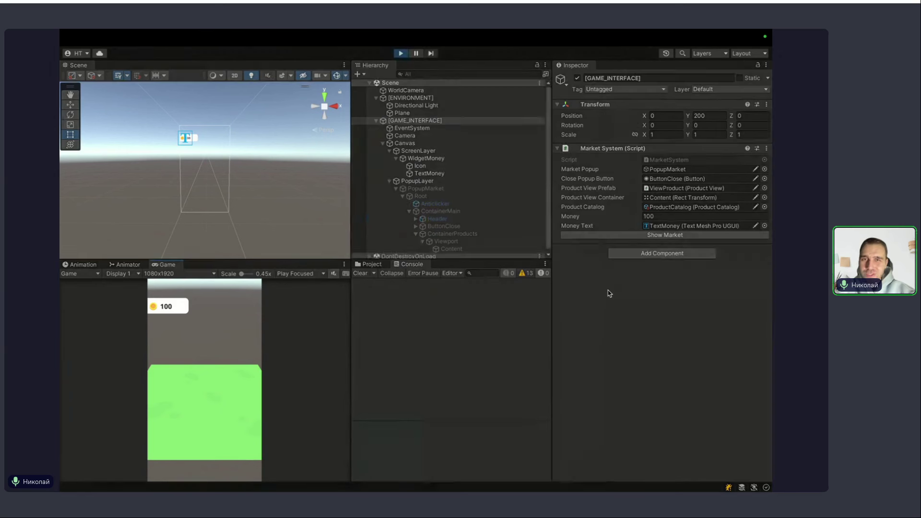
left_click(658, 235)
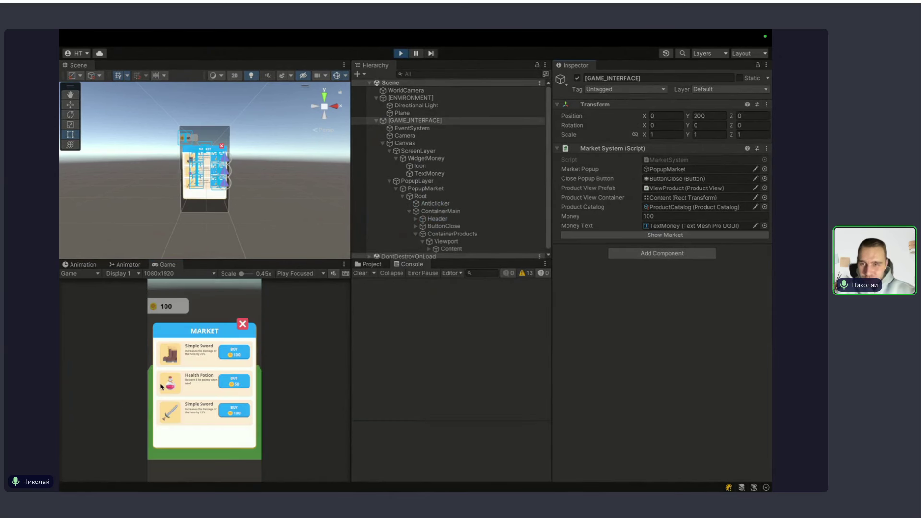
left_click(234, 355)
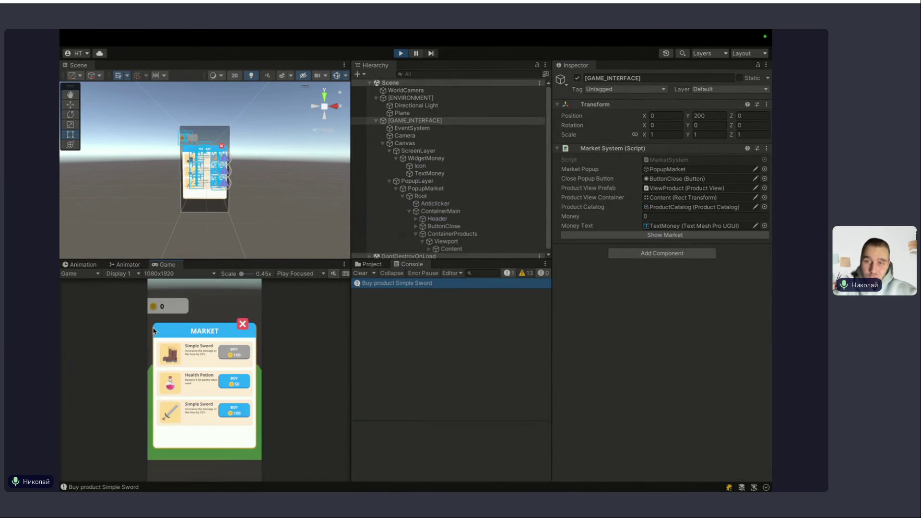
left_click(234, 383)
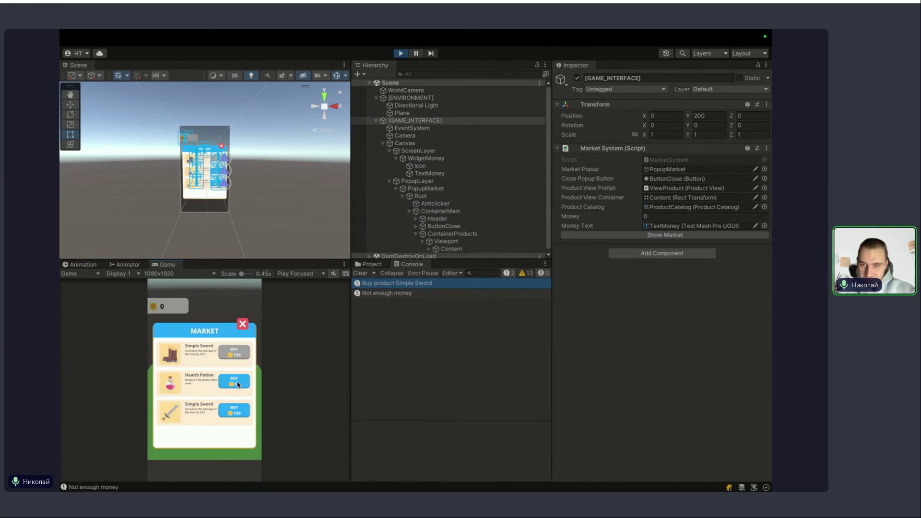
left_click(235, 409)
left_click(234, 381)
left_click(235, 411)
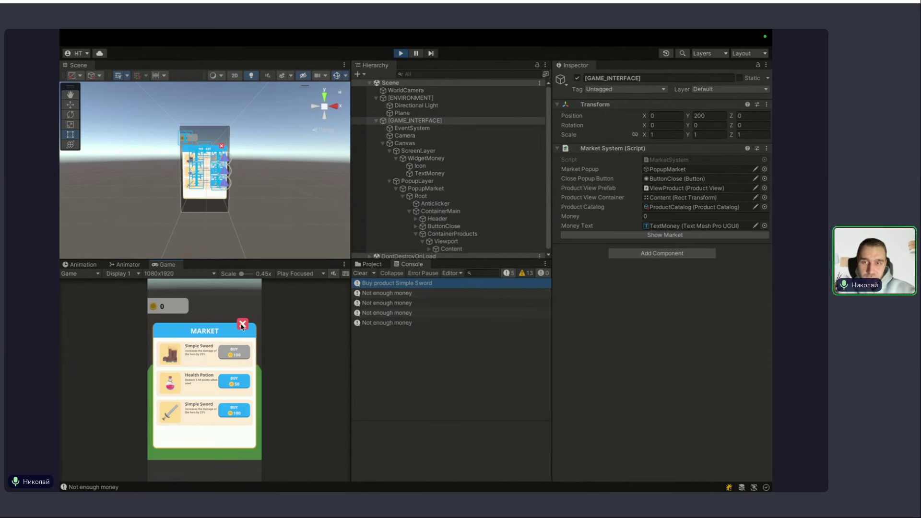
left_click(243, 326)
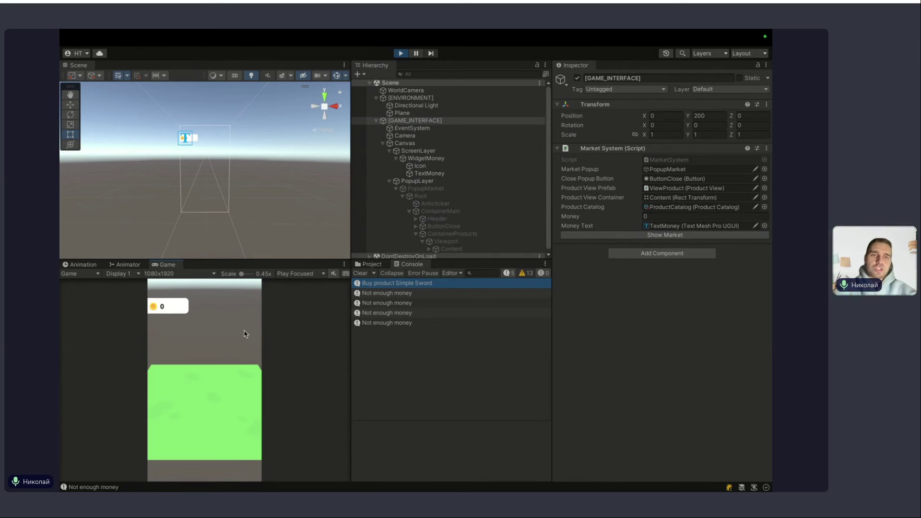
Set the player's Money to 21, buy the Health Potion and both Simple Swords, and clear the log.
left_click(681, 217)
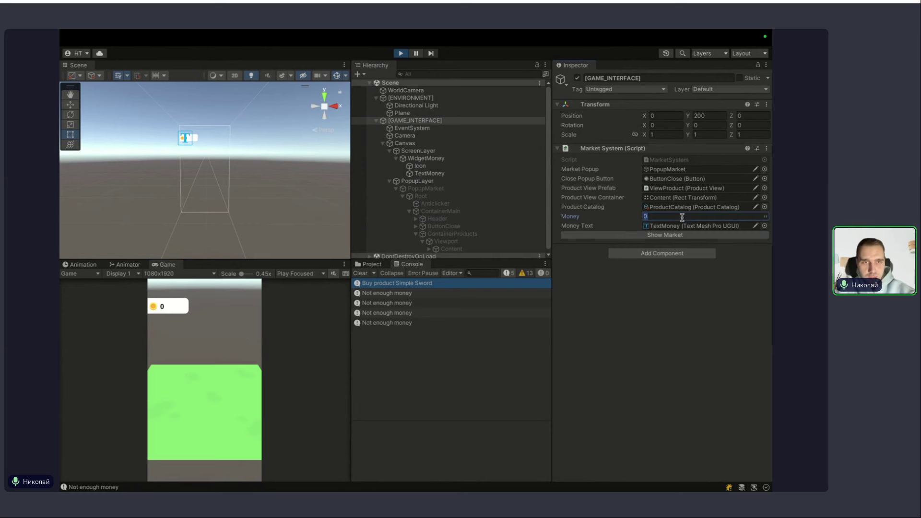
type("1214")
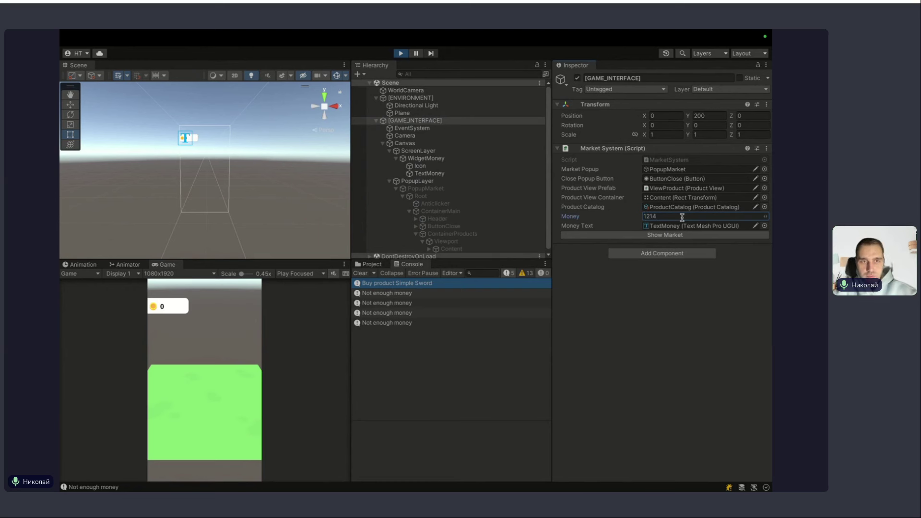
left_click(665, 235)
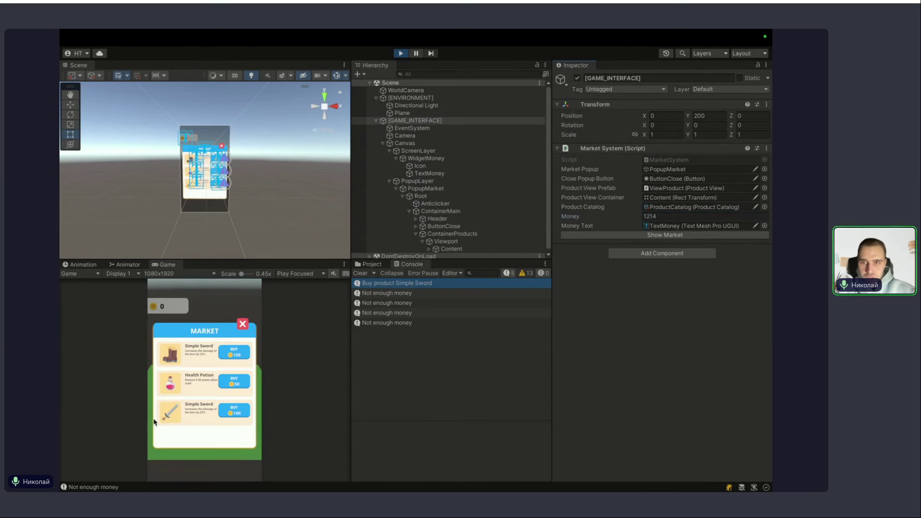
left_click(233, 386)
left_click(237, 353)
left_click(234, 410)
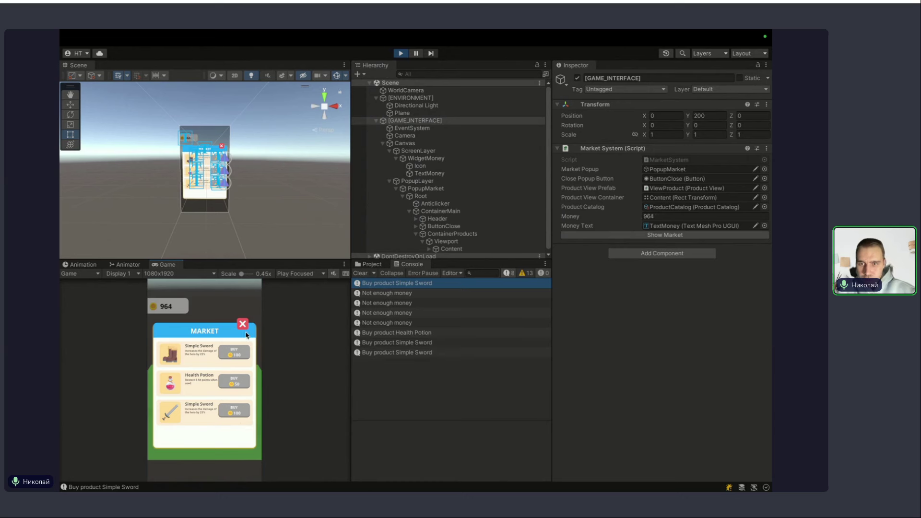
left_click(242, 324)
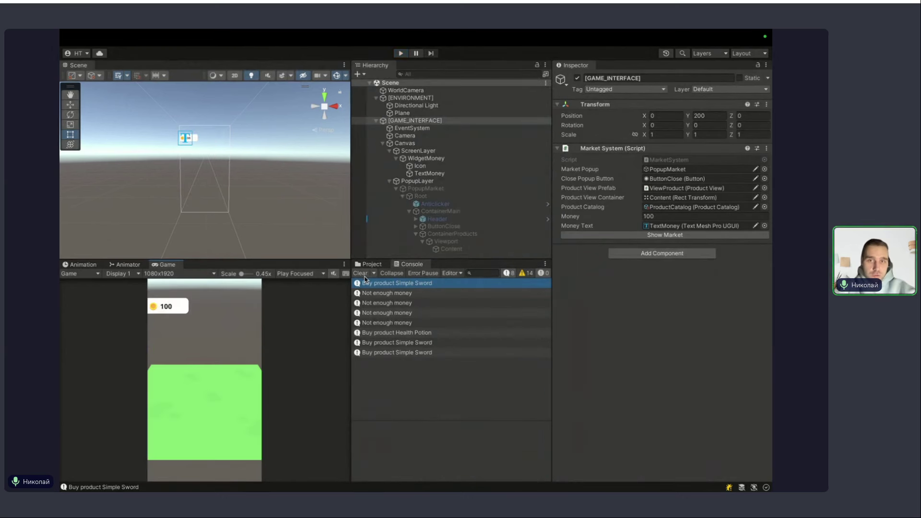
left_click(360, 273)
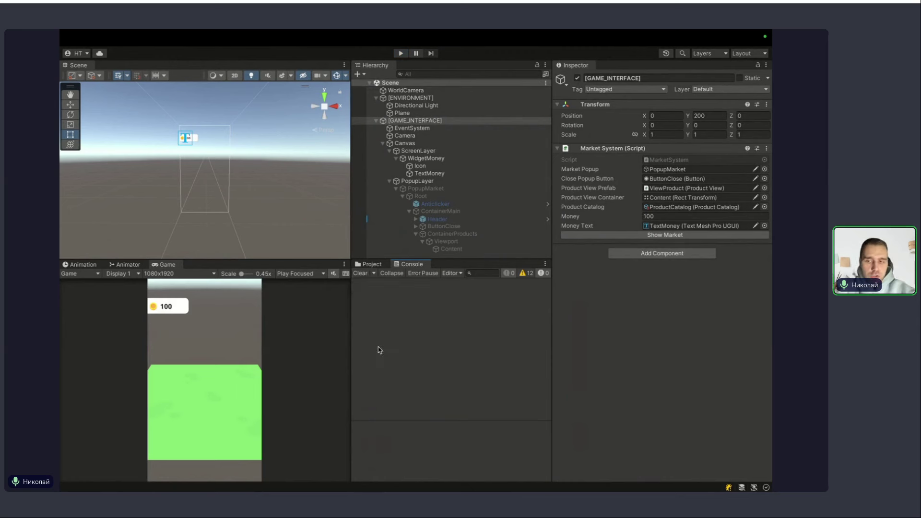
Check the livedigital chat, then bring the JetBrains Rider desktop with MarketSystem.cs forward.
key("ctrl+Up")
left_click(714, 358)
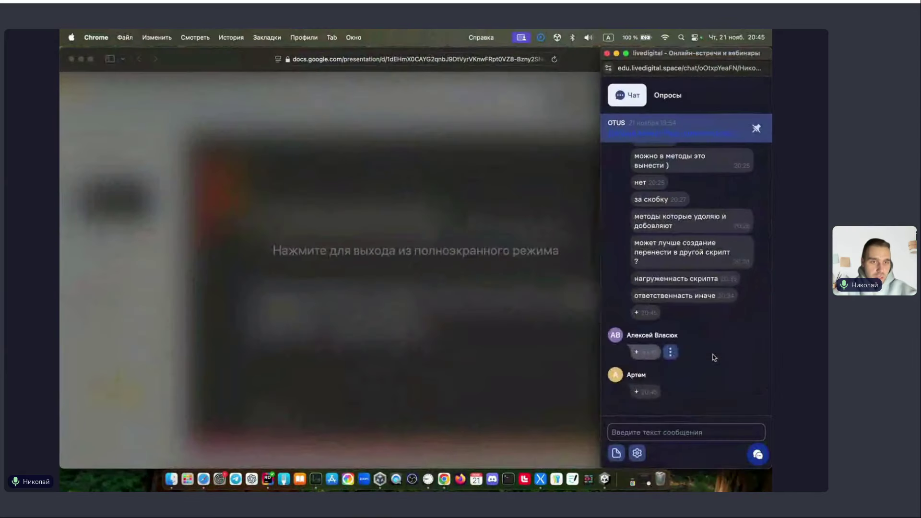
scroll(714, 357, "up", 4)
scroll(720, 336, "down", 4)
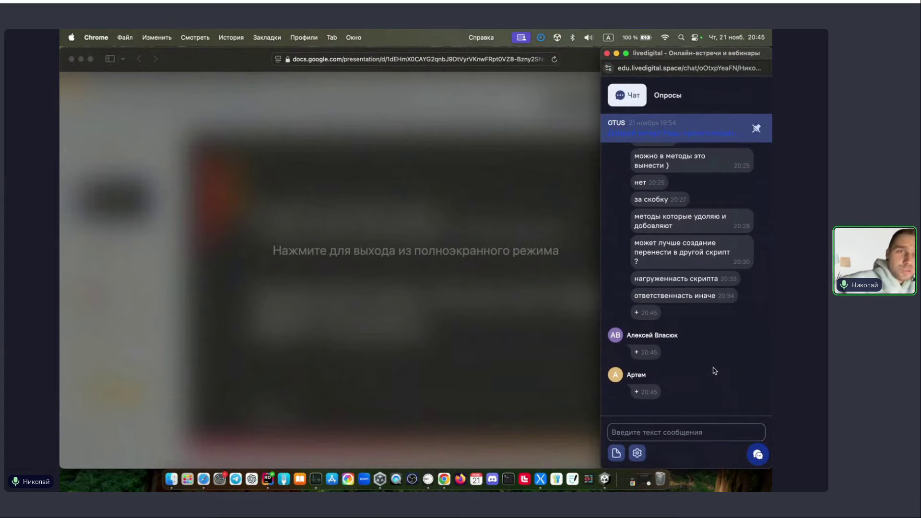
key("ctrl+Up")
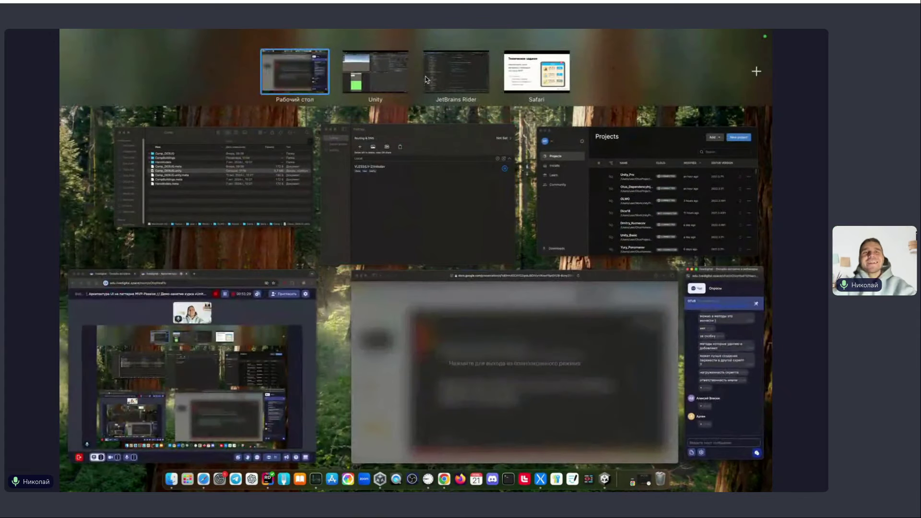
mouse_move(425, 79)
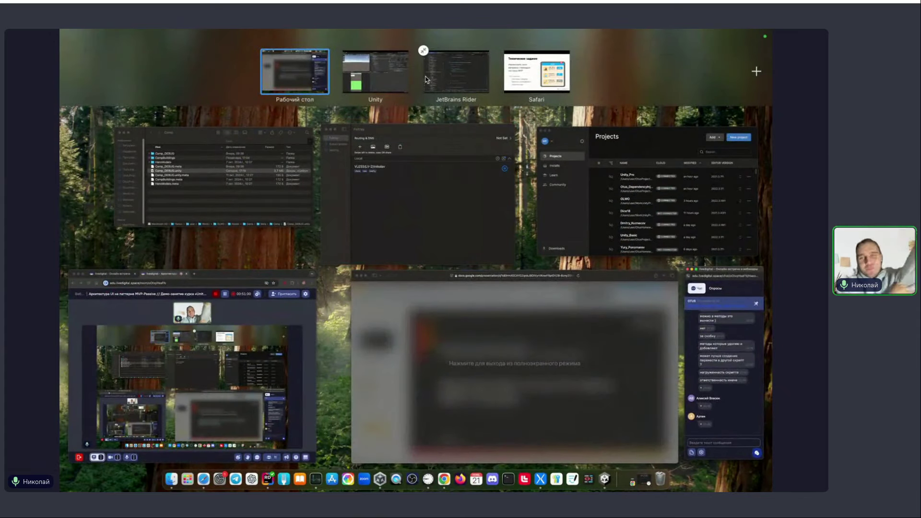
left_click(471, 86)
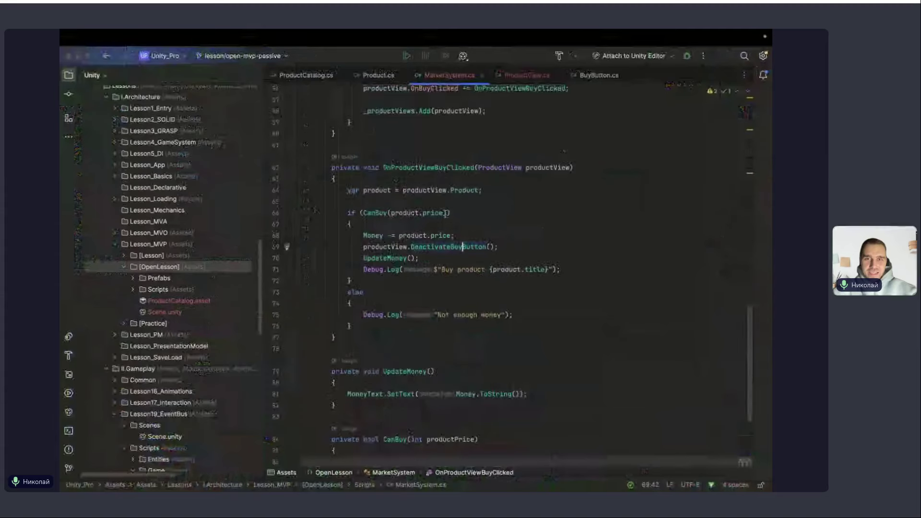
Scroll through the MarketSystem.cs buy logic, briefly glancing at the browser chat desktop.
scroll(447, 219, "up", 5)
scroll(447, 219, "up", 5)
scroll(447, 219, "up", 5)
scroll(447, 220, "down", 5)
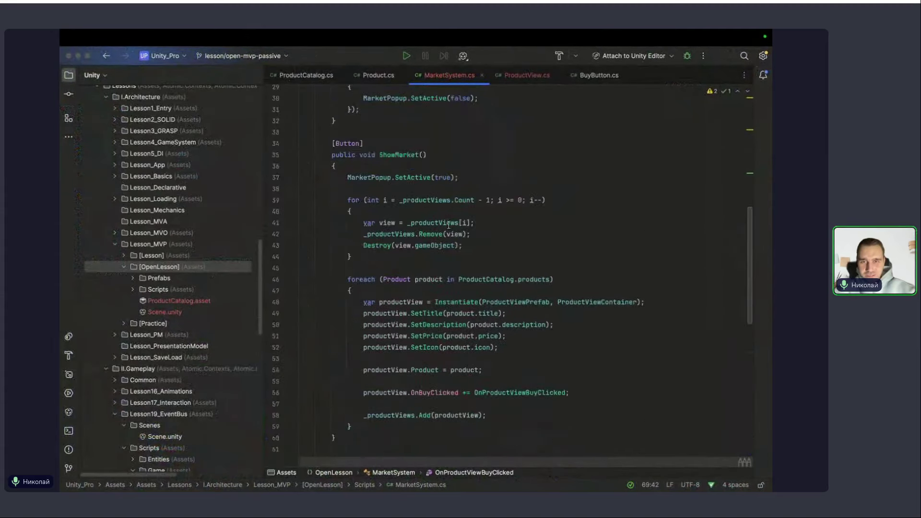
scroll(449, 221, "down", 3)
scroll(449, 224, "down", 3)
scroll(450, 224, "up", 5)
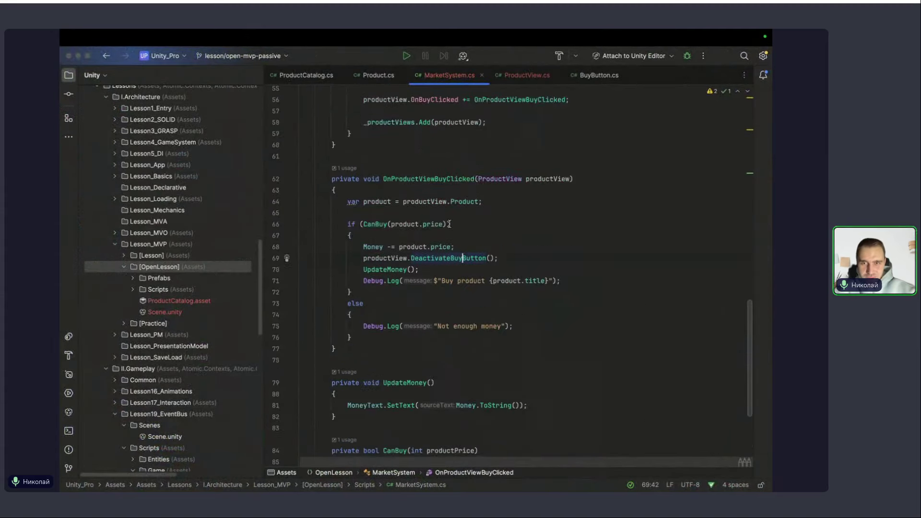
scroll(449, 224, "up", 5)
scroll(448, 222, "up", 10)
scroll(449, 224, "down", 5)
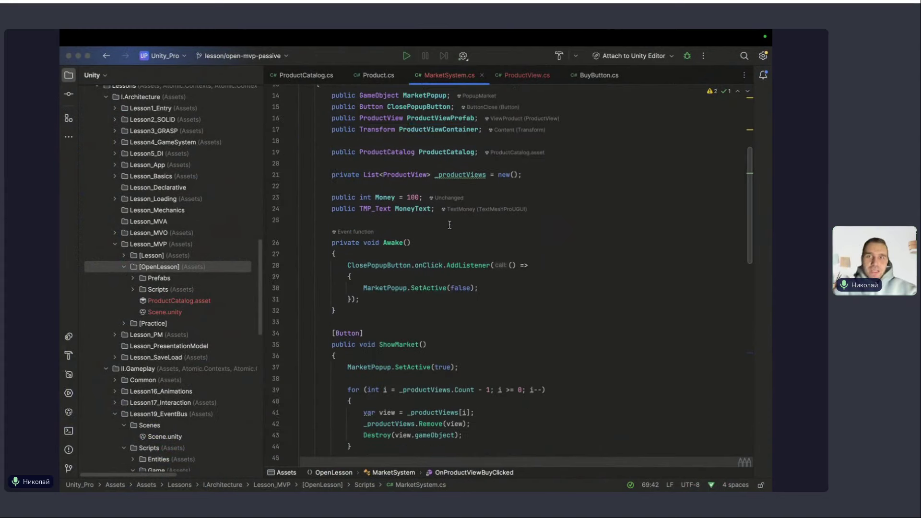
scroll(448, 223, "down", 5)
scroll(448, 223, "down", 5)
key("ctrl+Left")
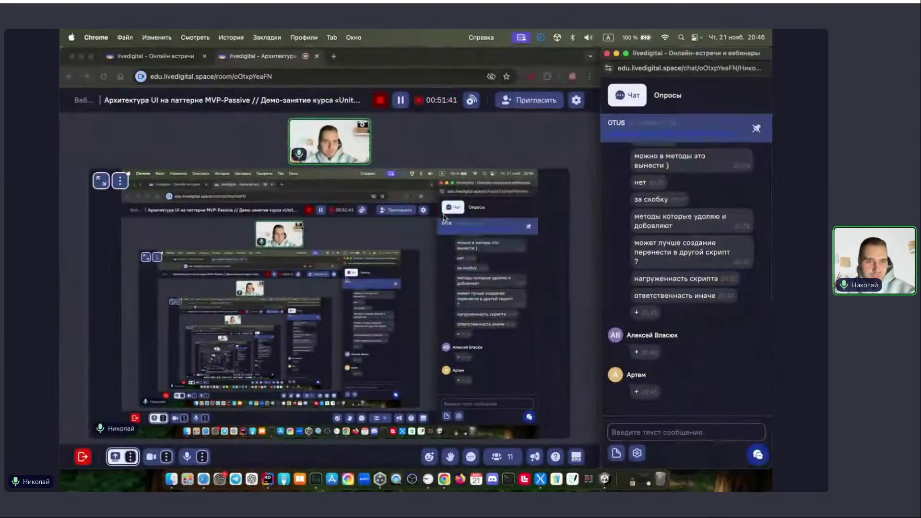
key("ctrl+Right")
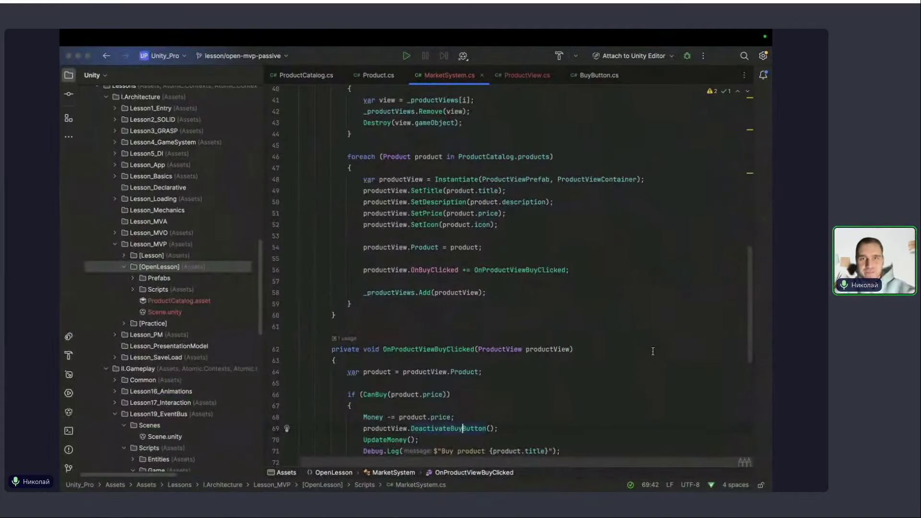
Review the MarketSystem code again, check the livedigital meeting window, and return to Rider.
scroll(653, 352, "up", 3)
scroll(653, 352, "up", 2)
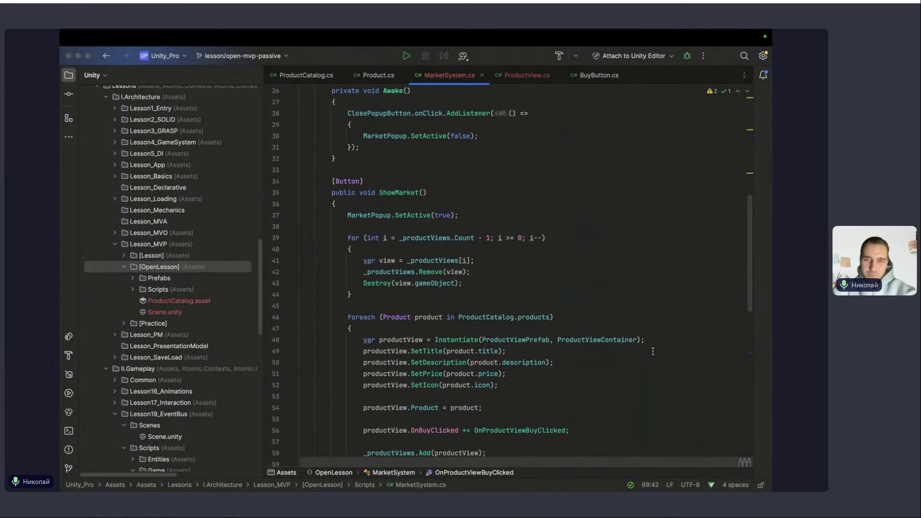
scroll(653, 351, "down", 2)
scroll(653, 351, "down", 3)
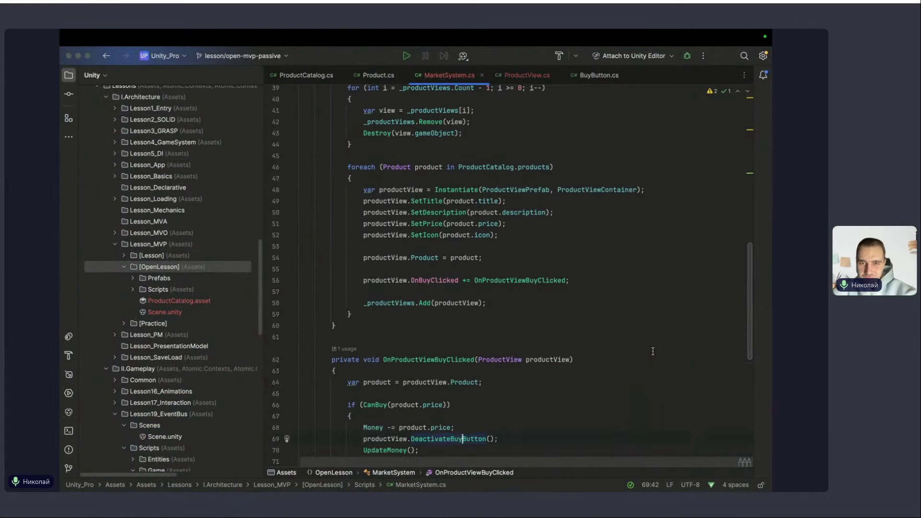
scroll(653, 351, "down", 6)
scroll(653, 352, "down", 2)
scroll(653, 352, "up", 7)
scroll(653, 352, "up", 10)
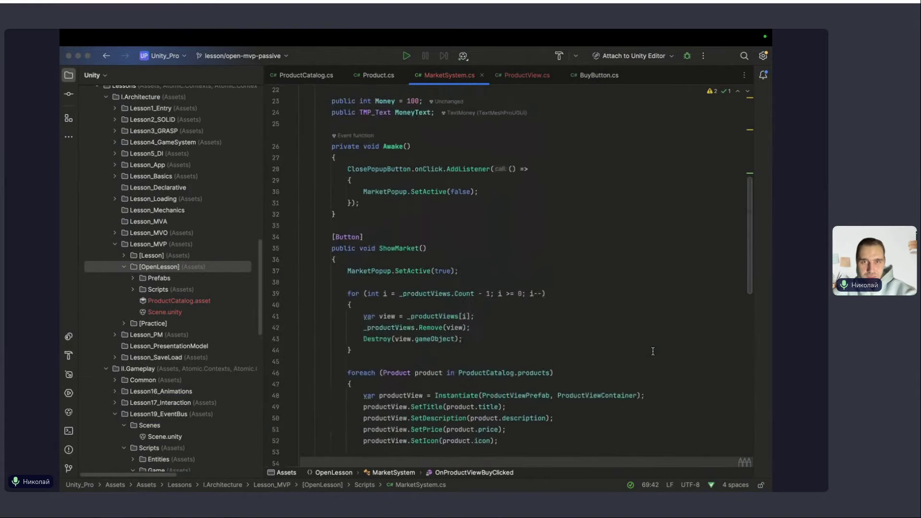
key("ctrl+Up")
left_click(712, 361)
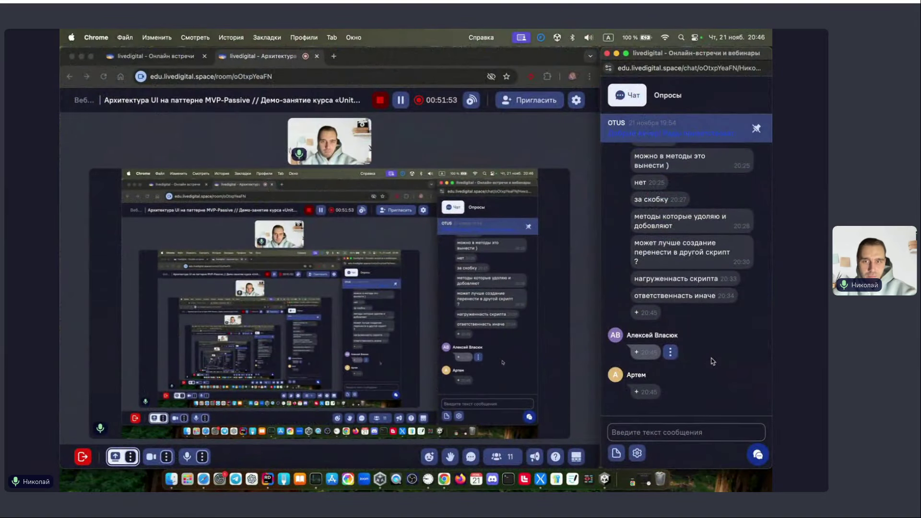
key("ctrl+Up")
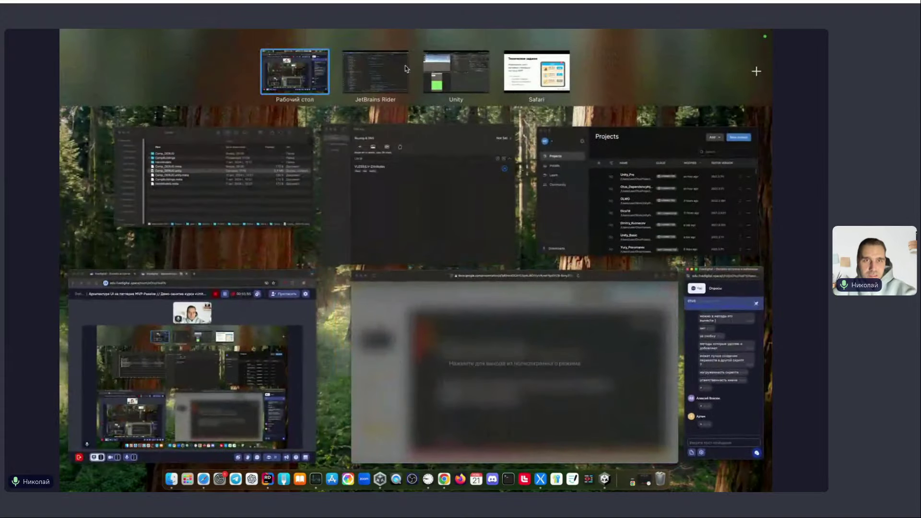
left_click(384, 91)
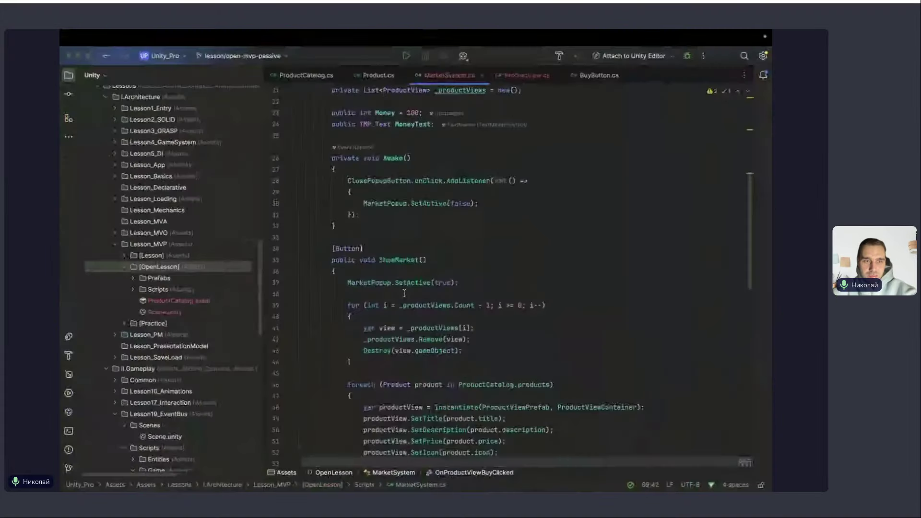
Locate MarketSystem.cs in the project tree, open ProductView.cs, then reopen MarketSystem.cs.
scroll(404, 292, "up", 5)
scroll(404, 293, "down", 1)
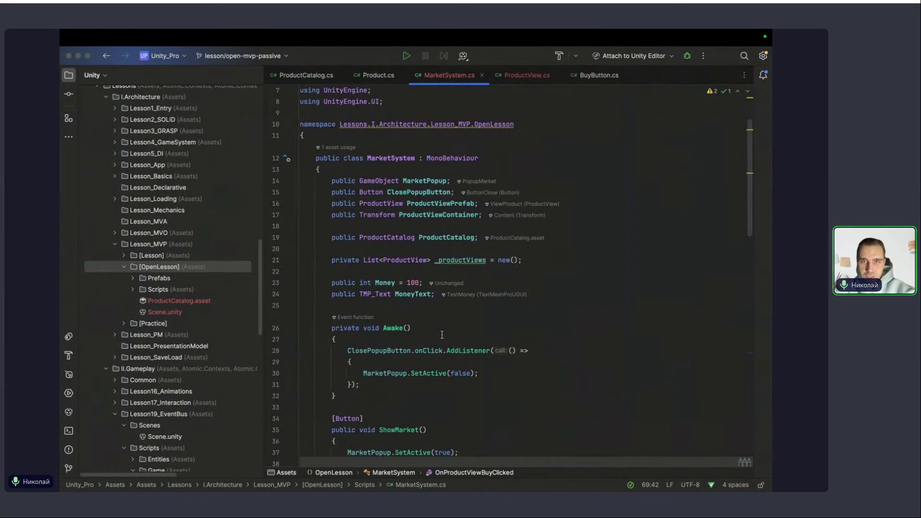
scroll(441, 334, "down", 2)
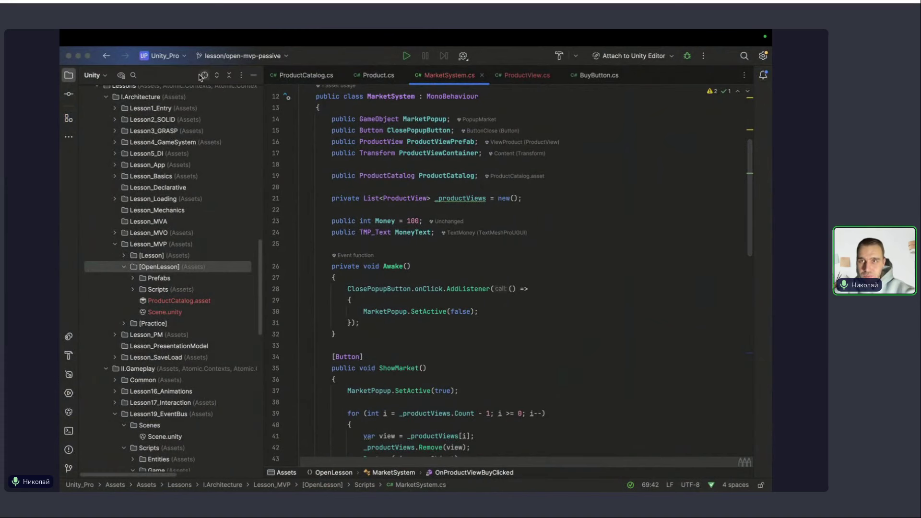
left_click(202, 77)
double_click(170, 312)
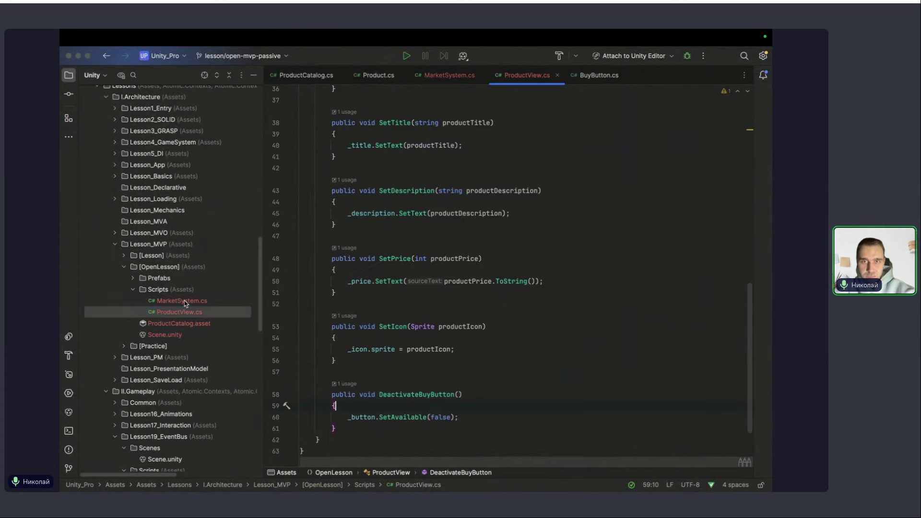
double_click(185, 301)
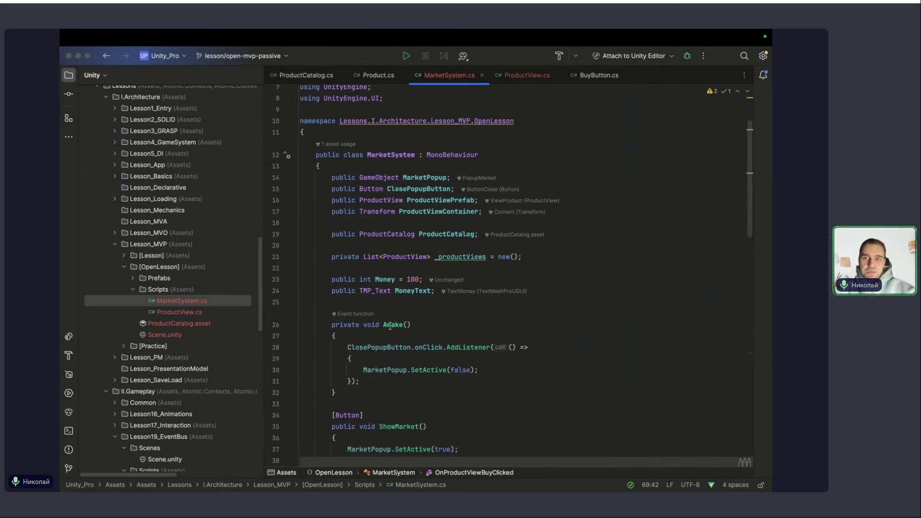
Scroll through the MarketSystem.cs purchase code once more before leaving Rider for the meeting.
scroll(478, 280, "down", 6)
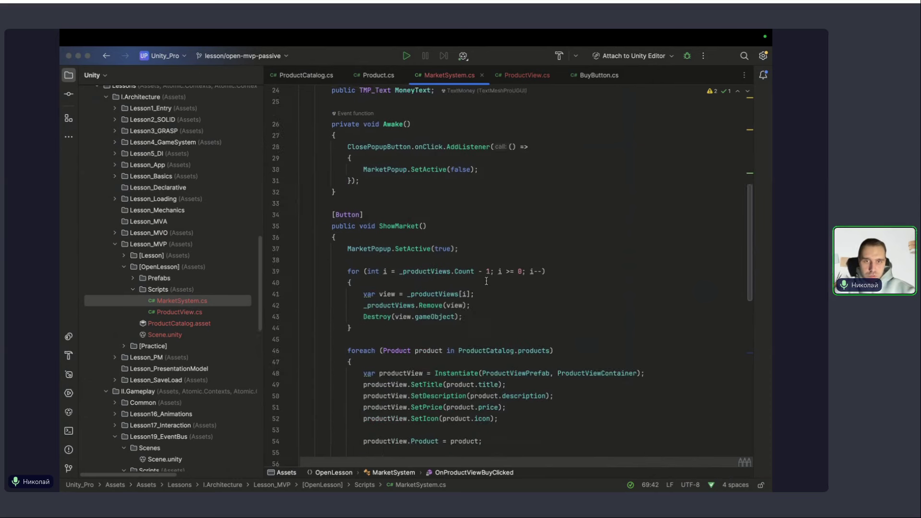
scroll(478, 281, "down", 3)
scroll(479, 280, "down", 2)
scroll(479, 280, "down", 3)
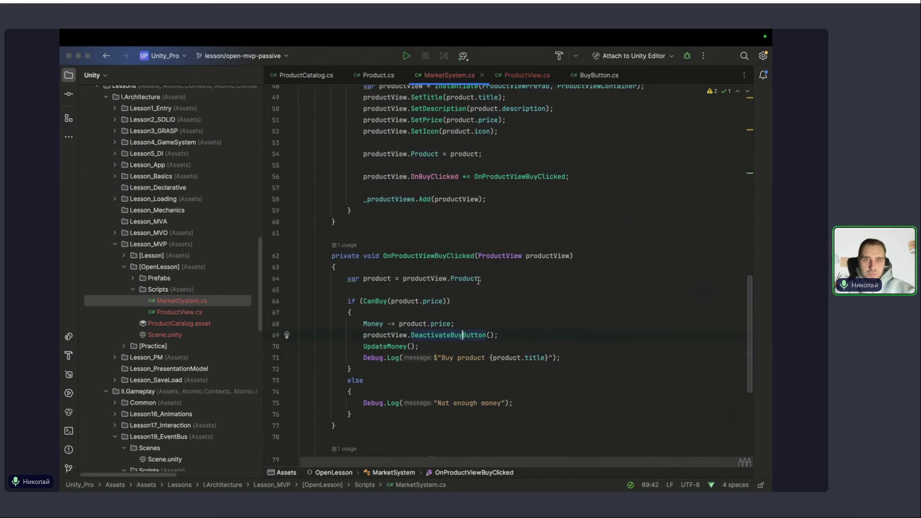
scroll(476, 273, "up", 1)
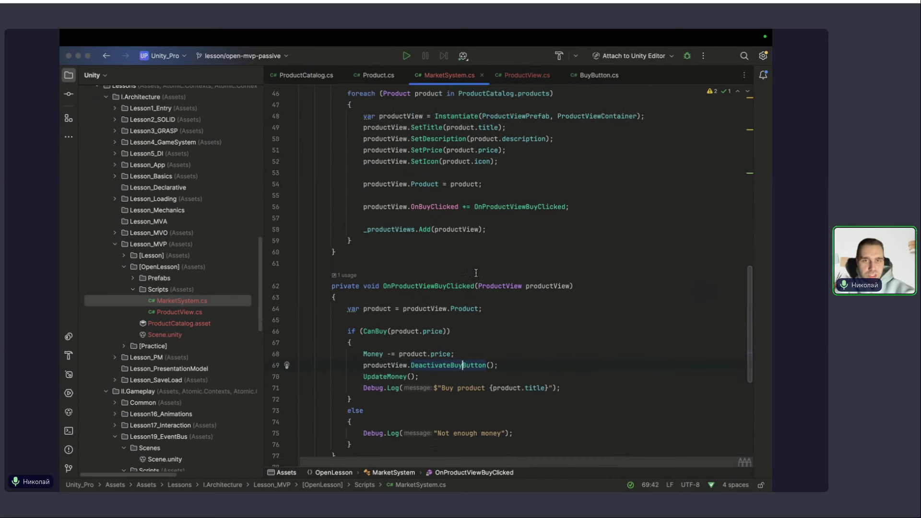
scroll(476, 273, "up", 2)
scroll(476, 273, "down", 1)
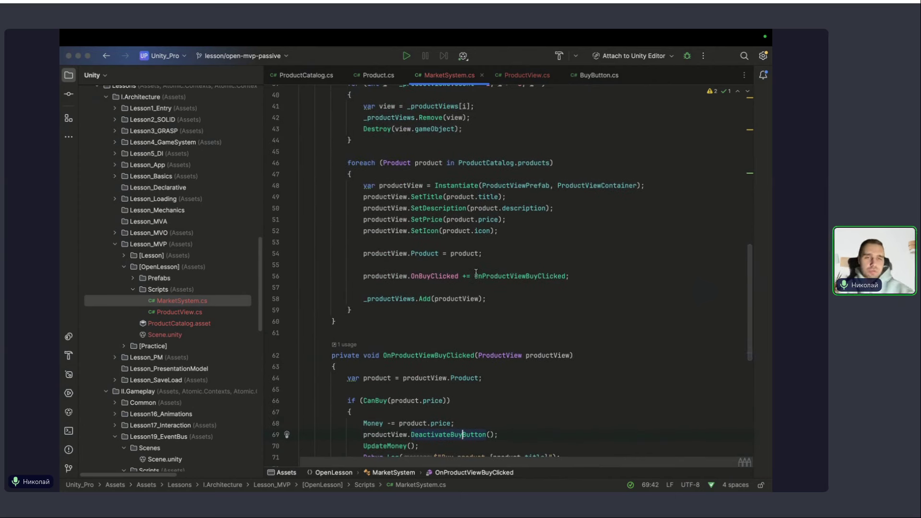
scroll(476, 272, "down", 1)
key("ctrl+Up")
Back in MarketSystem.cs, highlight the class name, the Money/MoneyText and _productViews declarations.
left_click(722, 345)
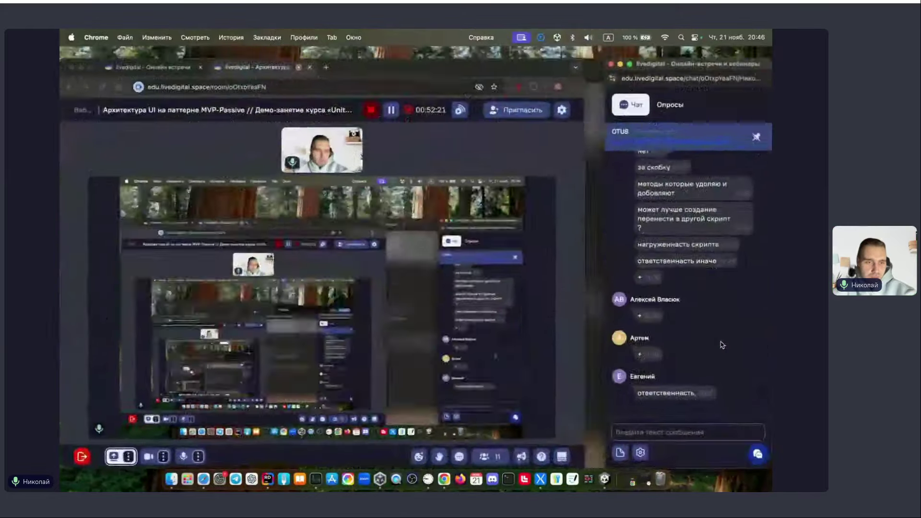
key("ctrl+Up")
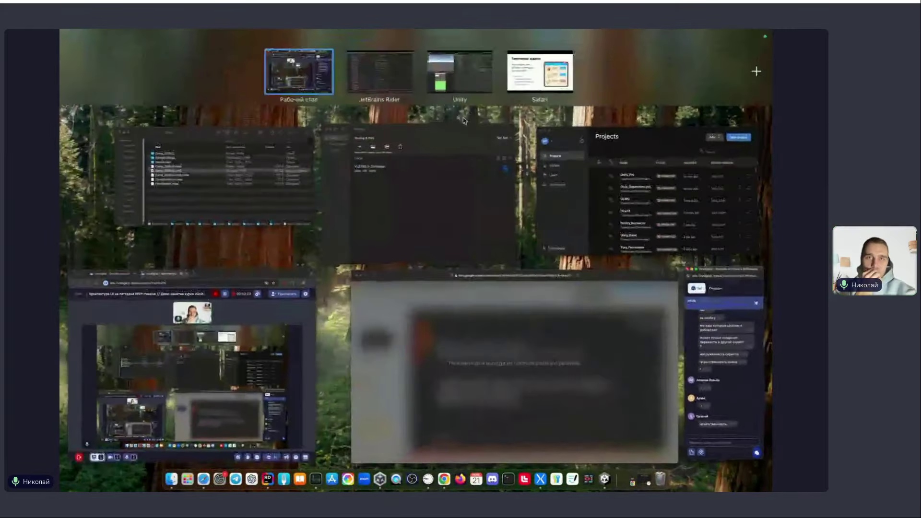
left_click(374, 226)
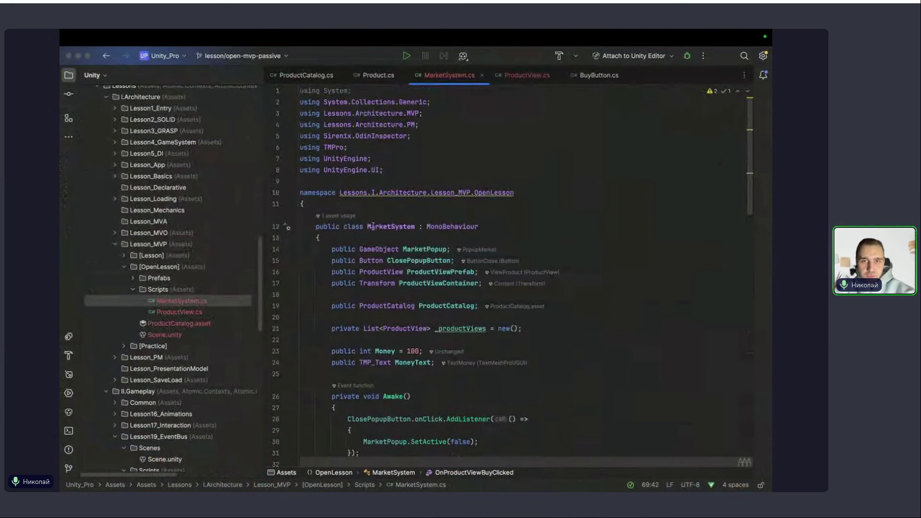
left_click_drag(368, 227, 416, 227)
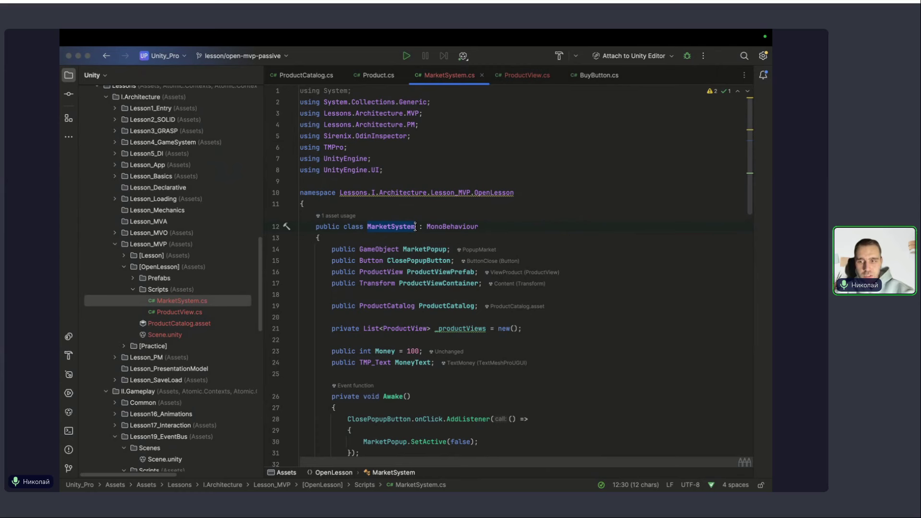
scroll(415, 226, "down", 3)
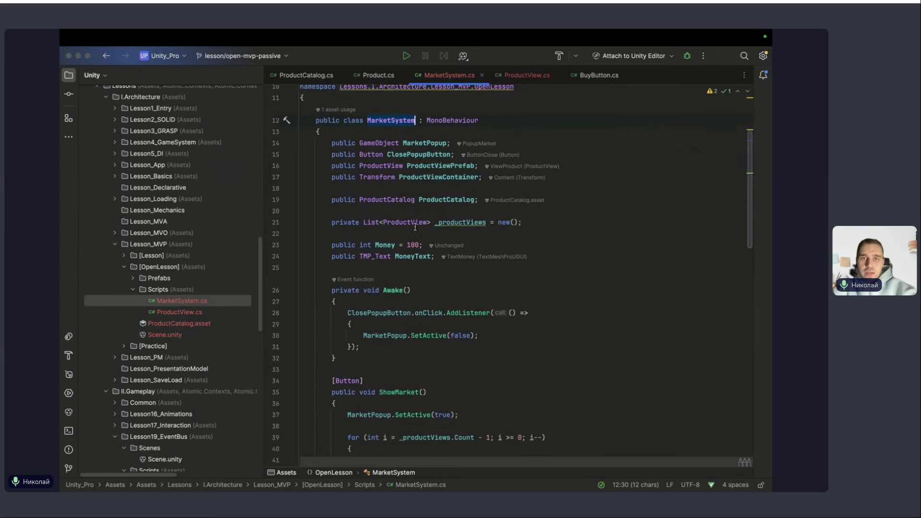
scroll(415, 227, "down", 3)
scroll(415, 226, "up", 2)
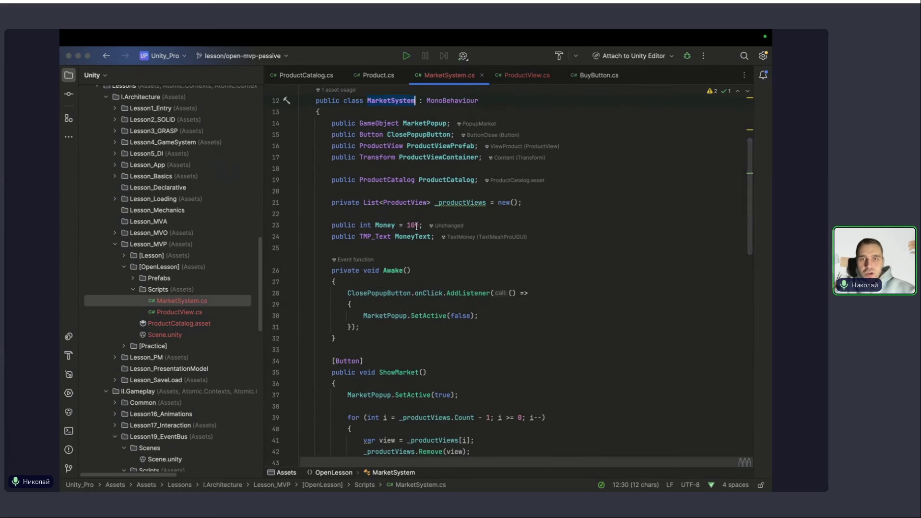
left_click_drag(332, 226, 331, 247)
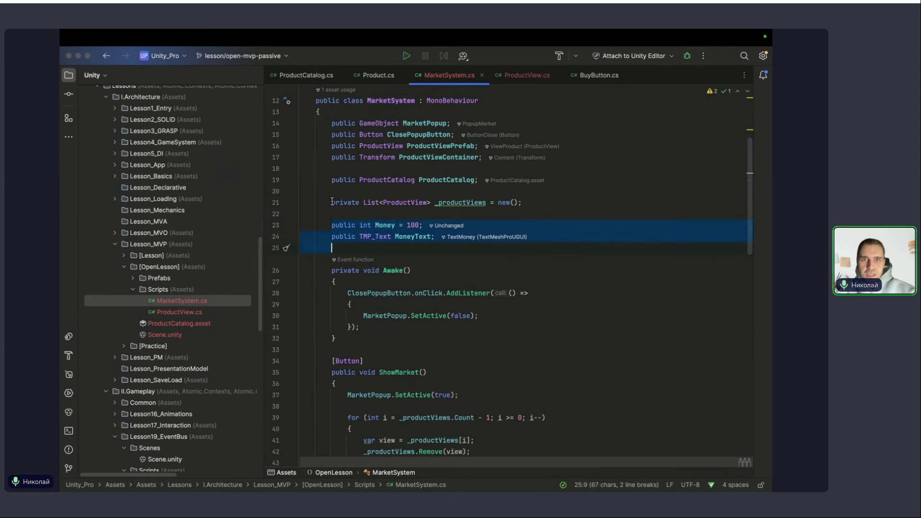
left_click_drag(331, 202, 553, 206)
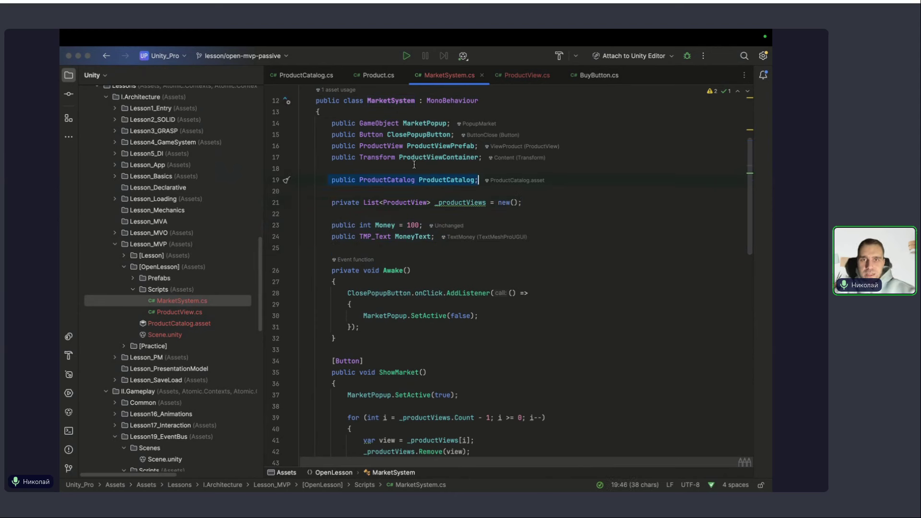
left_click(606, 226)
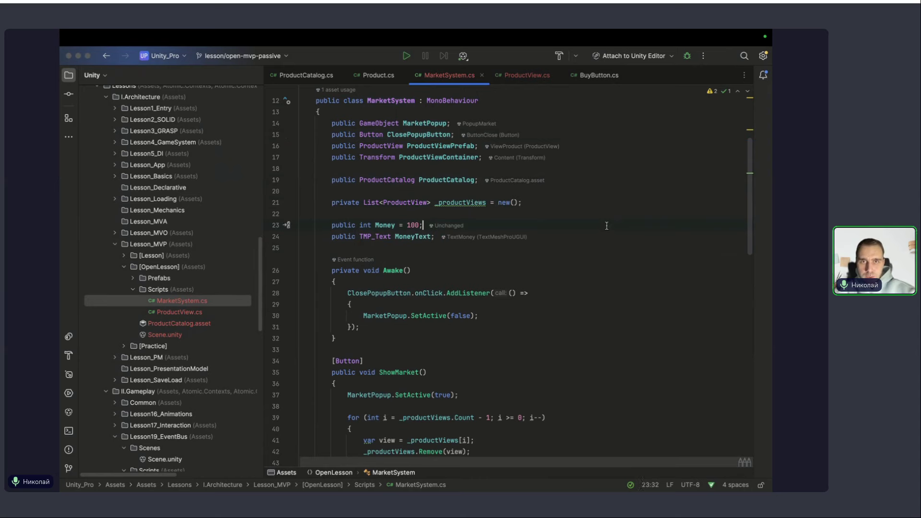
Scroll down the script, check the livedigital chat, and come back to Rider.
scroll(320, 118, "down", 1)
scroll(346, 163, "down", 6)
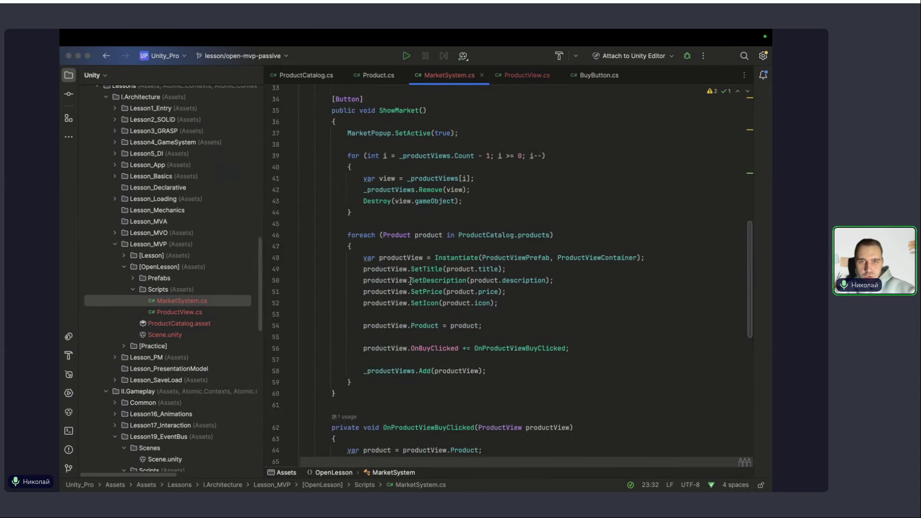
scroll(384, 230, "down", 4)
scroll(429, 297, "down", 3)
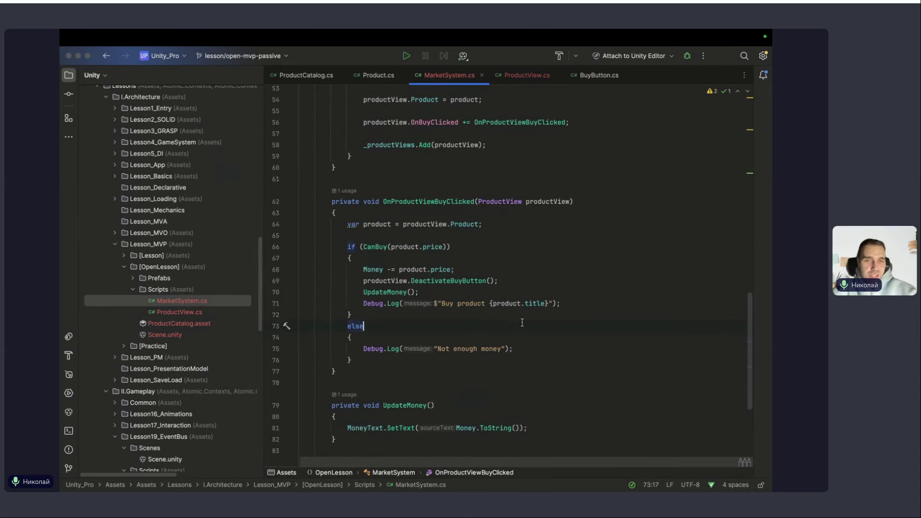
key("super+Tab")
mouse_move(768, 308)
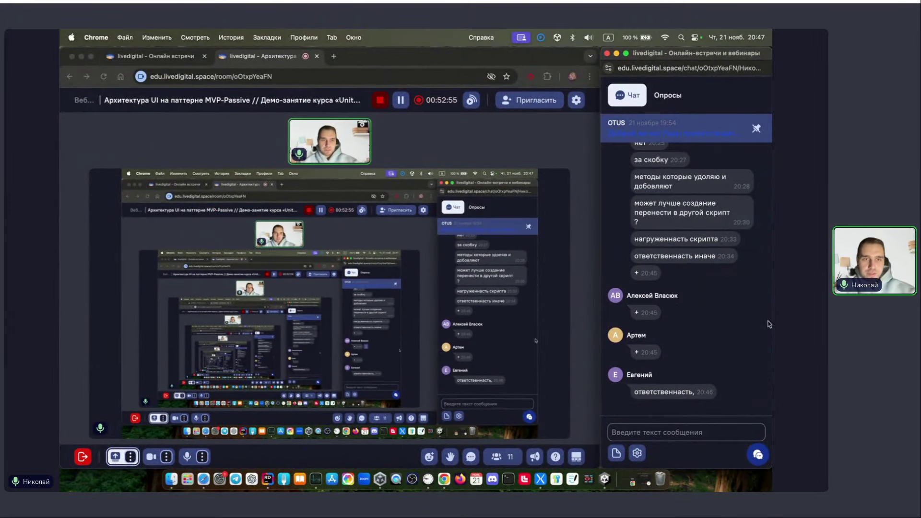
key("super+Tab")
Scroll back up to the top of MarketSystem.cs, then switch to the livedigital meeting chat.
scroll(465, 310, "down", 5)
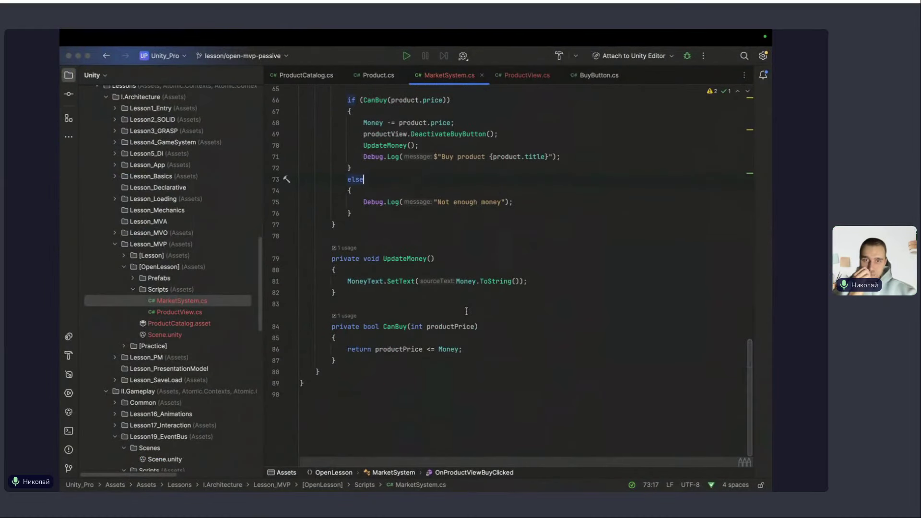
scroll(475, 309, "up", 2)
scroll(475, 310, "up", 5)
scroll(475, 310, "up", 2)
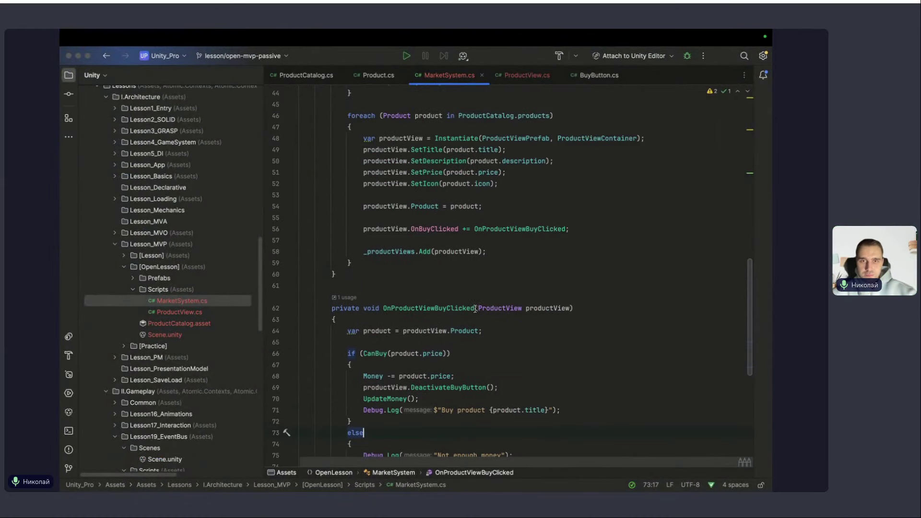
scroll(475, 310, "up", 1)
scroll(475, 310, "up", 3)
scroll(549, 311, "up", 1)
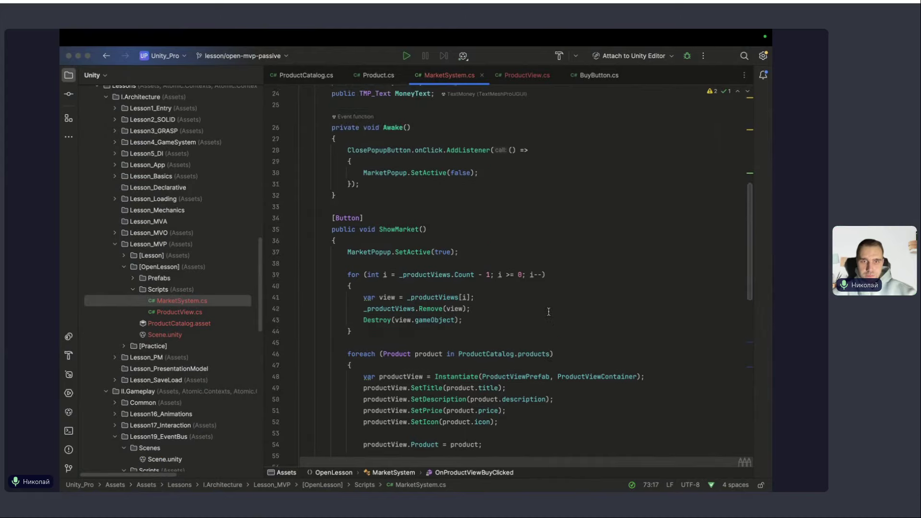
scroll(548, 311, "up", 2)
key("super+Tab")
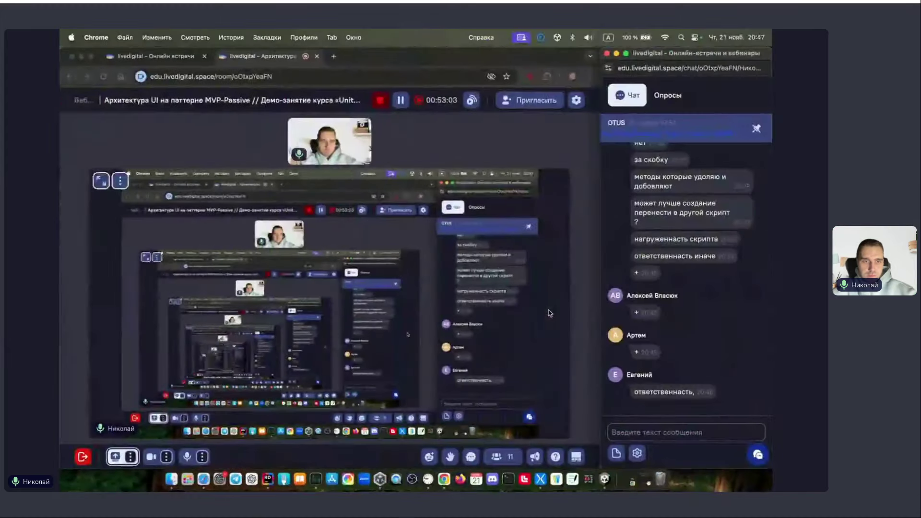
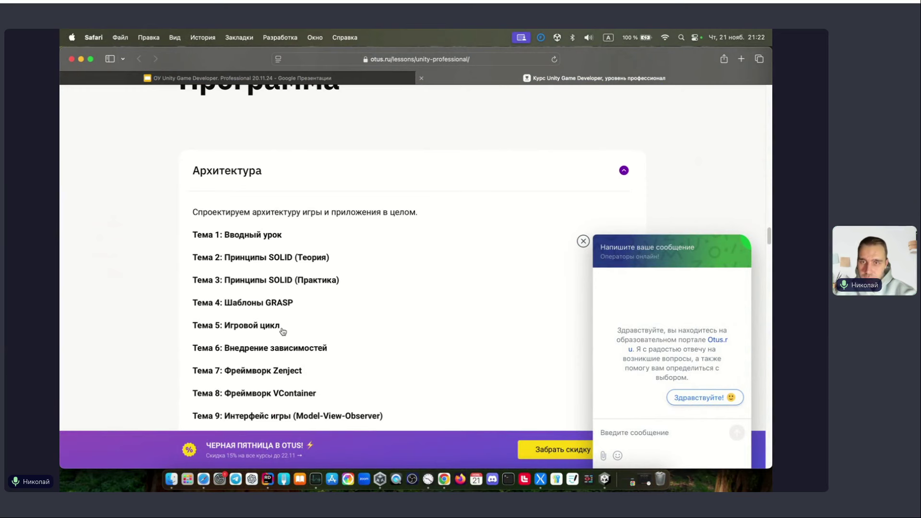
Scroll up and down through the OTUS course programme page.
left_click_drag(282, 329, 152, 326)
scroll(153, 328, "down", 2)
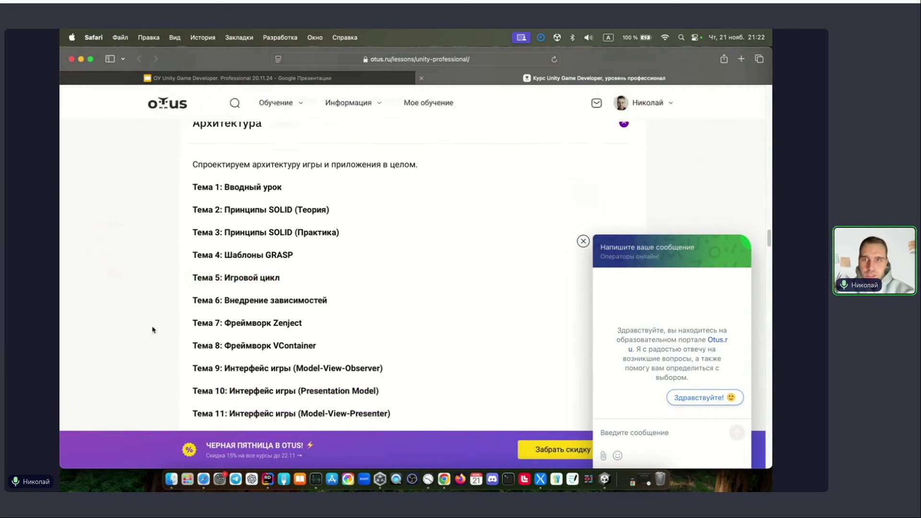
scroll(226, 314, "down", 1)
scroll(246, 281, "down", 5)
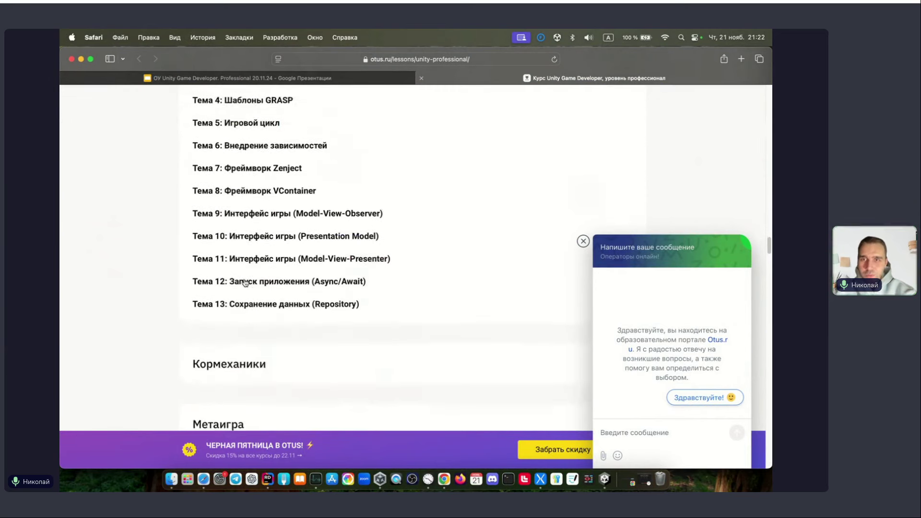
scroll(245, 283, "down", 5)
scroll(245, 283, "down", 2)
scroll(245, 283, "up", 2)
scroll(245, 283, "down", 6)
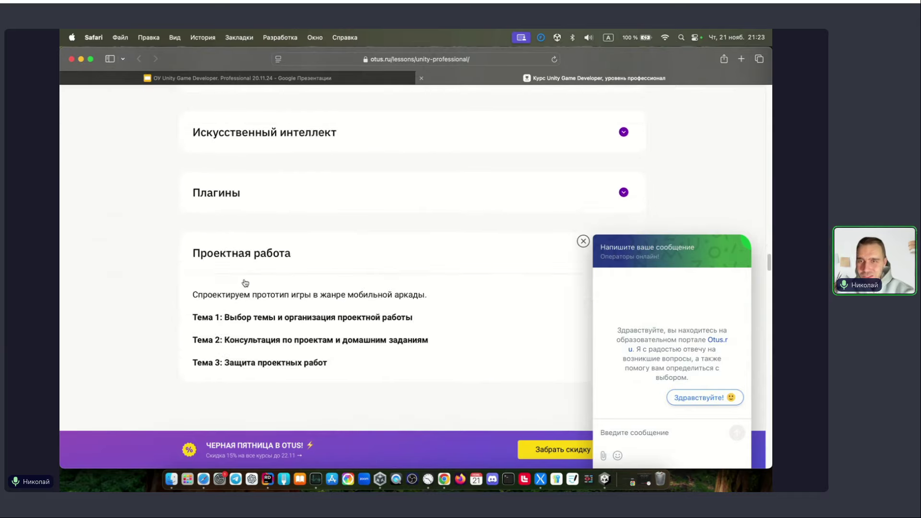
scroll(245, 283, "up", 6)
scroll(245, 283, "up", 2)
scroll(245, 283, "up", 1)
scroll(245, 283, "up", 2)
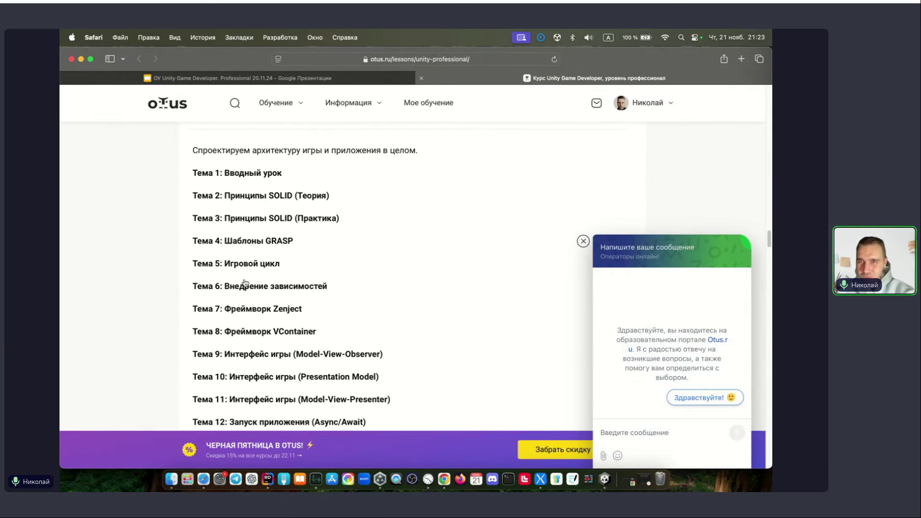
Close the course page's chat widget and return to the Google Slides deck.
left_click(584, 241)
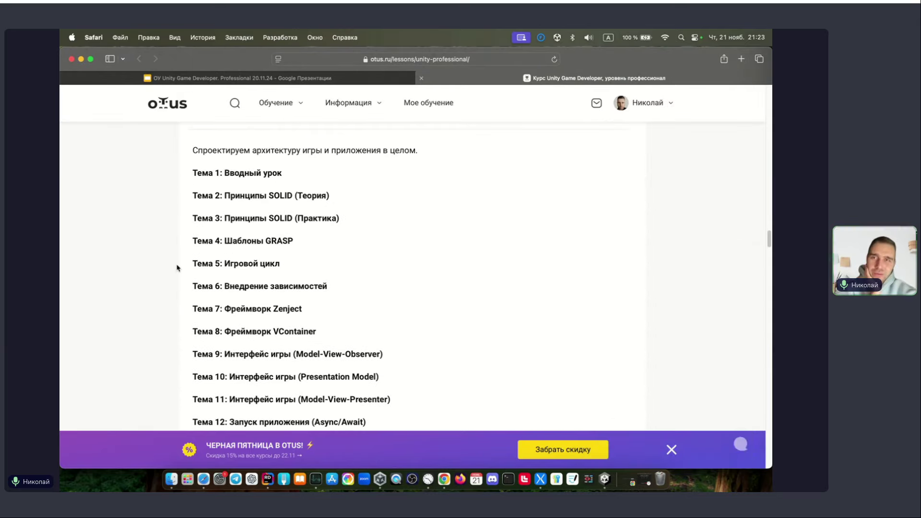
scroll(177, 268, "down", 3)
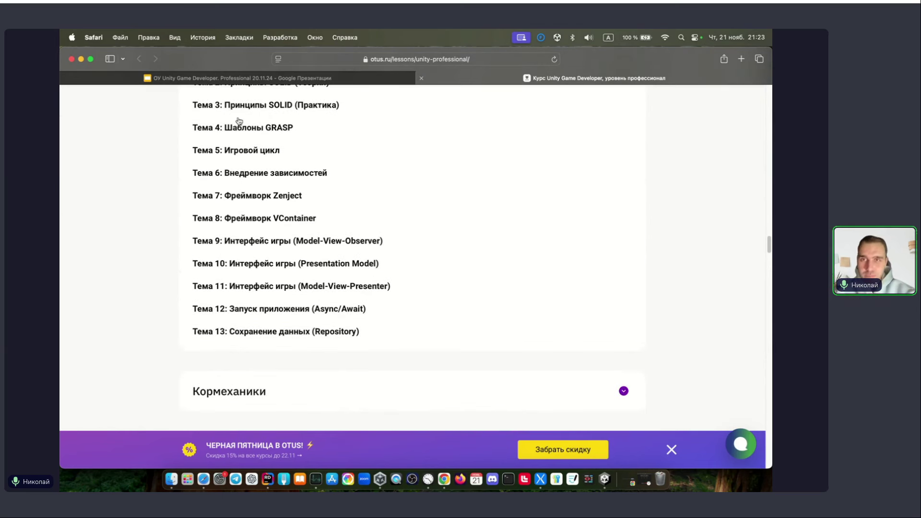
left_click(239, 78)
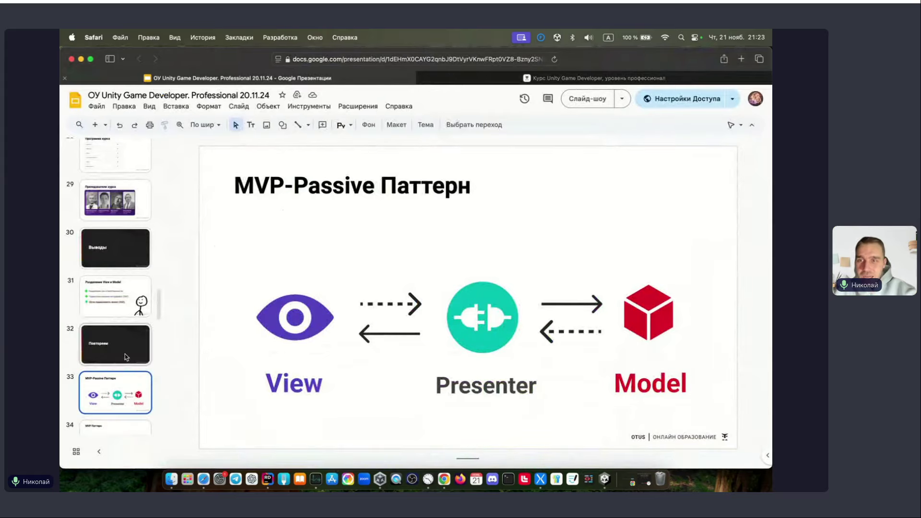
On the code desktop, highlight the presenter's field declarations, ending on the ProductService field line.
key("ctrl+Up")
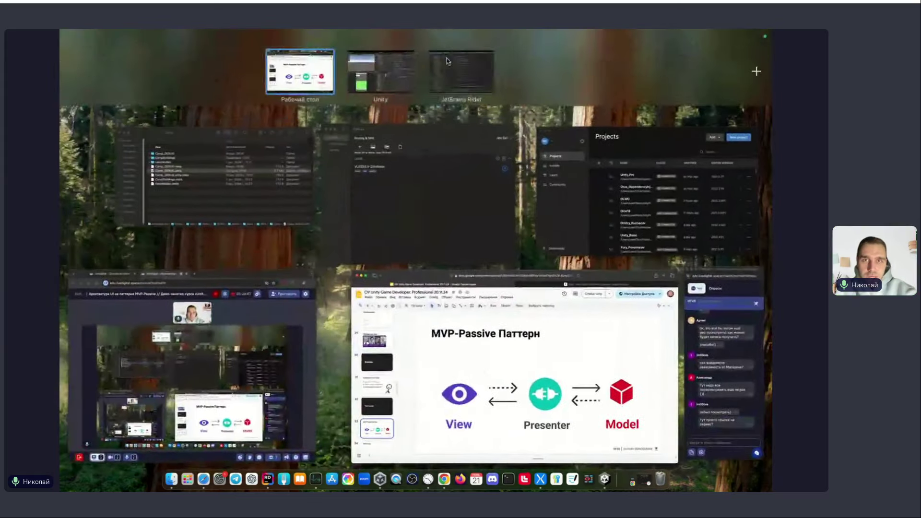
left_click(434, 69)
left_click_drag(327, 187, 482, 245)
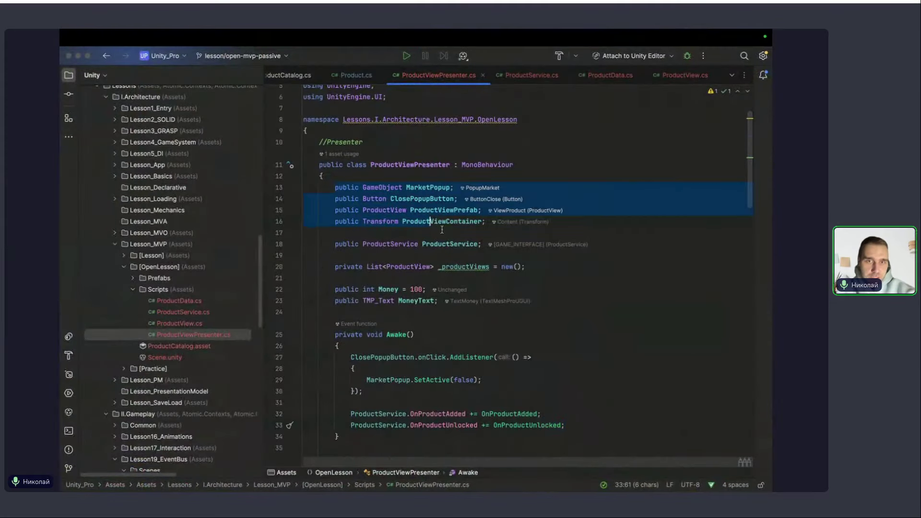
left_click(482, 245)
triple_click(445, 242)
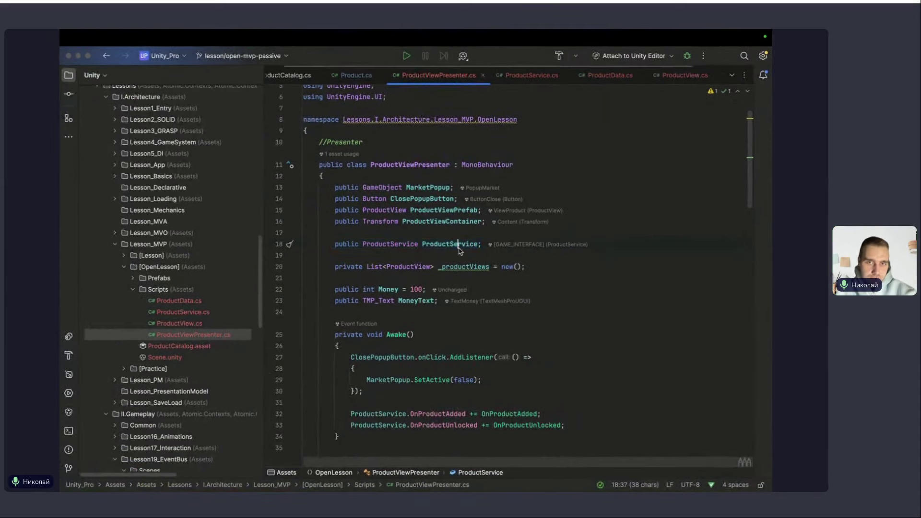
Bring the Google Slides window back to the front at full size.
key("ctrl+Up")
left_click(718, 337)
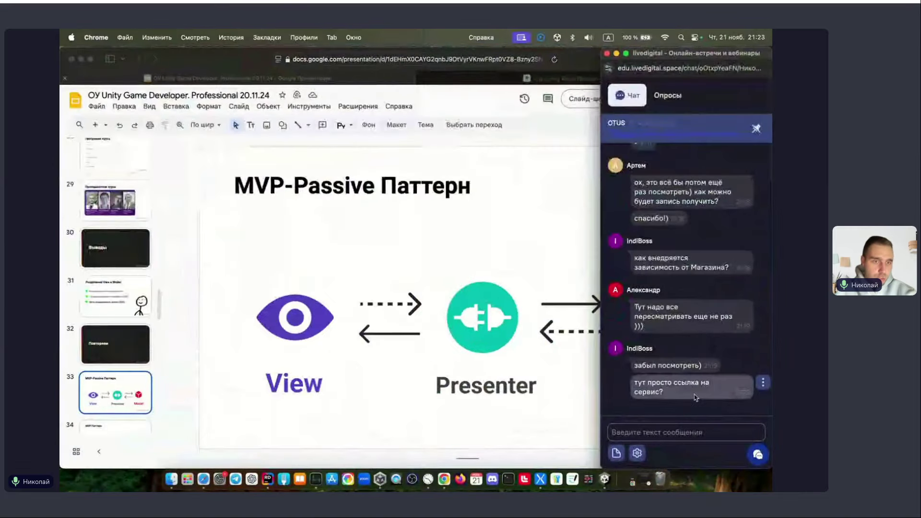
key("ctrl+Up")
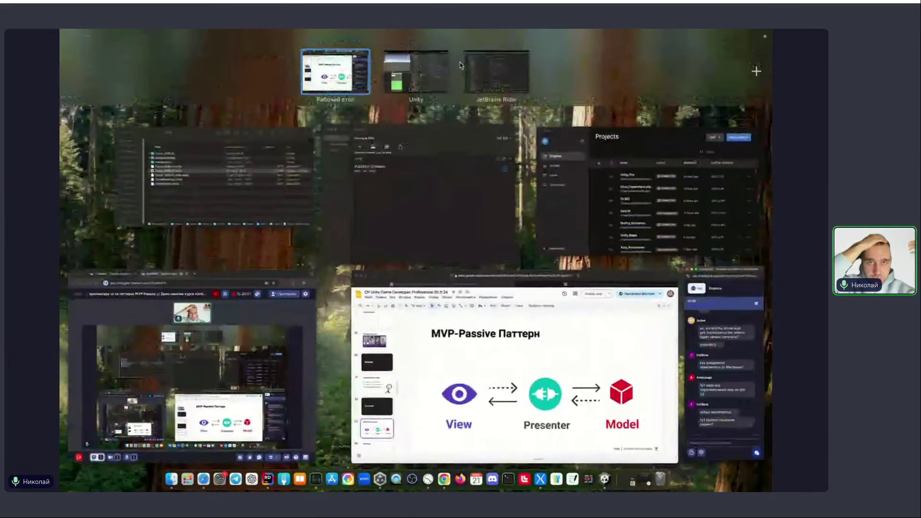
left_click(499, 72)
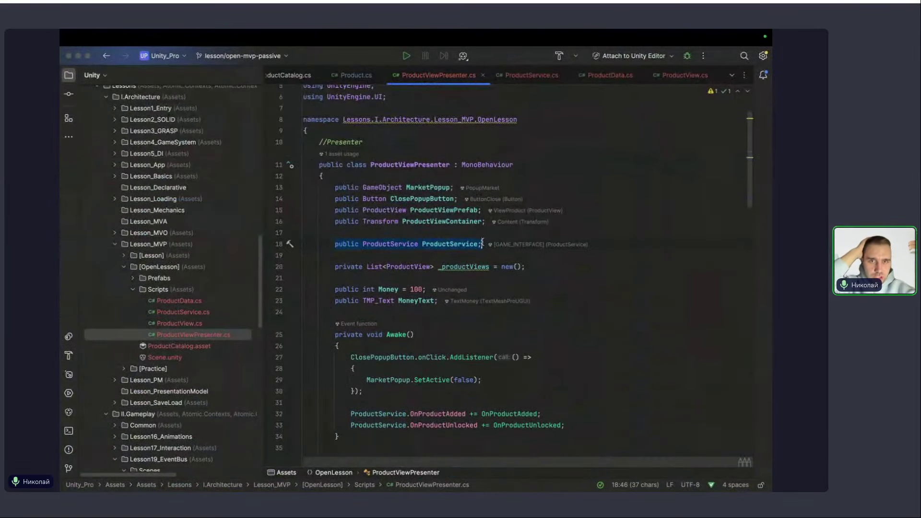
key("ctrl+Up")
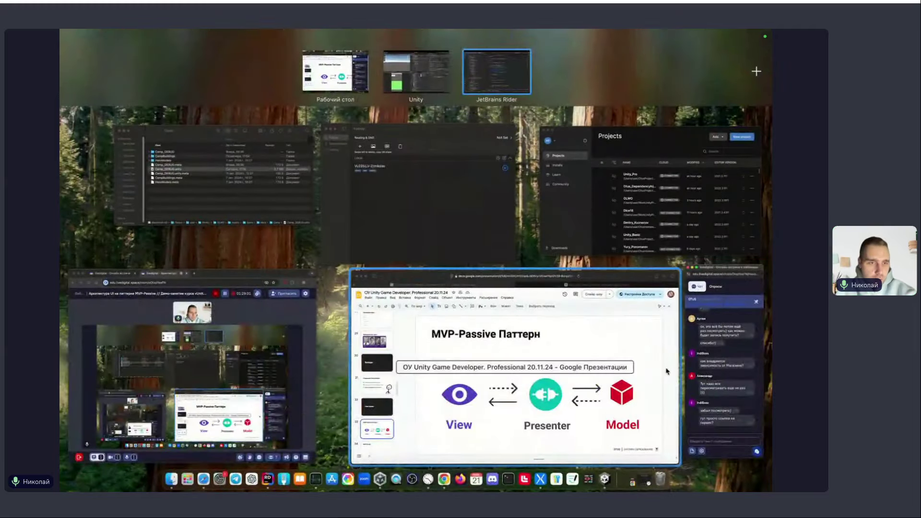
left_click(655, 417)
key("ctrl+Up")
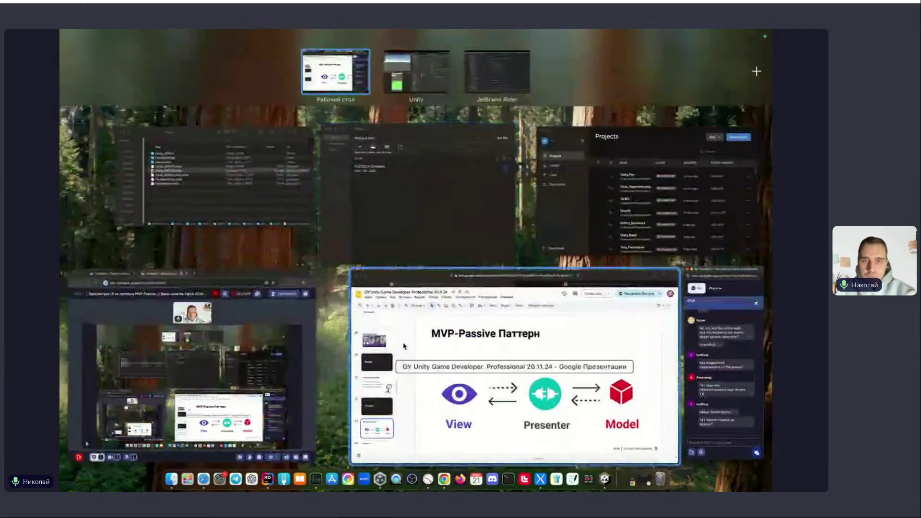
left_click(656, 417)
Flip between slides 31, 34 and 33 (MVP-Passive Паттерн), ending on slide 31.
left_click(90, 303)
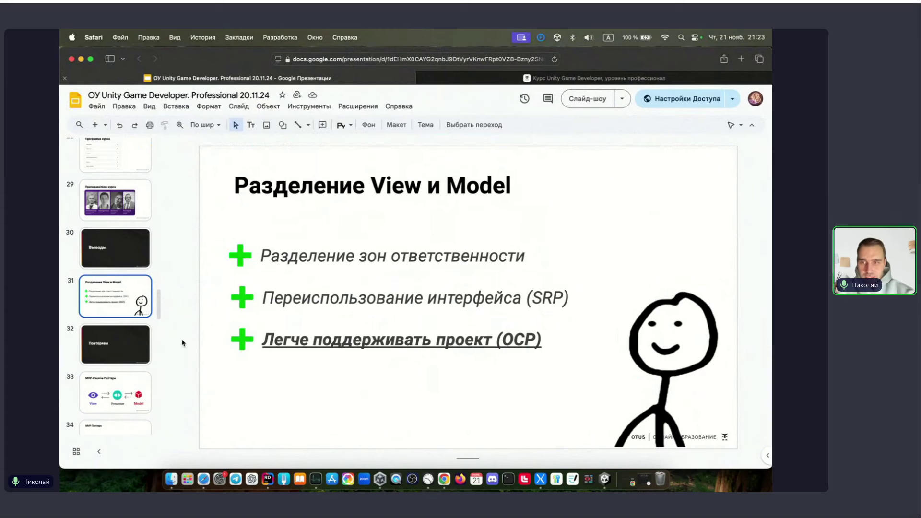
left_click(129, 424)
left_click(131, 377)
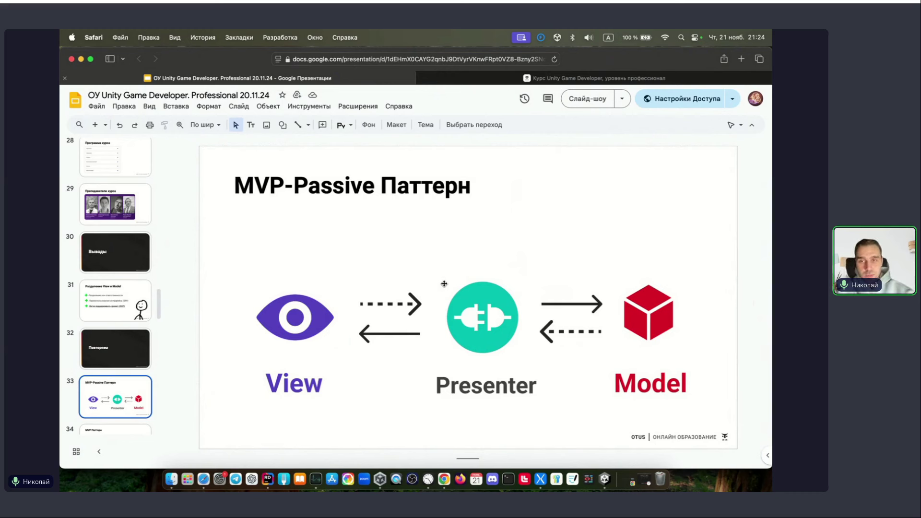
left_click(444, 284)
left_click(135, 298)
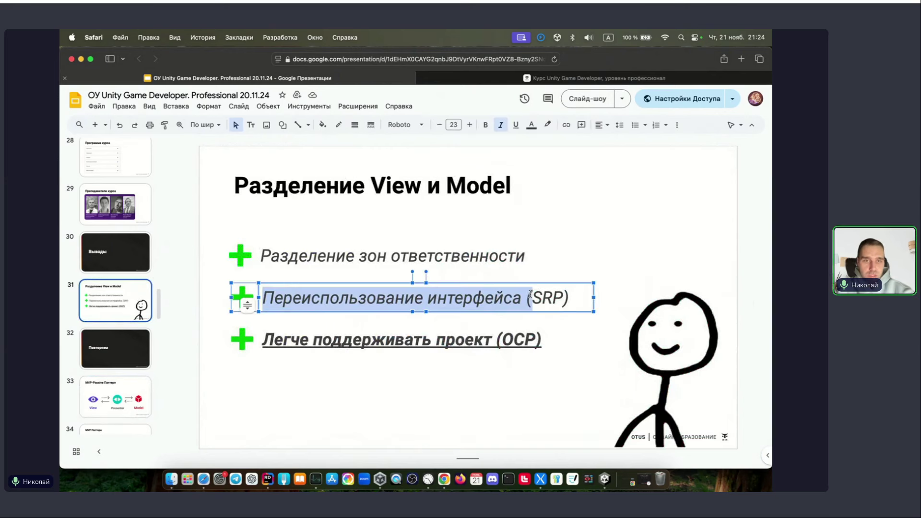
left_click(141, 398)
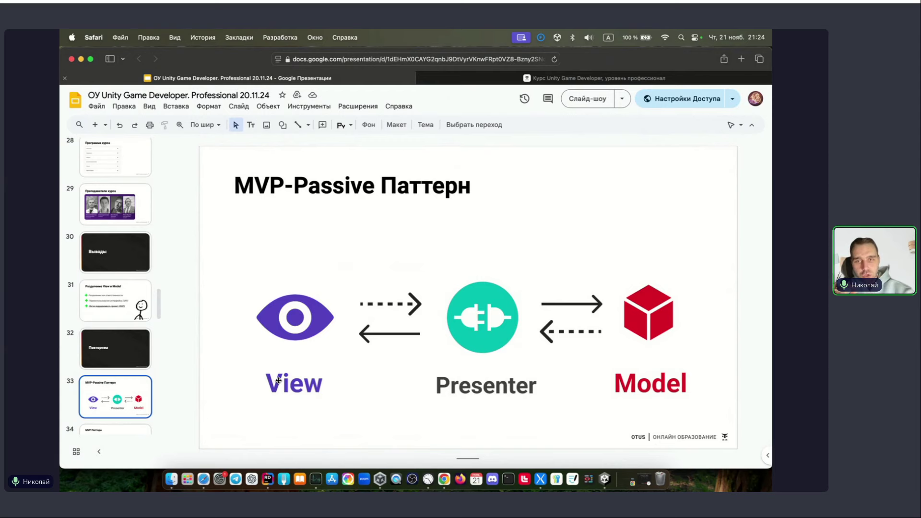
left_click(130, 317)
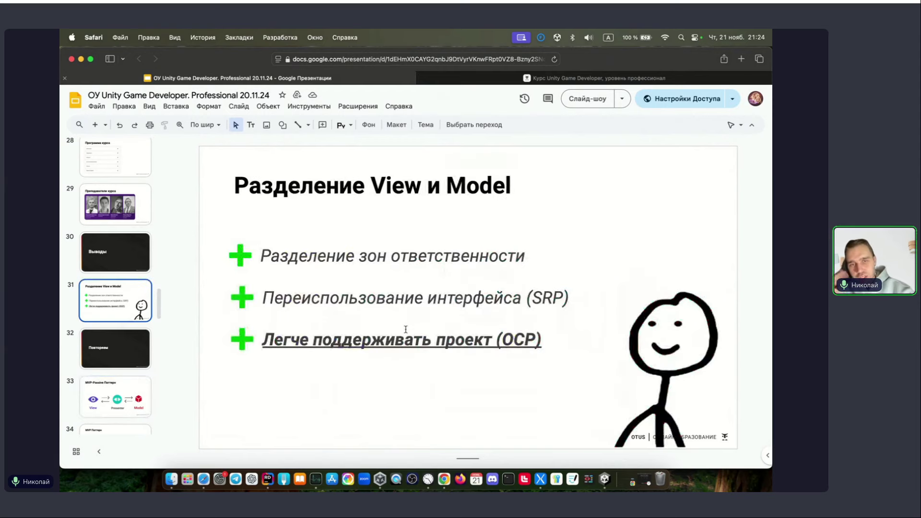
key("ctrl+Up")
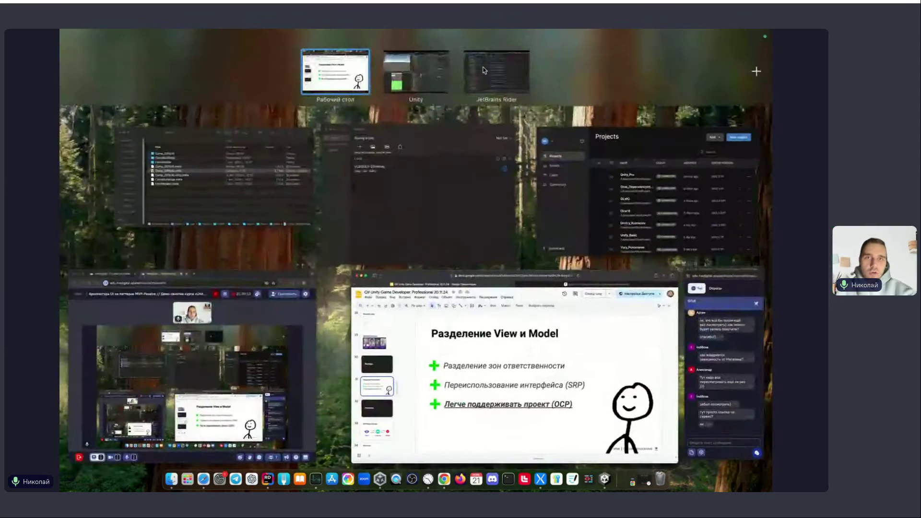
Back on the code desktop in Rider, open ProductService.cs.
left_click(484, 71)
left_click(489, 266)
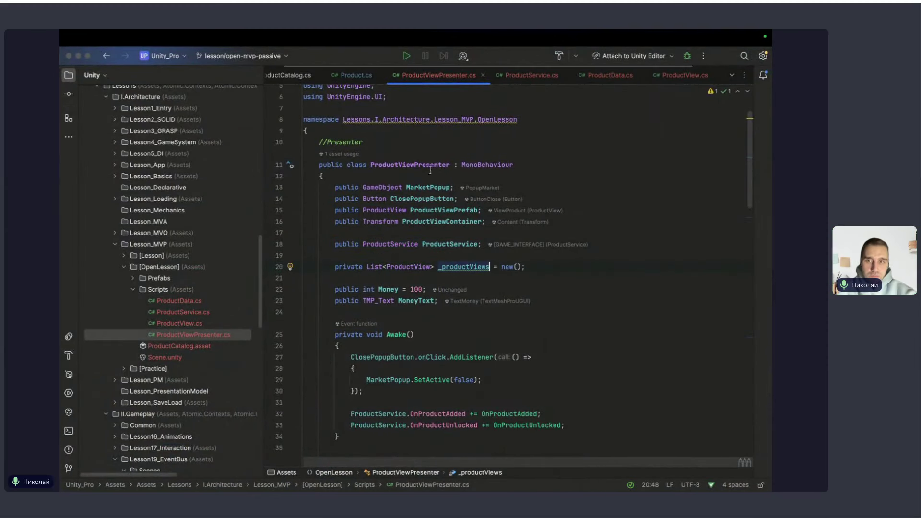
left_click(197, 313)
double_click(197, 313)
scroll(515, 166, "up", 3)
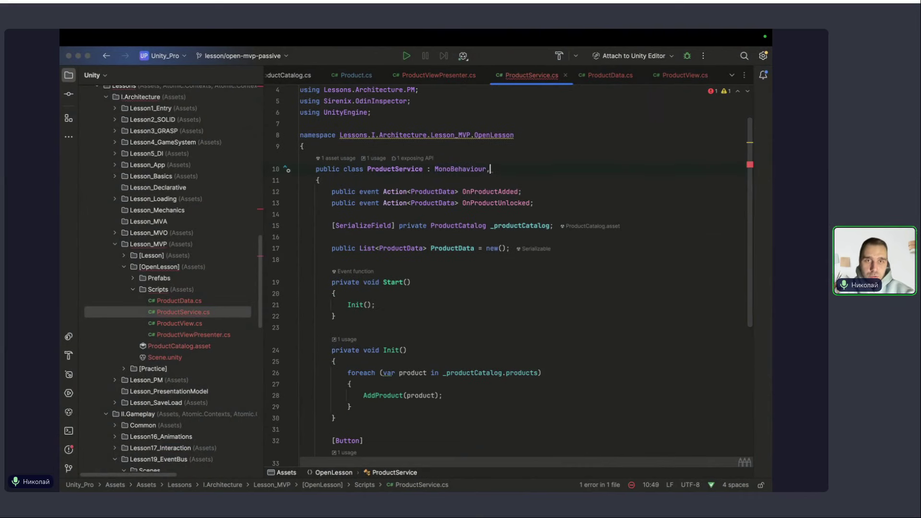
Browse the available actions and code generation options for the ProductService class without applying any.
key("ctrl+Left")
key("alt+Left")
key("alt+Return")
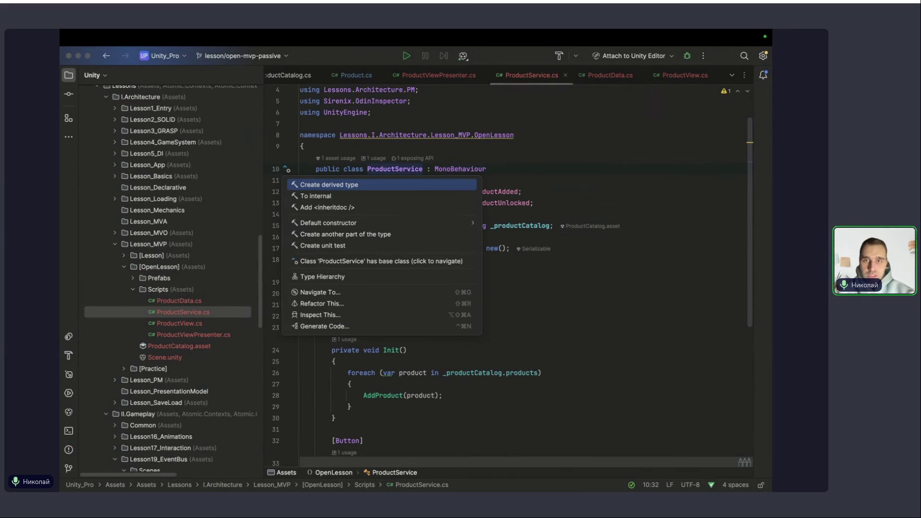
key("Escape")
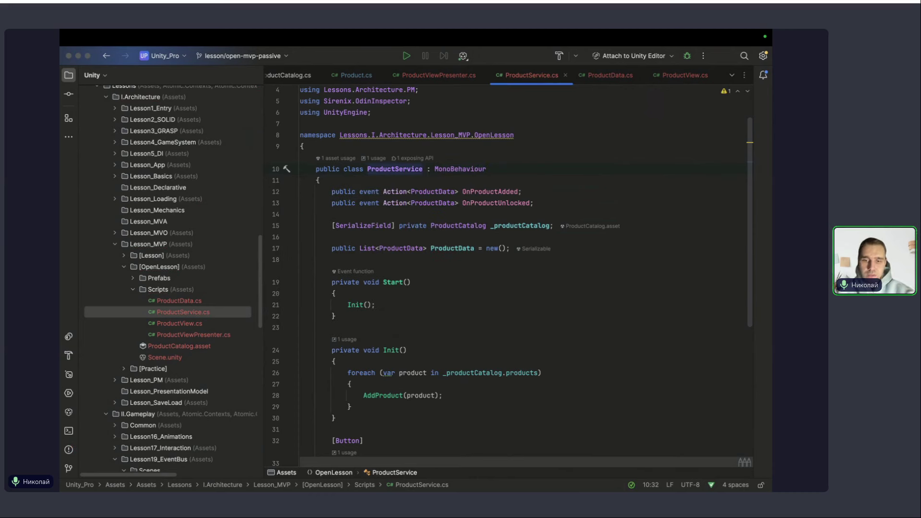
key("super+n")
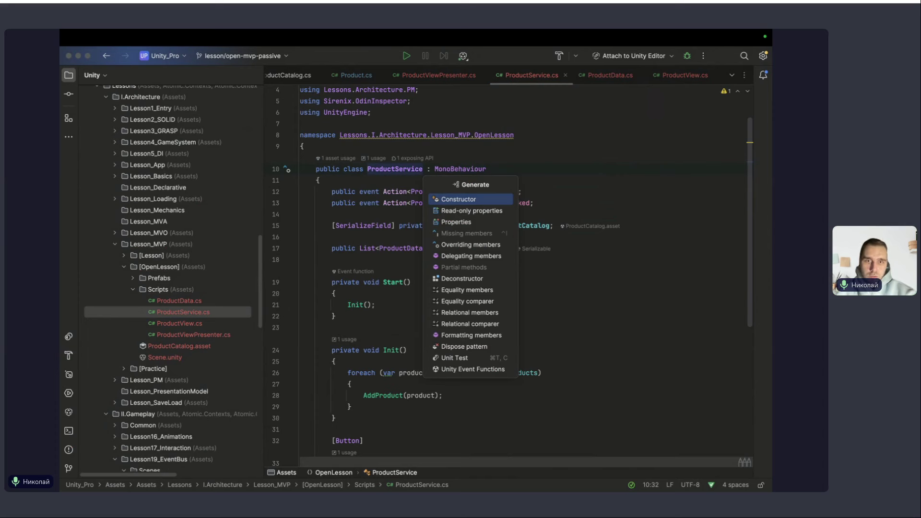
key("Escape")
key("alt+Return")
key("Down")
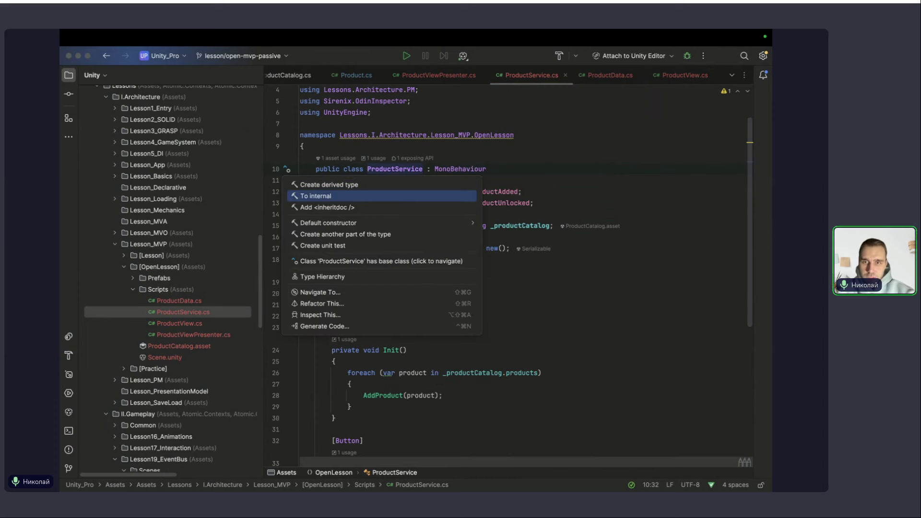
key("Down")
key("Down")
key("Down")
key("Down")
key("Down")
key("Down")
key("Return")
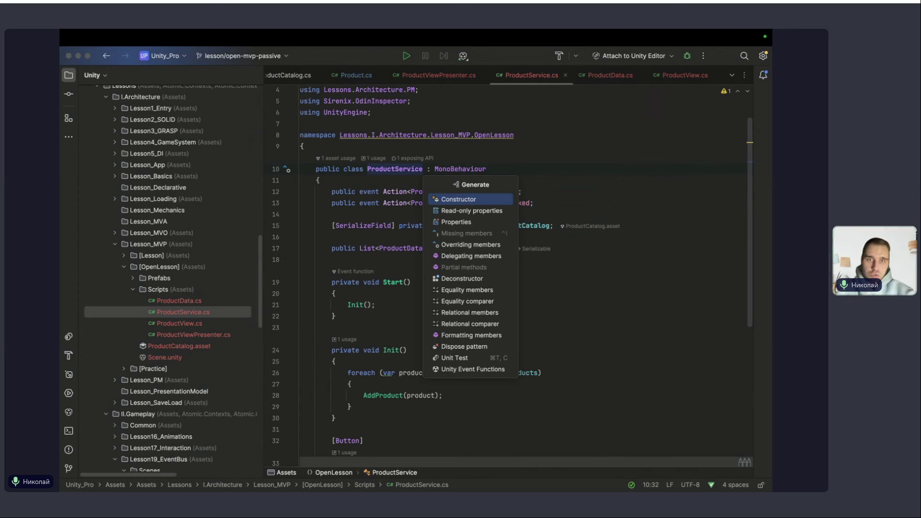
key("Escape")
Extract an IProductService interface containing OnProductAdded and OnProductUnlocked from ProductService.
key("alt+Return")
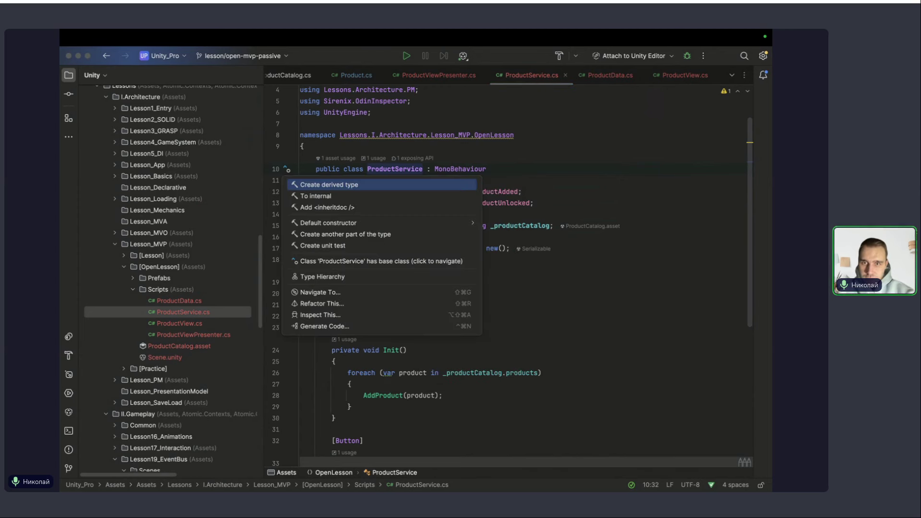
key("Down")
key("Down")
key("Down")
key("Down")
key("Down")
key("Down")
key("Down")
key("Return")
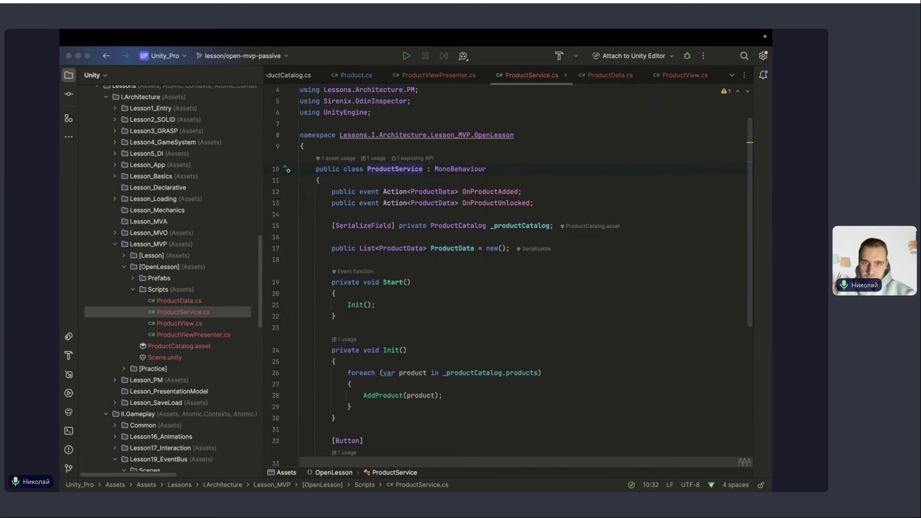
key("Down")
key("Down")
key("Down")
key("Down")
key("Down")
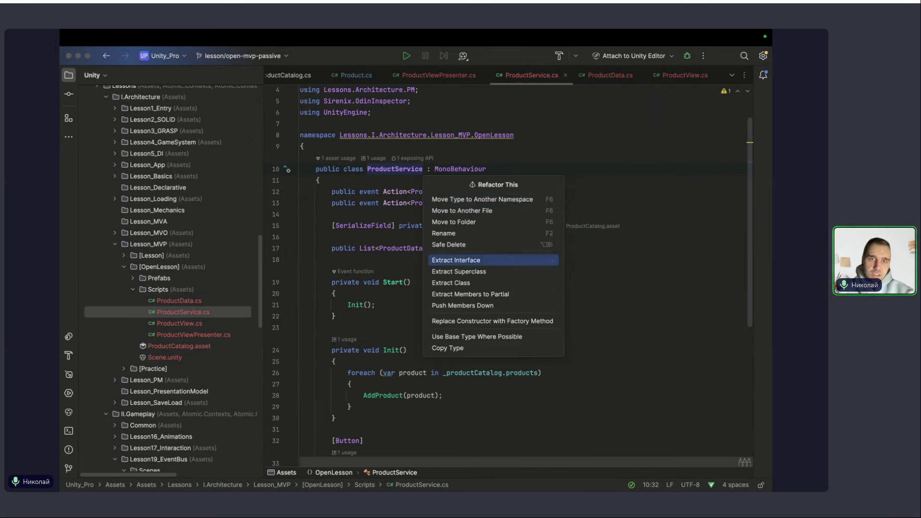
key("Return")
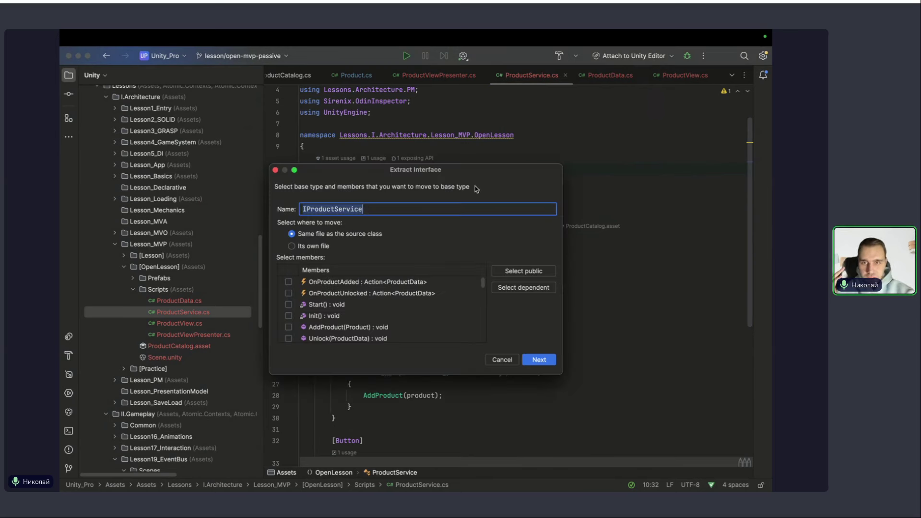
left_click(289, 284)
left_click(288, 282)
left_click(288, 293)
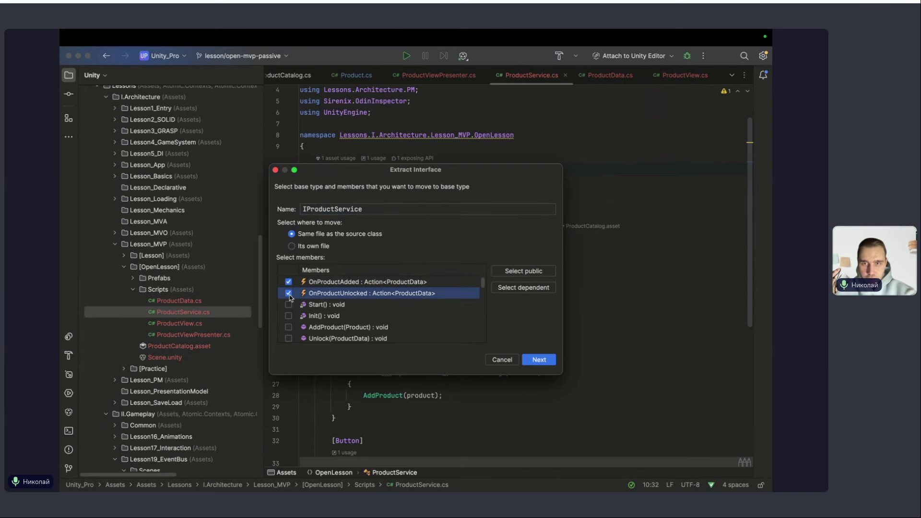
left_click(546, 361)
Review the interface's two events, then go to ProductViewPresenter.cs's ProductService field on line 18.
scroll(509, 312, "down", 5)
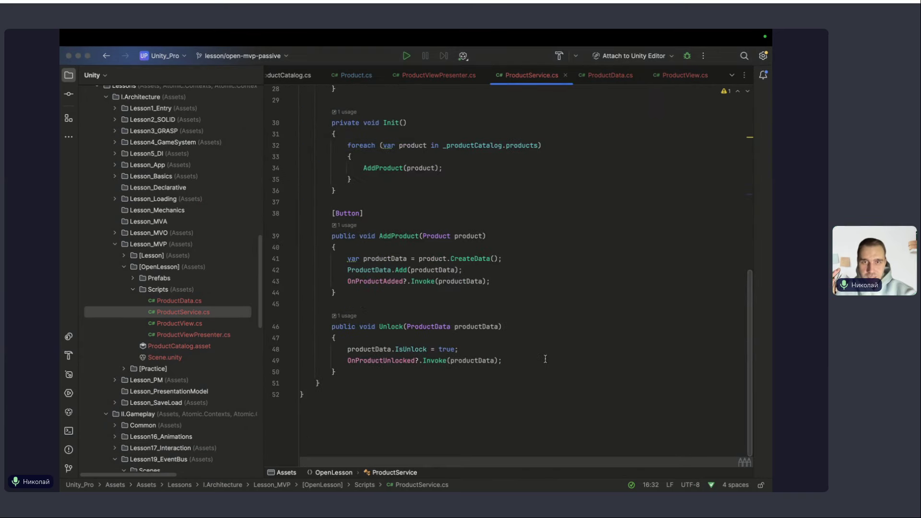
scroll(510, 312, "up", 3)
scroll(510, 312, "up", 5)
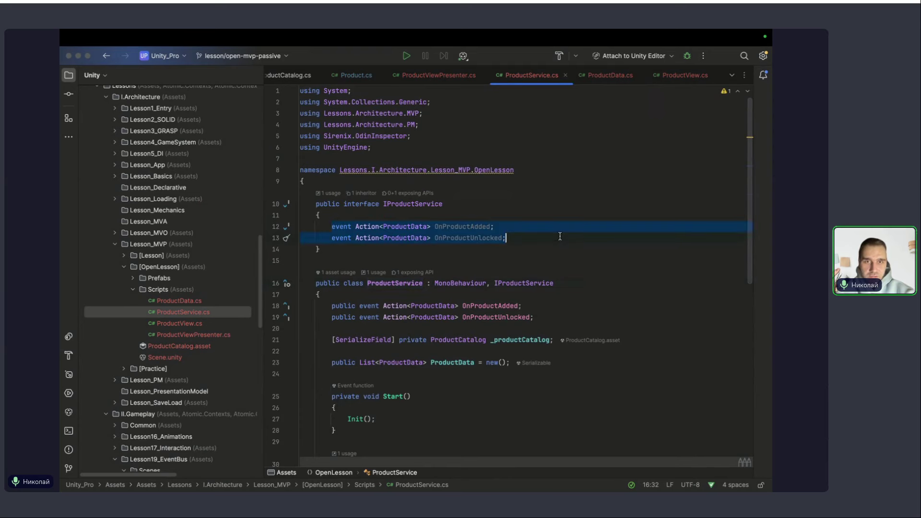
left_click(463, 226)
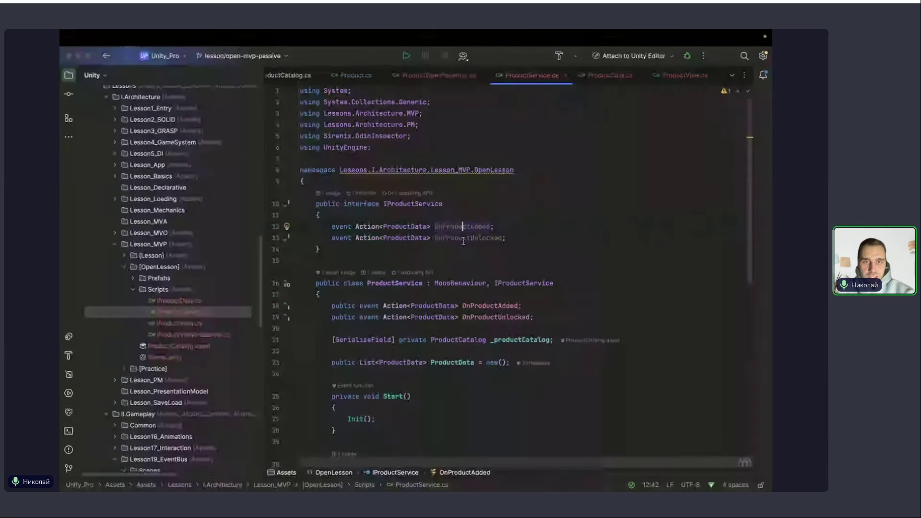
left_click(530, 239)
left_click(446, 76)
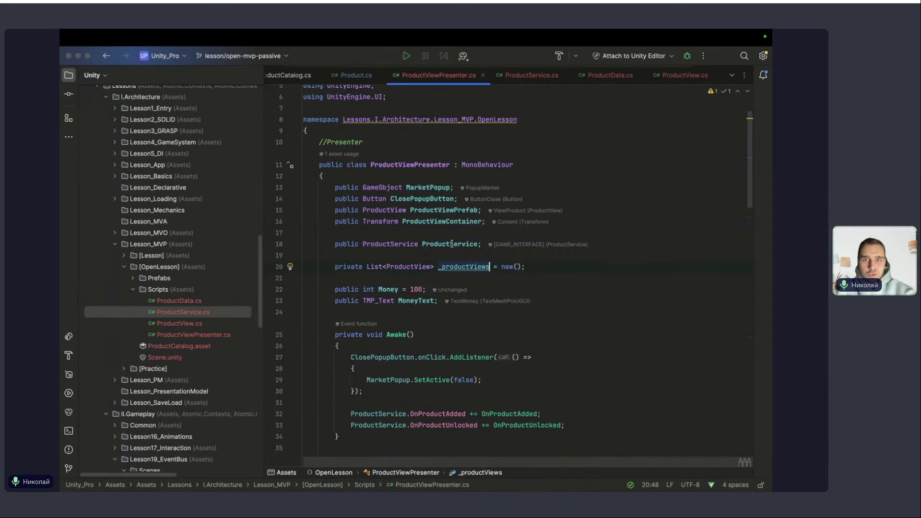
scroll(452, 244, "down", 1)
left_click(364, 195)
Retype the field as IProductService and add void Unlock(ProductData productData) to the interface.
type("Ip")
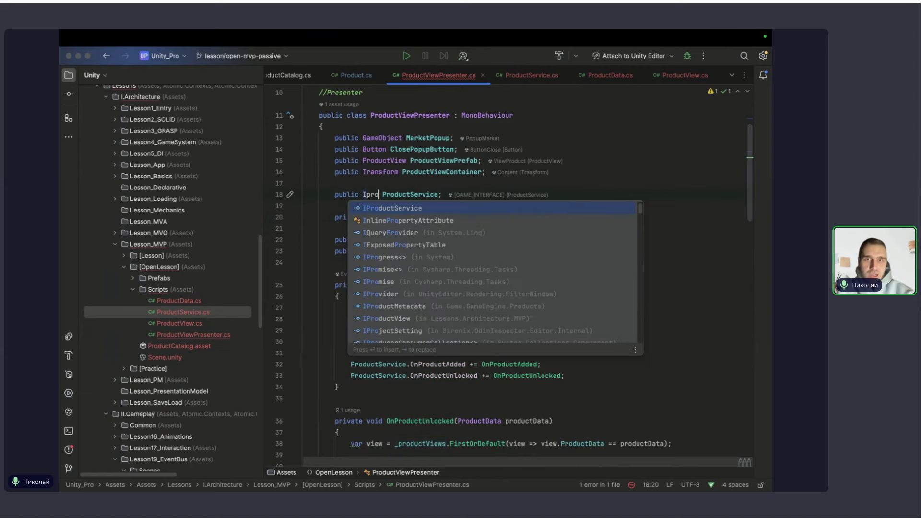
type("ProductService")
key("Return")
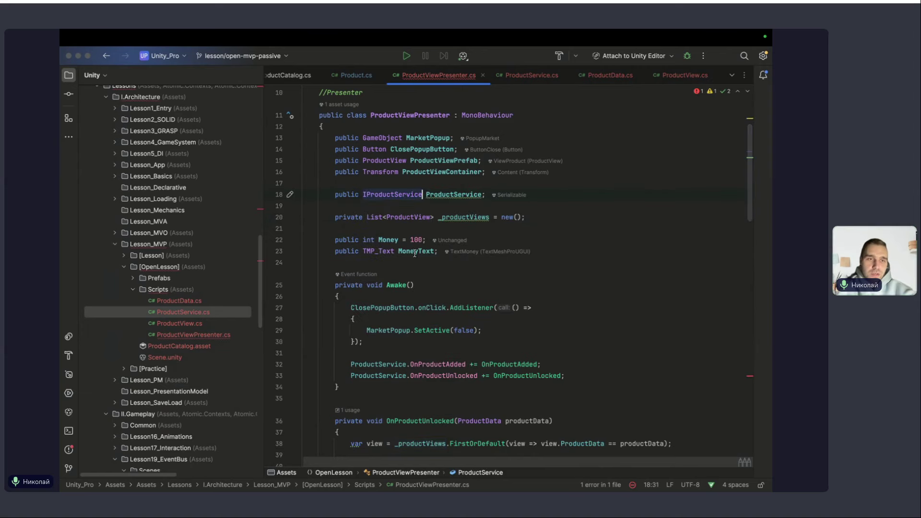
scroll(413, 255, "down", 20)
key("F2")
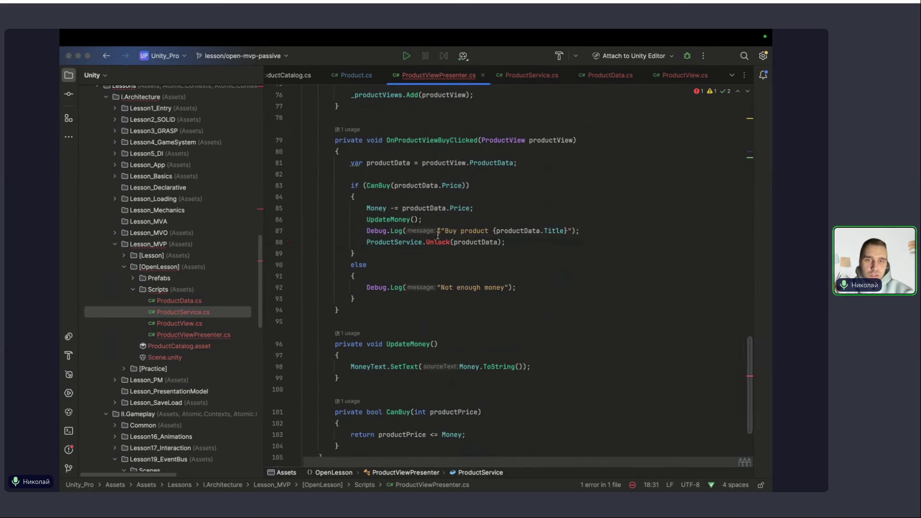
key("alt+Return")
key("Return")
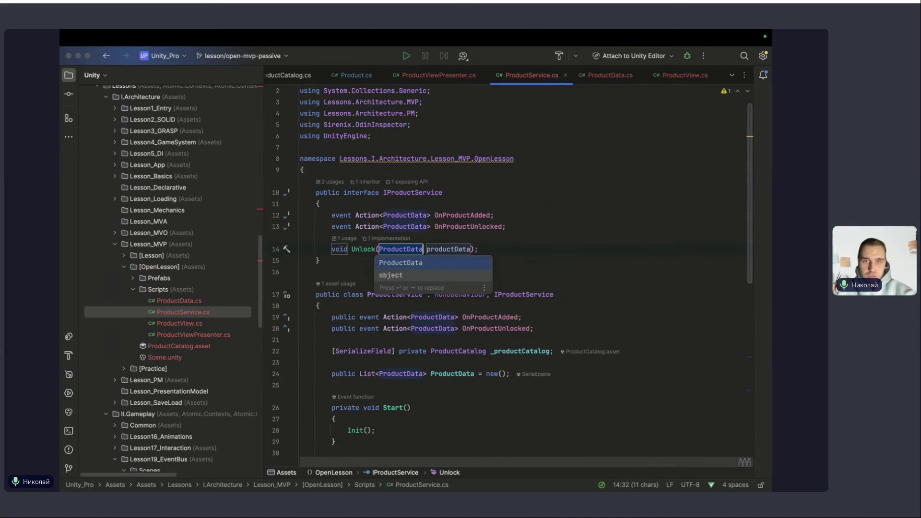
key("Return")
key("Return")
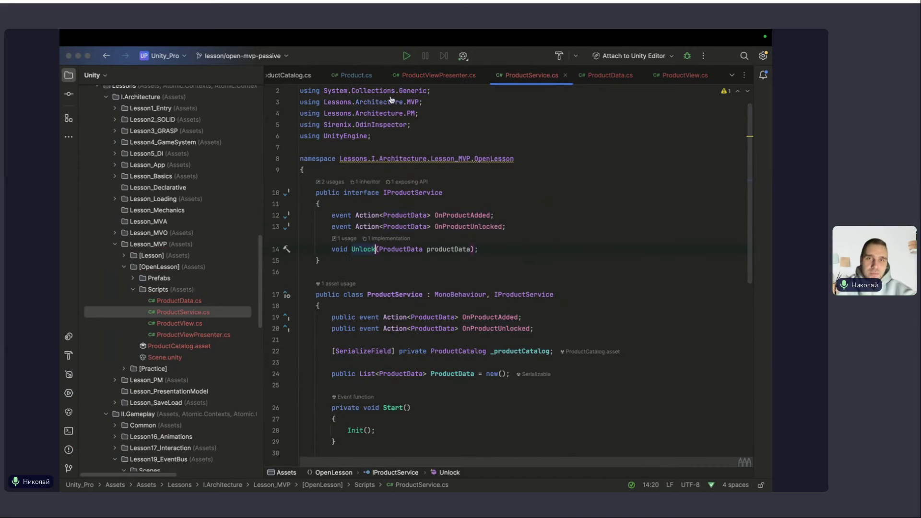
key("super+bracketleft")
Review the IProductService declaration and highlight its usages in ProductViewPresenter.cs.
scroll(385, 279, "up", 20)
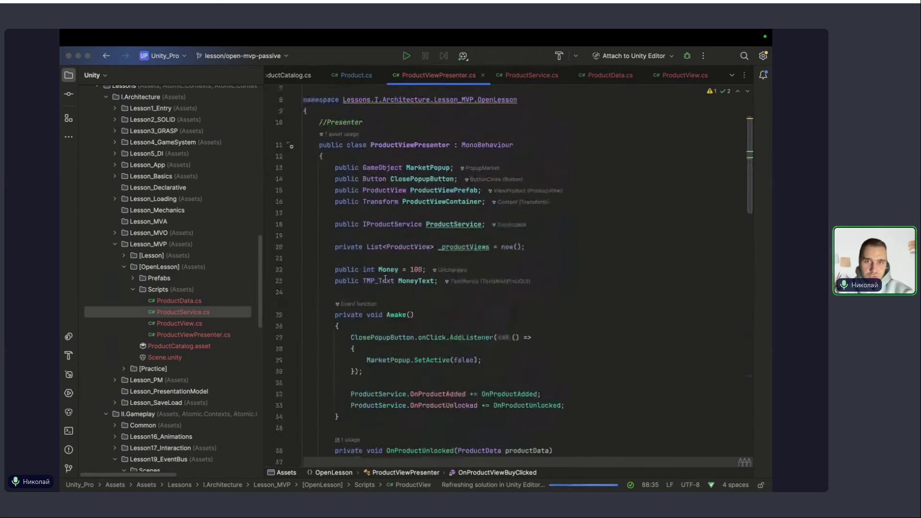
left_click(480, 273)
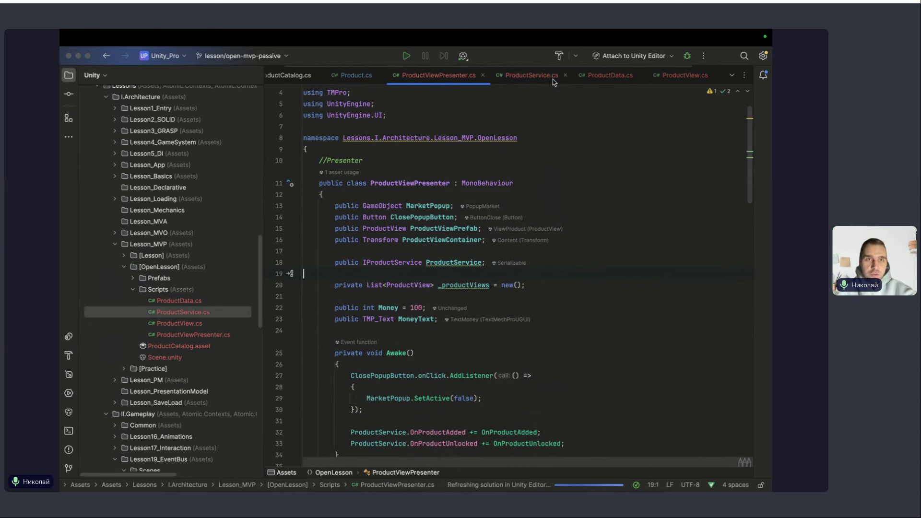
left_click(398, 262, "ctrl")
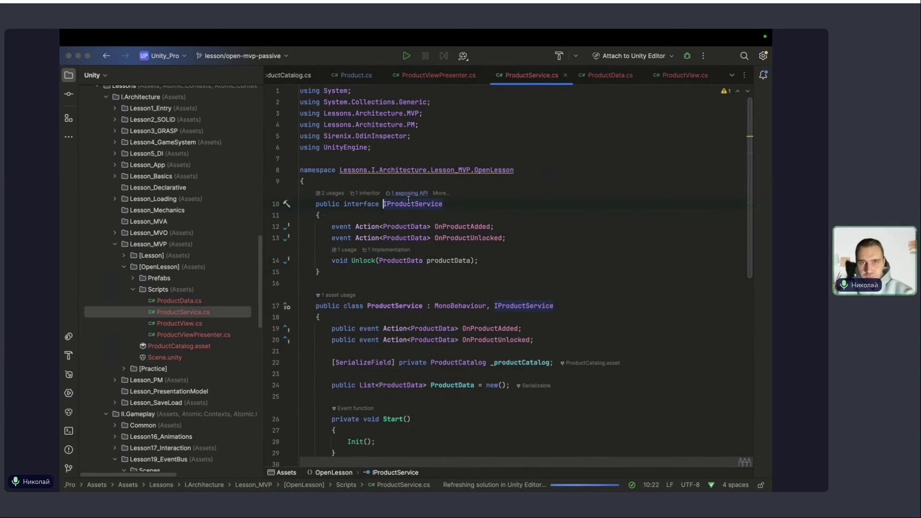
left_click_drag(316, 203, 345, 272)
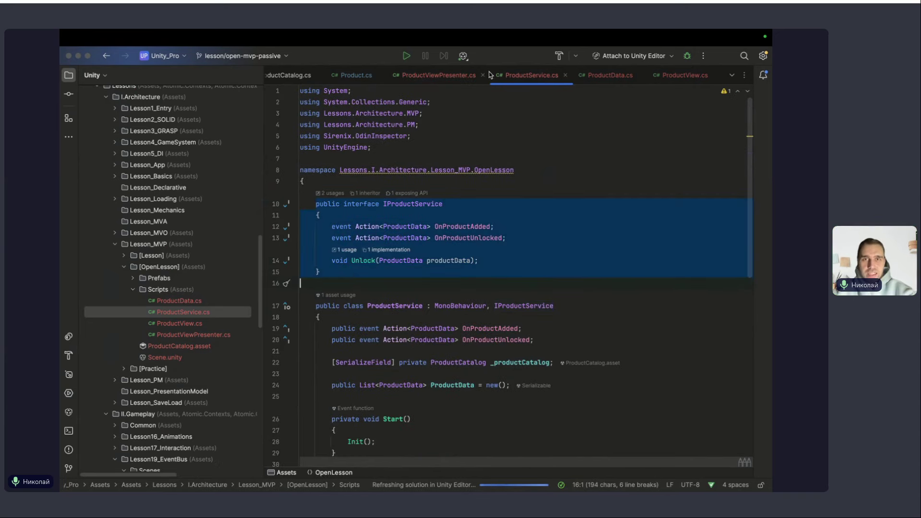
key("super+bracketleft")
scroll(395, 235, "down", 3)
left_click_drag(363, 229, 422, 230)
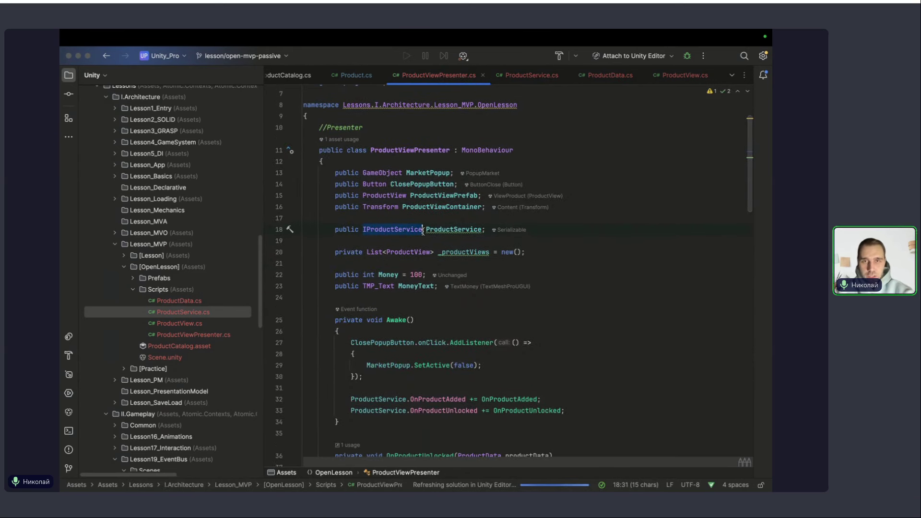
left_click(374, 223)
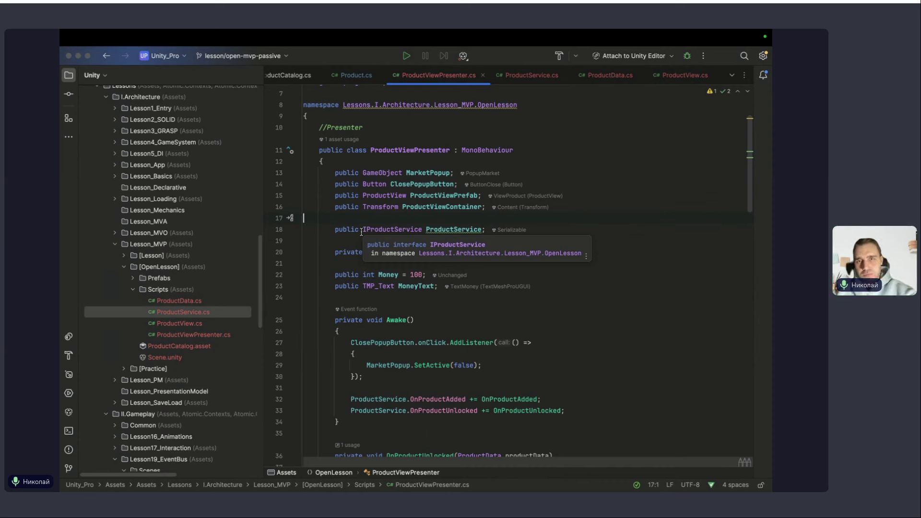
left_click(383, 229)
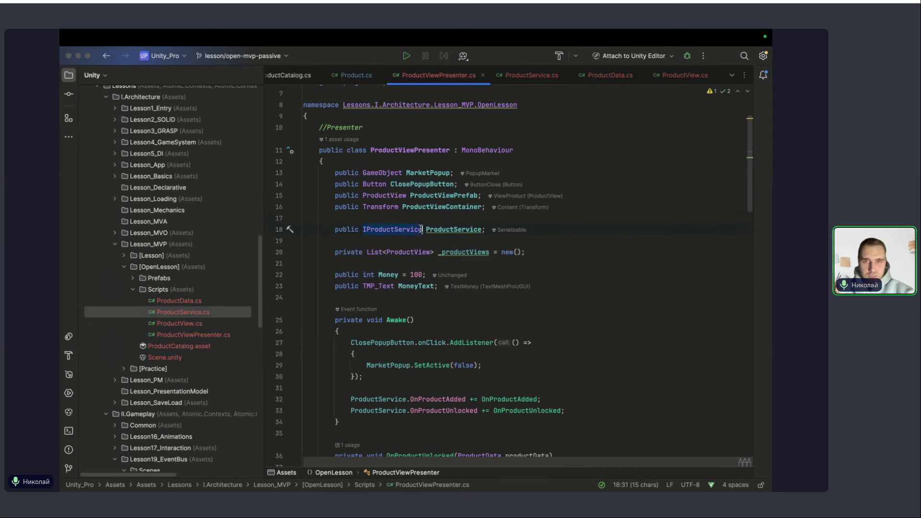
Browse the ProductView class and ProductData.cs, then return to ProductViewPresenter.cs.
scroll(393, 230, "down", 2)
left_click(427, 183)
left_click(428, 183, "super")
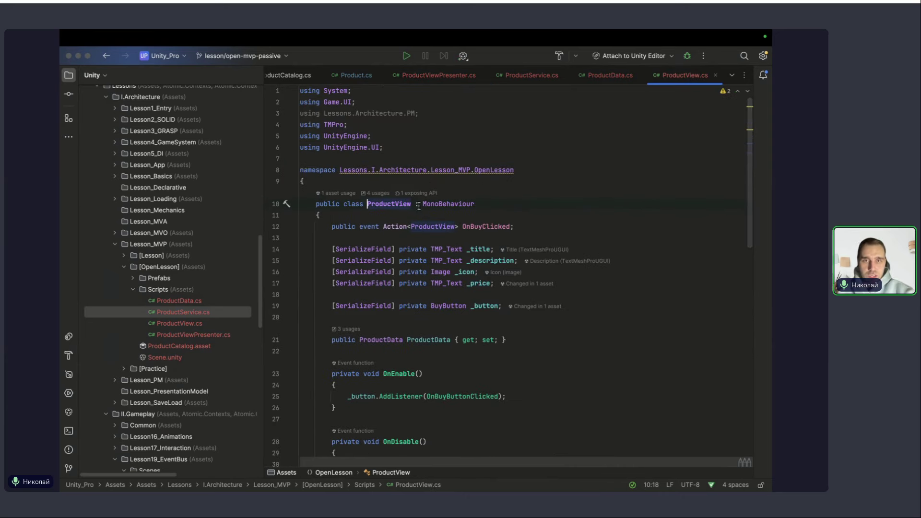
left_click(520, 202)
scroll(521, 202, "down", 2)
scroll(522, 201, "down", 8)
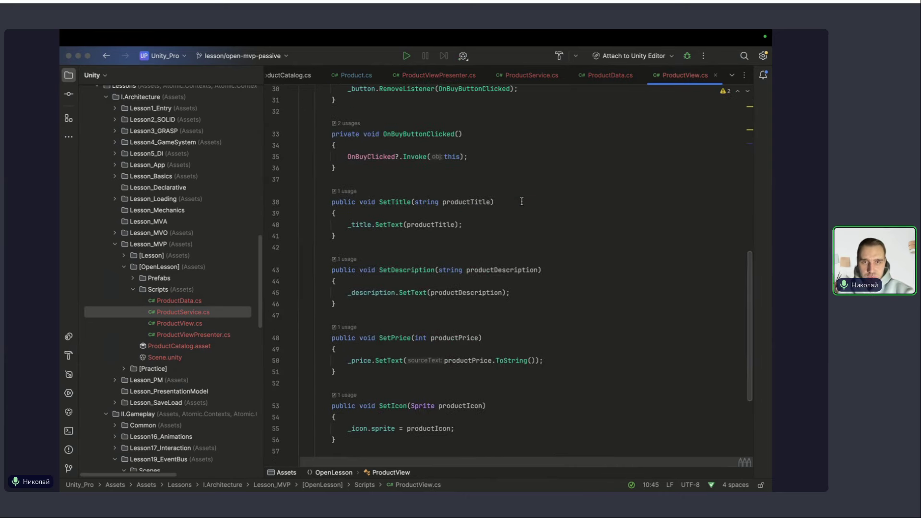
scroll(345, 152, "up", 7)
scroll(345, 152, "up", 3)
left_click(608, 76)
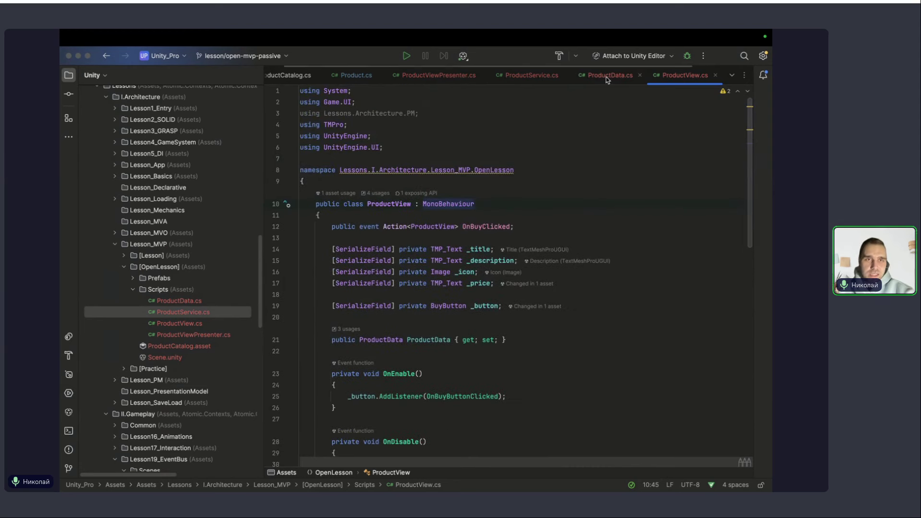
left_click(432, 75)
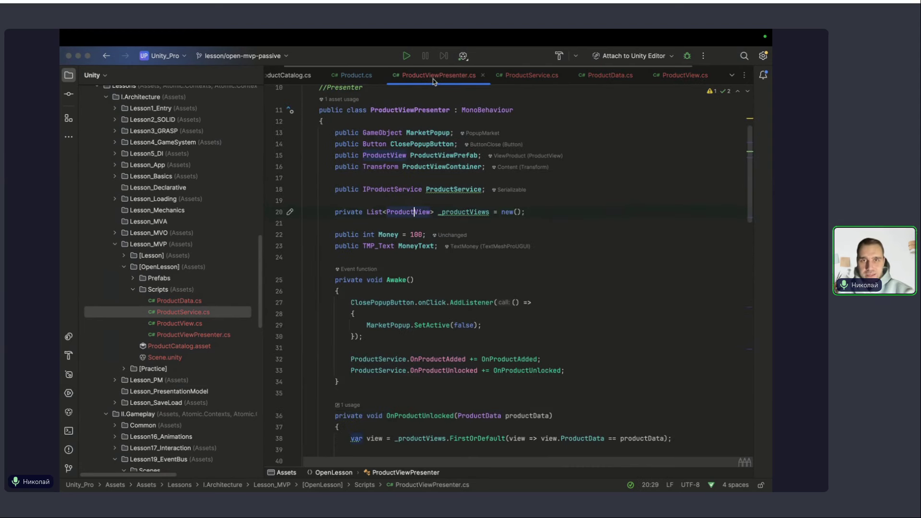
scroll(332, 232, "up", 2)
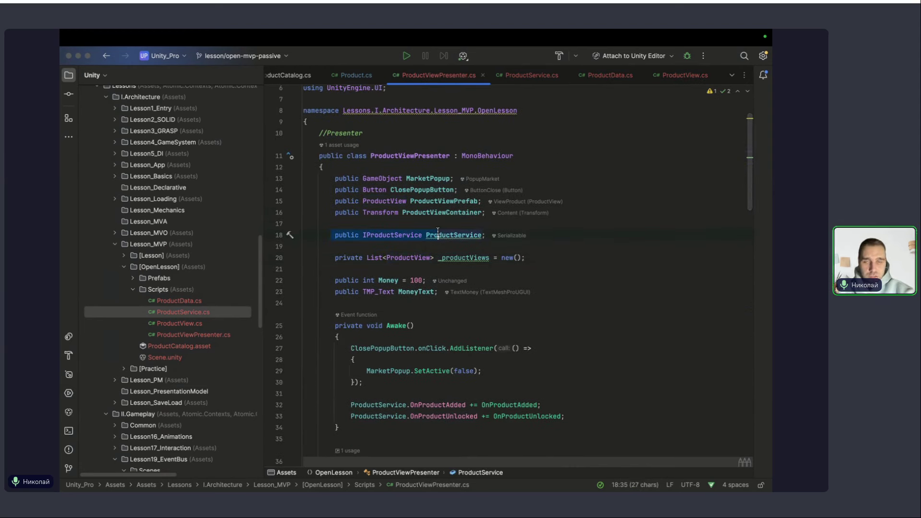
key("ctrl+Up")
In Google Slides, show slide 32 Повторяем, then slide 33 MVP-Passive Паттерн.
left_click(369, 417)
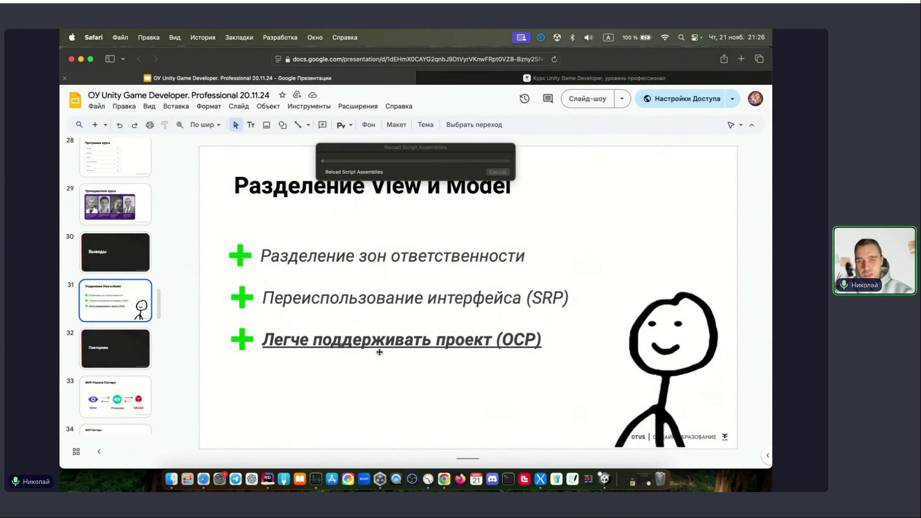
key("ctrl+Up")
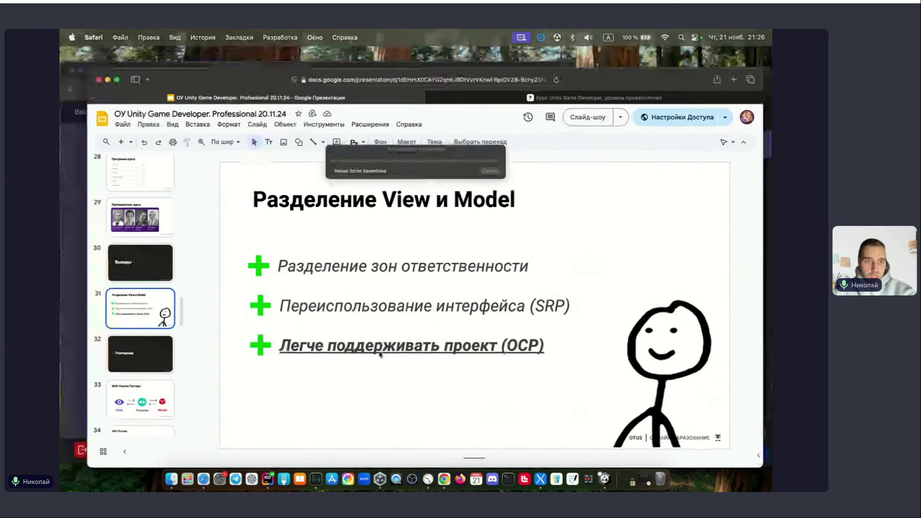
left_click(608, 352)
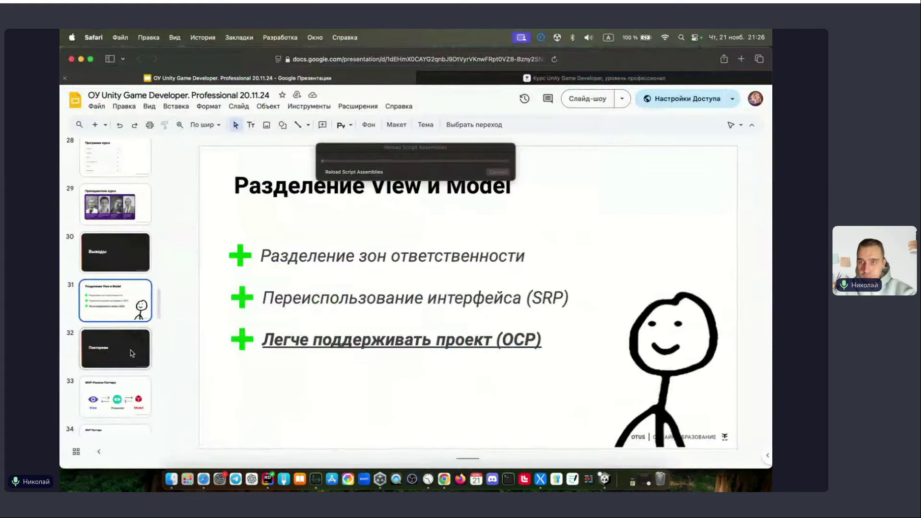
left_click(133, 354)
left_click(118, 397)
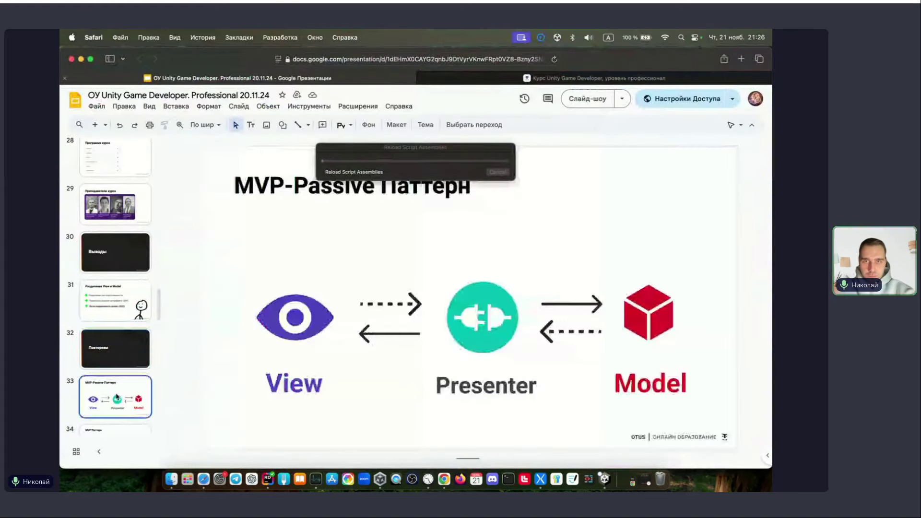
scroll(117, 397, "down", 1)
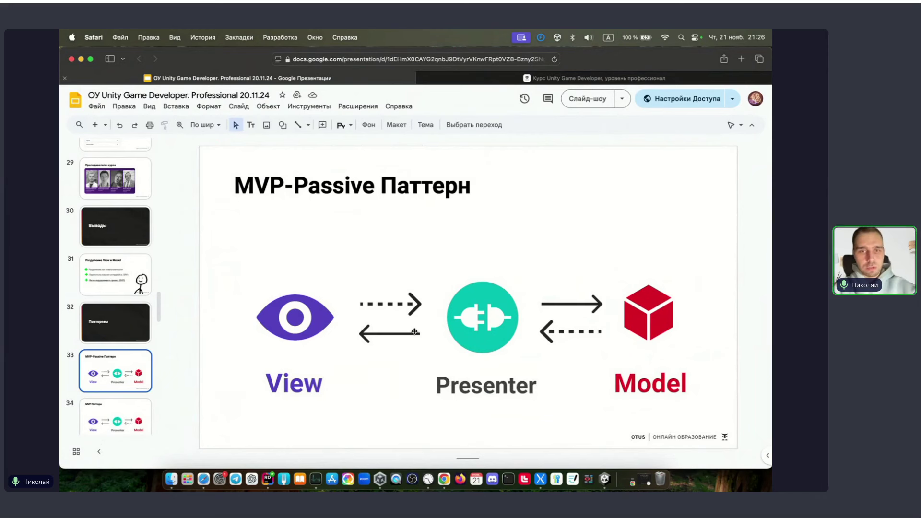
Check the livedigital chat, then flip between slides 33 and 34, ending on MVP Паттерн.
key("ctrl+Up")
left_click(716, 373)
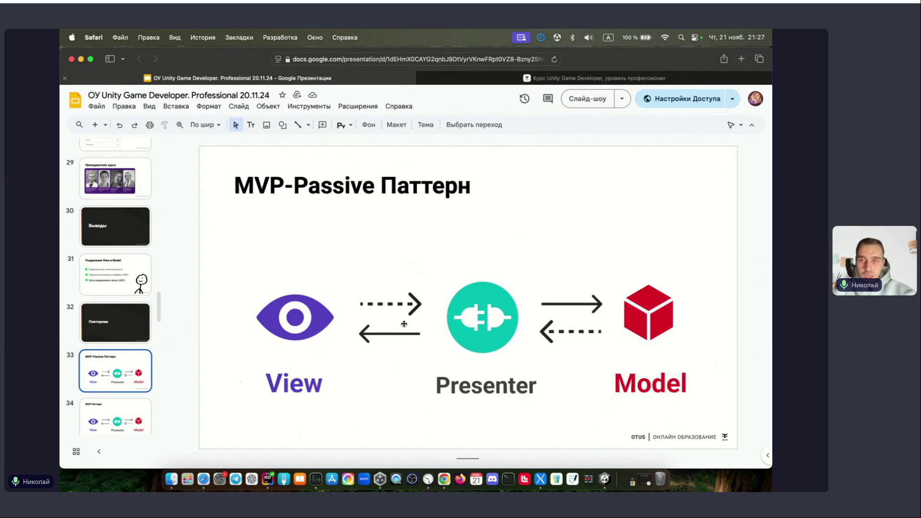
key("Down")
key("Up")
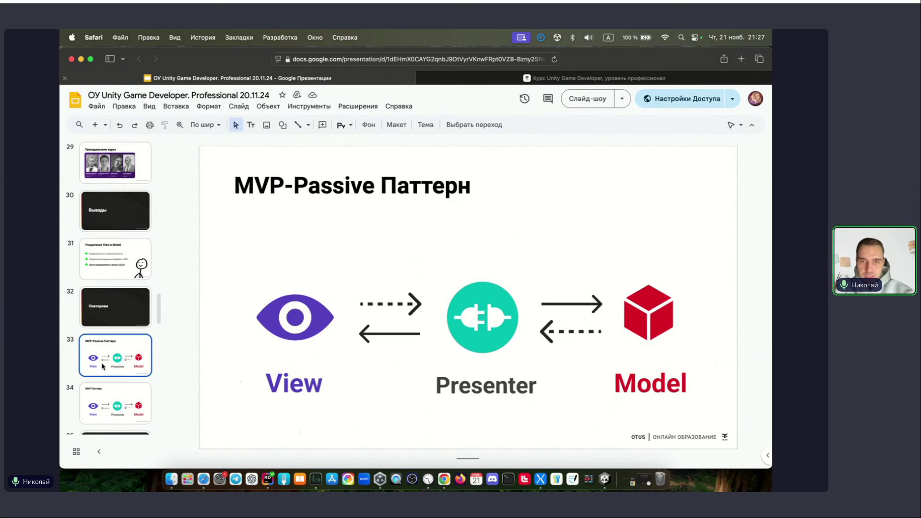
key("Down")
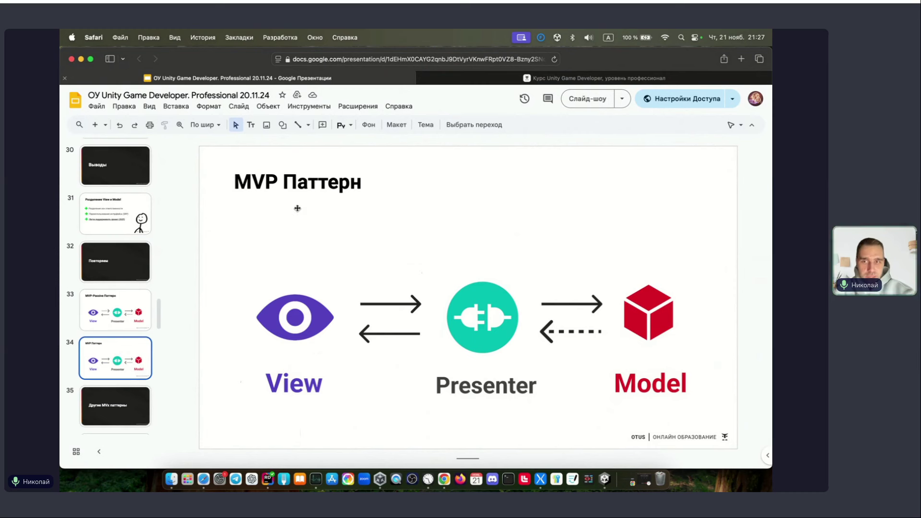
Compare the MVP-Passive Паттерн and MVP Паттерн slides back and forth.
left_click(129, 307)
left_click(123, 361)
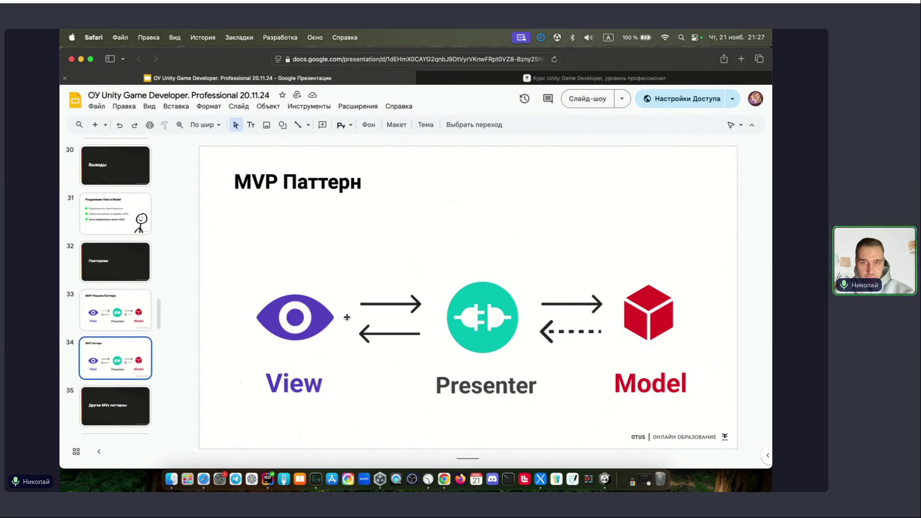
key("Up")
key("Down")
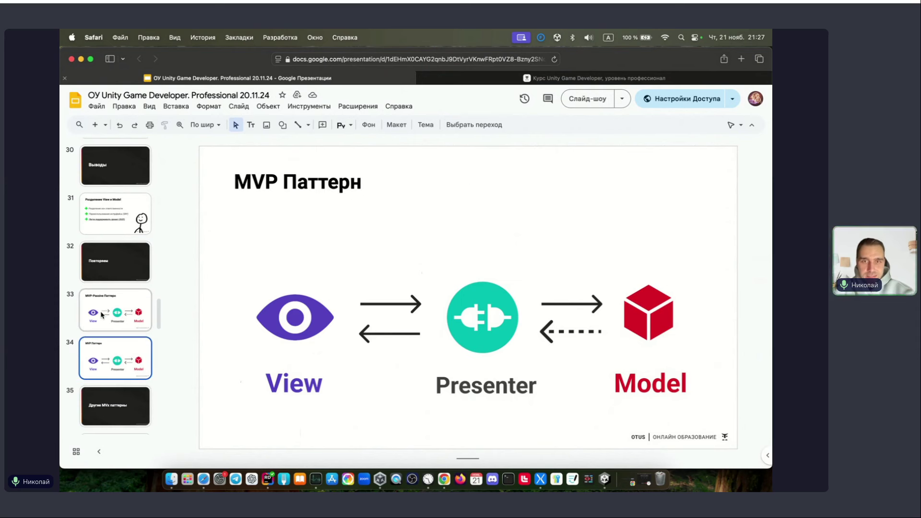
left_click(103, 317)
left_click(102, 350)
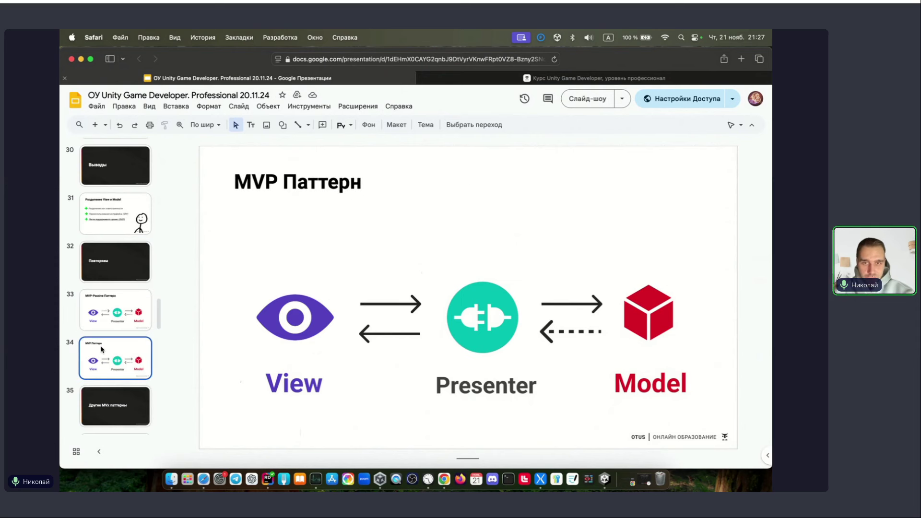
right_click(339, 299)
key("Escape")
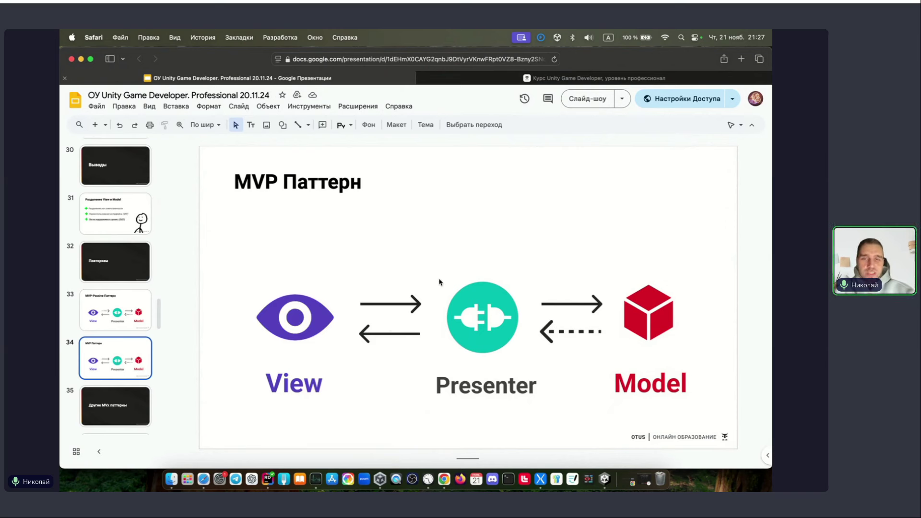
Show MVP-Passive once more, return to MVP Паттерн, then bring Rider forward.
left_click(106, 318)
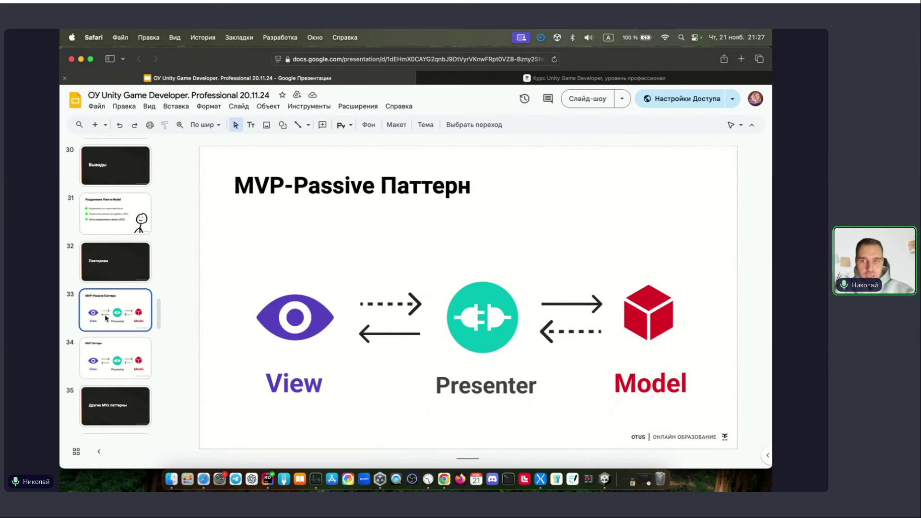
left_click(134, 340)
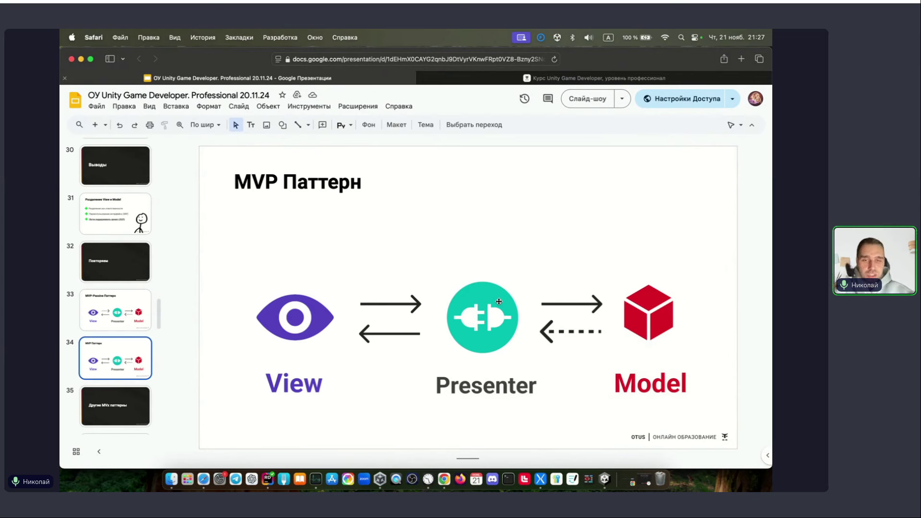
left_click(268, 479)
Add a Construct(ProductViewPresenter presenter) method below the ProductData property in ProductView.
left_click(391, 258, "super")
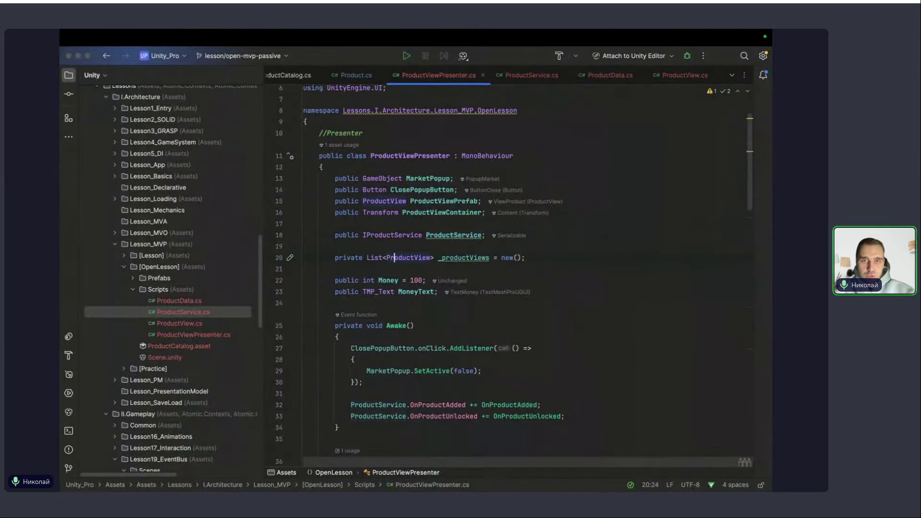
scroll(363, 329, "down", 5)
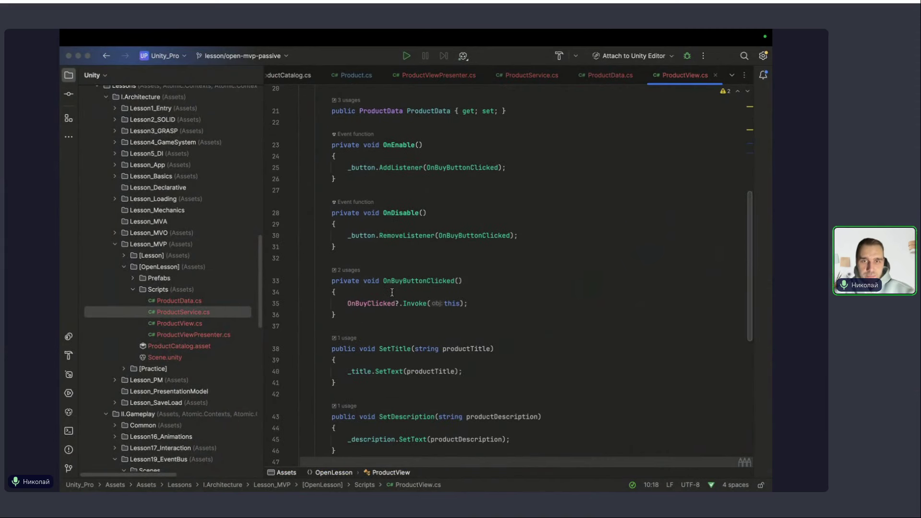
scroll(343, 237, "up", 4)
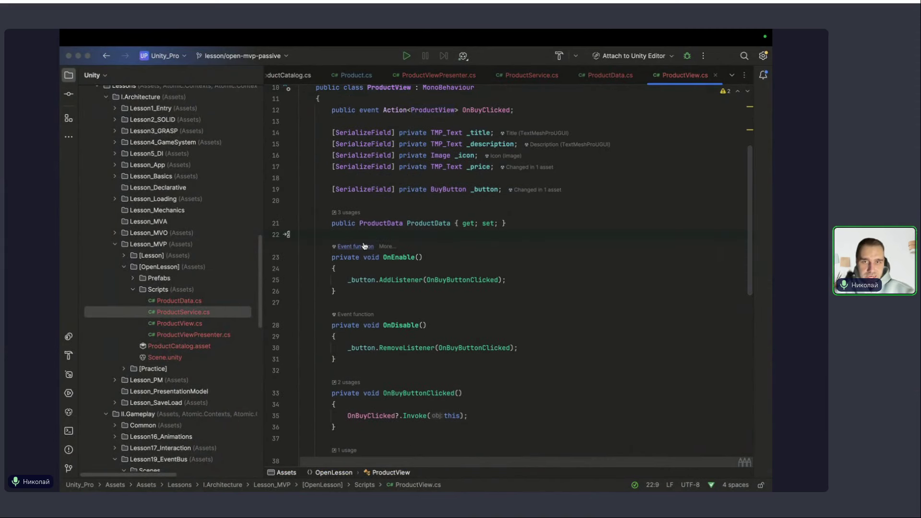
key("Return")
type("public void ")
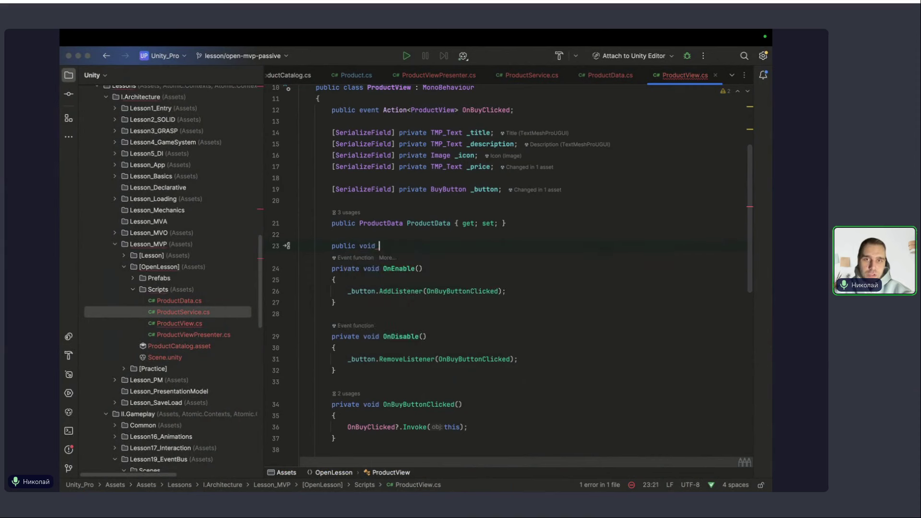
type("Construct()")
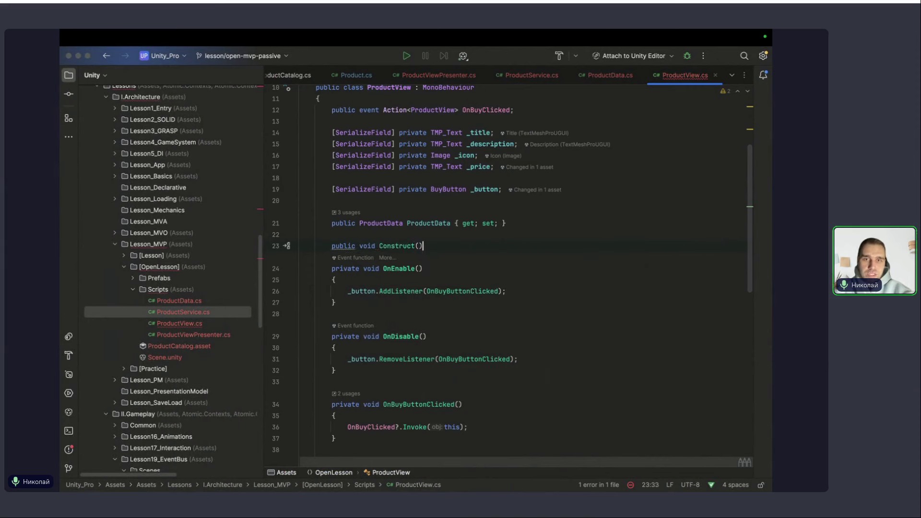
key("ctrl+shift+Return")
key("Left")
type("Prod")
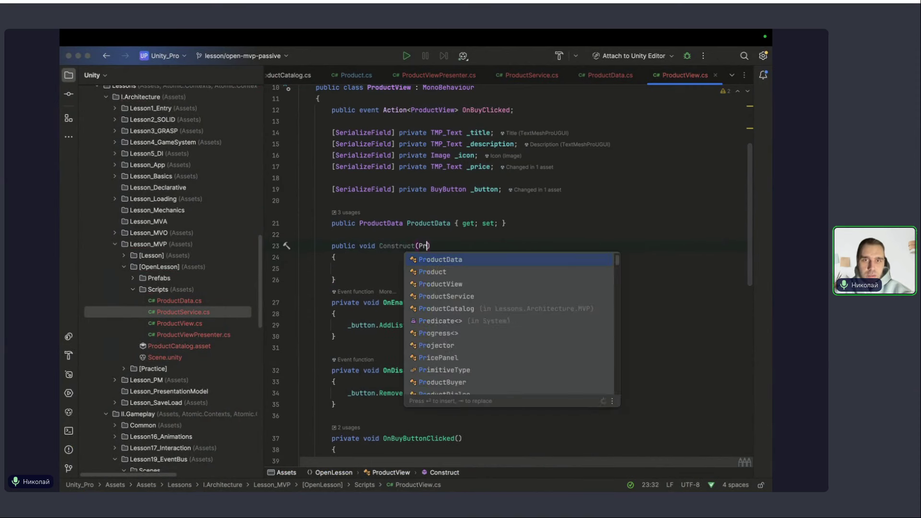
type("uctV")
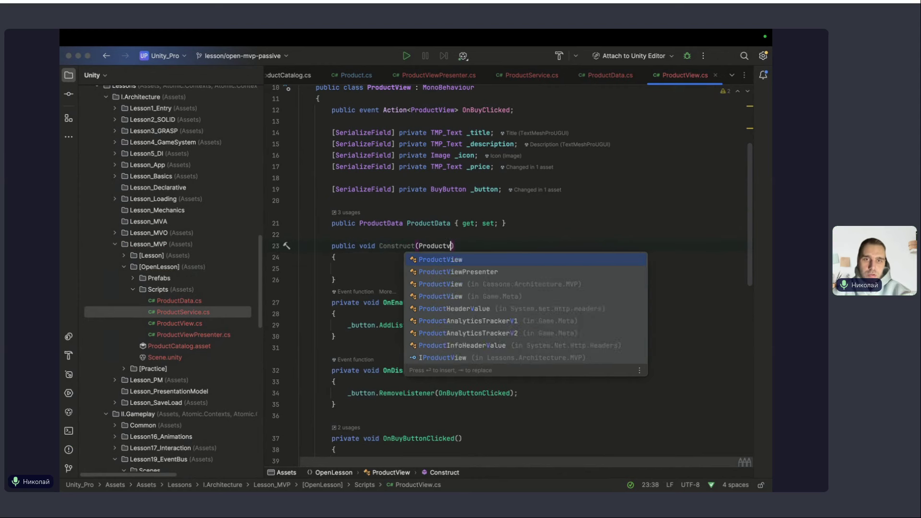
type("iewP")
key("Return")
key("Return")
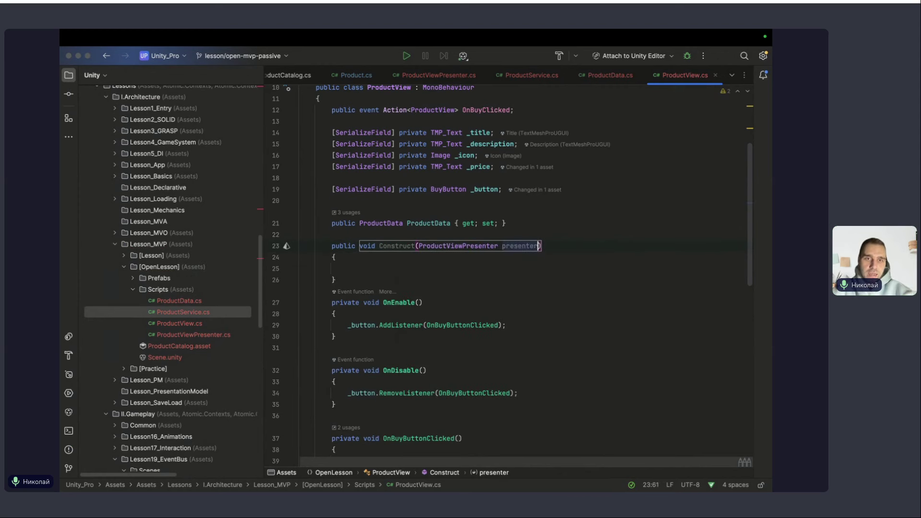
key("ctrl+shift+Return")
type("pr")
key("Return")
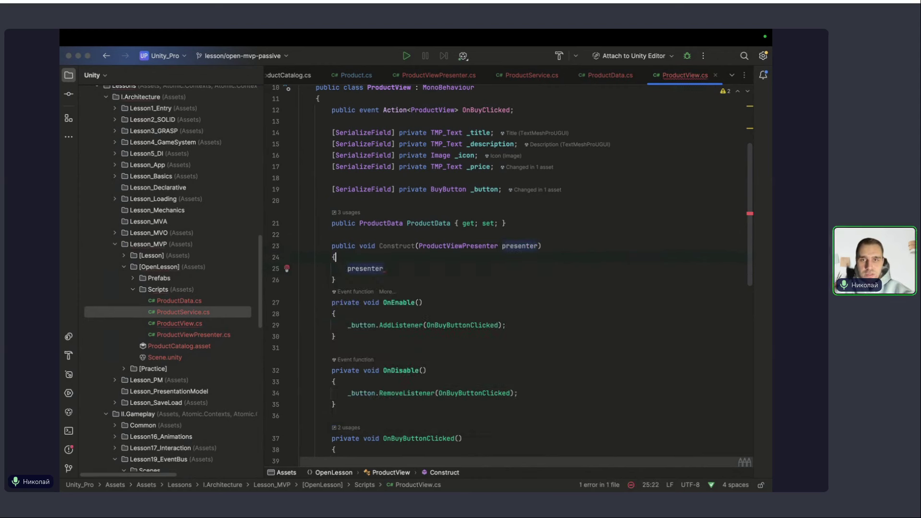
key("Up")
key("Up")
Declare a private ProductViewPresenter _presenter field above the Construct method.
key("ctrl+alt+Return")
left_click(300, 234)
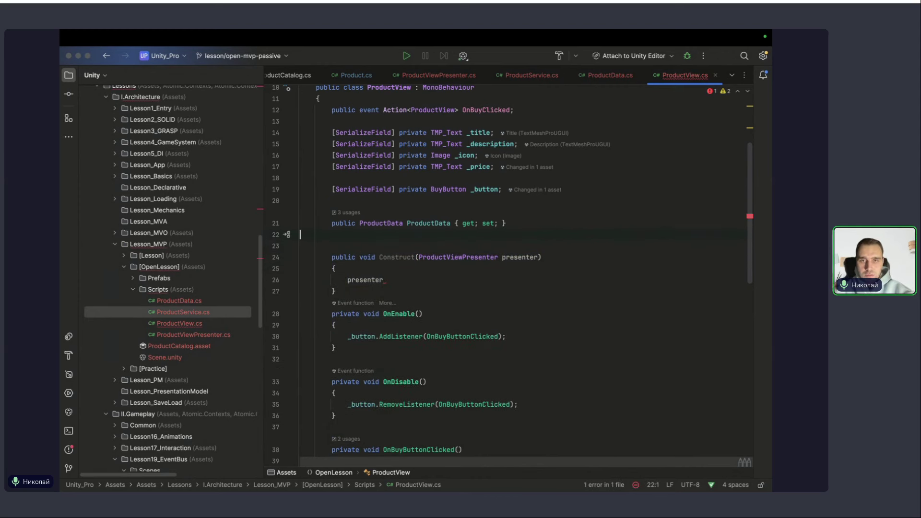
type("pr")
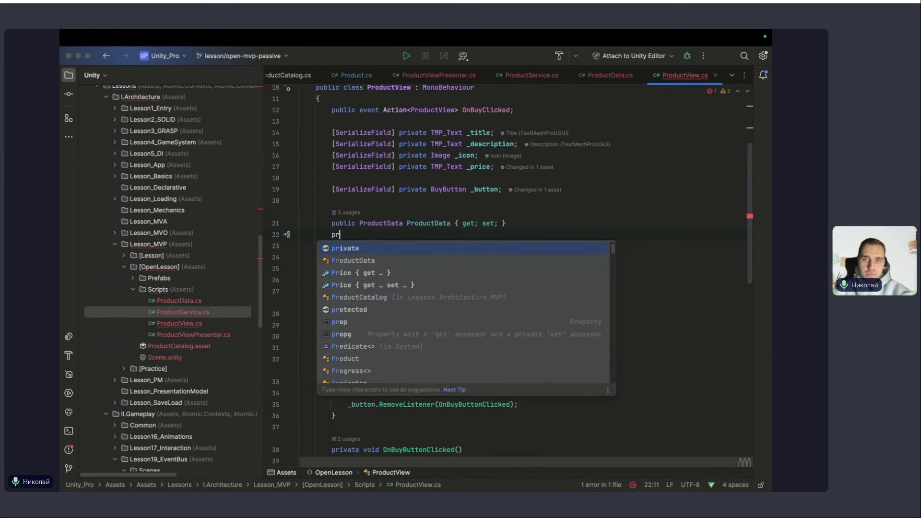
key("Return")
type("Produ")
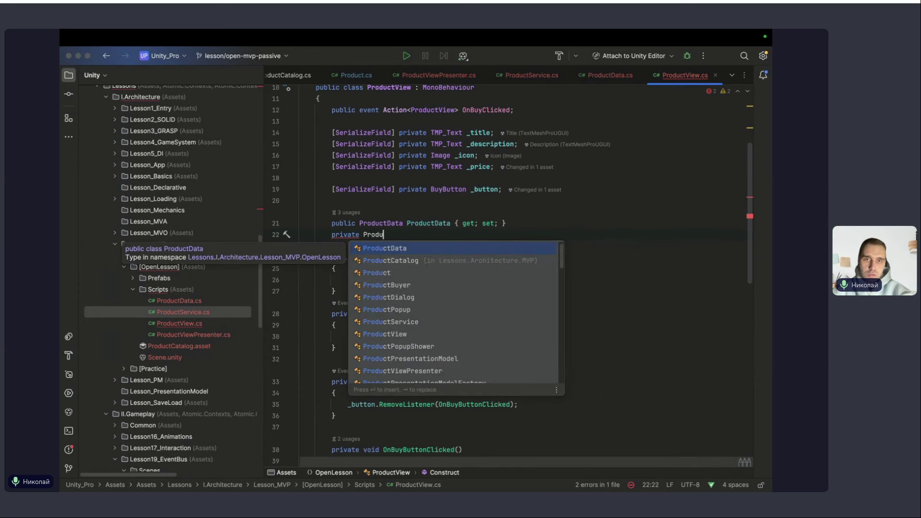
type("ctViewP")
key("Return")
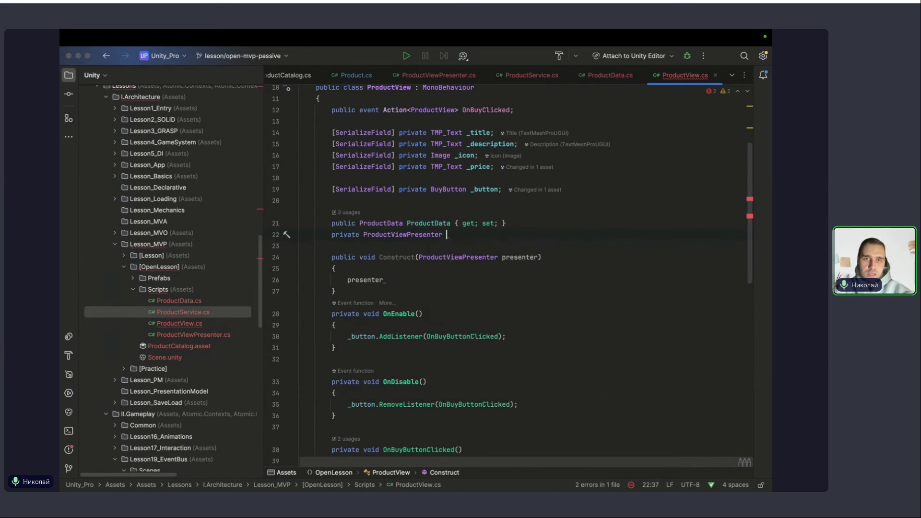
type("_r")
key("BackSpace")
type("pr")
key("Return")
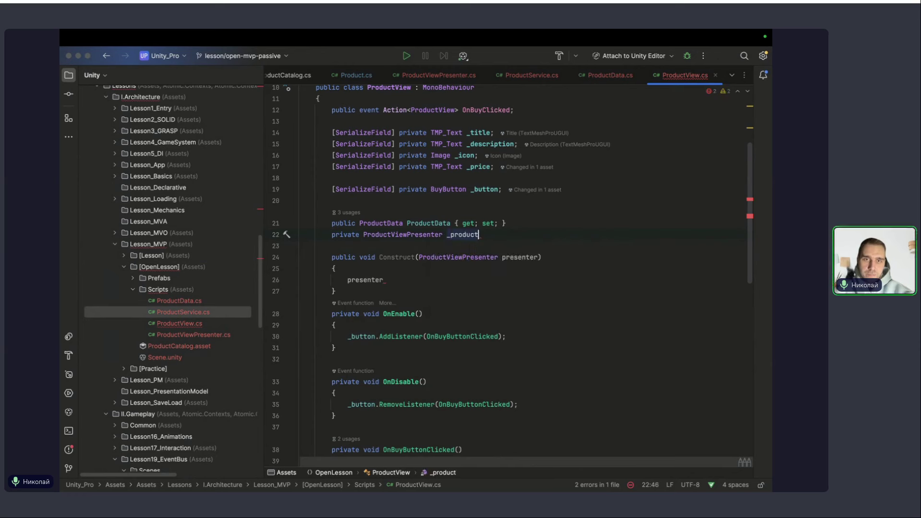
key("ctrl+w")
key("ctrl+space")
key("Return")
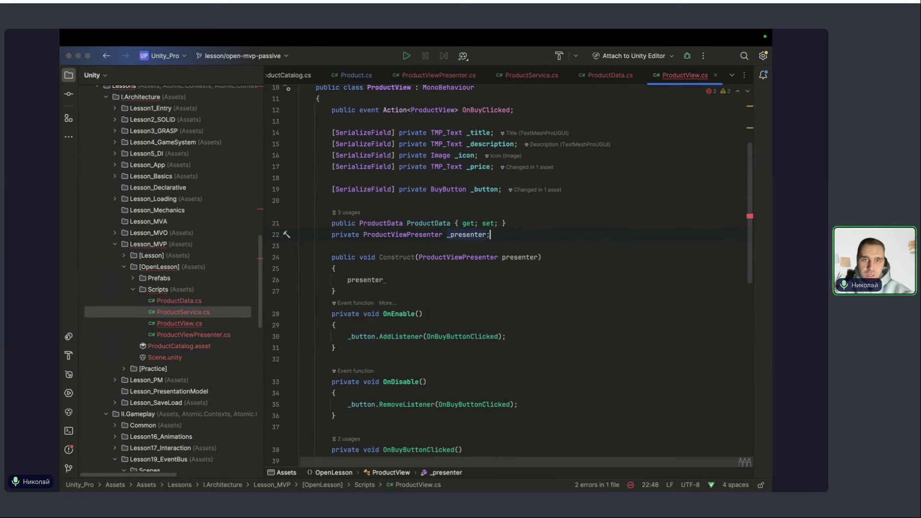
key("ctrl+shift+Return")
Make Construct's body assign _presenter = presenter.
double_click(365, 280)
type("_pr")
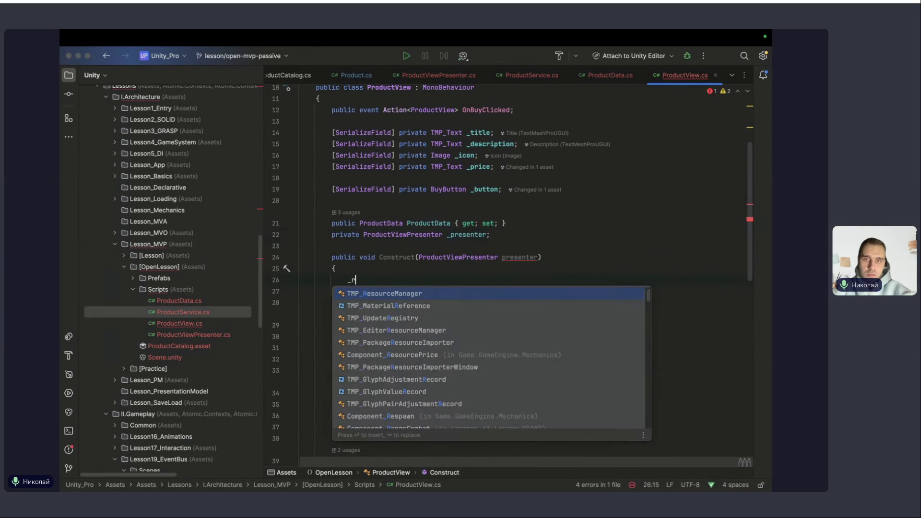
key("Return")
type("= pr")
key("Return")
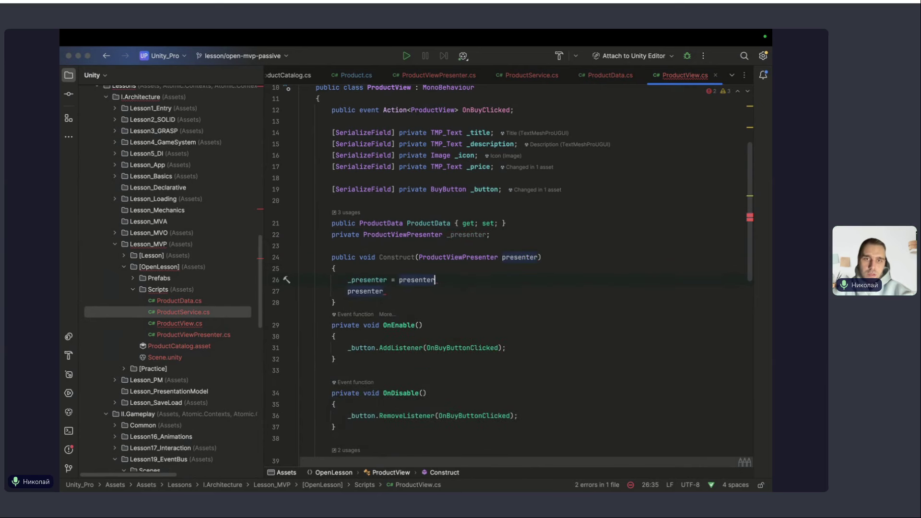
Scroll through the ProductViewPresenter code, glancing briefly at Product.cs.
left_click(463, 257, "ctrl")
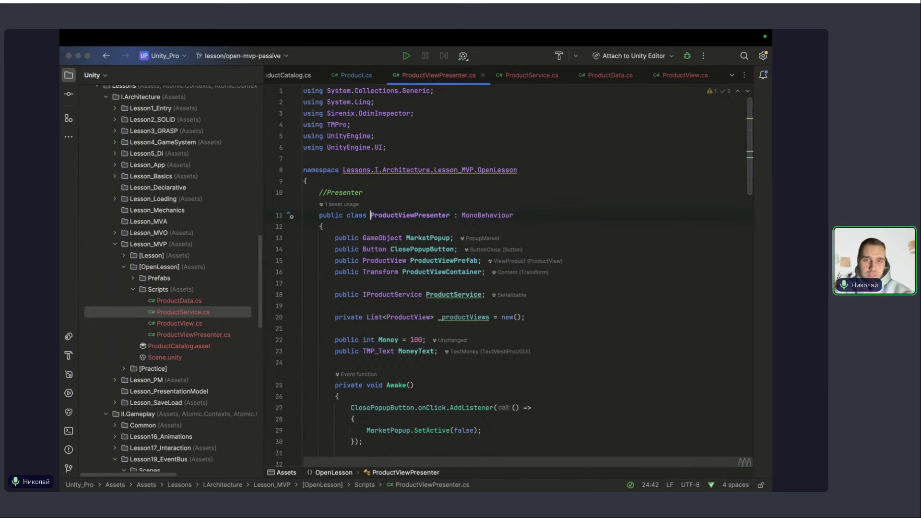
scroll(411, 386, "down", 10)
scroll(412, 387, "down", 1)
left_click(384, 320)
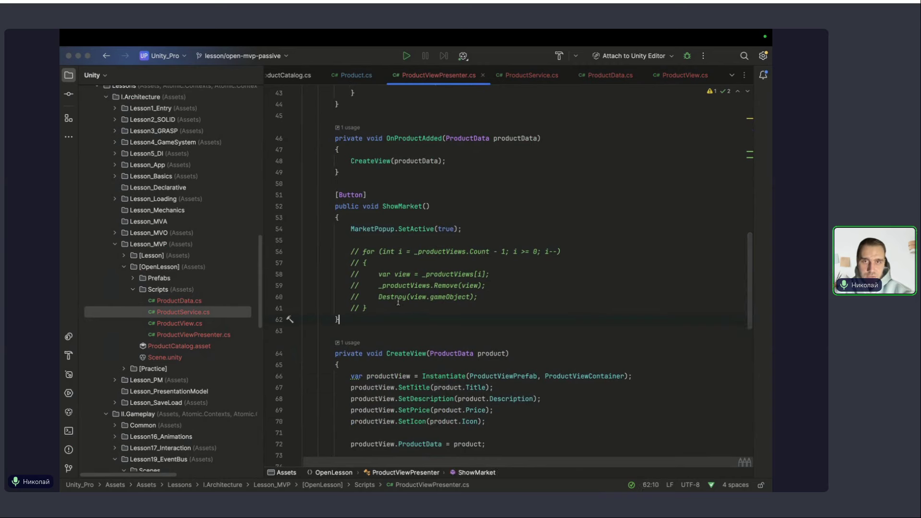
scroll(374, 288, "down", 2)
scroll(404, 378, "down", 4)
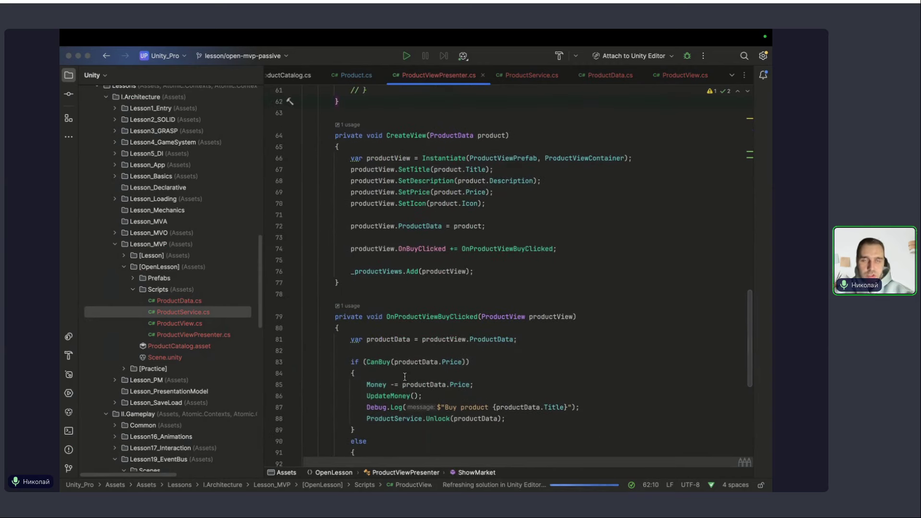
scroll(379, 239, "up", 2)
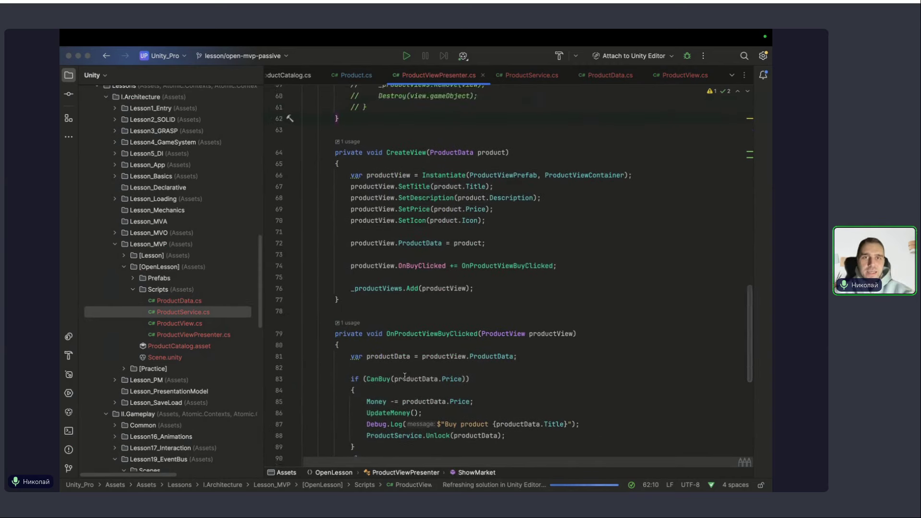
scroll(363, 128, "up", 9)
left_click(356, 75)
scroll(403, 240, "up", 3)
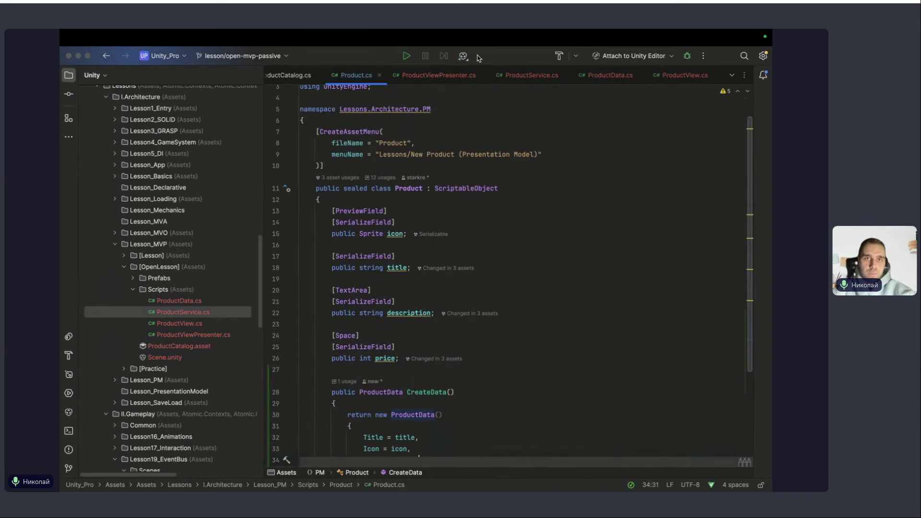
left_click(449, 77)
scroll(455, 209, "up", 6)
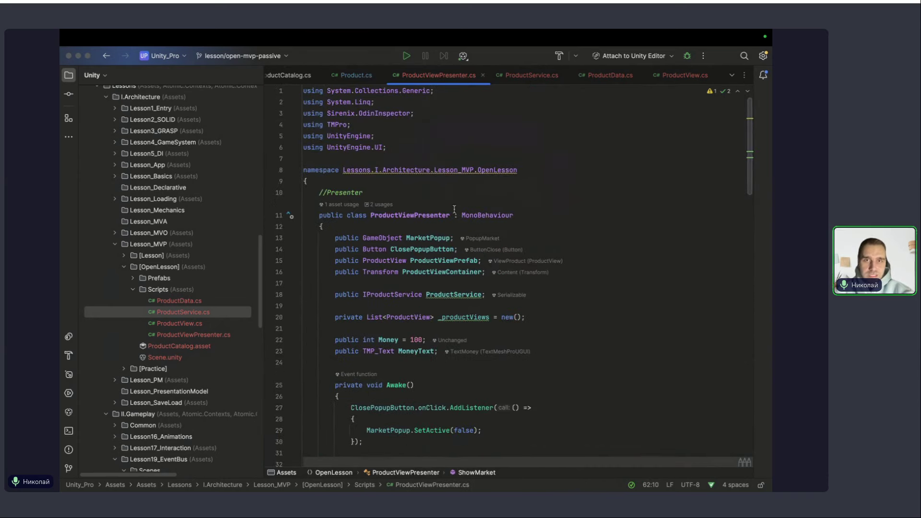
Open ProductView.cs and insert a blank line after the Construct method.
double_click(179, 323)
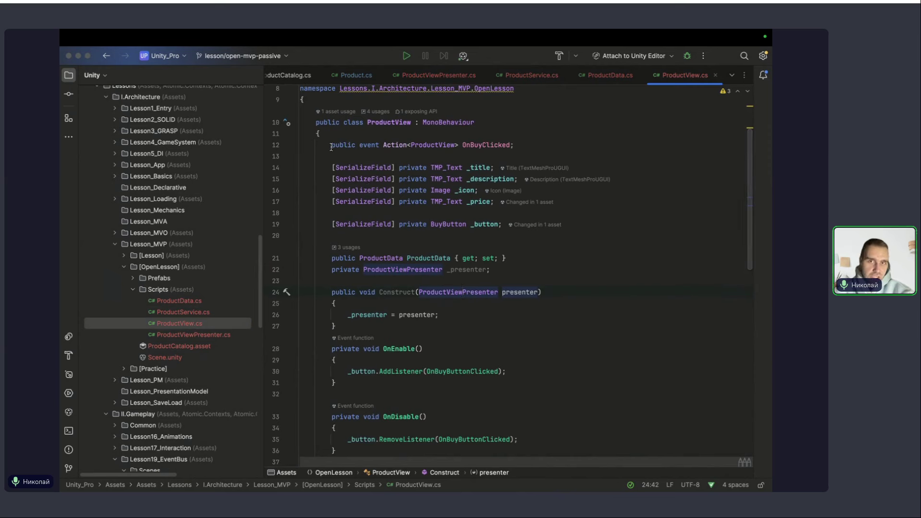
left_click(331, 145)
left_click(364, 327)
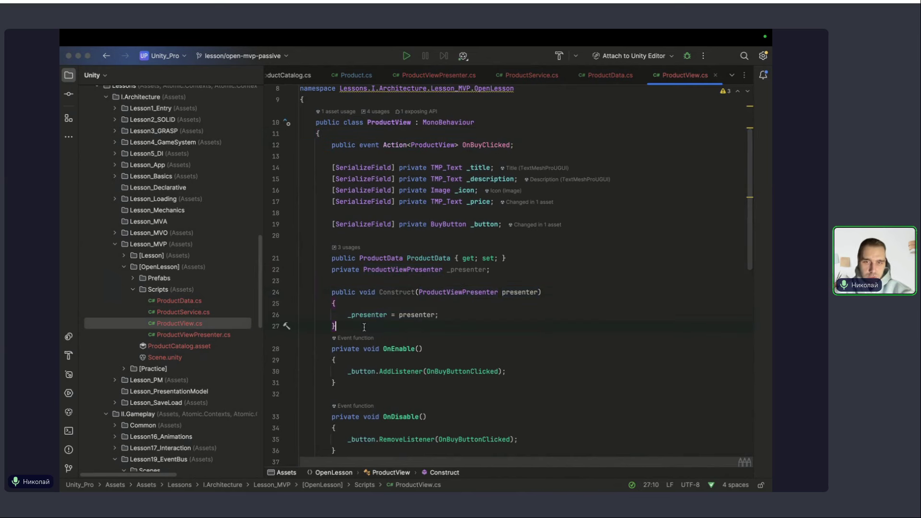
key("Return")
Point out the Construct and OnBuyClicked lines, then show Mission Control's window overview.
left_click(335, 291)
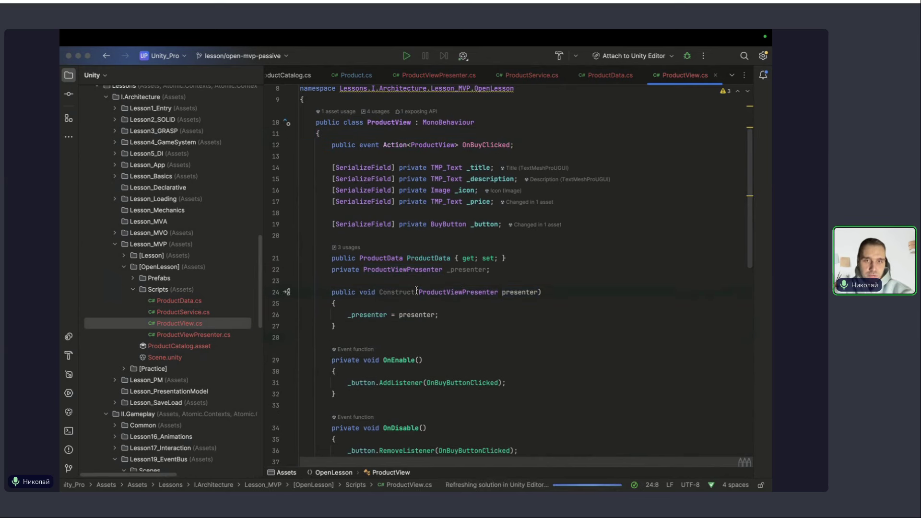
left_click(460, 312)
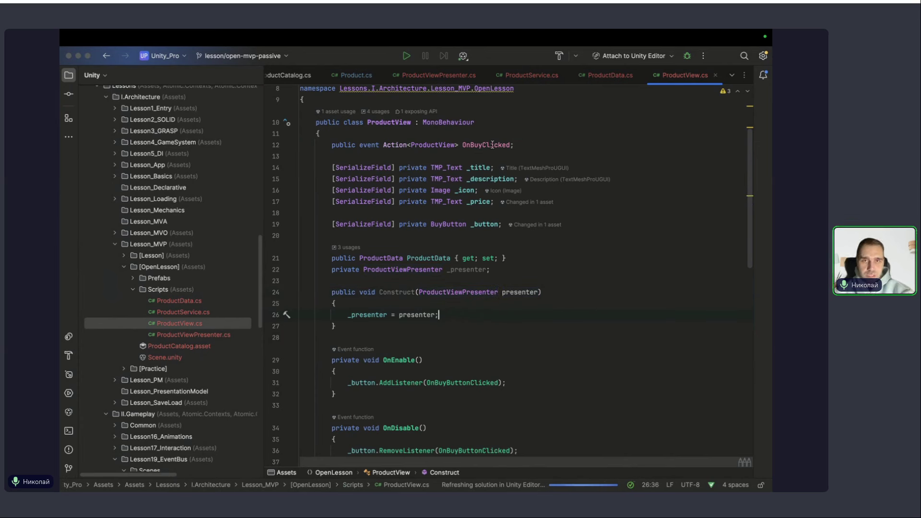
left_click(339, 145)
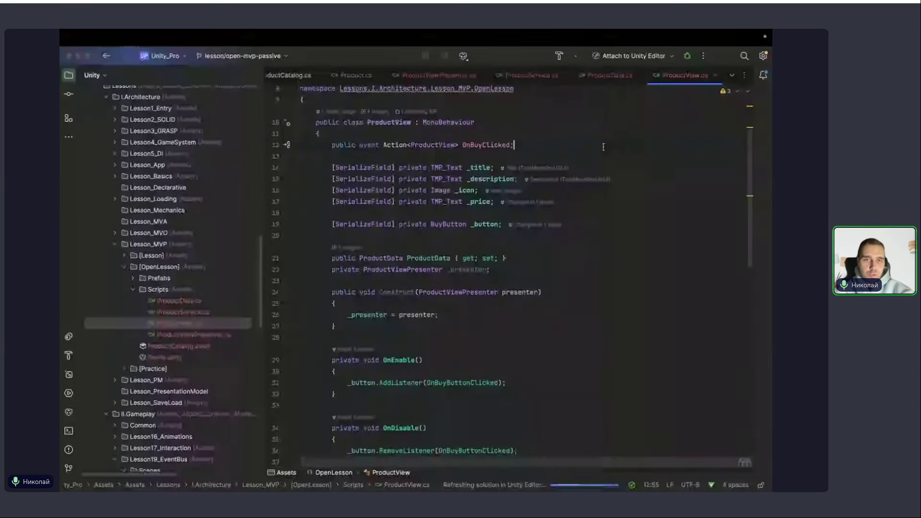
left_click(499, 294)
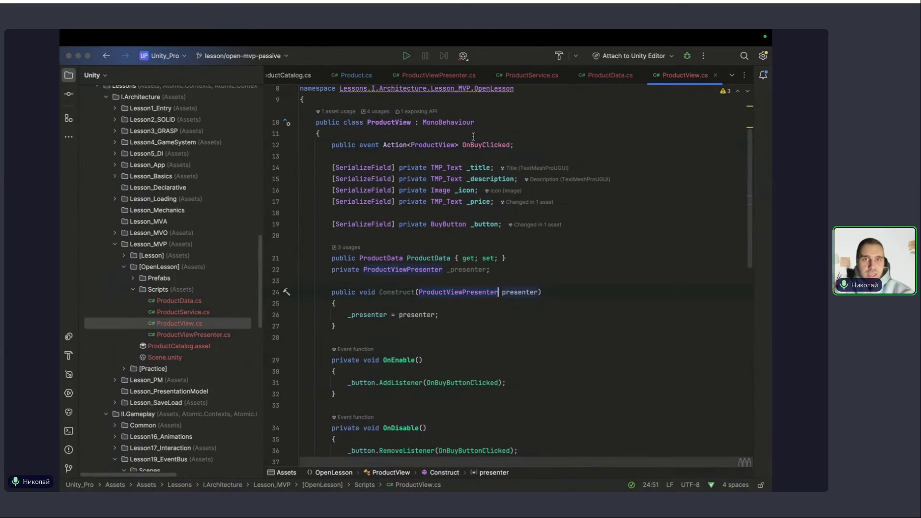
left_click_drag(462, 145, 520, 144)
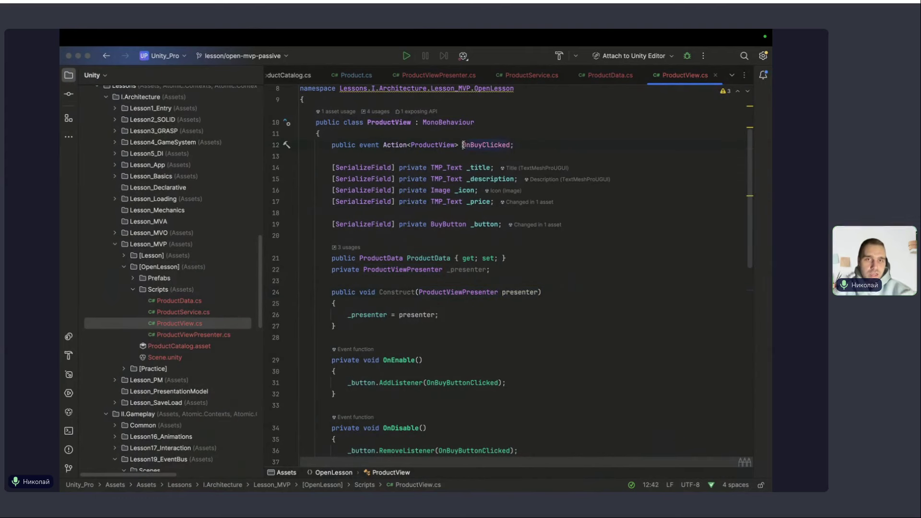
left_click(519, 144)
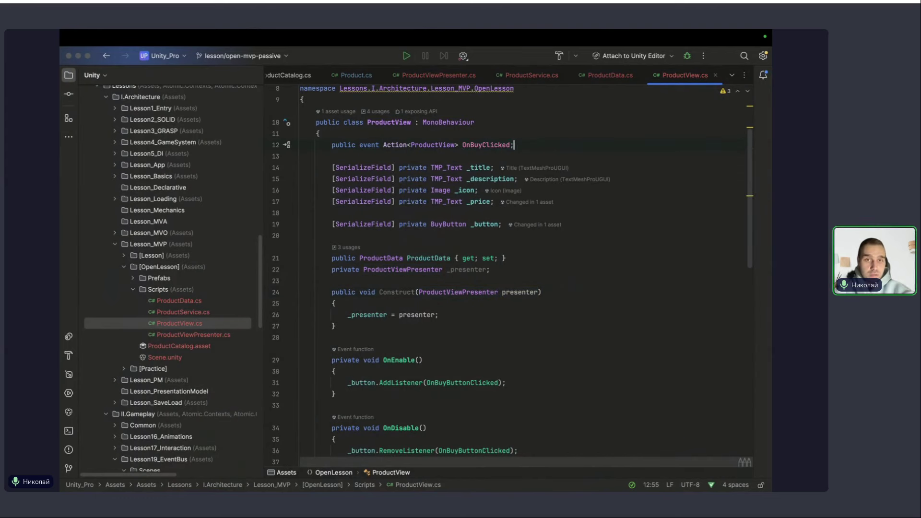
key("ctrl+Up")
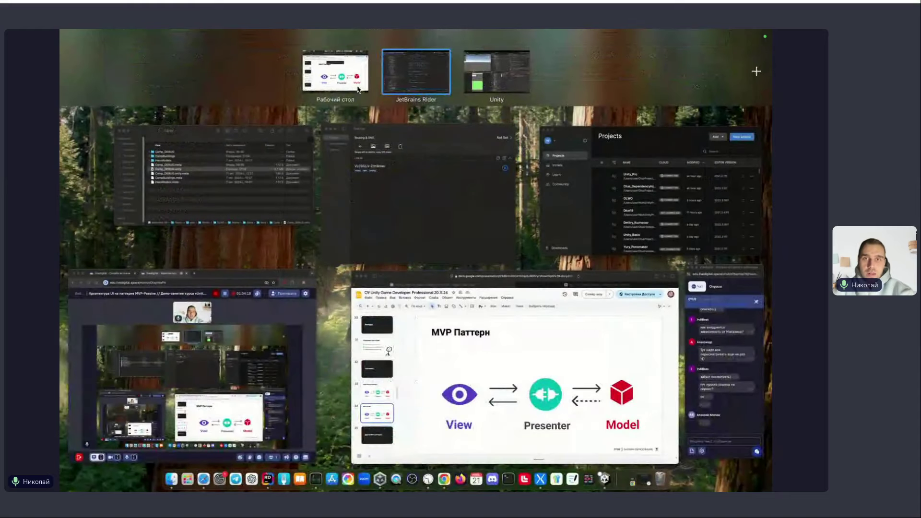
Bring Google Slides forward and step through slides 36–39, ending on Model-View-Adapter.
left_click(369, 312)
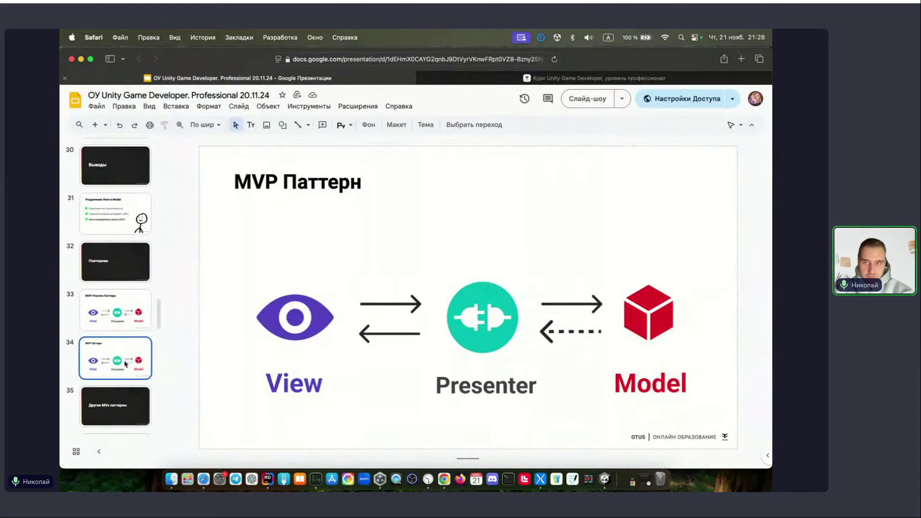
scroll(125, 364, "down", 2)
scroll(120, 360, "down", 2)
scroll(117, 357, "down", 2)
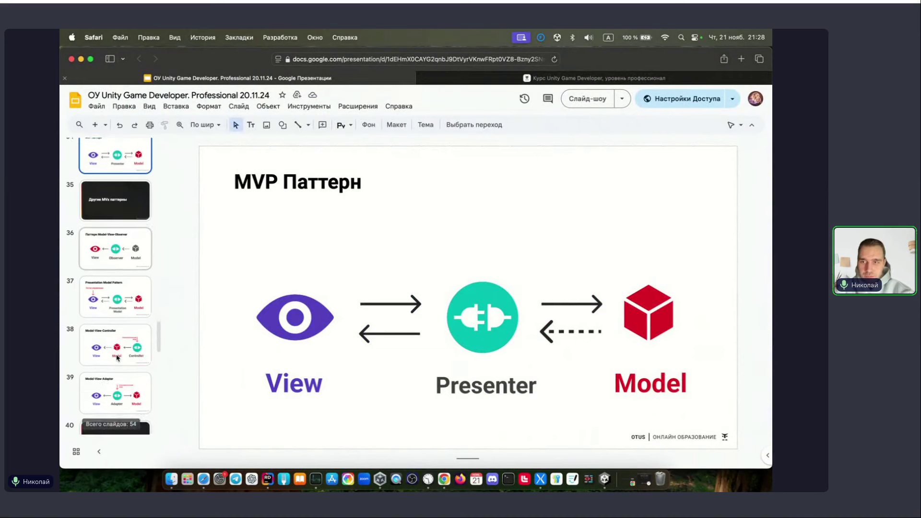
left_click(119, 267)
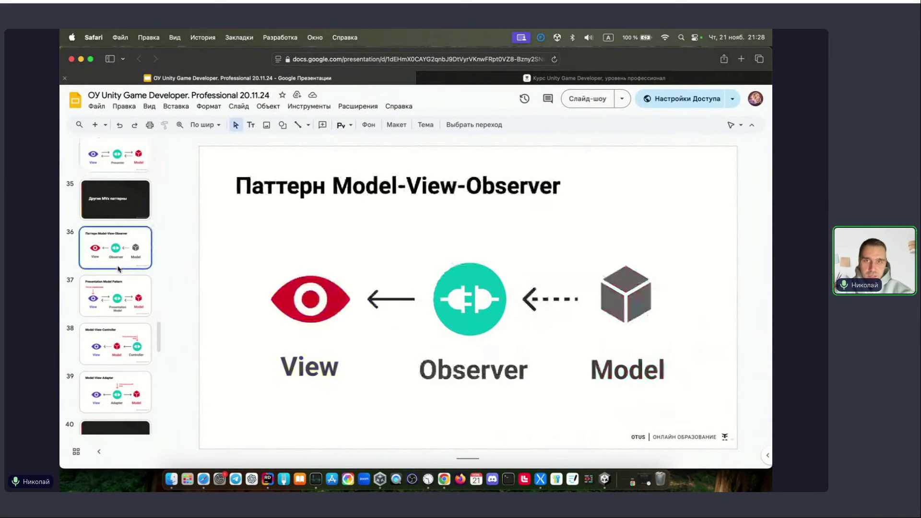
left_click(118, 300)
left_click(118, 348)
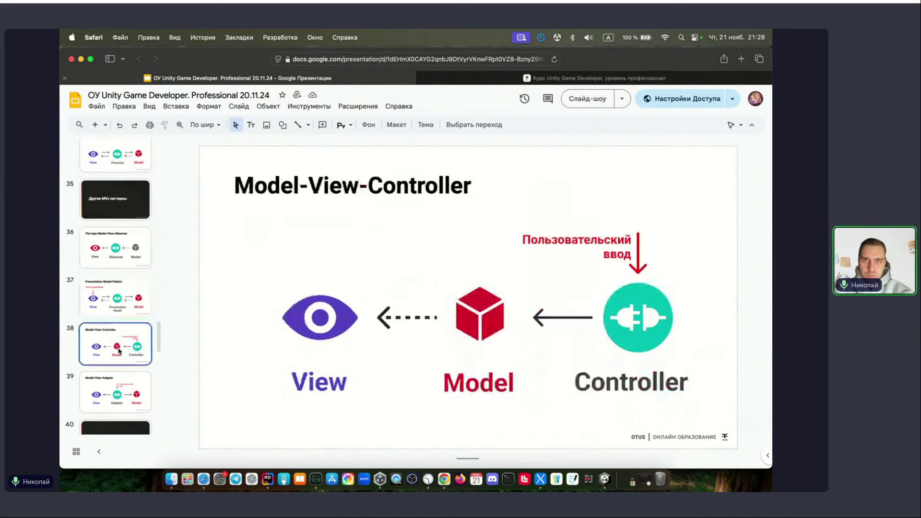
left_click(115, 386)
scroll(115, 386, "down", 2)
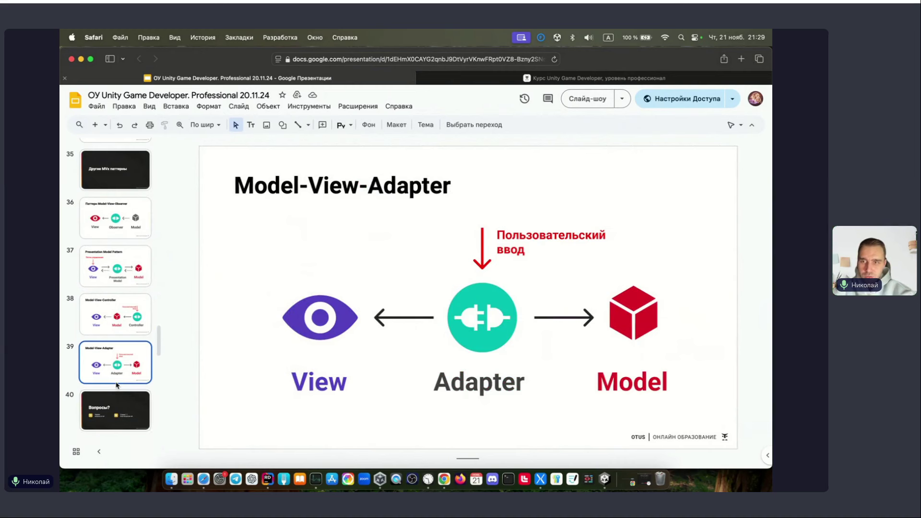
Duplicate the Model-View-Adapter slide and retitle the copy Model-View-View-Model.
key("super+d")
double_click(297, 183)
left_click(368, 185)
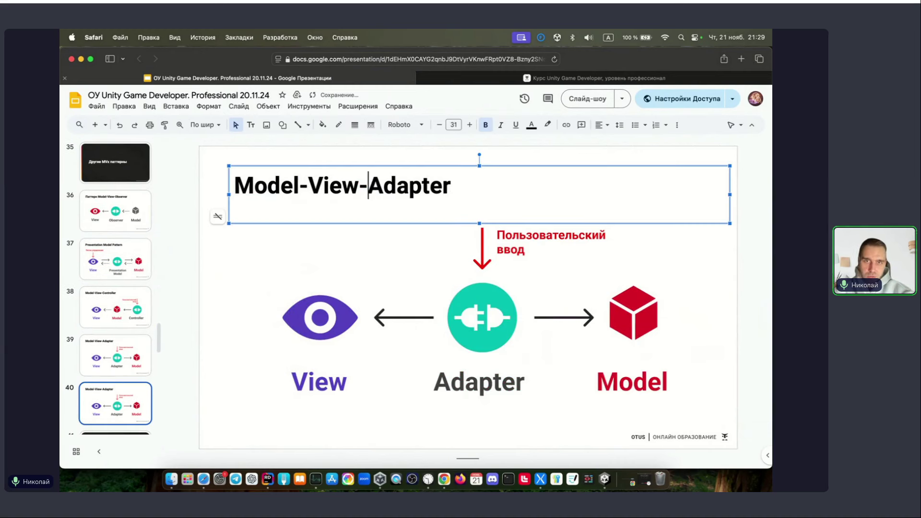
double_click(411, 184)
type("View_M")
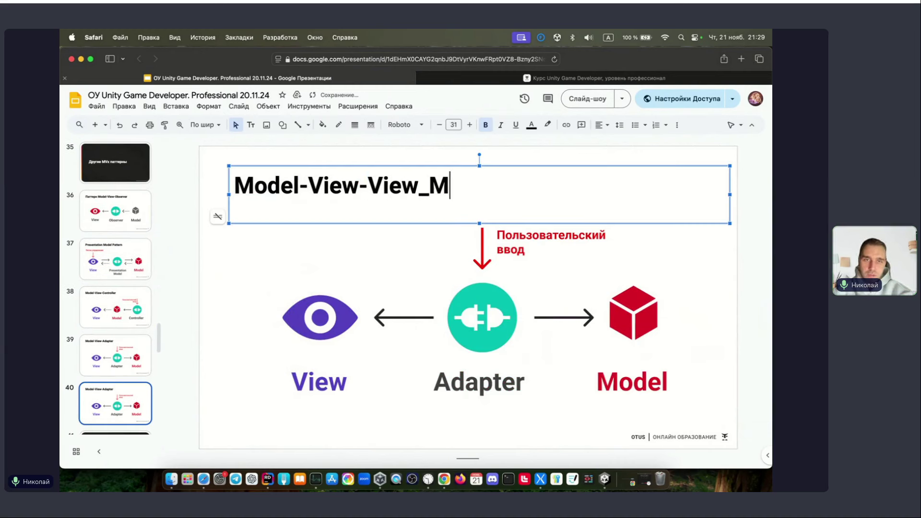
key("BackSpace")
key("BackSpace")
type("-Model")
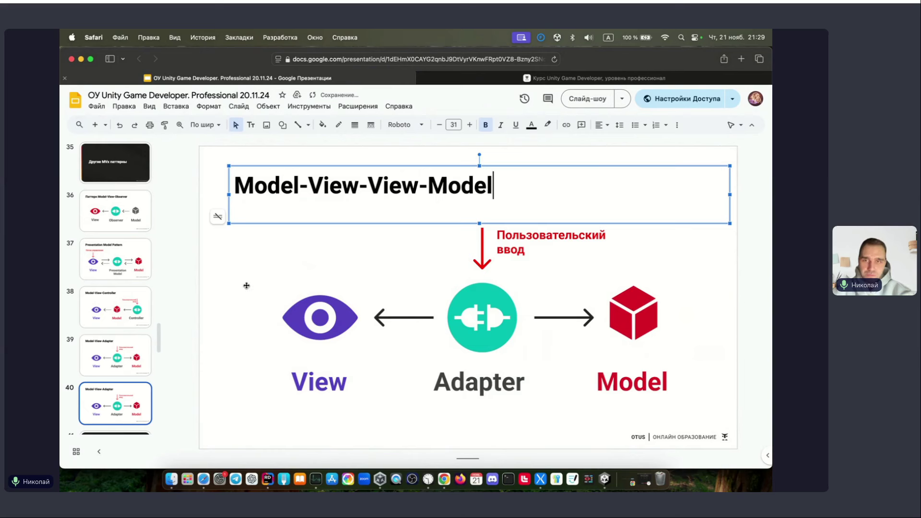
left_click(246, 288)
Remove the hyphen so the title reads Model-View-ViewModel, then return to slide 36.
scroll(109, 300, "up", 3)
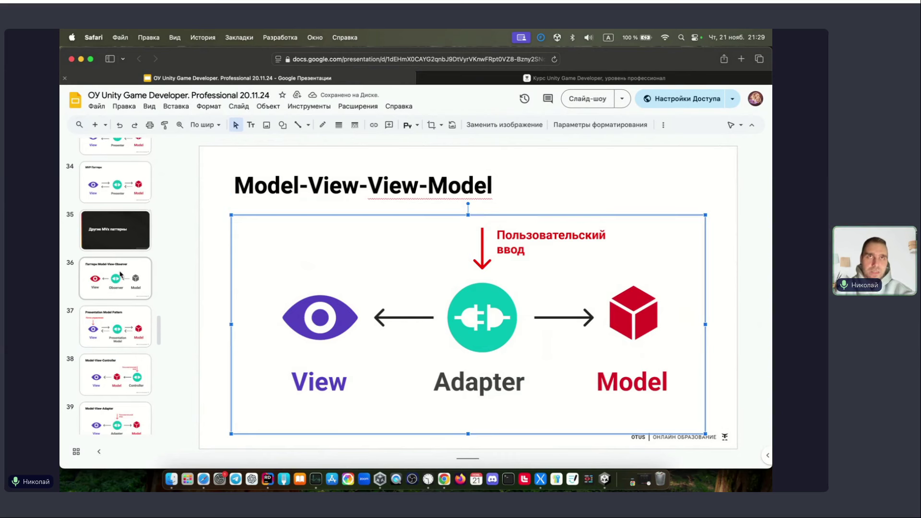
left_click(420, 187)
key("Delete")
left_click(278, 247)
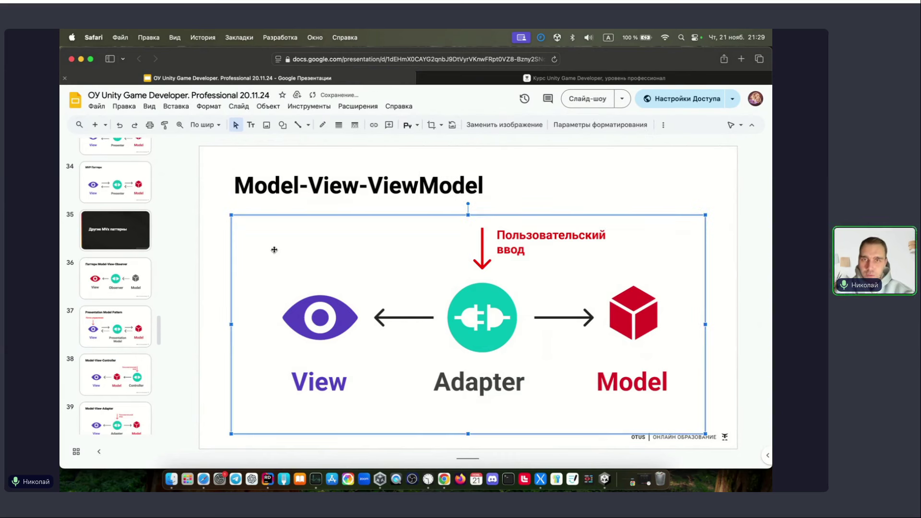
left_click(139, 294)
Scroll the filmstrip up to slide 36, Model-View-Observer.
scroll(129, 292, "up", 2)
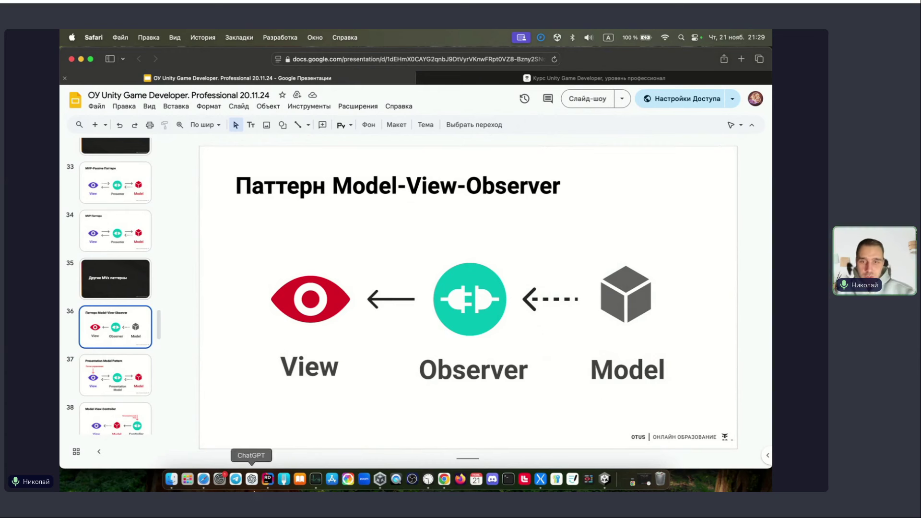
Pass through the livedigital window to Rider and open the ProductViewPresenter declaration.
left_click(444, 479)
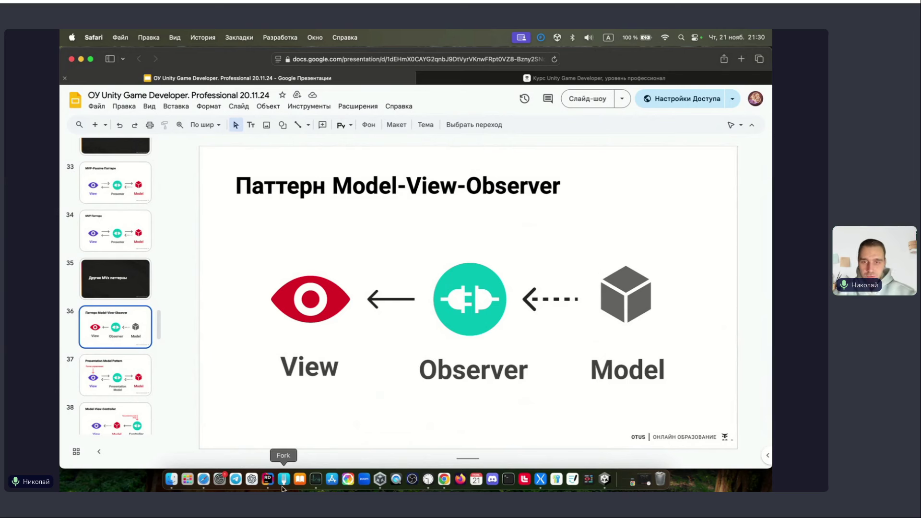
left_click(267, 479)
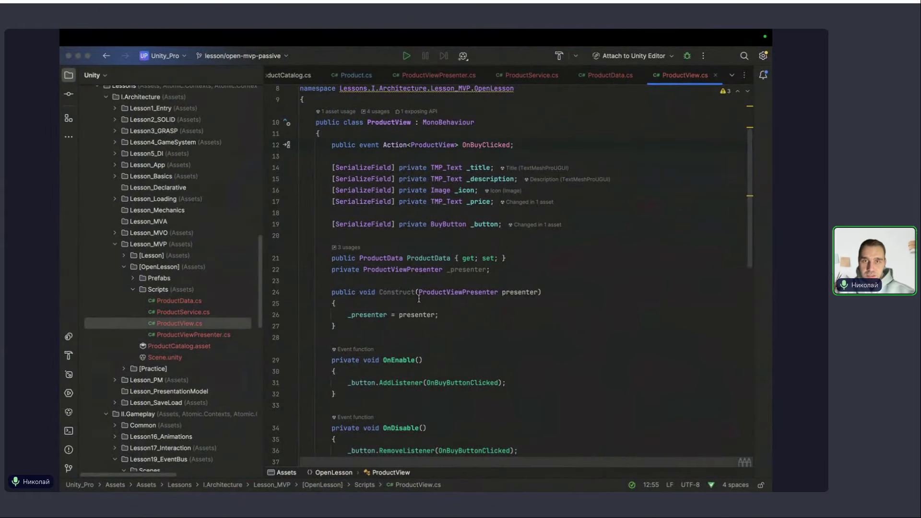
left_click(406, 270, "super")
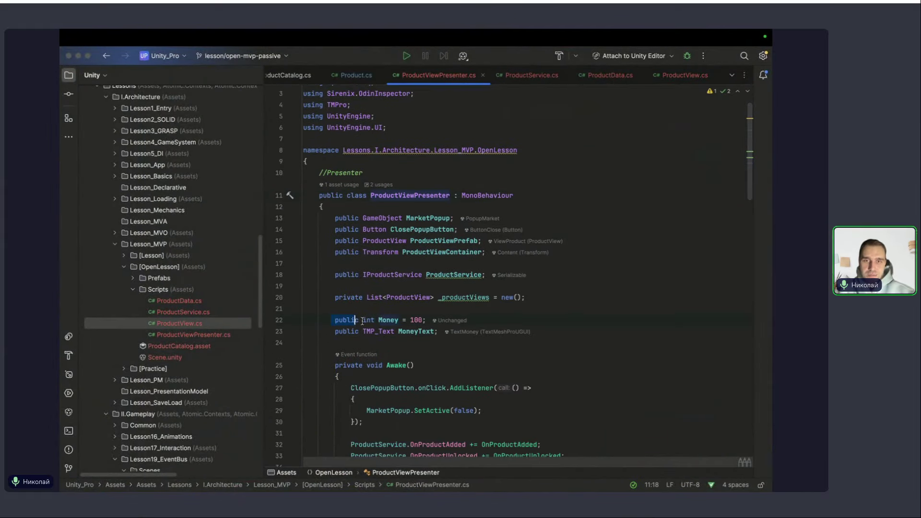
left_click(361, 343)
scroll(345, 307, "down", 2)
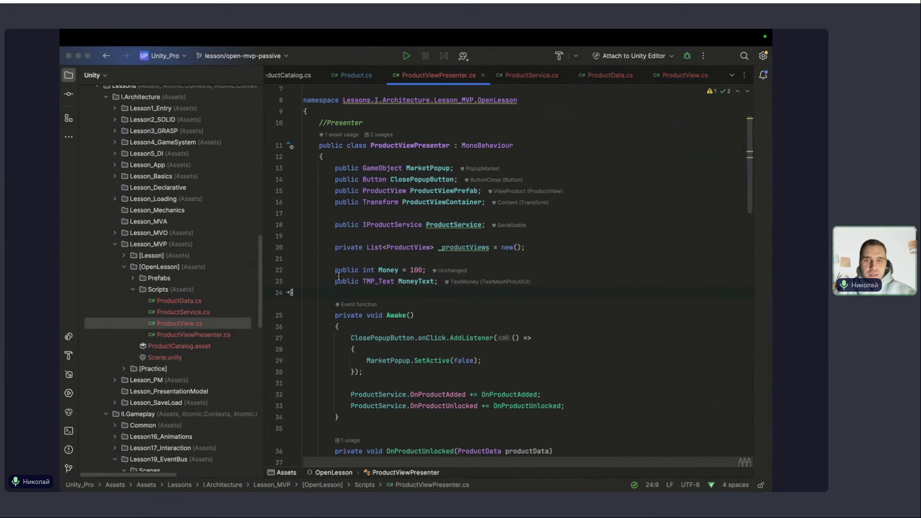
scroll(339, 277, "down", 6)
scroll(350, 287, "down", 5)
scroll(366, 307, "down", 5)
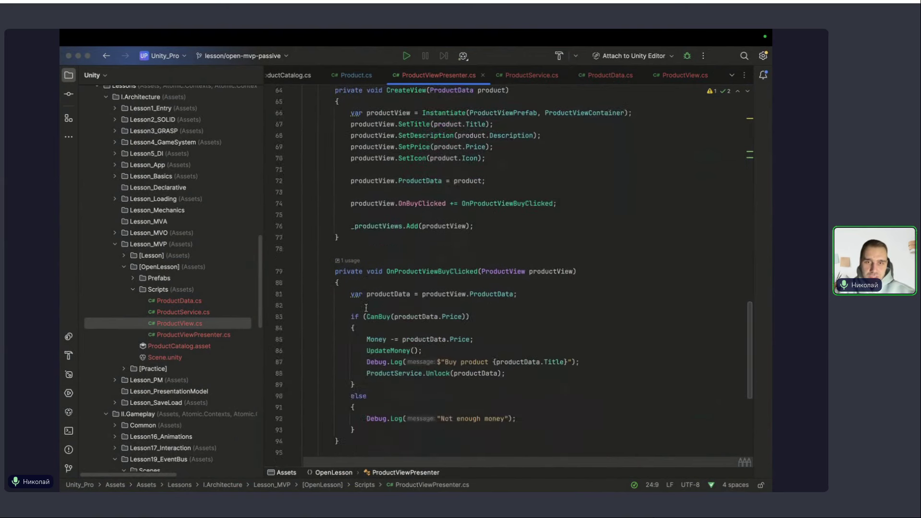
scroll(366, 308, "down", 2)
left_click(450, 272)
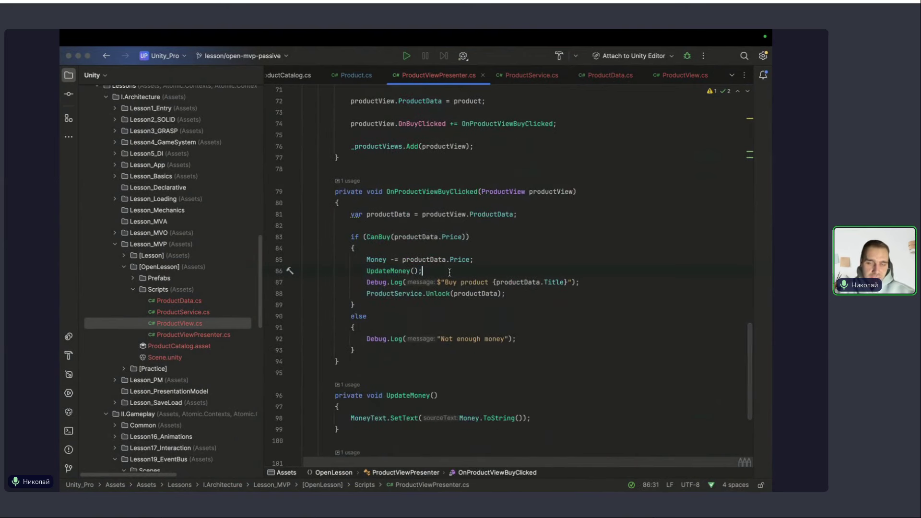
key("Return")
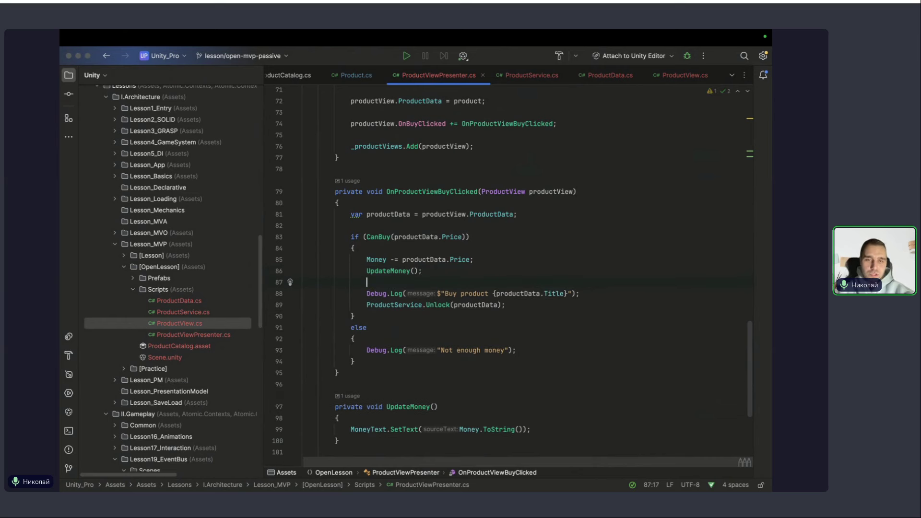
type("On")
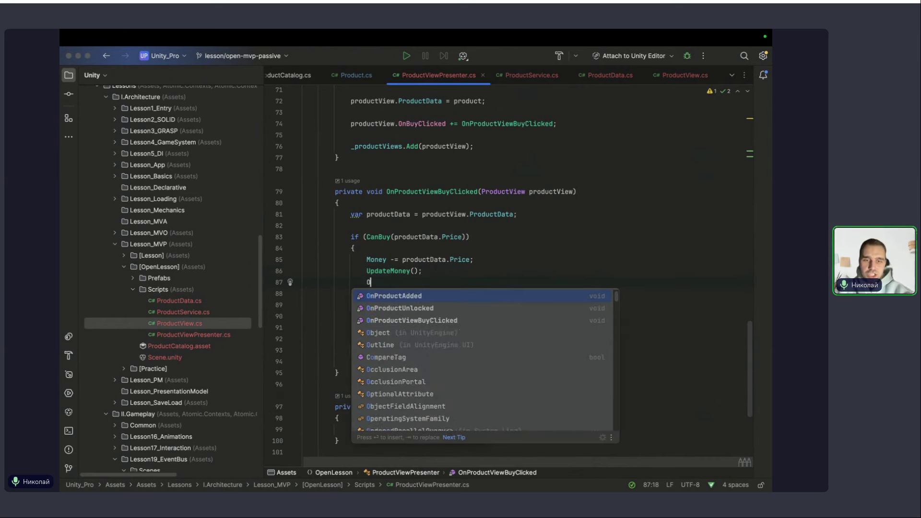
type("MoneyChang")
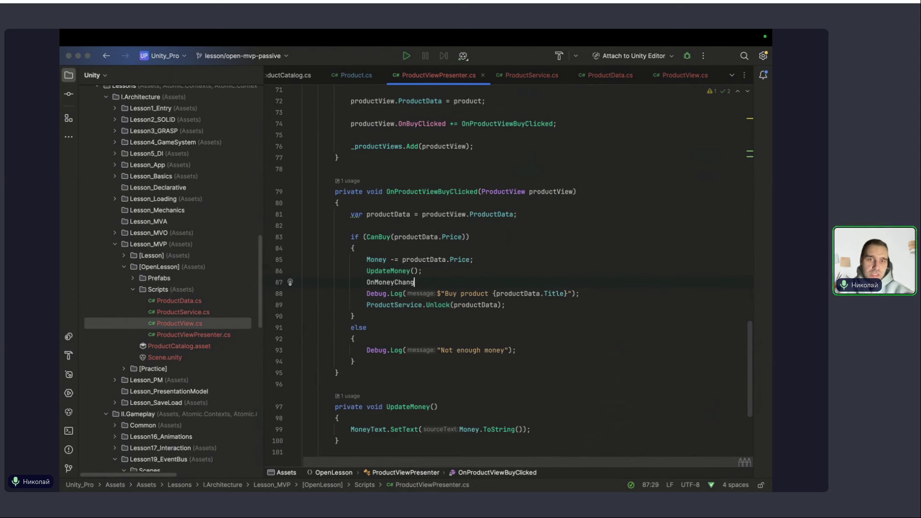
type("?>")
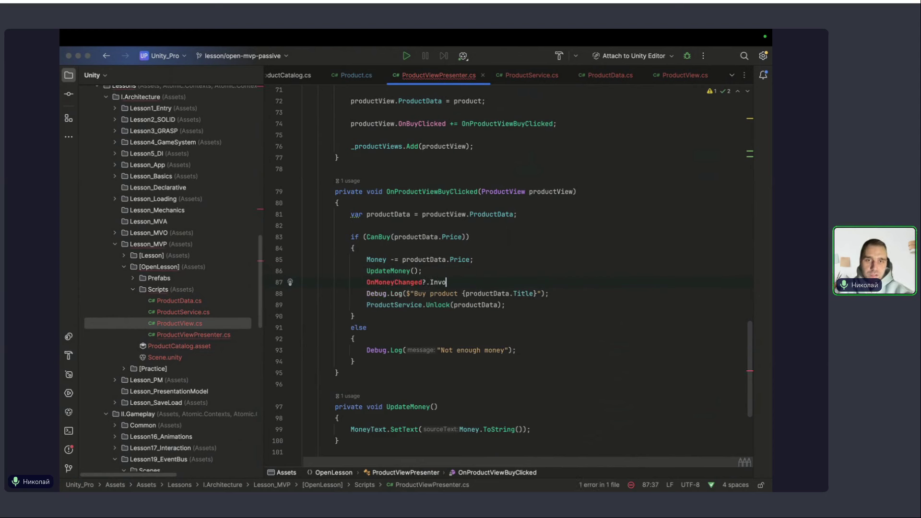
type("Invoke(Money);")
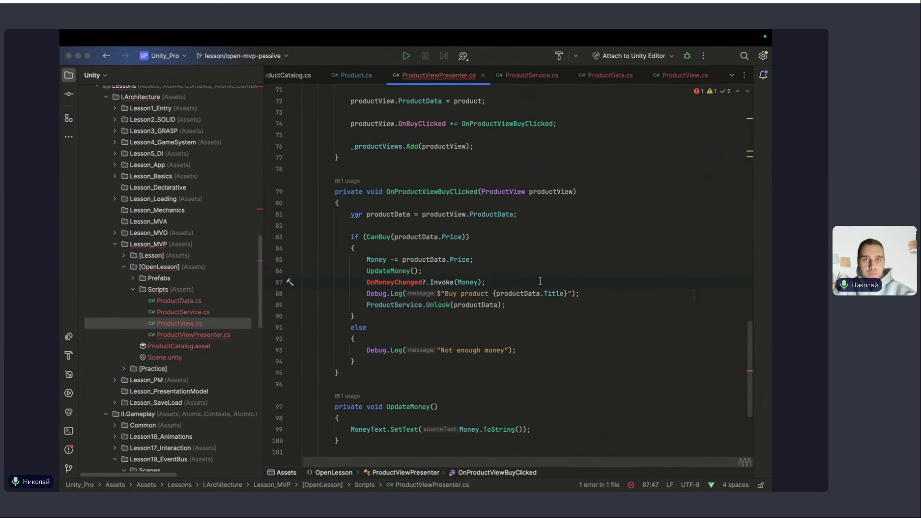
left_click(369, 260, "shift")
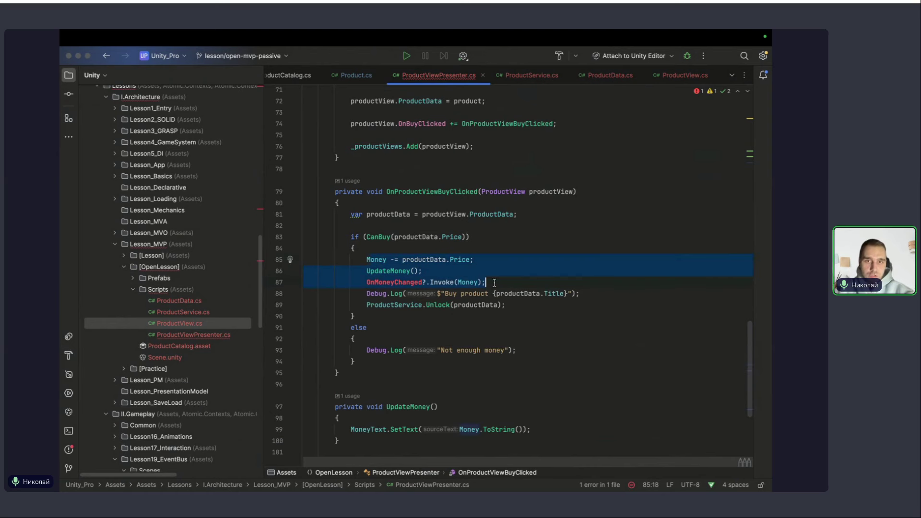
left_click(376, 229)
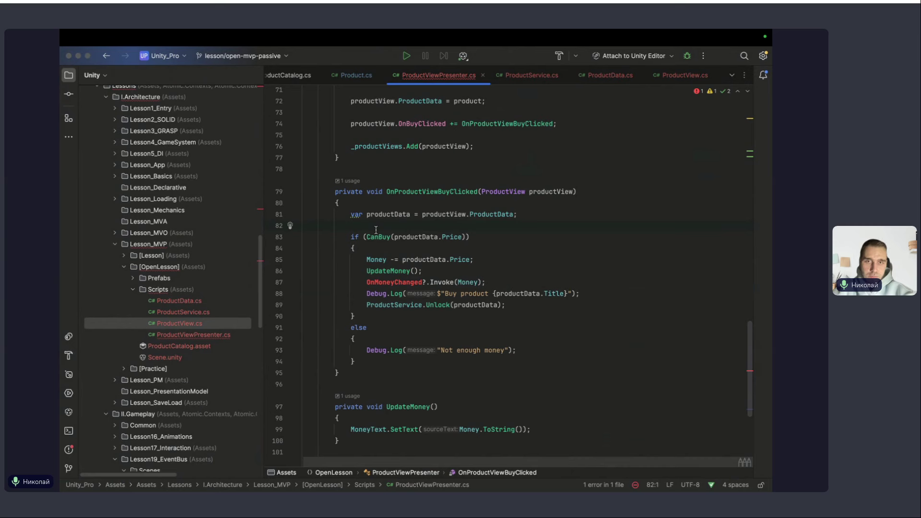
left_click(505, 284)
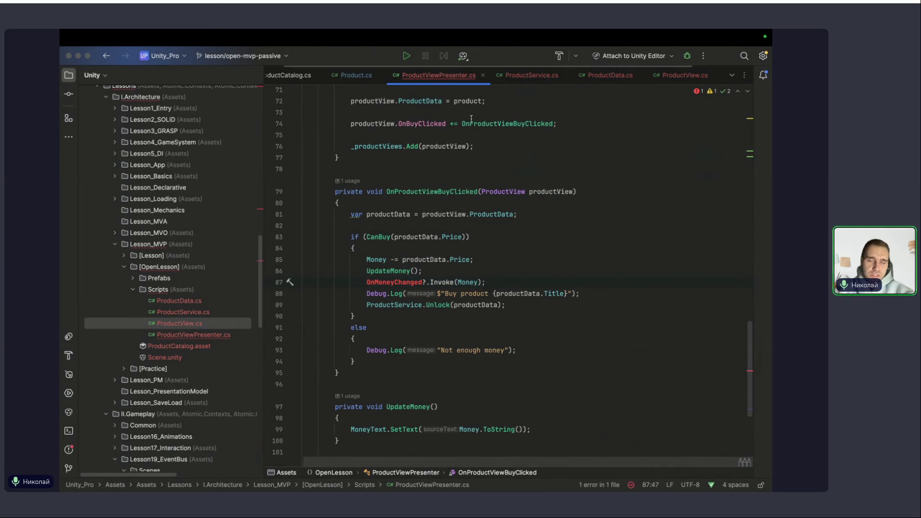
Insert a //Money Storage comment above the CanBuy check, save, and show the window overview.
left_click(378, 225)
key("Return")
type("//")
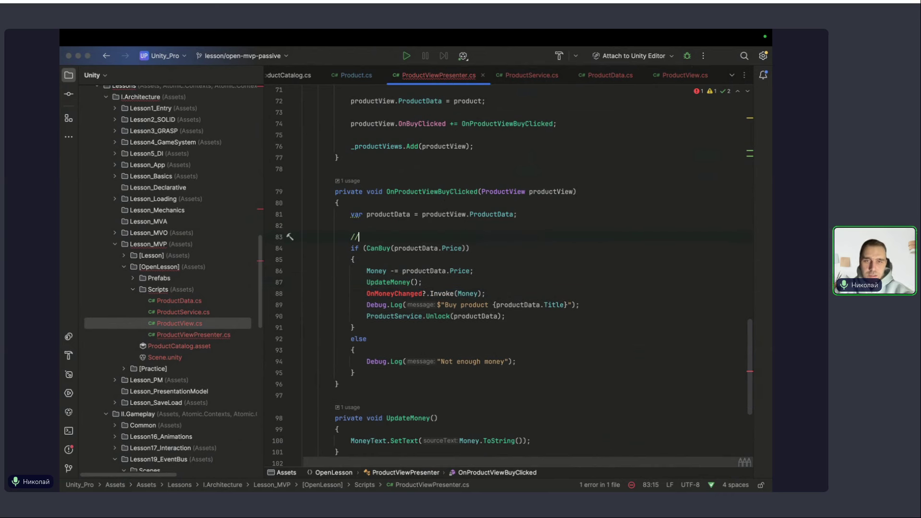
type("Money St")
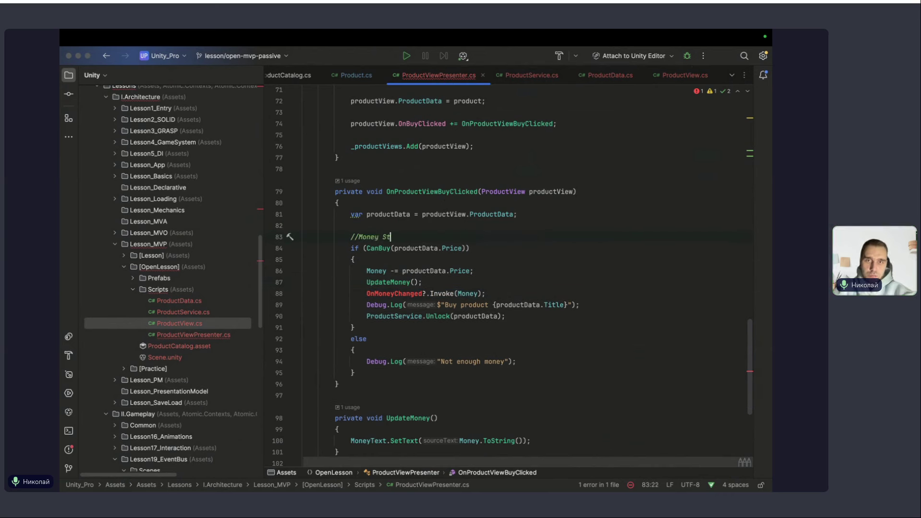
type("orage")
key("ctrl+s")
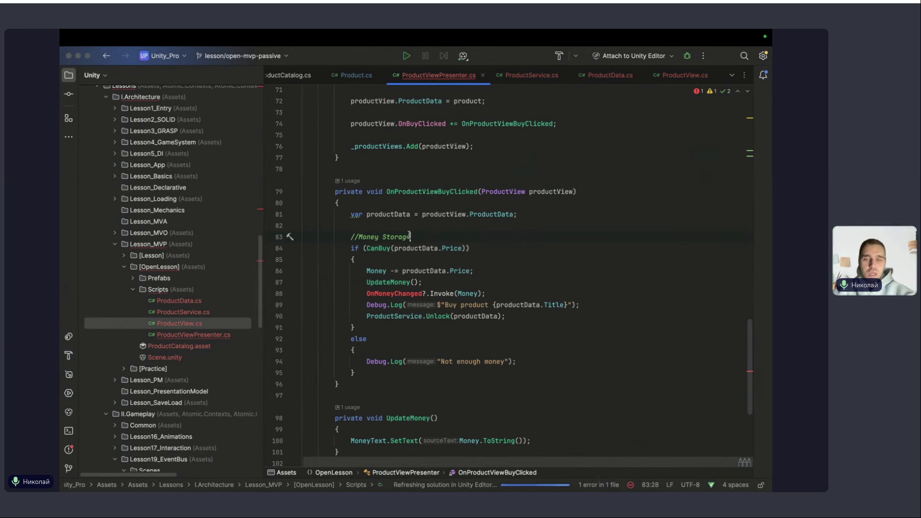
left_click(524, 293)
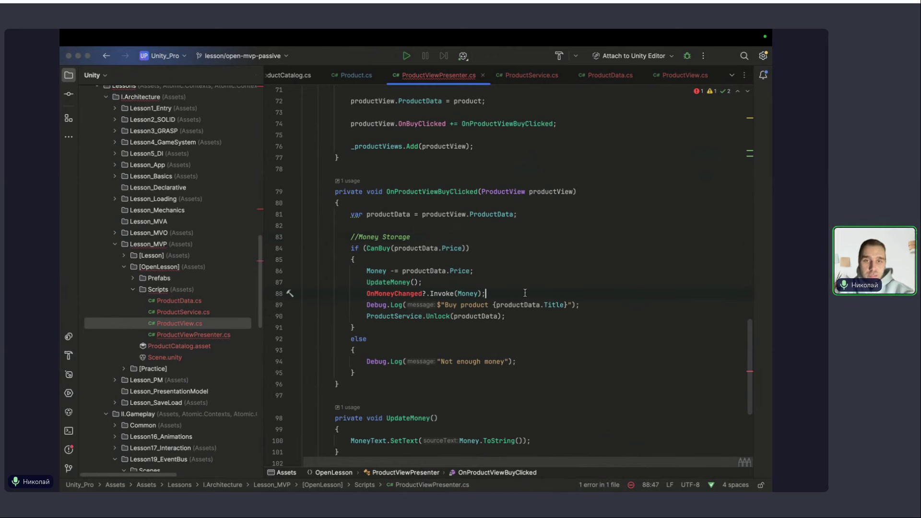
key("ctrl+Up")
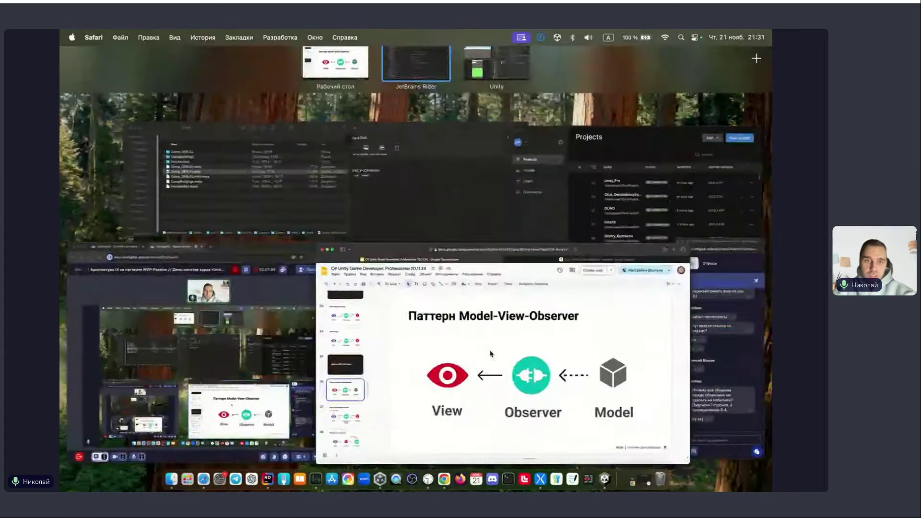
Pick the Safari Google Slides window and bring it above the livedigital chat.
left_click(489, 353)
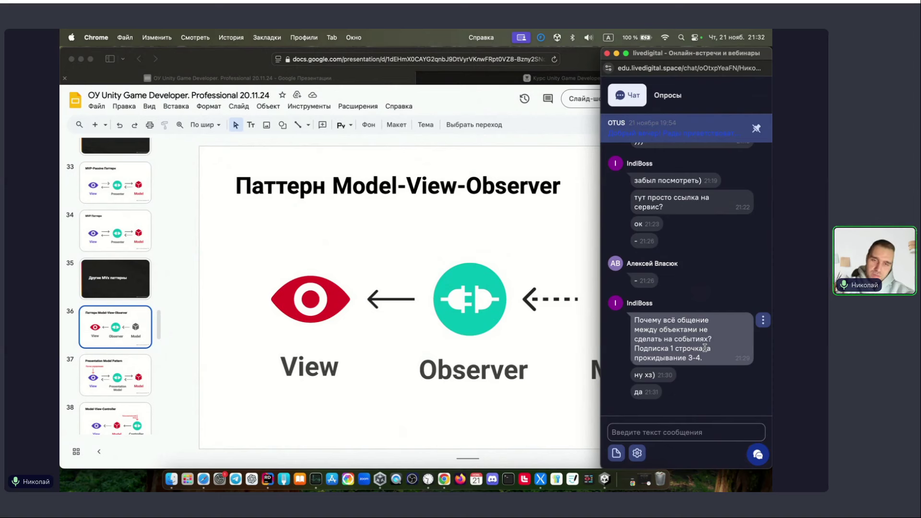
left_click(437, 437)
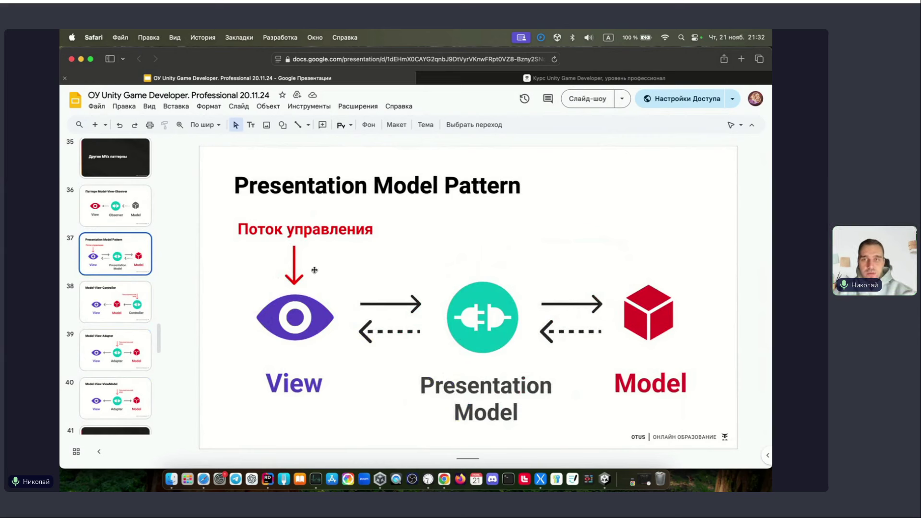
scroll(115, 283, "up", 2)
left_click(116, 269)
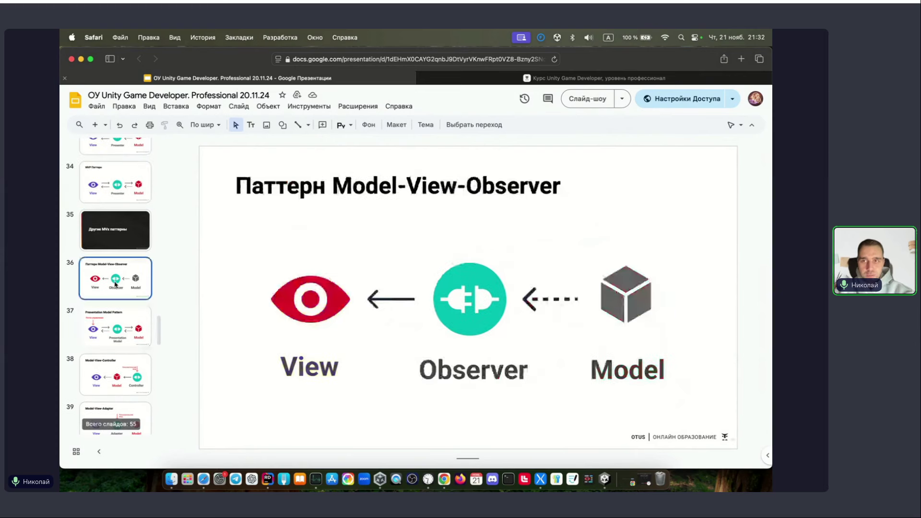
scroll(115, 284, "up", 1)
key("Down")
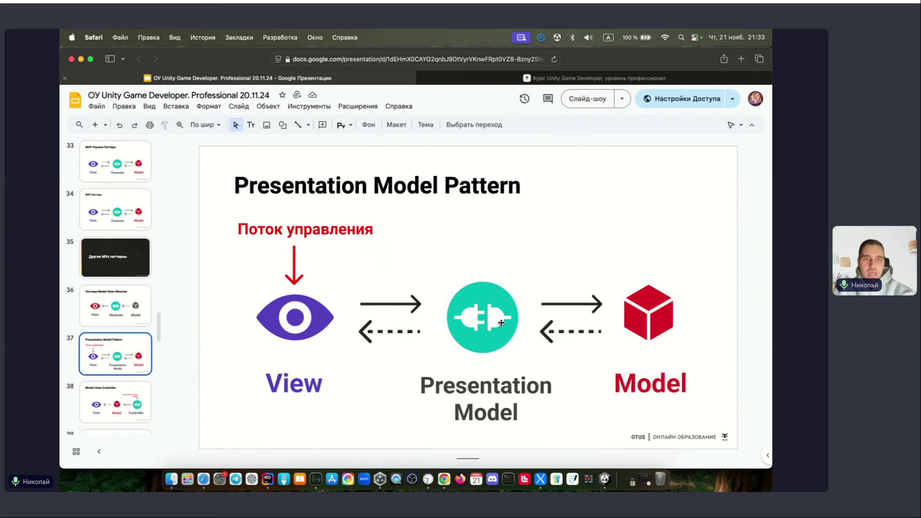
key("Down")
left_click(100, 314)
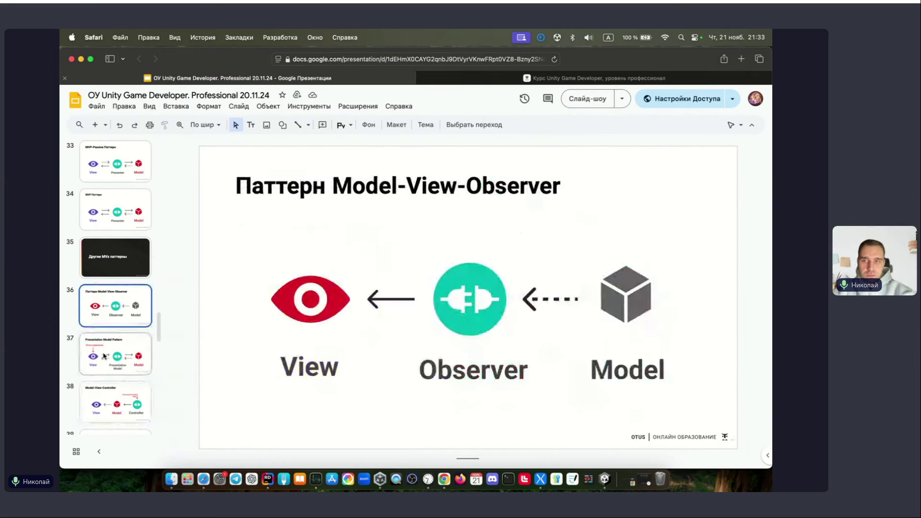
key("Down")
key("Down")
key("Up")
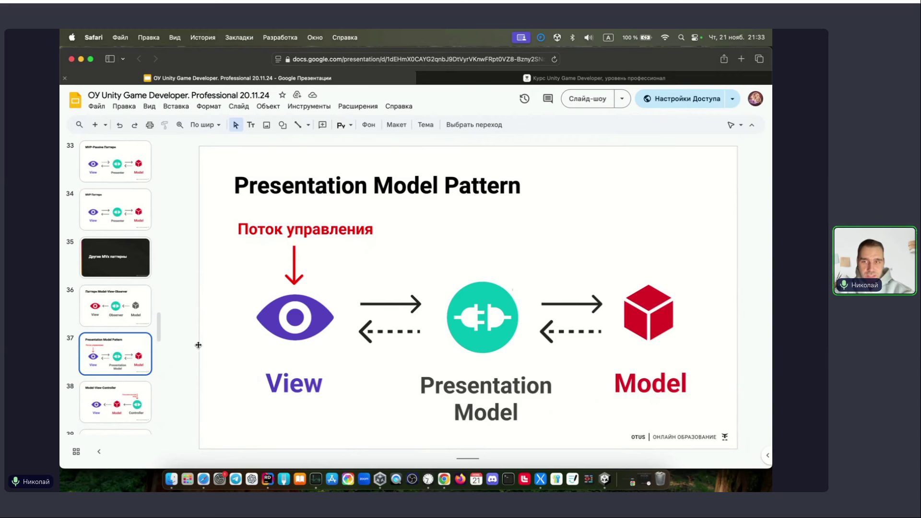
key("Up")
key("Up")
key("Up")
key("Up")
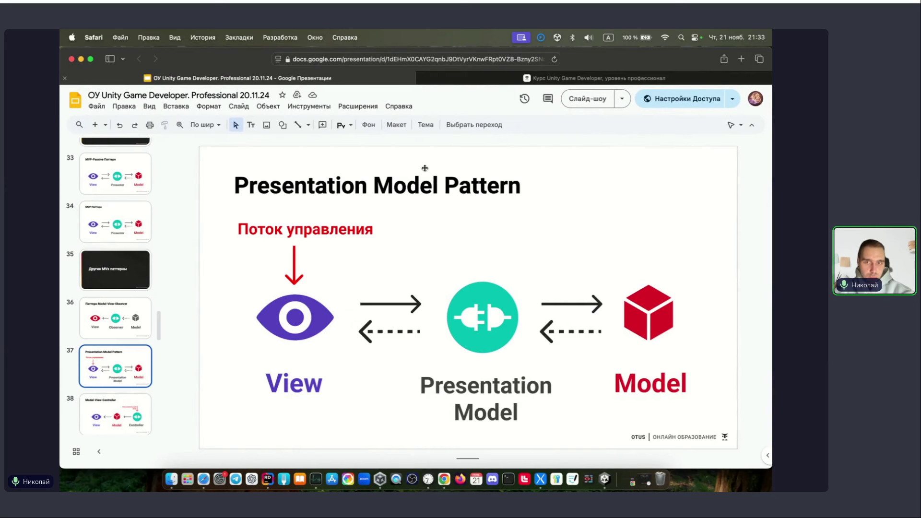
Show slide 38, Model-View-Controller, then slide 39, Model-View-Adapter.
left_click(102, 415)
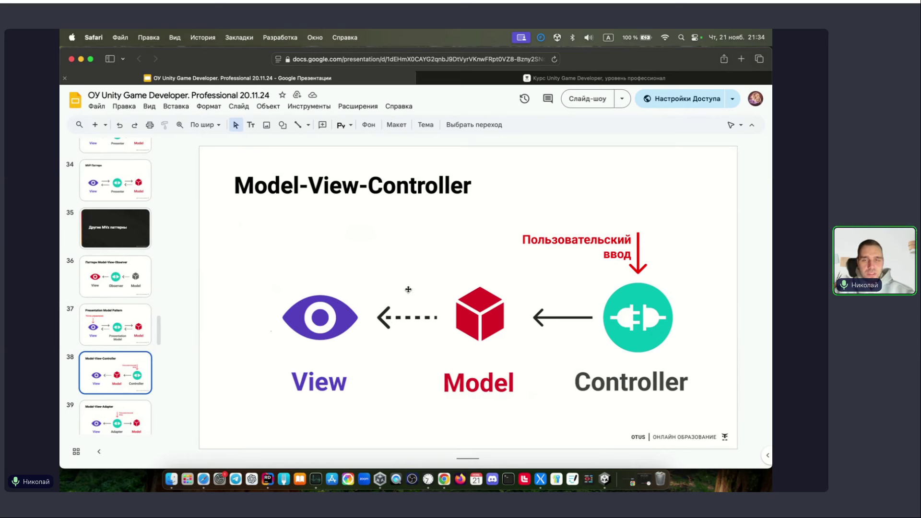
scroll(120, 331, "down", 3)
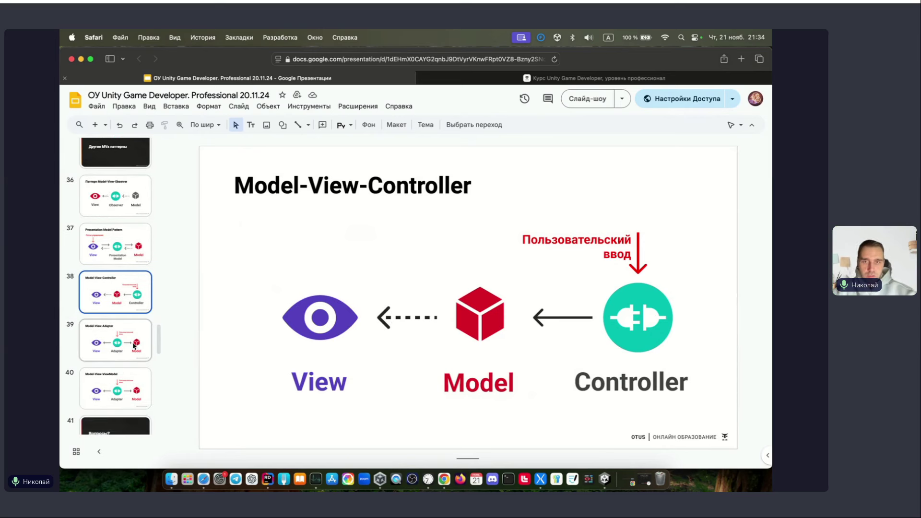
left_click(97, 344)
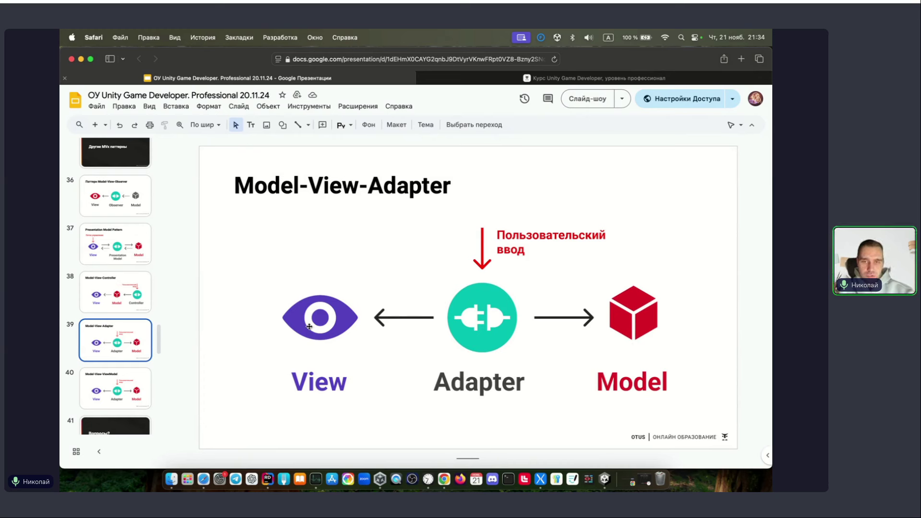
Delete the copied diagram from slide 40 (Model-View-ViewModel), then move to slide 41 Вопросы?
left_click(115, 377)
scroll(115, 369, "down", 2)
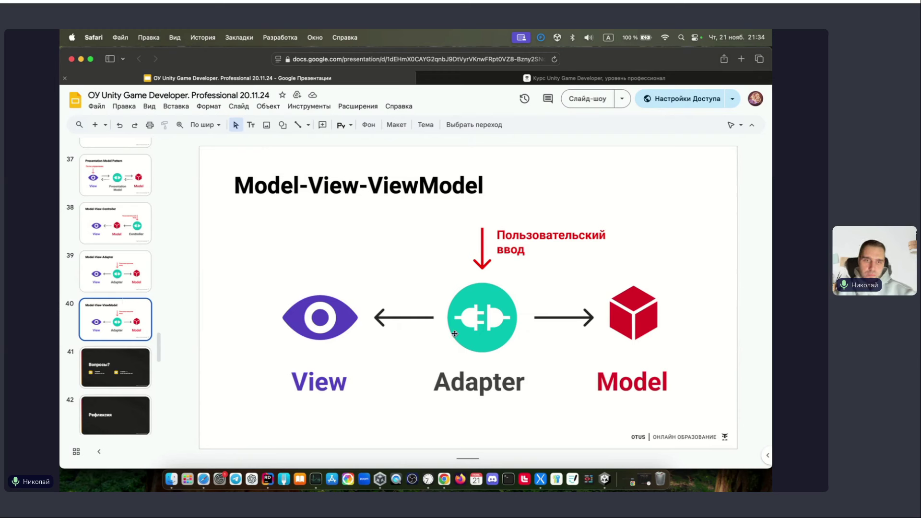
left_click(527, 320)
key("Delete")
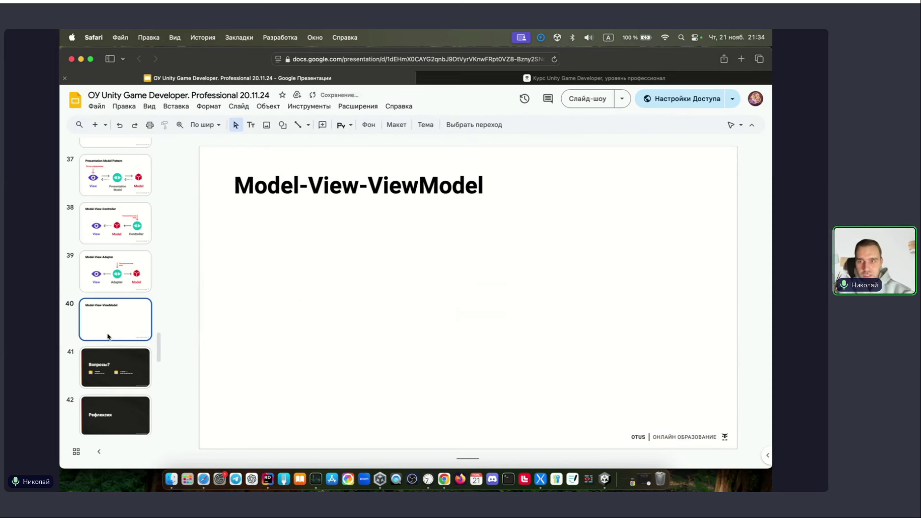
left_click(112, 362)
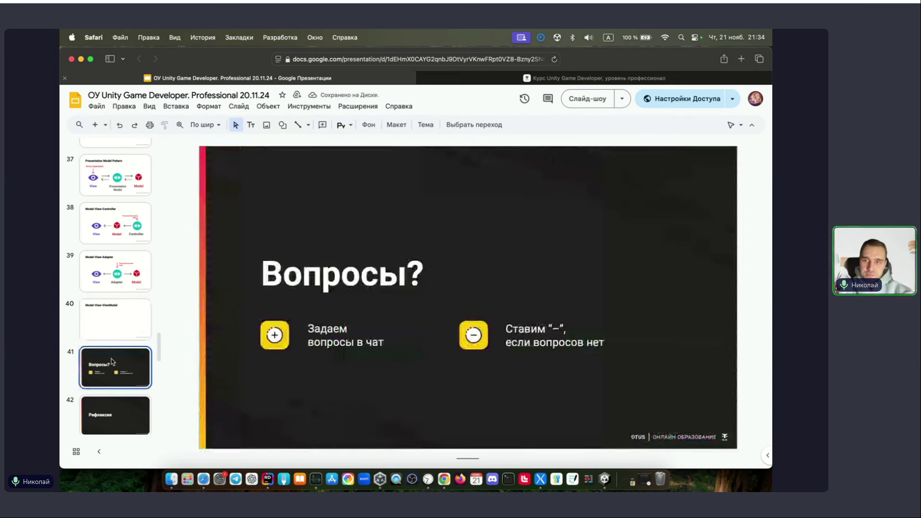
key("ctrl+Up")
left_click(703, 329)
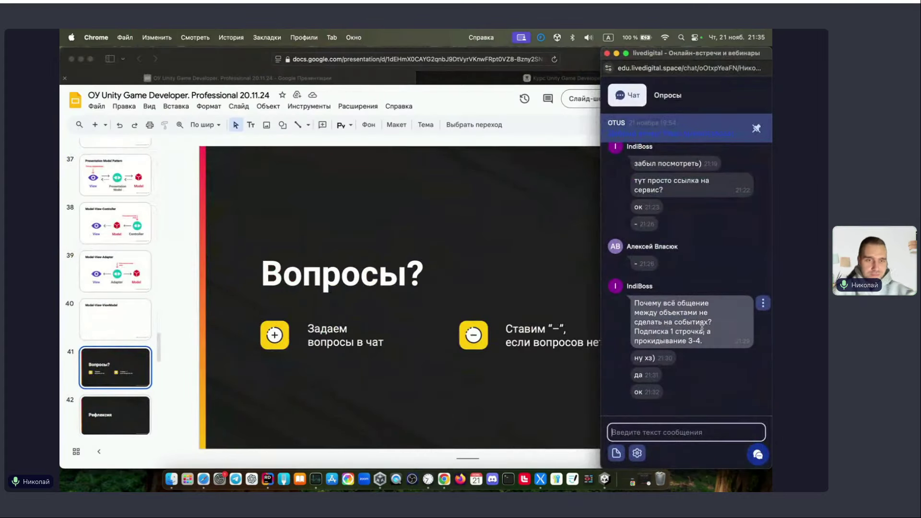
key("ctrl+Up")
left_click(265, 365)
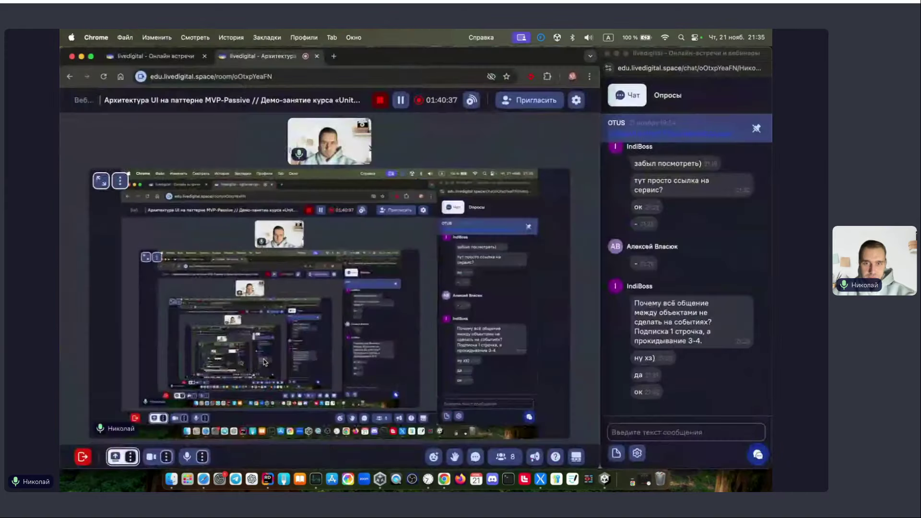
key("ctrl+Up")
left_click(475, 396)
key("ctrl+Up")
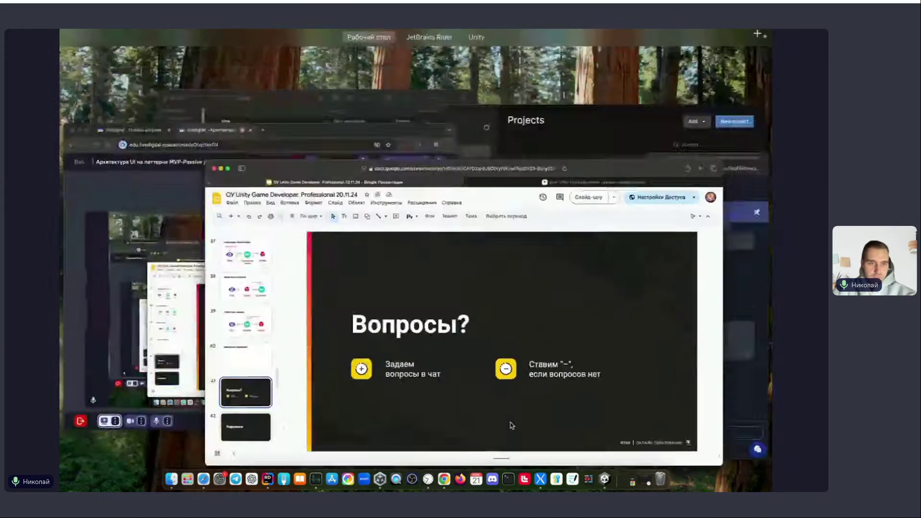
left_click(578, 383)
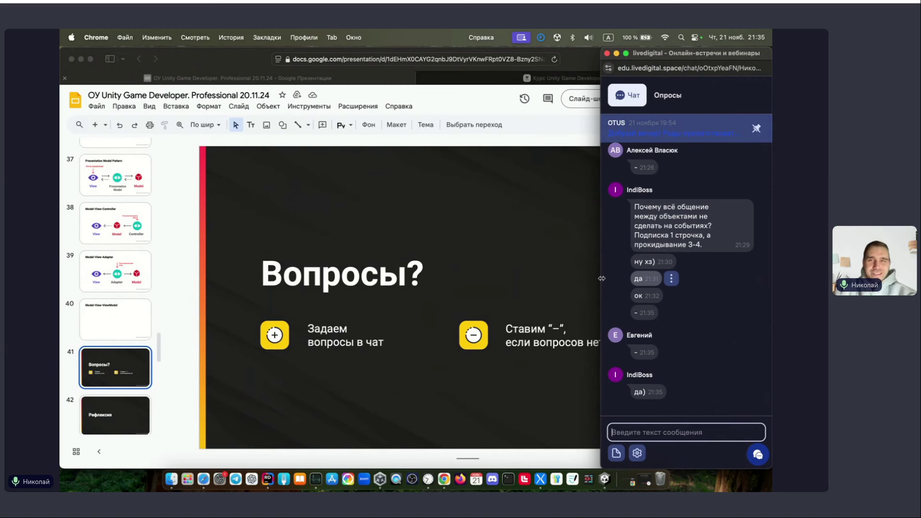
left_click(180, 296)
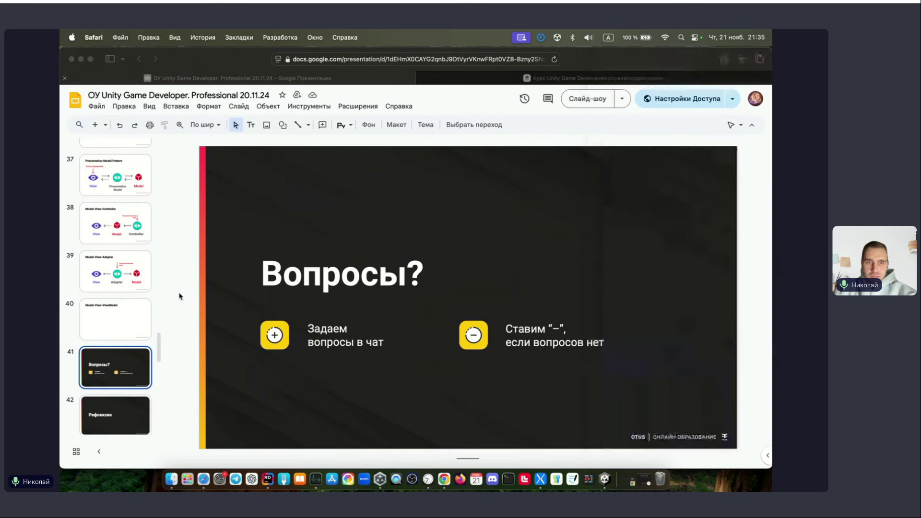
scroll(120, 364, "down", 1)
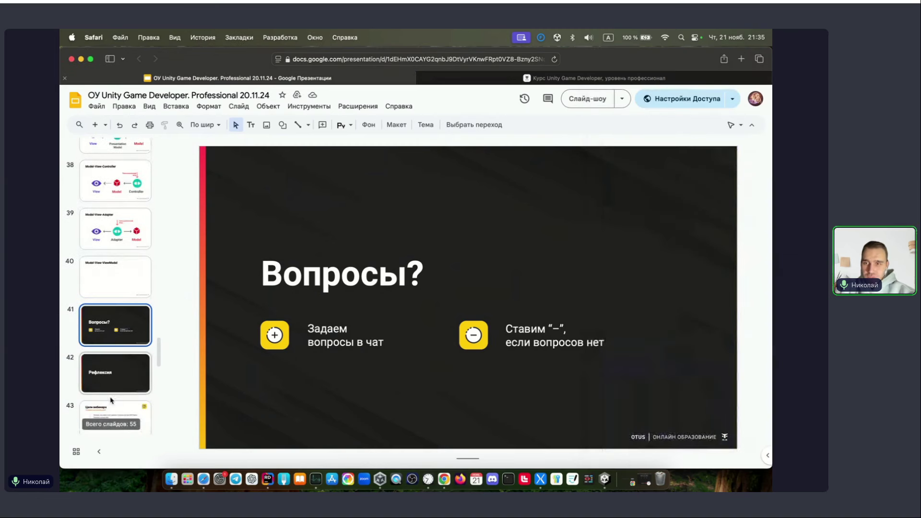
left_click(122, 367)
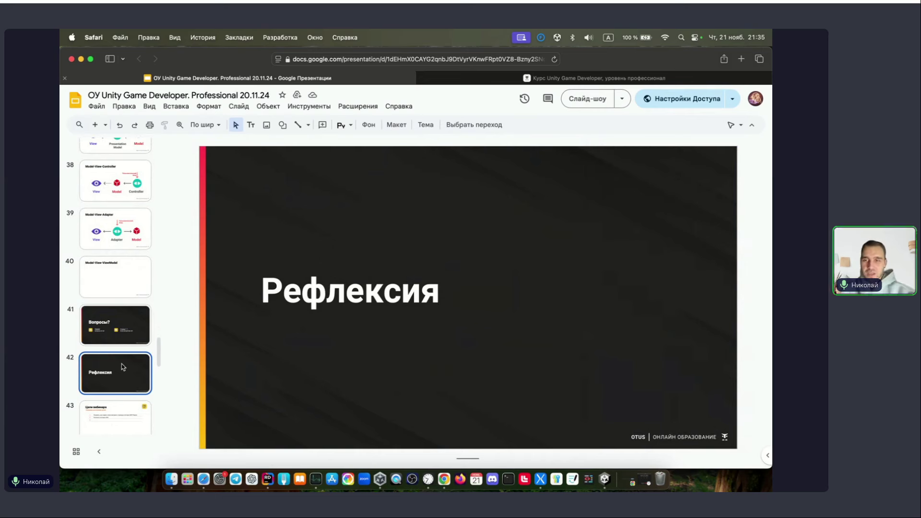
left_click(122, 406)
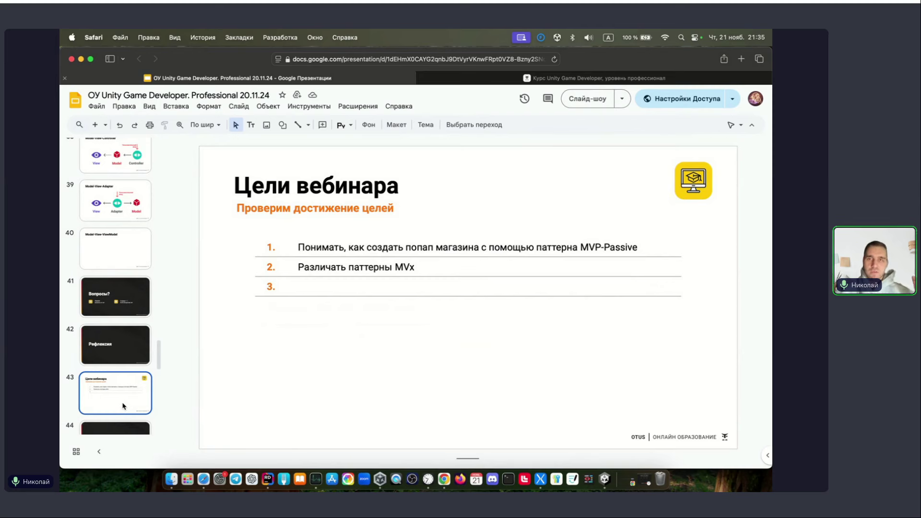
key("ctrl+Up")
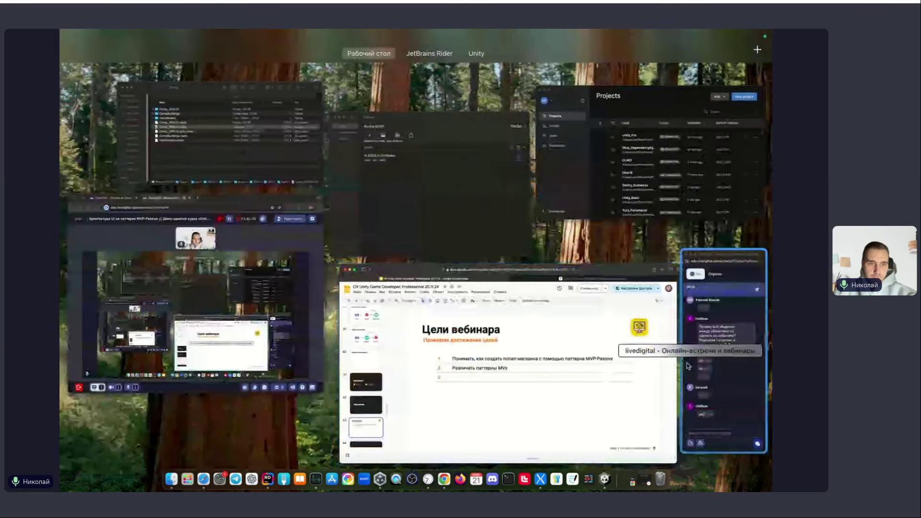
left_click(696, 353)
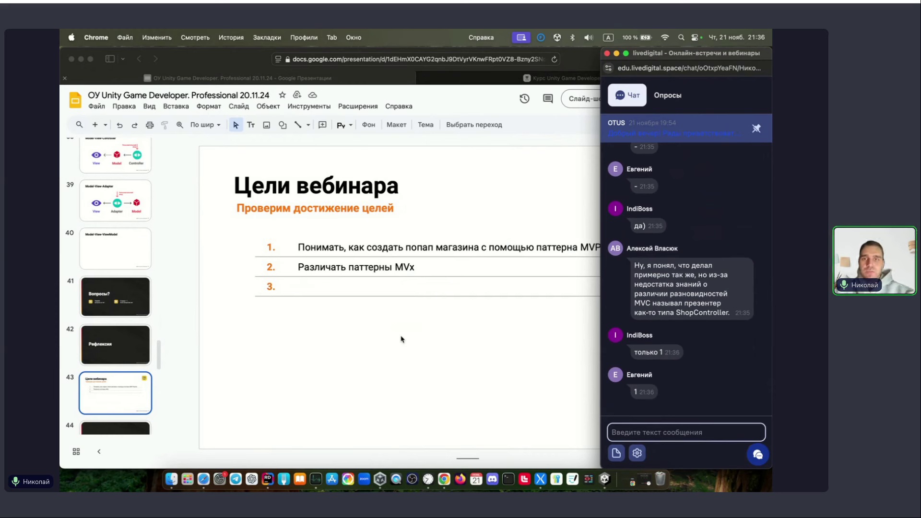
scroll(100, 278, "up", 5)
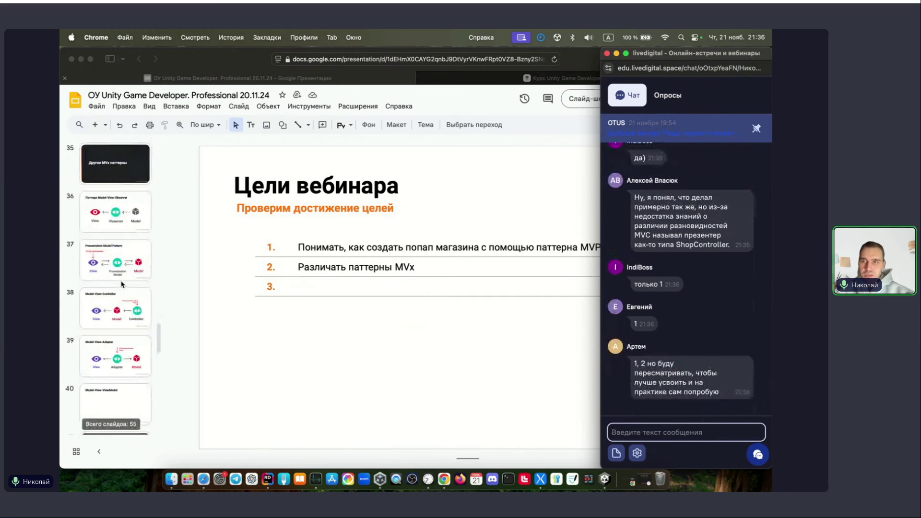
scroll(110, 312, "up", 3)
scroll(96, 346, "down", 3)
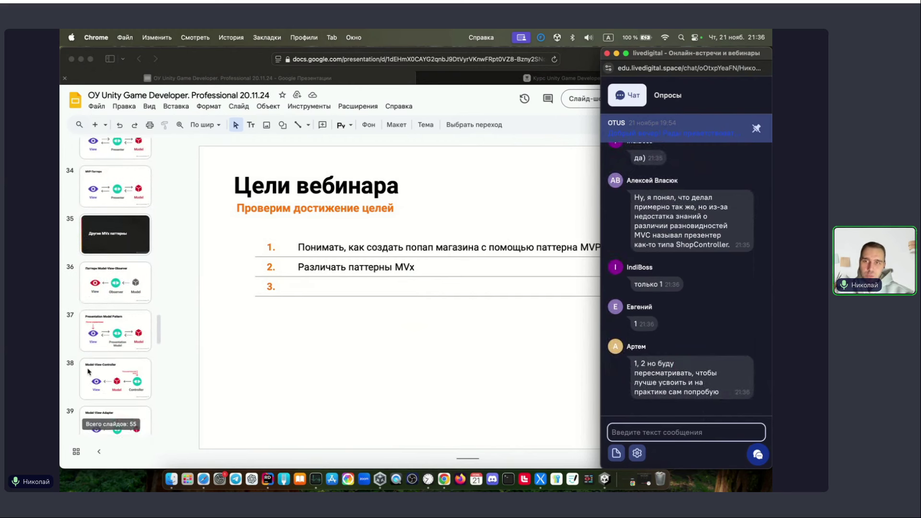
scroll(91, 369, "down", 3)
scroll(99, 369, "up", 3)
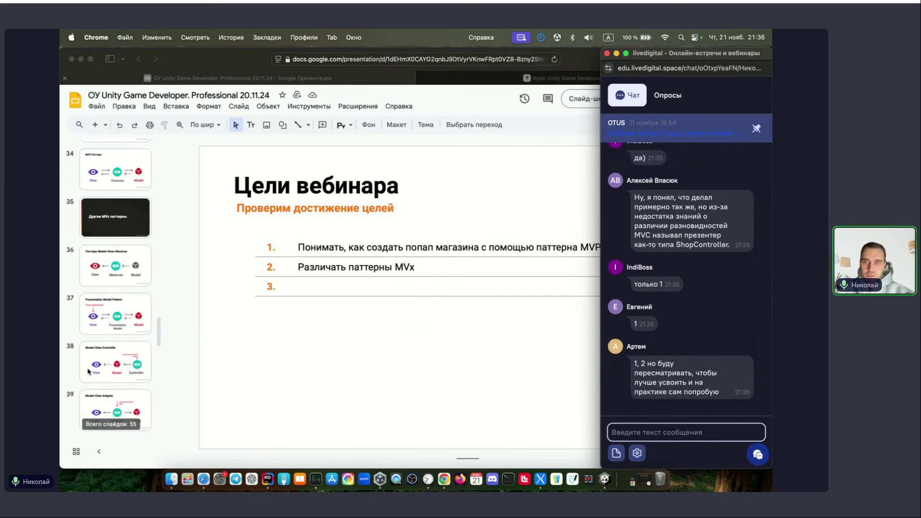
scroll(100, 370, "down", 2)
scroll(101, 370, "down", 1)
scroll(100, 370, "down", 1)
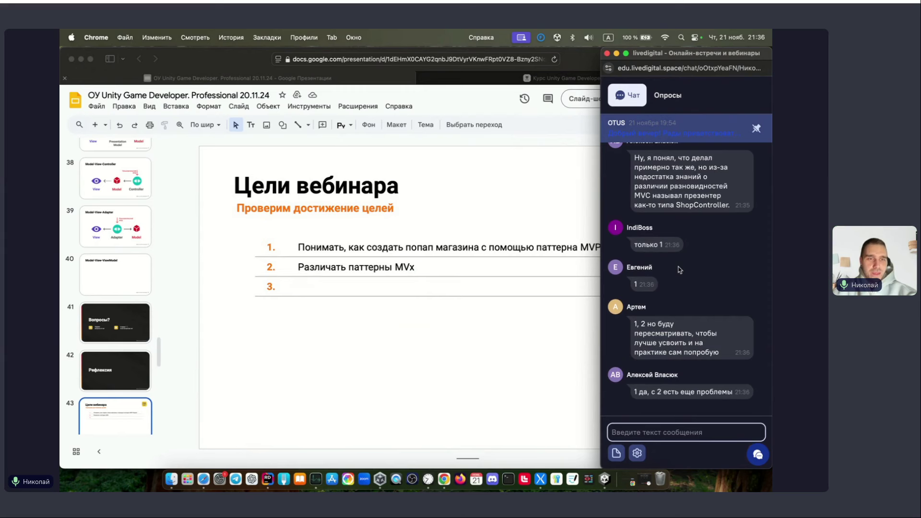
scroll(679, 269, "up", 2)
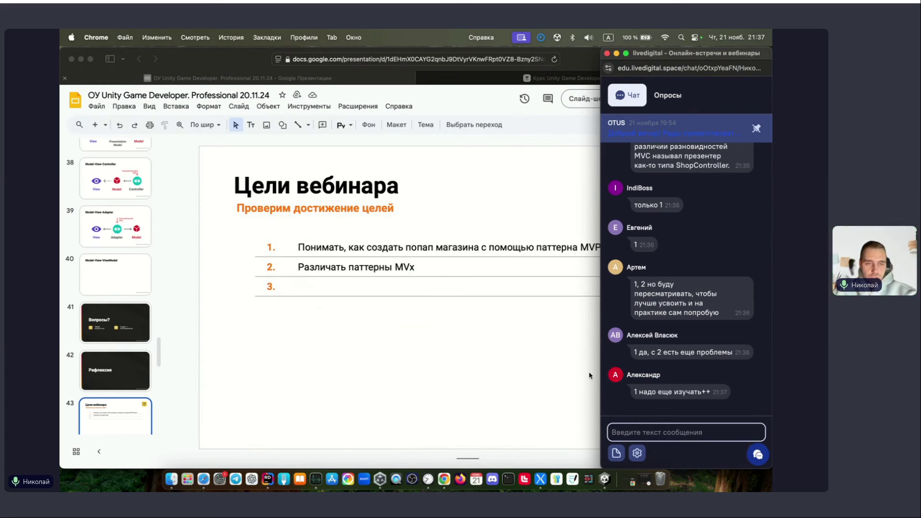
scroll(91, 360, "down", 2)
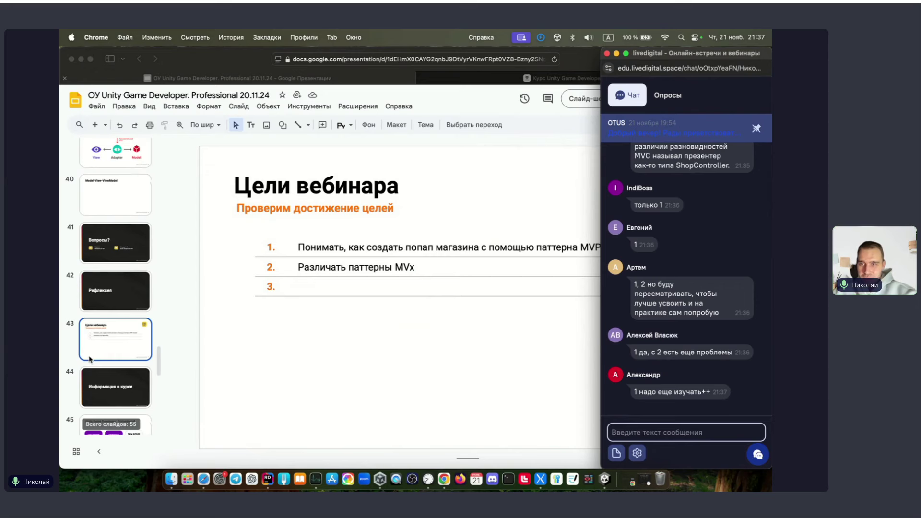
Bring the slides window forward and step through course-information slides 44 and 45.
left_click(111, 385)
left_click(110, 385)
scroll(110, 384, "down", 2)
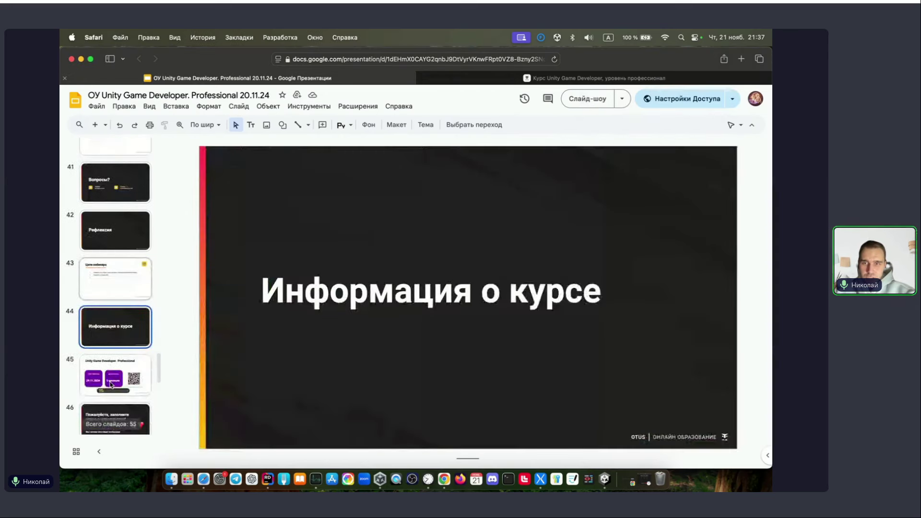
left_click(123, 378)
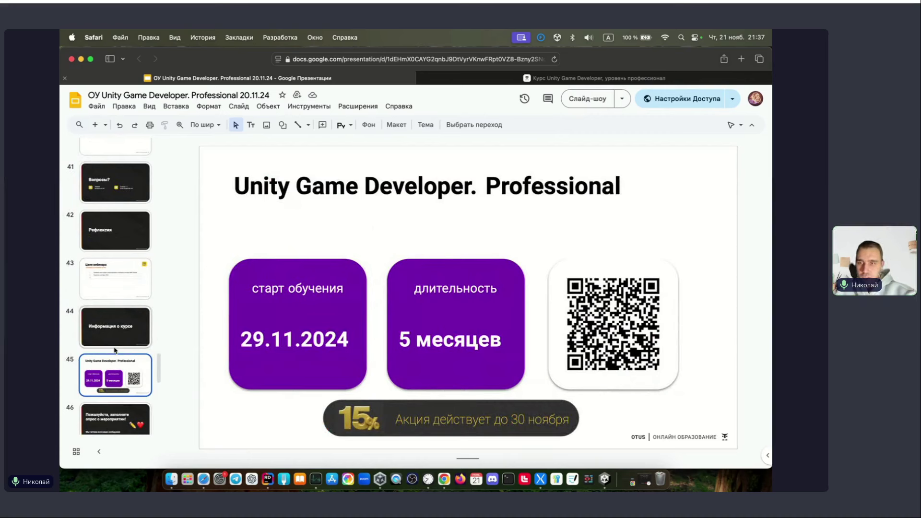
Move on to the event survey slide 46 and spread all windows in Mission Control.
scroll(115, 357, "down", 3)
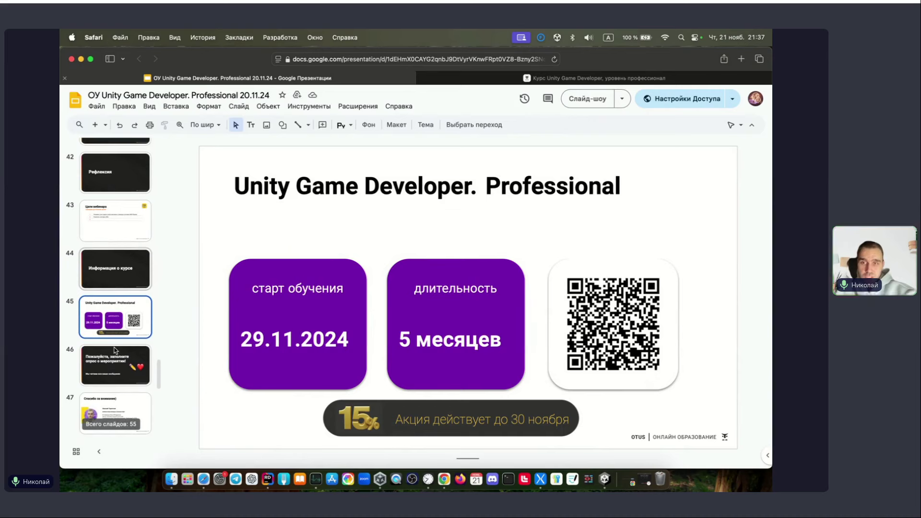
left_click(116, 367)
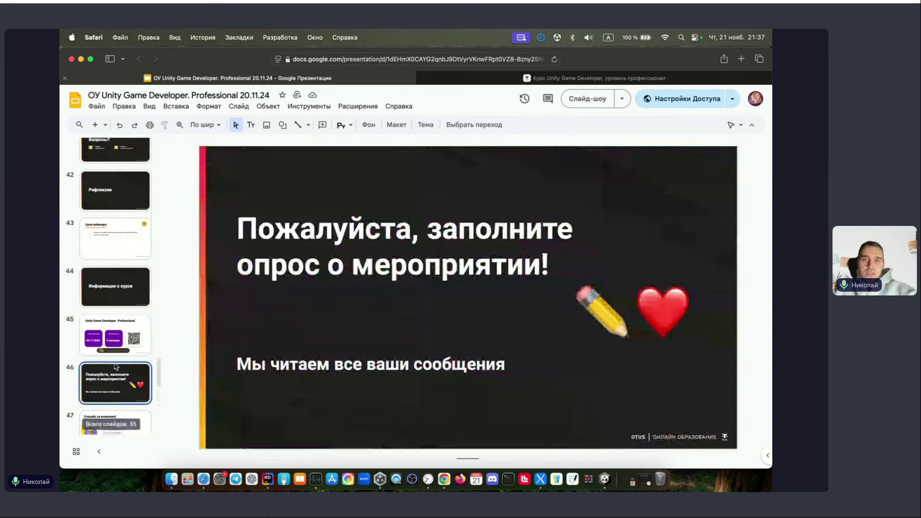
key("ctrl+Up")
key("ctrl+Up")
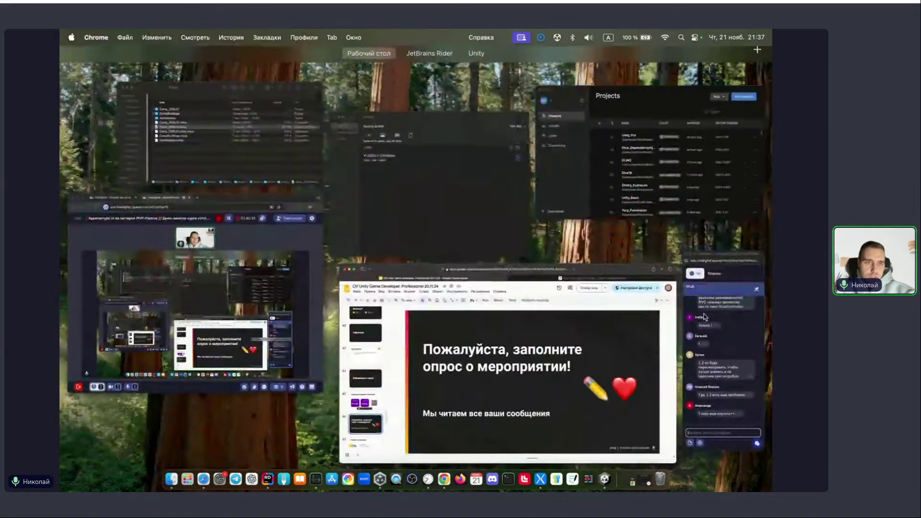
Scroll the livedigital chat from its pinned OTUS banner, then show closing slide 47 'Спасибо за внимание)'.
left_click(684, 130)
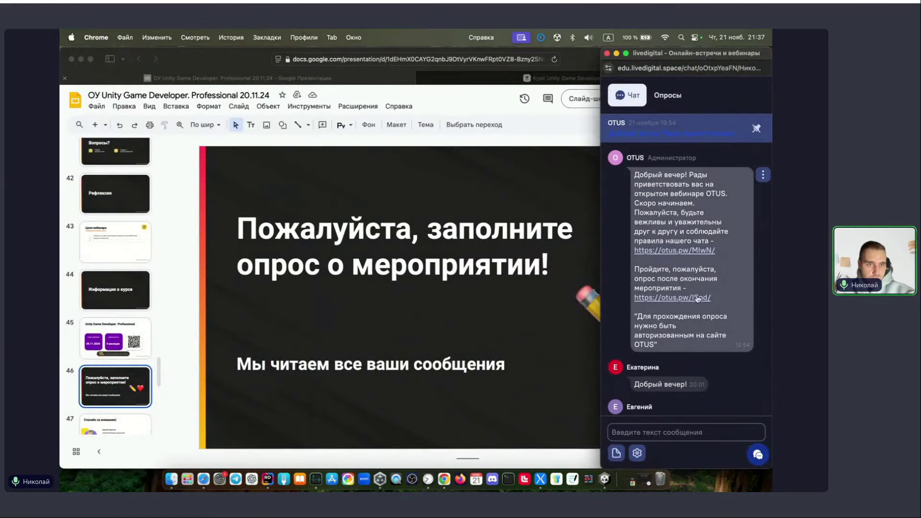
scroll(697, 308, "down", 5)
scroll(755, 257, "down", 5)
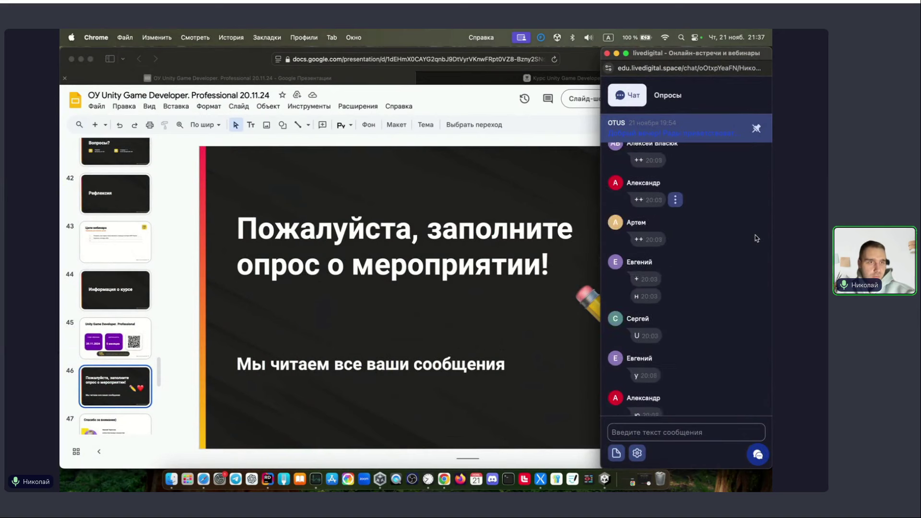
scroll(755, 238, "down", 10)
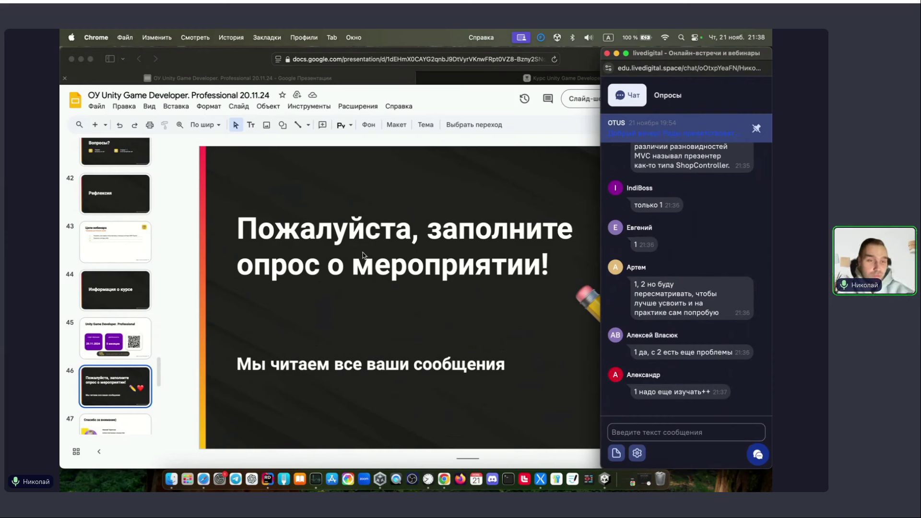
scroll(140, 407, "down", 2)
left_click(140, 408)
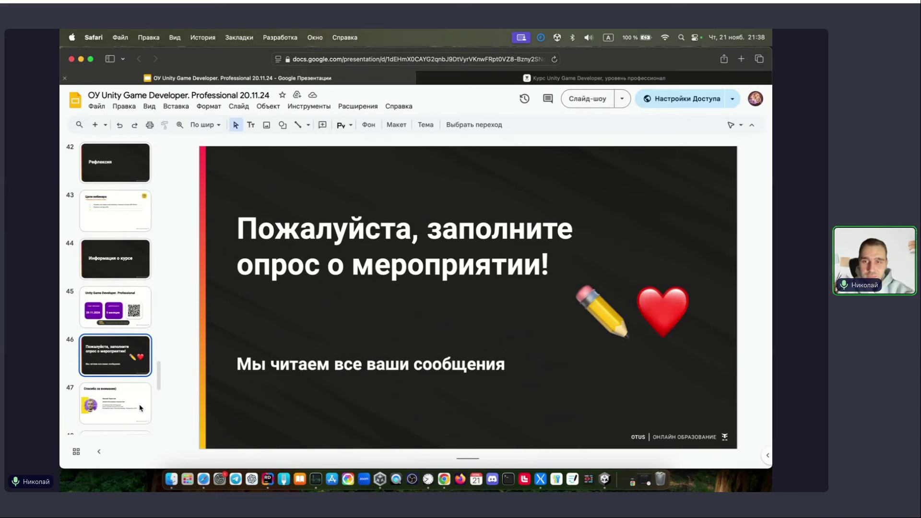
left_click(141, 408)
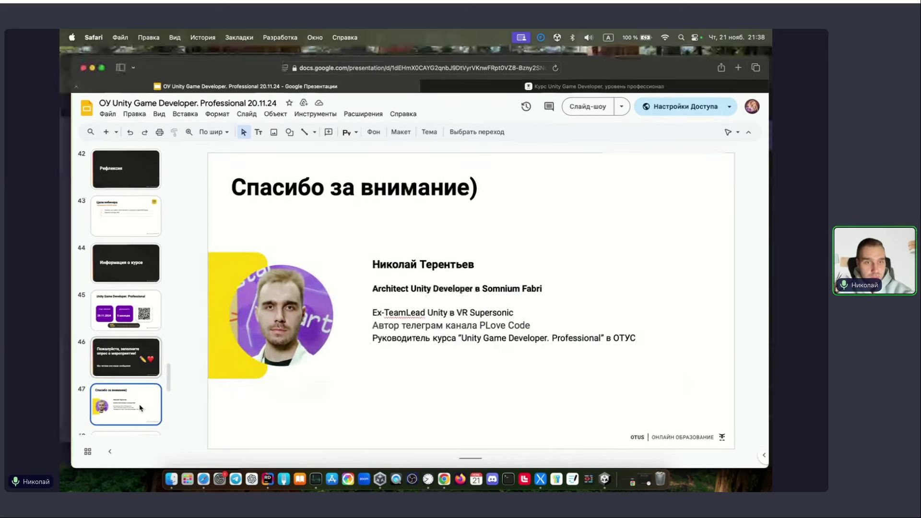
Bring the livedigital chat window forward and leave the full-screen slides for the desktop.
key("ctrl+Up")
left_click(720, 378)
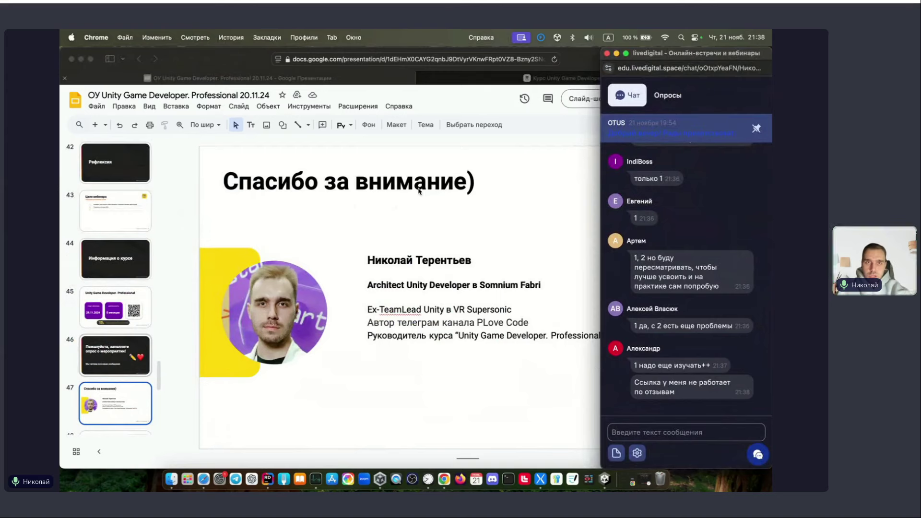
key("super+Tab")
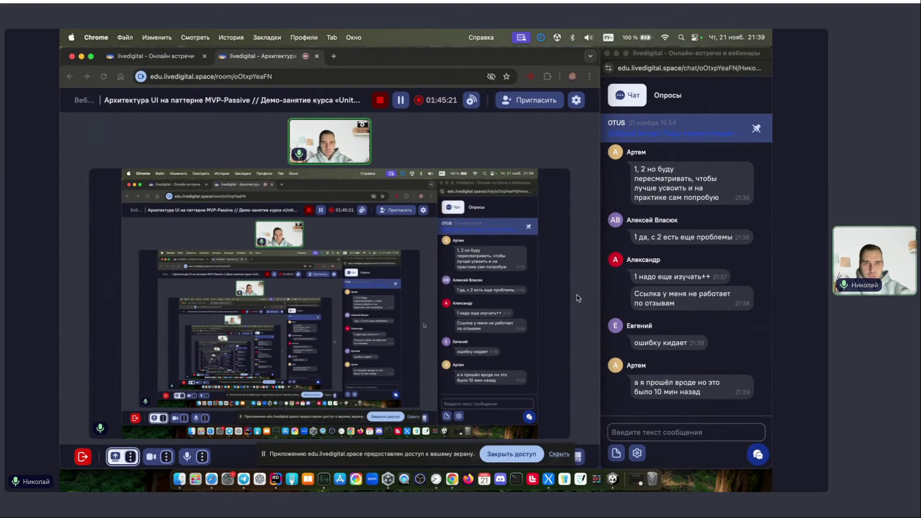
Return to the Google Slides tab in Safari and select slide 33, MVP-Passive Паттерн.
left_click(211, 479)
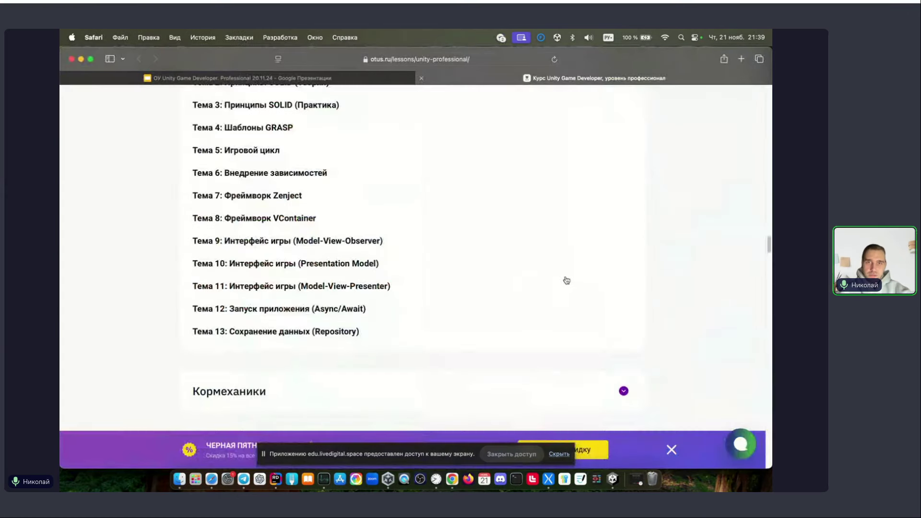
scroll(527, 297, "up", 5)
left_click(240, 78)
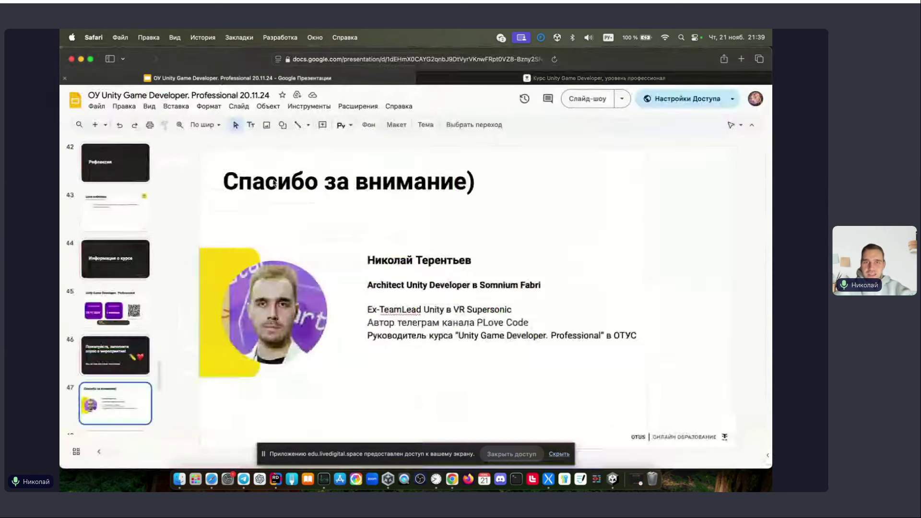
scroll(113, 316, "up", 4)
scroll(113, 315, "up", 3)
scroll(112, 307, "up", 3)
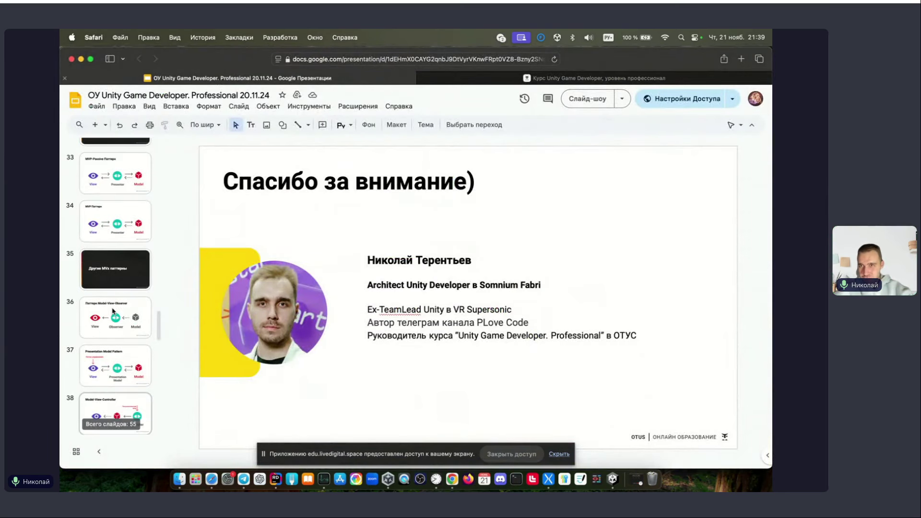
scroll(112, 299, "up", 3)
left_click(111, 298)
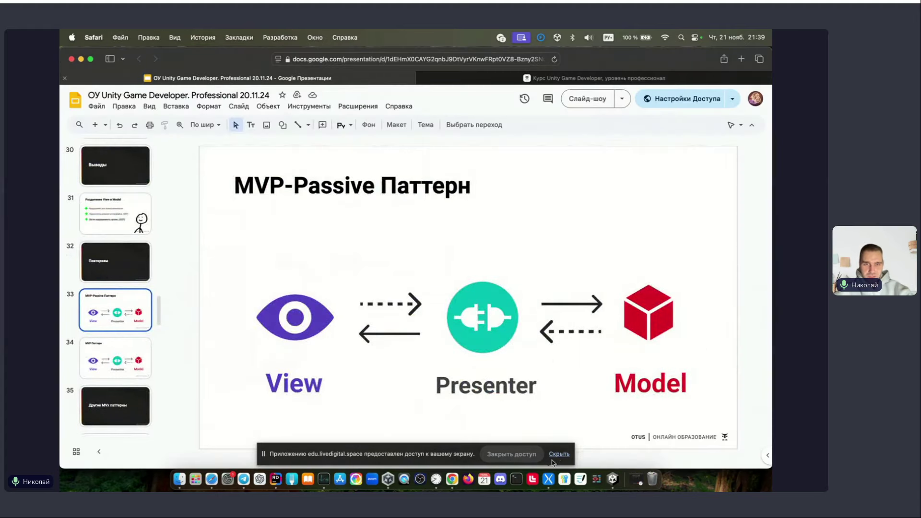
Hide the screen-sharing notice bar, restore the livedigital window and bring the slides back in front.
left_click(558, 456)
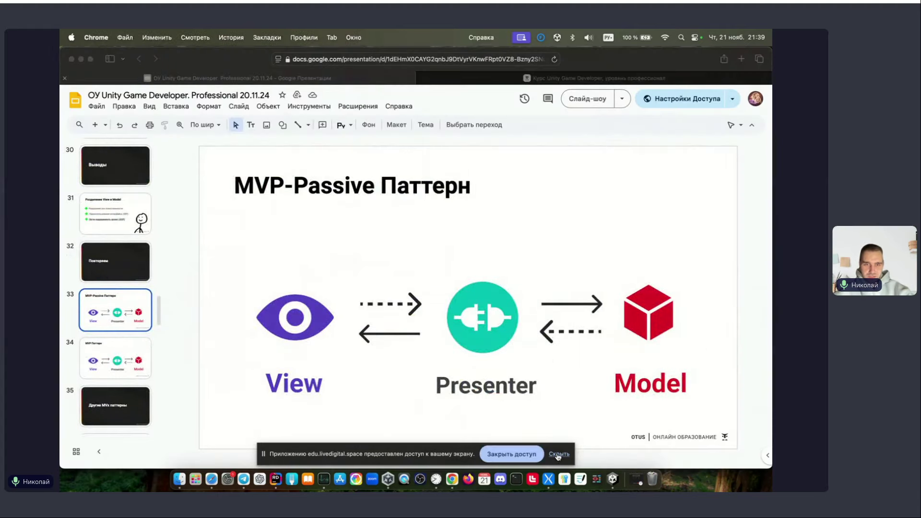
left_click(558, 456)
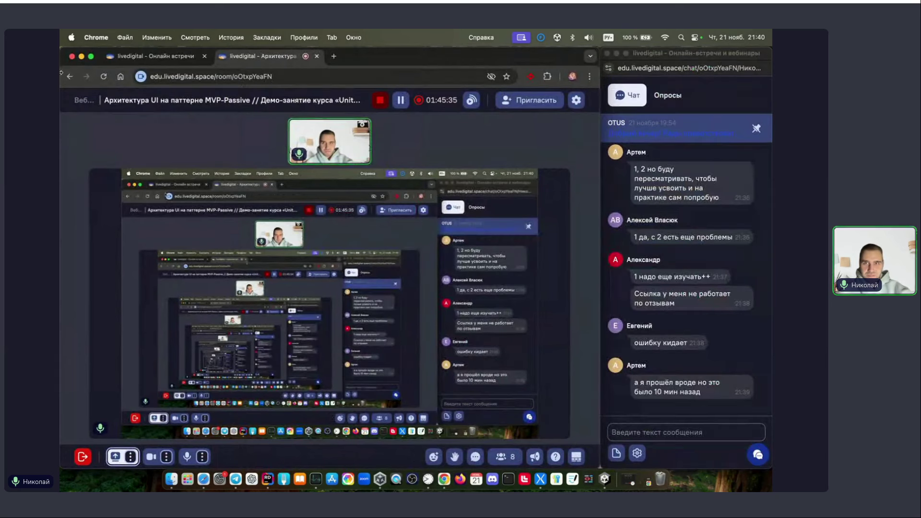
left_click(82, 57)
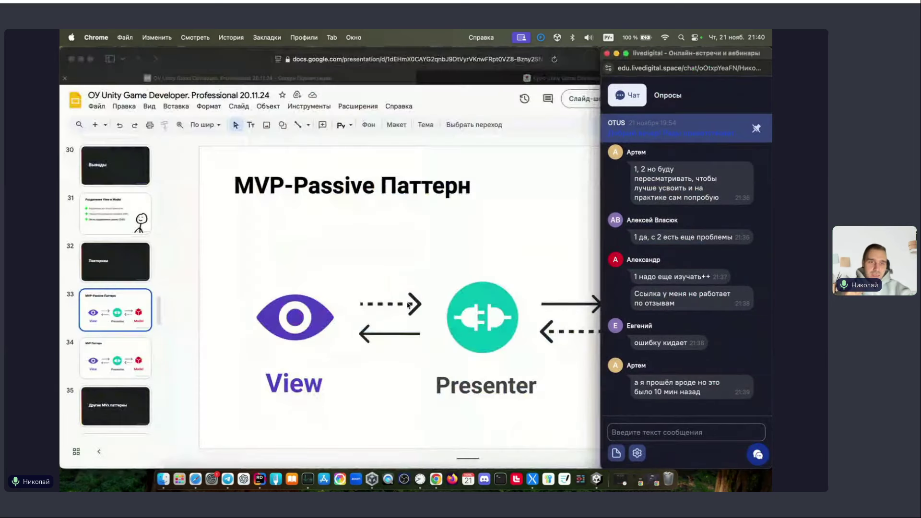
left_click(645, 487)
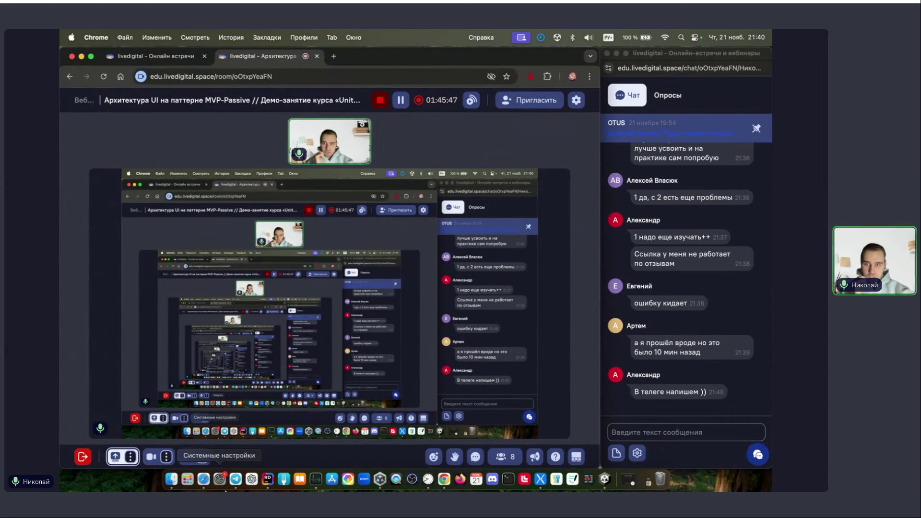
left_click(203, 479)
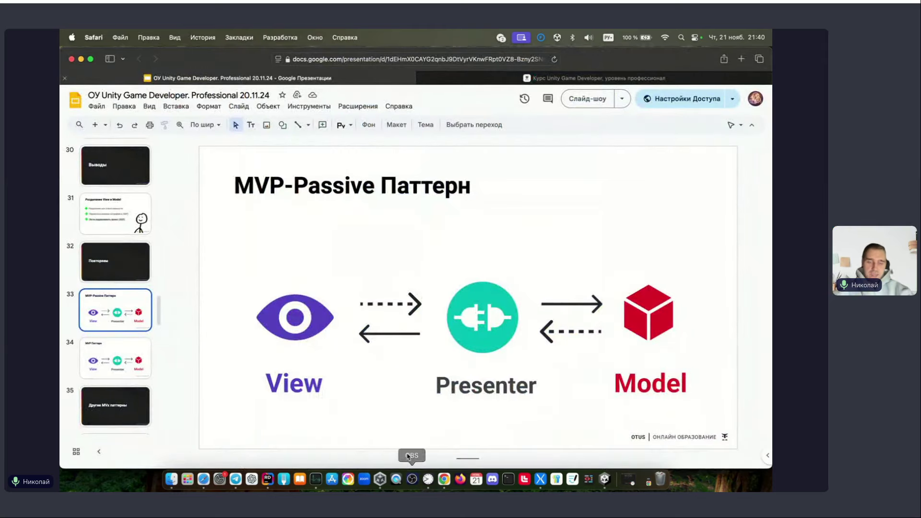
key("ctrl+Up")
Bring the livedigital chat forward beside slide 33, then show all windows side by side.
left_click(691, 355)
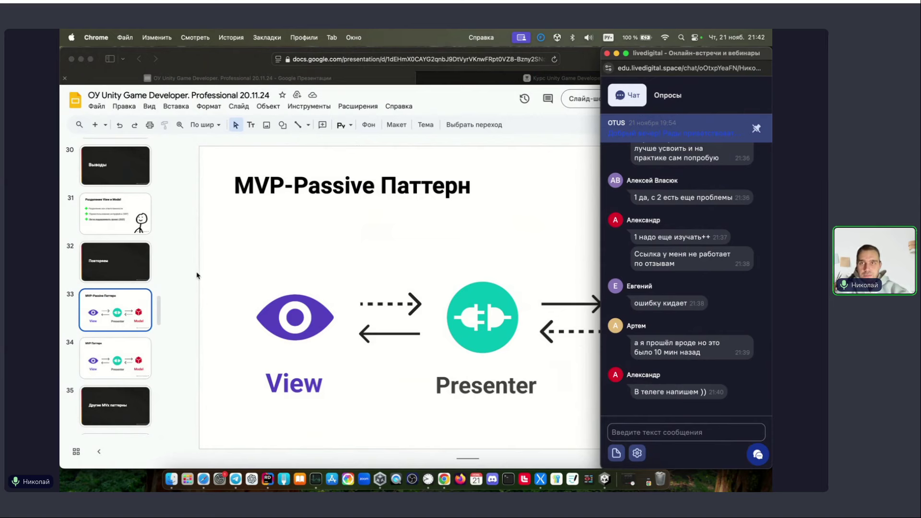
key("ctrl+Up")
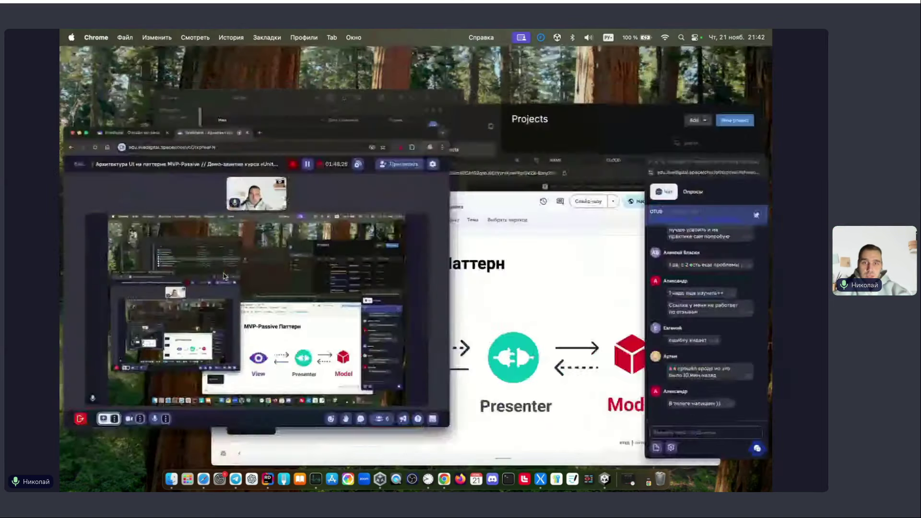
Stop screen sharing in livedigital with 'Завершить демонстрацию экрана' from the share menu.
left_click(223, 276)
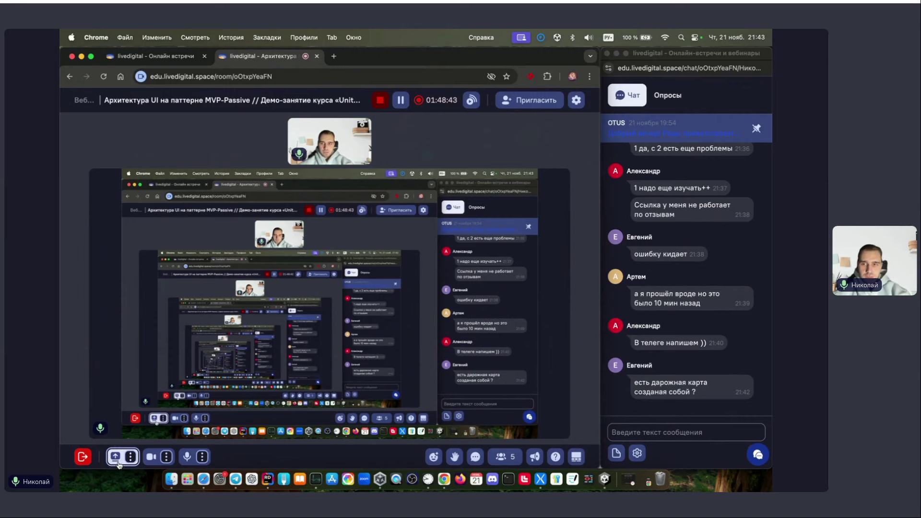
left_click(119, 458)
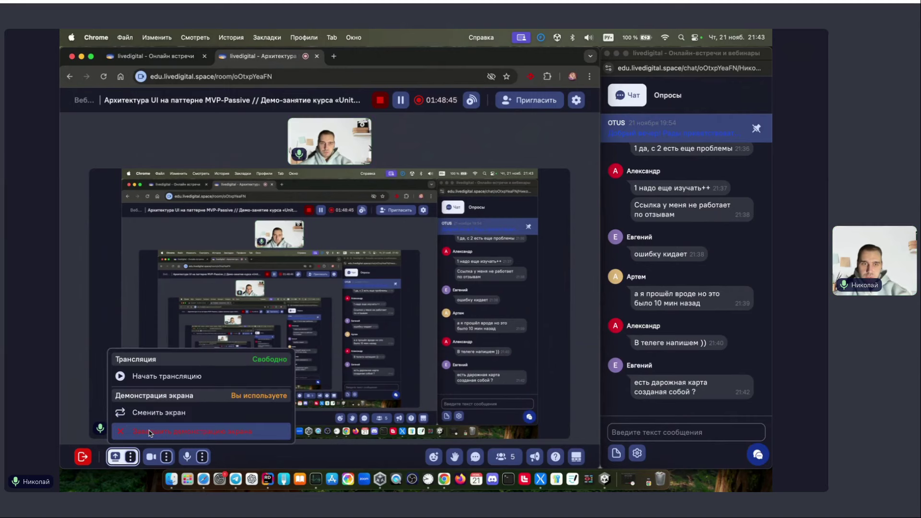
left_click(150, 432)
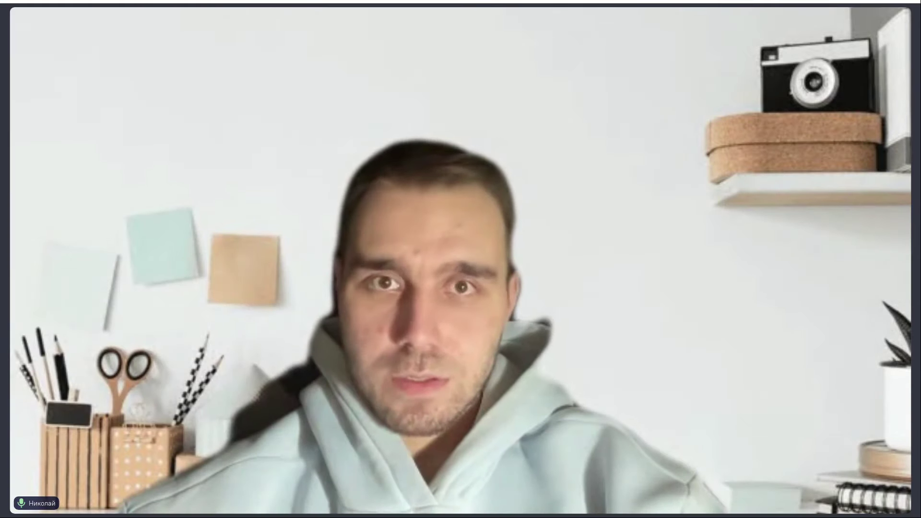